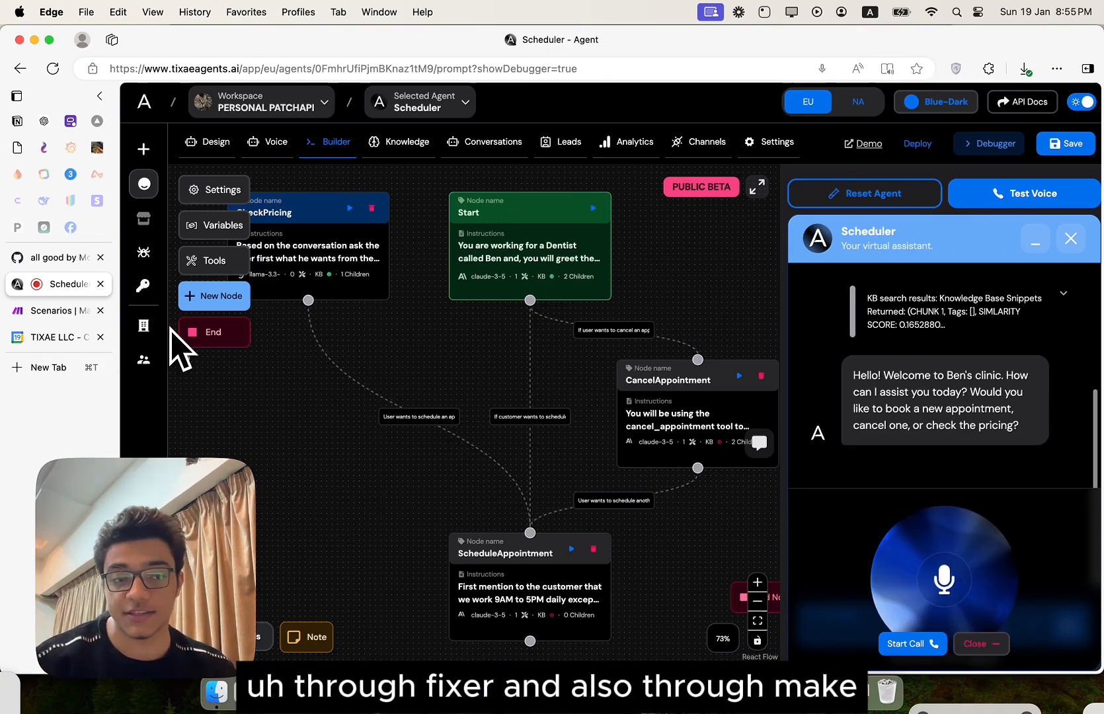
- Review the TIXAE LLC calendar's booked appointments, the Scheduler node graph, and the Make scenarios list
{"action": "left_click", "coordinate": [53, 336]}
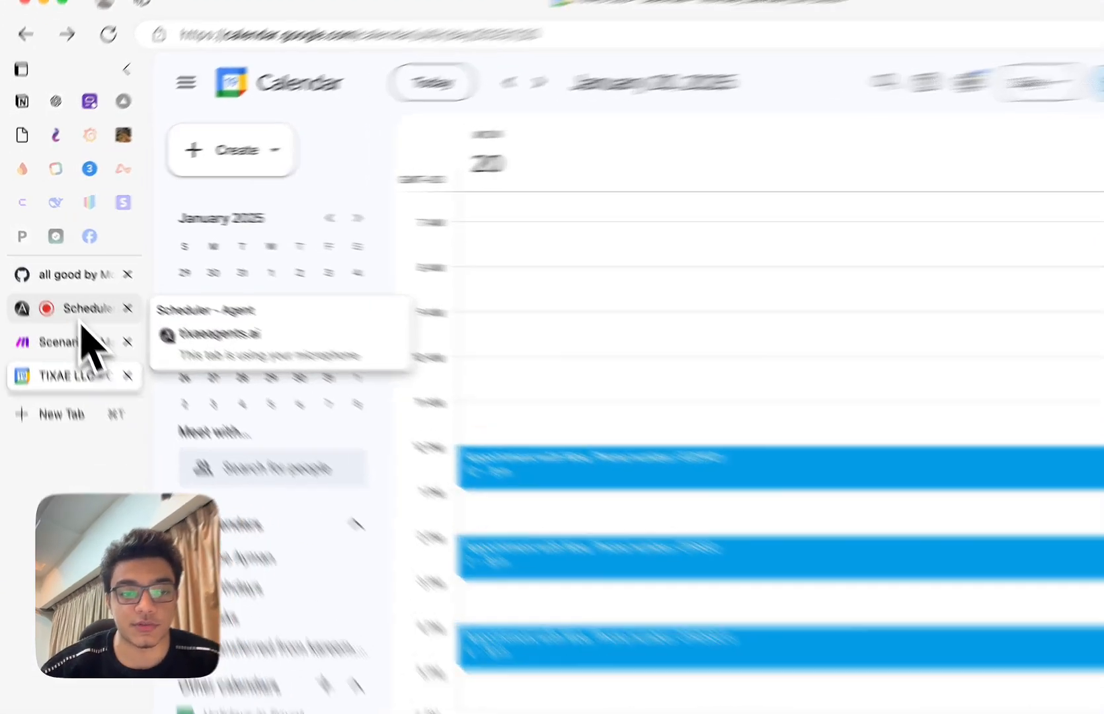
{"action": "left_click", "coordinate": [80, 320]}
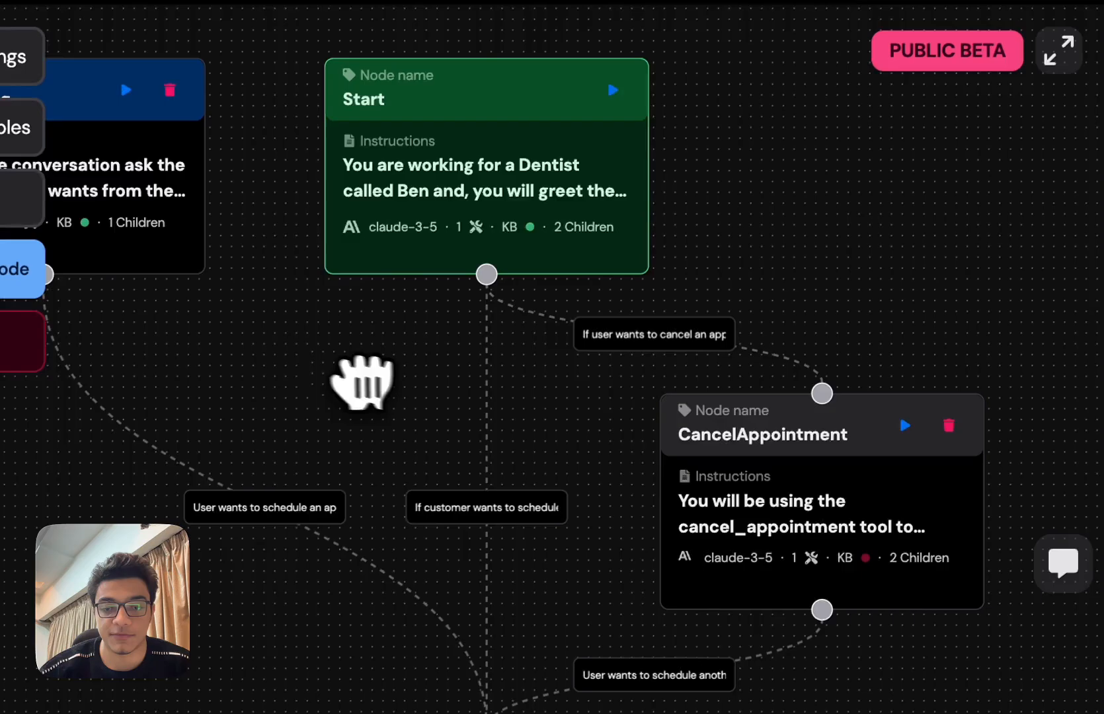
{"action": "left_click_drag", "start_coordinate": [362, 384], "coordinate": [517, 410]}
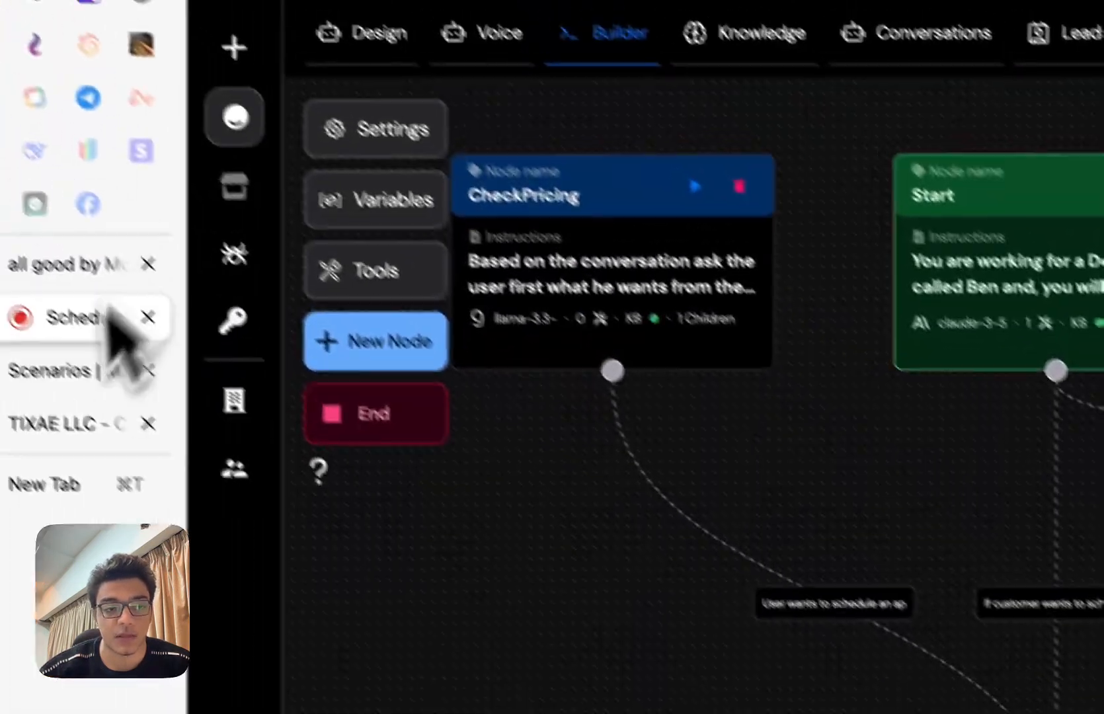
{"action": "left_click", "coordinate": [60, 370]}
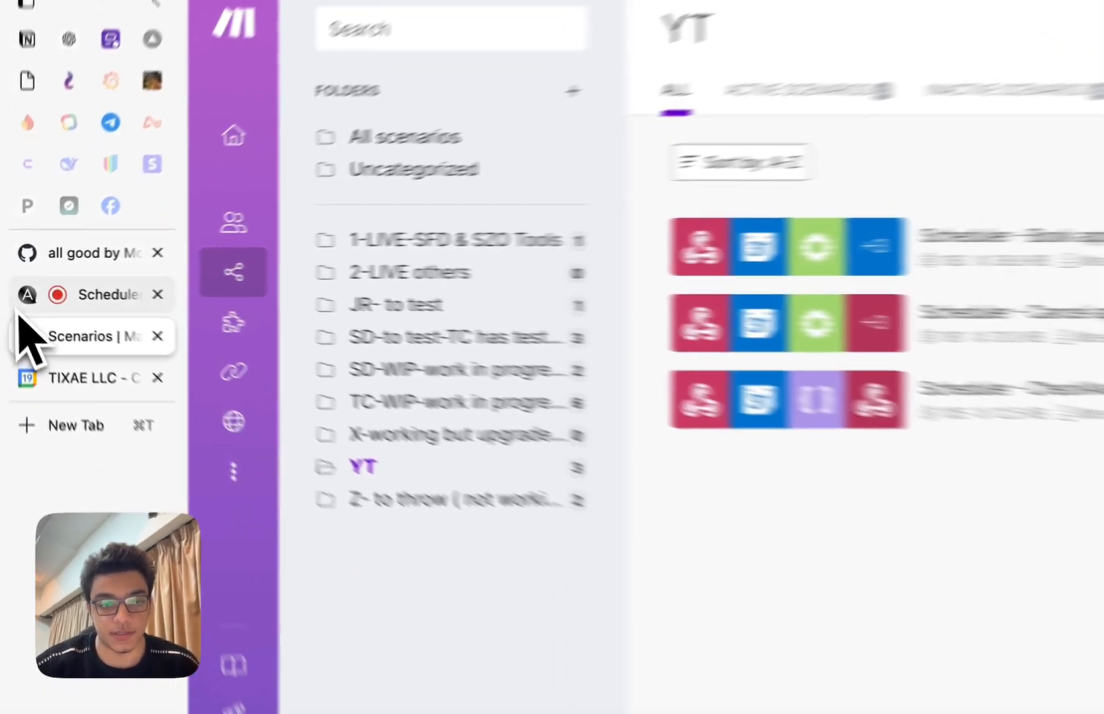
{"action": "left_click", "coordinate": [20, 308]}
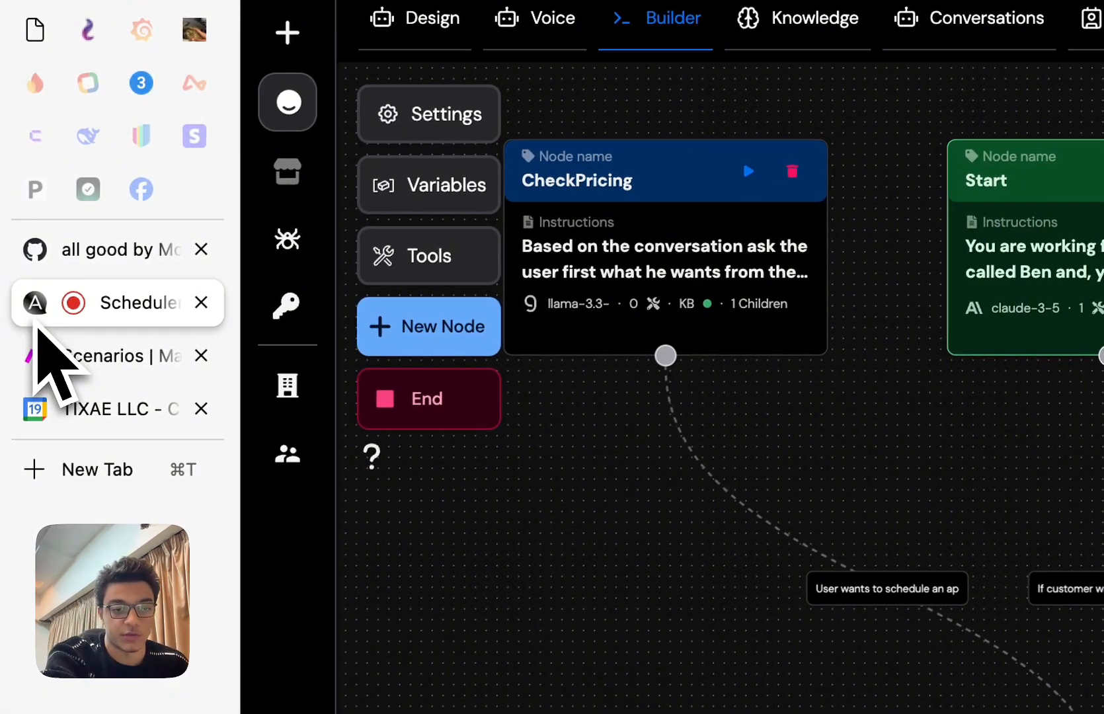
{"action": "left_click", "coordinate": [74, 408]}
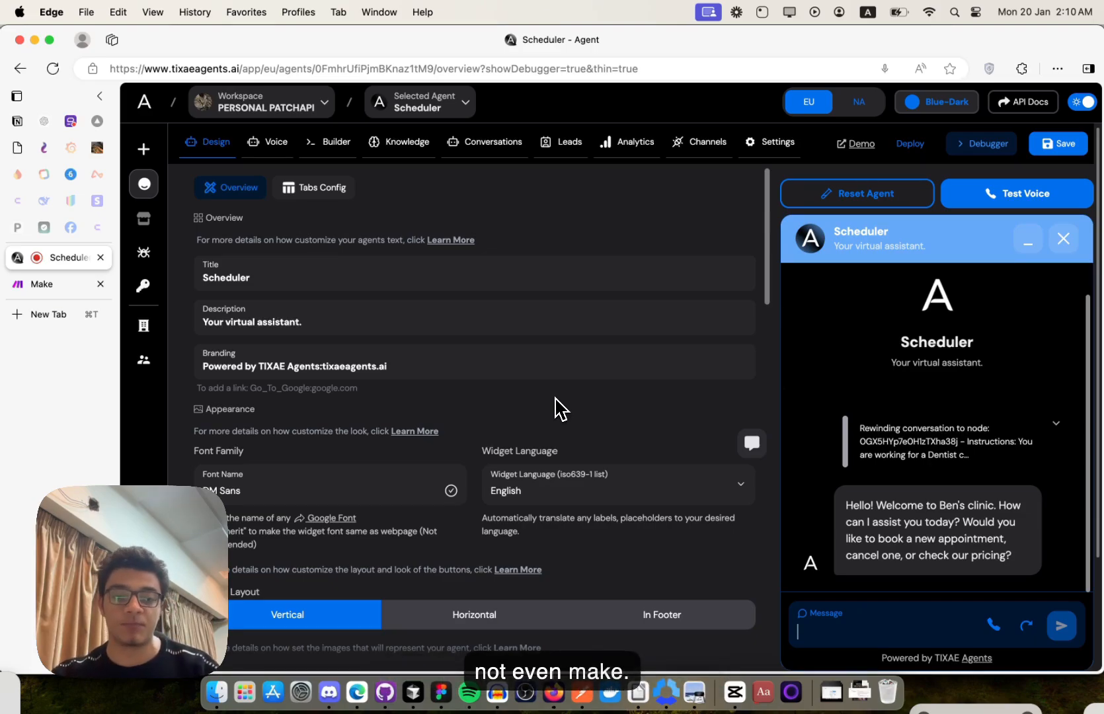
- Create a new Dynamic agent named Scheduler 2 with Enable Nodes left on
{"action": "left_click", "coordinate": [211, 152]}
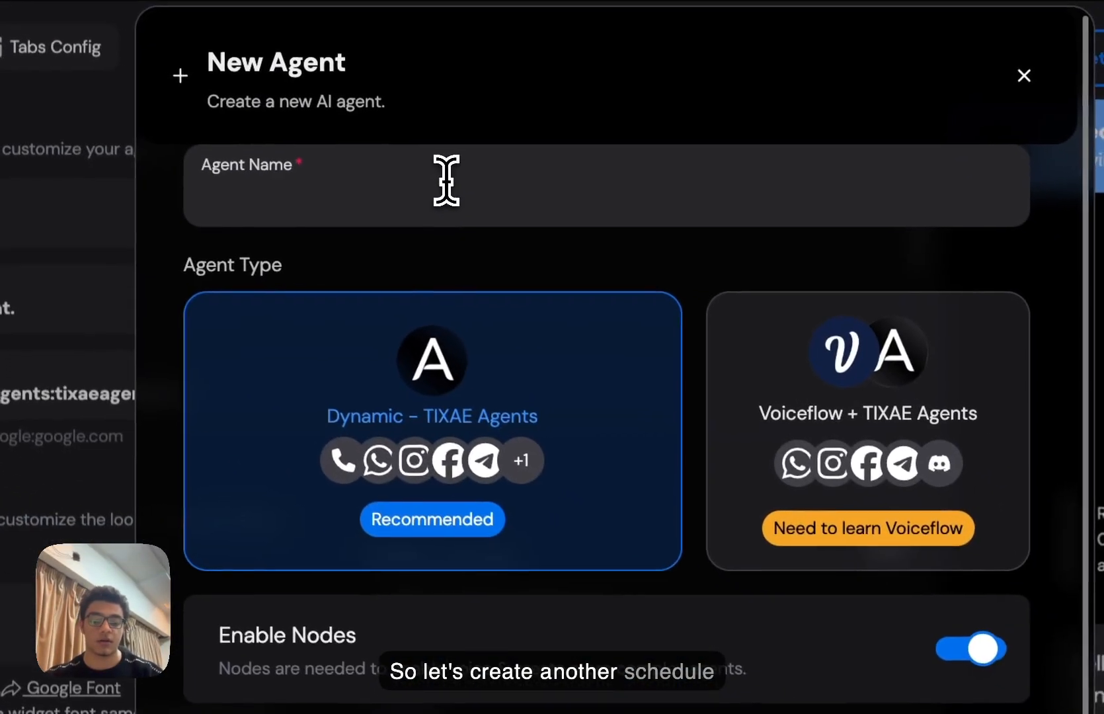
{"action": "type", "text": "Scheduler 2"}
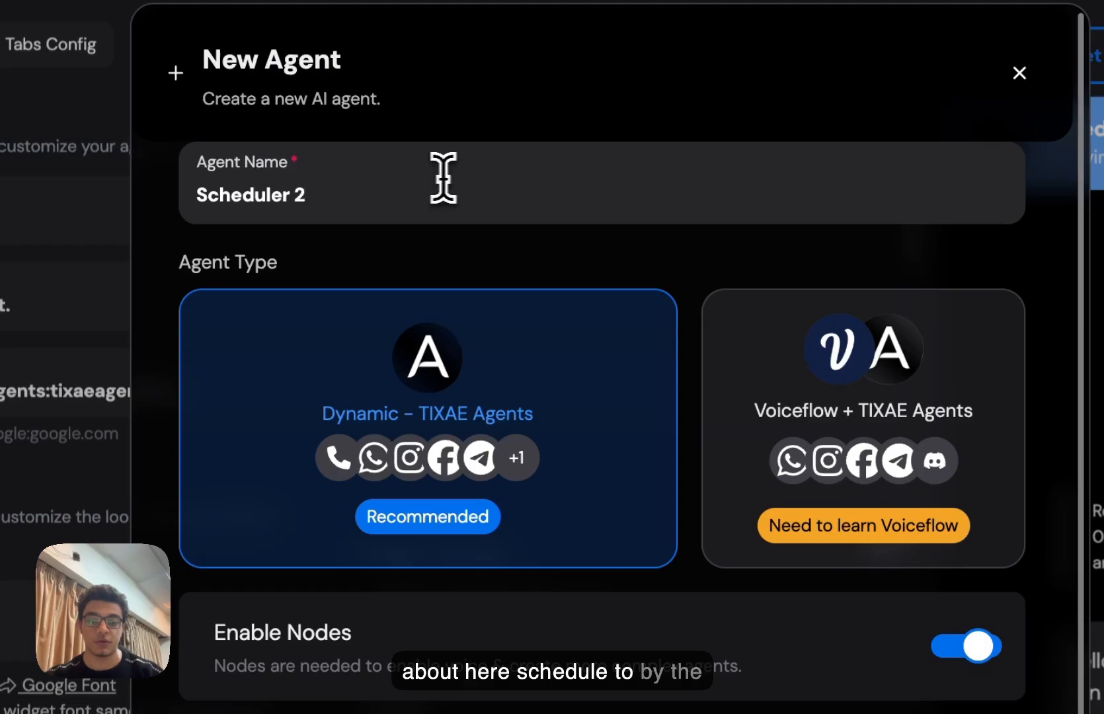
{"action": "scroll", "coordinate": [783, 419], "scroll_direction": "down", "scroll_amount": 2}
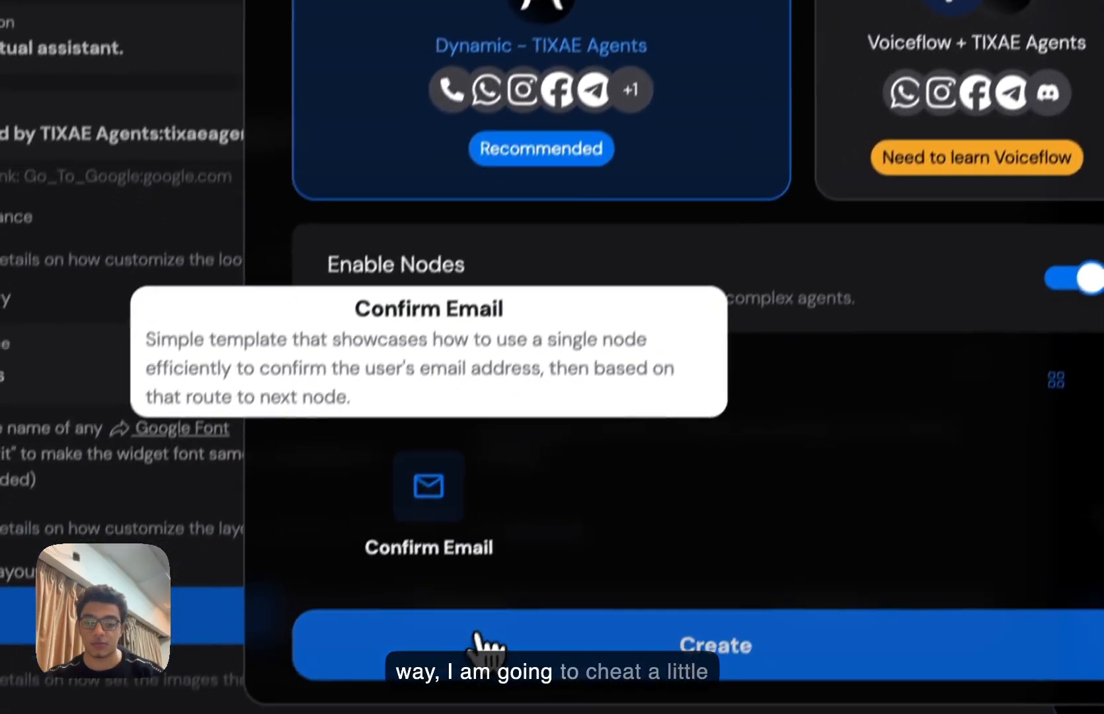
{"action": "left_click", "coordinate": [499, 624]}
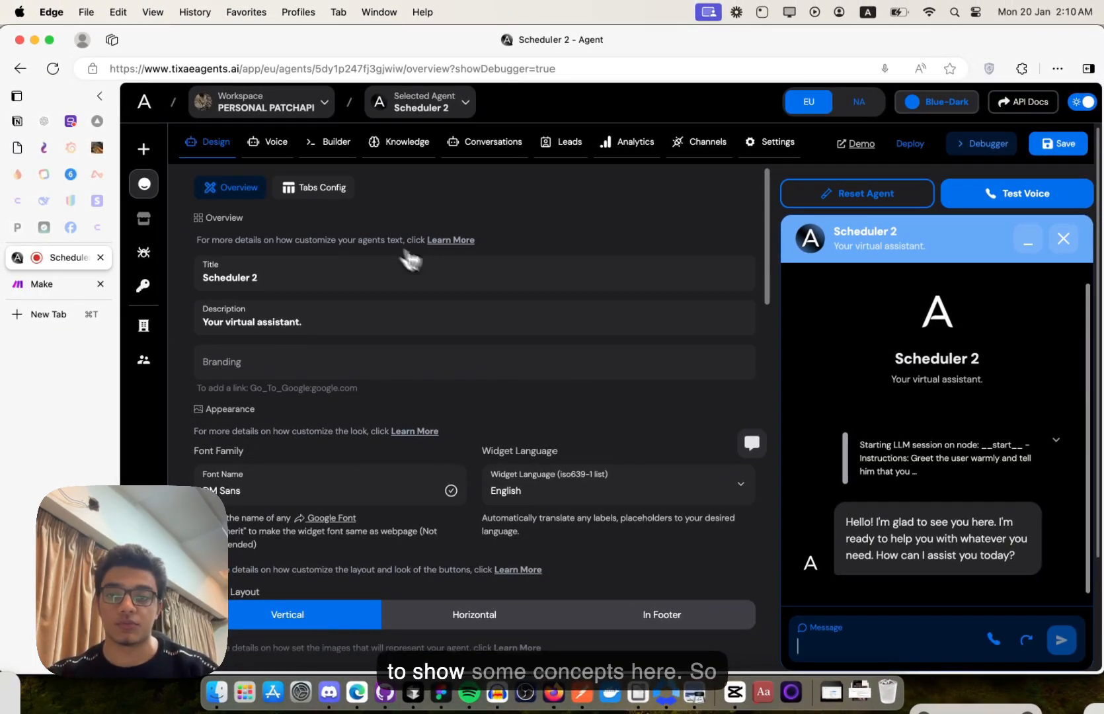
{"action": "scroll", "coordinate": [429, 268], "scroll_direction": "down", "scroll_amount": 2}
{"action": "scroll", "coordinate": [433, 269], "scroll_direction": "down", "scroll_amount": 8}
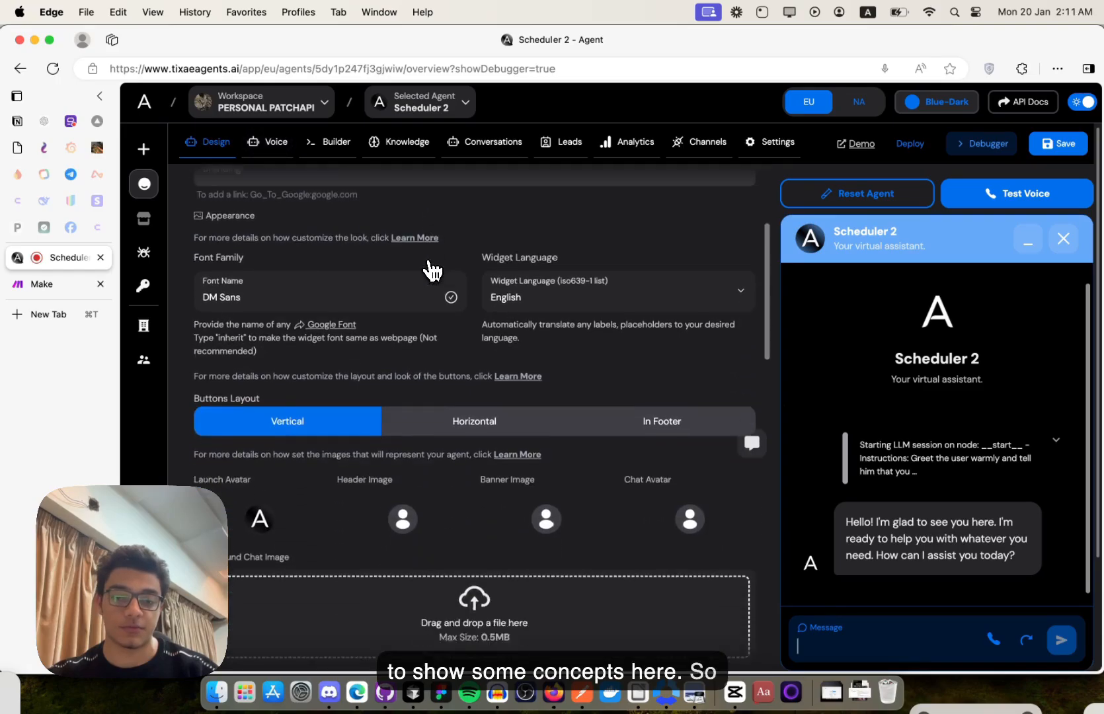
{"action": "scroll", "coordinate": [433, 270], "scroll_direction": "down", "scroll_amount": 5}
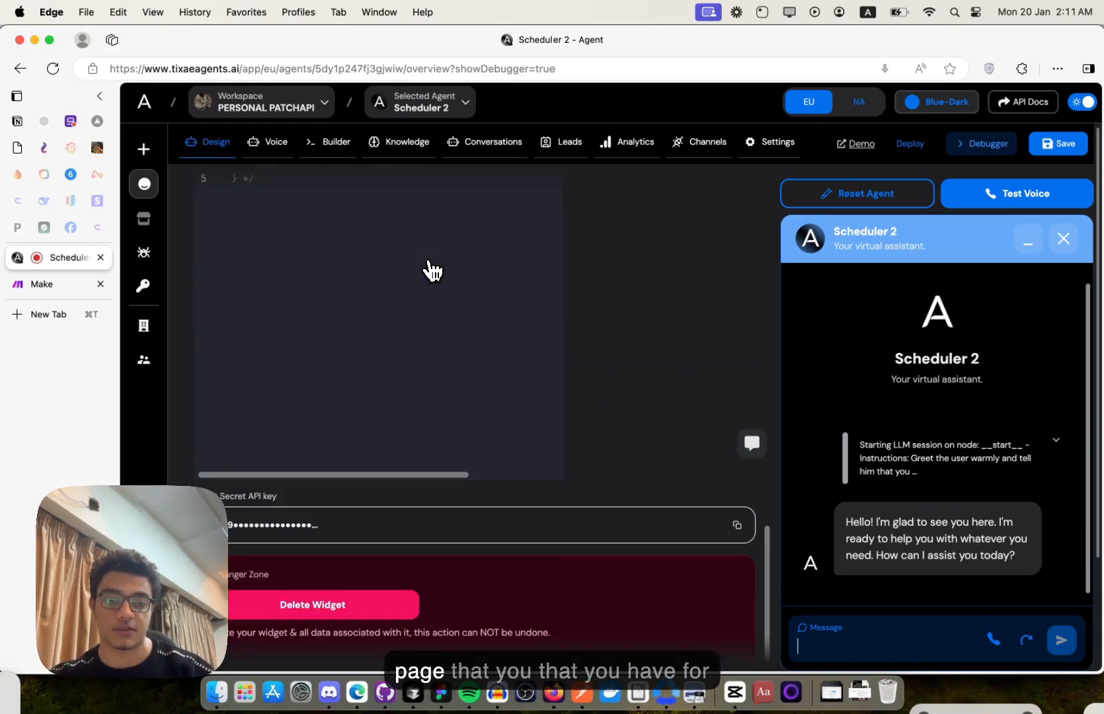
{"action": "scroll", "coordinate": [433, 270], "scroll_direction": "up", "scroll_amount": 20}
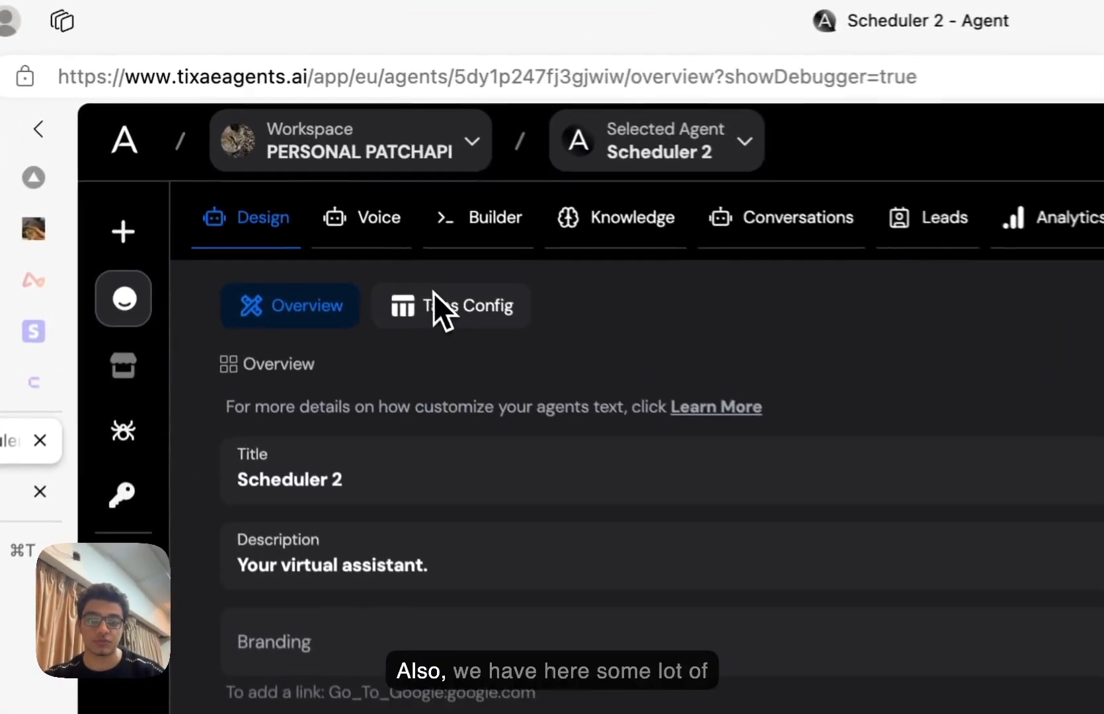
- Enable widget tabs and try the preview's recent conversation, back arrow and Home tab
{"action": "left_click", "coordinate": [329, 192]}
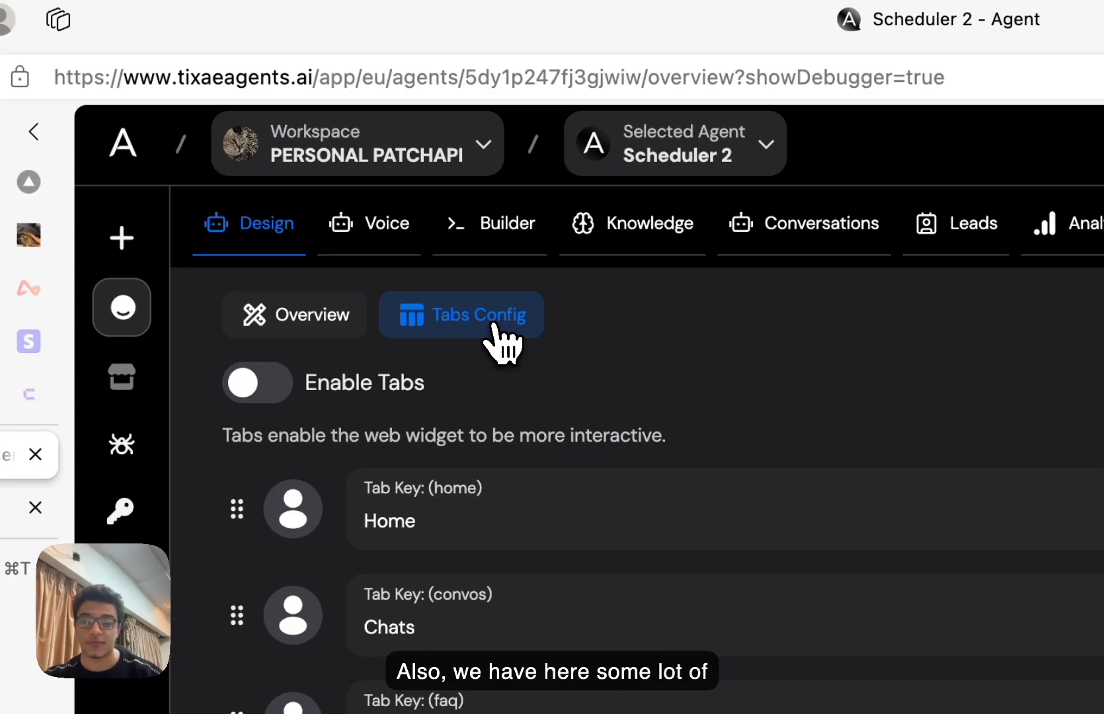
{"action": "left_click", "coordinate": [347, 400]}
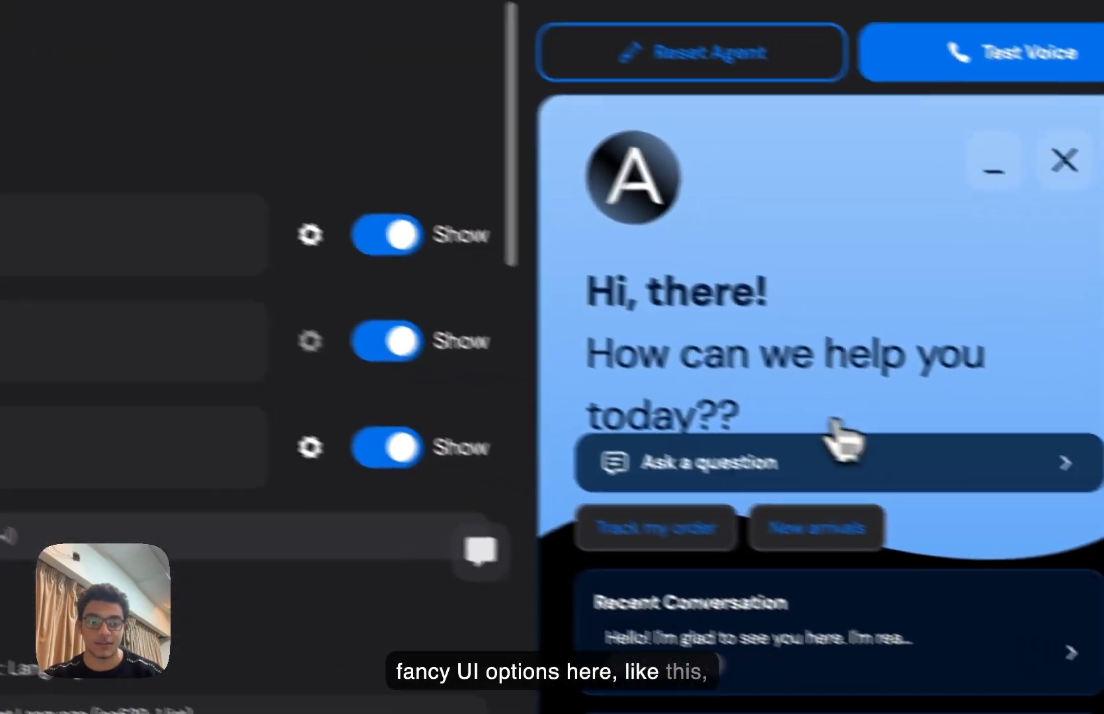
{"action": "scroll", "coordinate": [836, 433], "scroll_direction": "down", "scroll_amount": 3}
{"action": "left_click", "coordinate": [811, 502]}
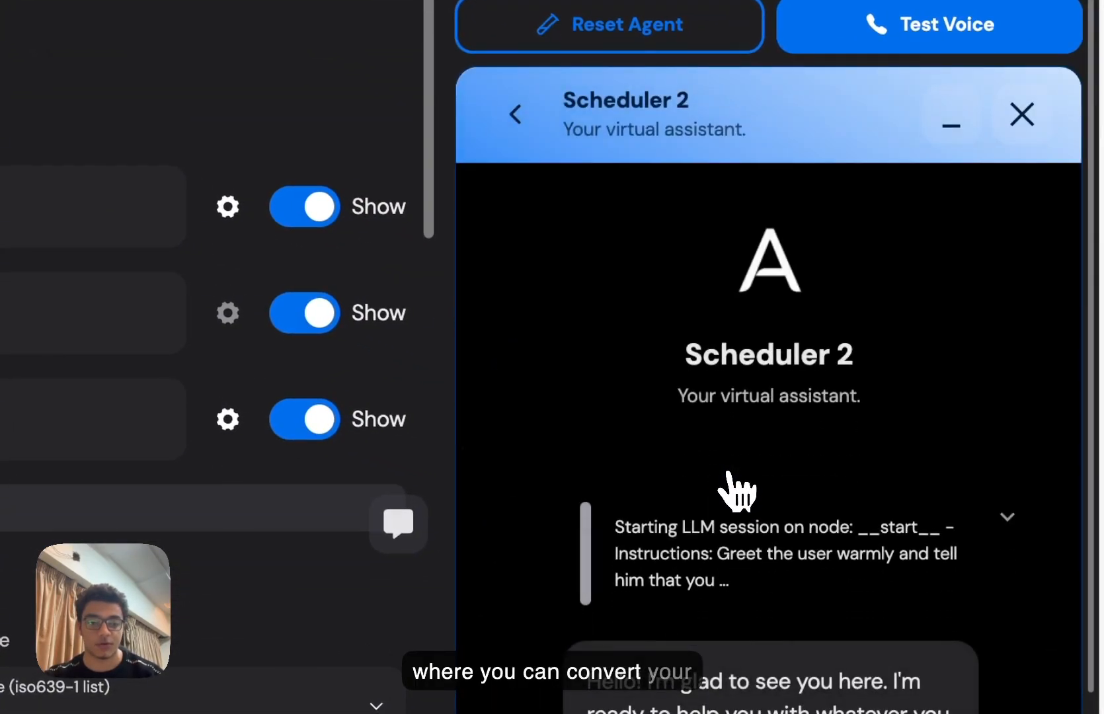
{"action": "left_click", "coordinate": [526, 122]}
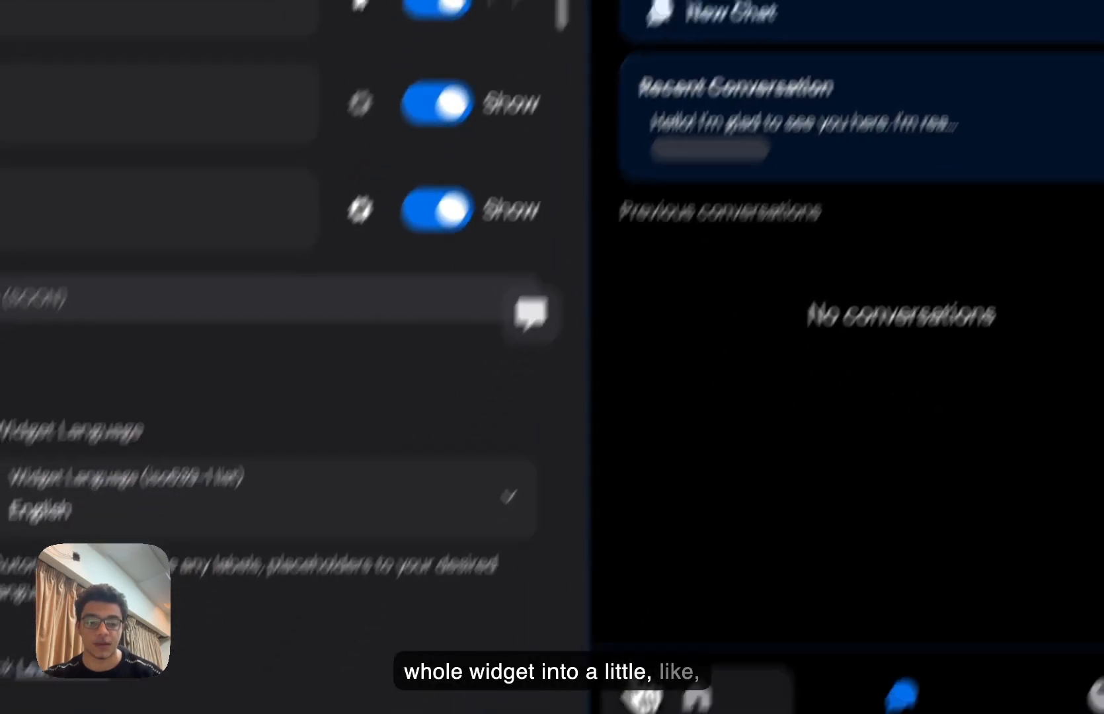
{"action": "left_click", "coordinate": [771, 598]}
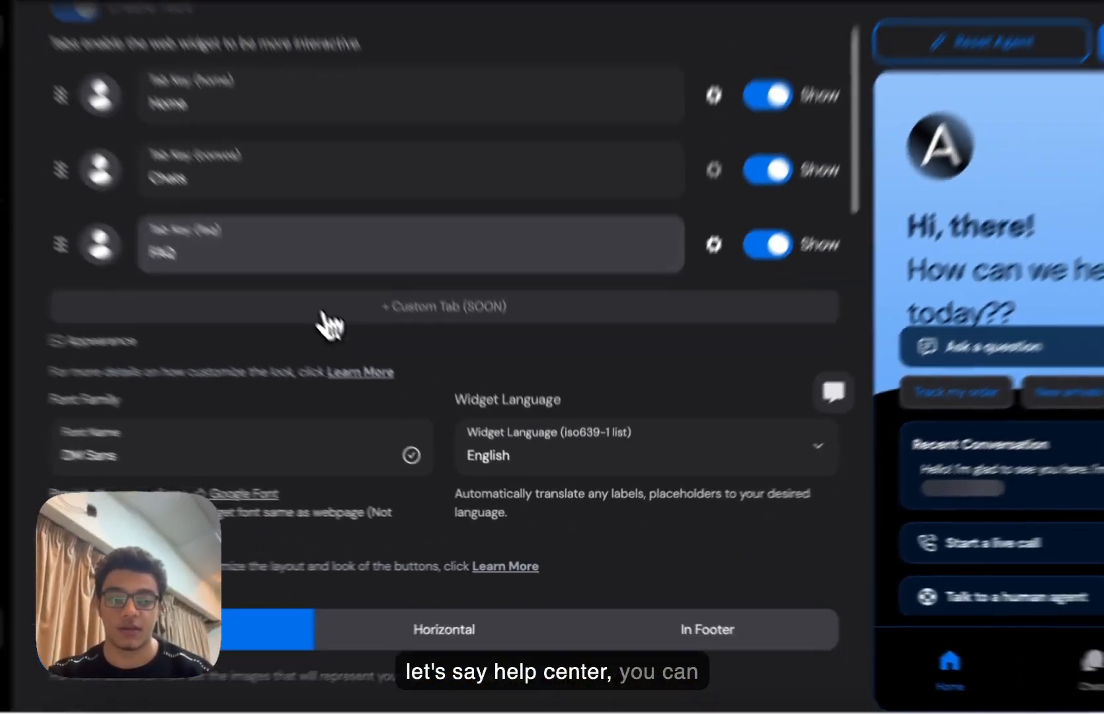
- Go to the agent's Voice Setup page
{"action": "scroll", "coordinate": [357, 303], "scroll_direction": "down", "scroll_amount": 5}
{"action": "scroll", "coordinate": [357, 358], "scroll_direction": "up", "scroll_amount": 8}
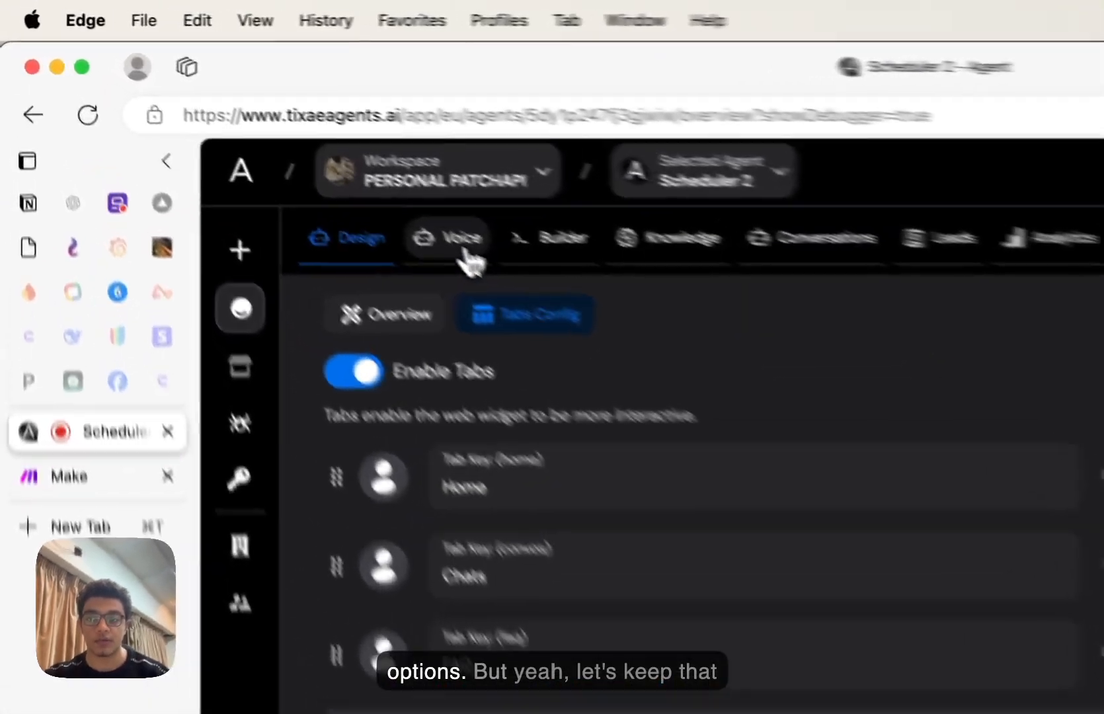
{"action": "left_click", "coordinate": [463, 246]}
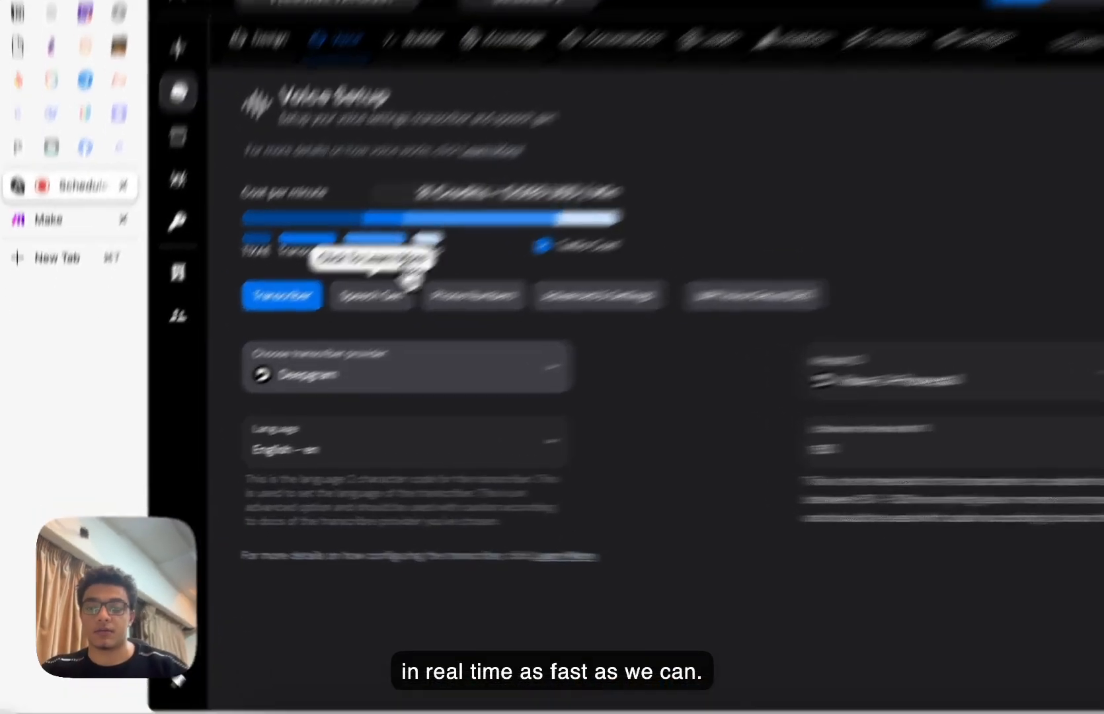
- Keep Deepgram as transcriber provider with the Nova-2-Phonecall model
{"action": "left_click", "coordinate": [298, 410]}
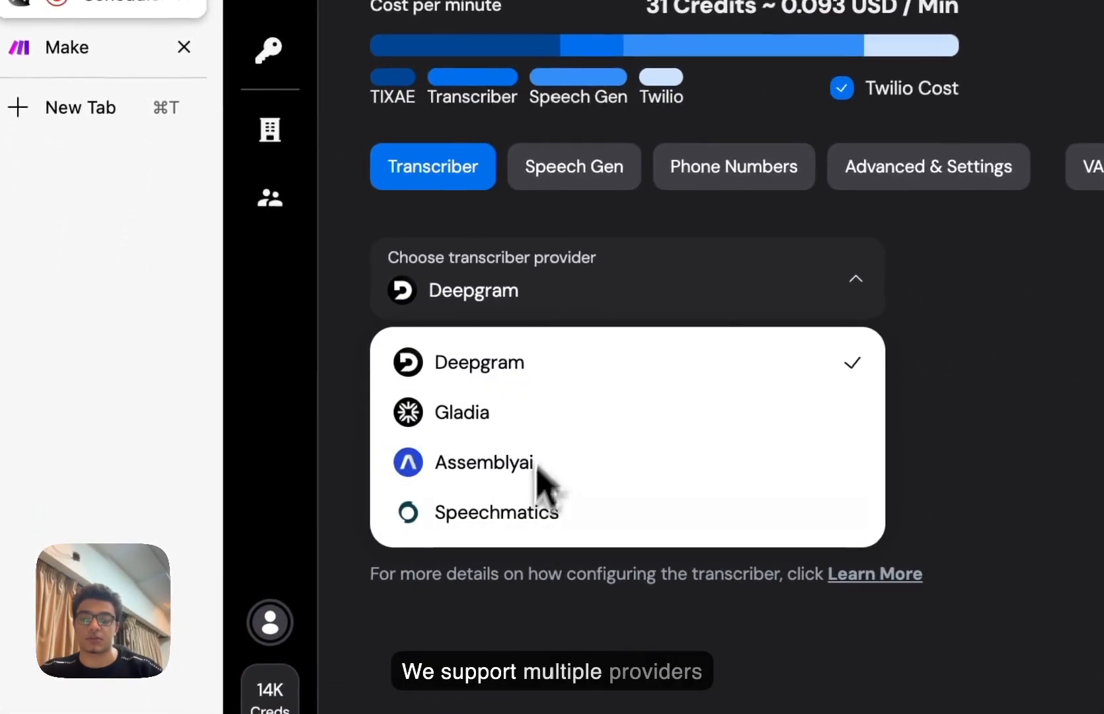
{"action": "left_click", "coordinate": [915, 439]}
{"action": "left_click", "coordinate": [795, 471]}
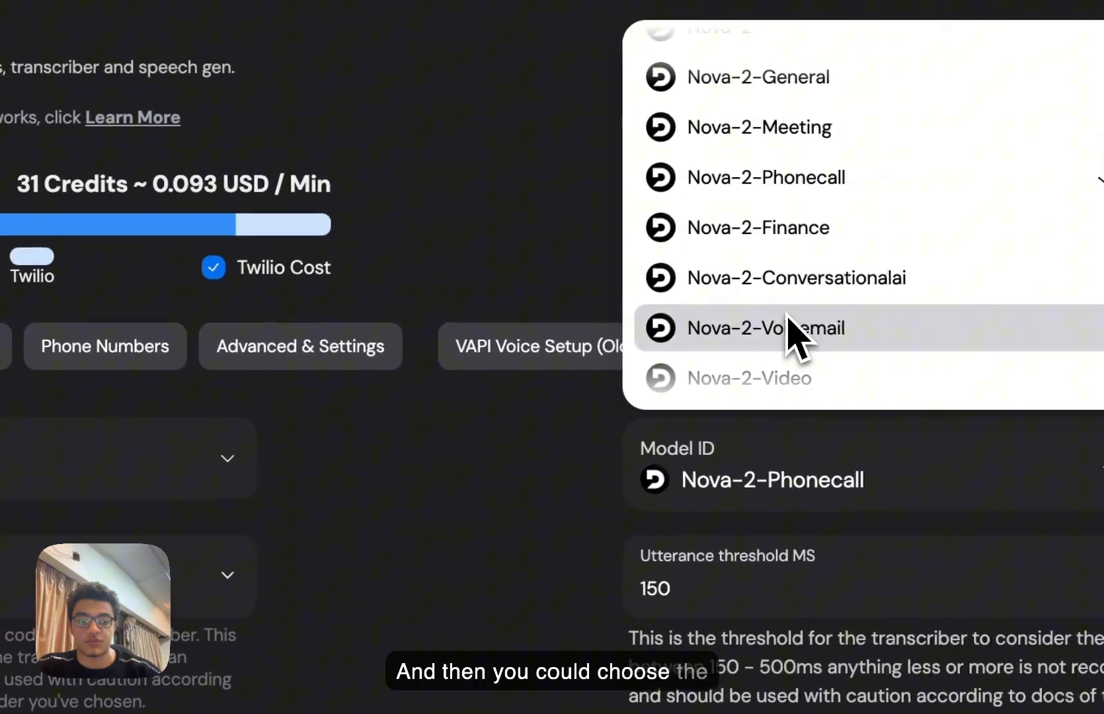
{"action": "scroll", "coordinate": [790, 324], "scroll_direction": "up", "scroll_amount": 2}
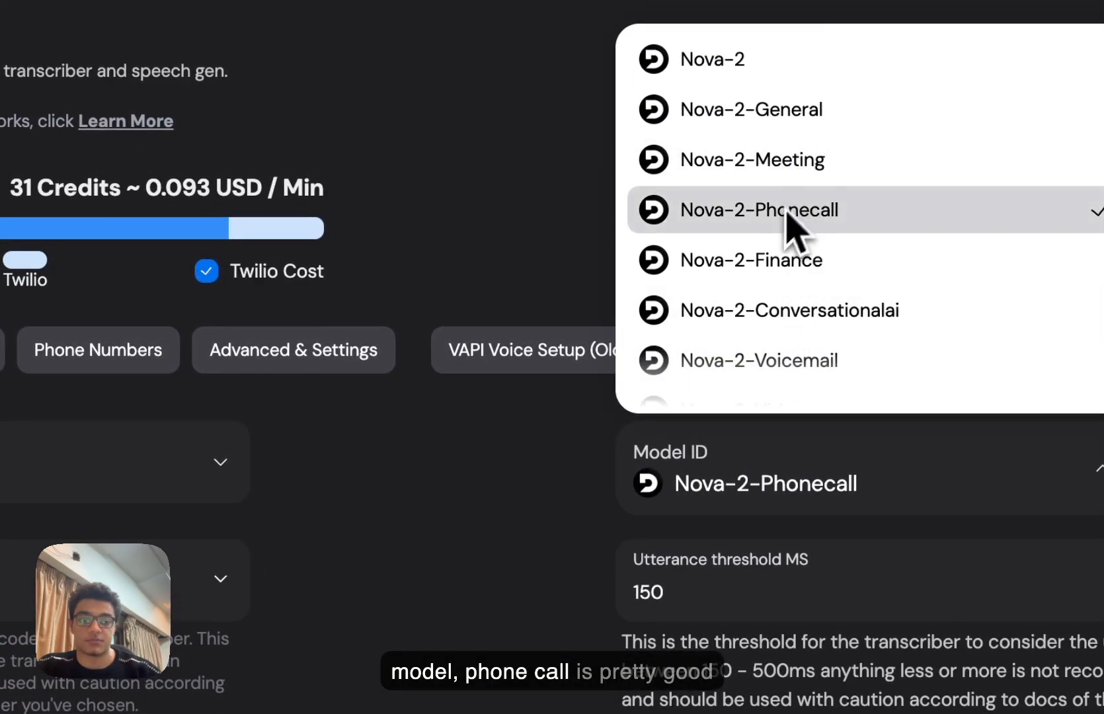
{"action": "left_click", "coordinate": [440, 519]}
- Keep English - en as the language and trim the utterance threshold from 150 to 15
{"action": "left_click", "coordinate": [172, 563]}
{"action": "scroll", "coordinate": [449, 340], "scroll_direction": "down", "scroll_amount": 6}
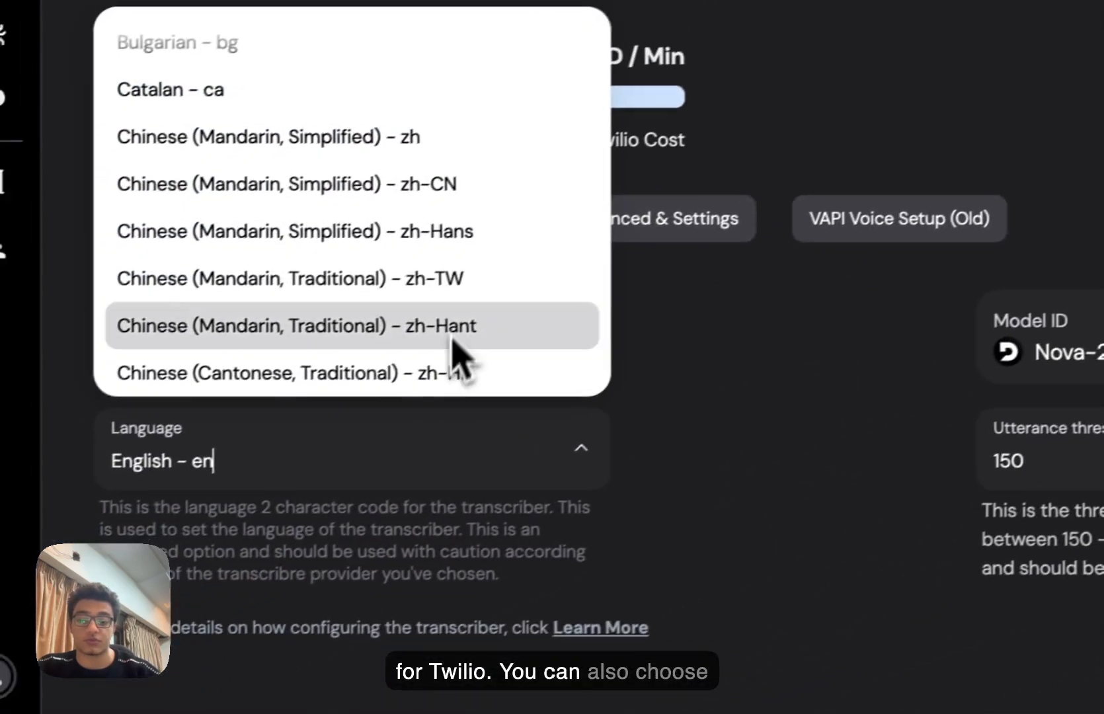
{"action": "scroll", "coordinate": [445, 325], "scroll_direction": "down", "scroll_amount": 10}
{"action": "scroll", "coordinate": [445, 327], "scroll_direction": "up", "scroll_amount": 9}
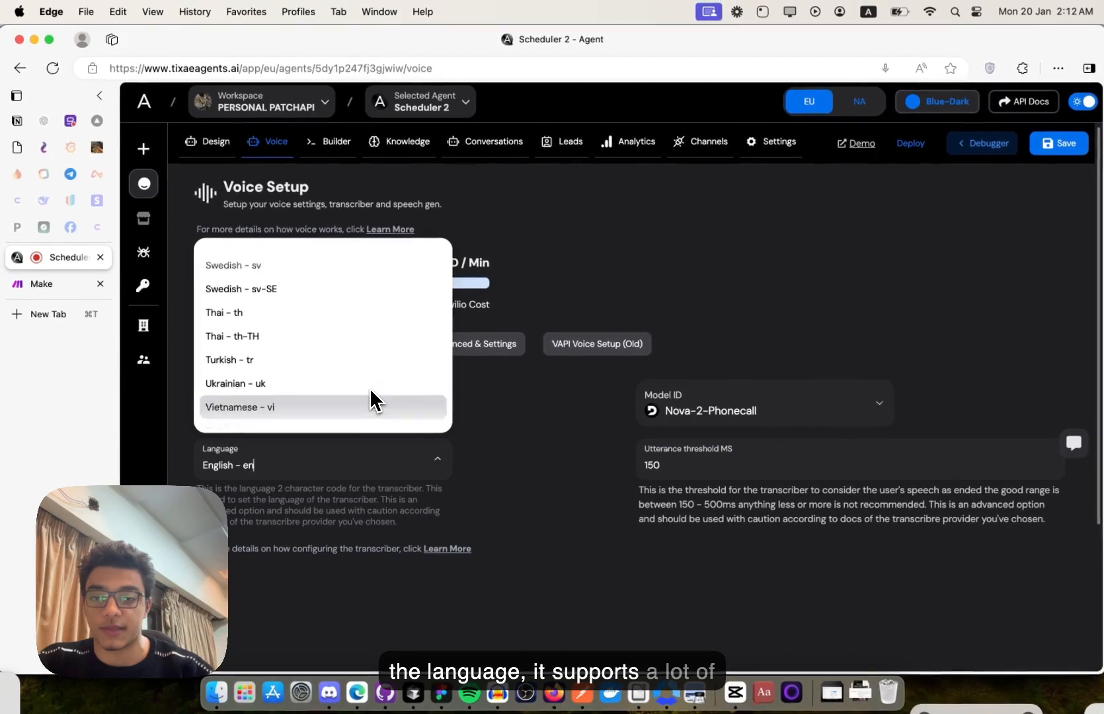
{"action": "scroll", "coordinate": [374, 401], "scroll_direction": "up", "scroll_amount": 3}
{"action": "left_click", "coordinate": [562, 570]}
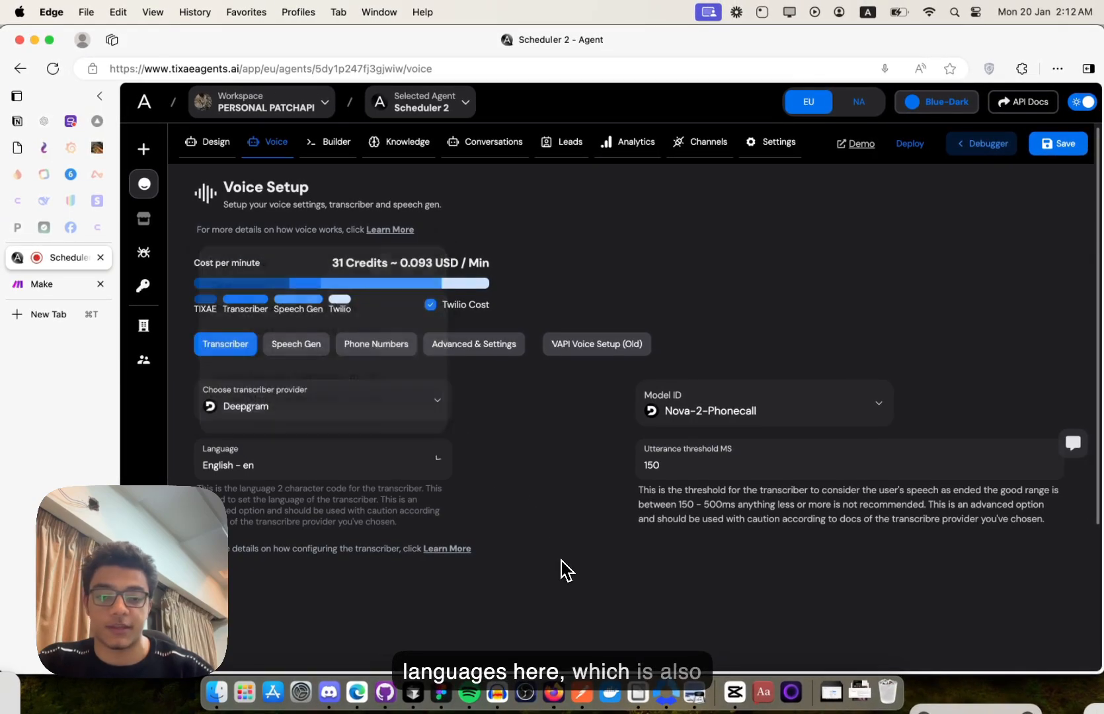
{"action": "left_click", "coordinate": [764, 457]}
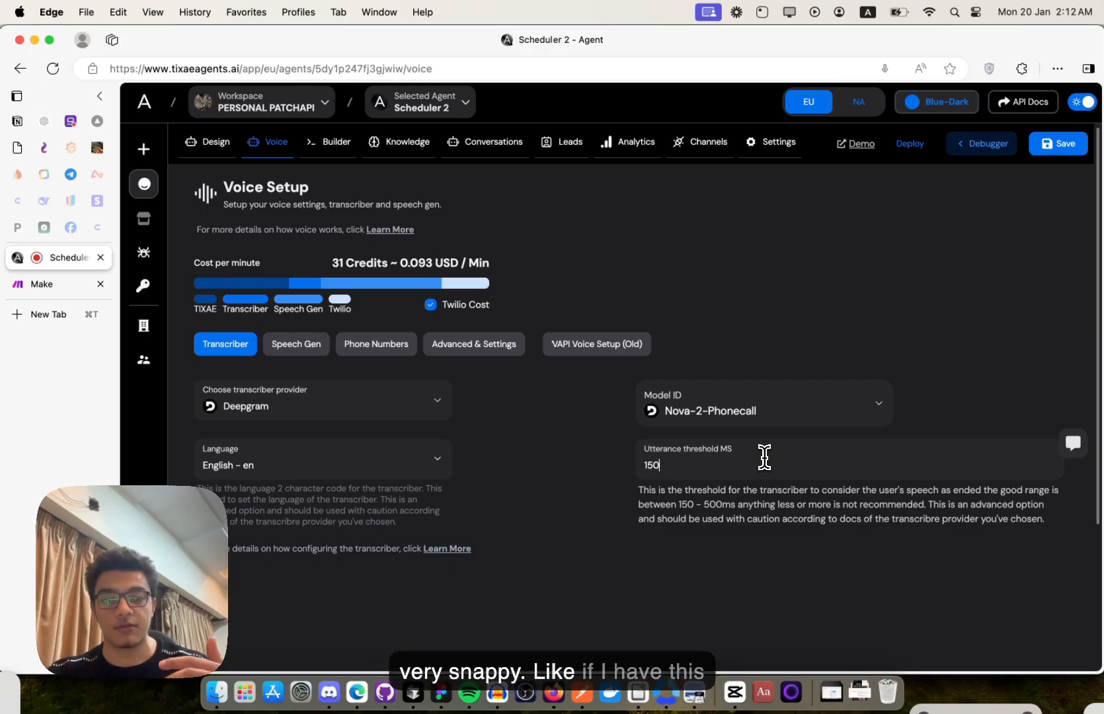
{"action": "key", "text": "BackSpace"}
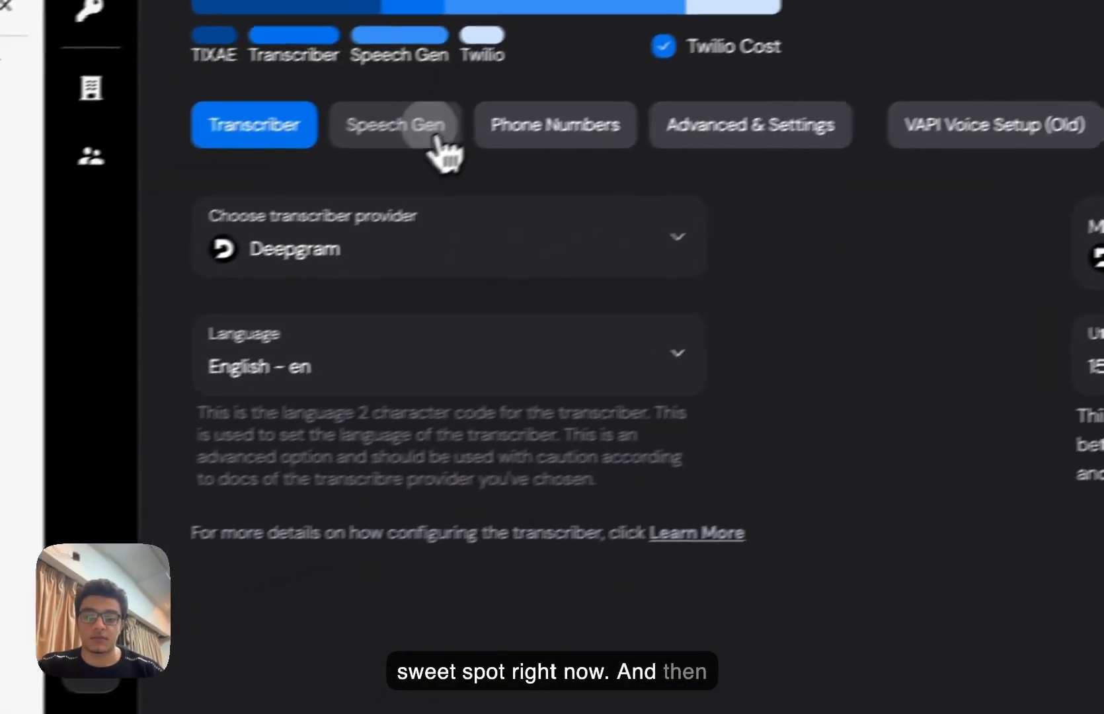
- In speech generation settings, review the providers and keep Office as the background noise
{"action": "left_click", "coordinate": [315, 347]}
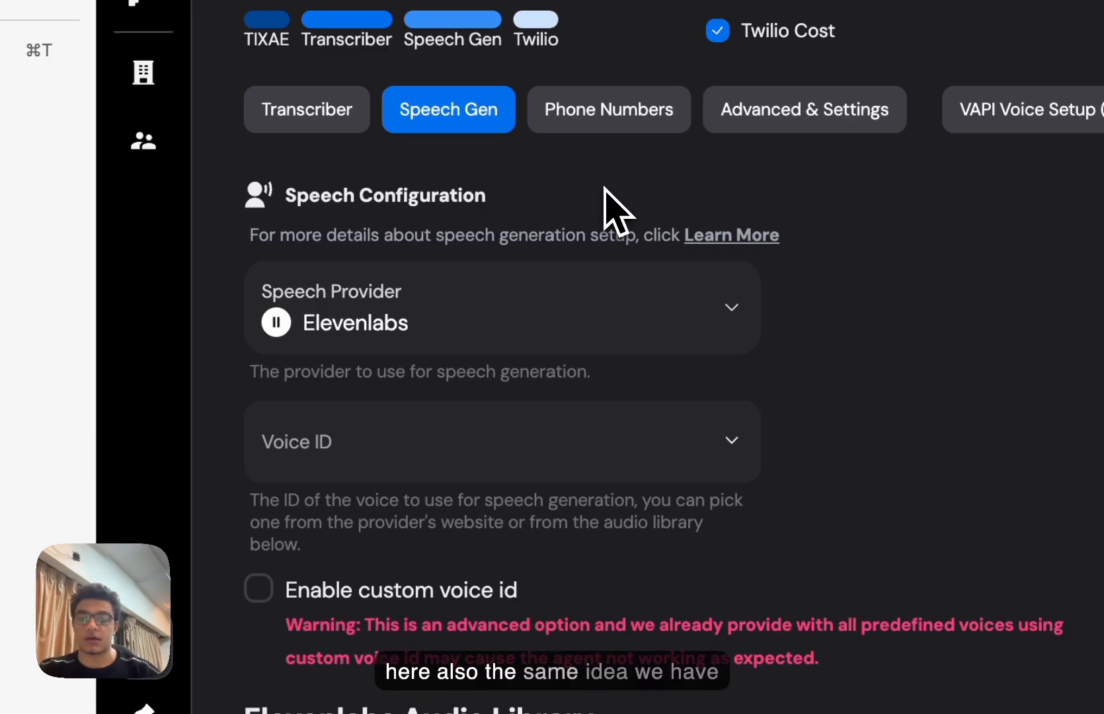
{"action": "left_click", "coordinate": [562, 327]}
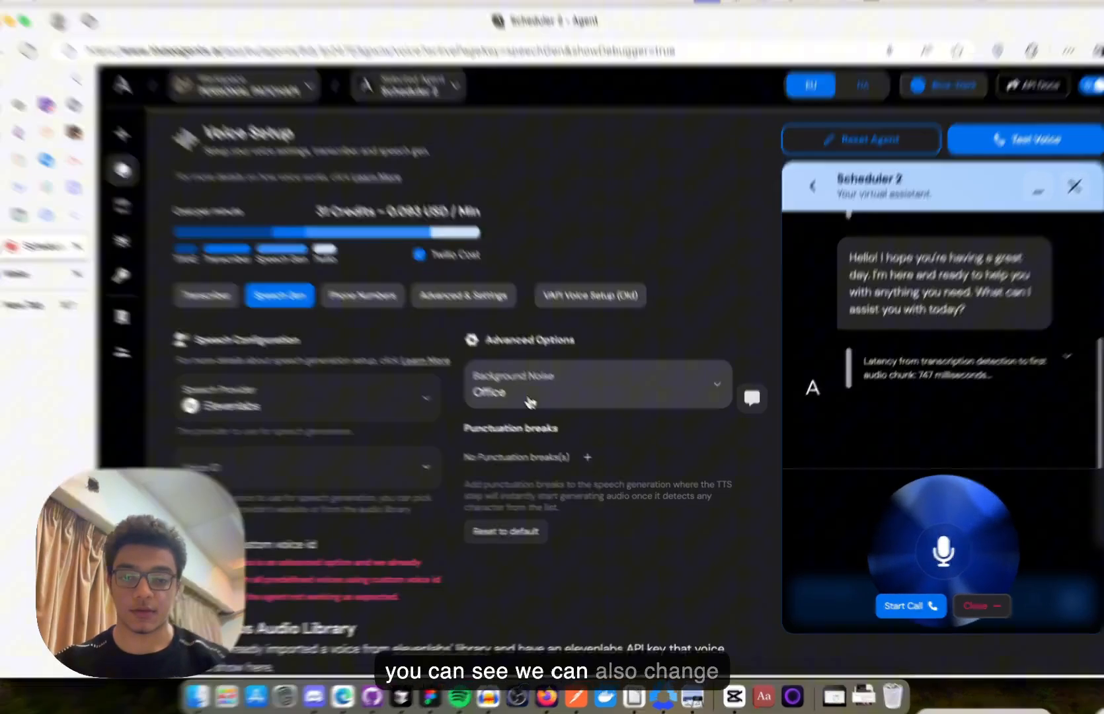
{"action": "left_click", "coordinate": [539, 411]}
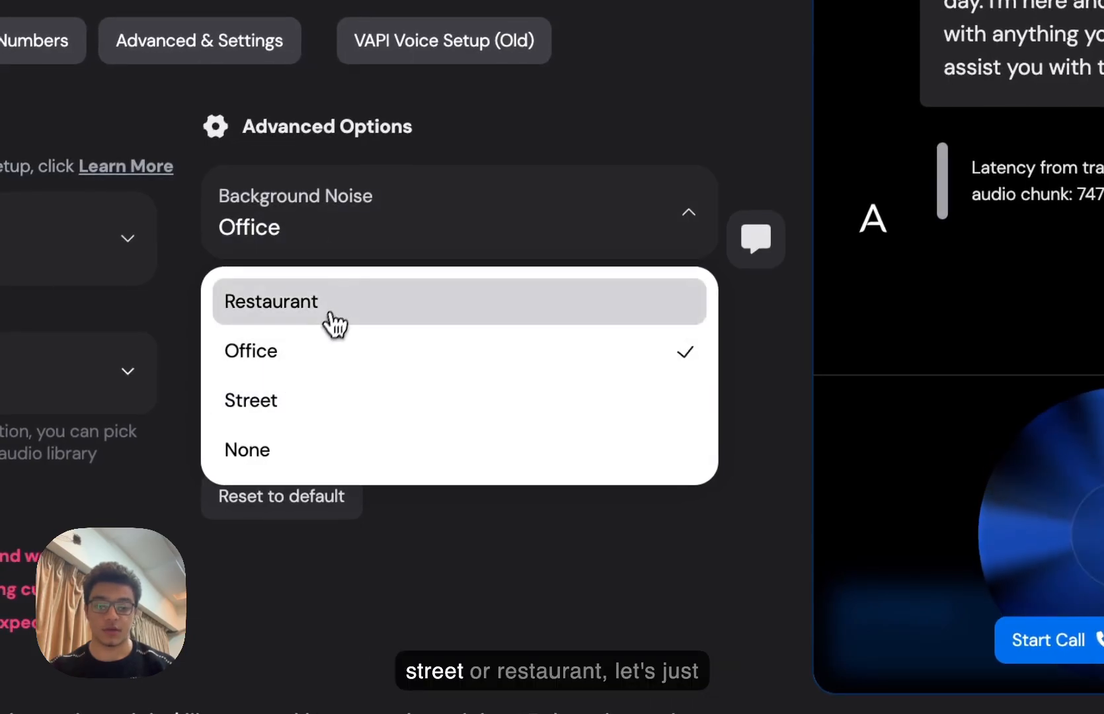
{"action": "left_click", "coordinate": [324, 360]}
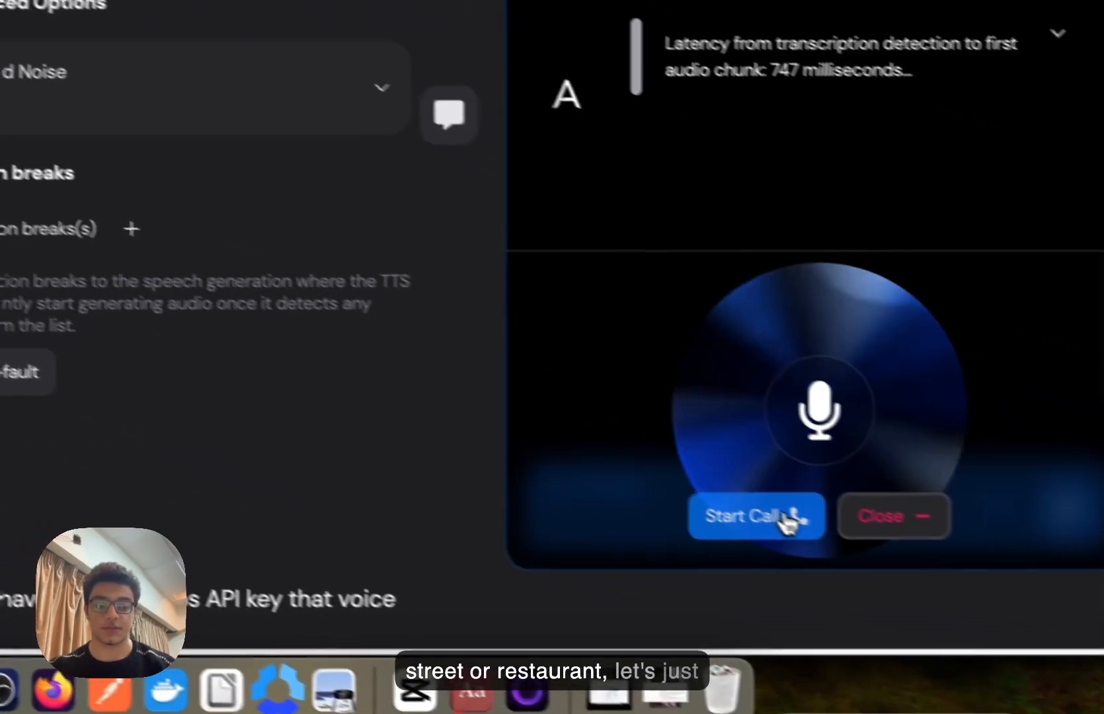
- Run a test voice call with the agent and end it, leaving background noise on Office
{"action": "left_click", "coordinate": [785, 521]}
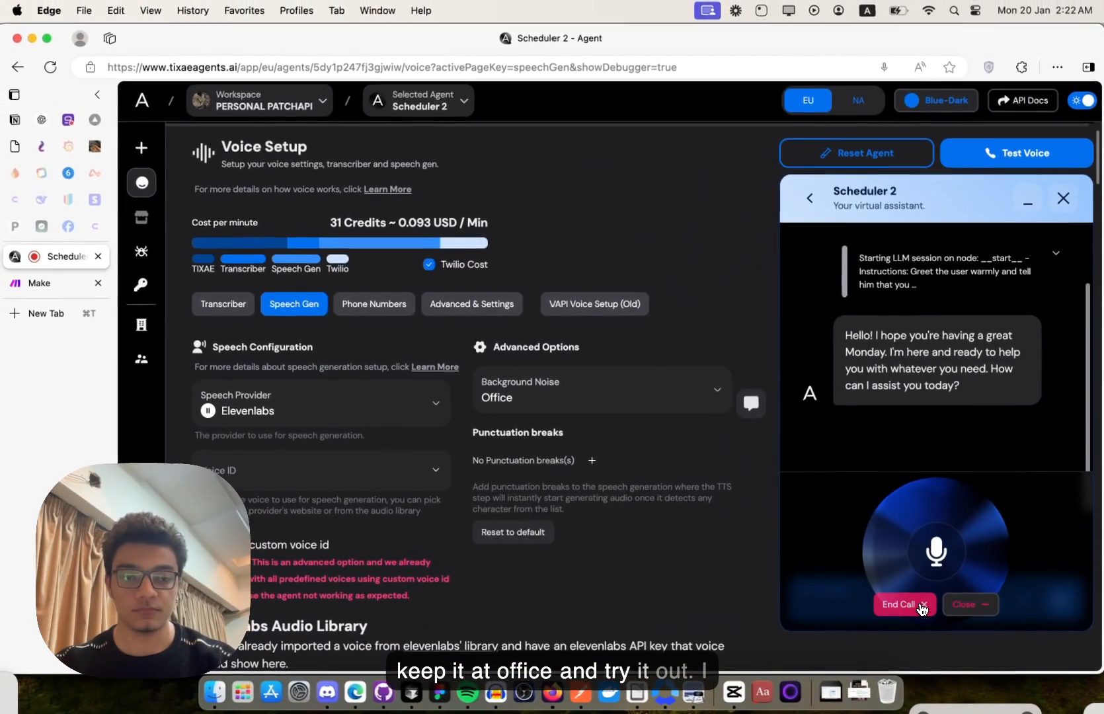
{"action": "key", "text": "XF86AudioRaiseVolume"}
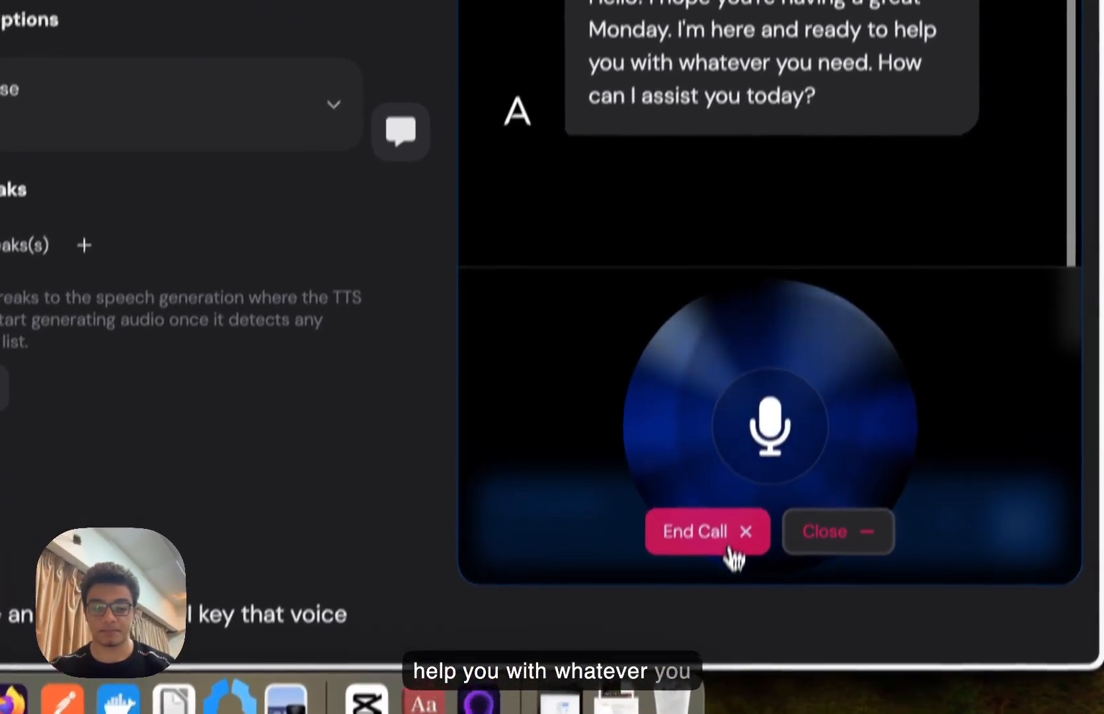
{"action": "left_click", "coordinate": [920, 606]}
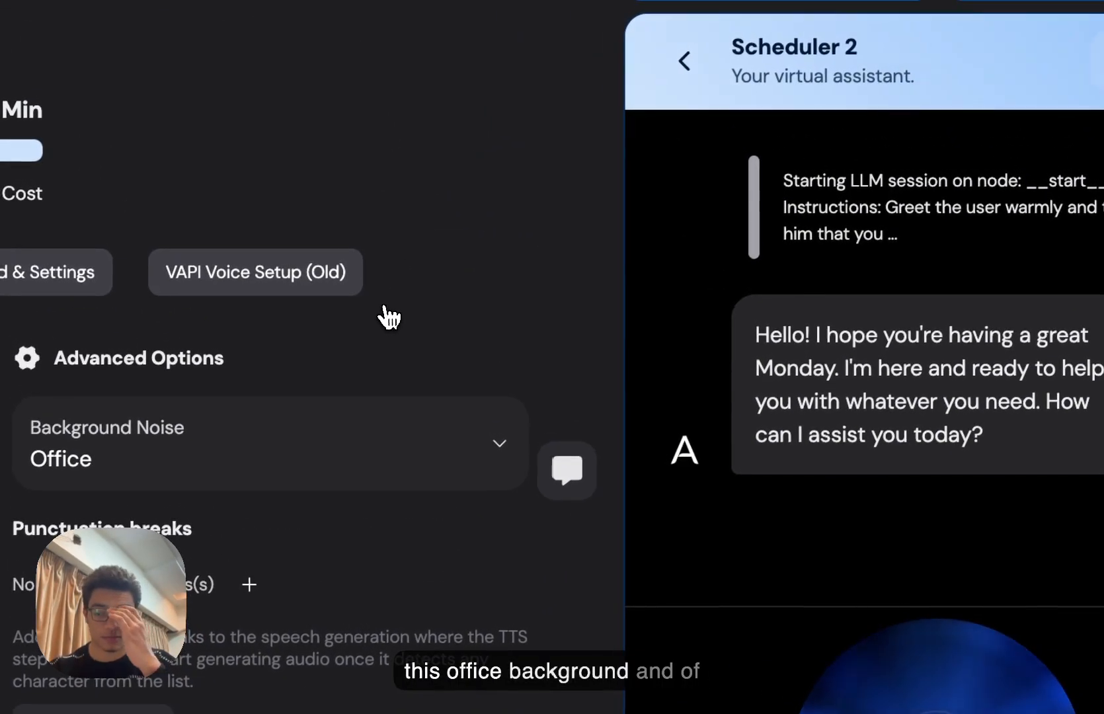
{"action": "left_click", "coordinate": [245, 456]}
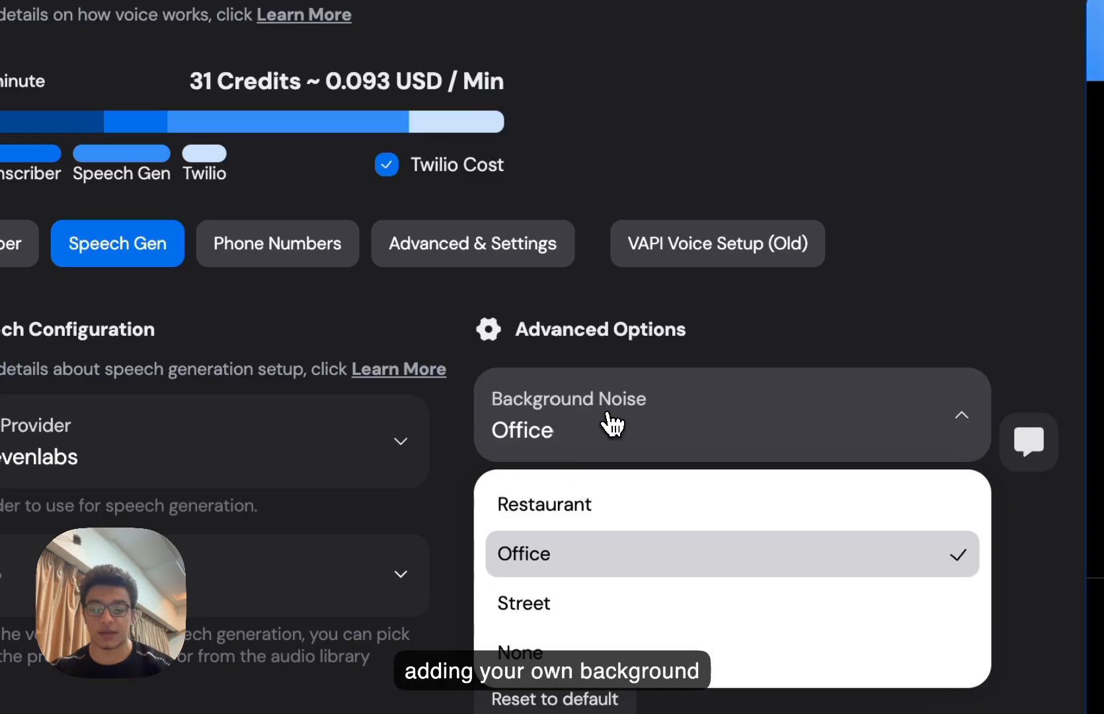
{"action": "left_click", "coordinate": [447, 293]}
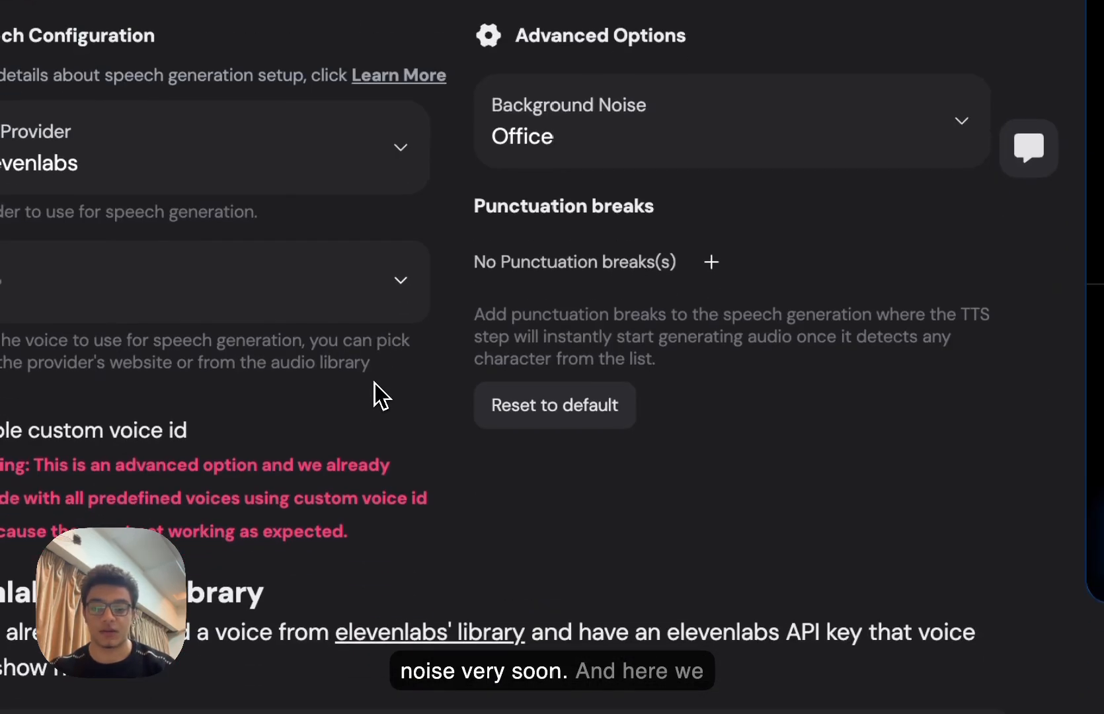
{"action": "scroll", "coordinate": [374, 383], "scroll_direction": "down", "scroll_amount": 6}
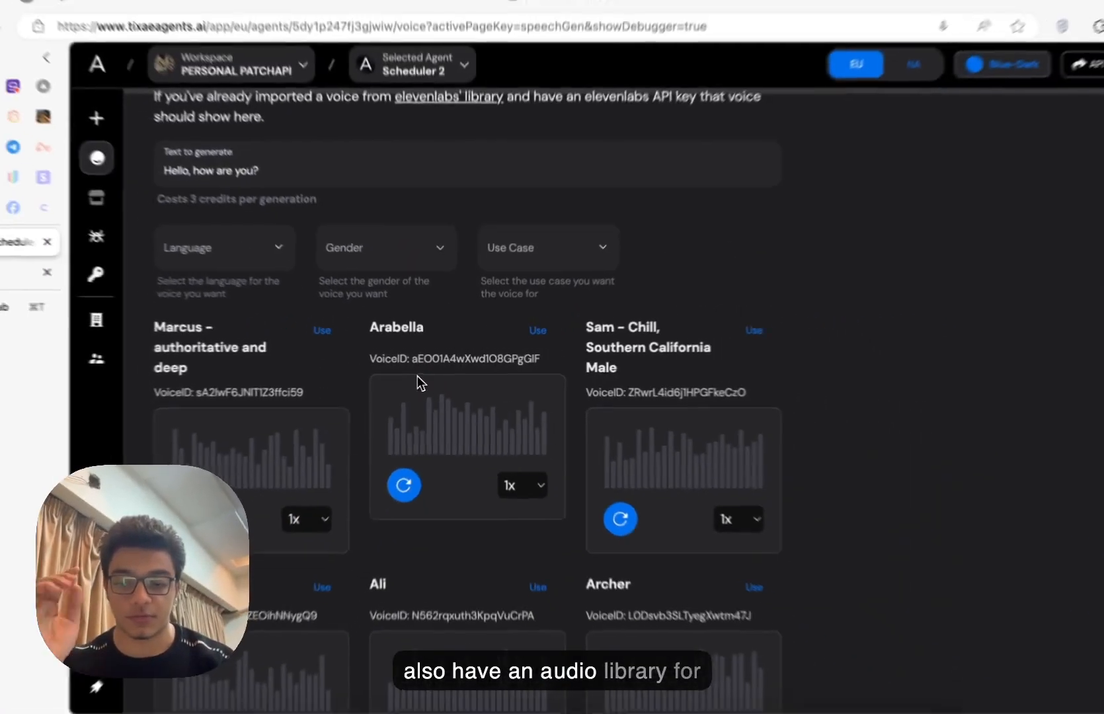
{"action": "scroll", "coordinate": [417, 377], "scroll_direction": "down", "scroll_amount": 2}
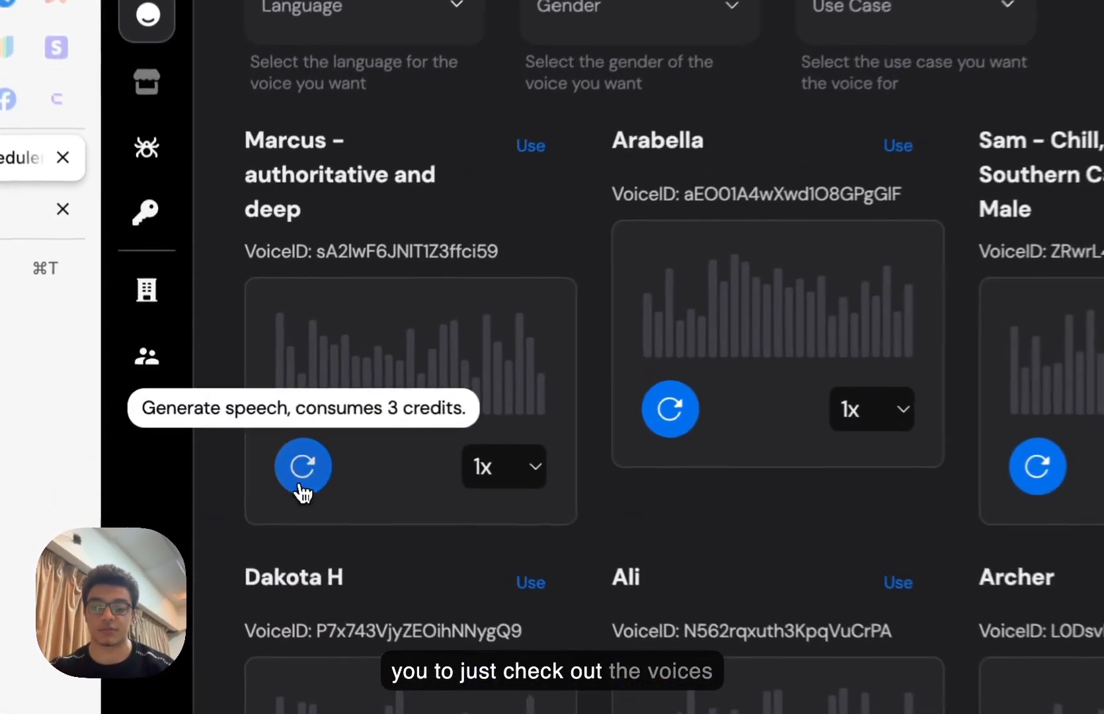
- Generate and play the Marcus and Sam voice samples, then check the Speech Provider list
{"action": "left_click", "coordinate": [222, 421]}
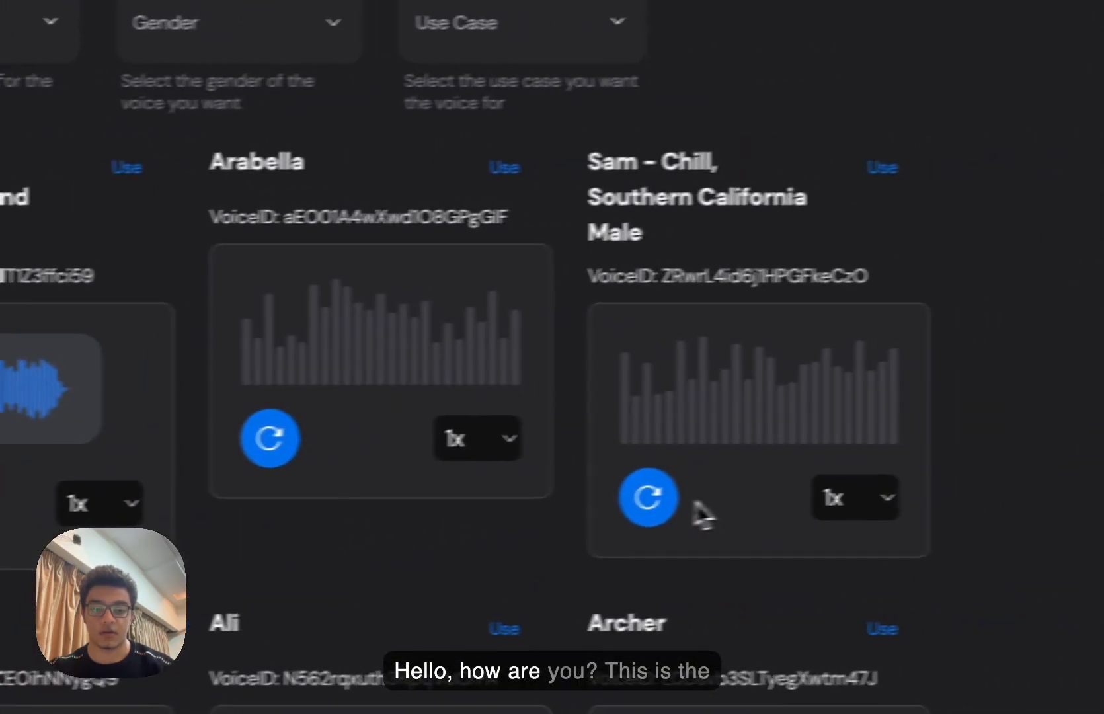
{"action": "left_click", "coordinate": [667, 503]}
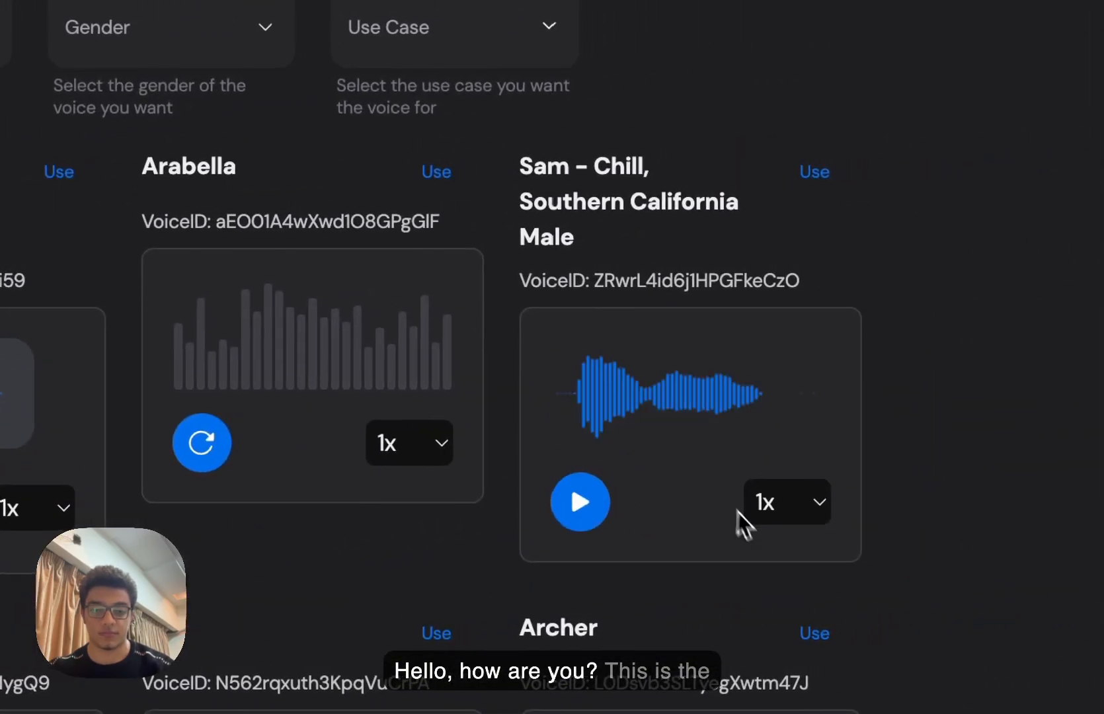
{"action": "left_click", "coordinate": [648, 513]}
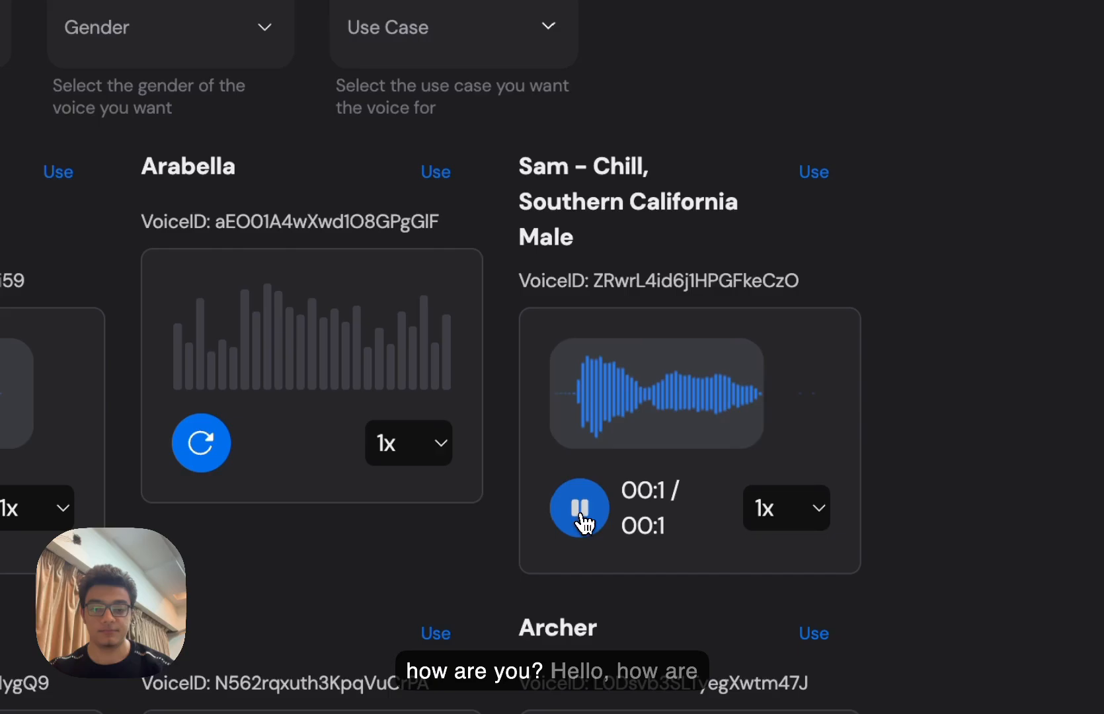
{"action": "left_click", "coordinate": [581, 516]}
{"action": "scroll", "coordinate": [452, 324], "scroll_direction": "up", "scroll_amount": 10}
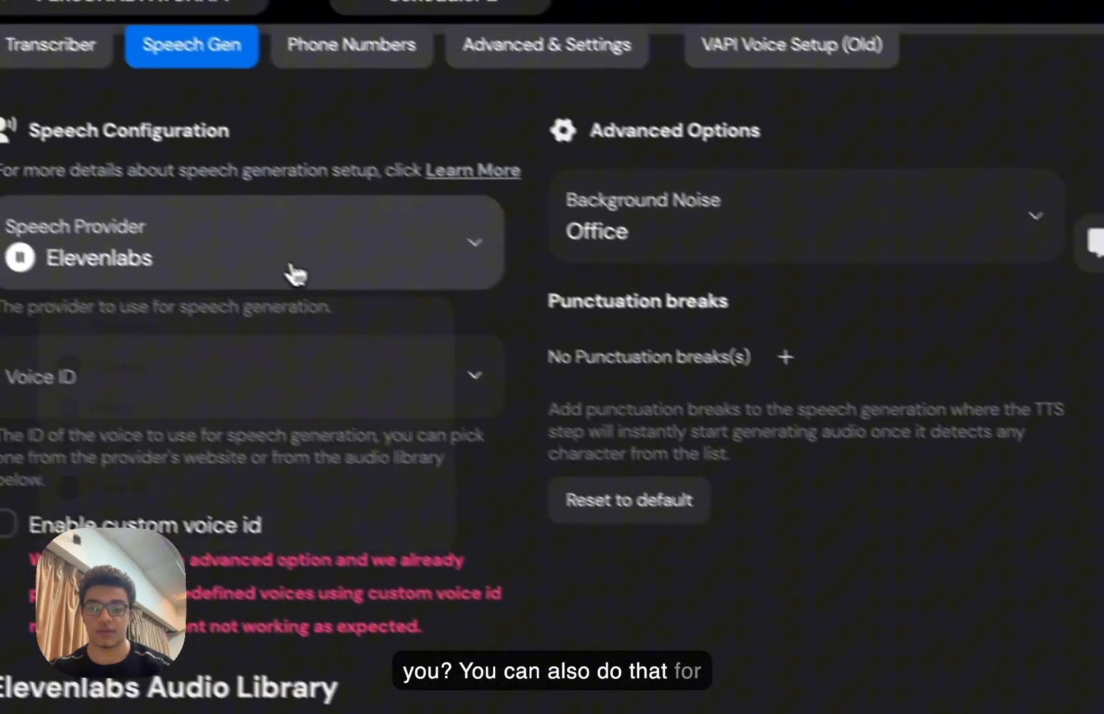
{"action": "left_click", "coordinate": [296, 271]}
{"action": "left_click", "coordinate": [811, 555]}
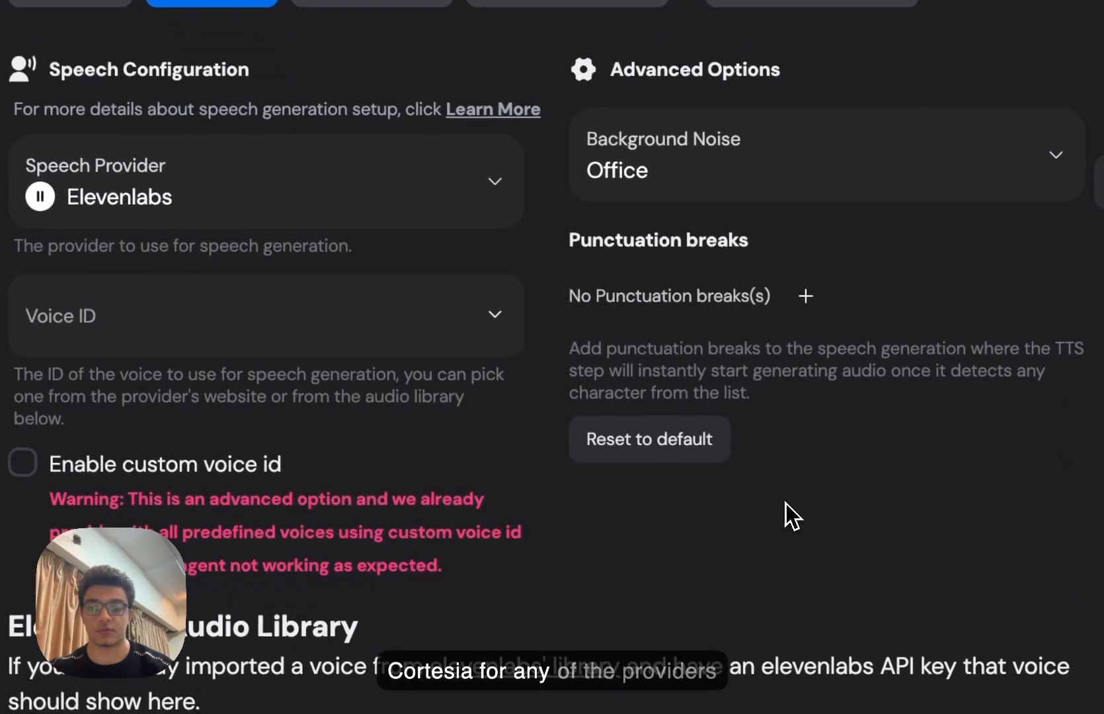
{"action": "scroll", "coordinate": [357, 439], "scroll_direction": "up", "scroll_amount": 6}
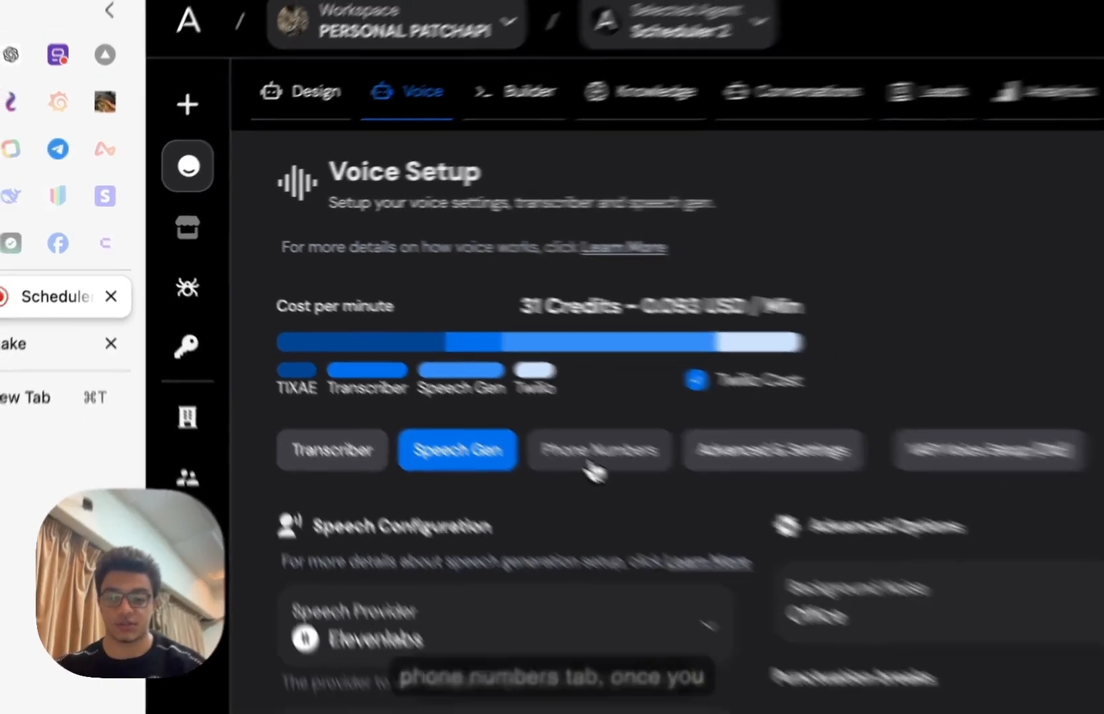
- Browse the Phone Numbers page's three purchased Twilio numbers and their assigned agents
{"action": "left_click", "coordinate": [656, 493]}
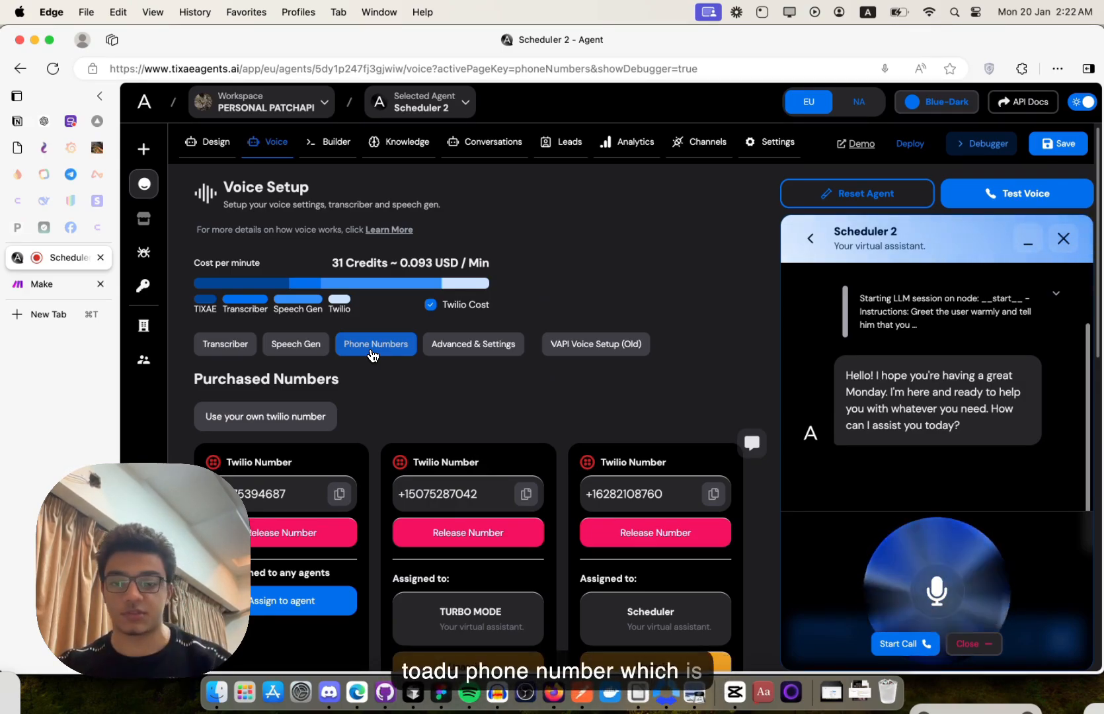
{"action": "scroll", "coordinate": [372, 355], "scroll_direction": "down", "scroll_amount": 5}
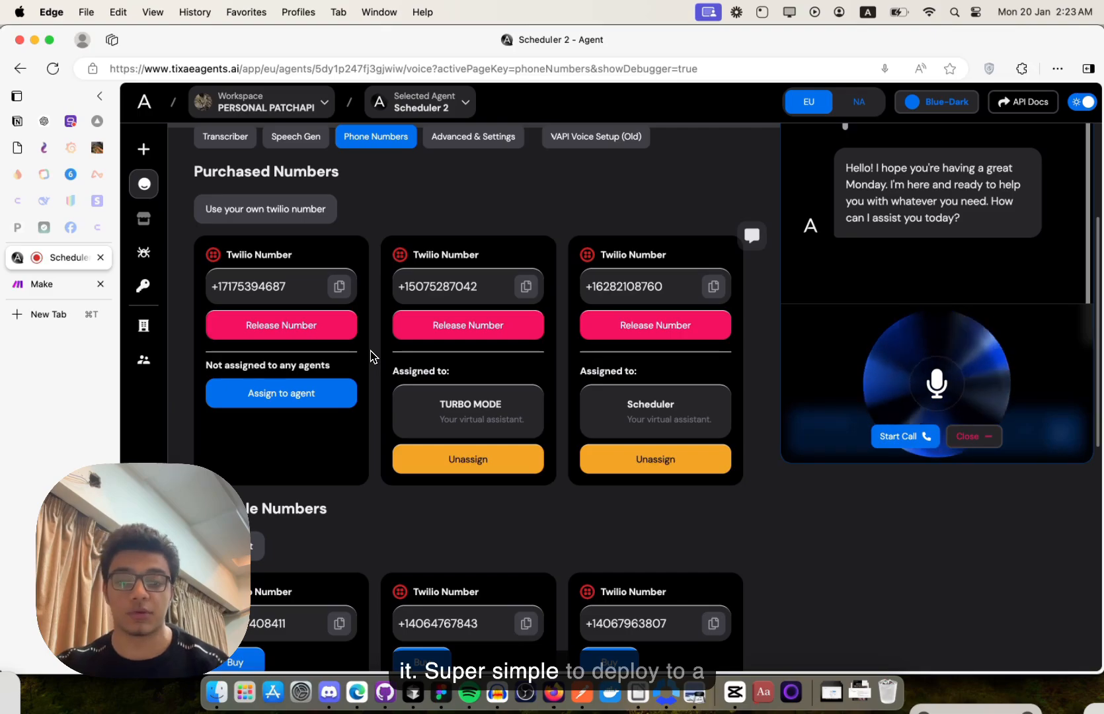
{"action": "scroll", "coordinate": [372, 356], "scroll_direction": "up", "scroll_amount": 3}
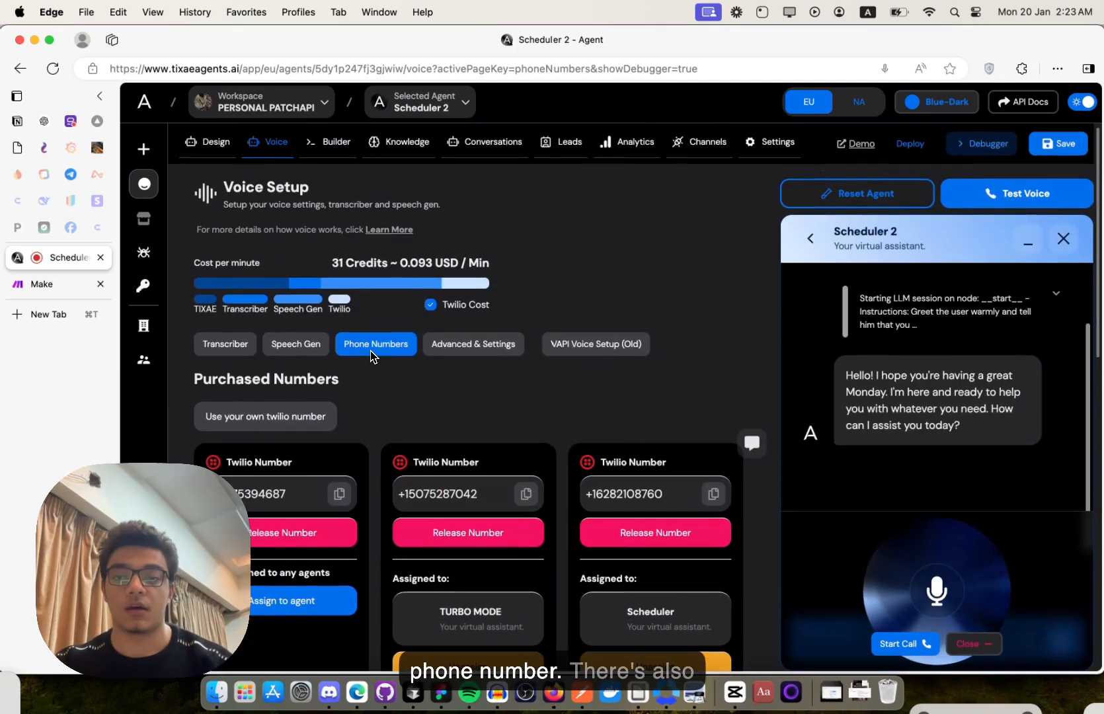
- Turn off web calling and call recording, turn on router backchannelling, and leave Server URL empty
{"action": "left_click", "coordinate": [472, 346]}
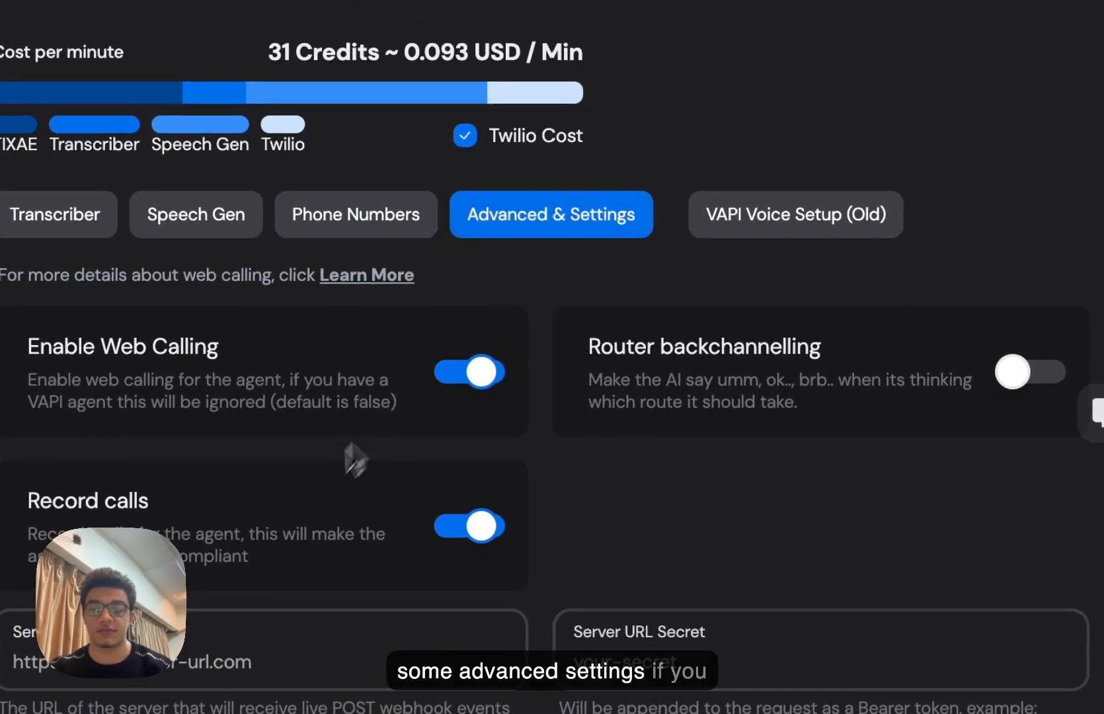
{"action": "left_click", "coordinate": [430, 372]}
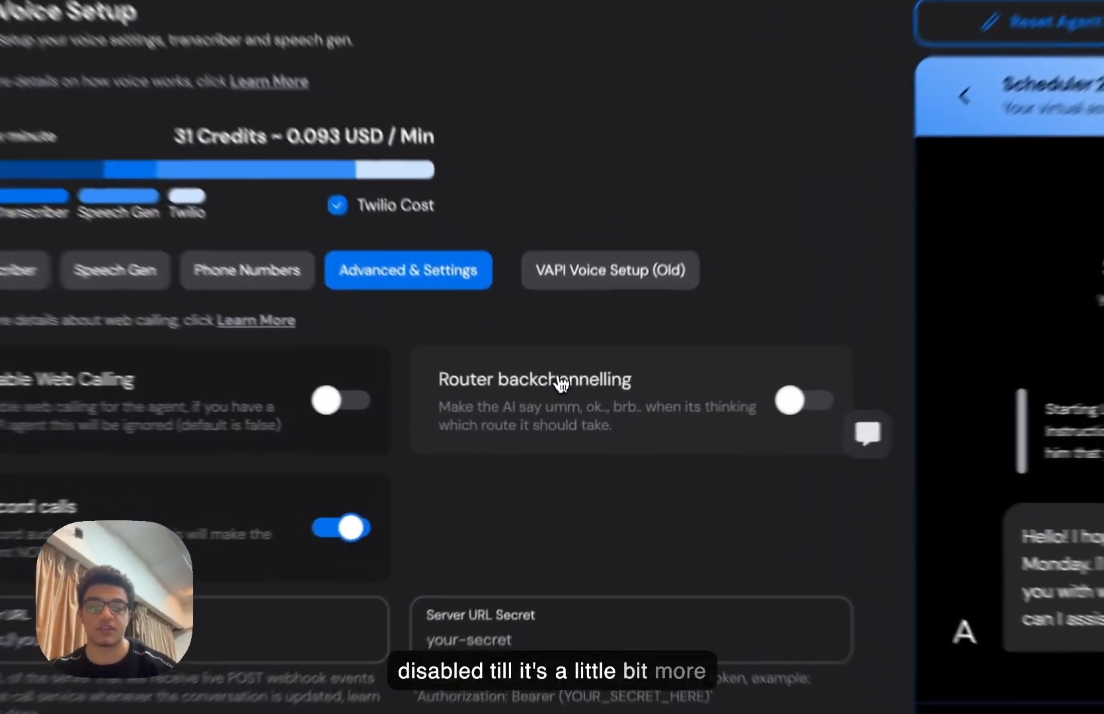
{"action": "left_click", "coordinate": [567, 413]}
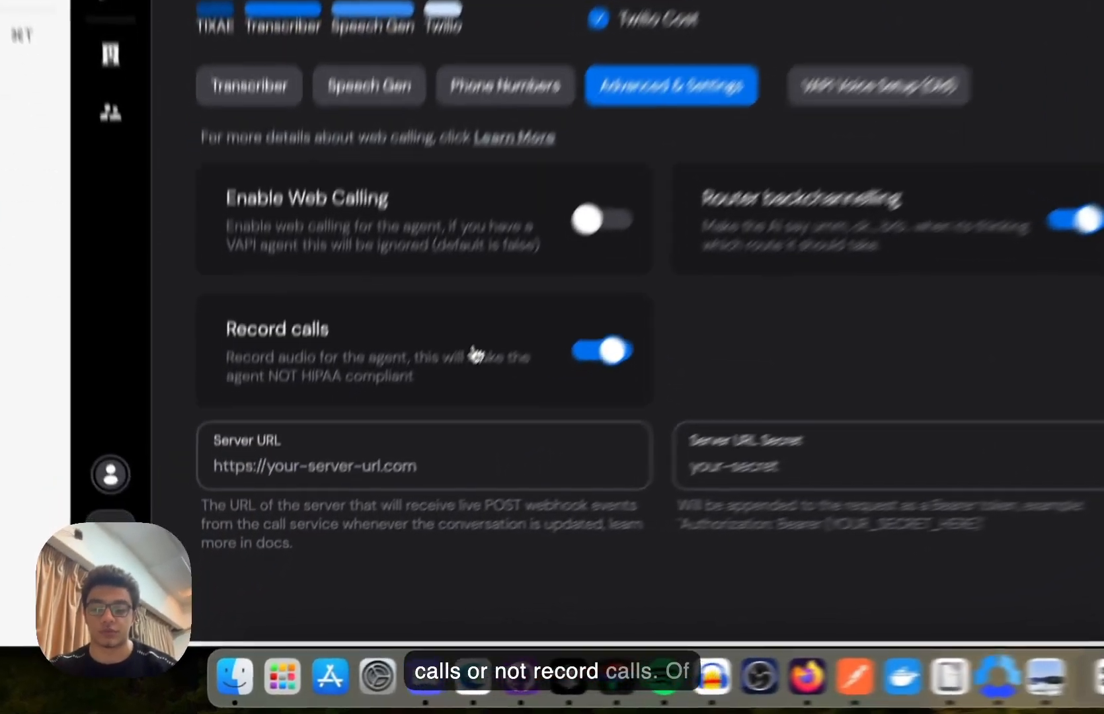
{"action": "left_click", "coordinate": [359, 504]}
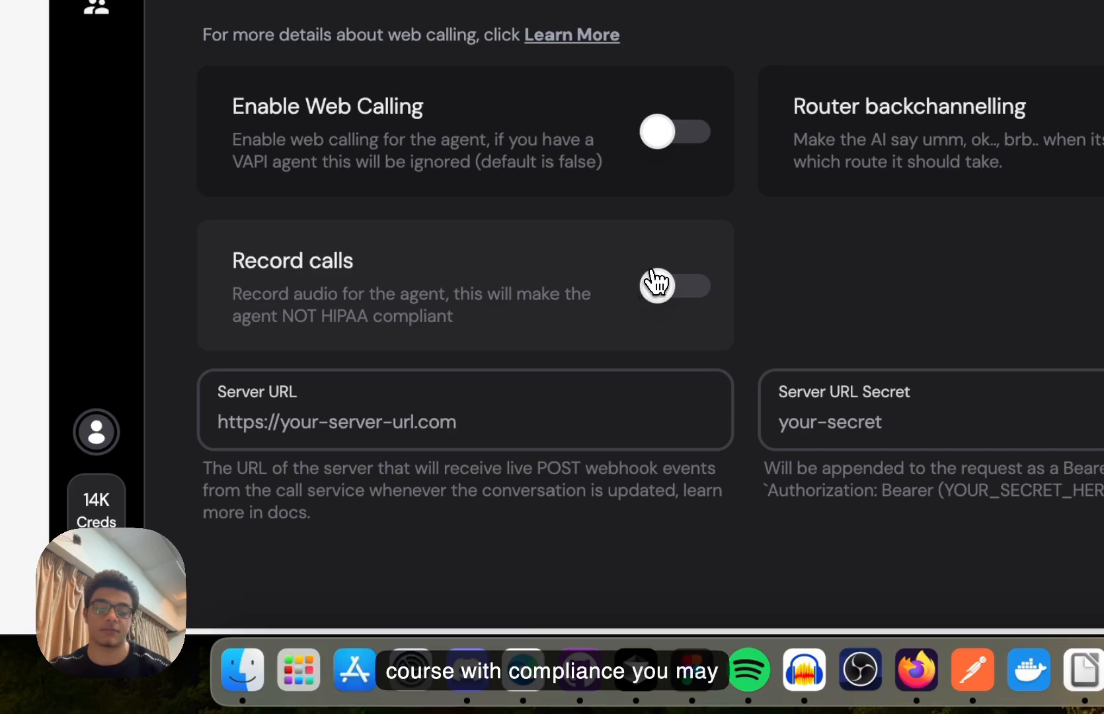
{"action": "left_click", "coordinate": [508, 439]}
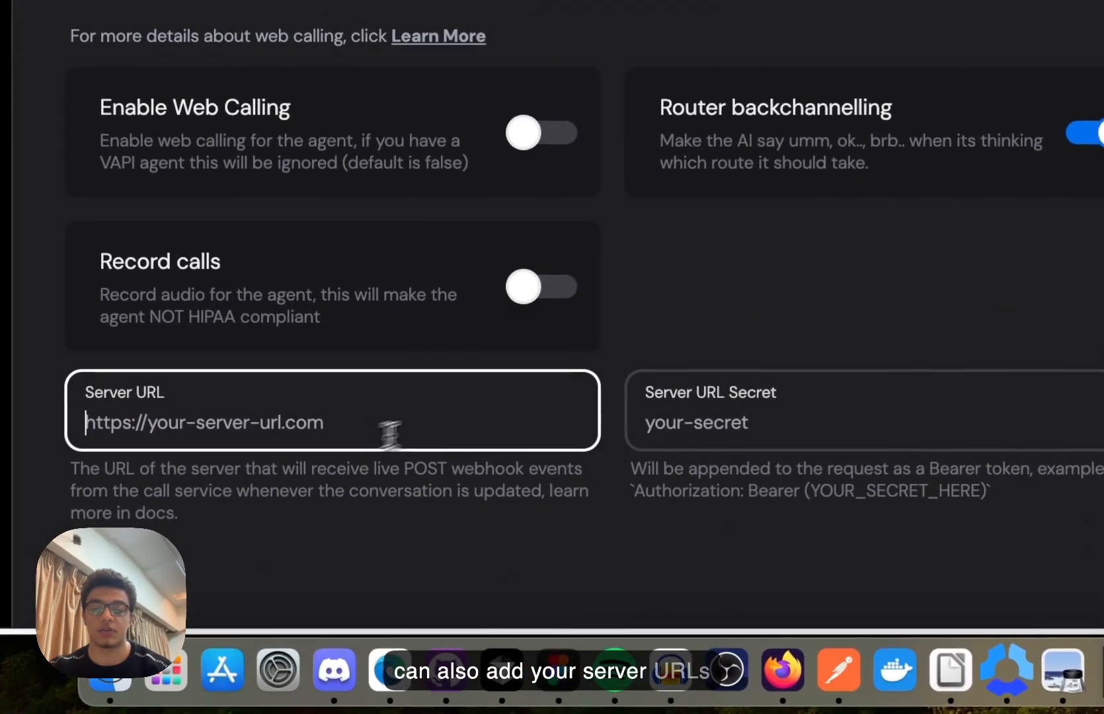
{"action": "left_click", "coordinate": [730, 355]}
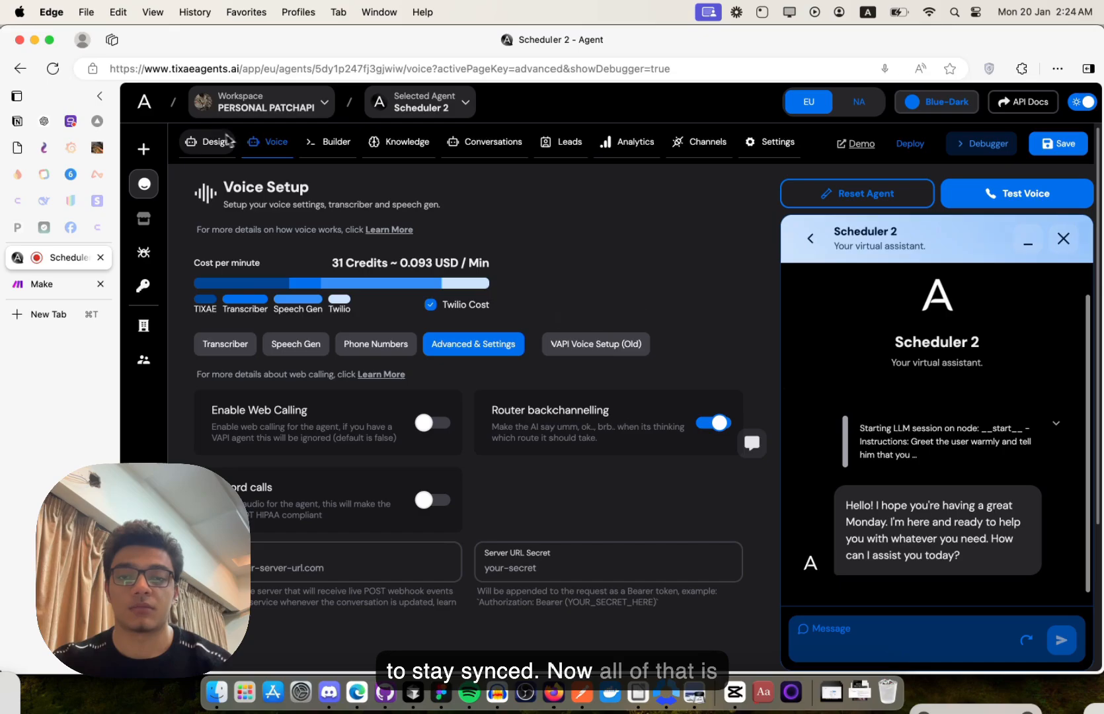
{"action": "mouse_move", "coordinate": [286, 276]}
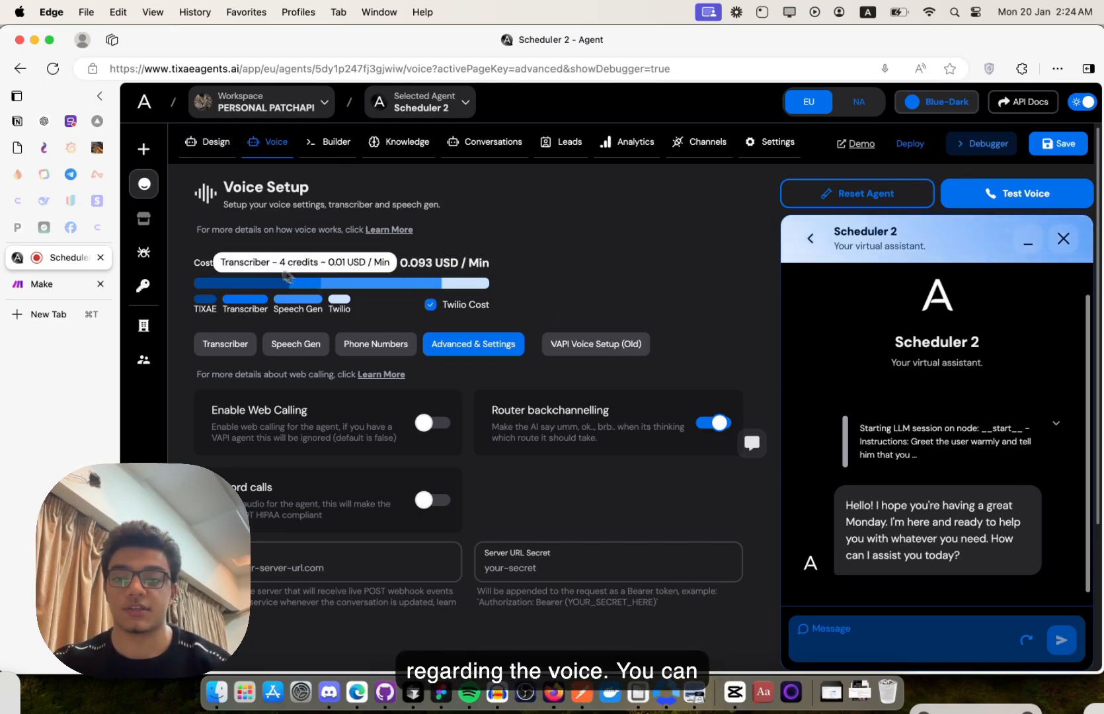
{"action": "left_click_drag", "start_coordinate": [194, 260], "coordinate": [397, 255]}
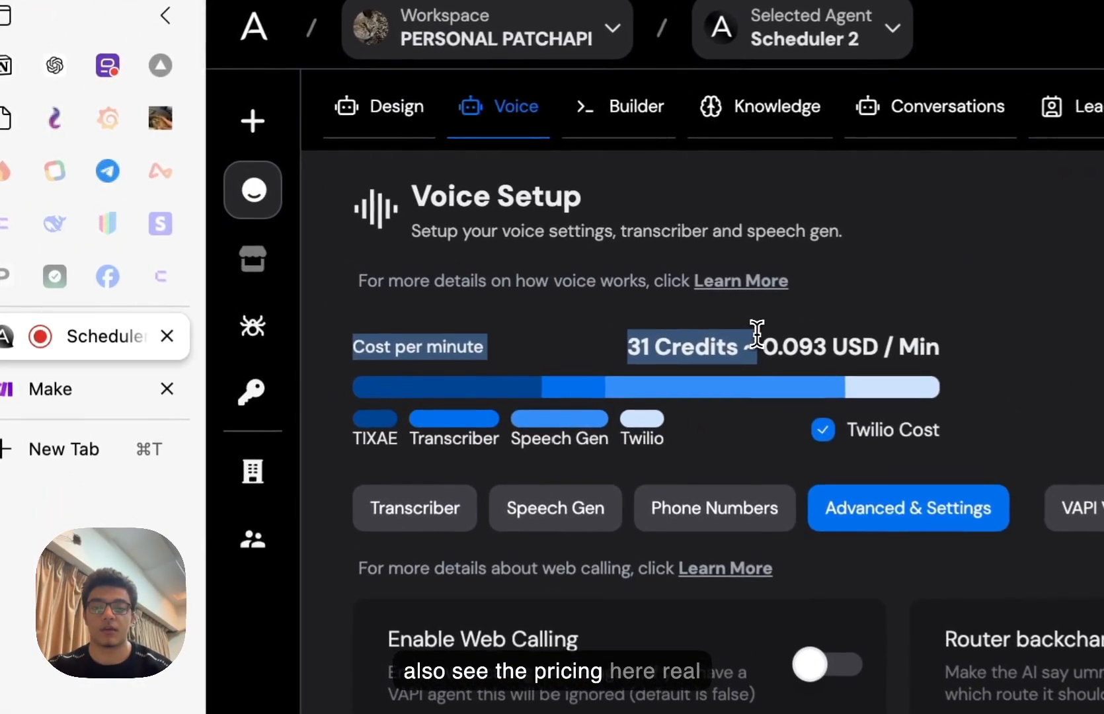
{"action": "left_click", "coordinate": [757, 331]}
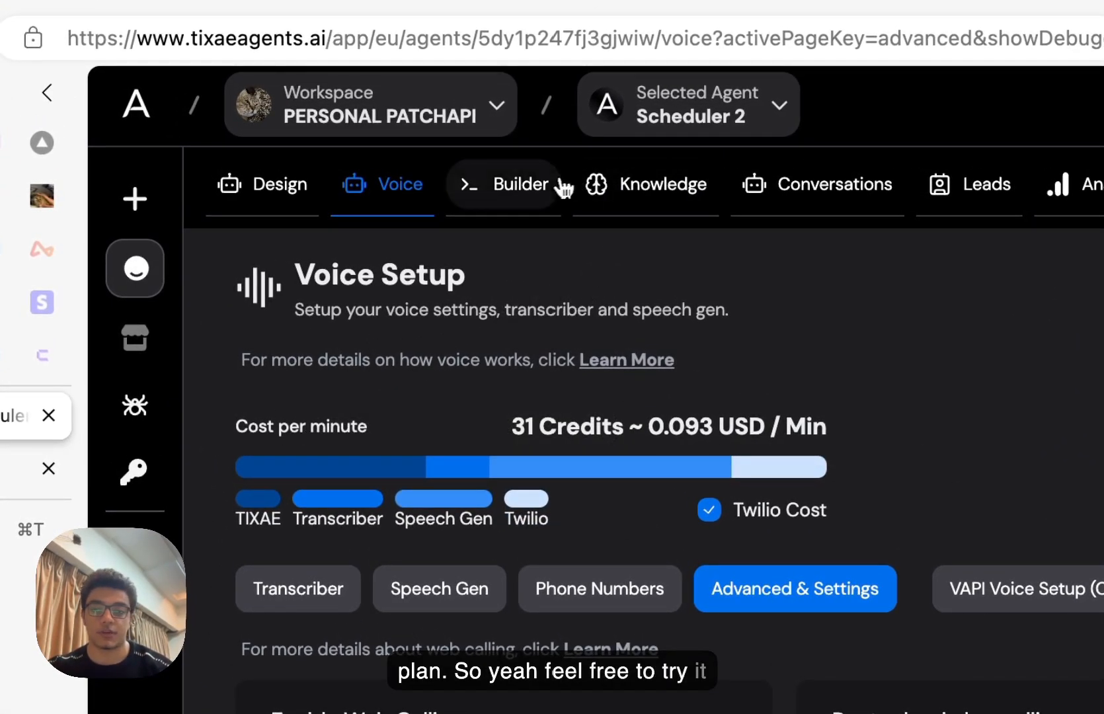
- Show the Builder canvas and pan and zoom around the gpt-4o Start node
{"action": "left_click", "coordinate": [550, 191]}
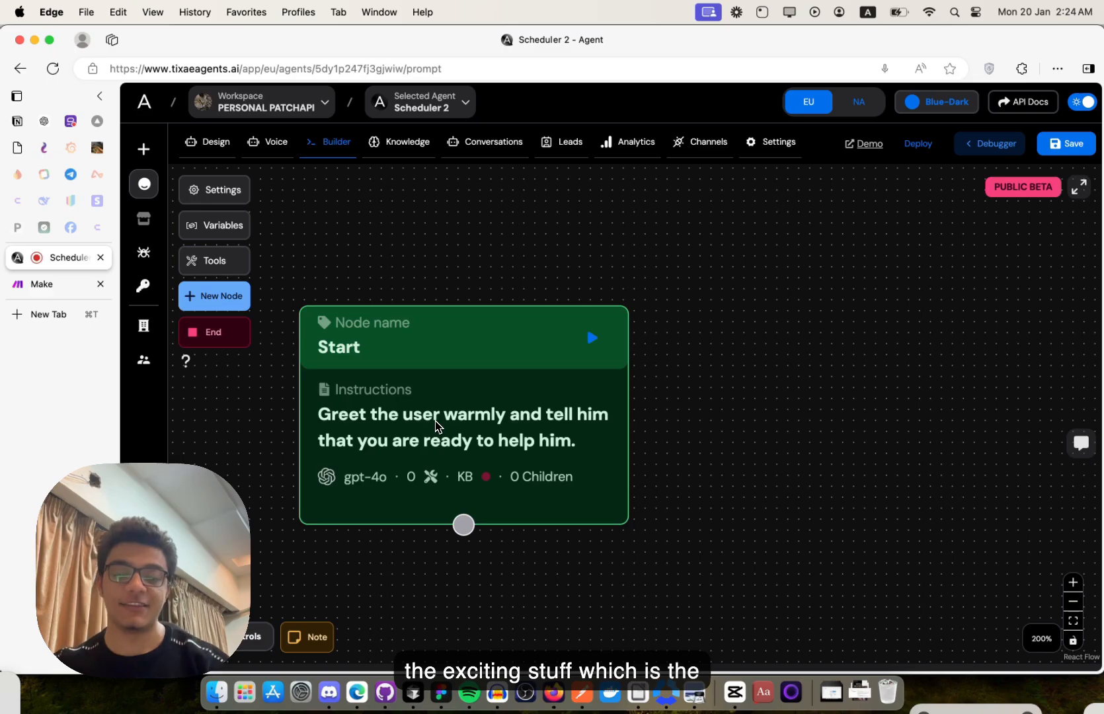
{"action": "left_click_drag", "start_coordinate": [779, 416], "coordinate": [844, 322]}
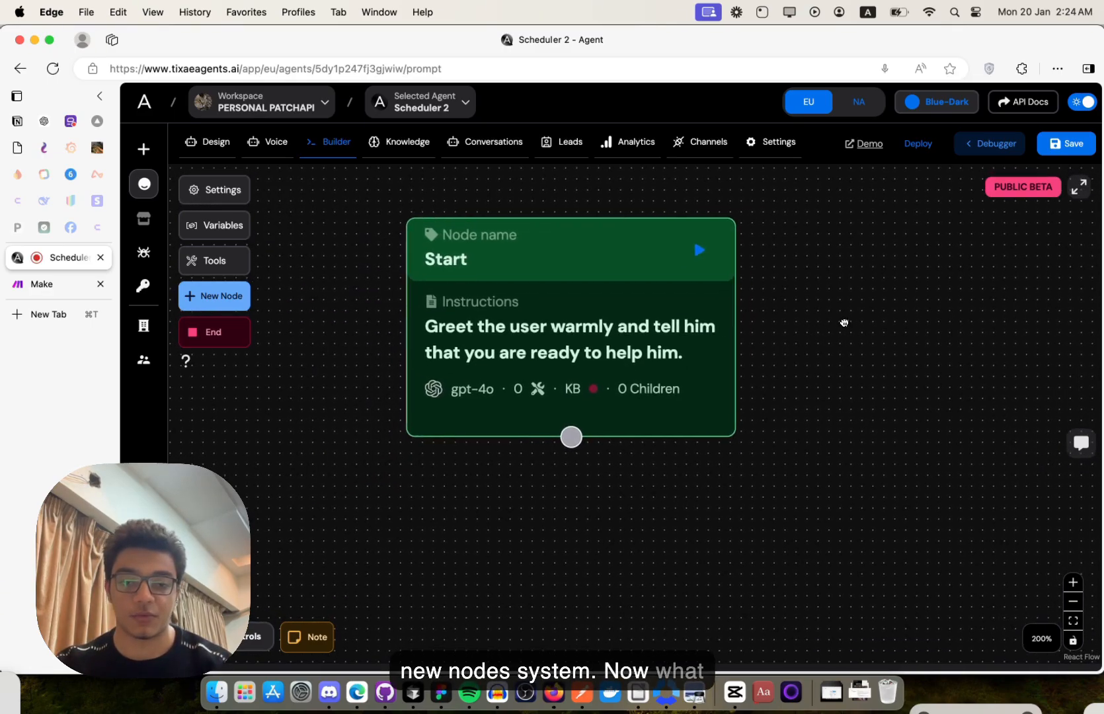
{"action": "scroll", "coordinate": [846, 322], "scroll_direction": "down", "scroll_amount": 2}
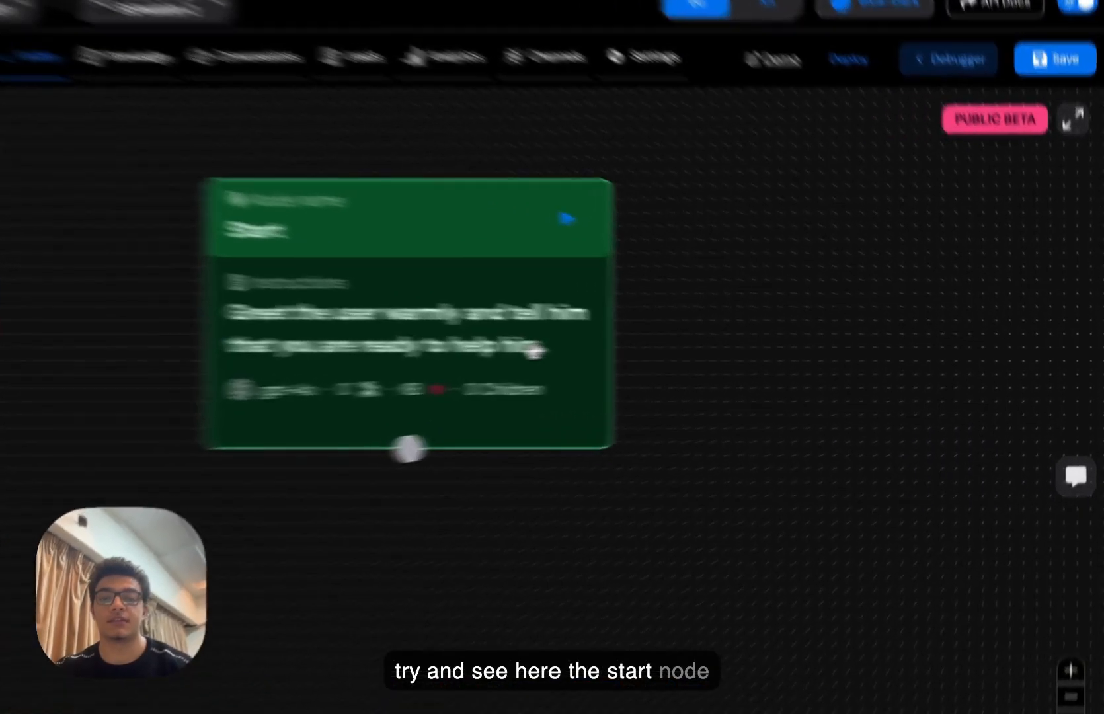
- Replace the Start node instructions' final period with ", speak in French" and save
{"action": "left_click", "coordinate": [697, 350]}
{"action": "scroll", "coordinate": [856, 369], "scroll_direction": "down", "scroll_amount": 5}
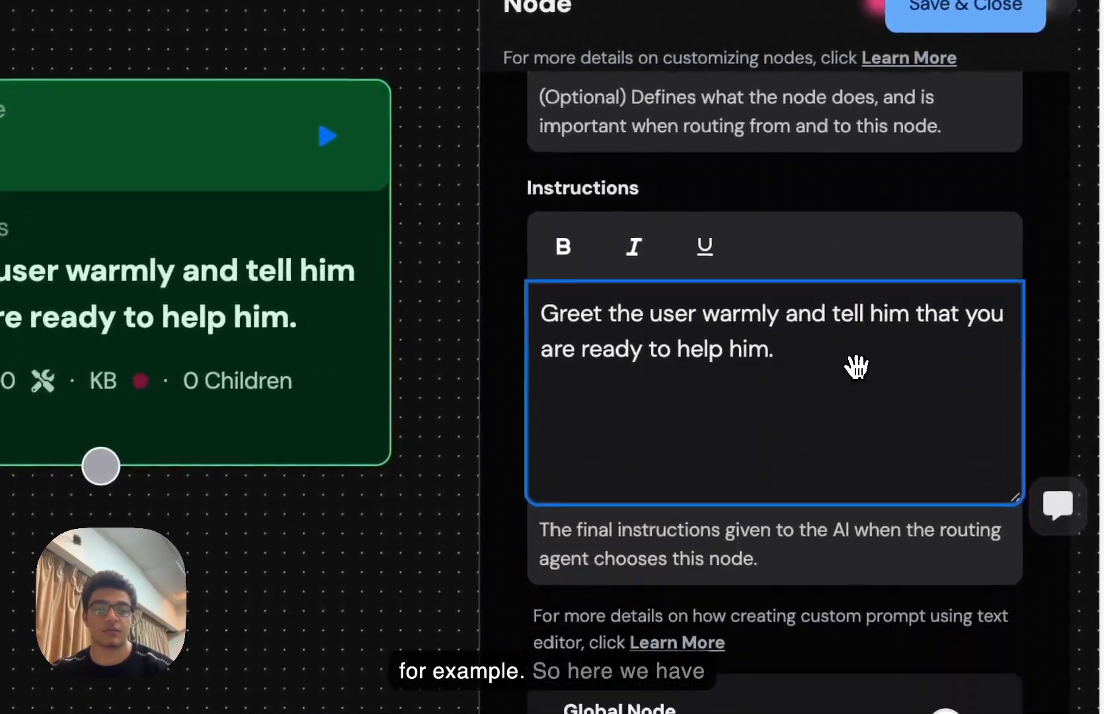
{"action": "scroll", "coordinate": [856, 368], "scroll_direction": "up", "scroll_amount": 4}
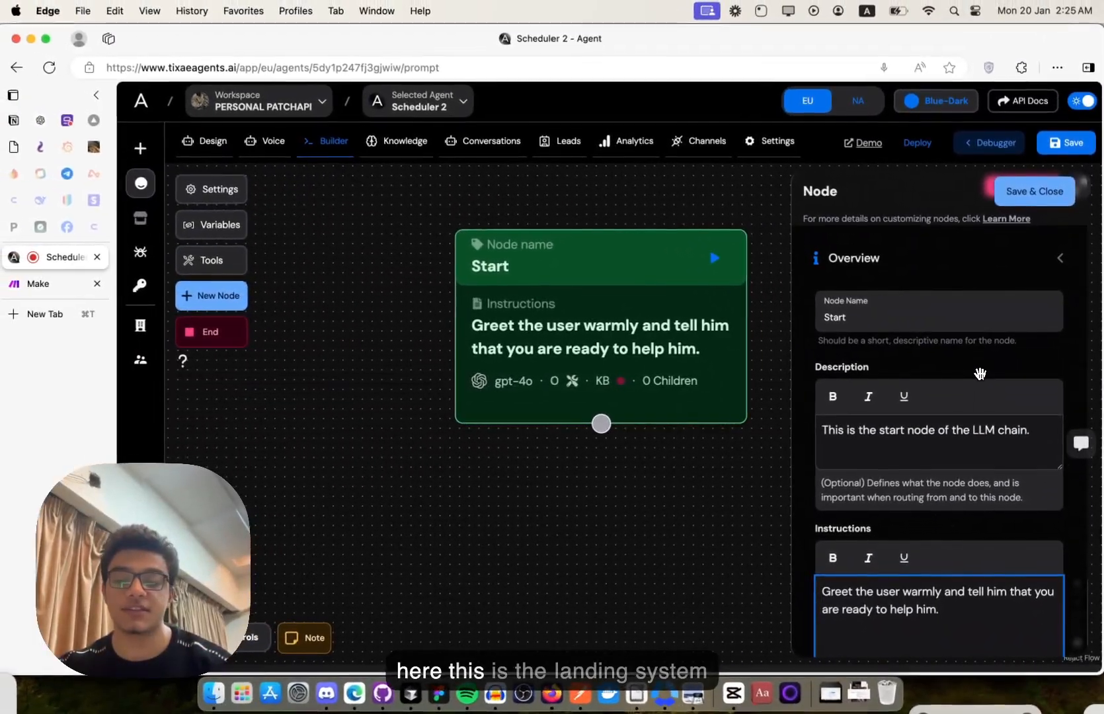
{"action": "scroll", "coordinate": [977, 374], "scroll_direction": "down", "scroll_amount": 3}
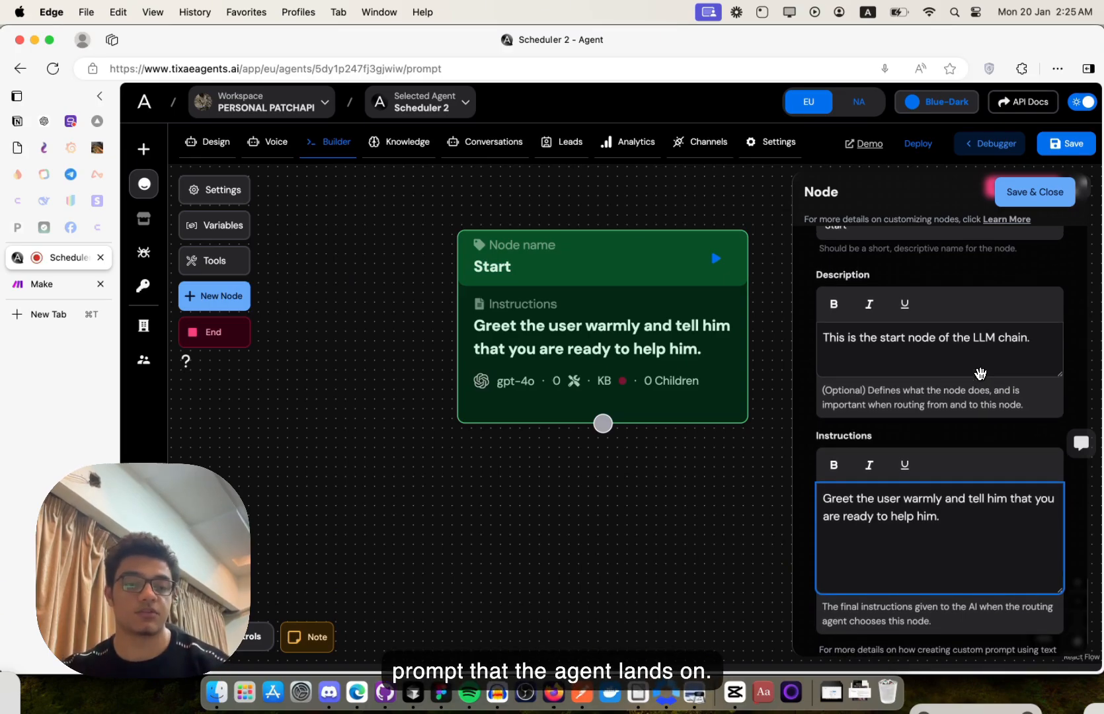
{"action": "scroll", "coordinate": [980, 373], "scroll_direction": "down", "scroll_amount": 2}
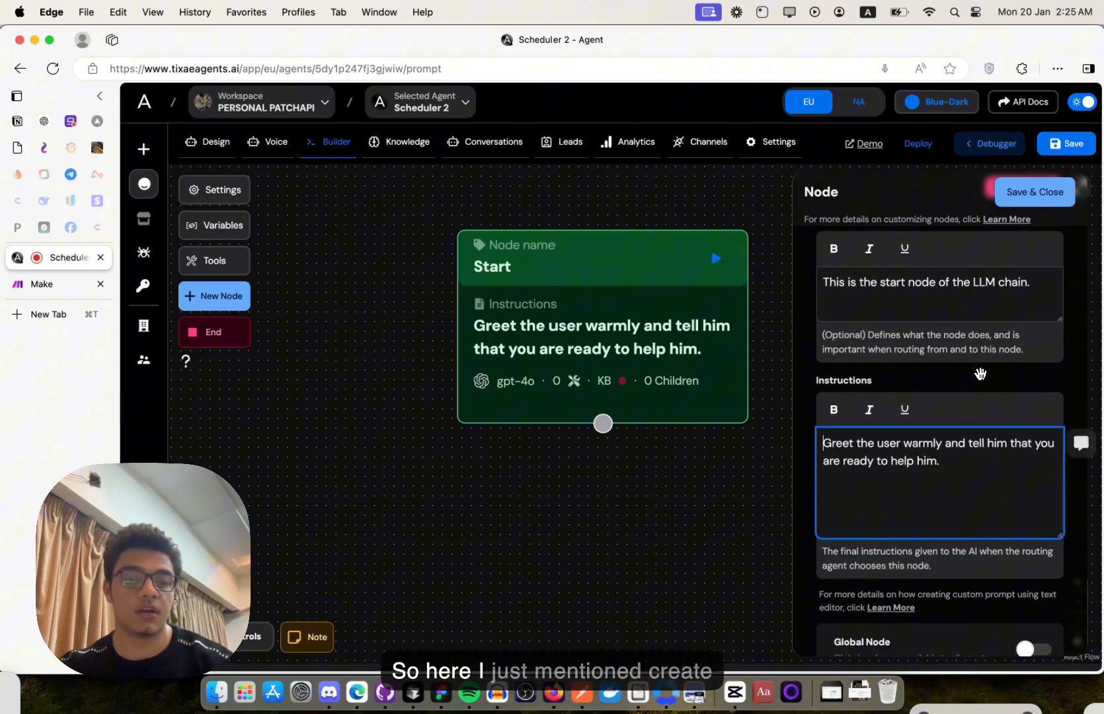
{"action": "left_click", "coordinate": [933, 465]}
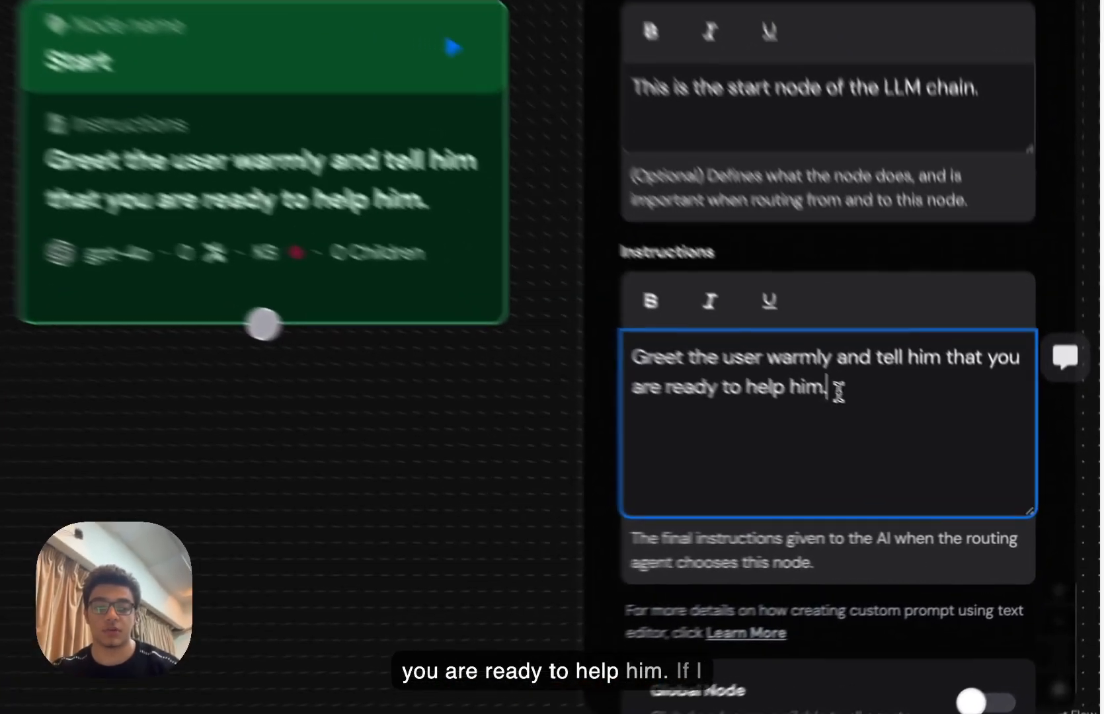
{"action": "key", "text": "BackSpace"}
{"action": "type", "text": ", s"}
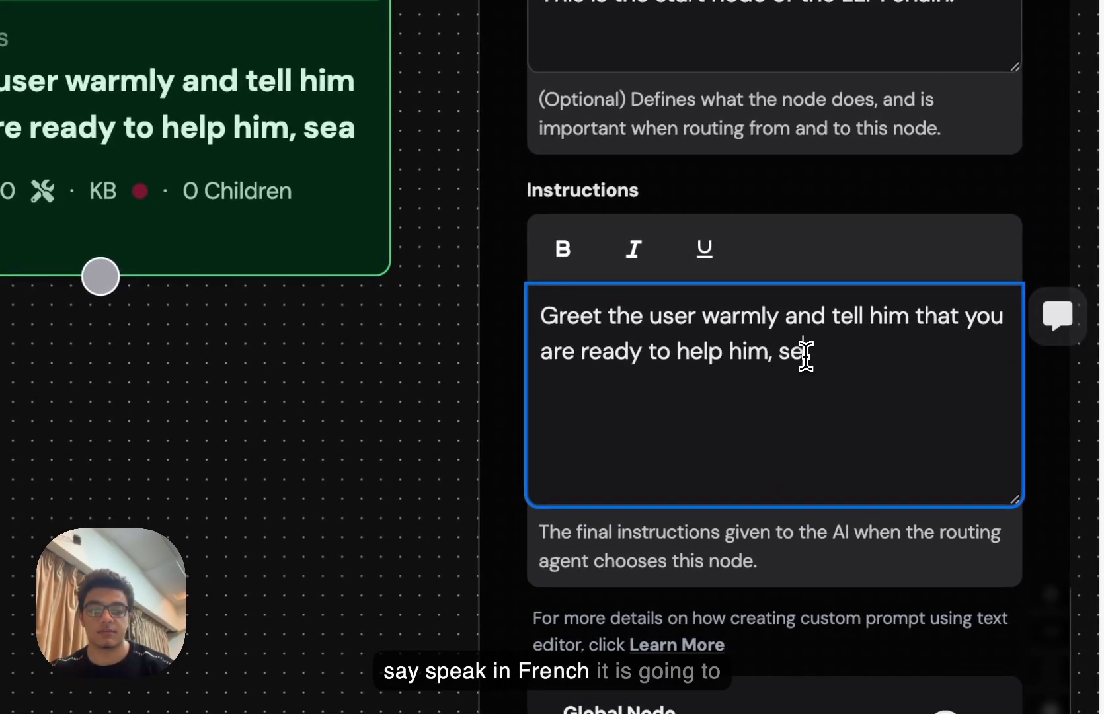
{"action": "type", "text": "peak in French."}
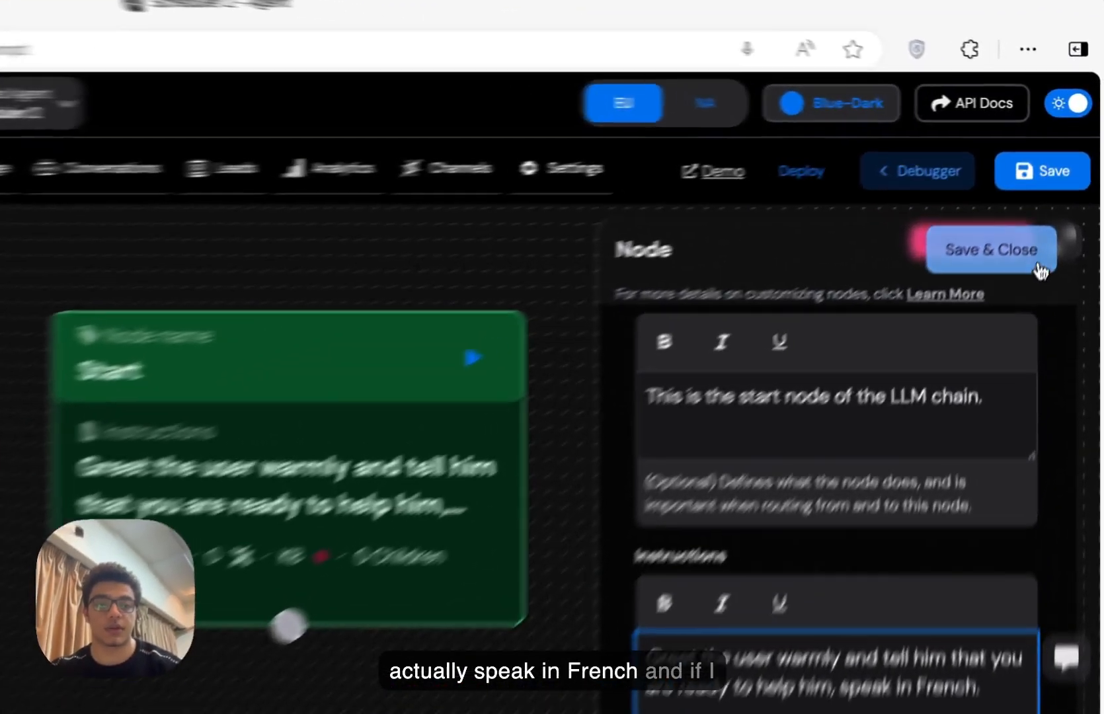
{"action": "left_click", "coordinate": [1034, 192]}
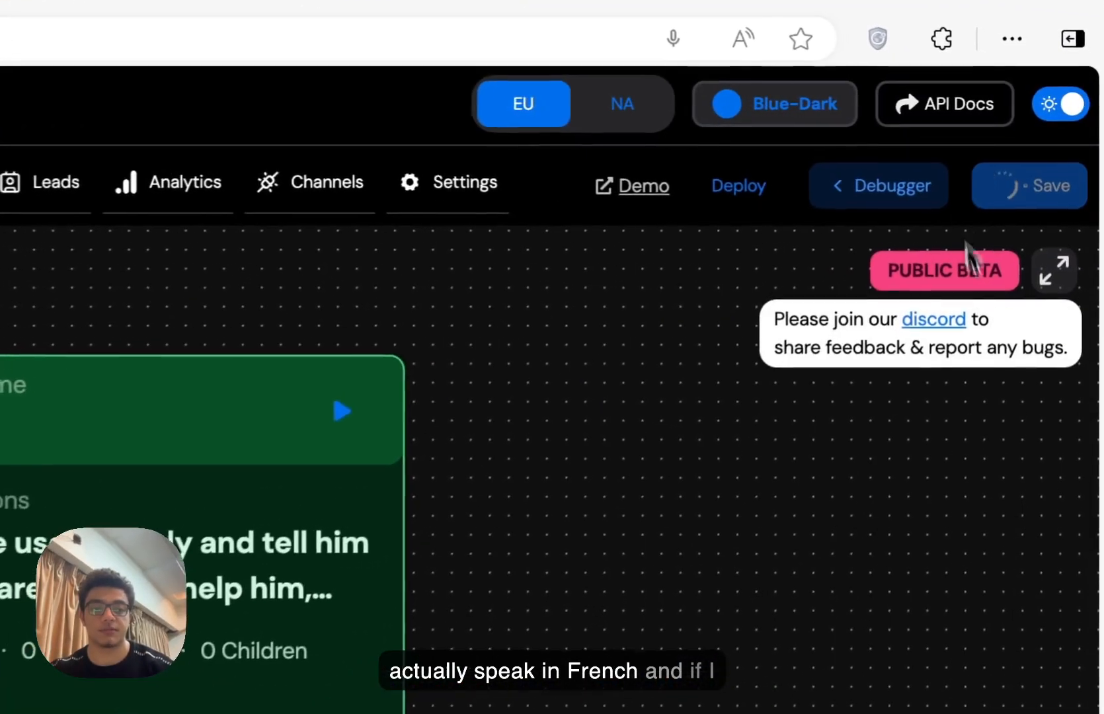
- Confirm in the Debugger test chat that the agent now greets in French, then reopen the Start node
{"action": "left_click", "coordinate": [866, 195]}
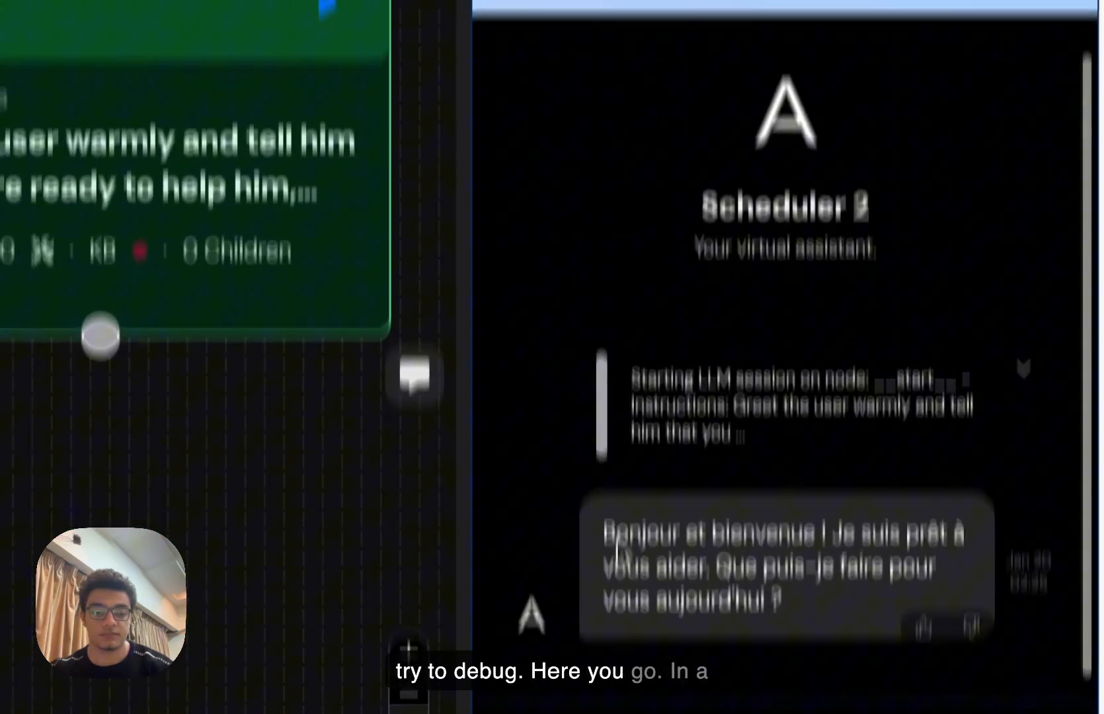
{"action": "left_click_drag", "start_coordinate": [603, 351], "coordinate": [699, 416]}
{"action": "left_click", "coordinate": [699, 416]}
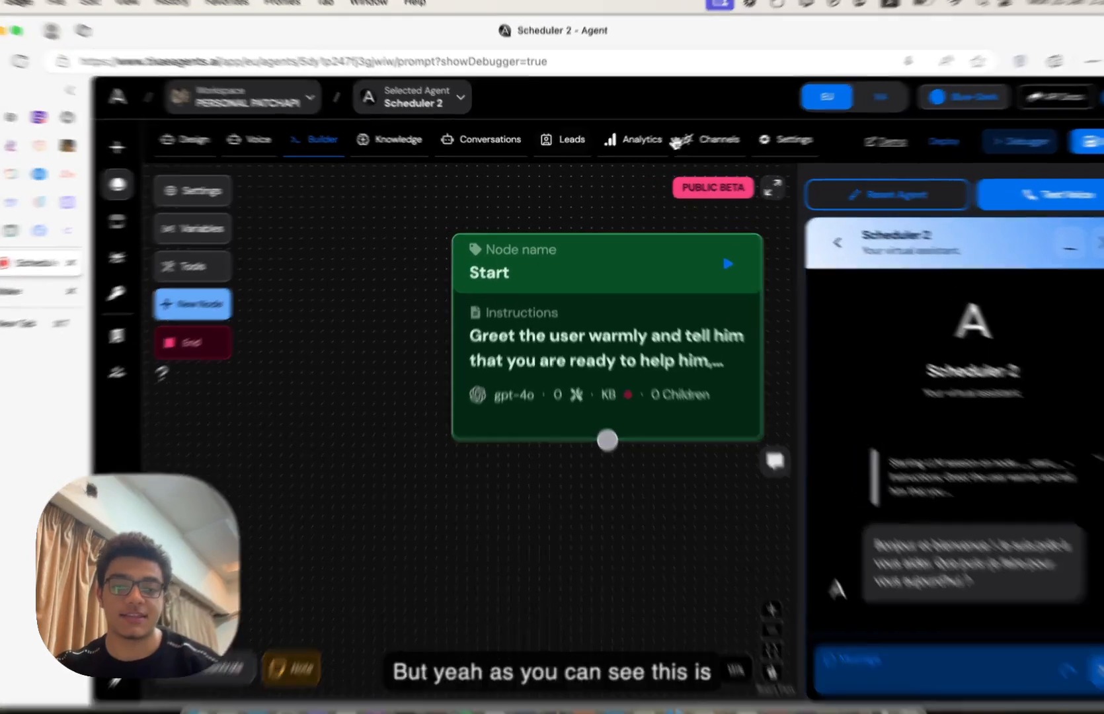
{"action": "left_click", "coordinate": [554, 349]}
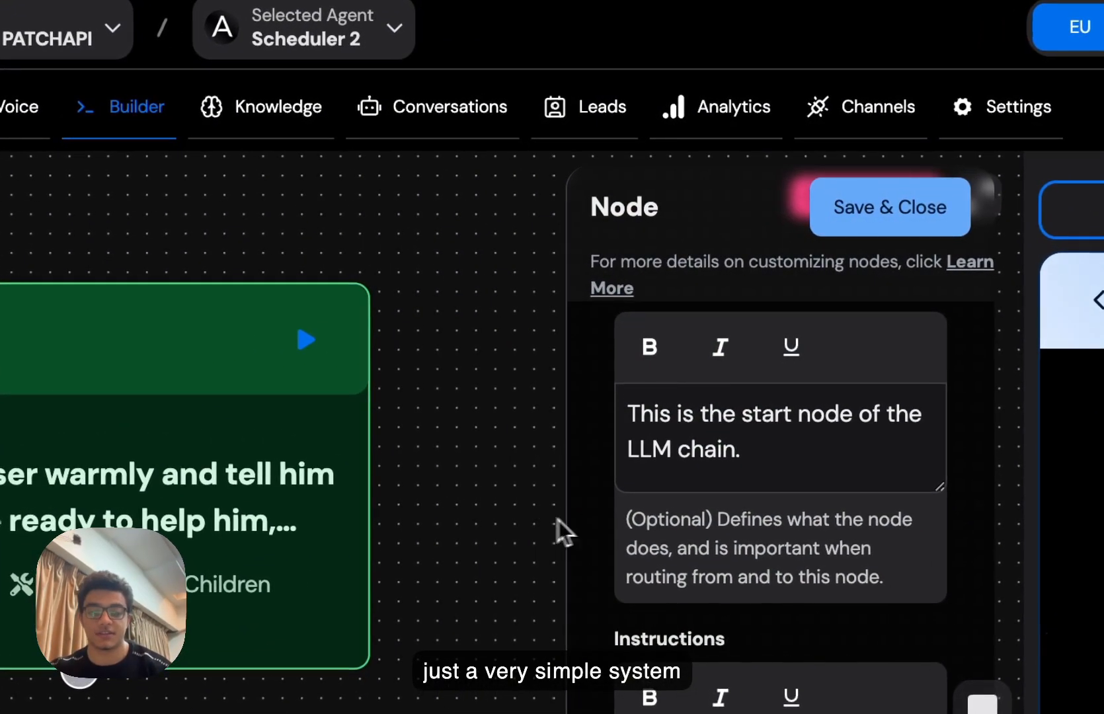
{"action": "scroll", "coordinate": [631, 532], "scroll_direction": "down", "scroll_amount": 5}
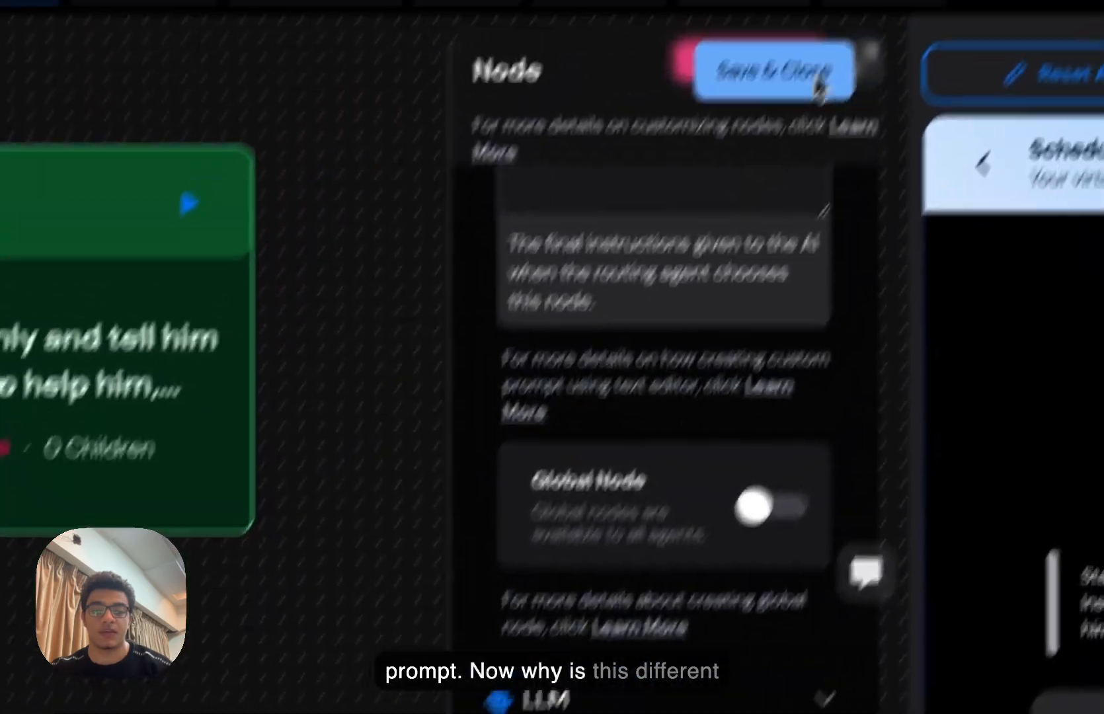
- Swap "speak in French" for a period and add a line asking about booking or cancelling a dentist appointment
{"action": "left_click", "coordinate": [899, 212]}
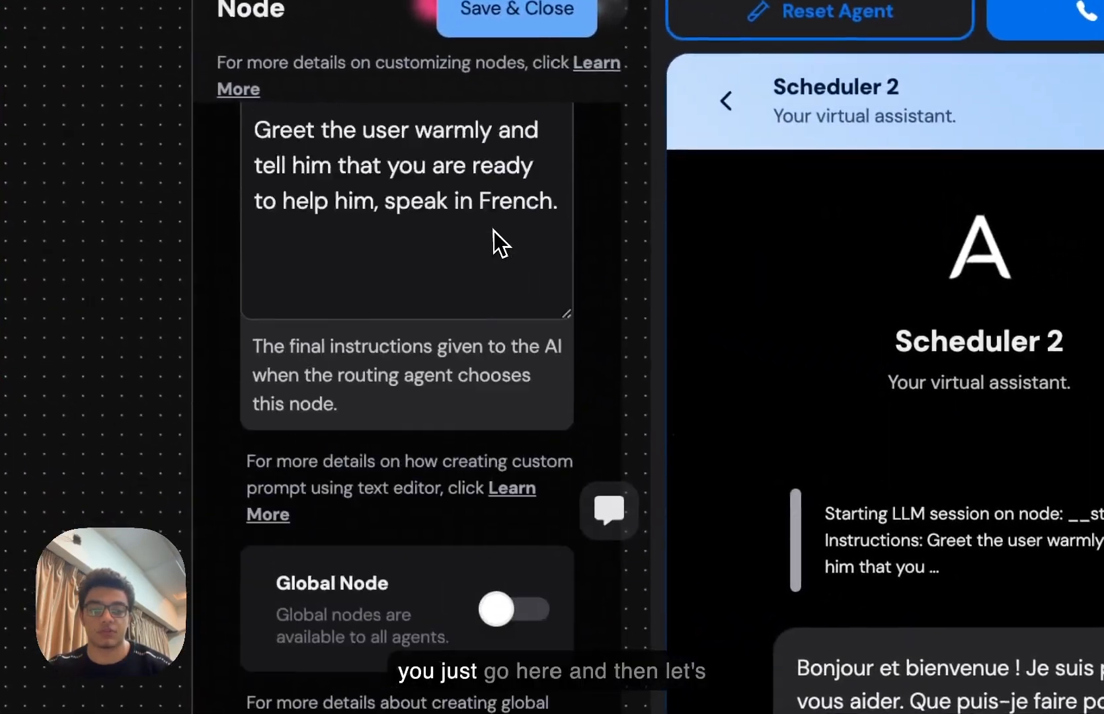
{"action": "scroll", "coordinate": [495, 230], "scroll_direction": "up", "scroll_amount": 3}
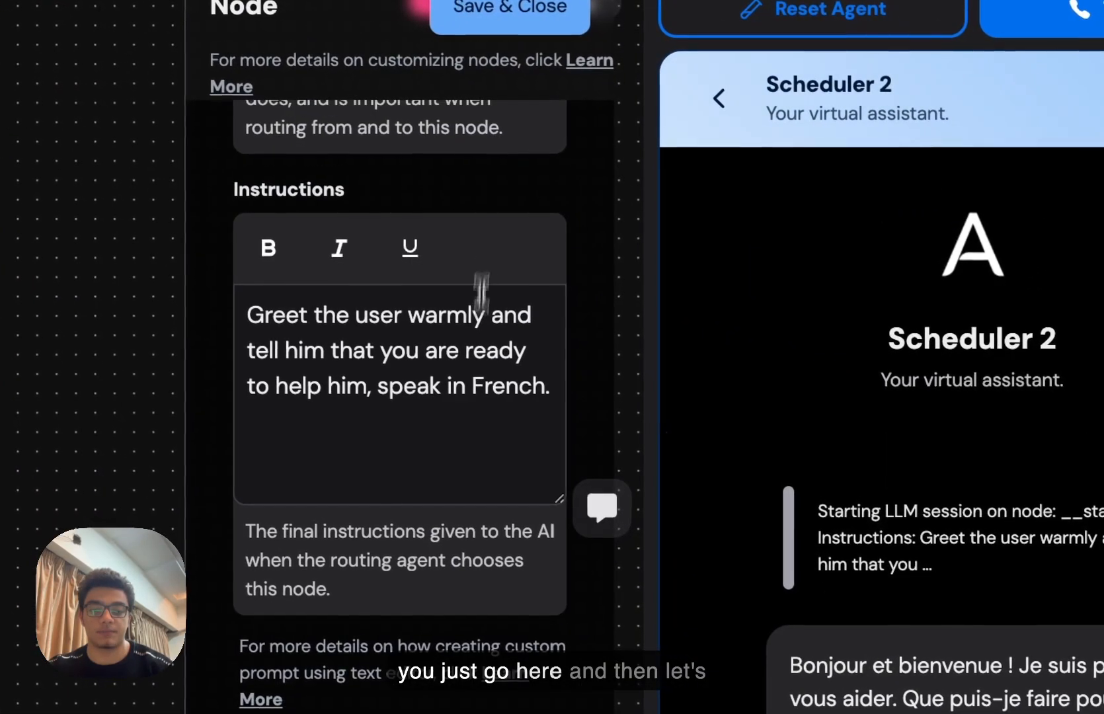
{"action": "left_click", "coordinate": [562, 393]}
{"action": "left_click_drag", "start_coordinate": [555, 392], "coordinate": [377, 386]}
{"action": "key", "text": "BackSpace"}
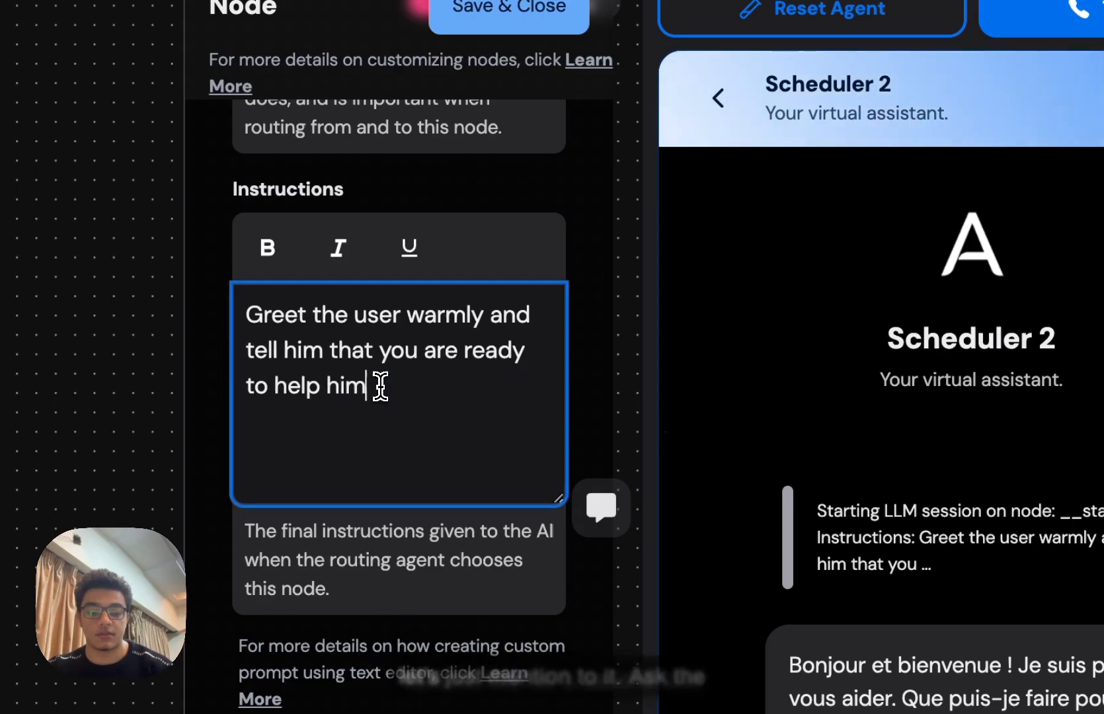
{"action": "key", "text": "BackSpace"}
{"action": "type", "text": "."}
{"action": "key", "text": "Return"}
{"action": "key", "text": "Return"}
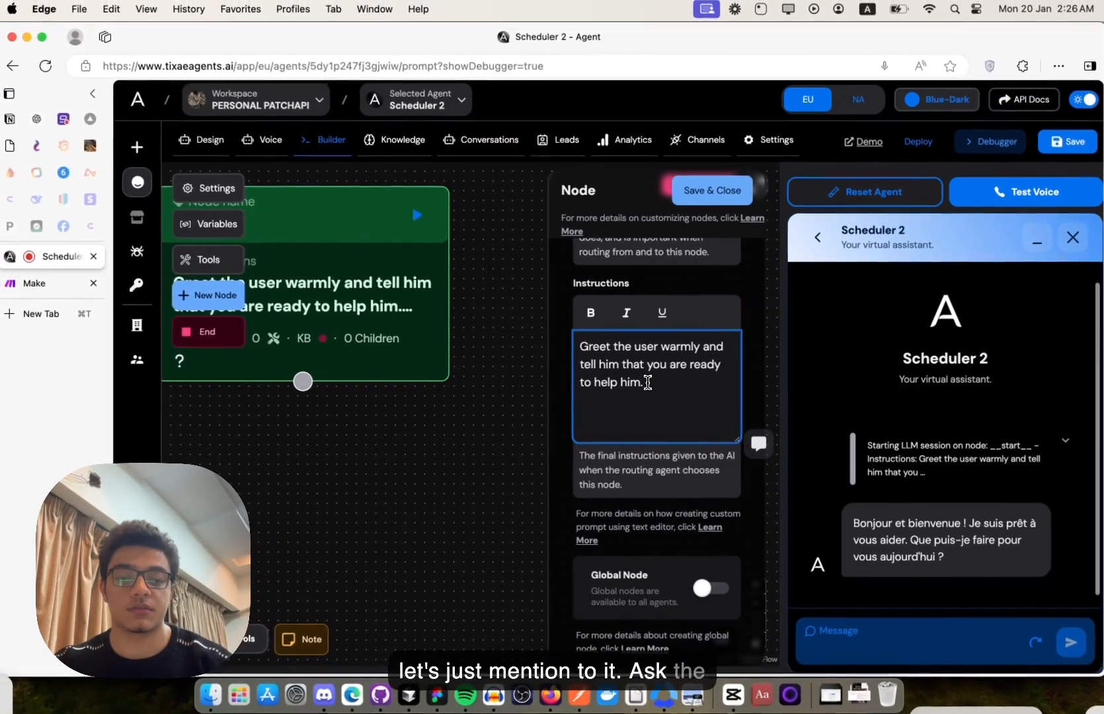
{"action": "type", "text": "Ask the customer "}
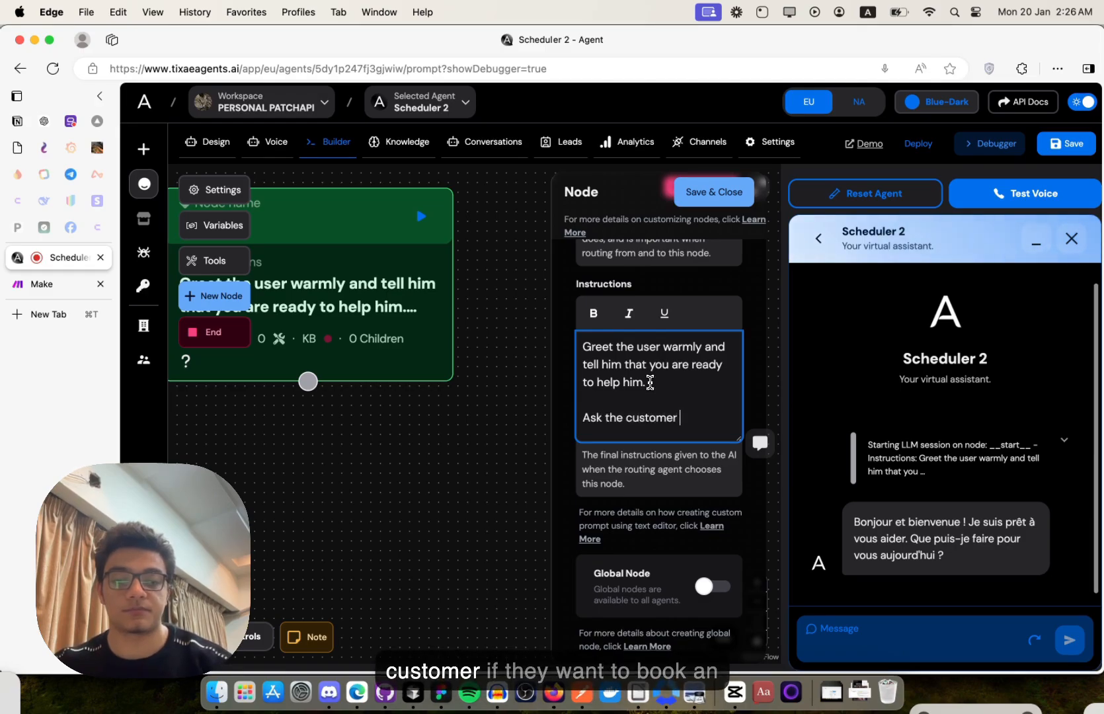
{"action": "type", "text": "if th"}
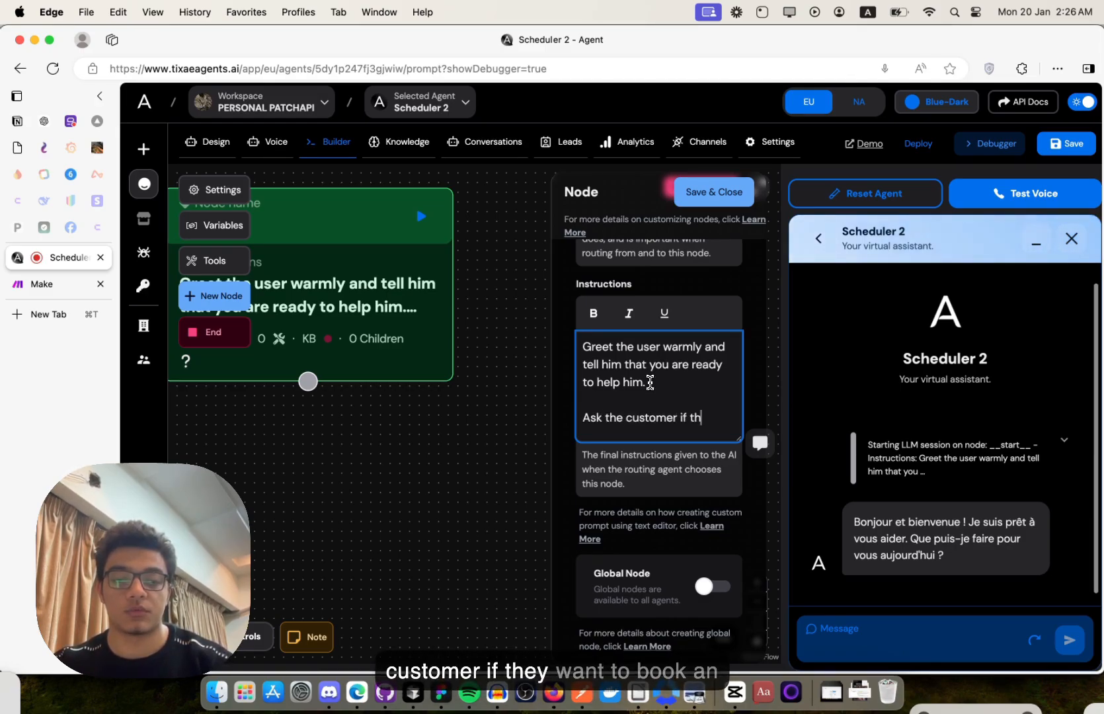
{"action": "type", "text": "ey want to "}
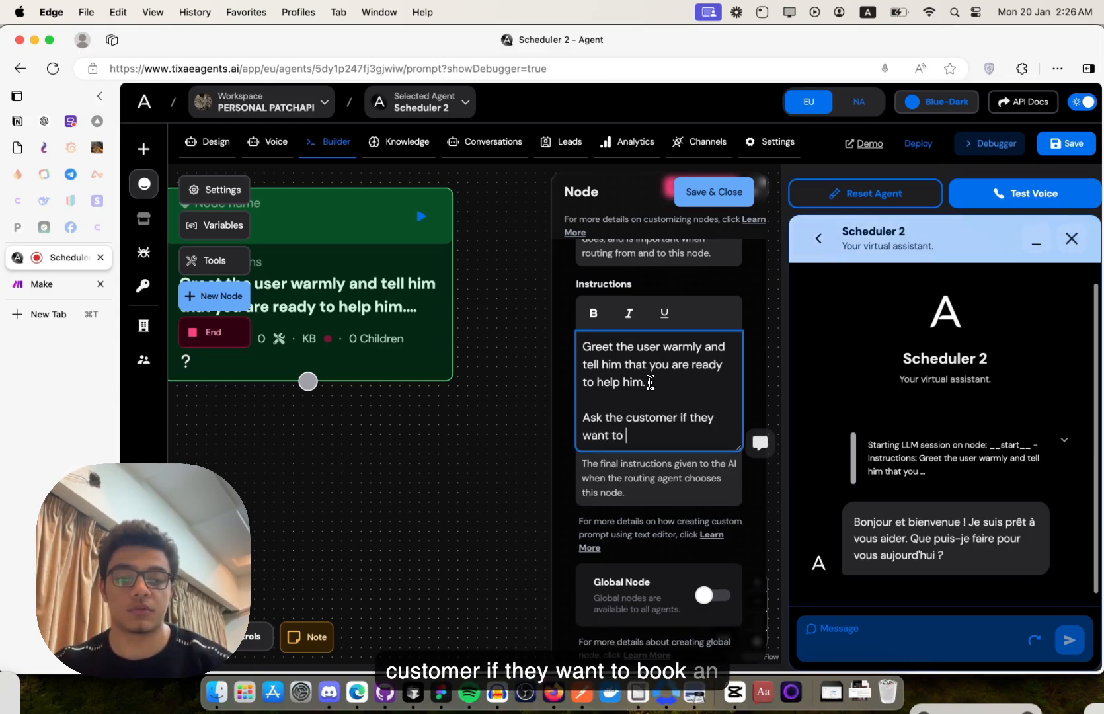
{"action": "type", "text": "book an appoin"}
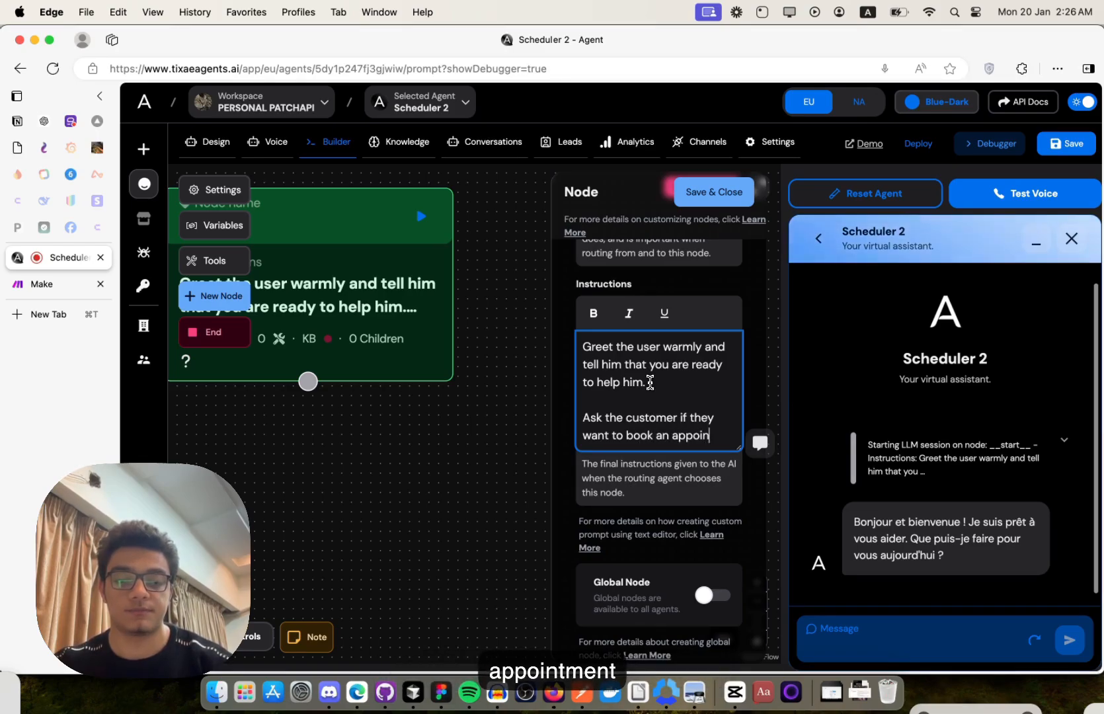
{"action": "type", "text": "tment with B"}
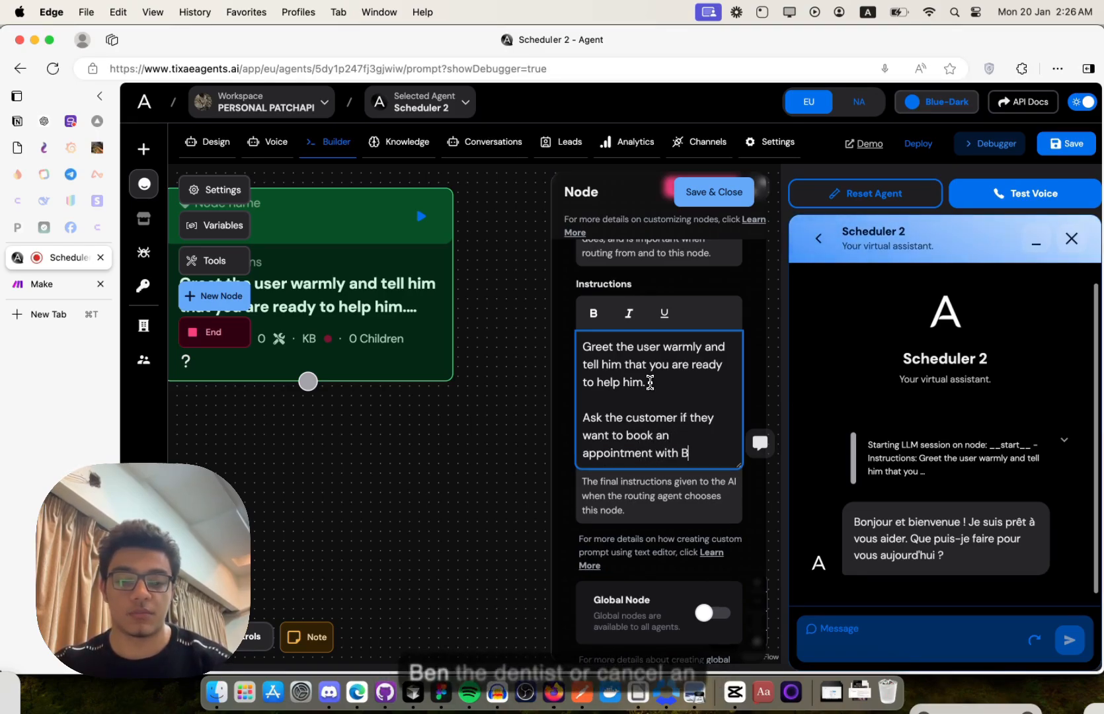
{"action": "type", "text": "en the dens"}
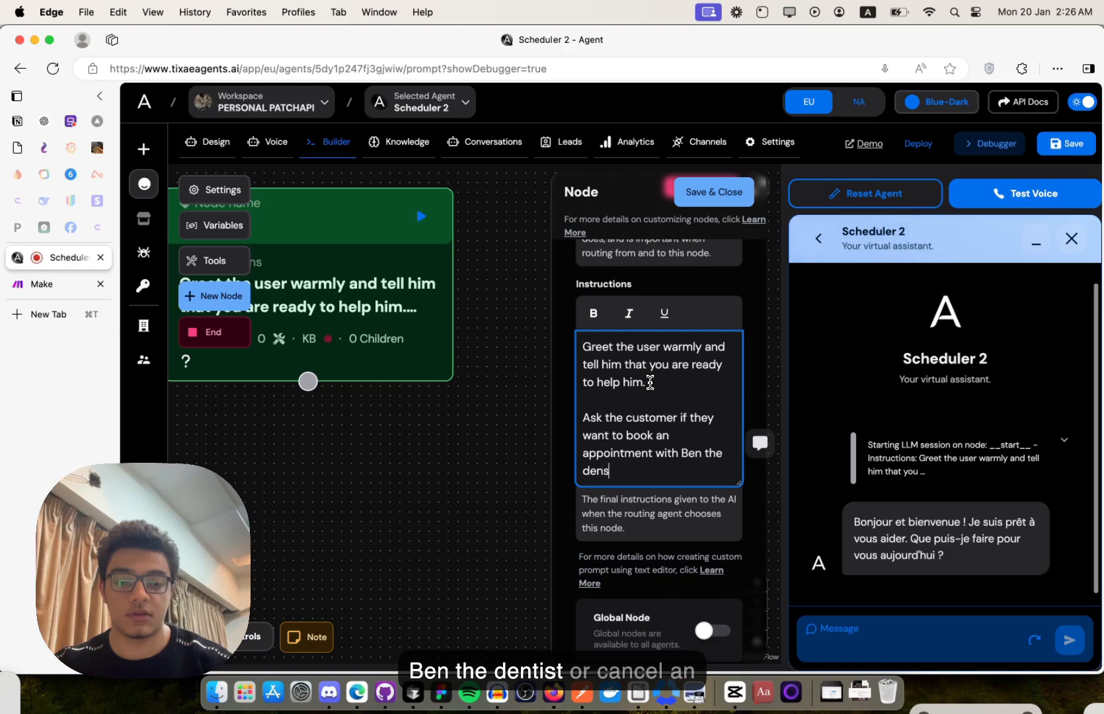
{"action": "key", "text": "BackSpace"}
{"action": "type", "text": "tist or"}
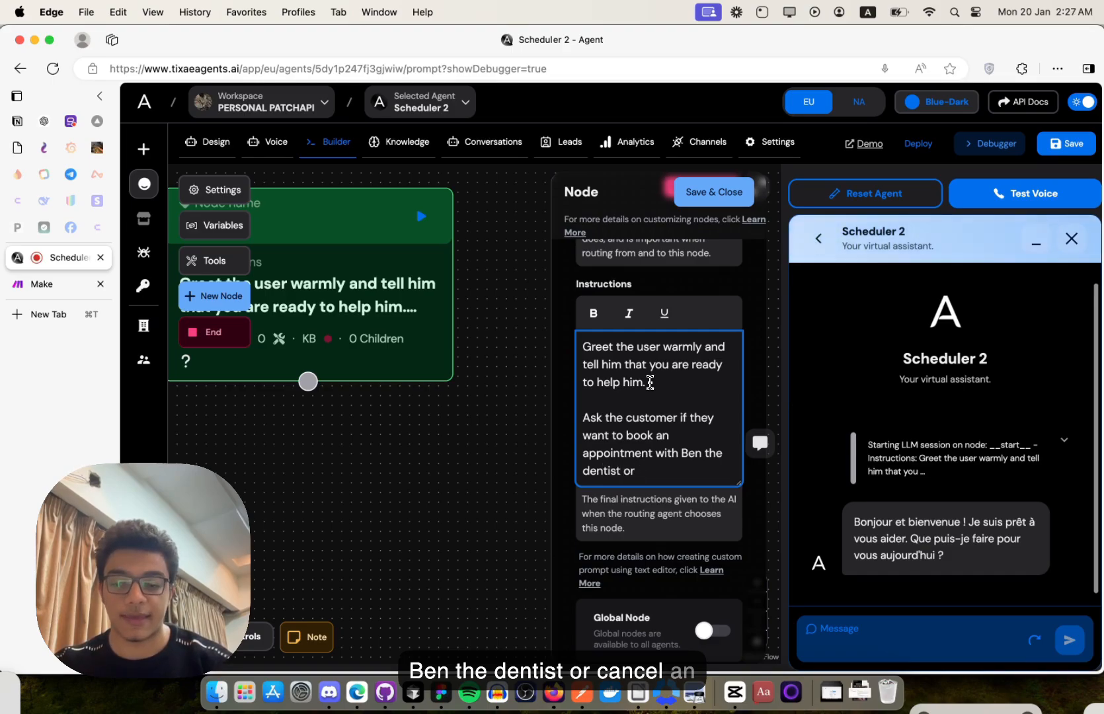
{"action": "type", "text": " cancel an appo"}
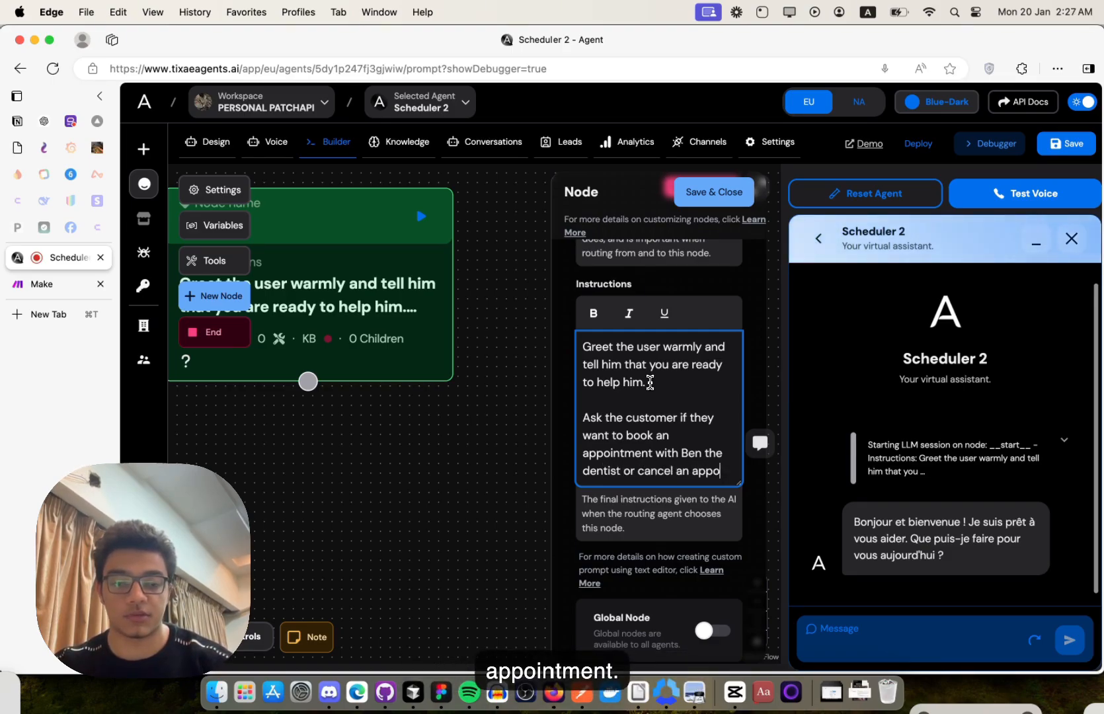
{"action": "type", "text": "inte"}
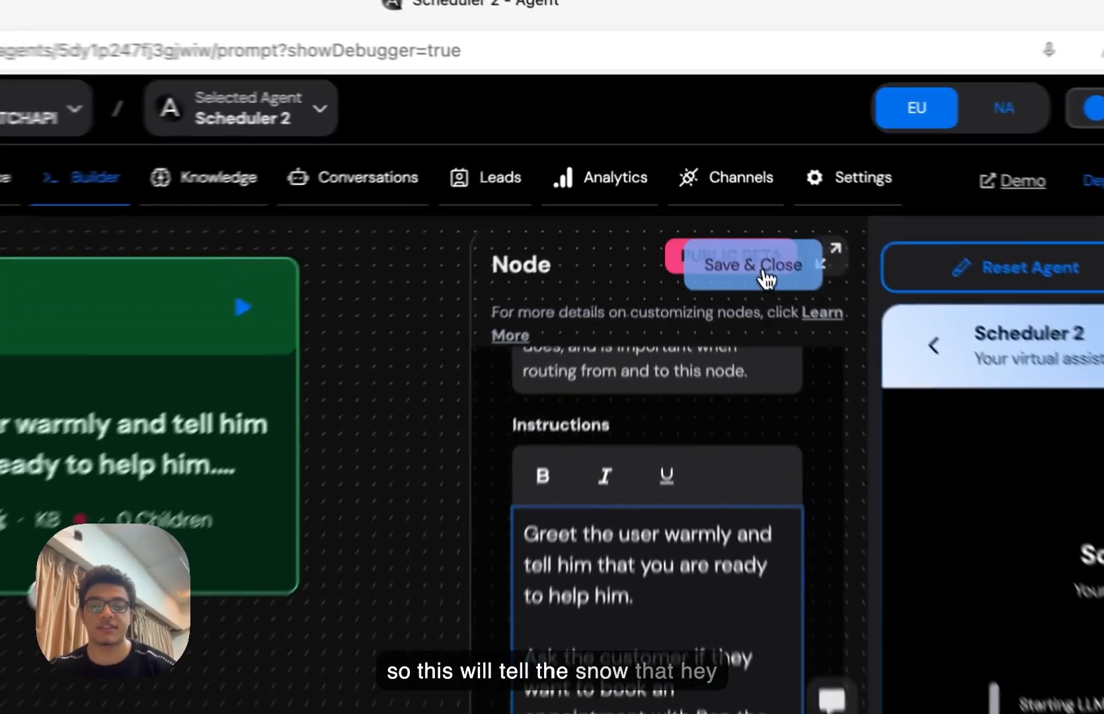
- Save the Start node's instructions and add two new nodes below Start
{"action": "left_click", "coordinate": [723, 193]}
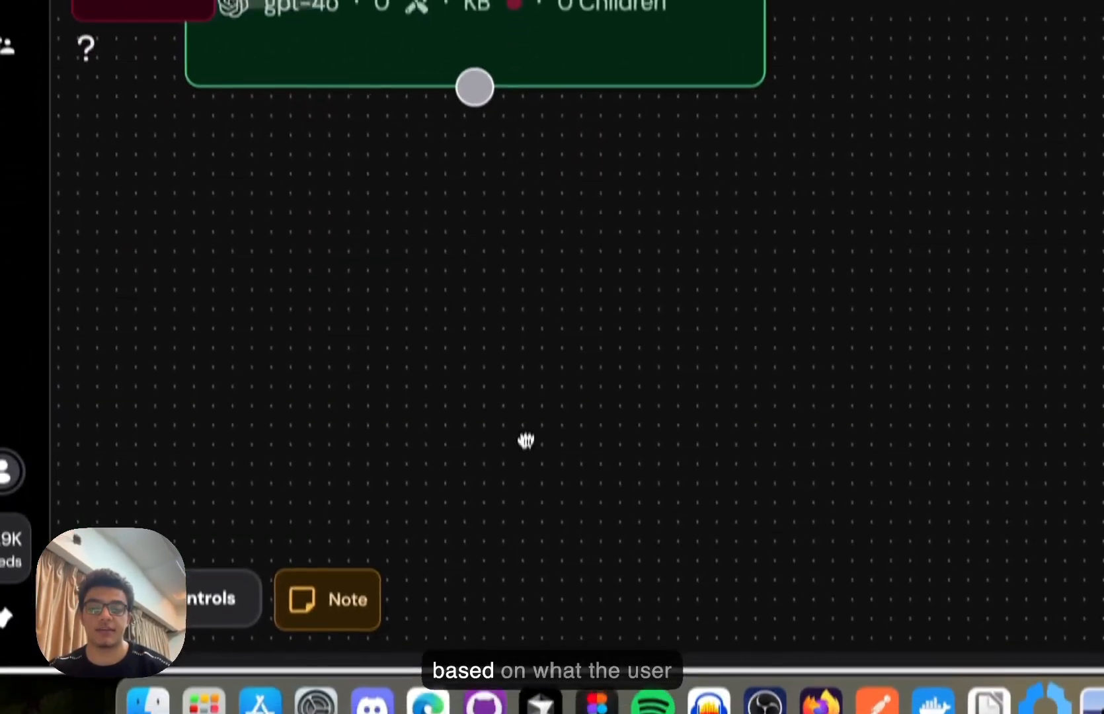
{"action": "left_click_drag", "start_coordinate": [767, 550], "coordinate": [717, 496]}
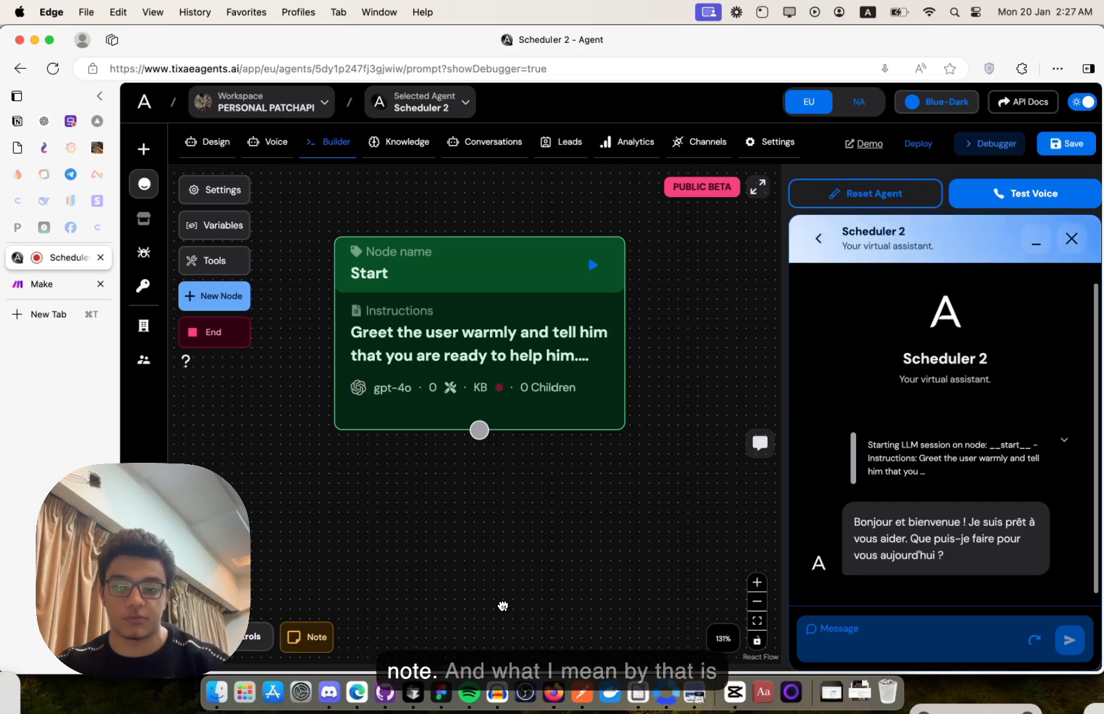
{"action": "left_click_drag", "start_coordinate": [214, 296], "coordinate": [279, 521]}
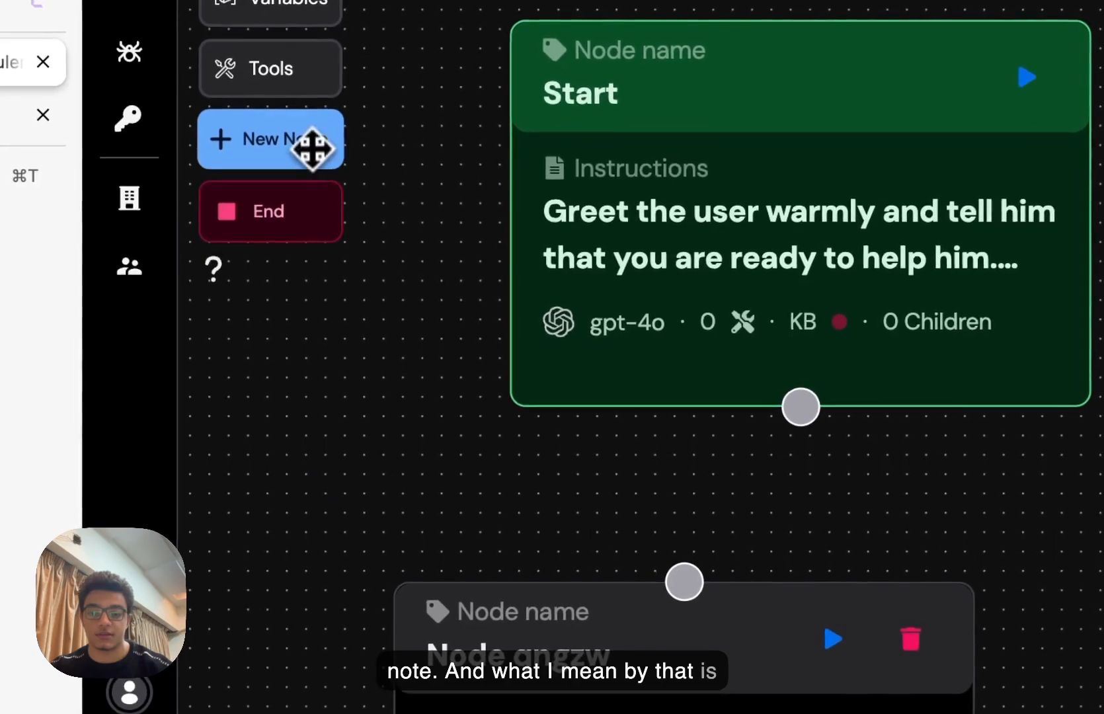
{"action": "left_click_drag", "start_coordinate": [312, 149], "coordinate": [1103, 623]}
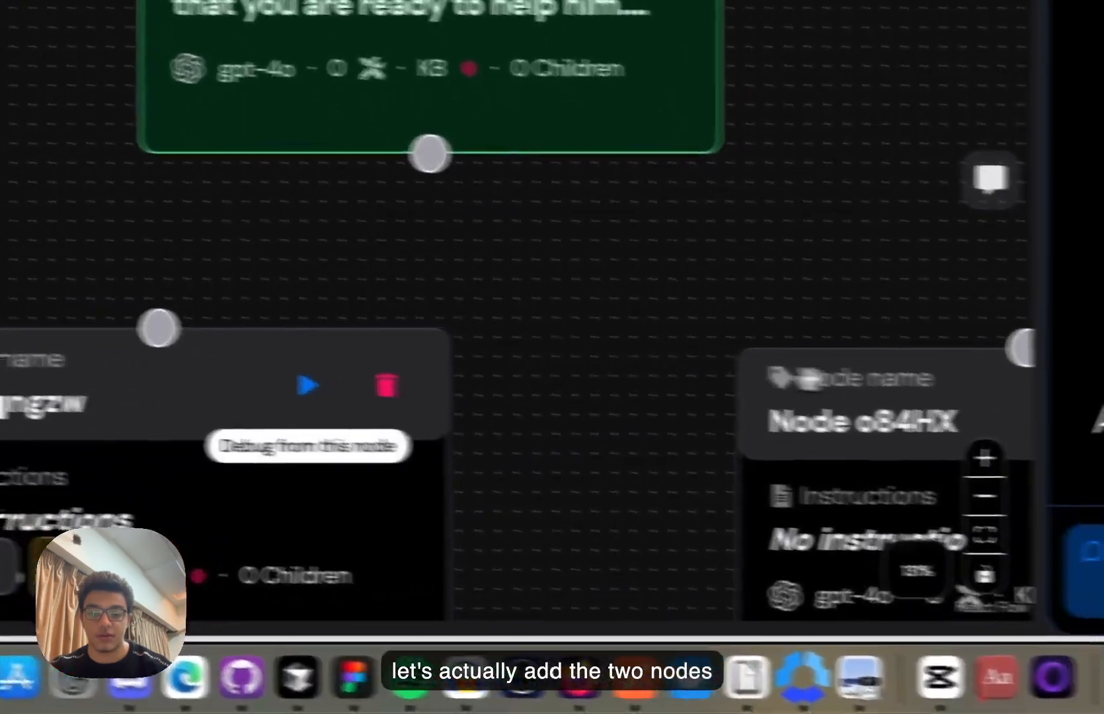
- Arrange Node qngzw and Node o84HX side by side and connect Start to each
{"action": "left_click_drag", "start_coordinate": [874, 422], "coordinate": [661, 383]}
{"action": "left_click_drag", "start_coordinate": [265, 362], "coordinate": [9, 362]}
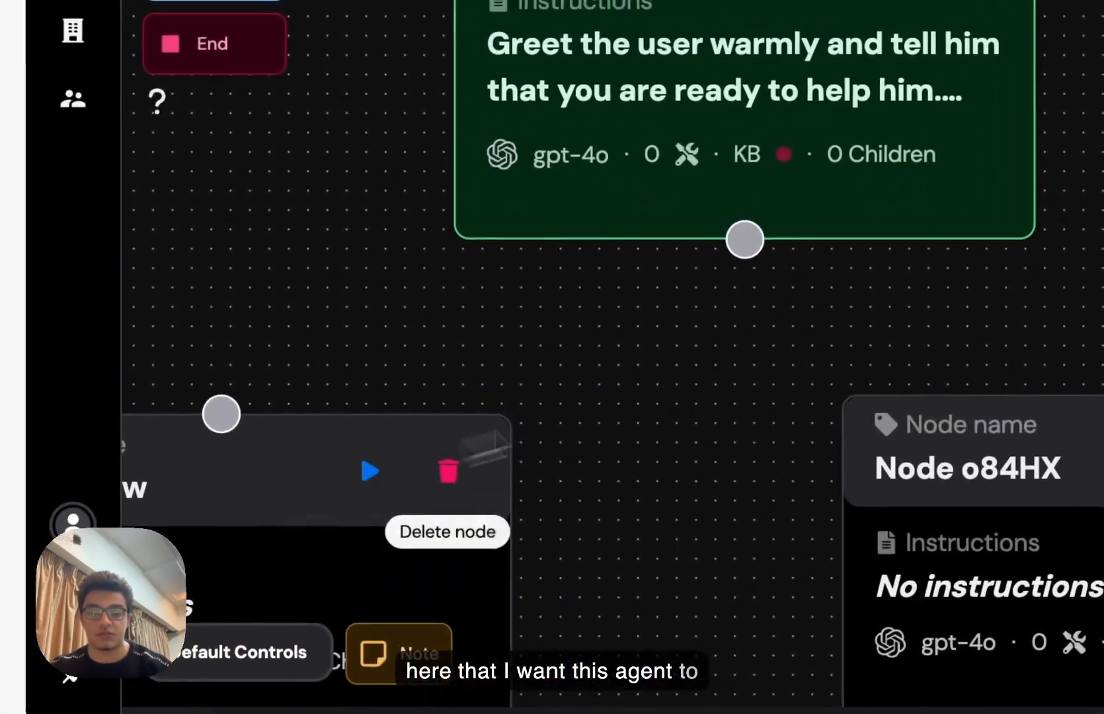
{"action": "left_click_drag", "start_coordinate": [745, 239], "coordinate": [221, 413]}
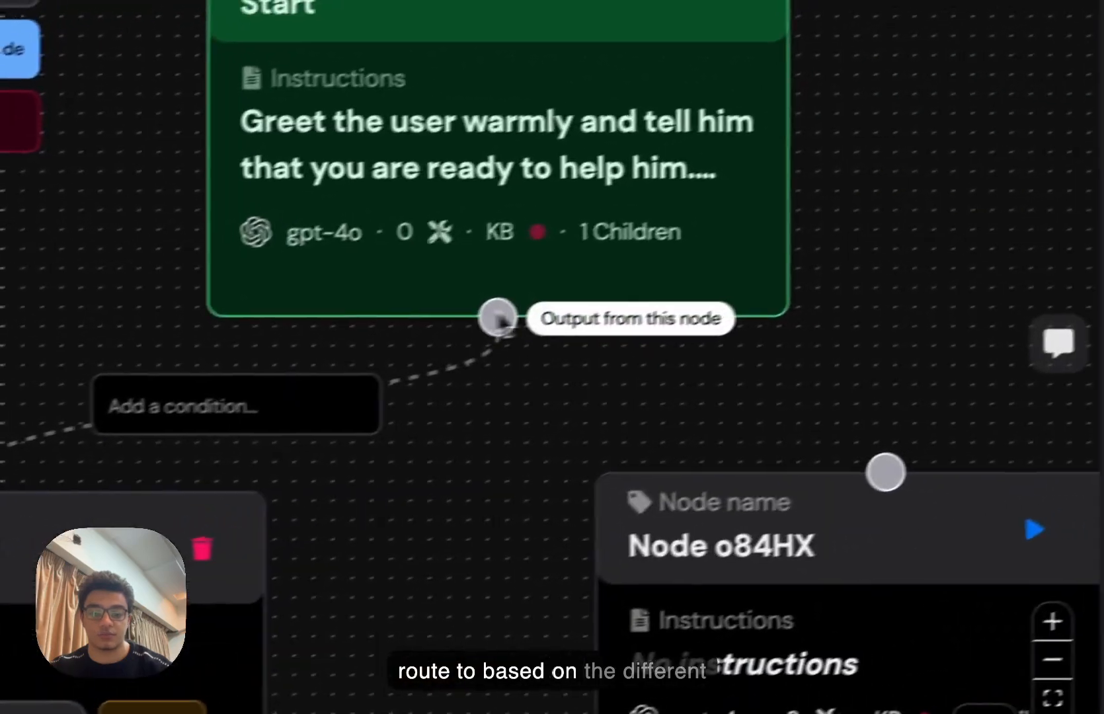
{"action": "left_click_drag", "start_coordinate": [498, 319], "coordinate": [830, 488]}
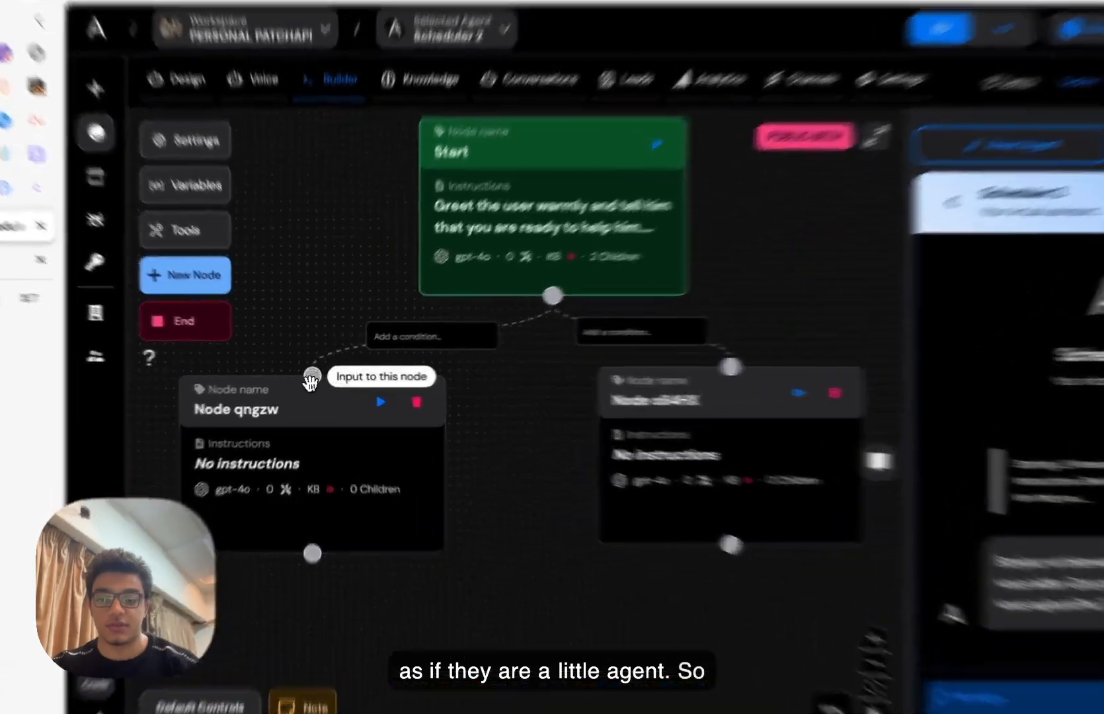
- Rename Node qngzw to ScheduleAppoinment
{"action": "left_click", "coordinate": [301, 396]}
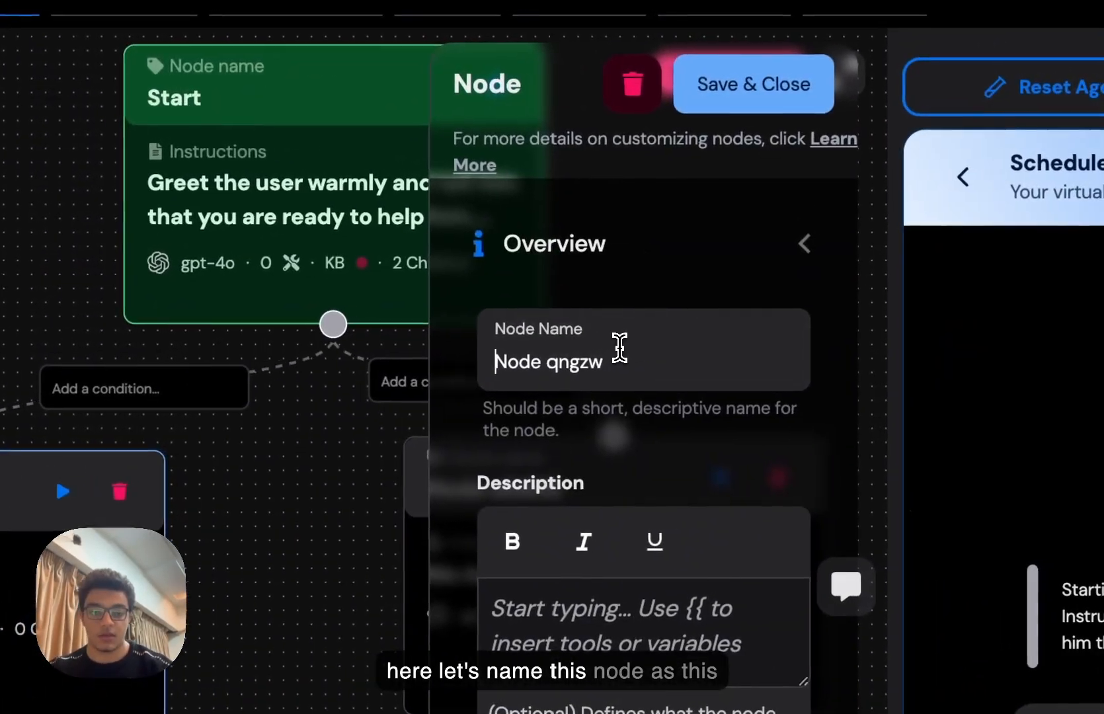
{"action": "triple_click", "coordinate": [631, 345]}
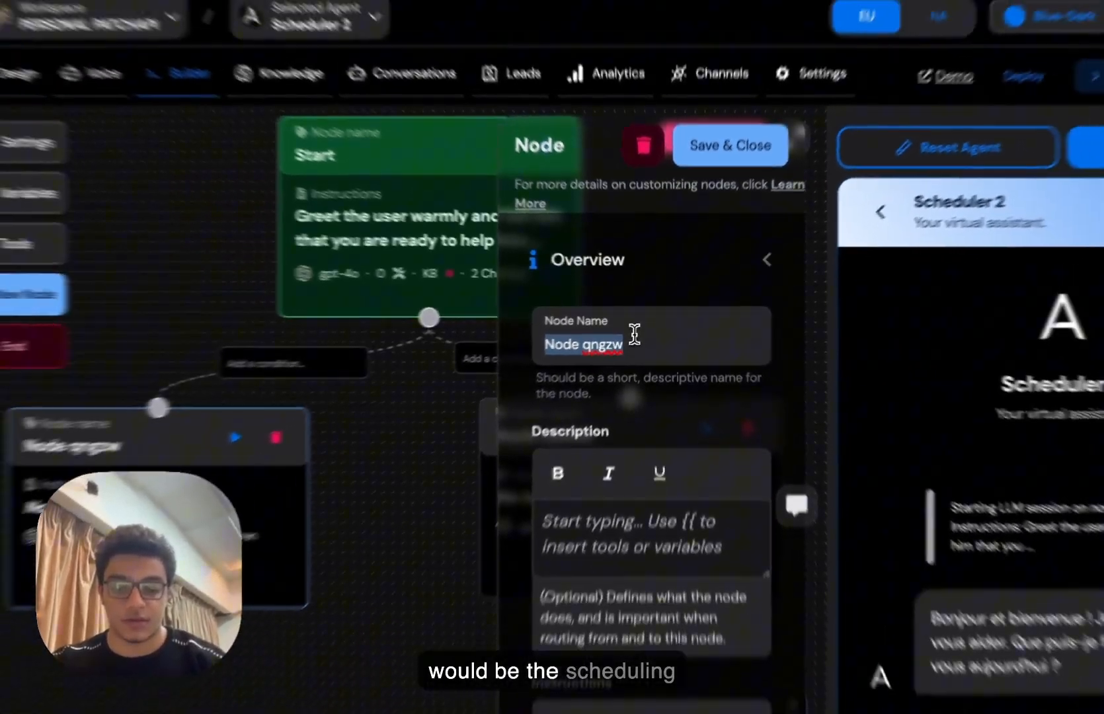
{"action": "type", "text": "Scheu"}
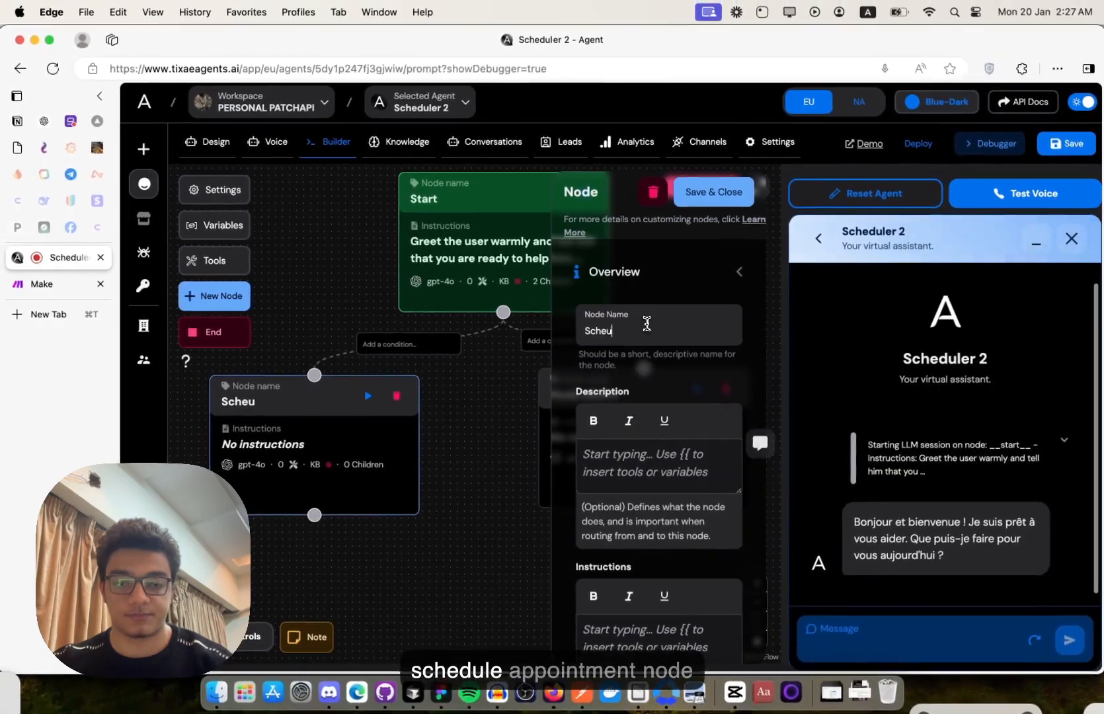
{"action": "key", "text": "BackSpace"}
{"action": "key", "text": "BackSpace"}
{"action": "type", "text": "eduleAppoin"}
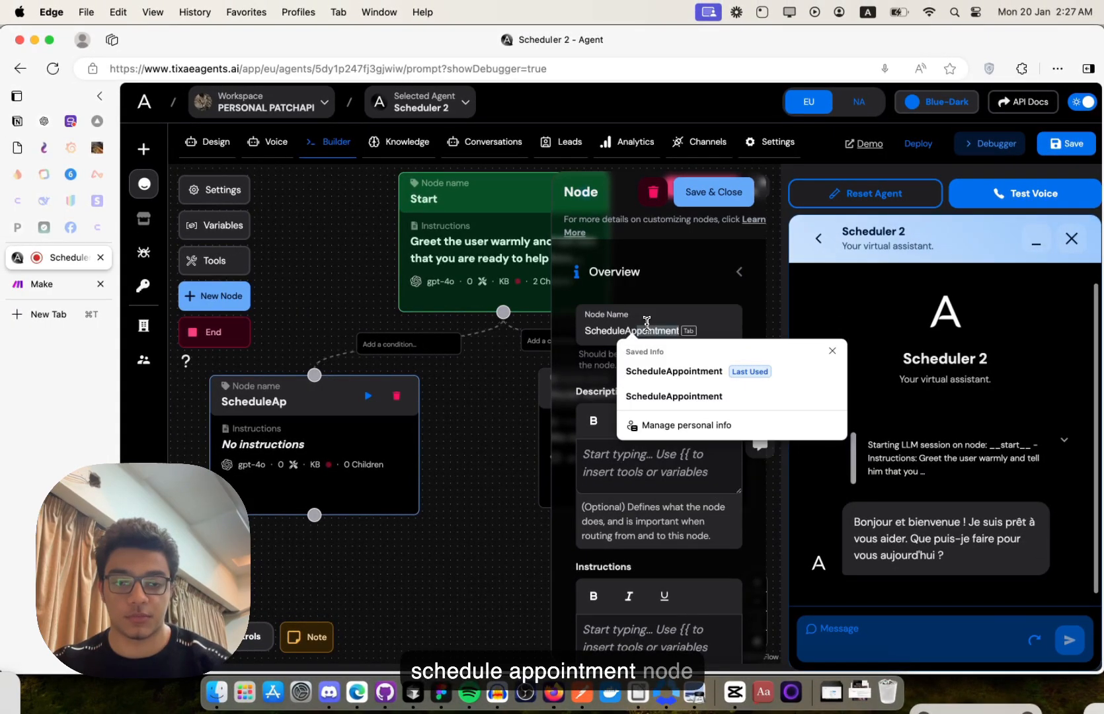
{"action": "key", "text": "BackSpace"}
{"action": "key", "text": "BackSpace"}
{"action": "type", "text": "poinm"}
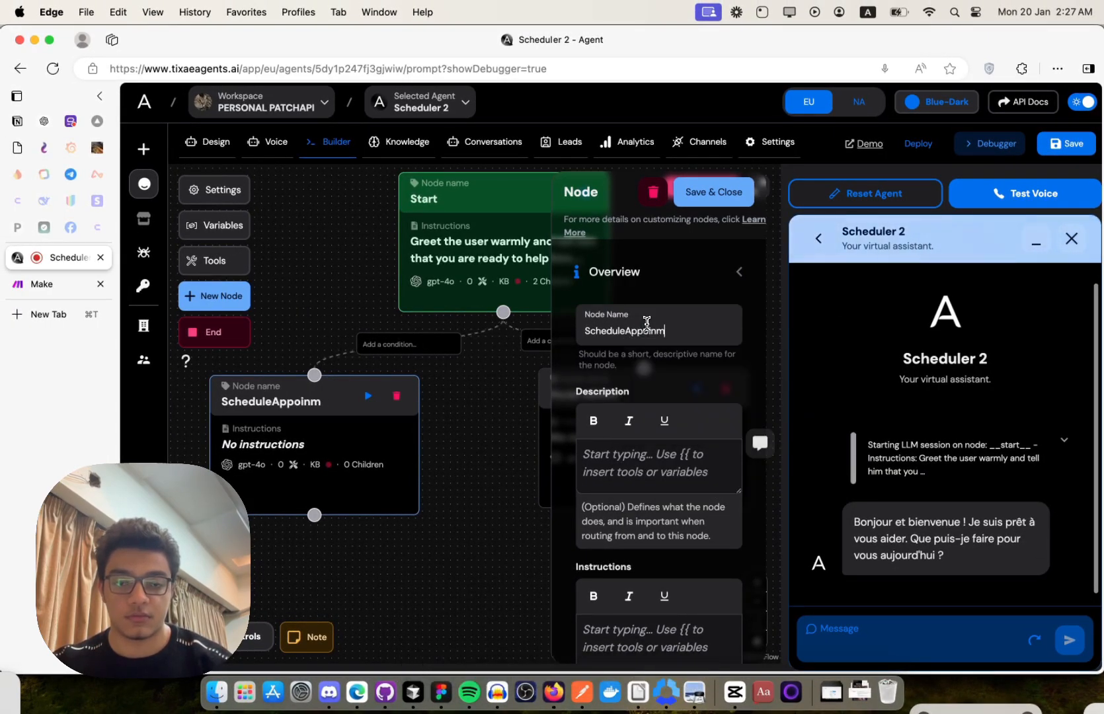
{"action": "type", "text": "ent"}
{"action": "key", "text": "Tab"}
{"action": "key", "text": "Tab"}
{"action": "key", "text": "Tab"}
{"action": "key", "text": "Tab"}
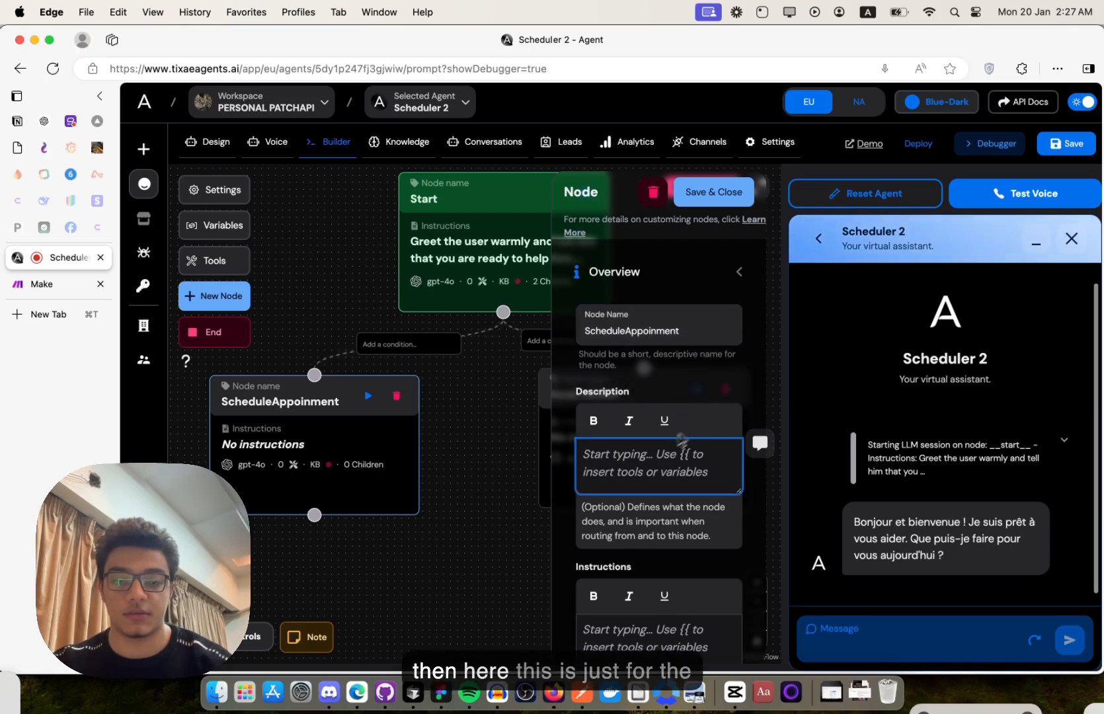
- Give the node the description 'The node for scheduling appointments.'
{"action": "scroll", "coordinate": [648, 455], "scroll_direction": "down", "scroll_amount": 2}
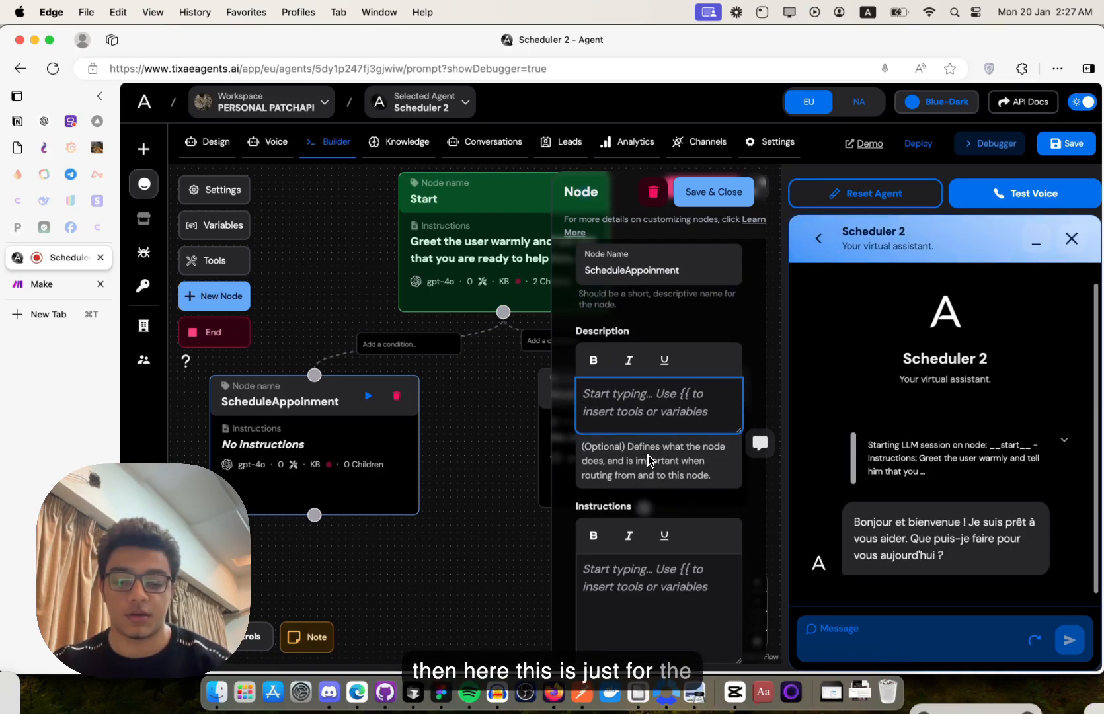
{"action": "type", "text": "THe node"}
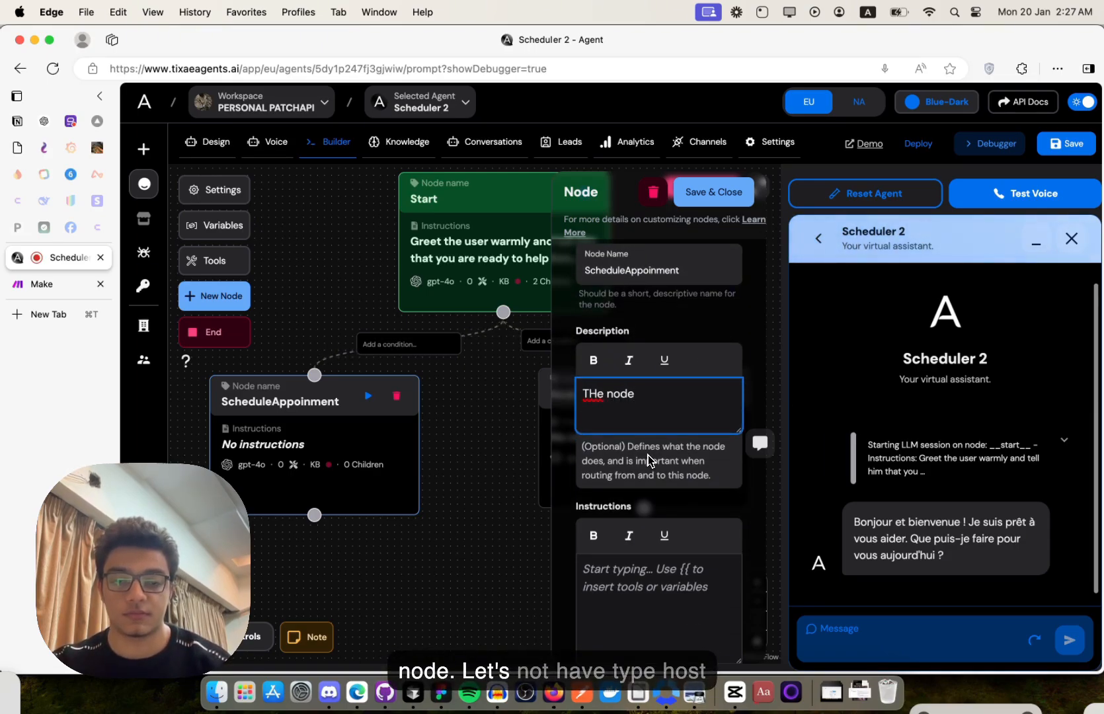
{"action": "key", "text": "super+a"}
{"action": "type", "text": "The node for sce"}
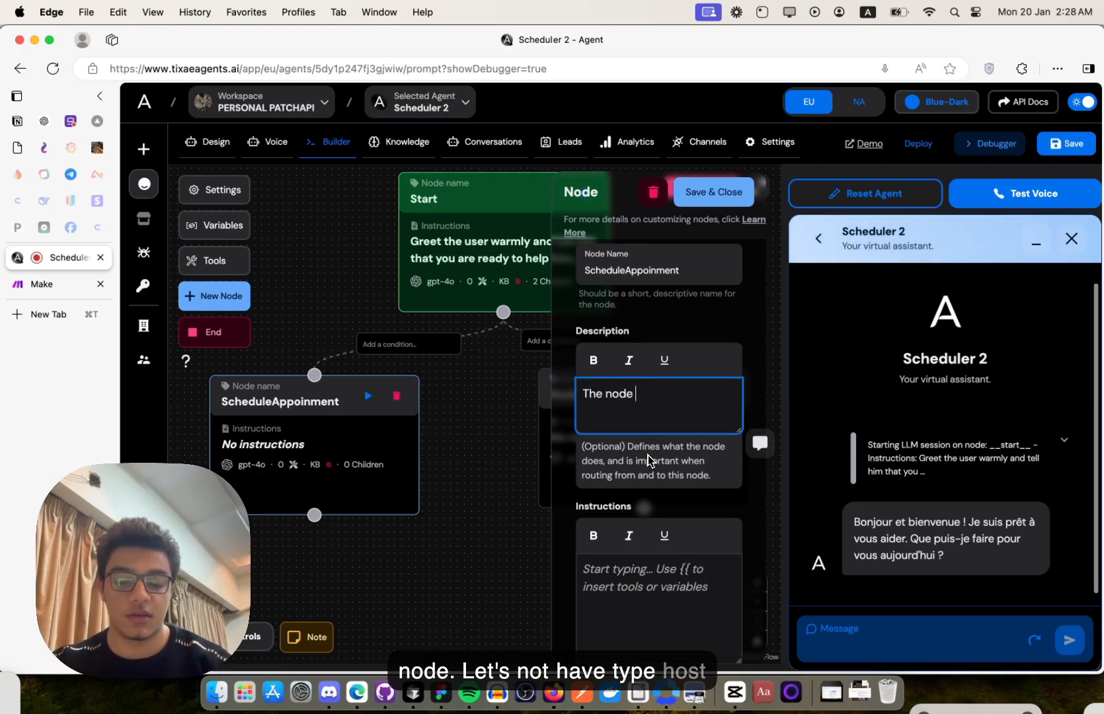
{"action": "type", "text": "h"}
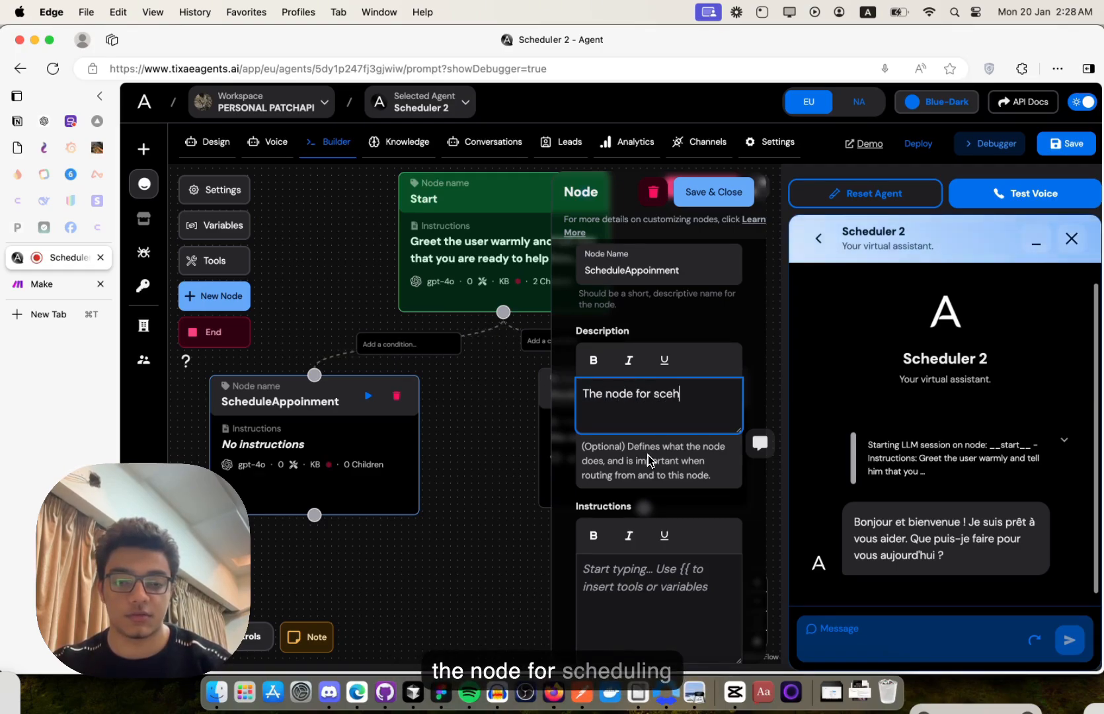
{"action": "key", "text": "BackSpace"}
{"action": "key", "text": "BackSpace"}
{"action": "type", "text": "hedulin"}
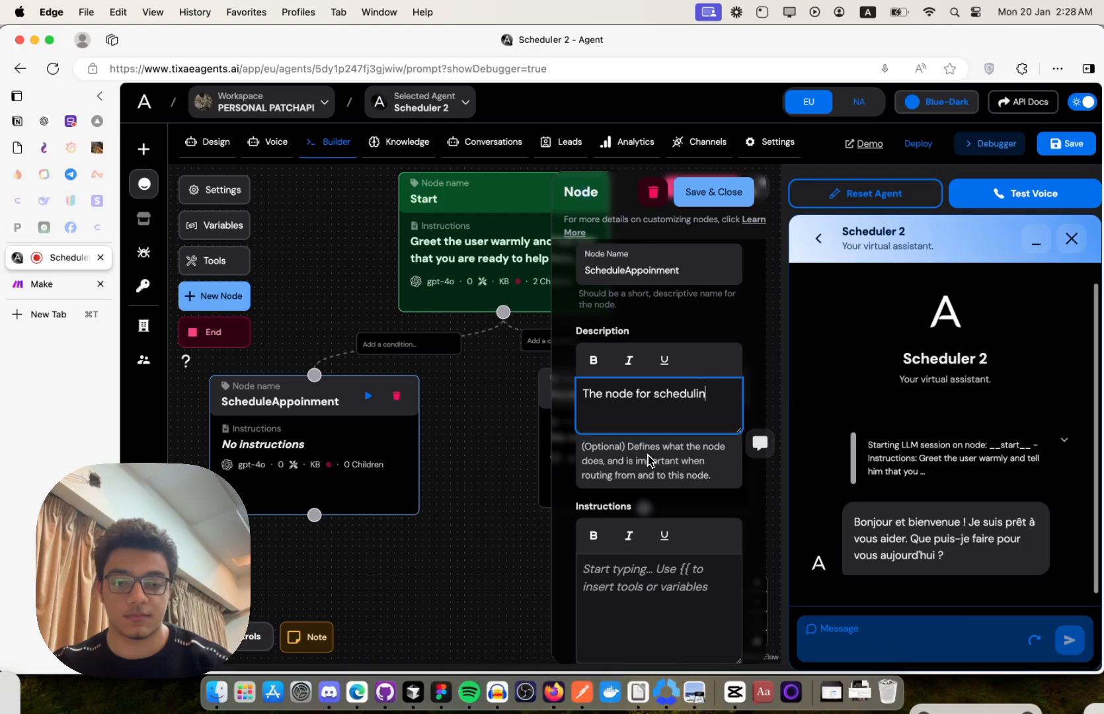
{"action": "type", "text": "g appointments."}
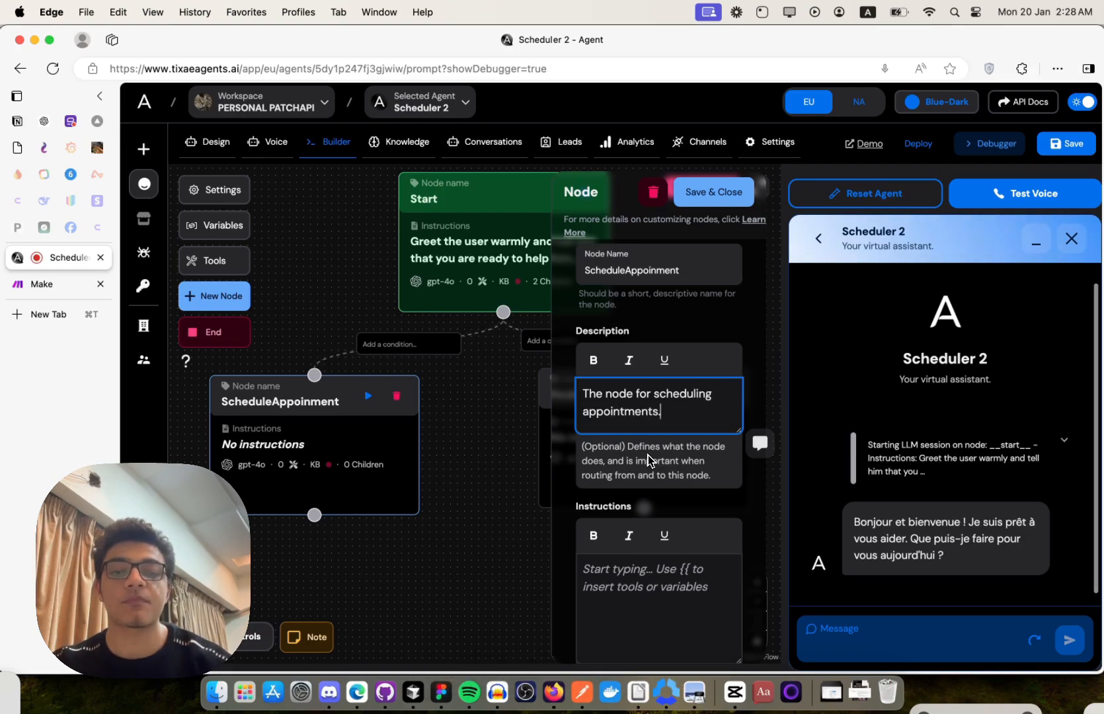
{"action": "scroll", "coordinate": [647, 455], "scroll_direction": "down", "scroll_amount": 3}
{"action": "left_click", "coordinate": [649, 463]}
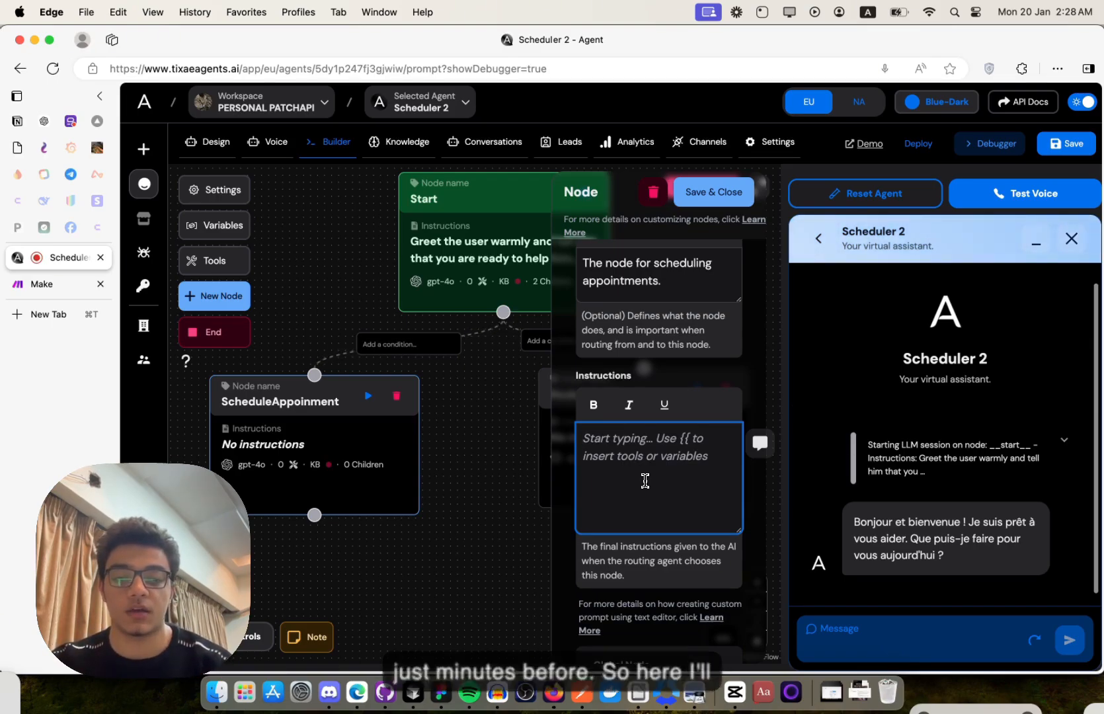
- Instruct the node to ask for the user's name, phone_number and preferred appointment date
{"action": "type", "text": "He"}
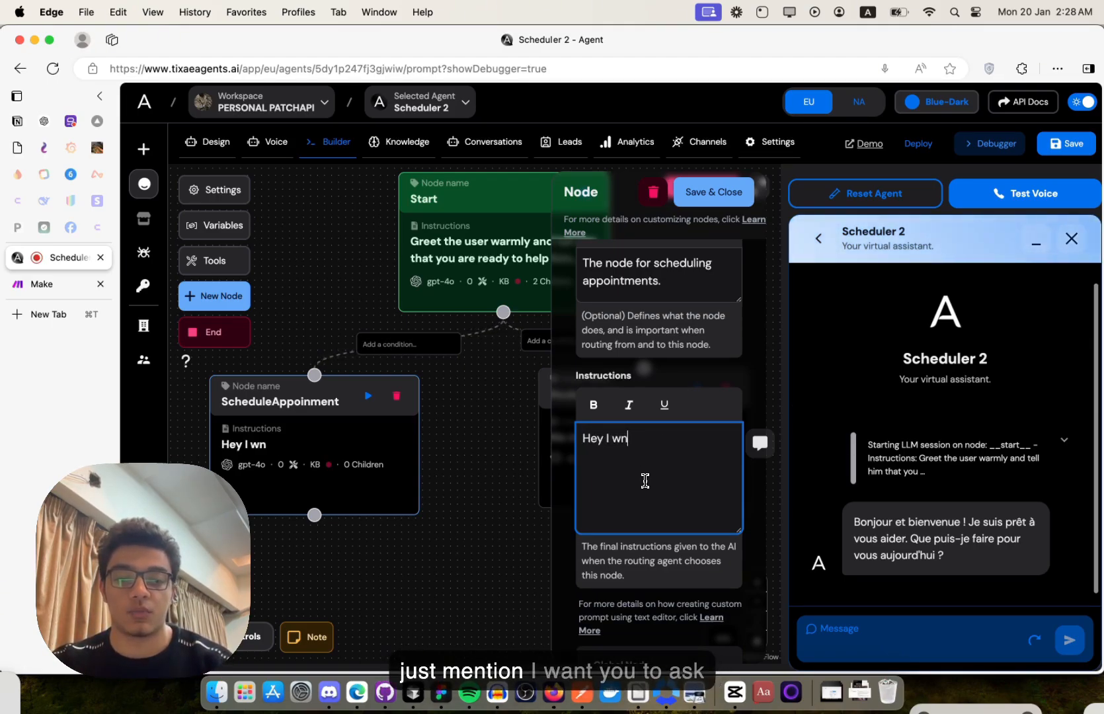
{"action": "type", "text": "y I wn"}
{"action": "key", "text": "BackSpace"}
{"action": "key", "text": "BackSpace"}
{"action": "key", "text": "super+a"}
{"action": "type", "text": "I"}
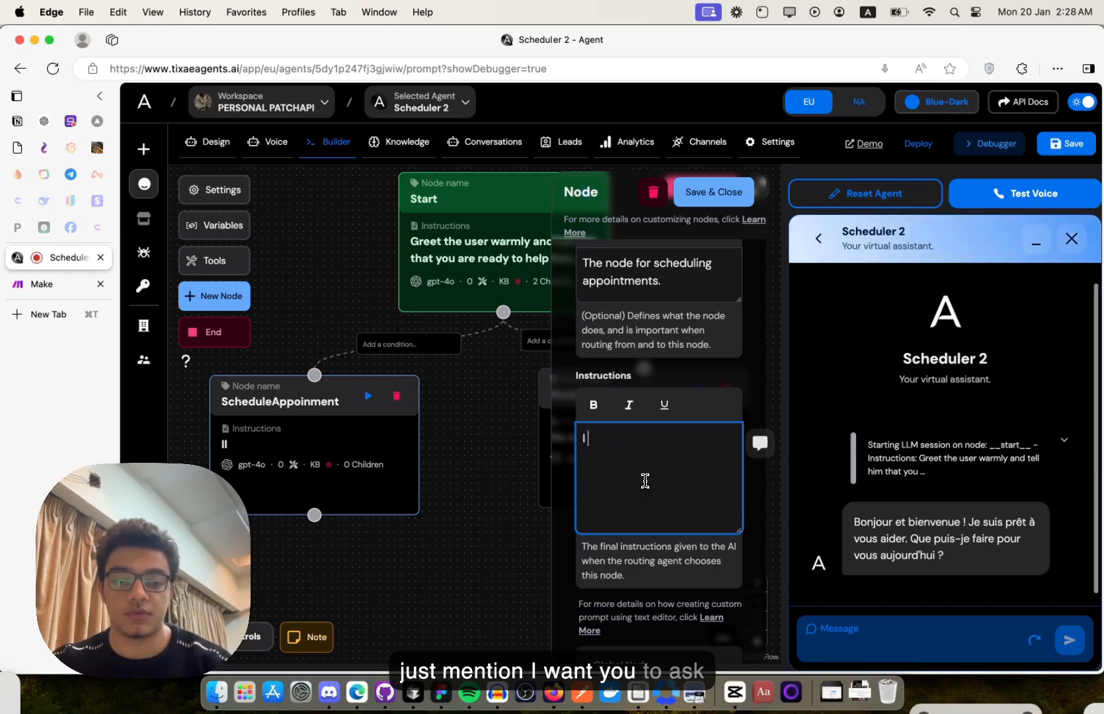
{"action": "type", "text": " want you to ask t"}
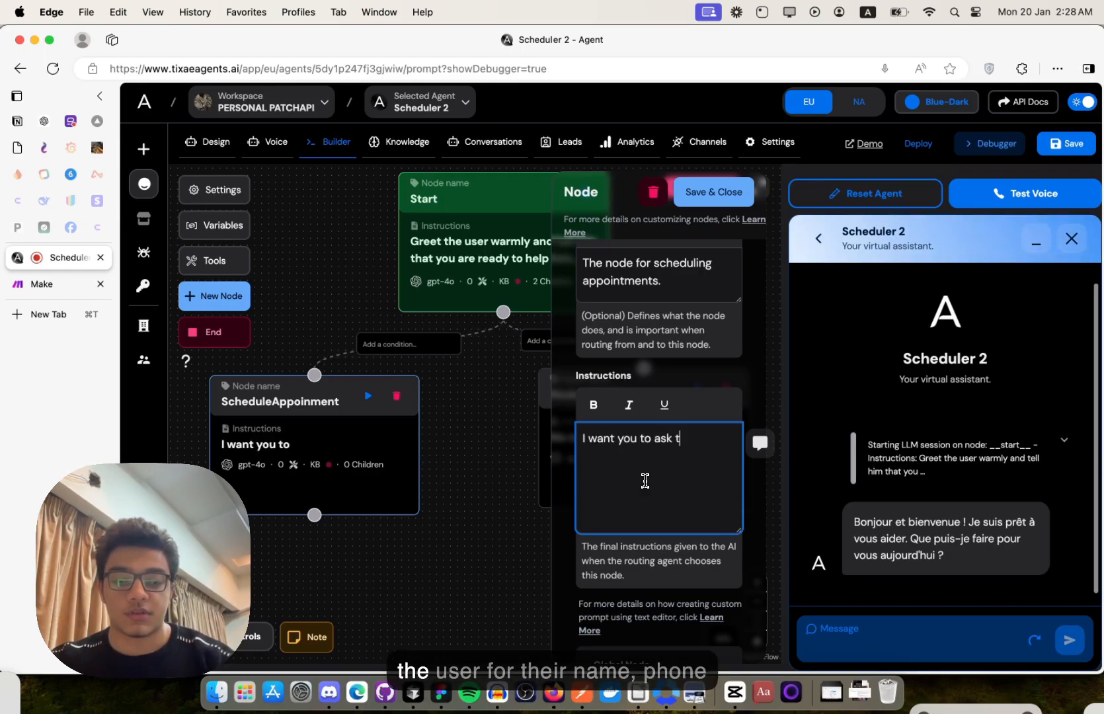
{"action": "type", "text": "he user fo"}
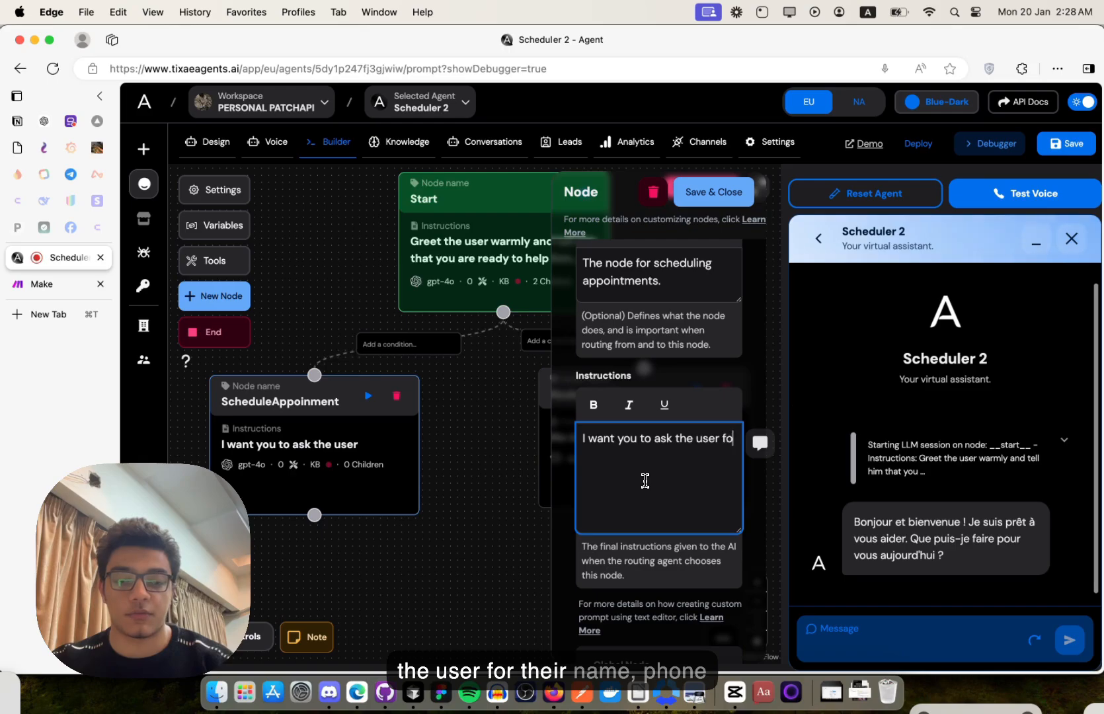
{"action": "type", "text": "r their name, phone"}
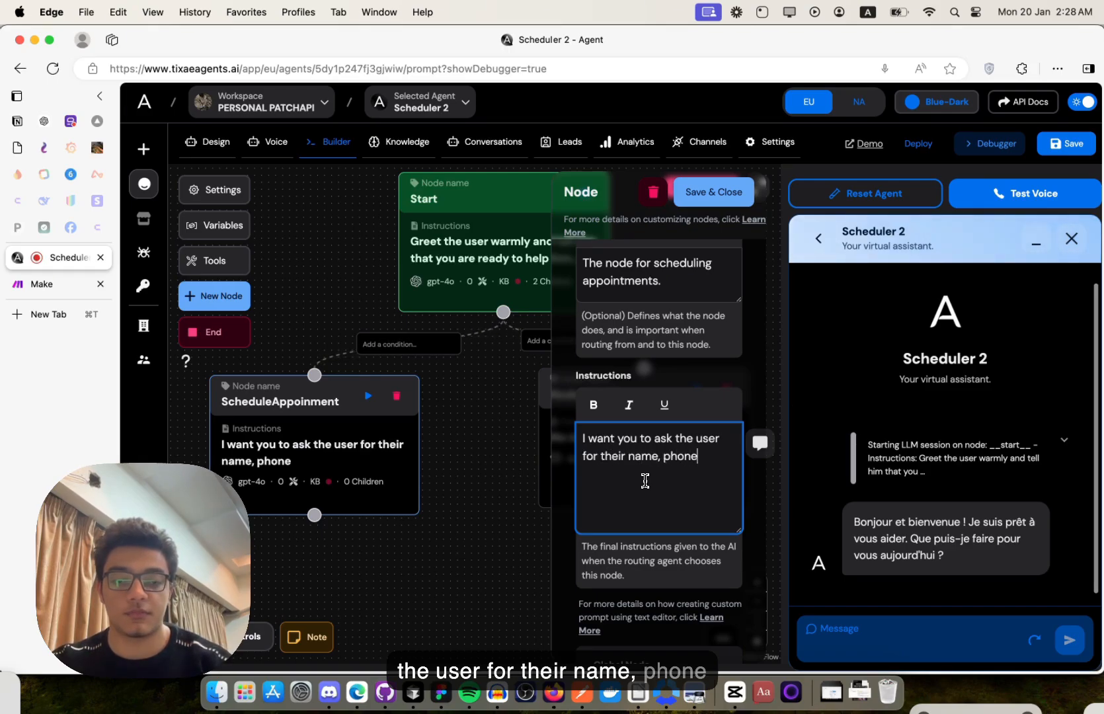
{"action": "type", "text": "_number an"}
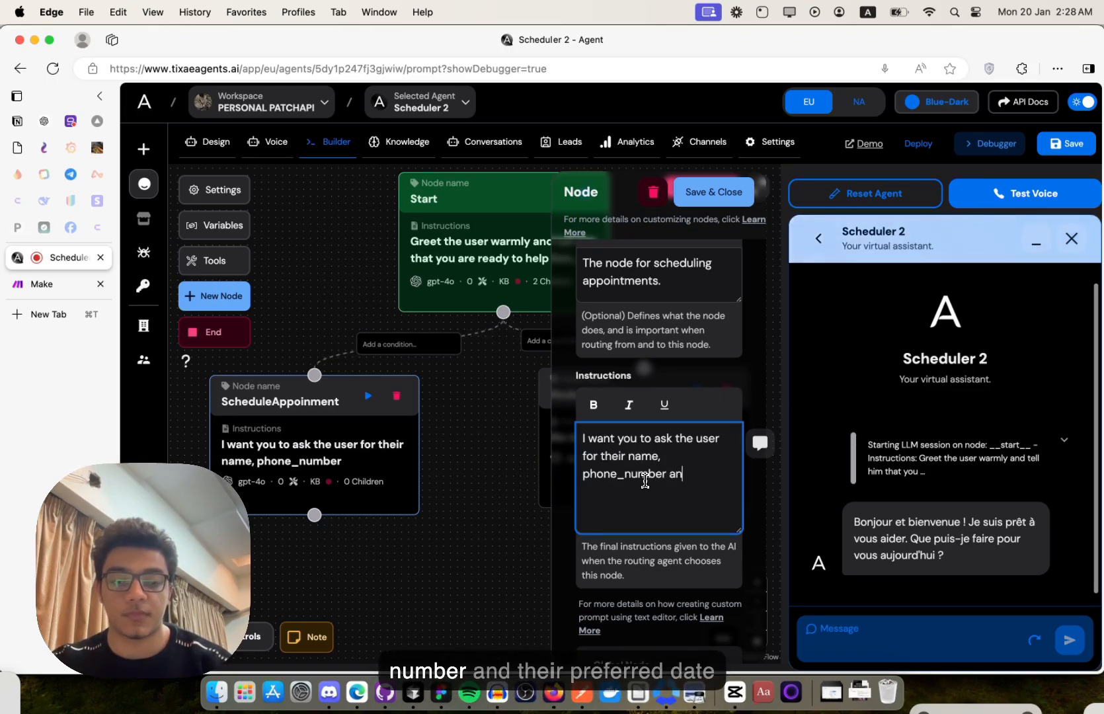
{"action": "type", "text": "d their"}
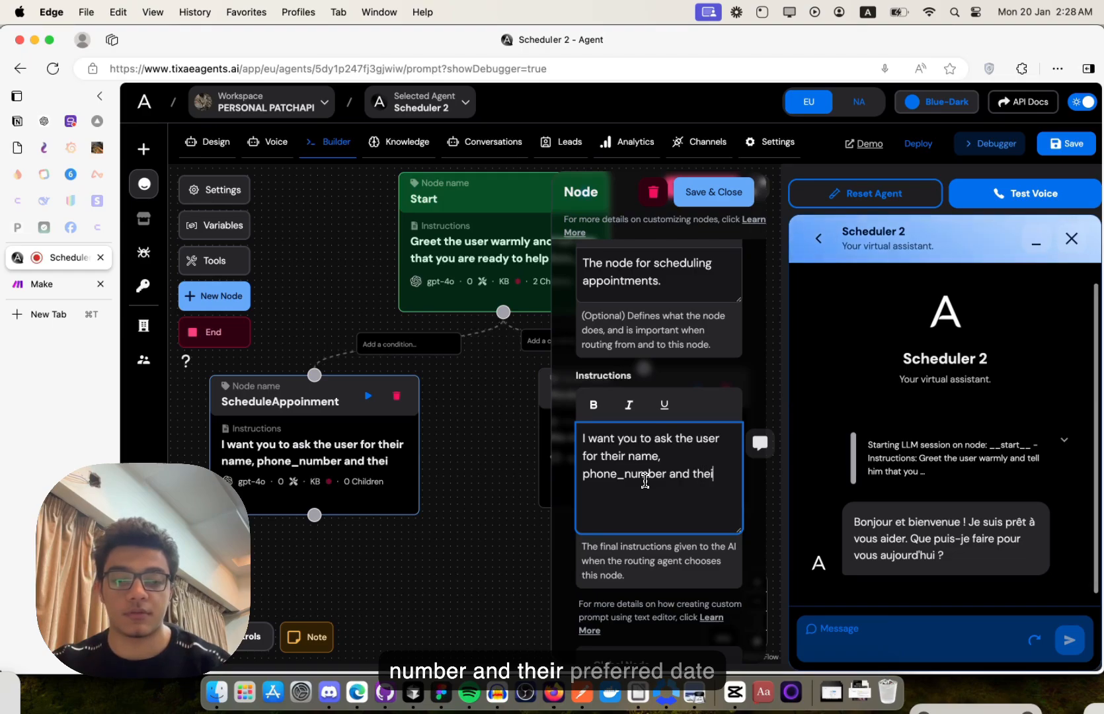
{"action": "type", "text": " prefer"}
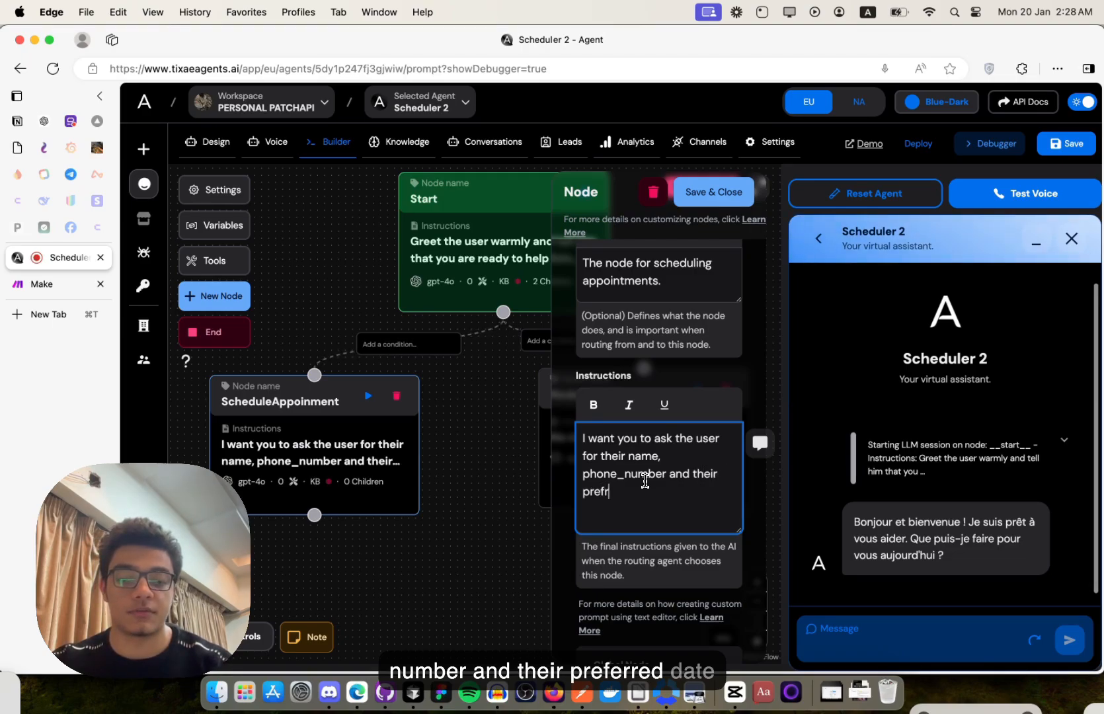
{"action": "key", "text": "BackSpace"}
{"action": "type", "text": "erred date "}
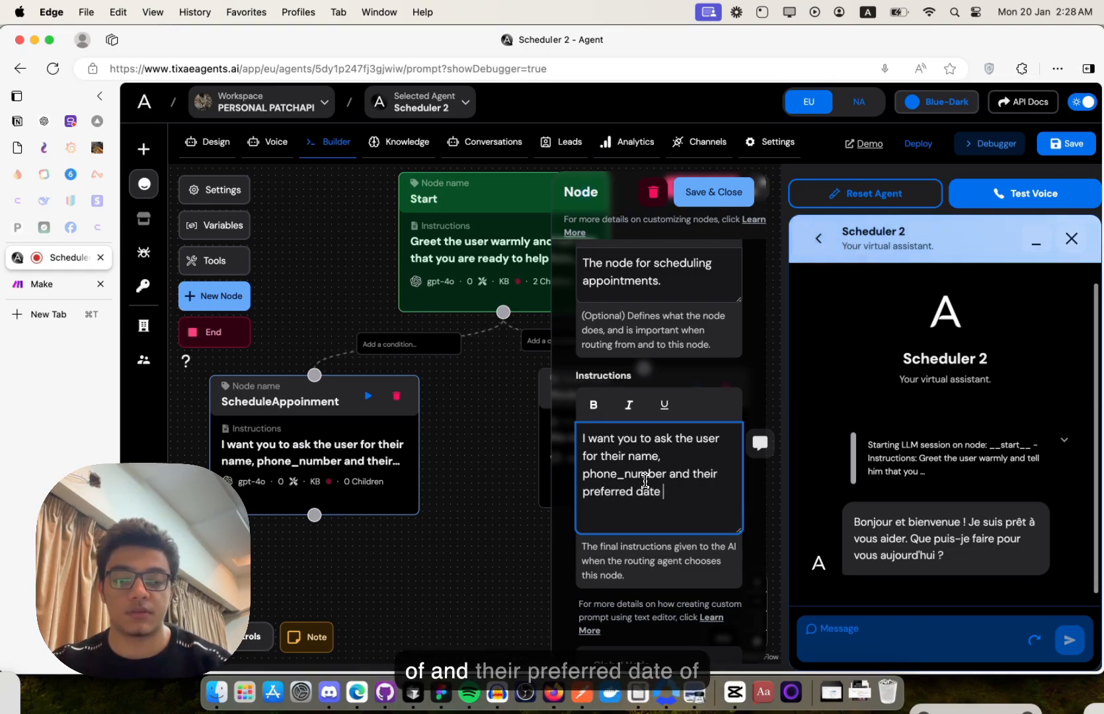
{"action": "type", "text": "of"}
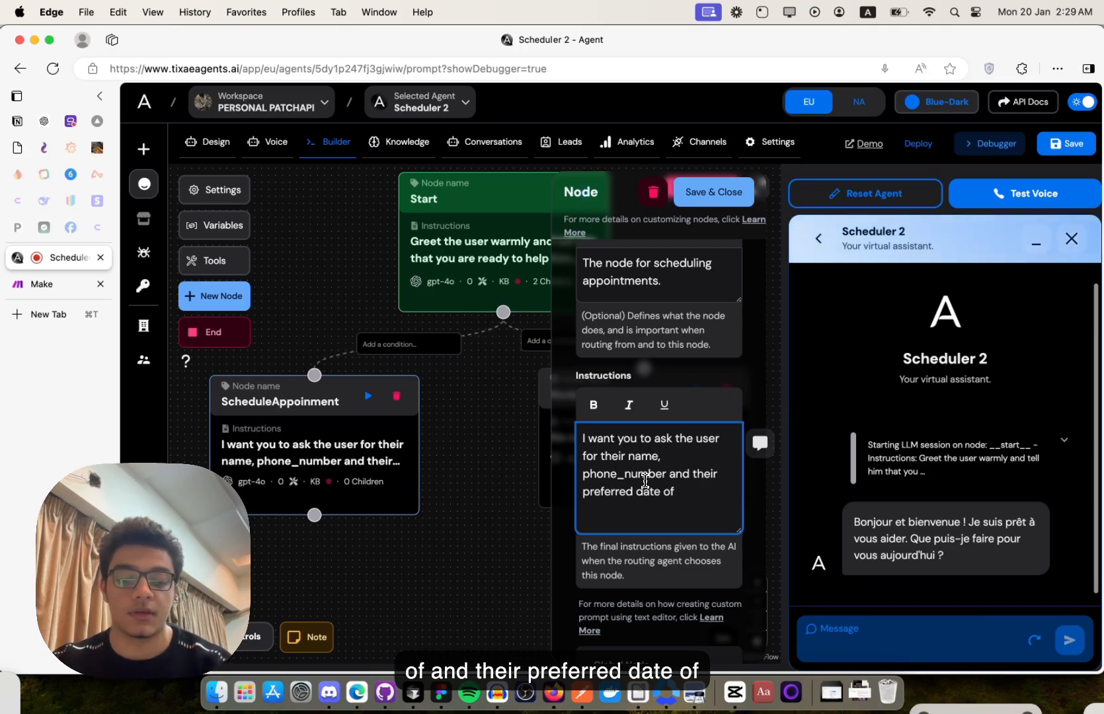
{"action": "type", "text": " ate"}
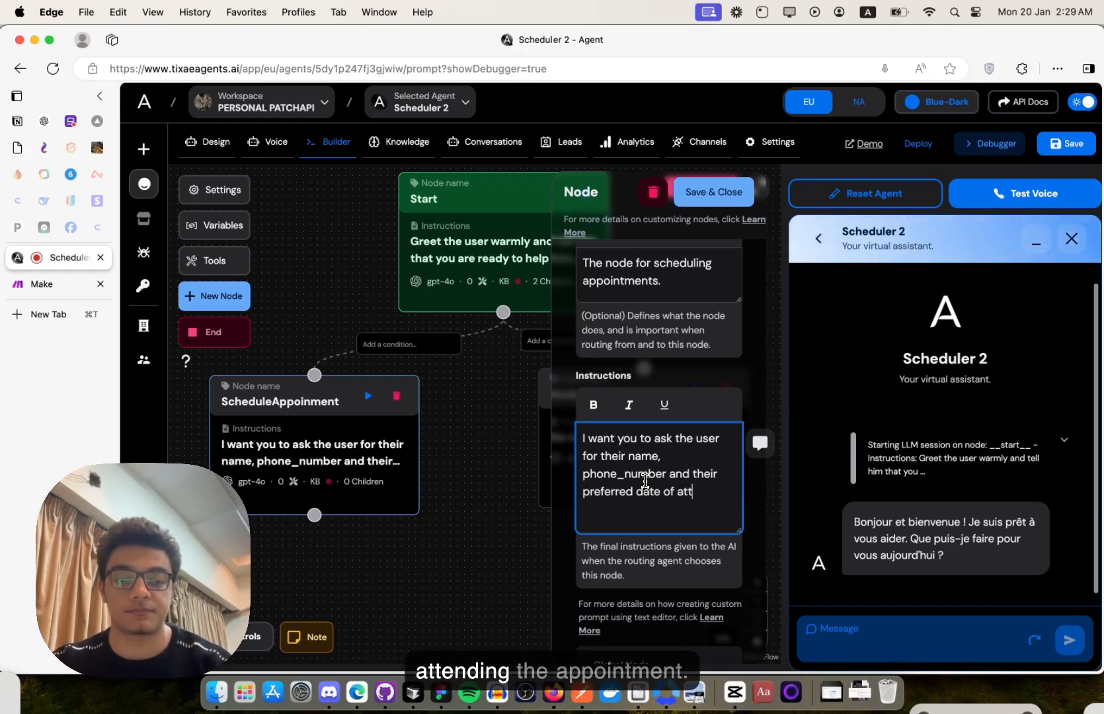
{"action": "type", "text": "ending the appoin"}
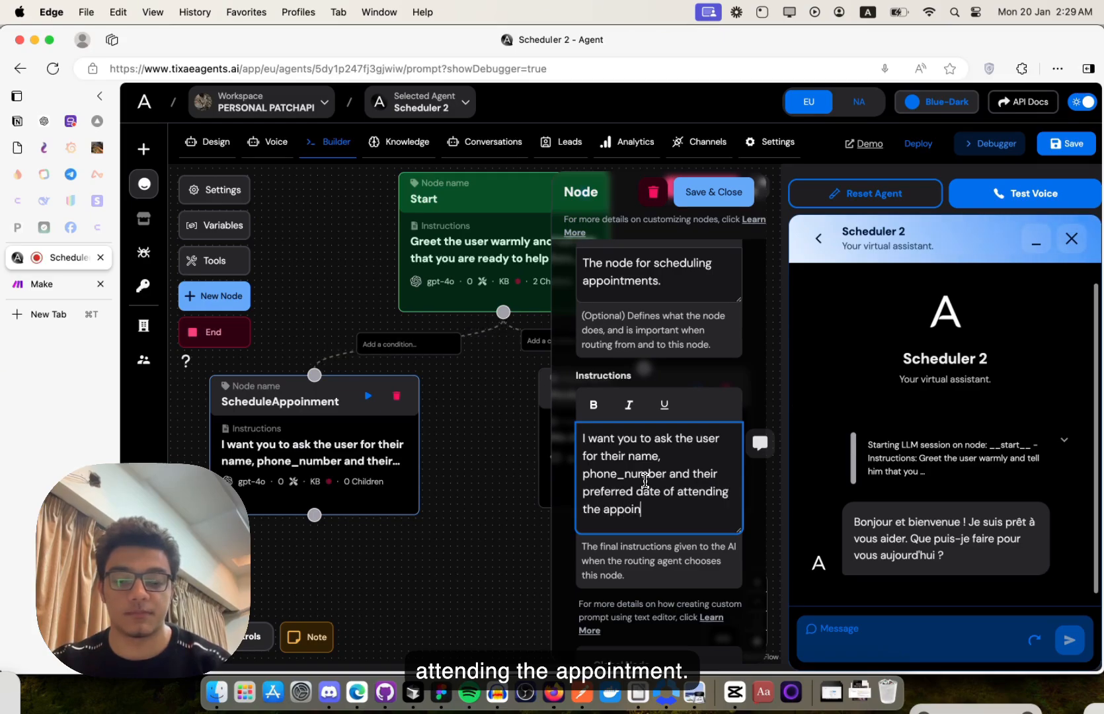
{"action": "type", "text": "tment,"}
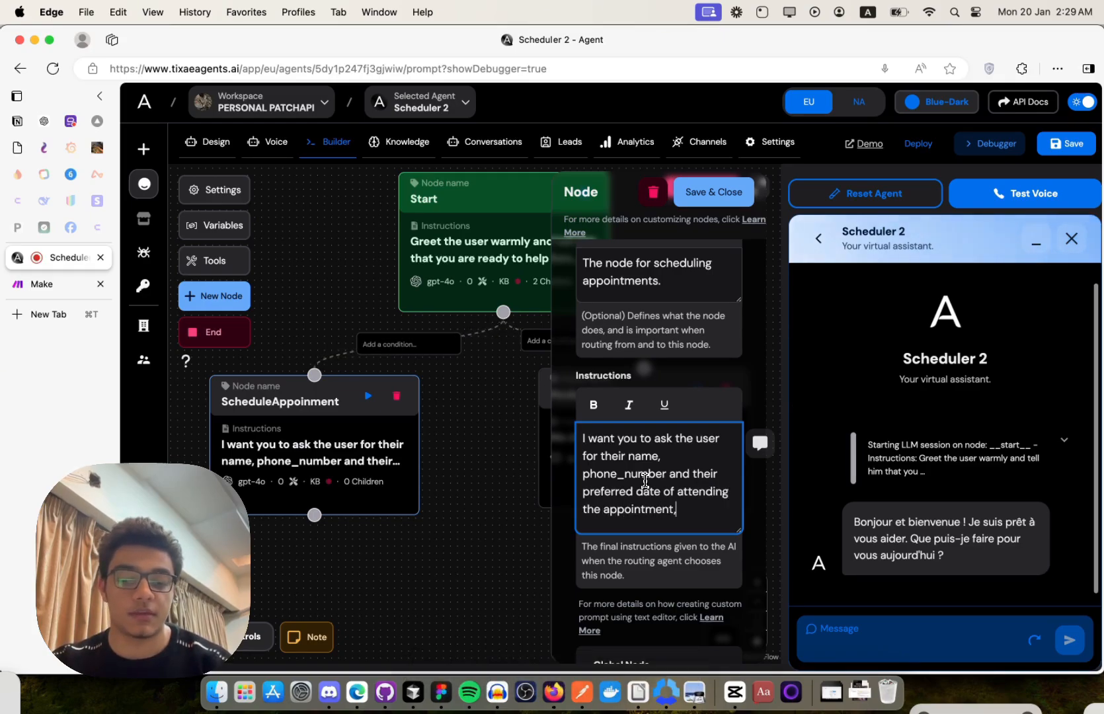
- Add a bold line: work schedule is daily 9AM to 5PM except Sundays and Fridays
{"action": "key", "text": "Return"}
{"action": "key", "text": "Return"}
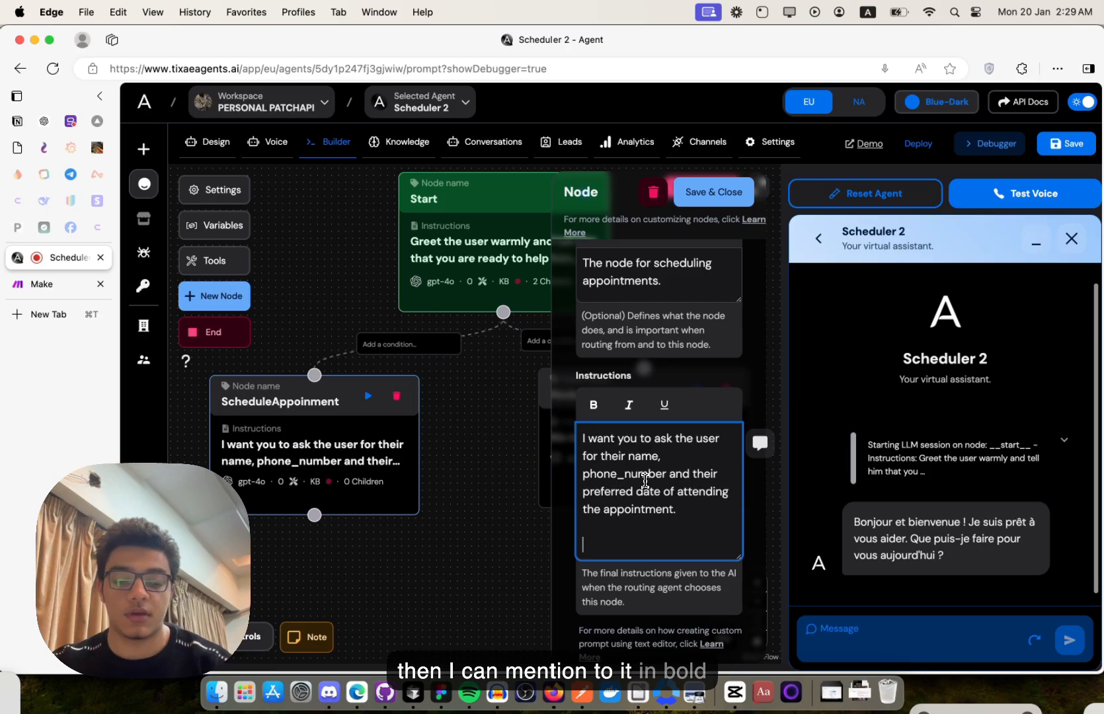
{"action": "key", "text": "super+b"}
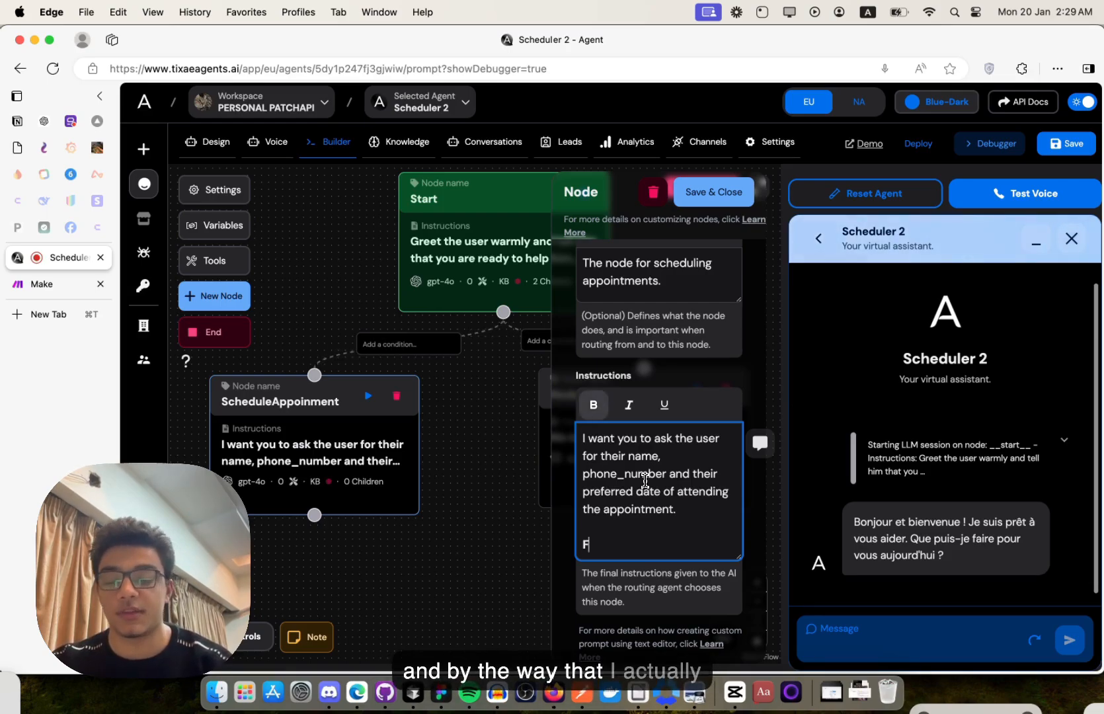
{"action": "type", "text": "F"}
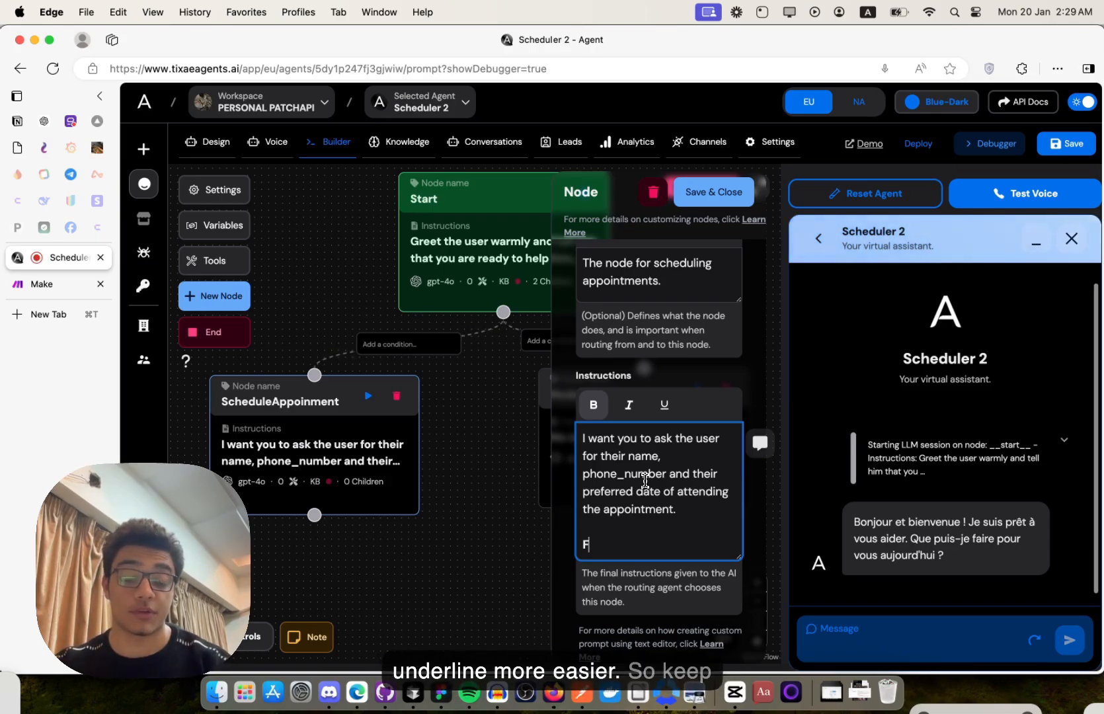
{"action": "key", "text": "BackSpace"}
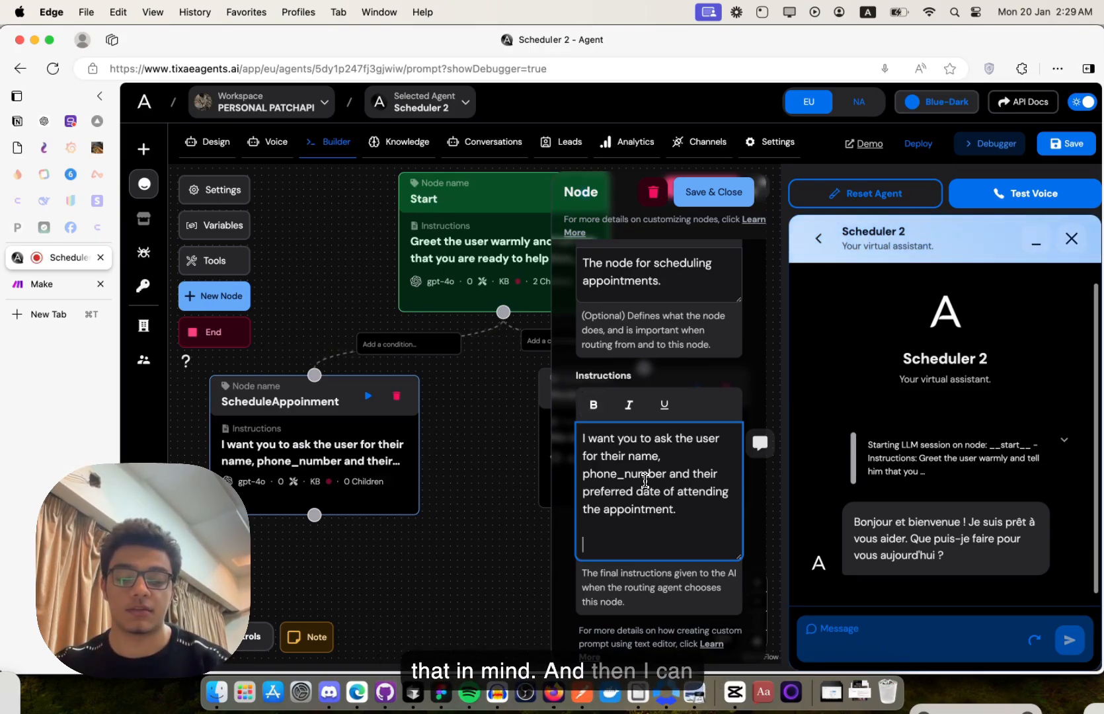
{"action": "type", "text": "ur"}
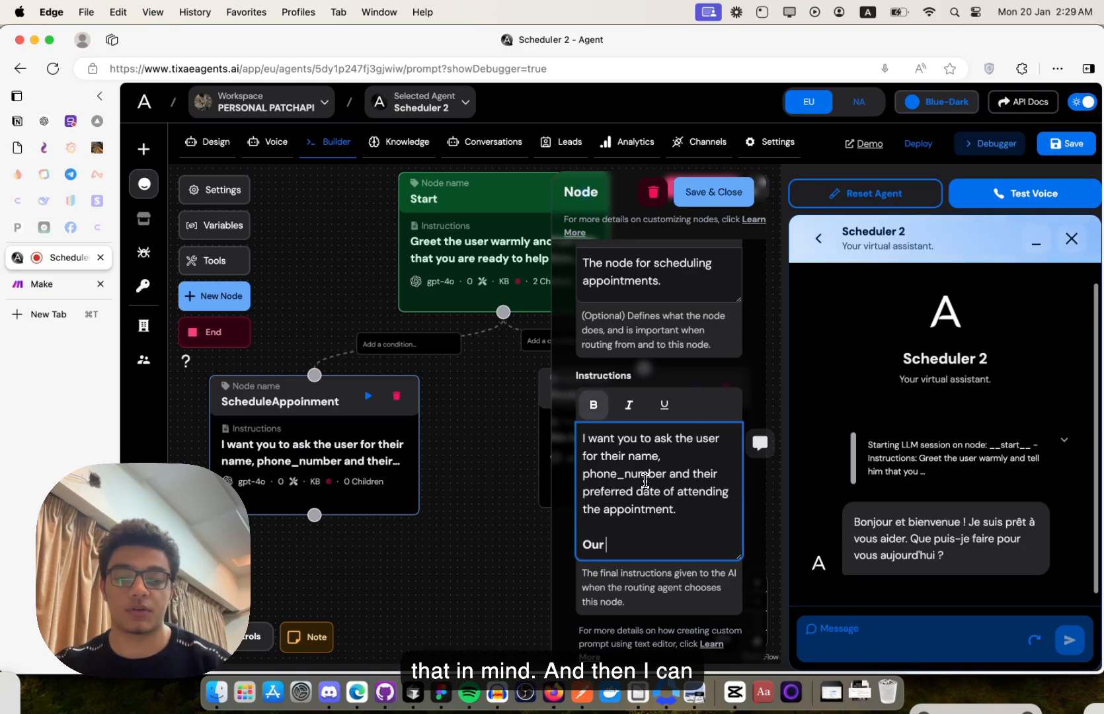
{"action": "type", "text": " work schedu"}
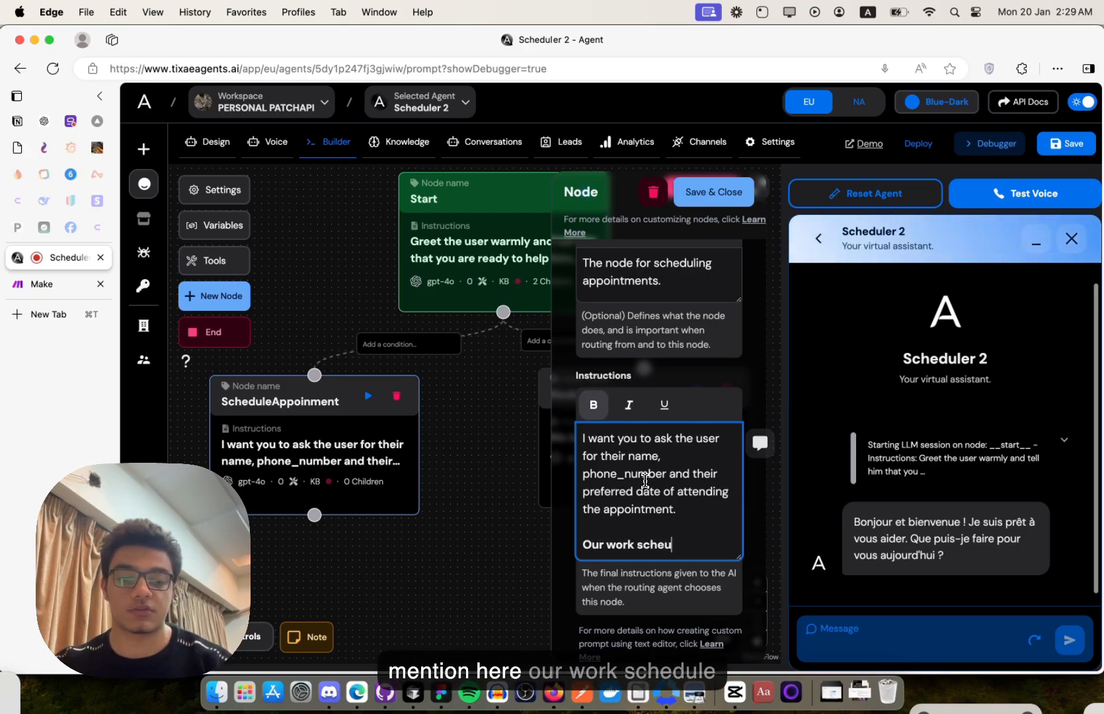
{"action": "key", "text": "BackSpace"}
{"action": "type", "text": "ding the appointment.  Our work sched"}
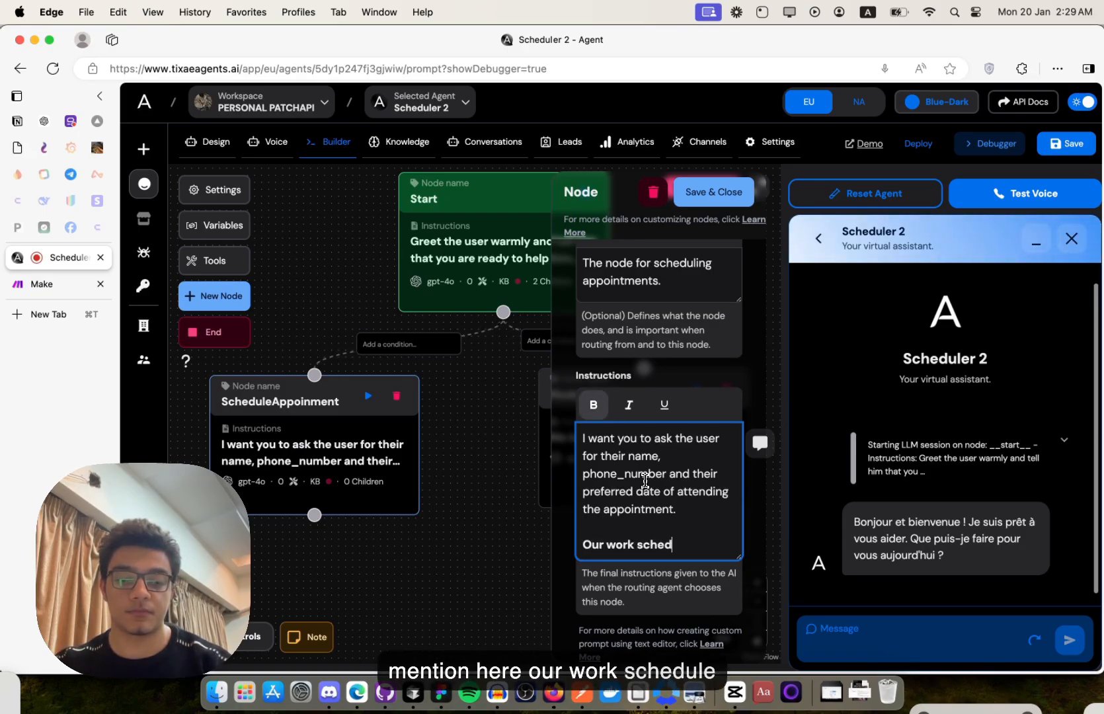
{"action": "type", "text": "ule is daily fr"}
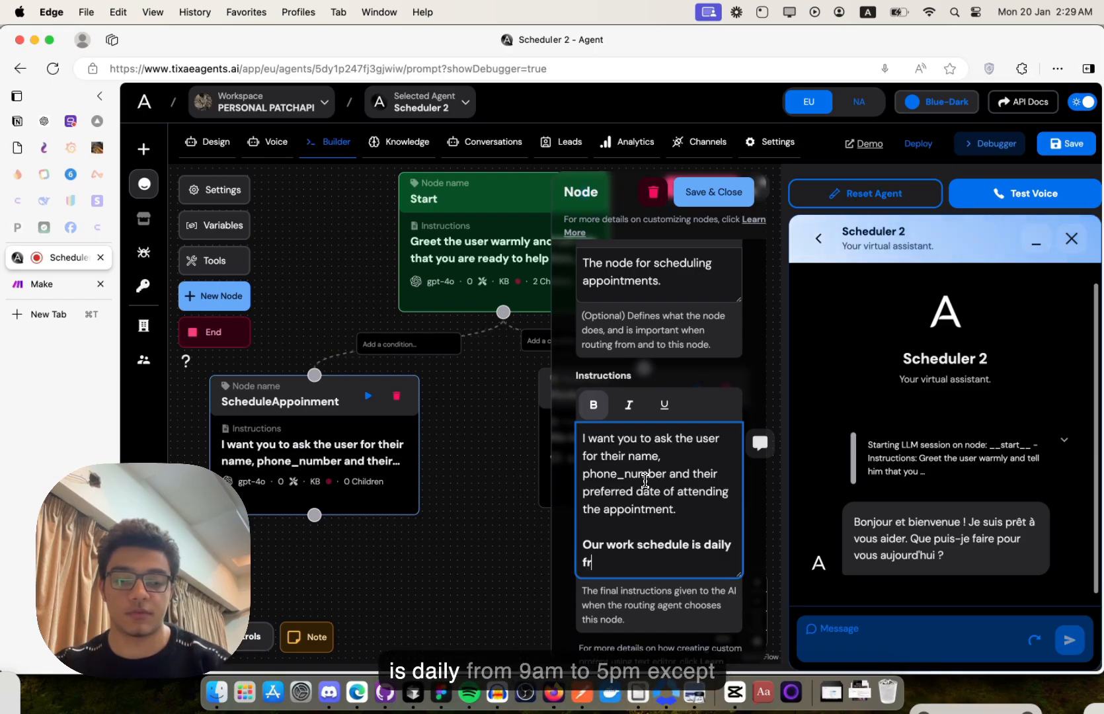
{"action": "type", "text": "om 9AM to "}
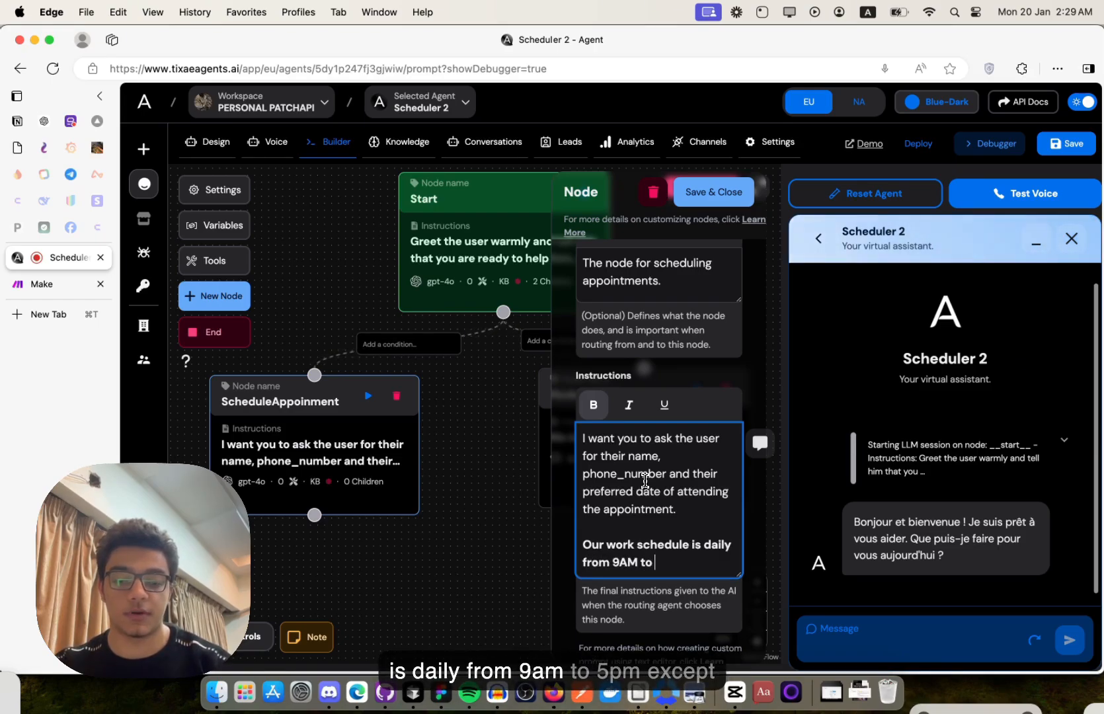
{"action": "type", "text": "5PM EXC"}
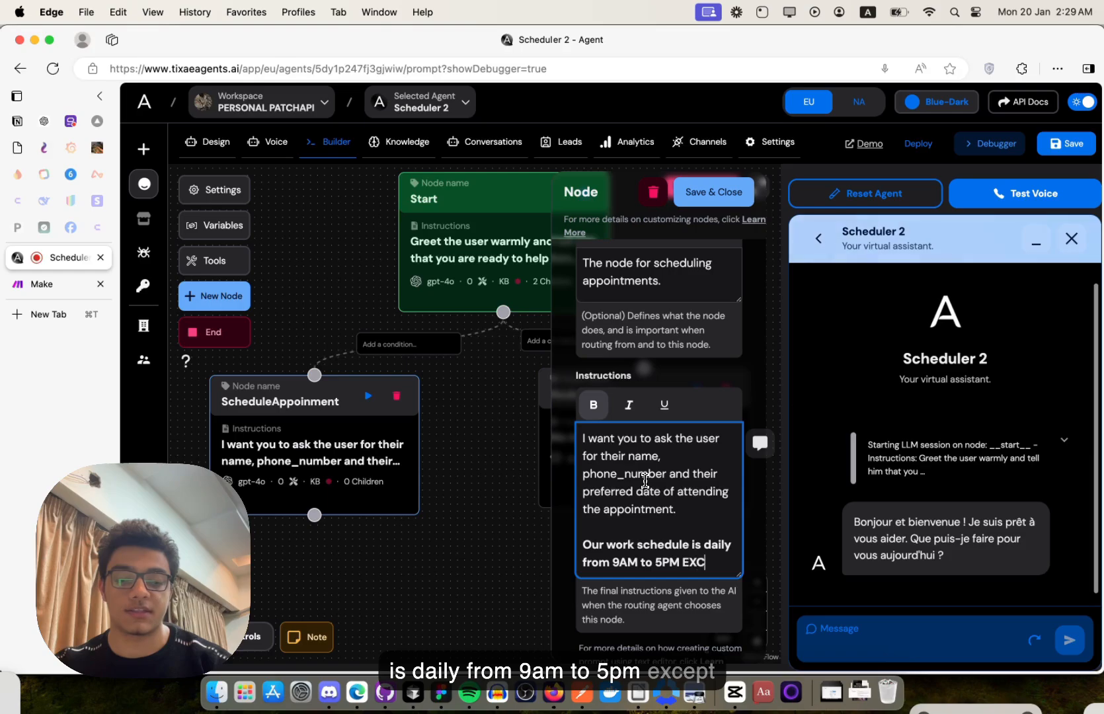
{"action": "type", "text": "EPT"}
{"action": "type", "text": " Sundays and"}
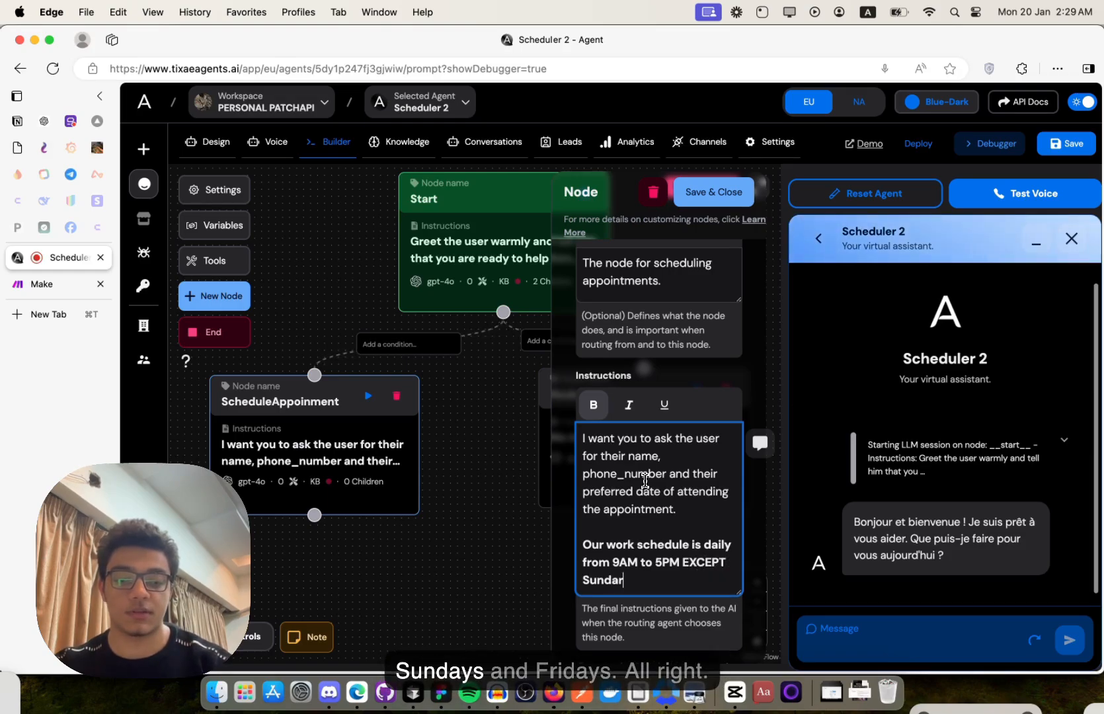
{"action": "type", "text": " Fri"}
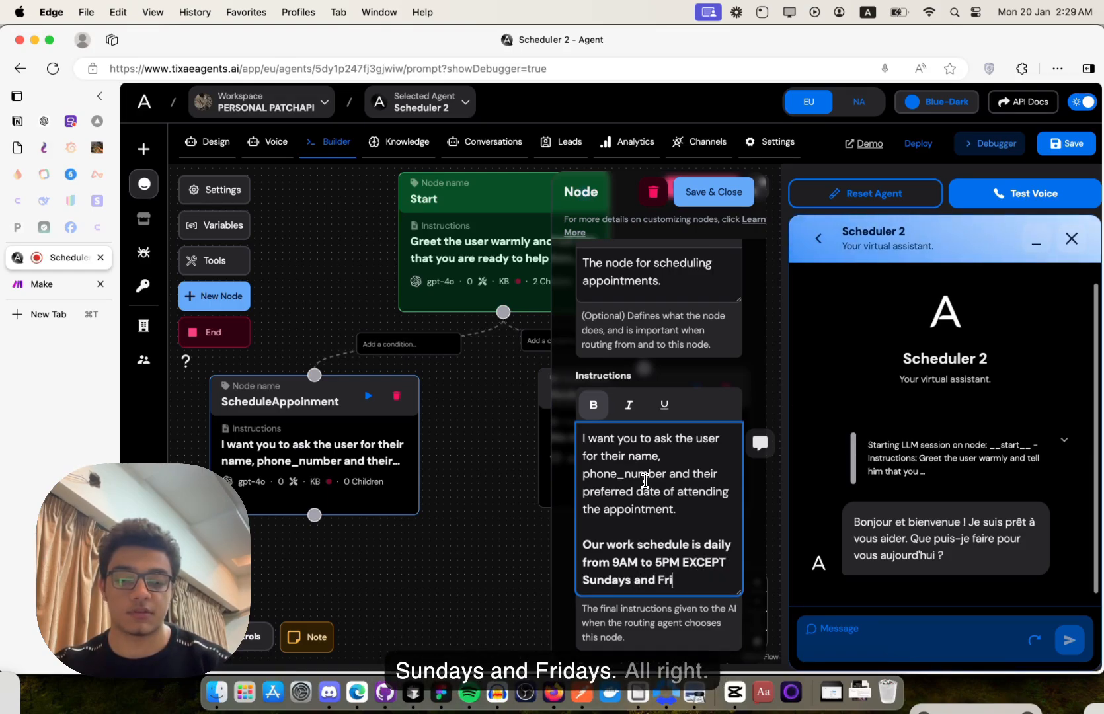
{"action": "type", "text": "days."}
{"action": "scroll", "coordinate": [674, 463], "scroll_direction": "down", "scroll_amount": 2}
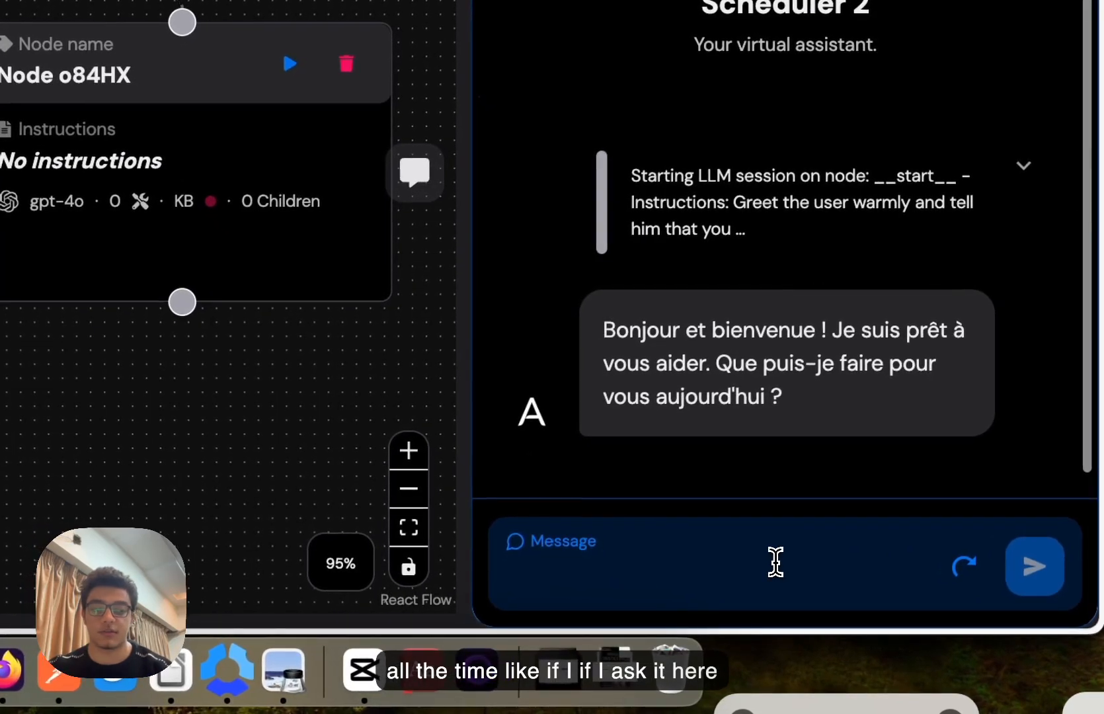
- Ask the agent for today's date in the test chat
{"action": "left_click", "coordinate": [775, 562]}
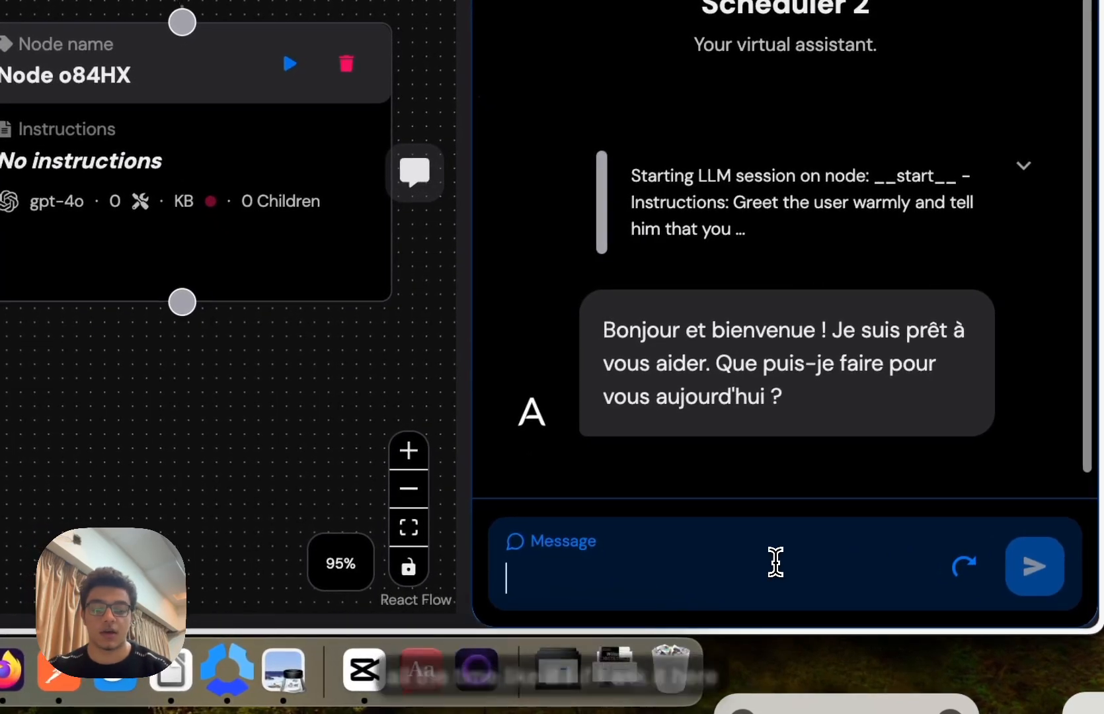
{"action": "type", "text": "whats ttoday"}
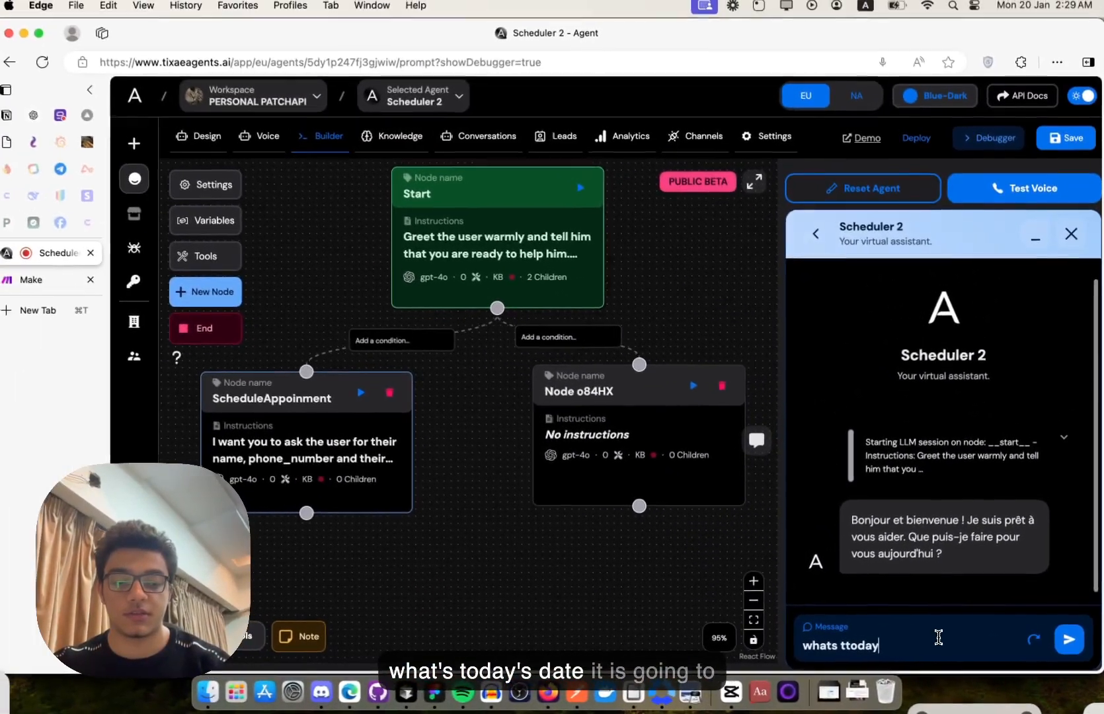
{"action": "type", "text": "s date"}
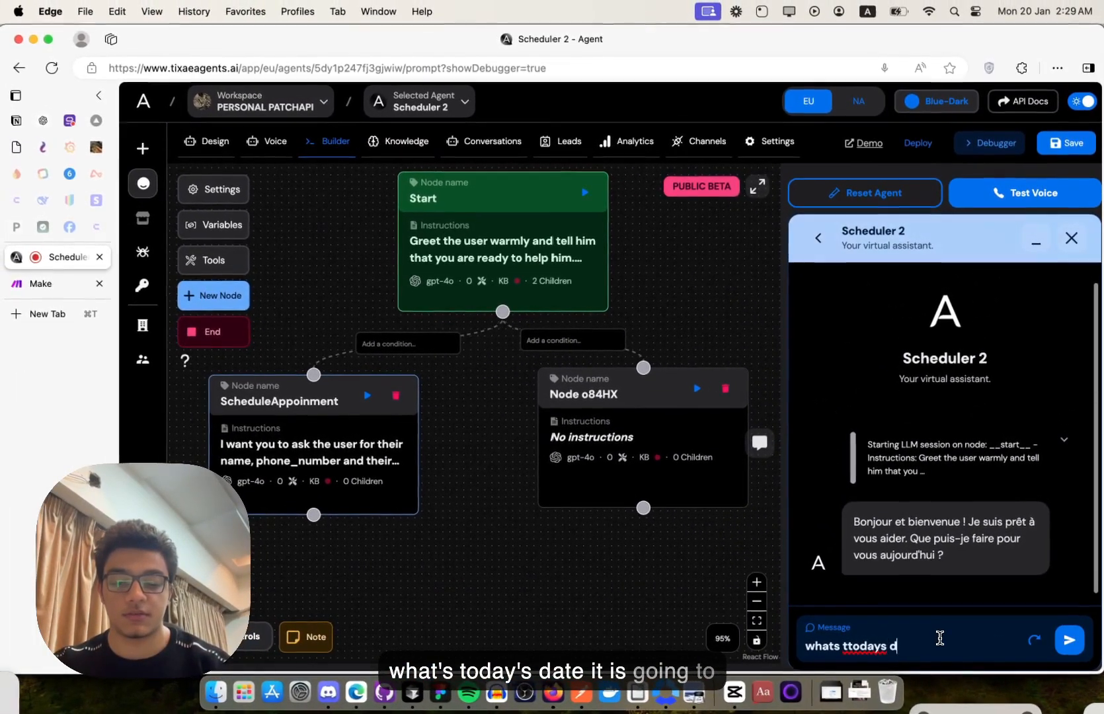
{"action": "key", "text": "Return"}
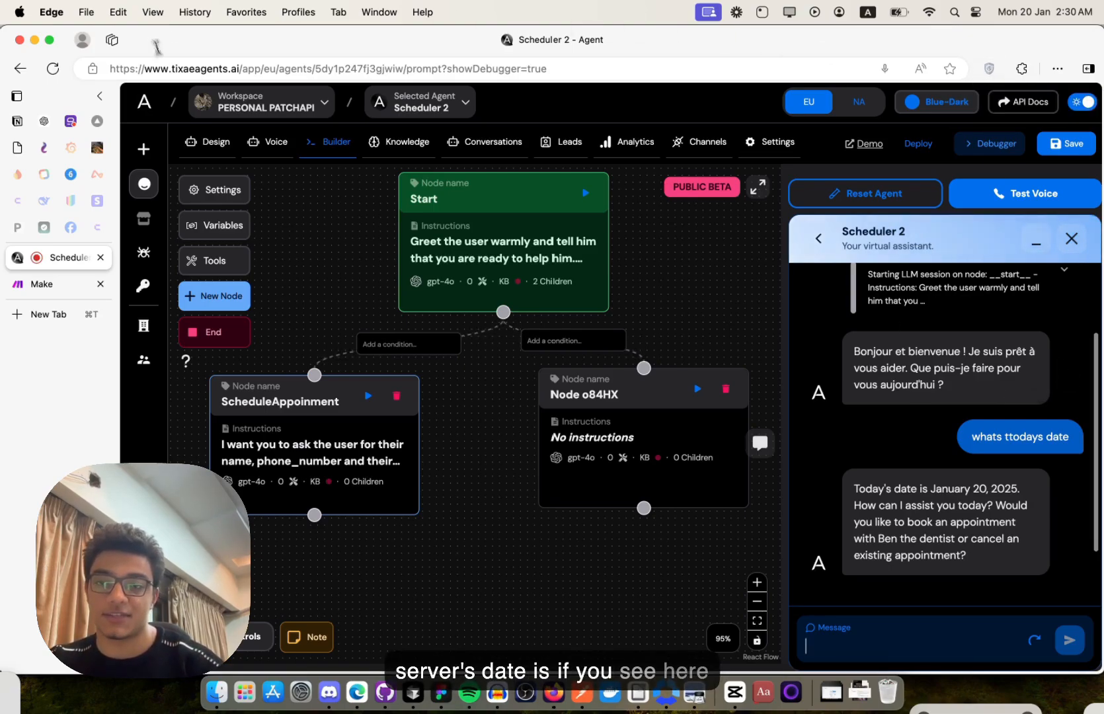
- Open the ScheduleAppoinment node's LLM settings: GPT-4o, temperature 0.5, max tokens 256
{"action": "double_click", "coordinate": [264, 69]}
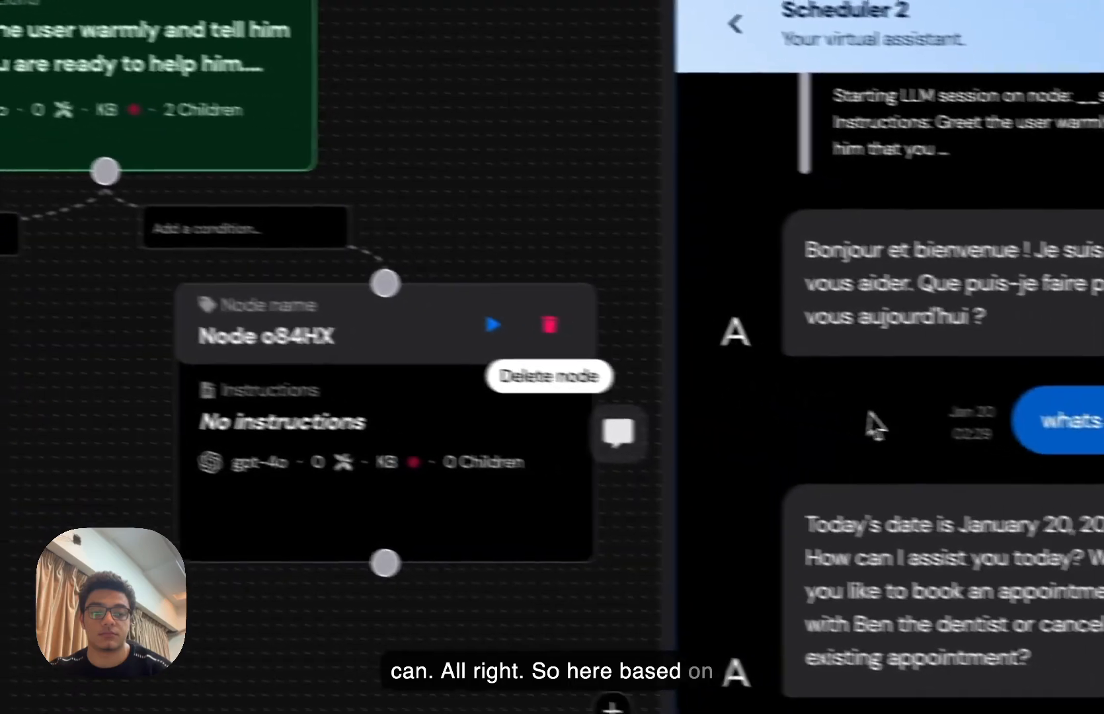
{"action": "left_click", "coordinate": [306, 363]}
{"action": "scroll", "coordinate": [737, 390], "scroll_direction": "down", "scroll_amount": 2}
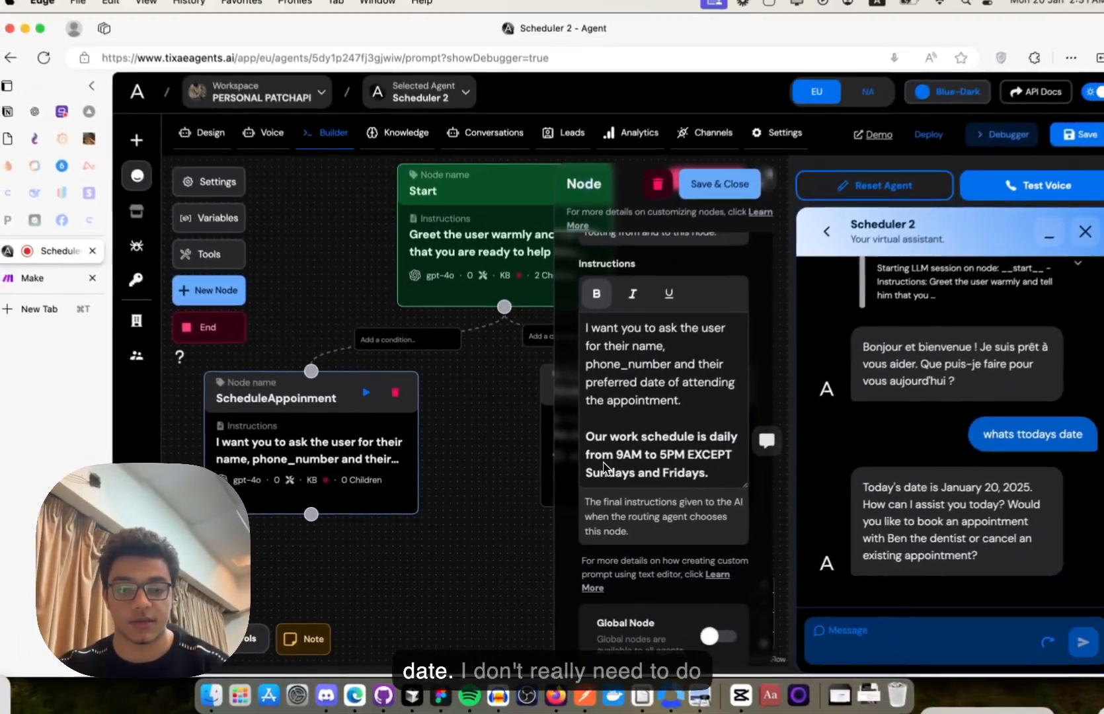
{"action": "scroll", "coordinate": [602, 466], "scroll_direction": "down", "scroll_amount": 4}
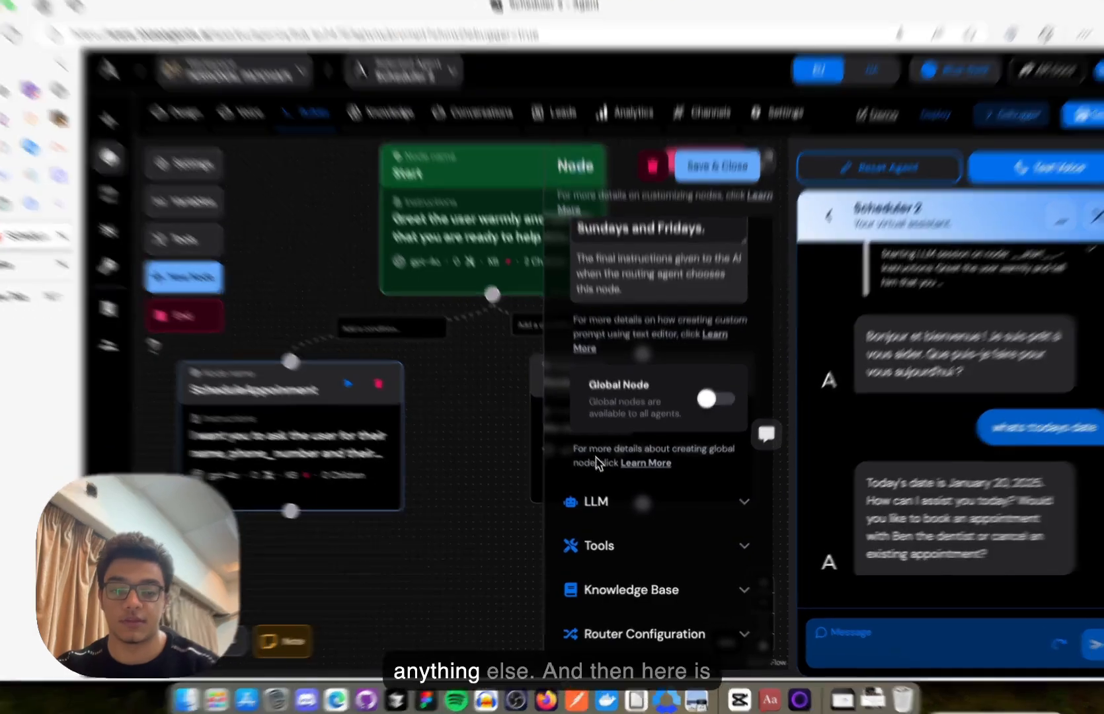
{"action": "left_click", "coordinate": [598, 496]}
{"action": "scroll", "coordinate": [615, 429], "scroll_direction": "down", "scroll_amount": 4}
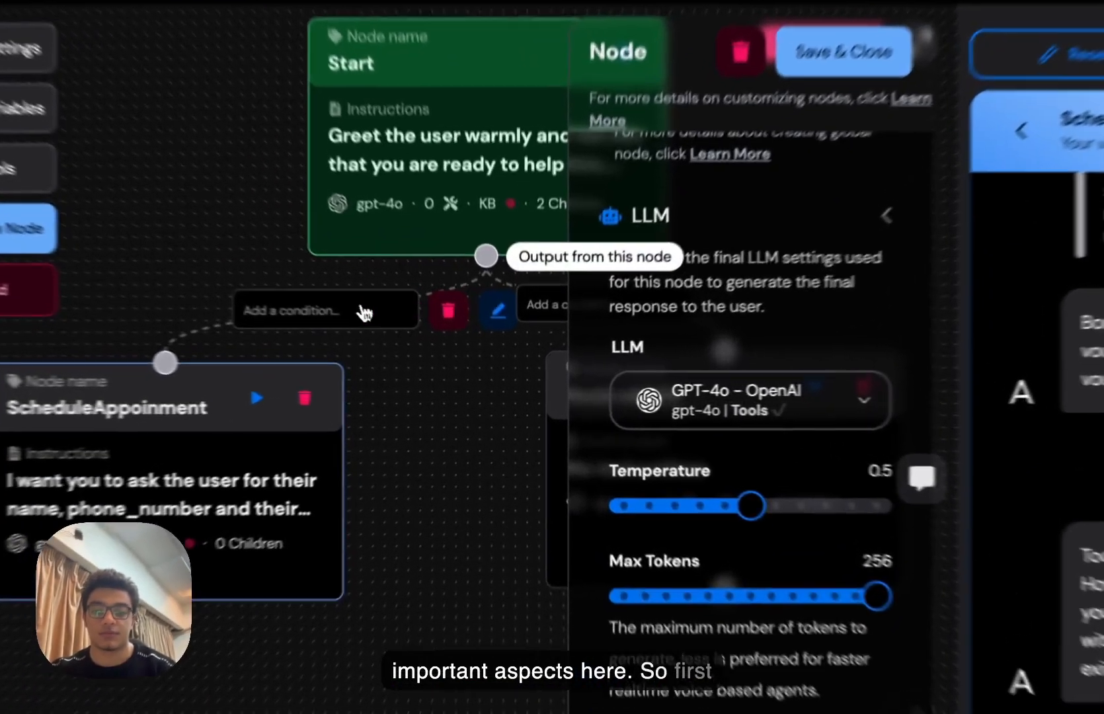
{"action": "left_click", "coordinate": [421, 345]}
- Label the ScheduleAppoinment branch 'IF the user/customer wants to book an appointment.'
{"action": "left_click", "coordinate": [662, 431]}
{"action": "type", "text": "IF the user"}
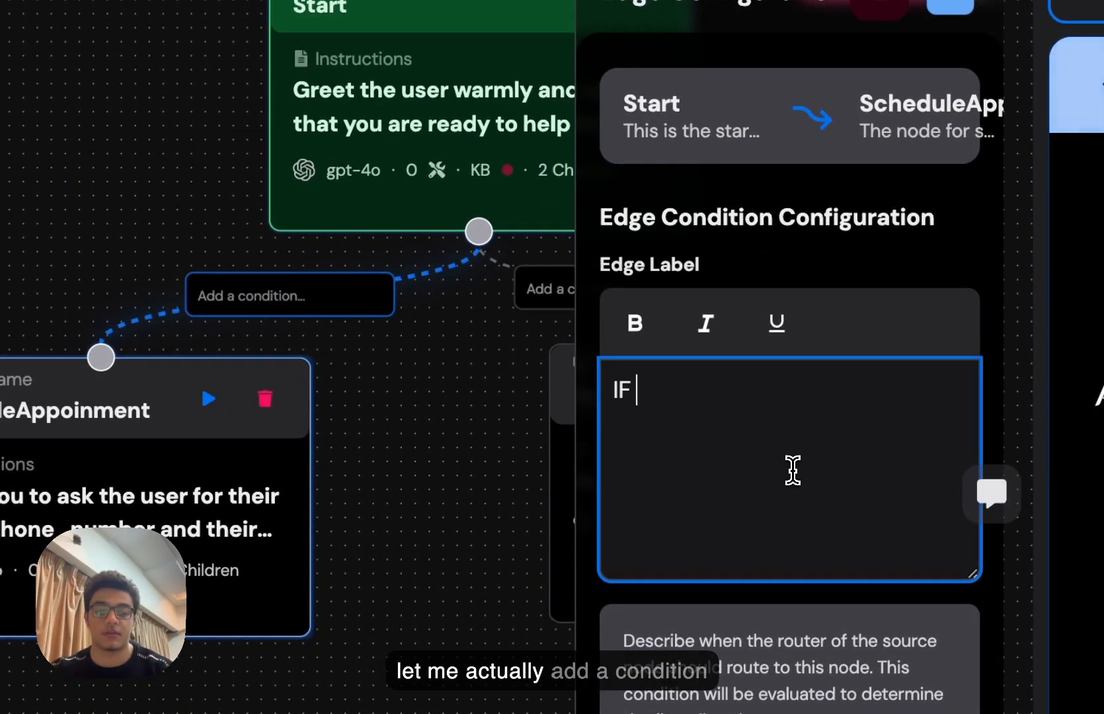
{"action": "type", "text": "/customer ass"}
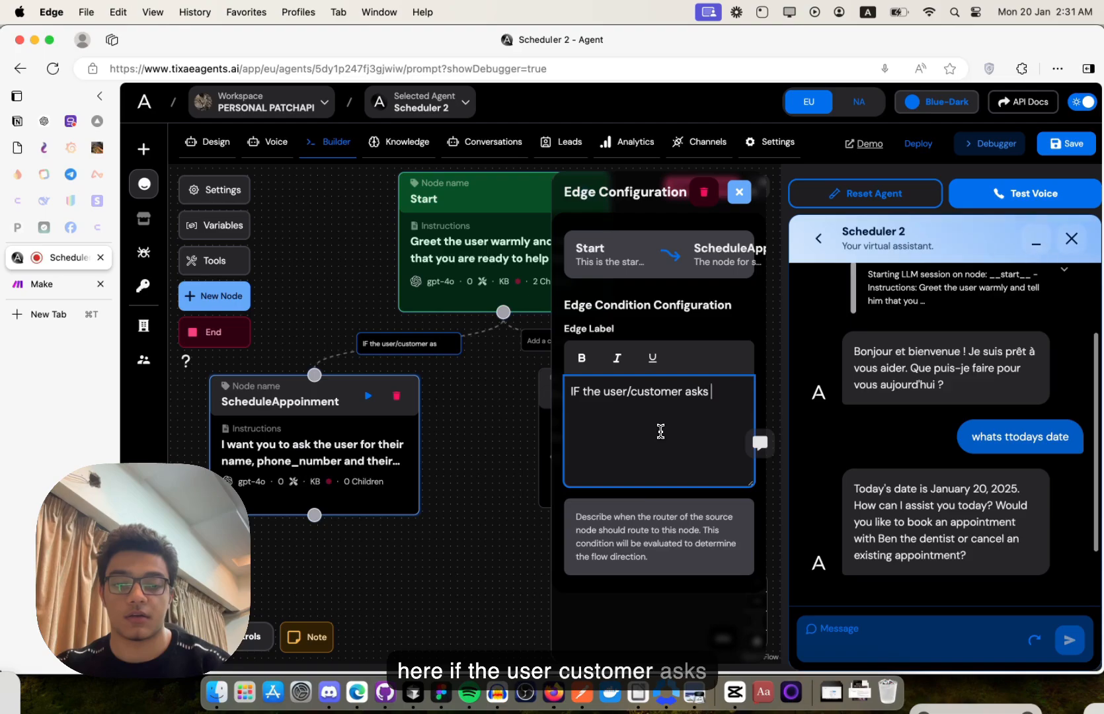
{"action": "type", "text": "s for"}
{"action": "key", "text": "alt+shift+Left"}
{"action": "key", "text": "alt+shift+Left"}
{"action": "type", "text": "wan"}
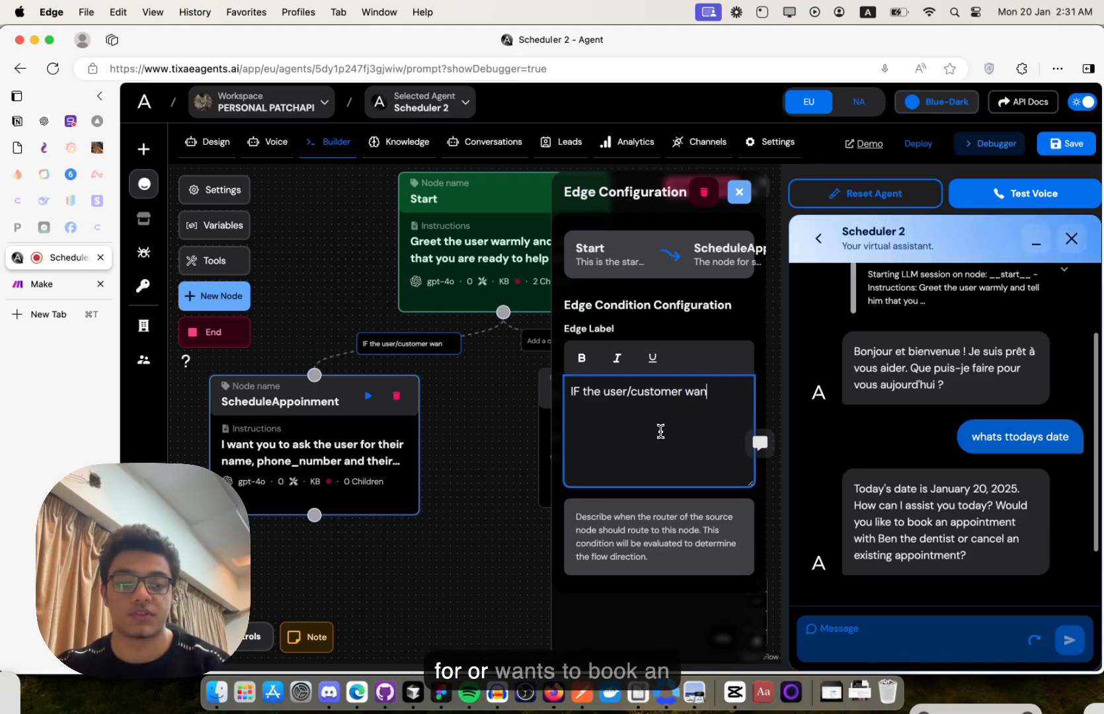
{"action": "type", "text": "ts to book an "}
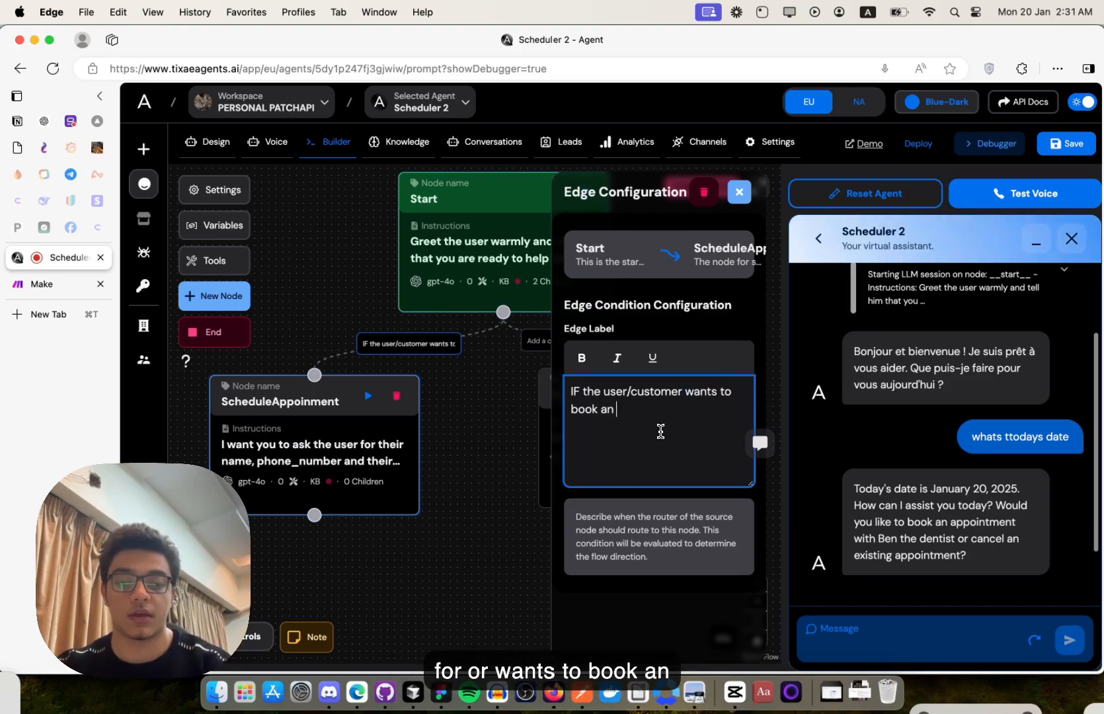
{"action": "type", "text": "appointment"}
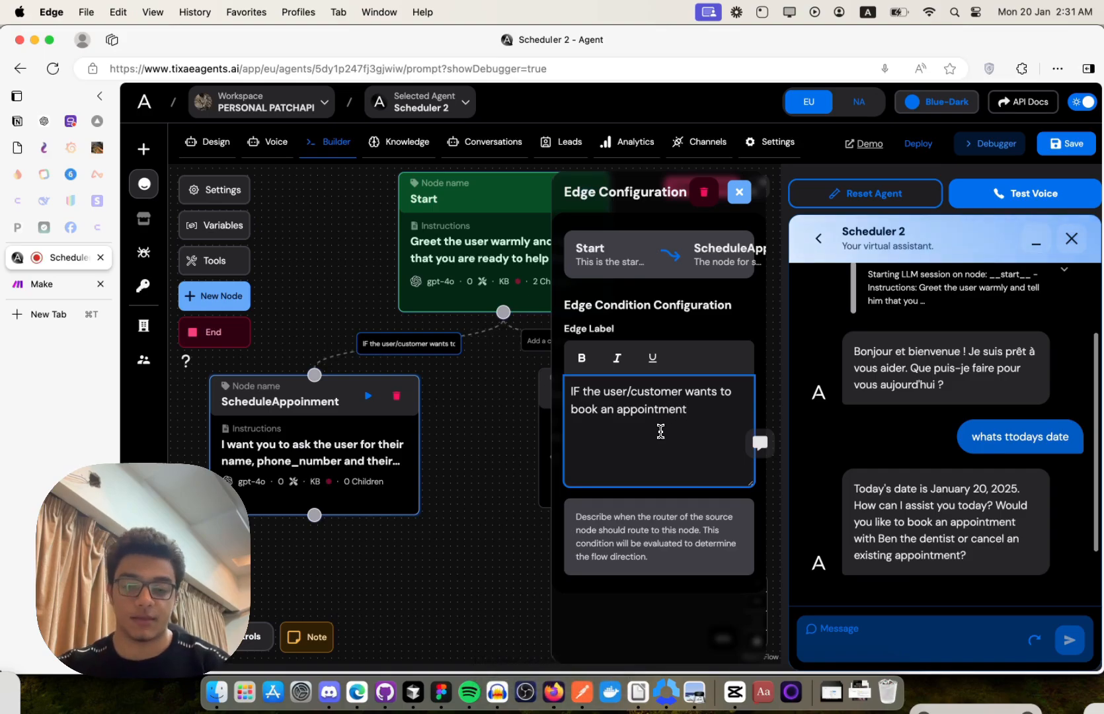
{"action": "type", "text": "."}
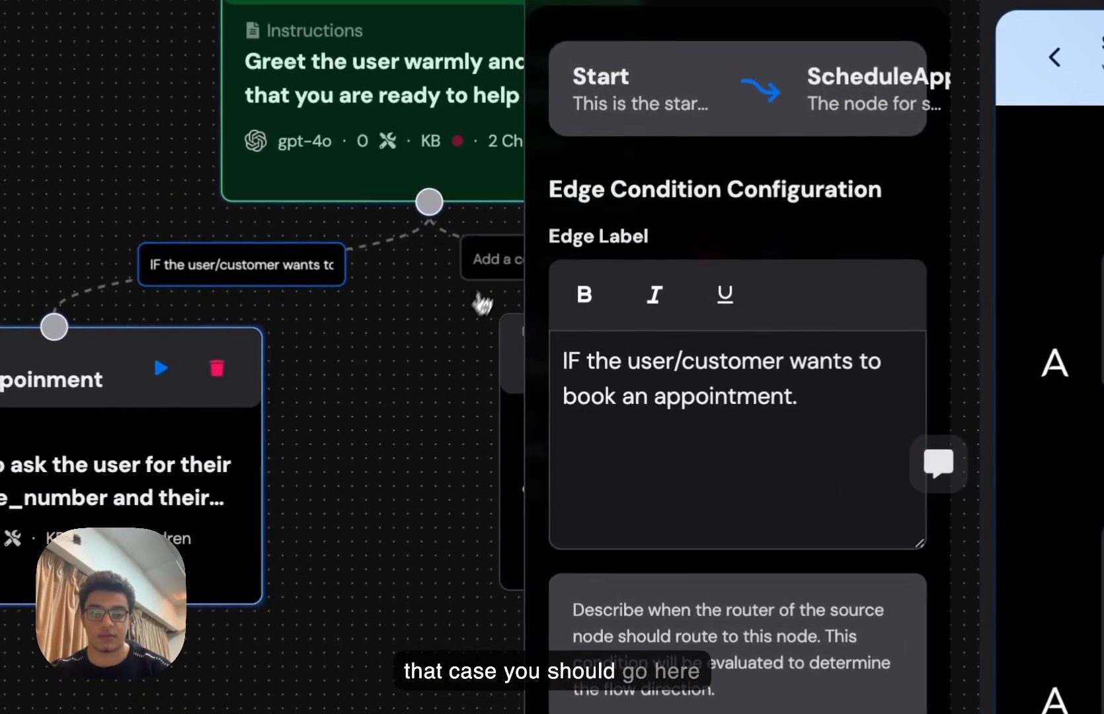
- Label the Node o84HX branch 'If the customer wants to cancel an appointment' and close the edge settings
{"action": "left_click", "coordinate": [499, 269]}
{"action": "left_click", "coordinate": [702, 460]}
{"action": "type", "text": "If the cu"}
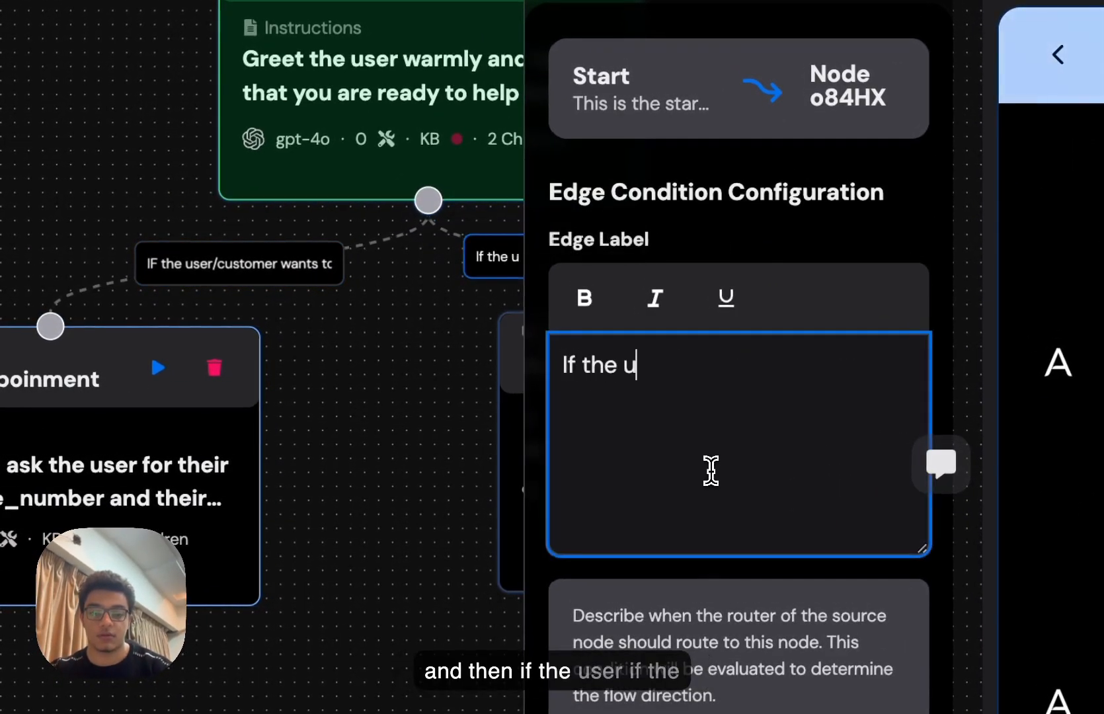
{"action": "key", "text": "BackSpace"}
{"action": "type", "text": "customer wa"}
{"action": "type", "text": "nts to cancel an a"}
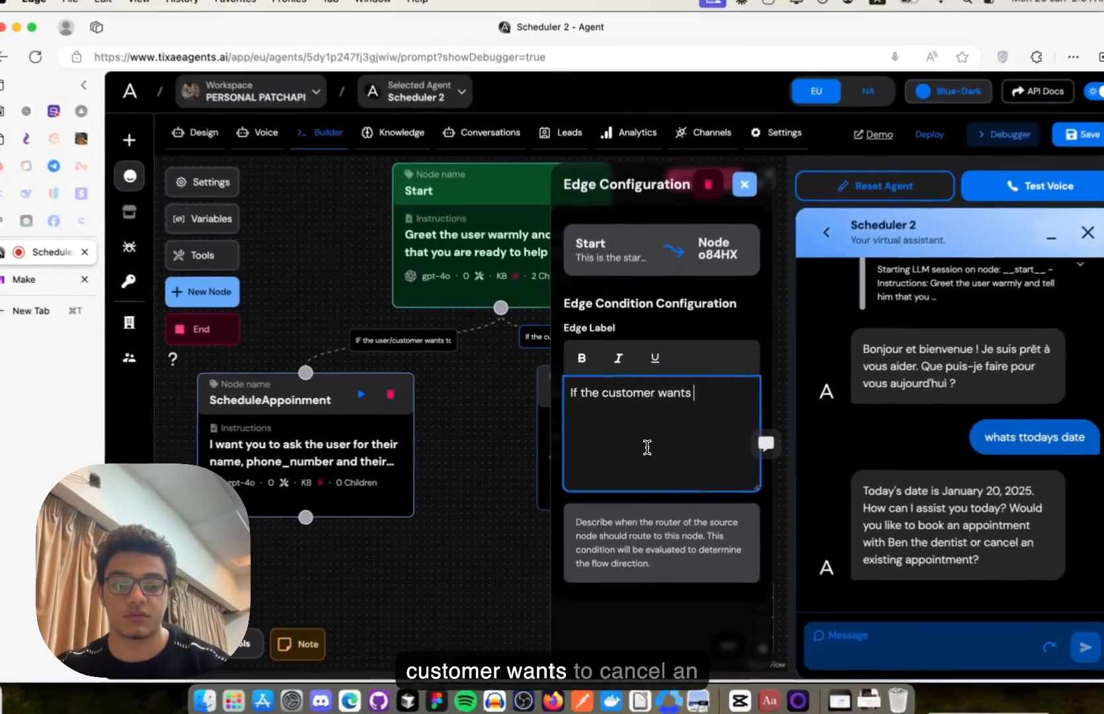
{"action": "type", "text": "ppointement."}
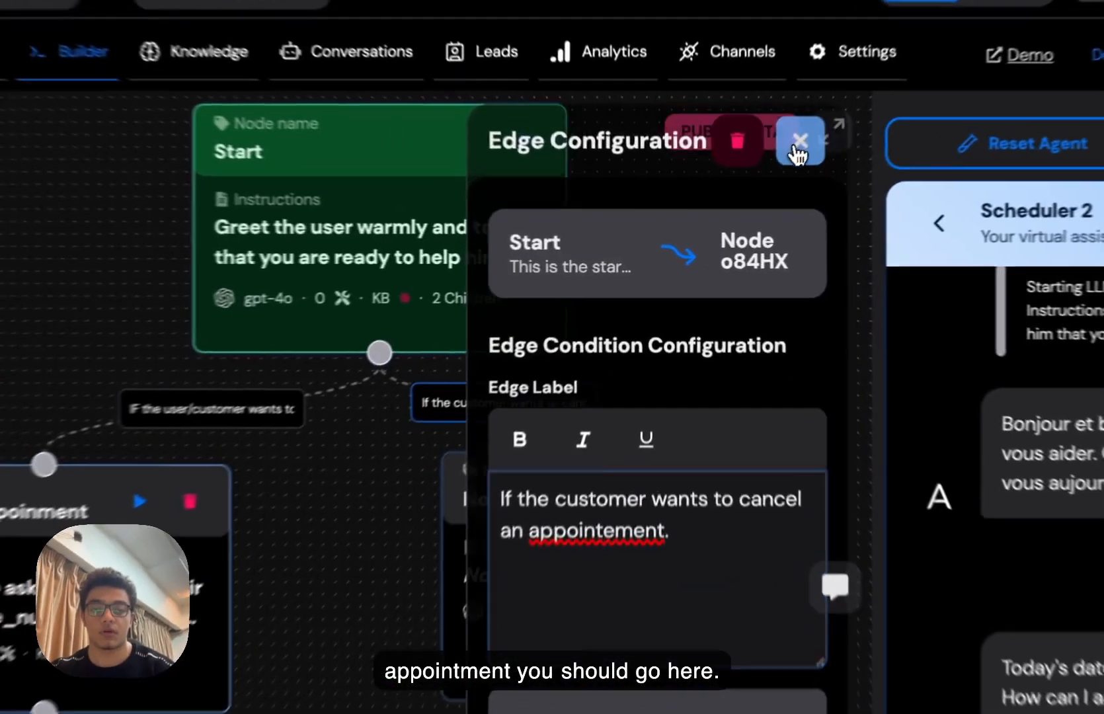
{"action": "left_click", "coordinate": [739, 192]}
- Rename Node o84HX to CancelAppointment, described as the node for cancelling appointments
{"action": "left_click_drag", "start_coordinate": [547, 546], "coordinate": [562, 581]}
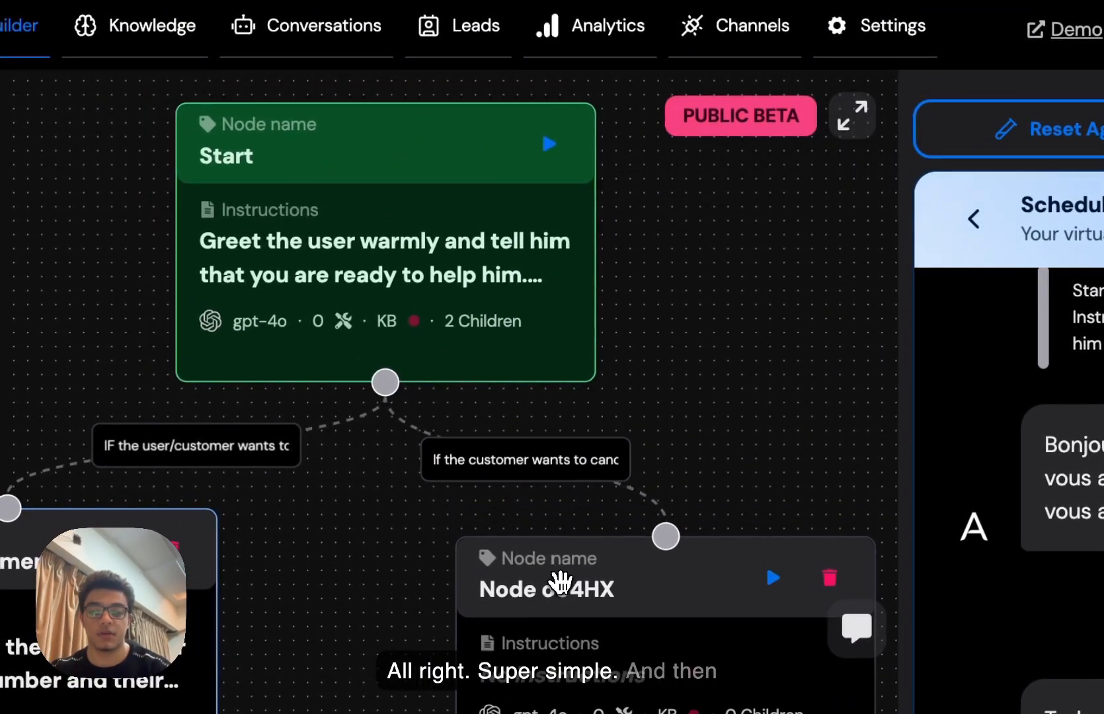
{"action": "left_click", "coordinate": [711, 566]}
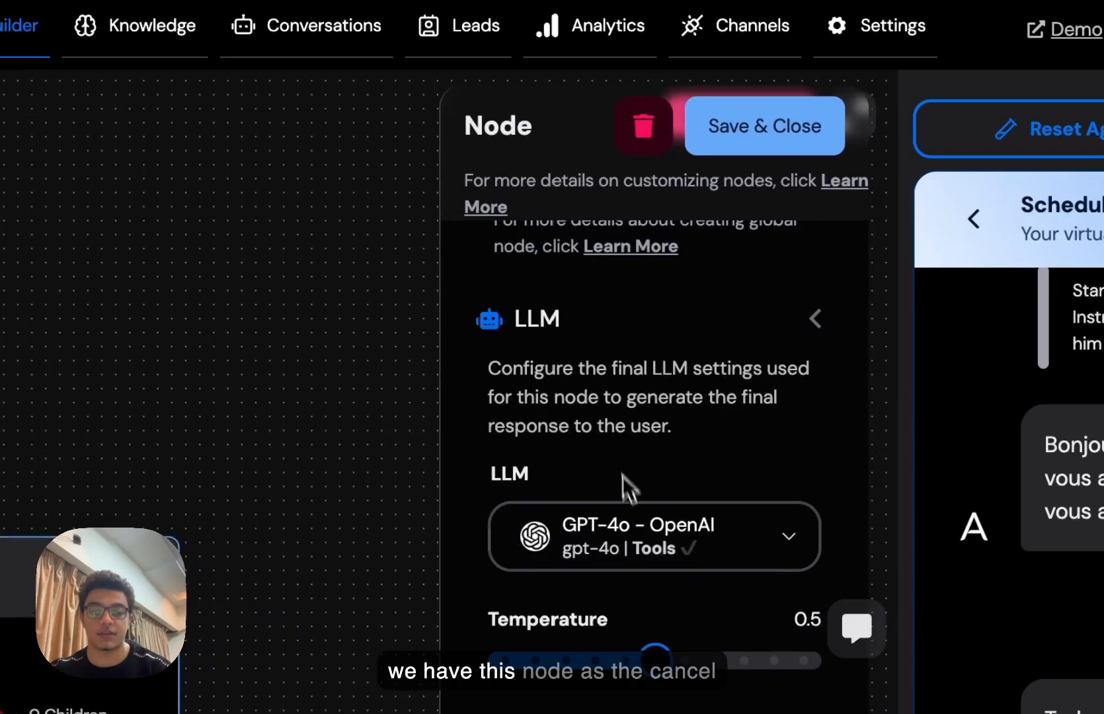
{"action": "key", "text": "ctrl+a"}
{"action": "type", "text": "Cancel"}
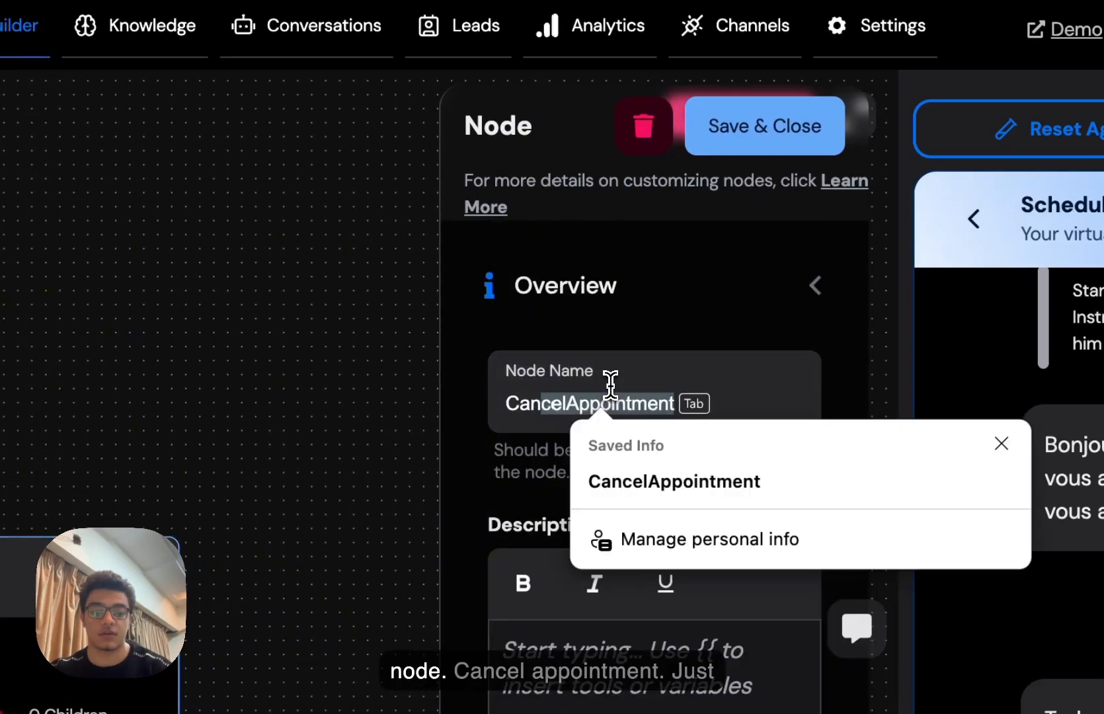
{"action": "key", "text": "Down"}
{"action": "key", "text": "Return"}
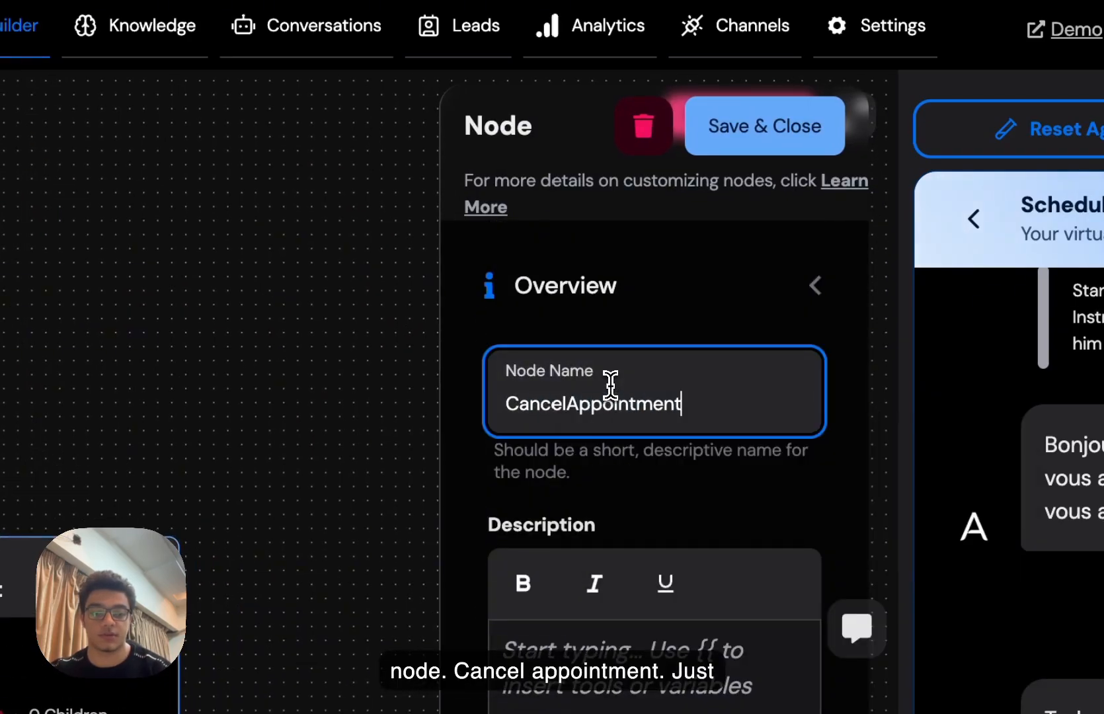
{"action": "left_click", "coordinate": [534, 661]}
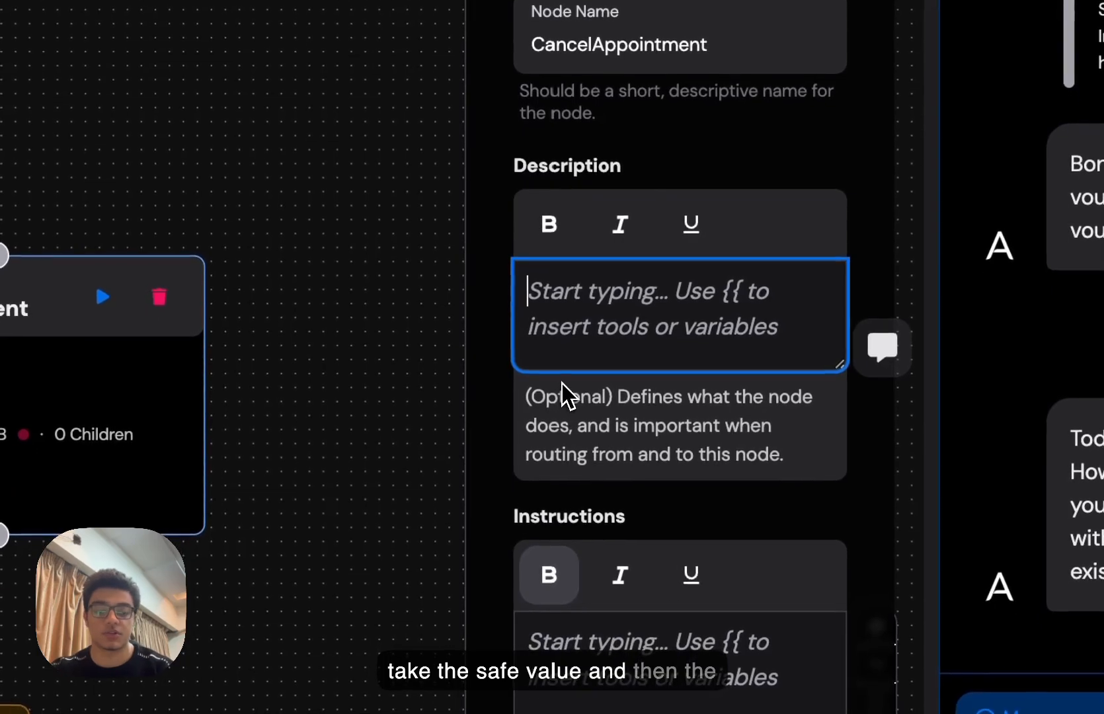
{"action": "type", "text": "The node for canc"}
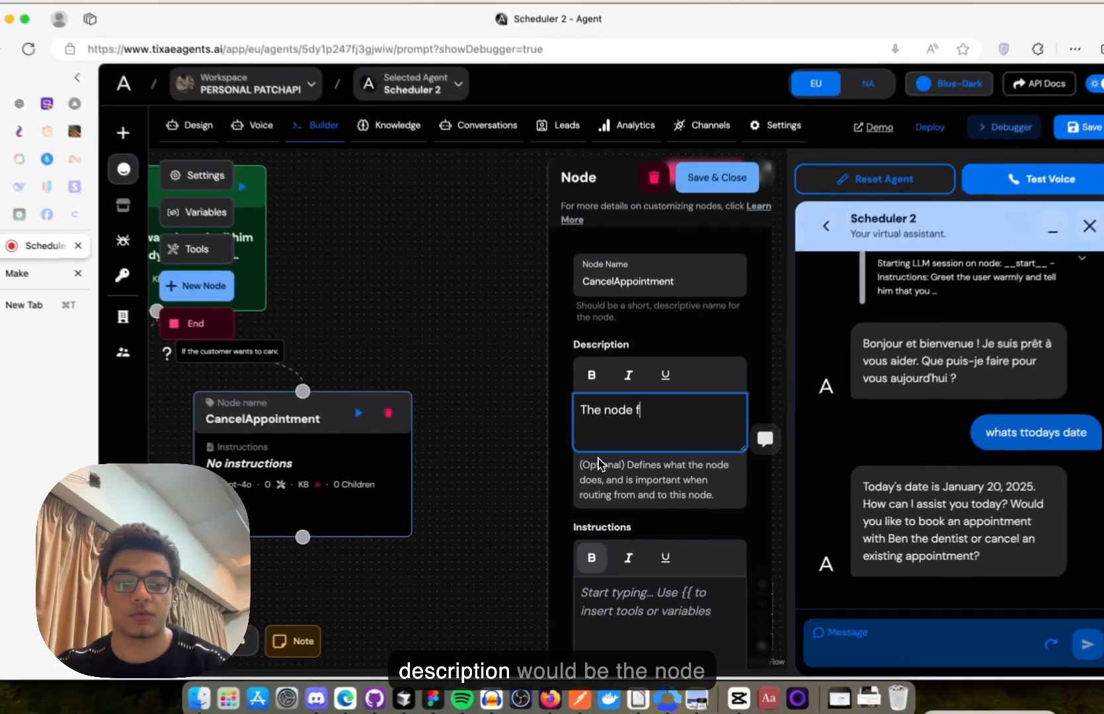
{"action": "type", "text": "elling apo"}
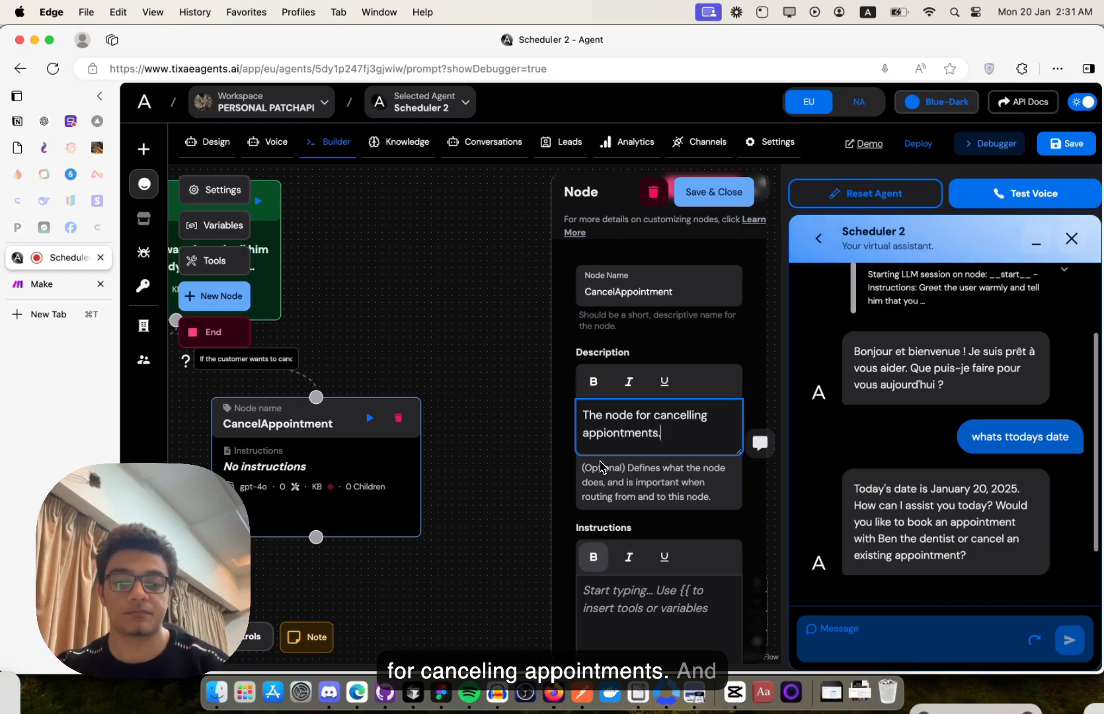
{"action": "scroll", "coordinate": [600, 466], "scroll_direction": "down", "scroll_amount": 3}
- Write instructions: 'Here you will ask the customer for the date that they want to cancel.'
{"action": "left_click", "coordinate": [637, 508]}
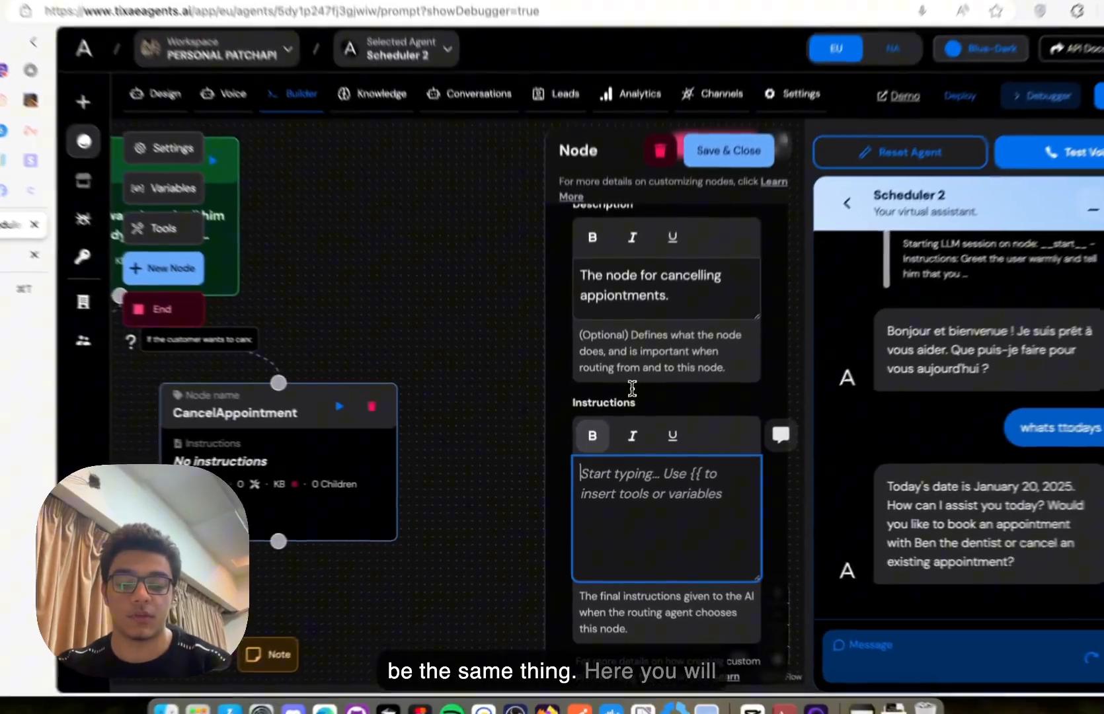
{"action": "type", "text": "Here you wi"}
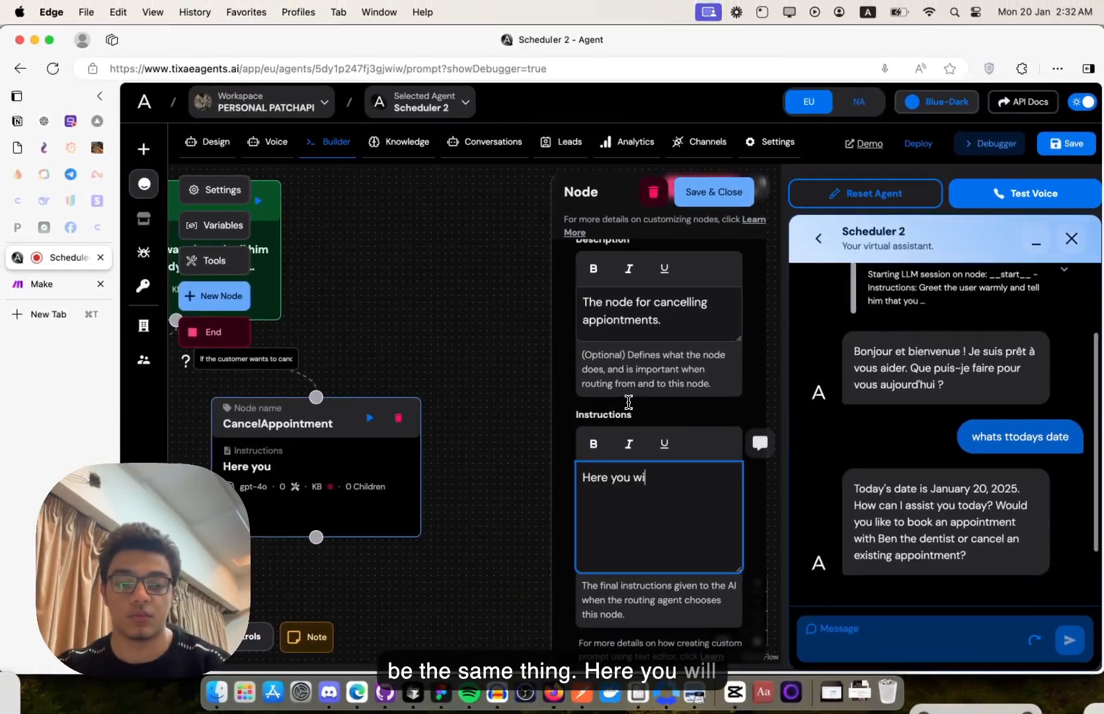
{"action": "type", "text": "ll ask the c"}
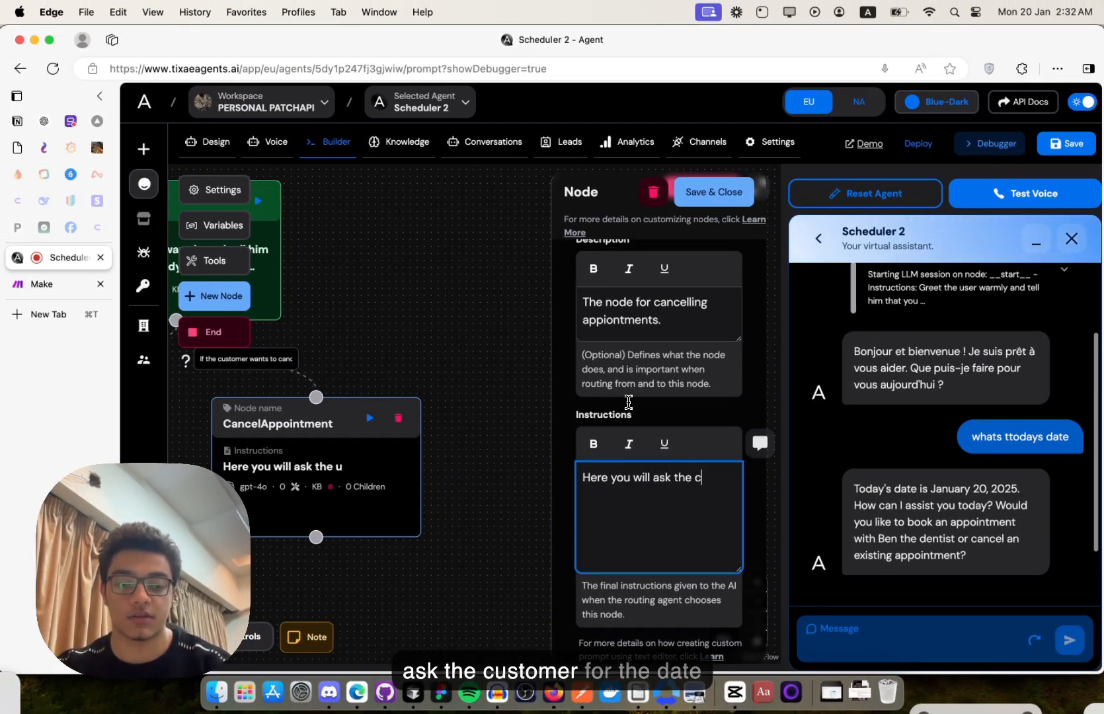
{"action": "type", "text": "ustomer for the d"}
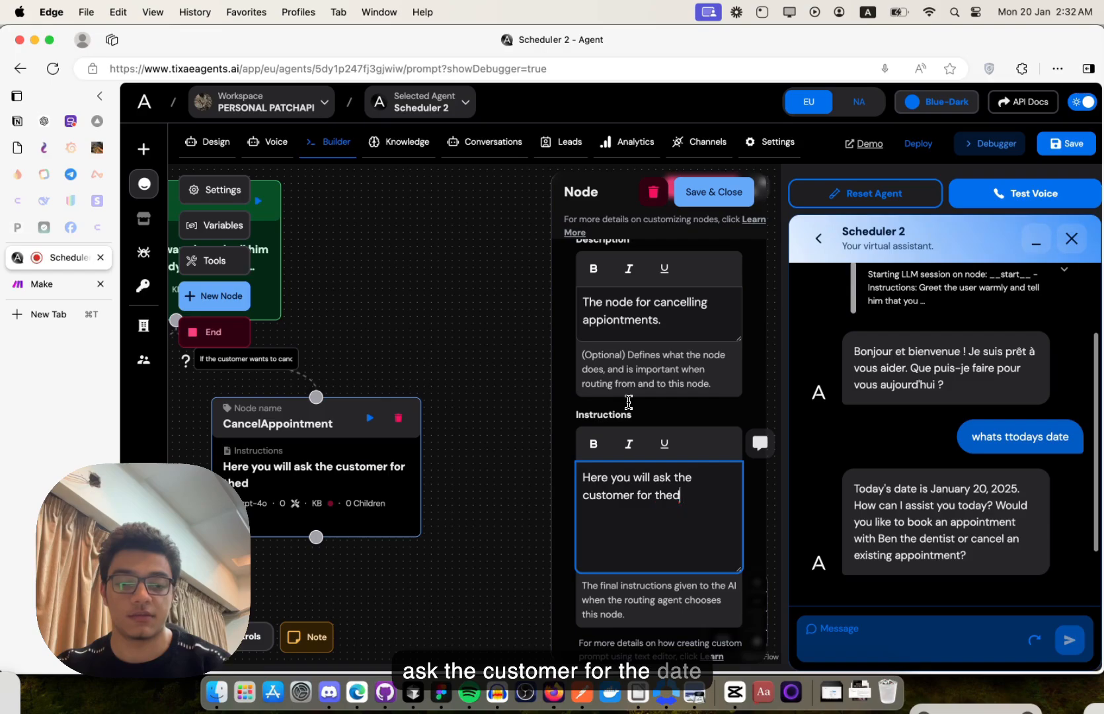
{"action": "key", "text": "BackSpace"}
{"action": "type", "text": "date the"}
{"action": "key", "text": "BackSpace"}
{"action": "type", "text": "at t"}
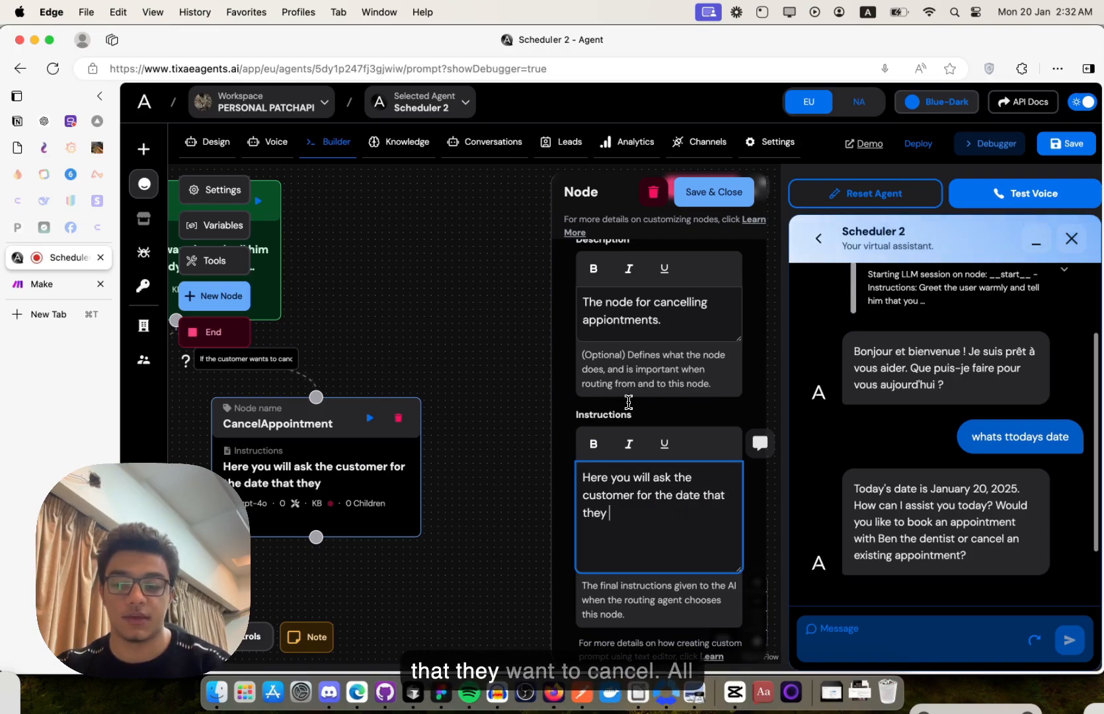
{"action": "type", "text": "hey "}
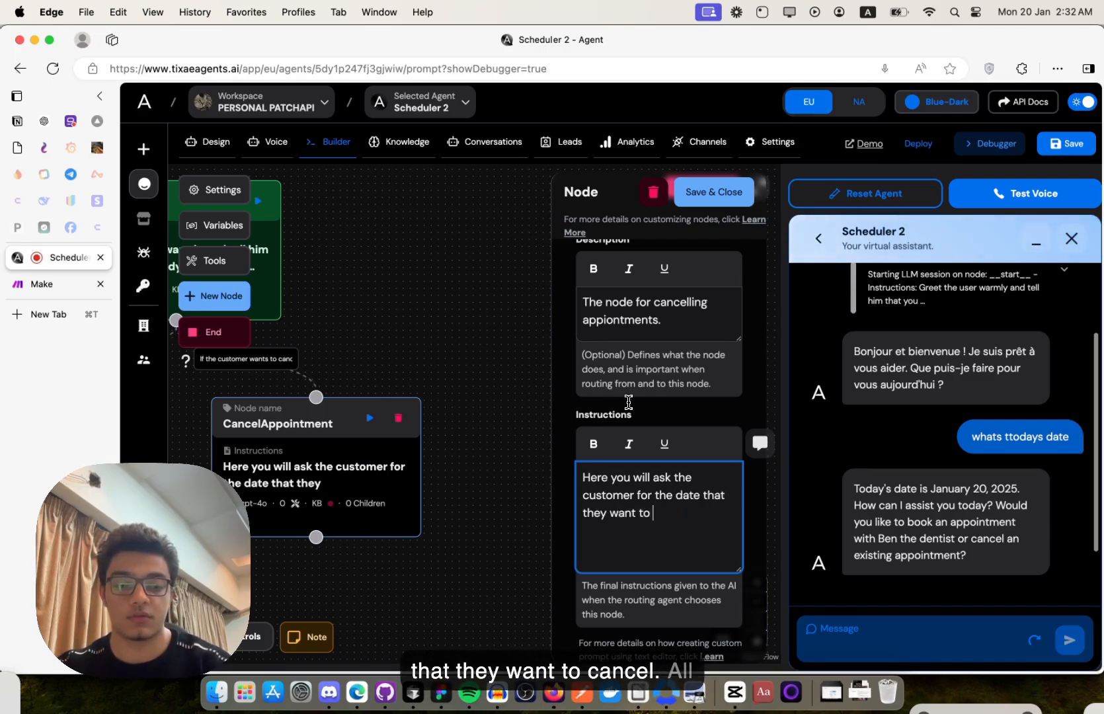
{"action": "type", "text": "want to cancel."}
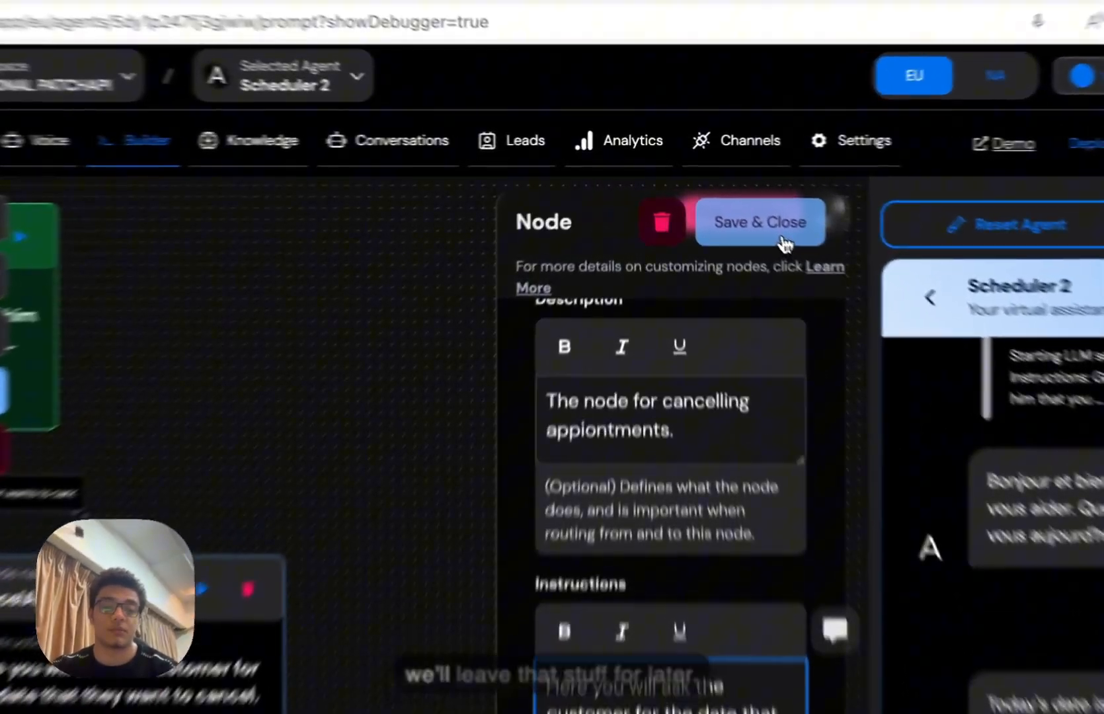
- Save CancelAppointment and line it up level with the ScheduleAppoinment node
{"action": "left_click", "coordinate": [727, 202]}
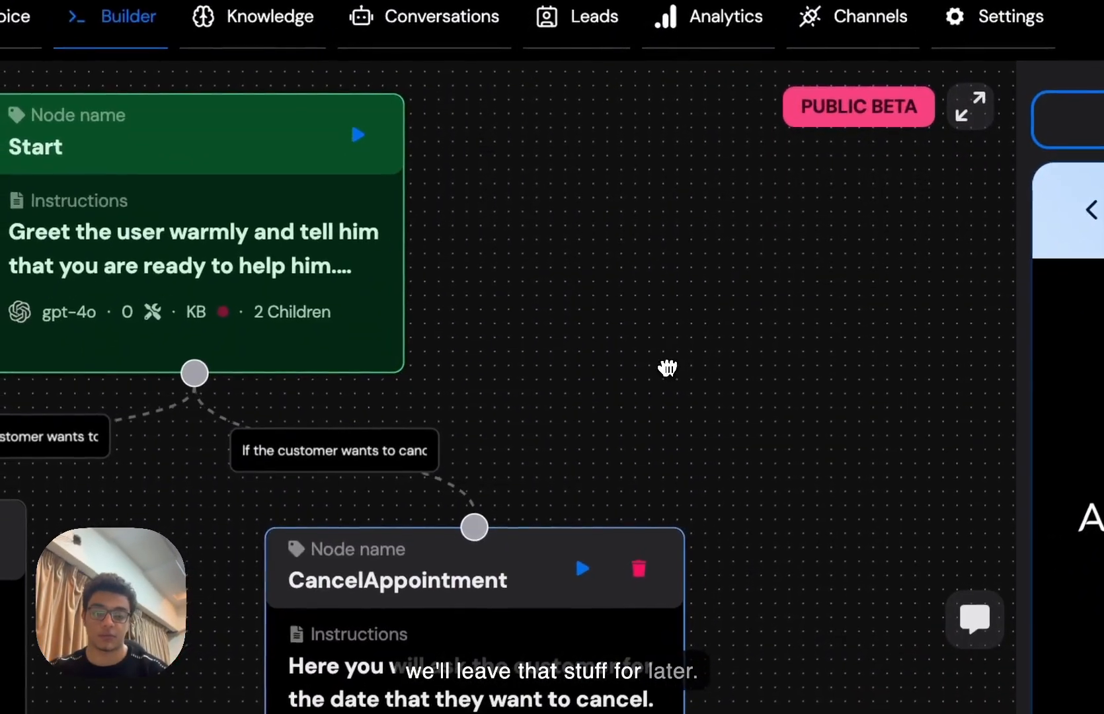
{"action": "left_click_drag", "start_coordinate": [668, 367], "coordinate": [869, 367]}
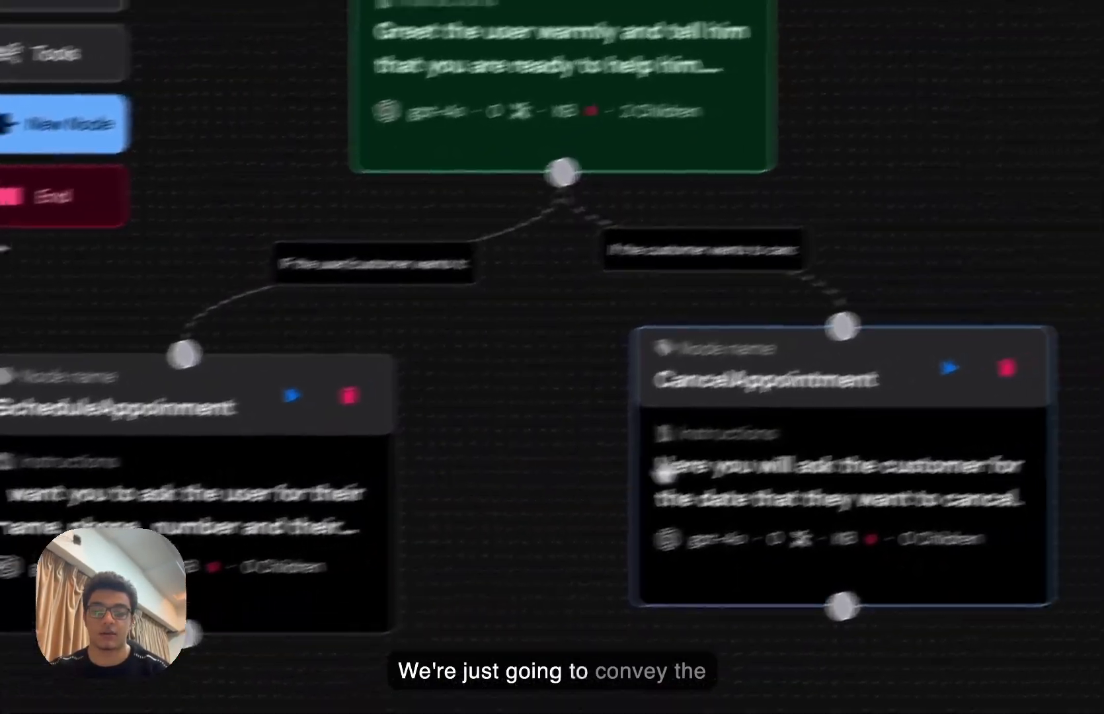
{"action": "left_click_drag", "start_coordinate": [773, 471], "coordinate": [788, 492]}
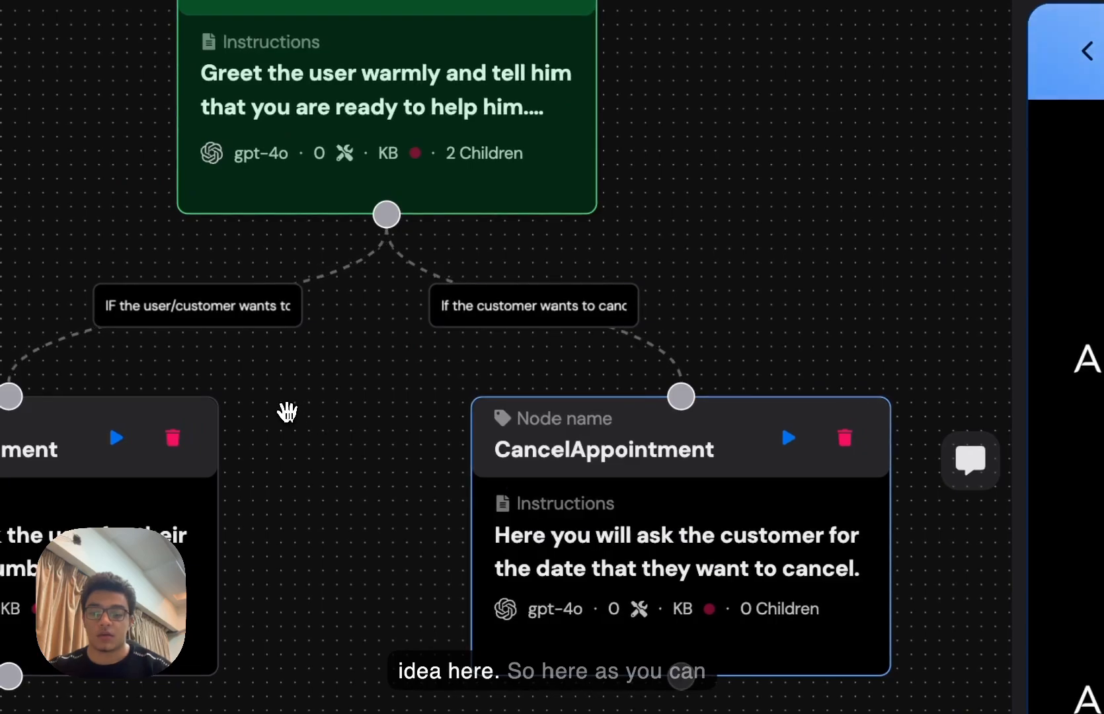
{"action": "left_click_drag", "start_coordinate": [286, 412], "coordinate": [407, 412]}
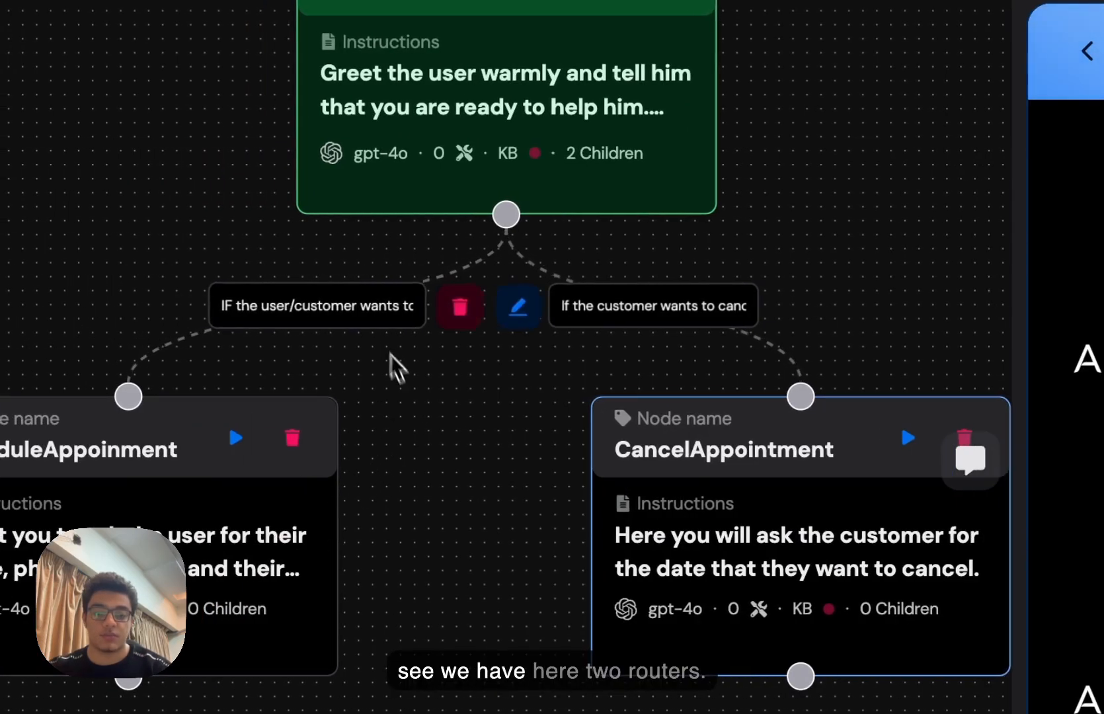
- Show the Start node's settings and close the test chat, centring the flow
{"action": "left_click", "coordinate": [552, 117]}
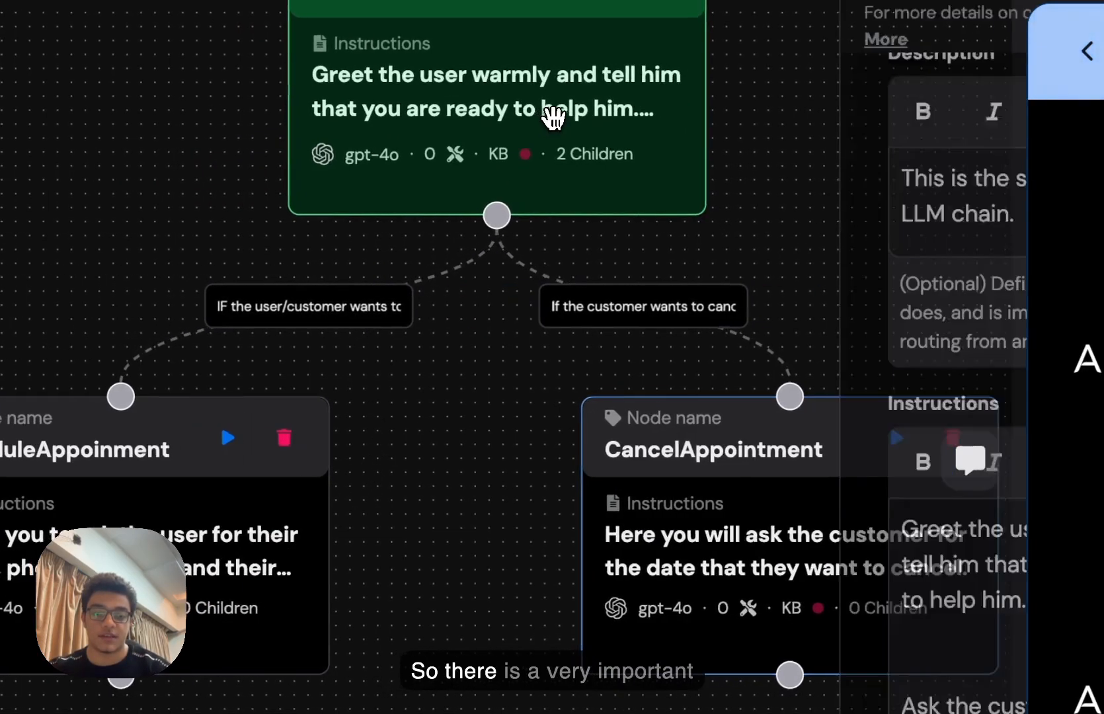
{"action": "scroll", "coordinate": [739, 389], "scroll_direction": "down", "scroll_amount": 5}
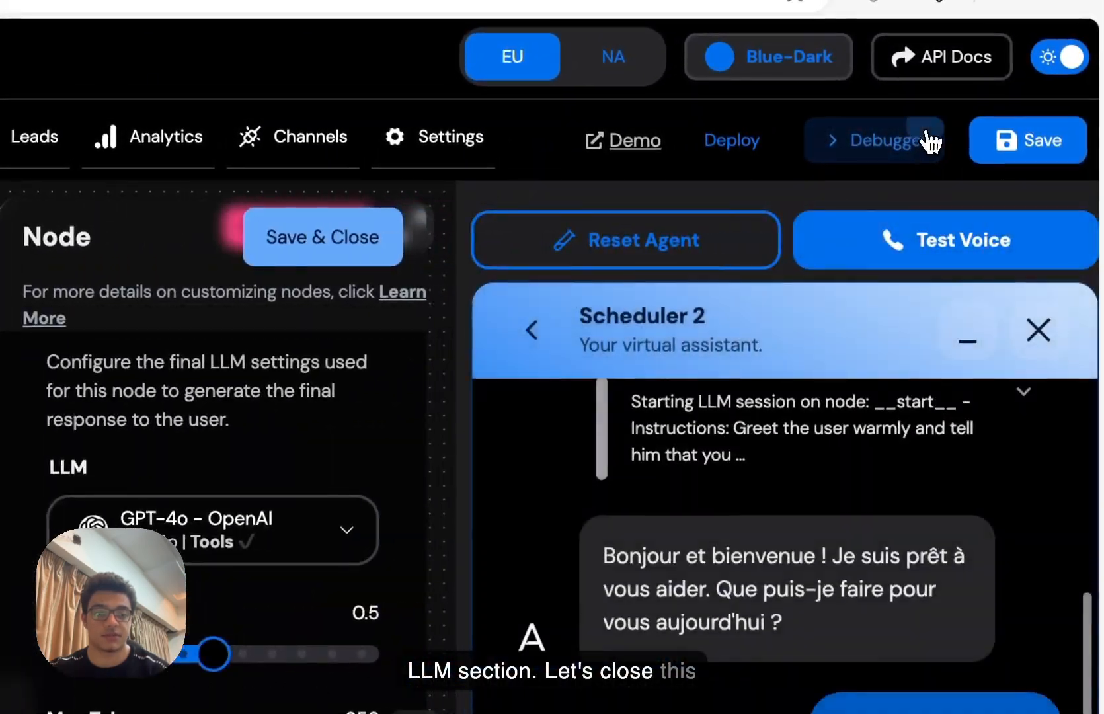
{"action": "left_click", "coordinate": [930, 140]}
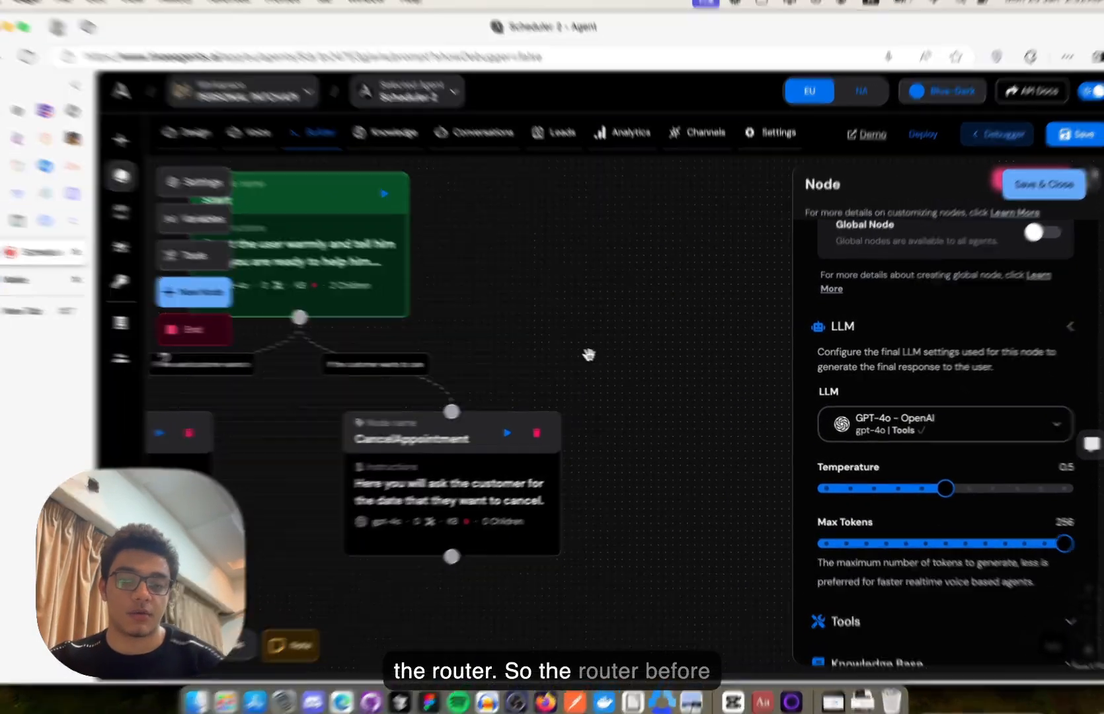
{"action": "left_click_drag", "start_coordinate": [588, 355], "coordinate": [730, 399]}
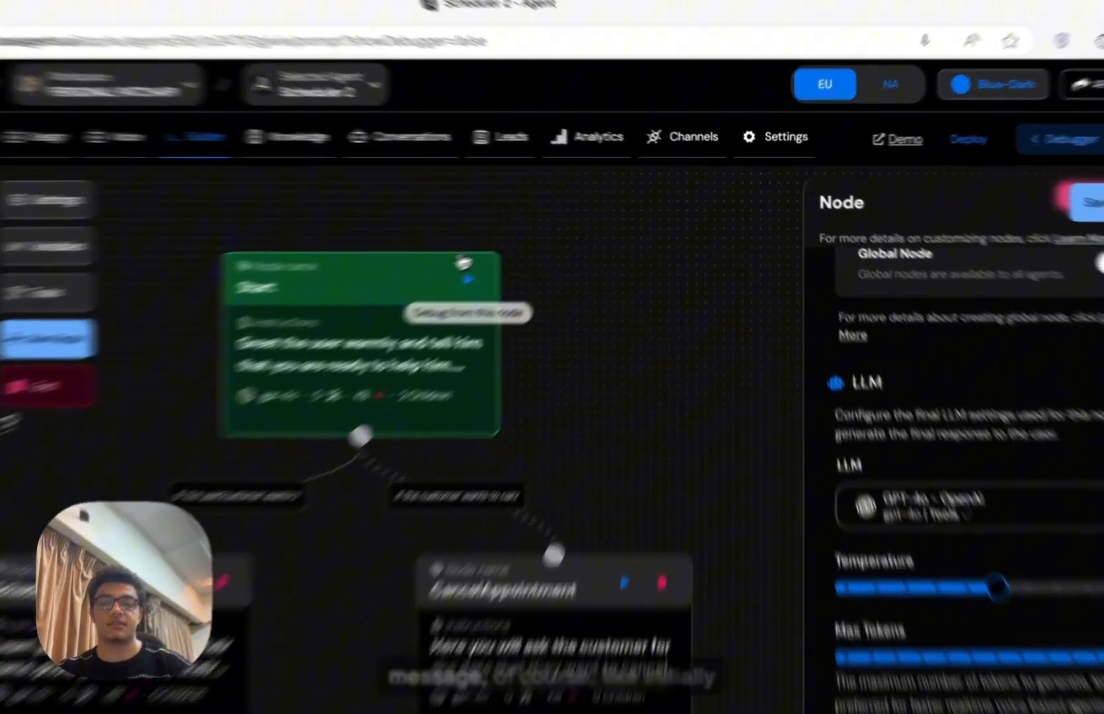
- Start a fresh test chat, ask the agent's name, then request booking an appointment
{"action": "left_click", "coordinate": [536, 250]}
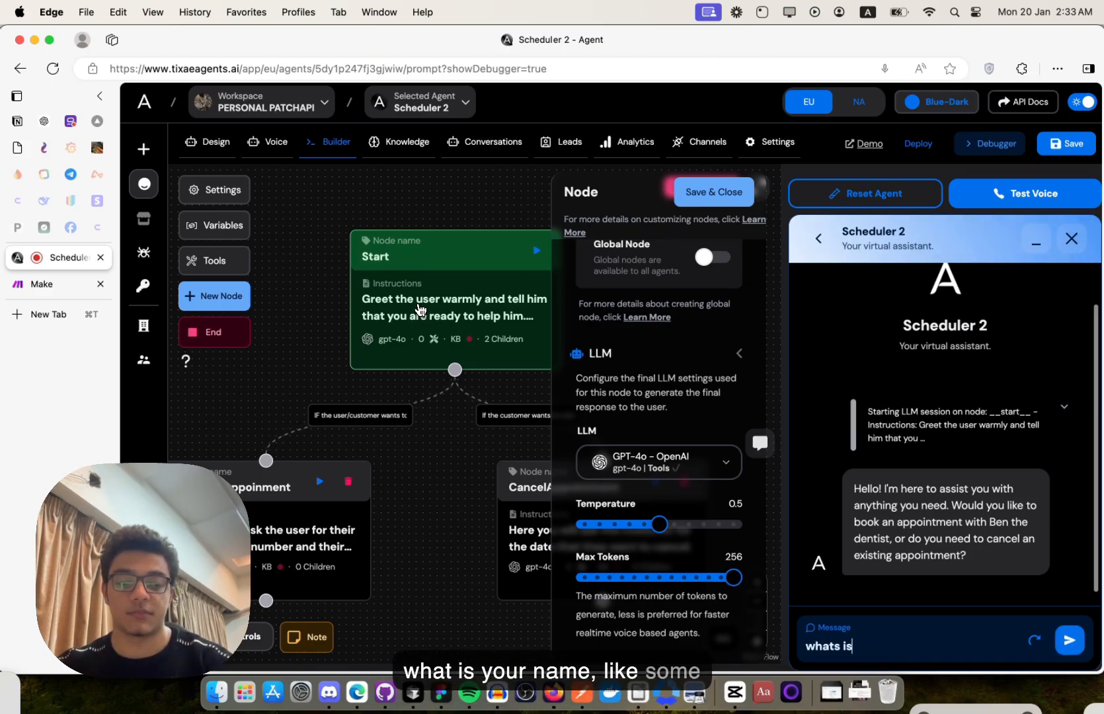
{"action": "type", "text": "your name?"}
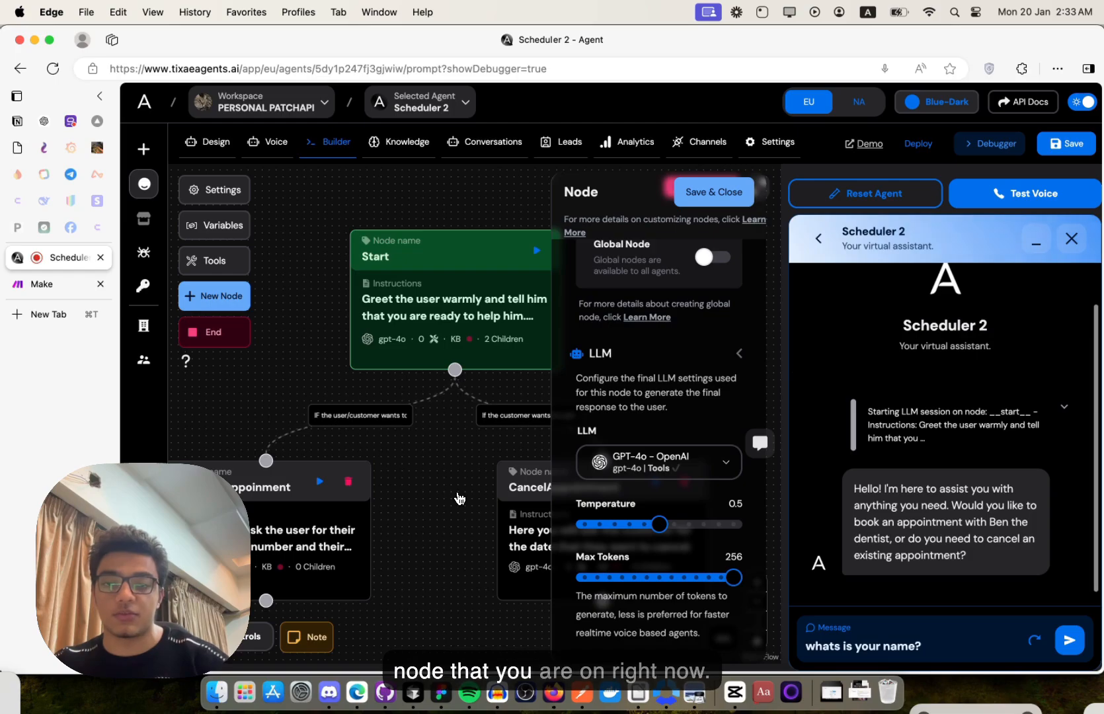
{"action": "key", "text": "Return"}
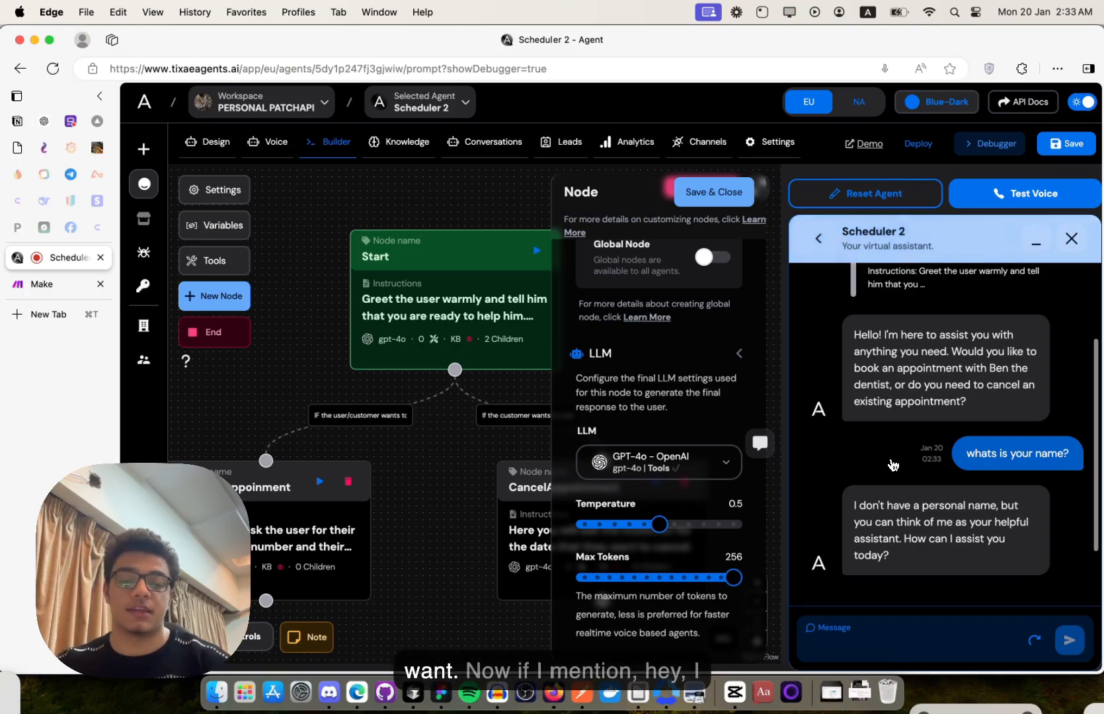
{"action": "type", "text": "he"}
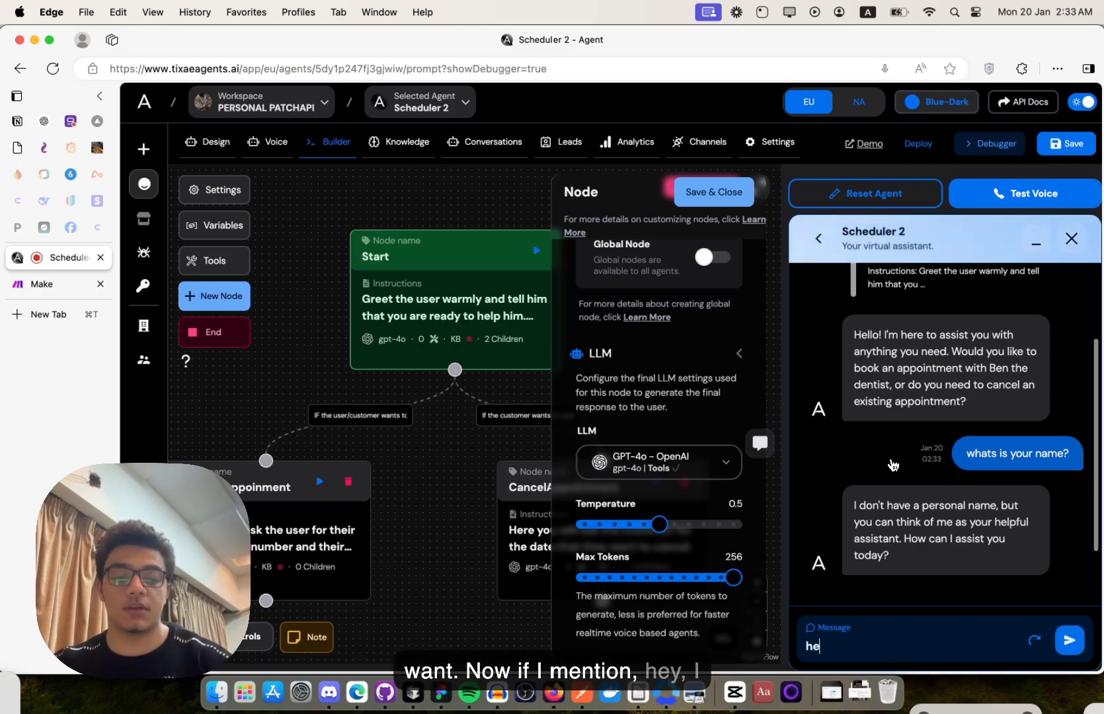
{"action": "type", "text": "y i want to "}
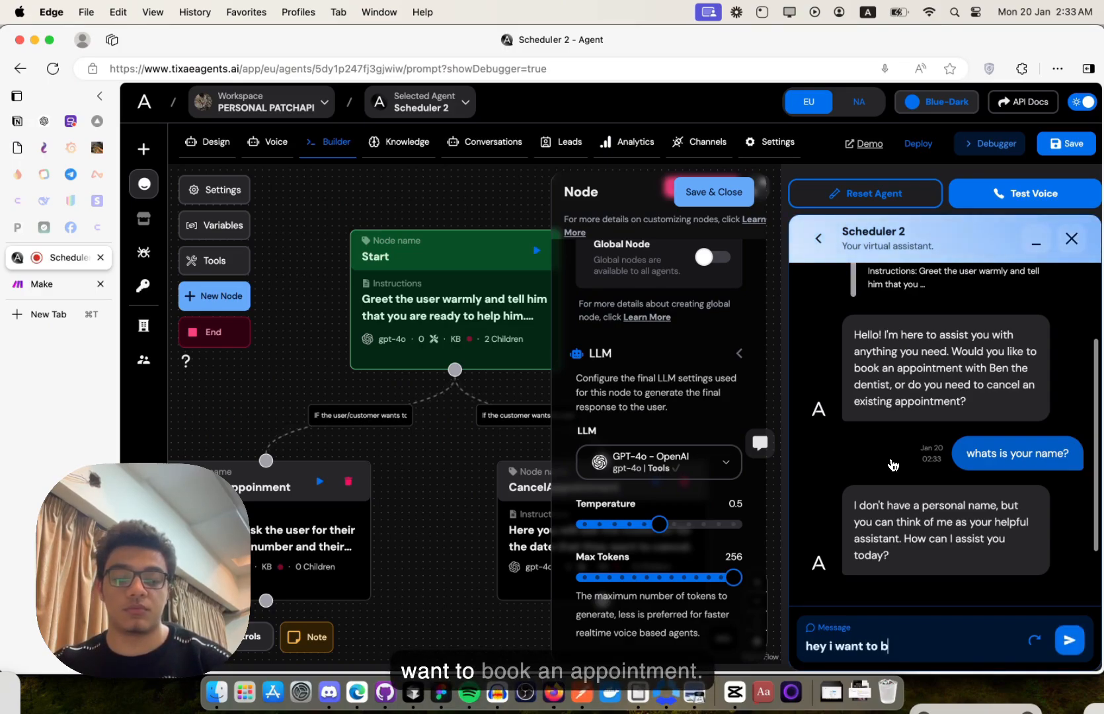
{"action": "type", "text": "book an appointment"}
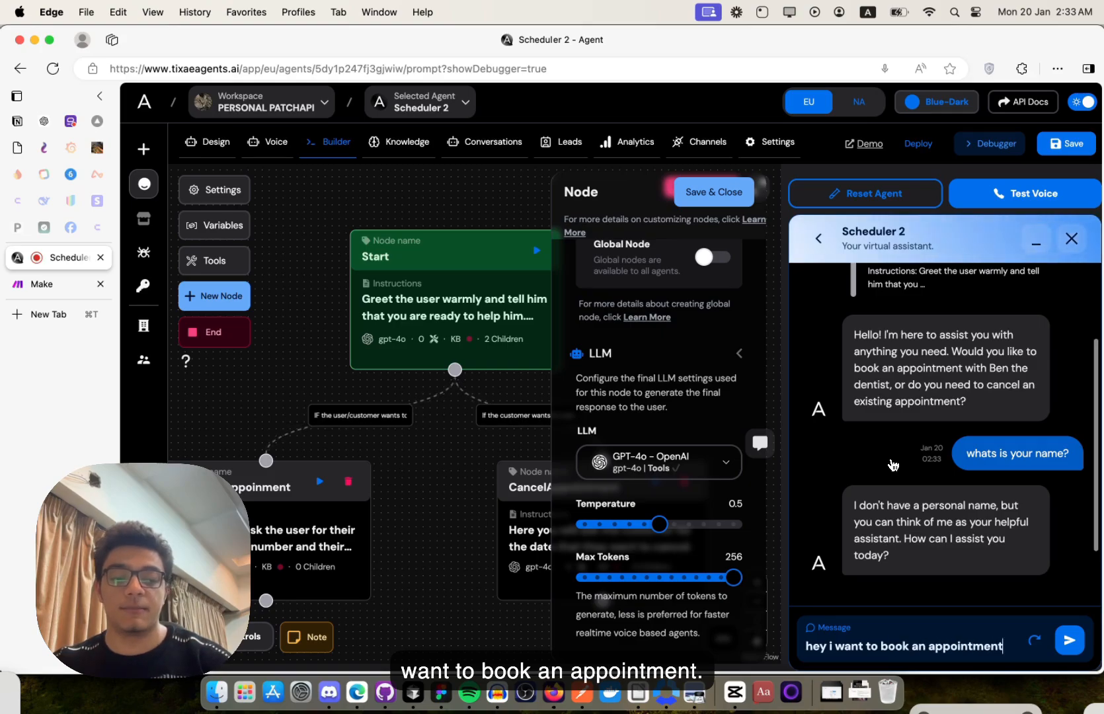
{"action": "key", "text": "Return"}
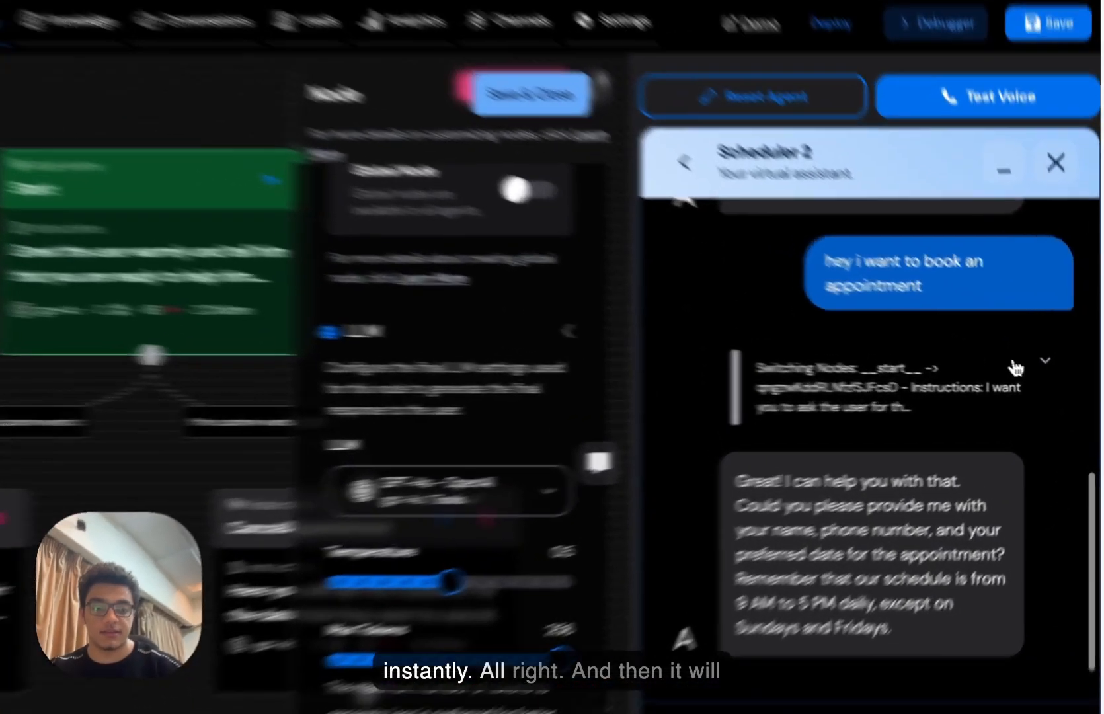
- Expand the Switching Nodes note to read the scheduling instructions, then review the Start node
{"action": "left_click", "coordinate": [1055, 365]}
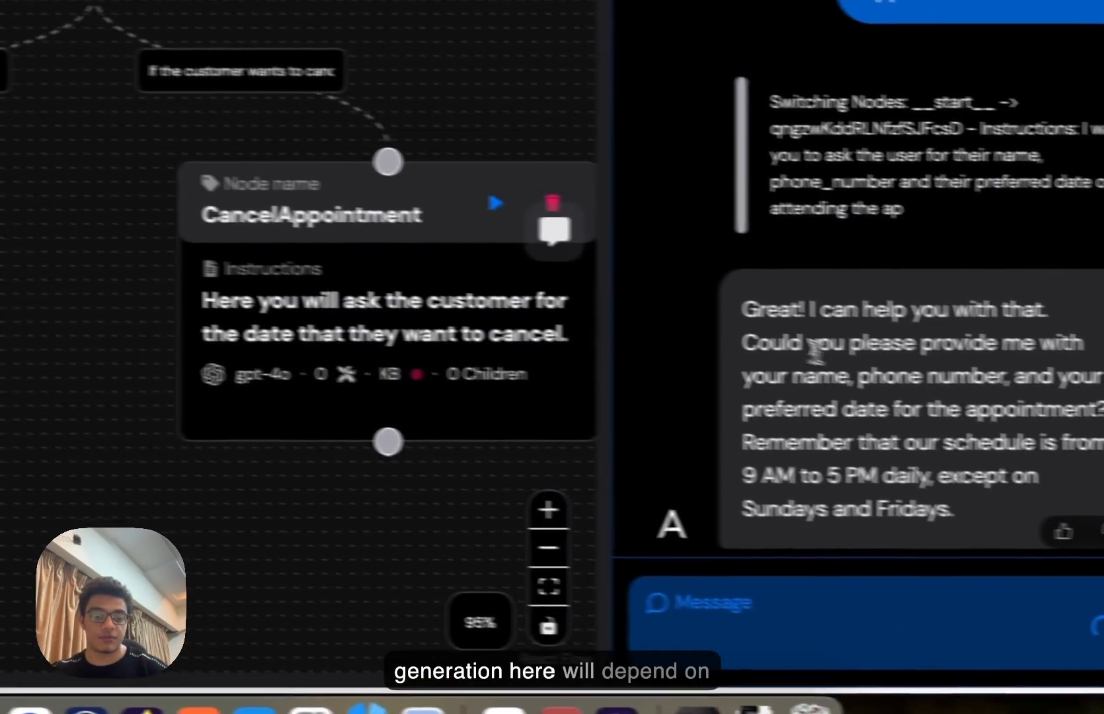
{"action": "left_click_drag", "start_coordinate": [804, 347], "coordinate": [779, 550]}
{"action": "left_click", "coordinate": [771, 544]}
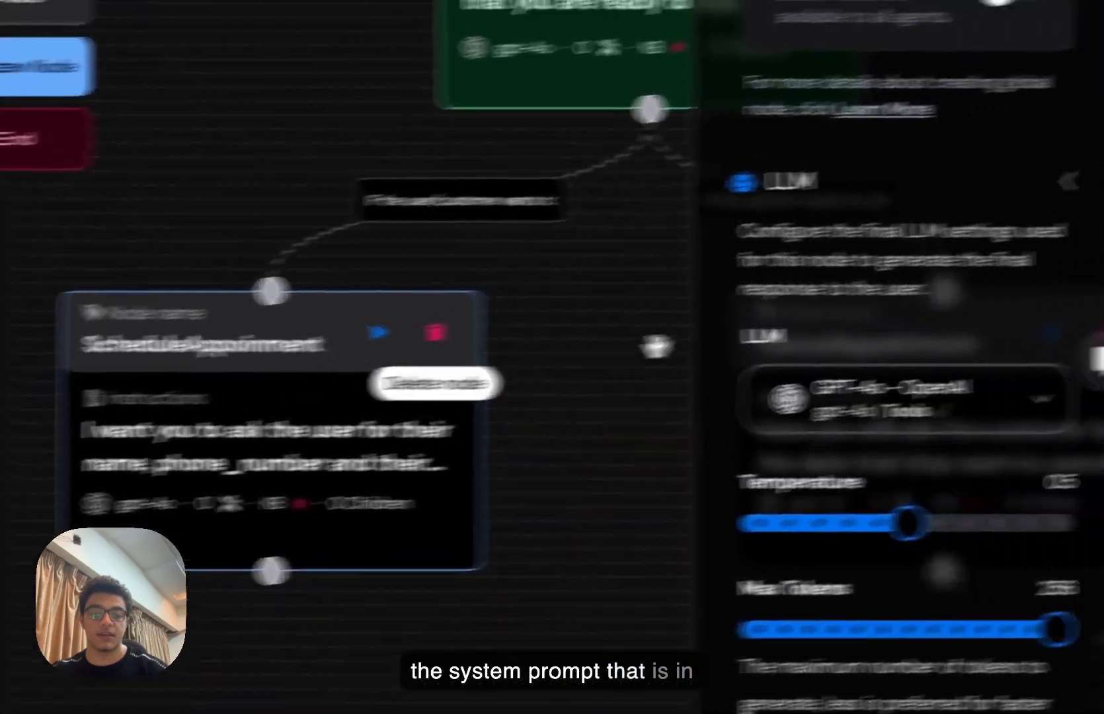
{"action": "scroll", "coordinate": [887, 329], "scroll_direction": "up", "scroll_amount": 10}
{"action": "scroll", "coordinate": [886, 328], "scroll_direction": "down", "scroll_amount": 1}
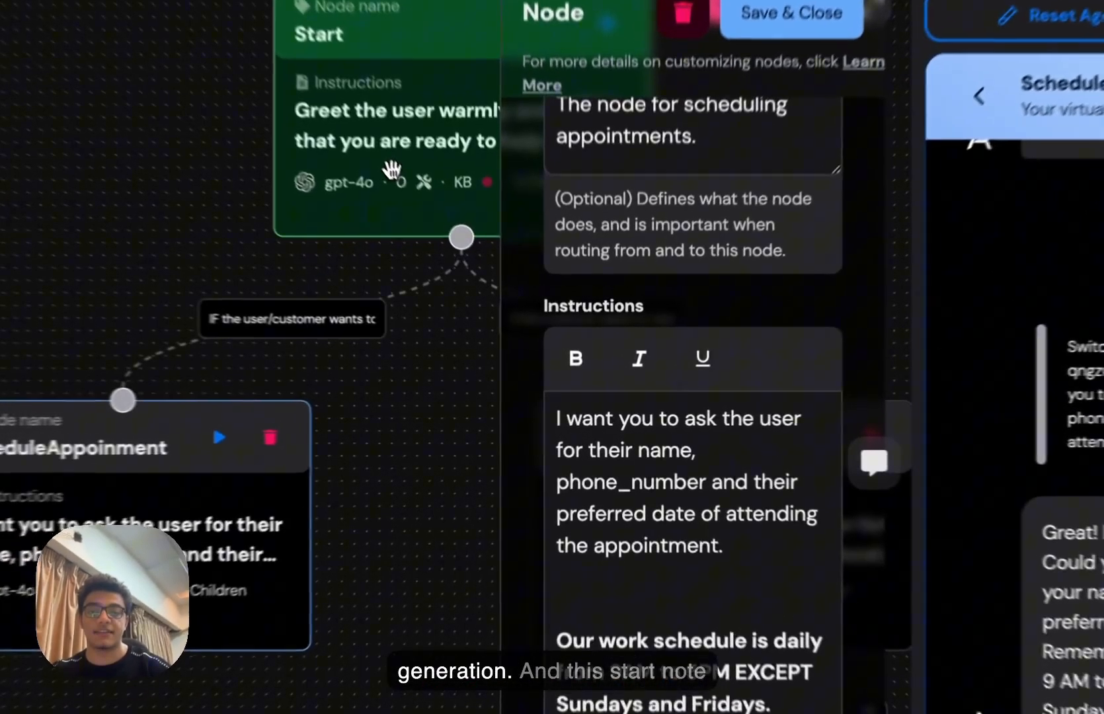
{"action": "left_click", "coordinate": [489, 282]}
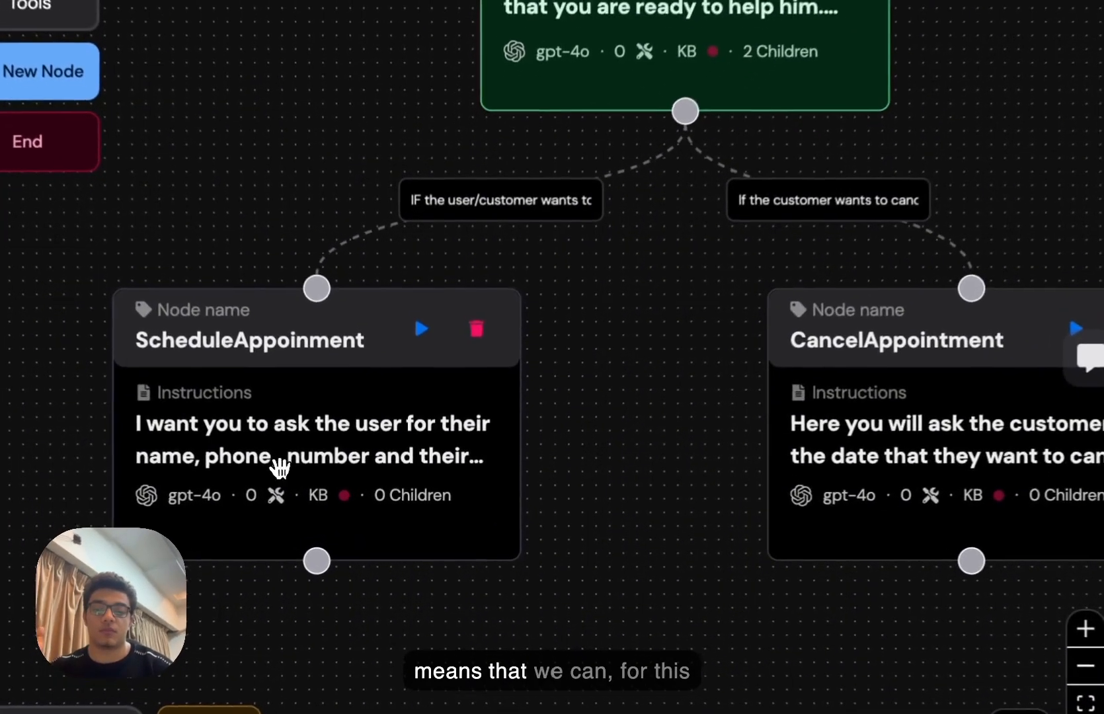
- Switch the ScheduleAppoinment node's LLM to Deepseek V3 Chat and lower temperature from 0.5 to 0.3
{"action": "left_click", "coordinate": [343, 494]}
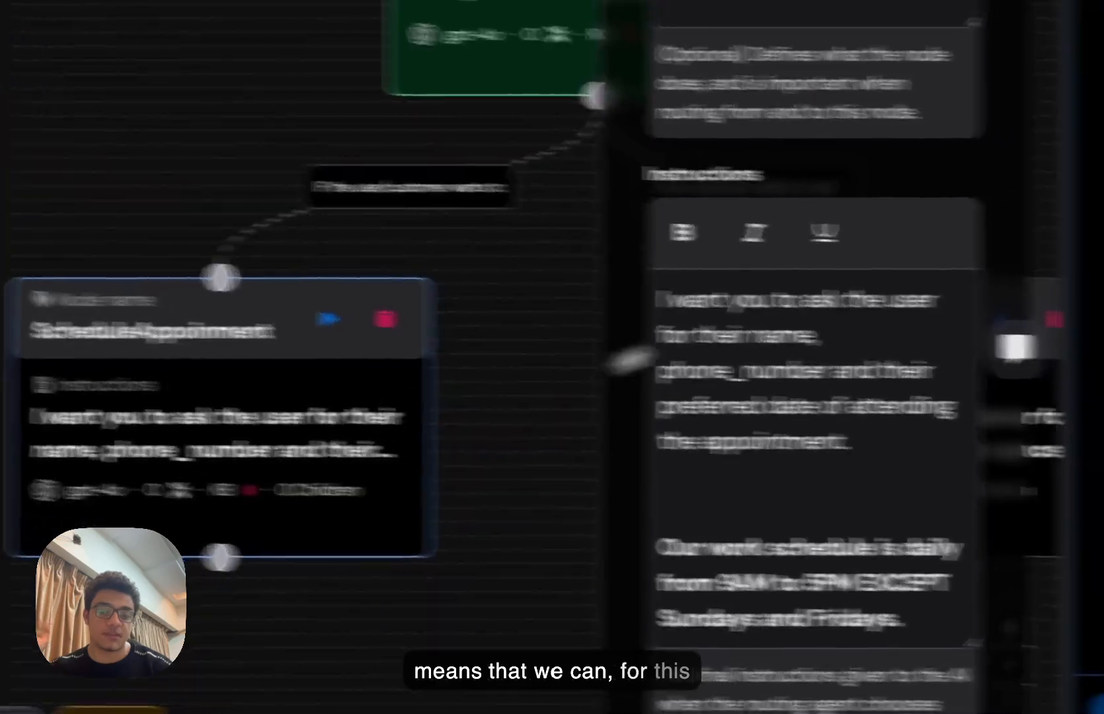
{"action": "scroll", "coordinate": [813, 502], "scroll_direction": "down", "scroll_amount": 5}
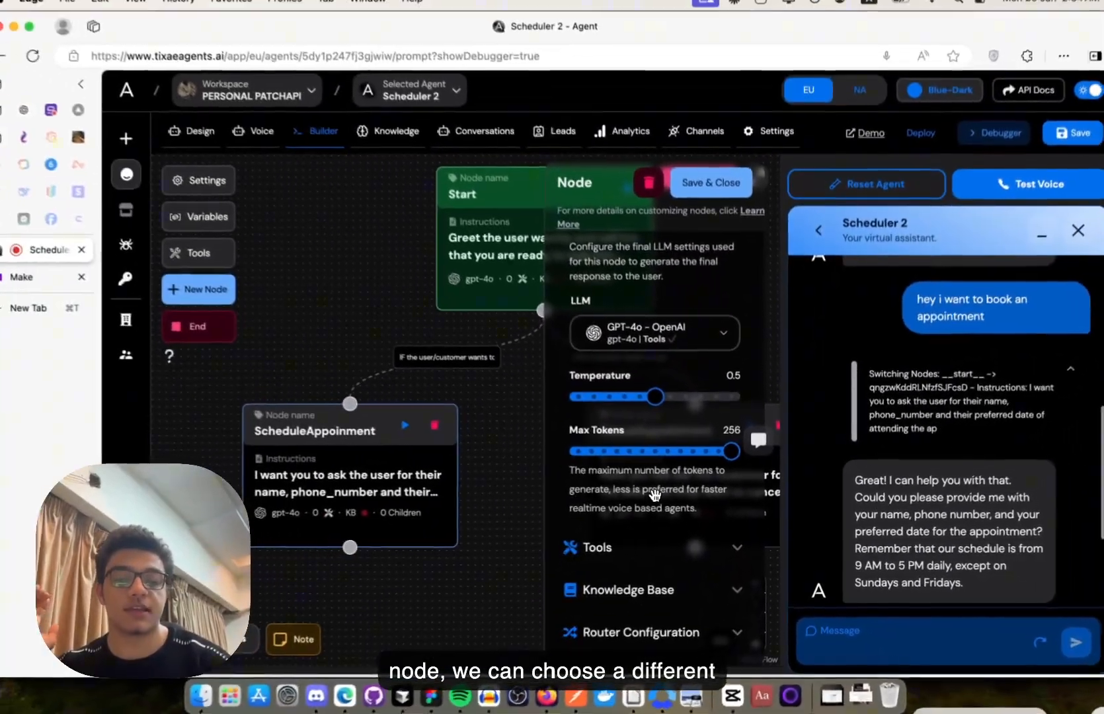
{"action": "scroll", "coordinate": [617, 481], "scroll_direction": "up", "scroll_amount": 2}
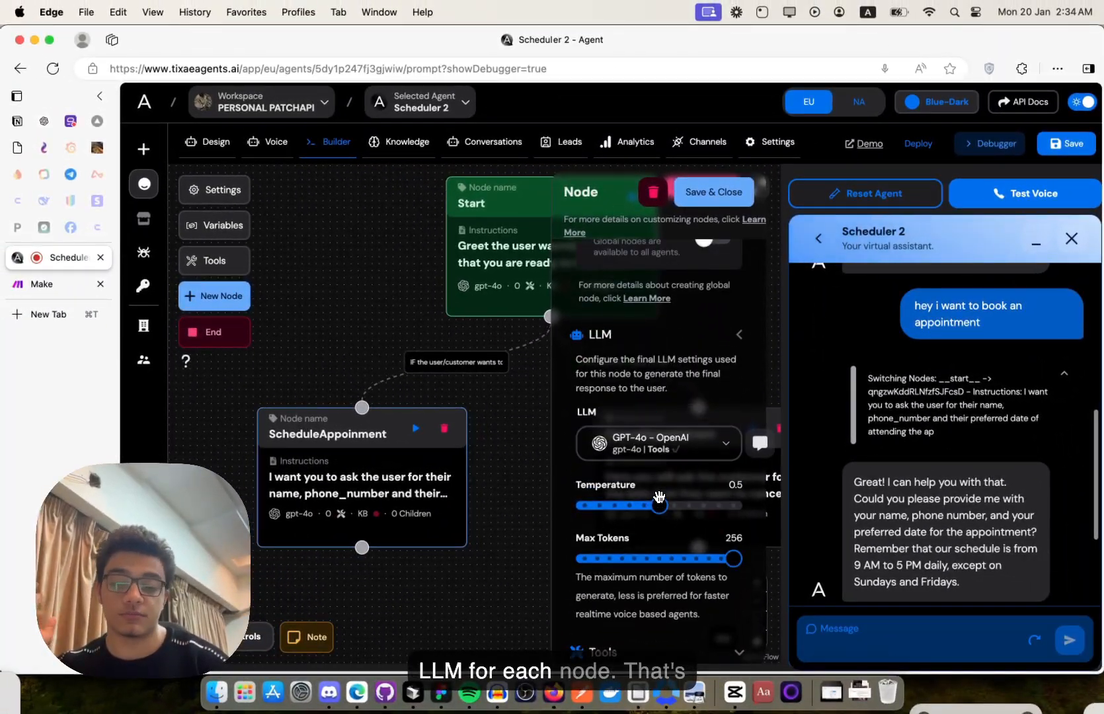
{"action": "left_click", "coordinate": [658, 443]}
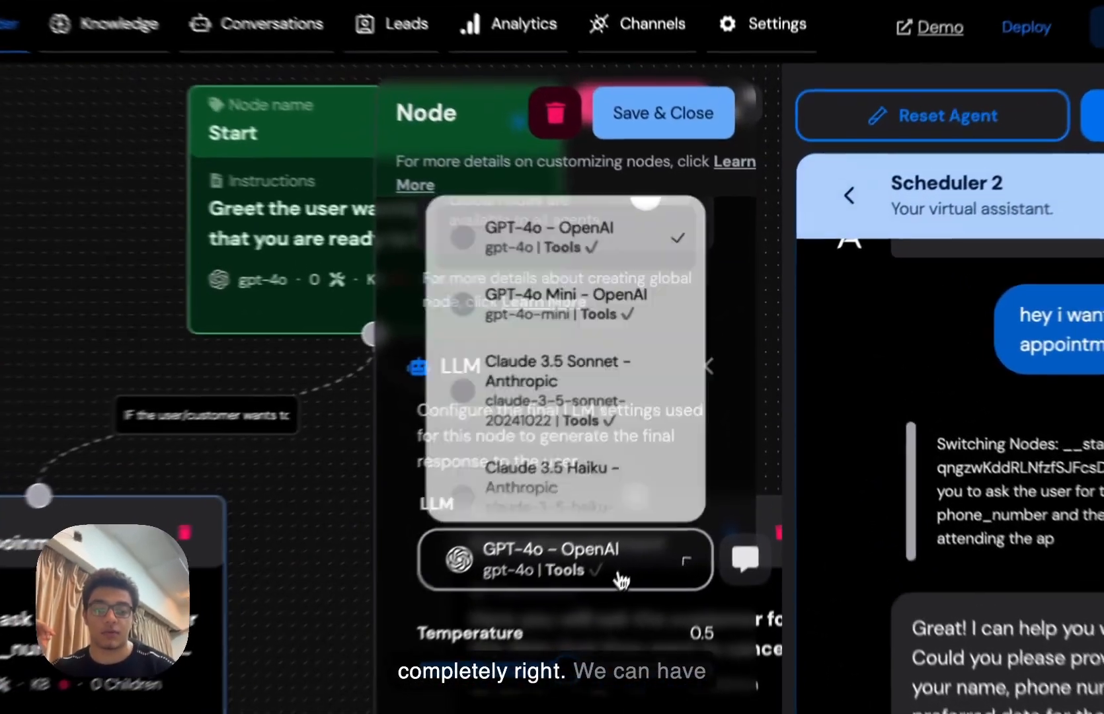
{"action": "scroll", "coordinate": [699, 391], "scroll_direction": "down", "scroll_amount": 2}
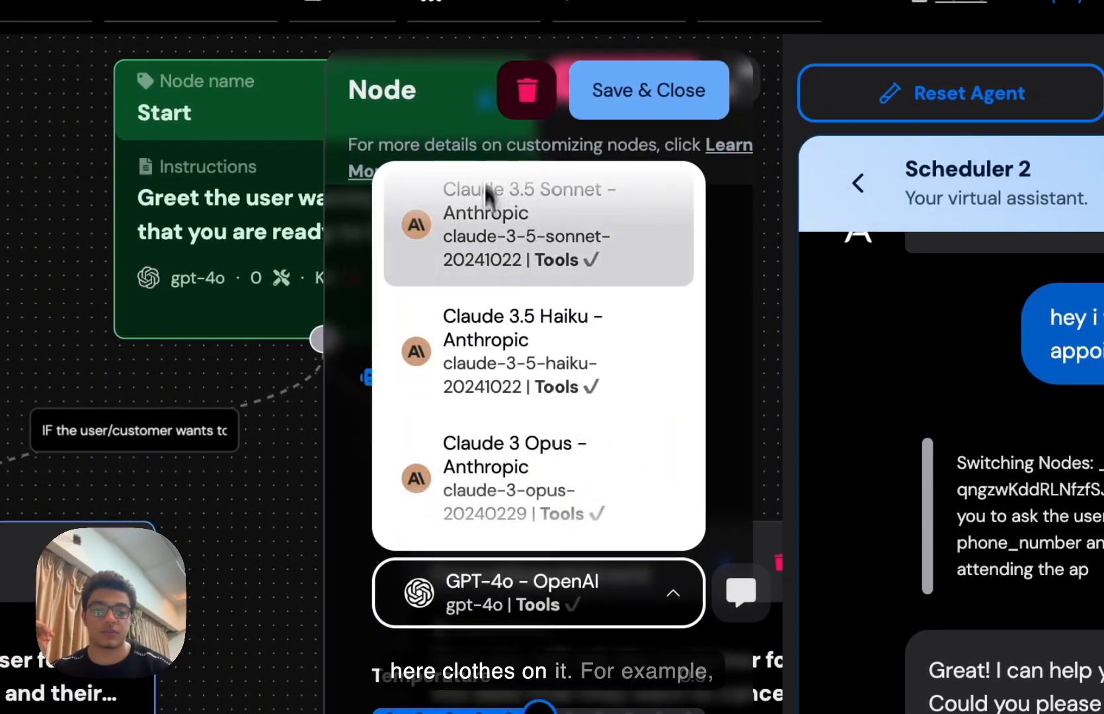
{"action": "scroll", "coordinate": [485, 271], "scroll_direction": "down", "scroll_amount": 3}
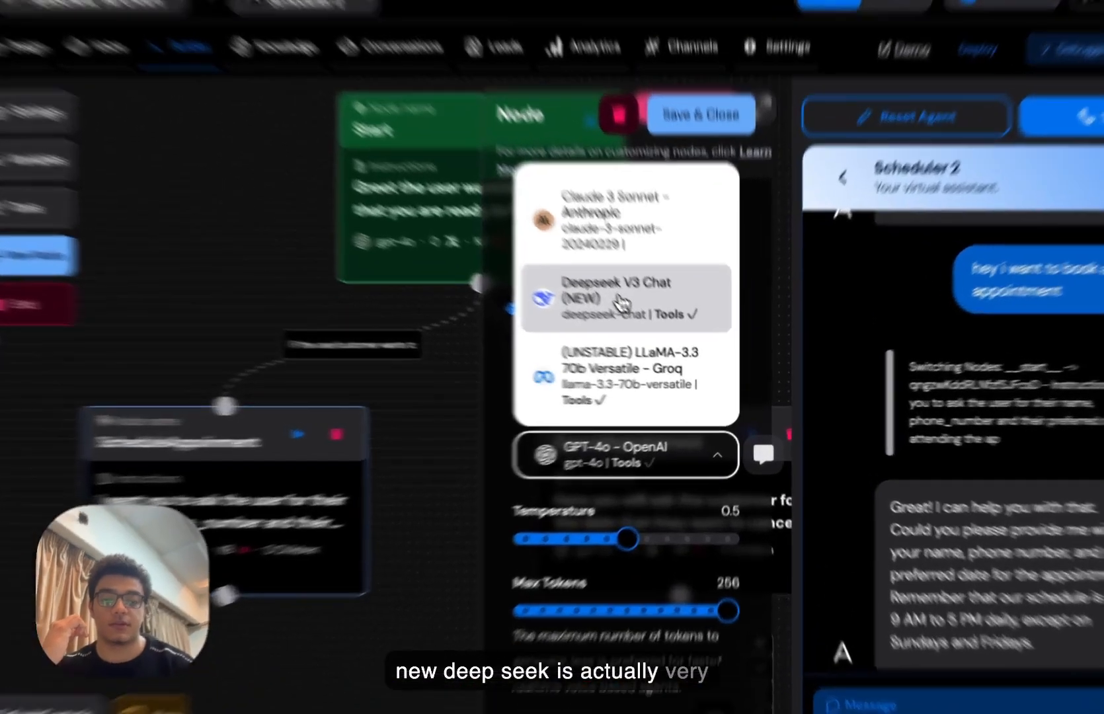
{"action": "left_click", "coordinate": [655, 331]}
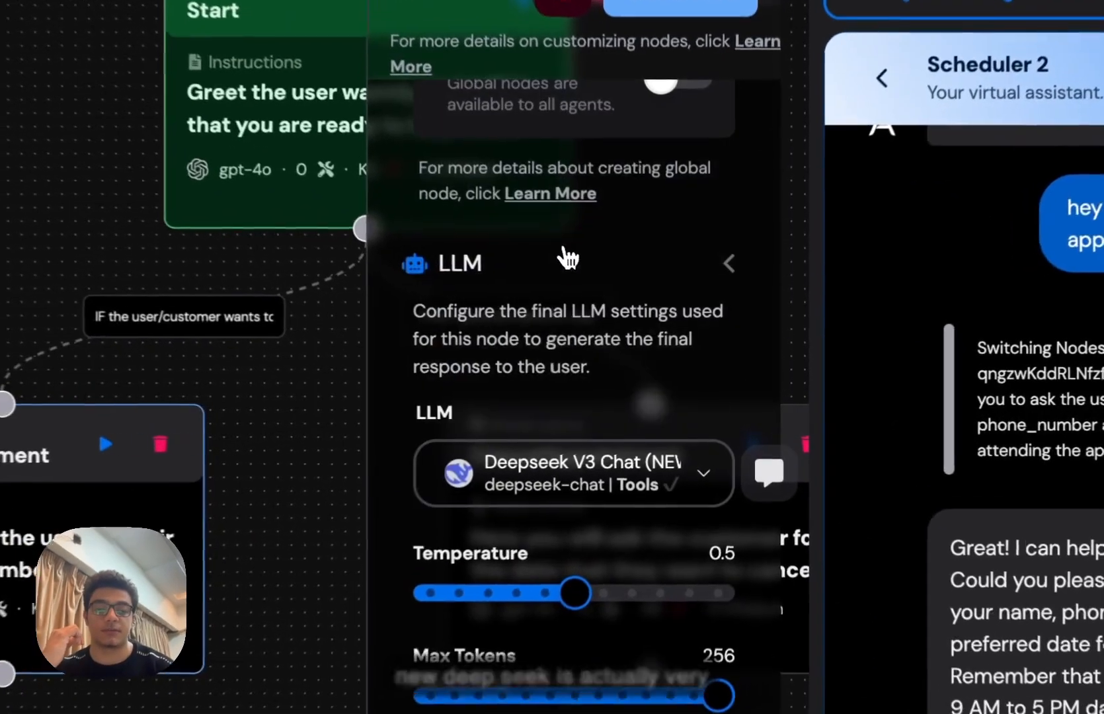
{"action": "scroll", "coordinate": [642, 445], "scroll_direction": "down", "scroll_amount": 2}
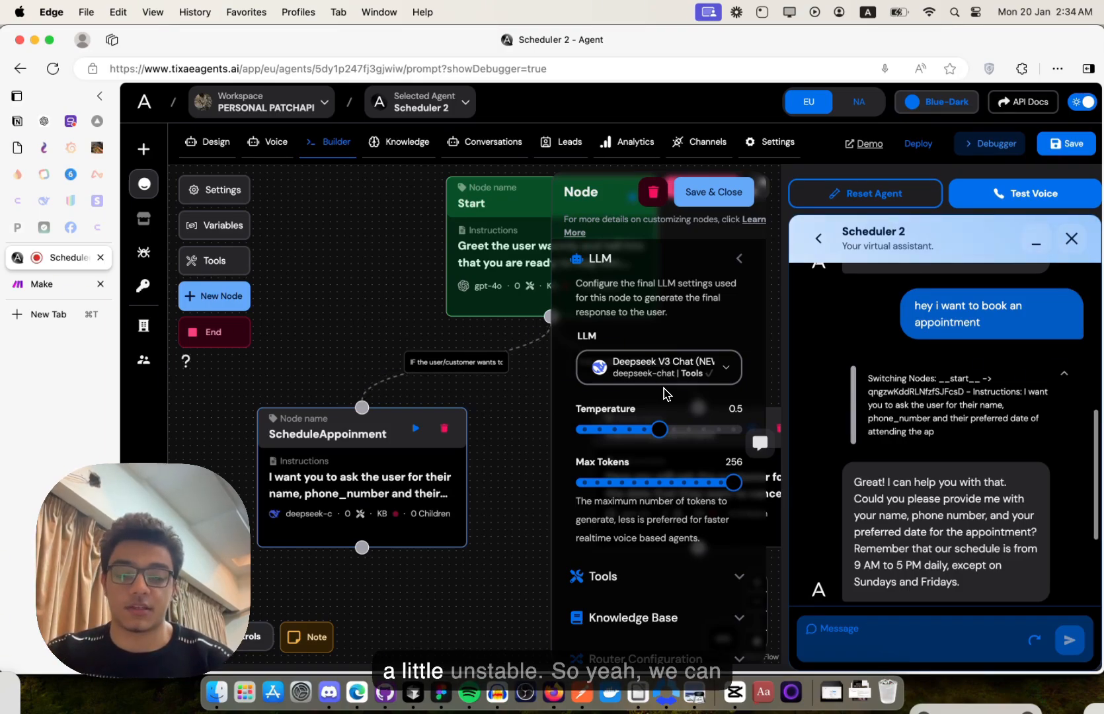
{"action": "scroll", "coordinate": [664, 393], "scroll_direction": "down", "scroll_amount": 1}
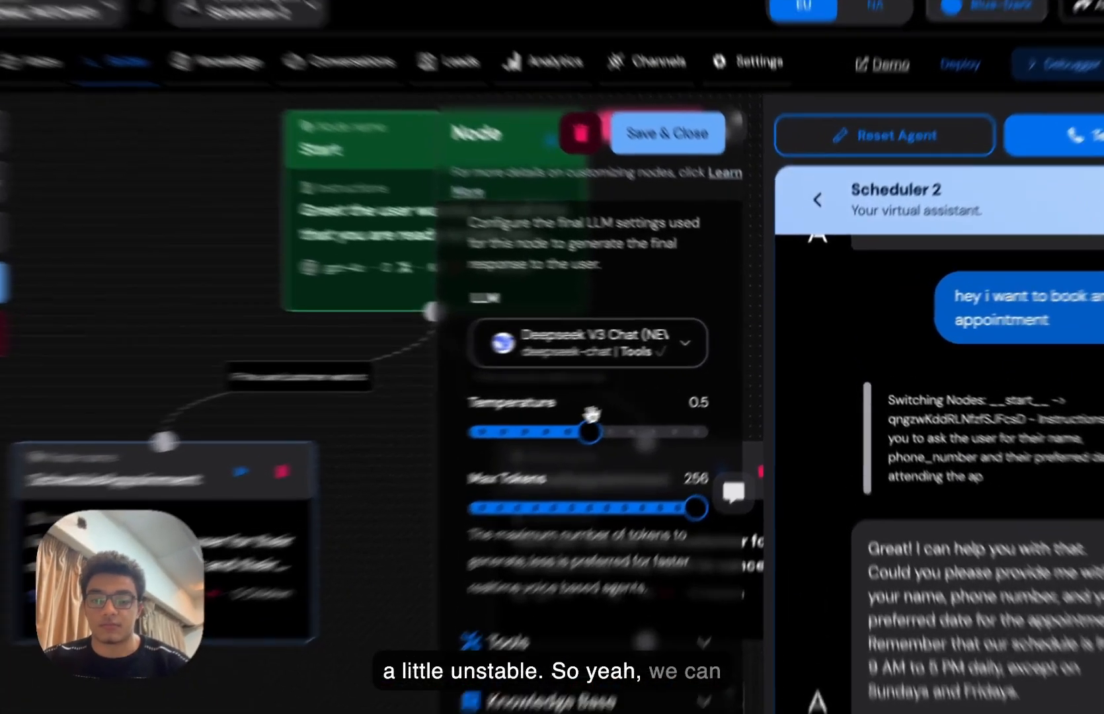
{"action": "left_click_drag", "start_coordinate": [661, 391], "coordinate": [630, 391]}
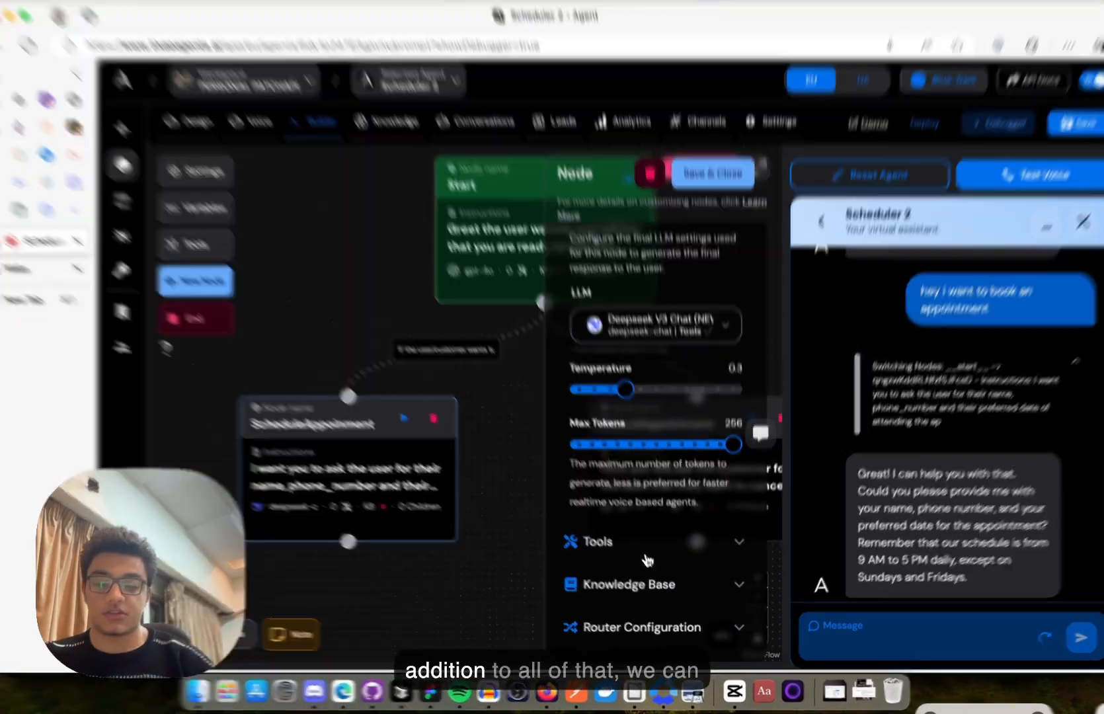
- Expand the node's Tools section and pan the canvas to show the Start node
{"action": "left_click", "coordinate": [648, 555]}
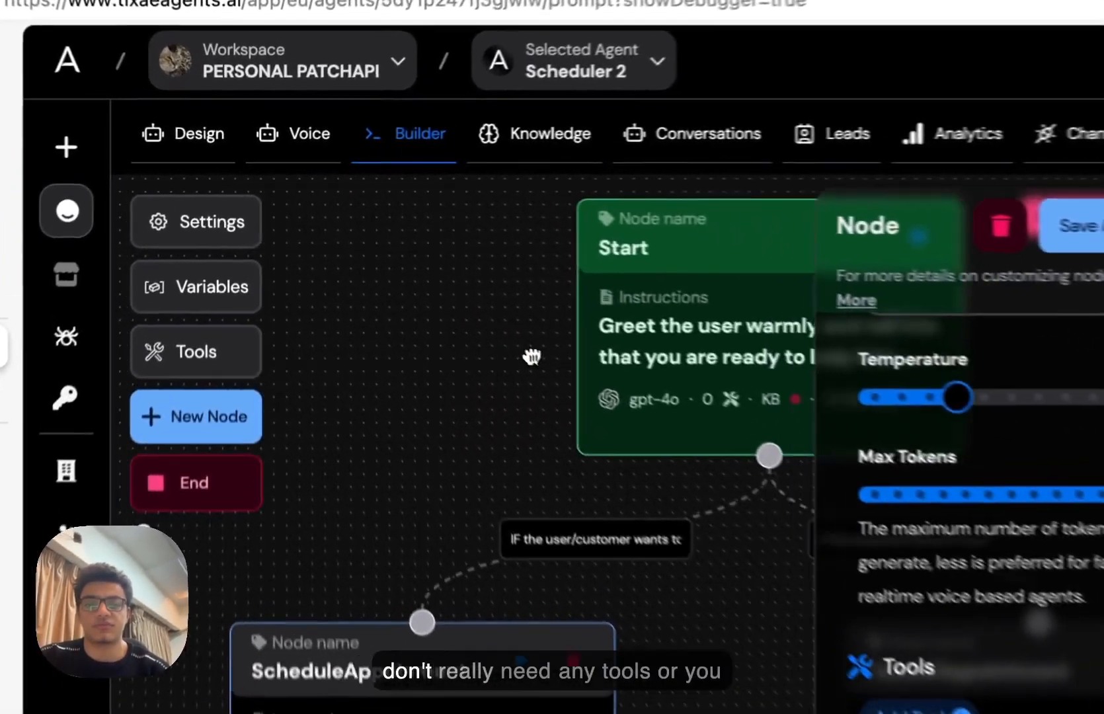
{"action": "left_click_drag", "start_coordinate": [413, 272], "coordinate": [327, 269]}
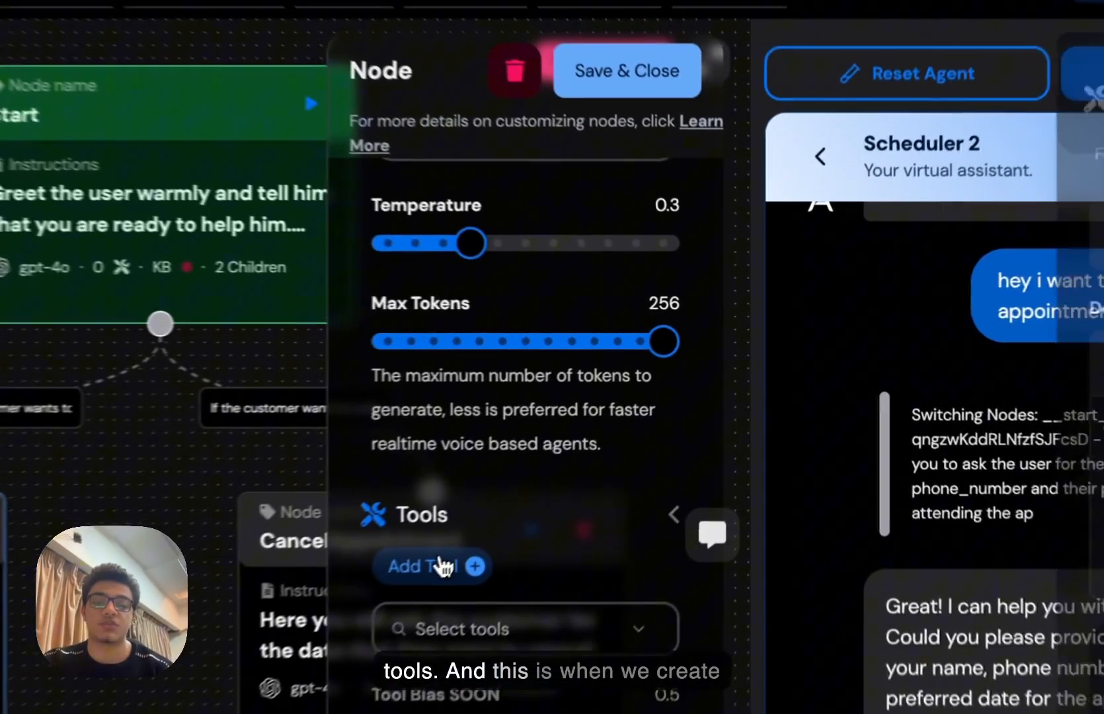
- Add a new tool to the node and give it the key book_appointment
{"action": "left_click", "coordinate": [611, 461]}
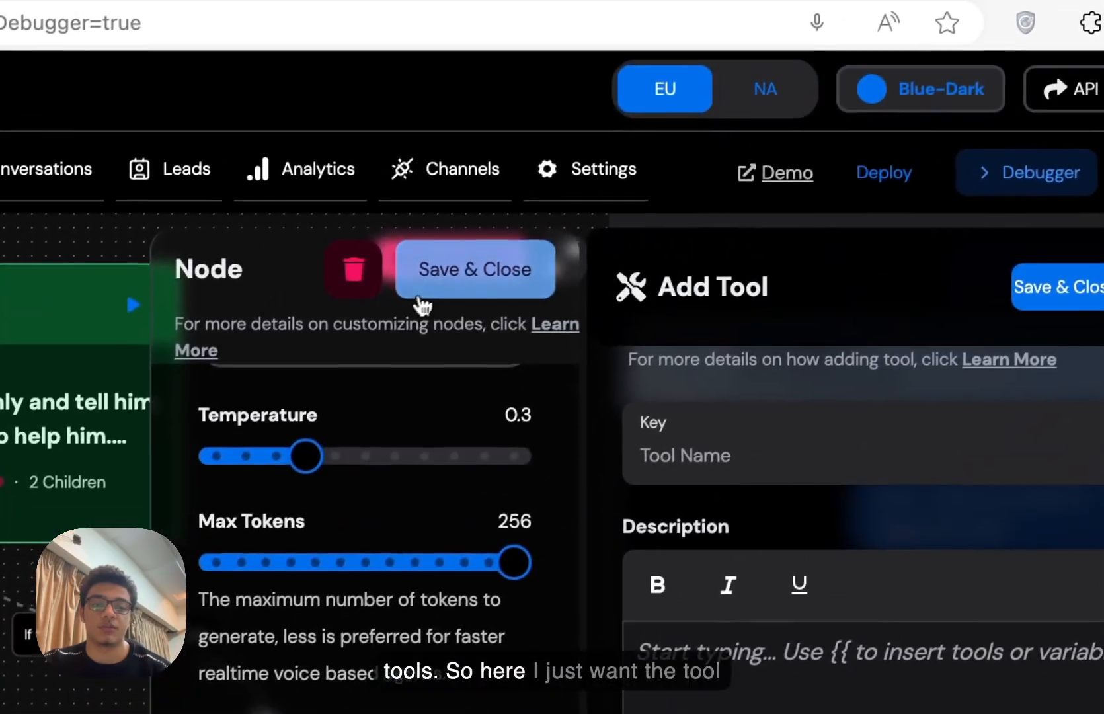
{"action": "left_click", "coordinate": [479, 199]}
{"action": "left_click", "coordinate": [786, 367]}
{"action": "type", "text": "Create "}
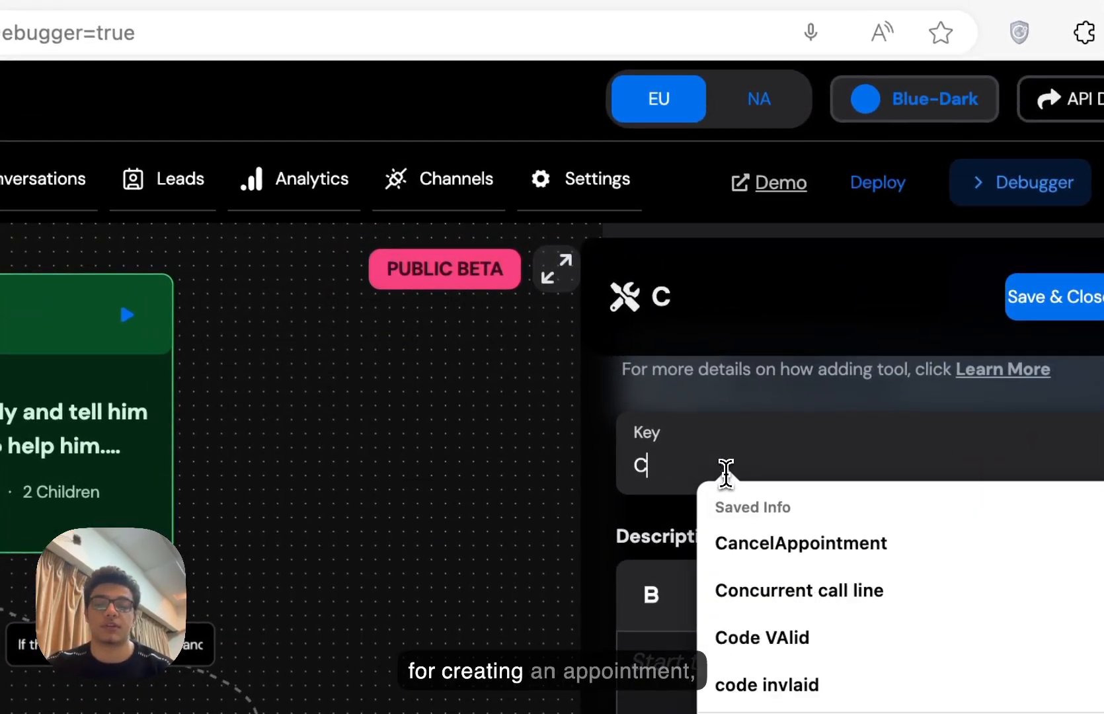
{"action": "type", "text": "Appoint"}
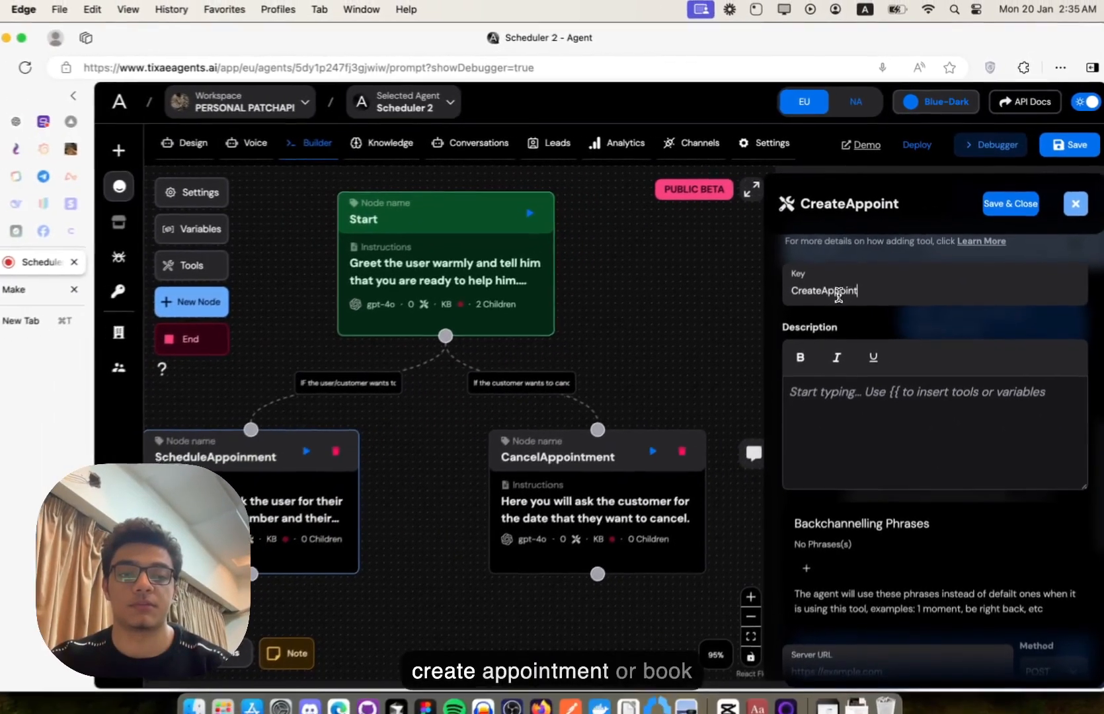
{"action": "key", "text": "super+a"}
{"action": "type", "text": "book_appoint"}
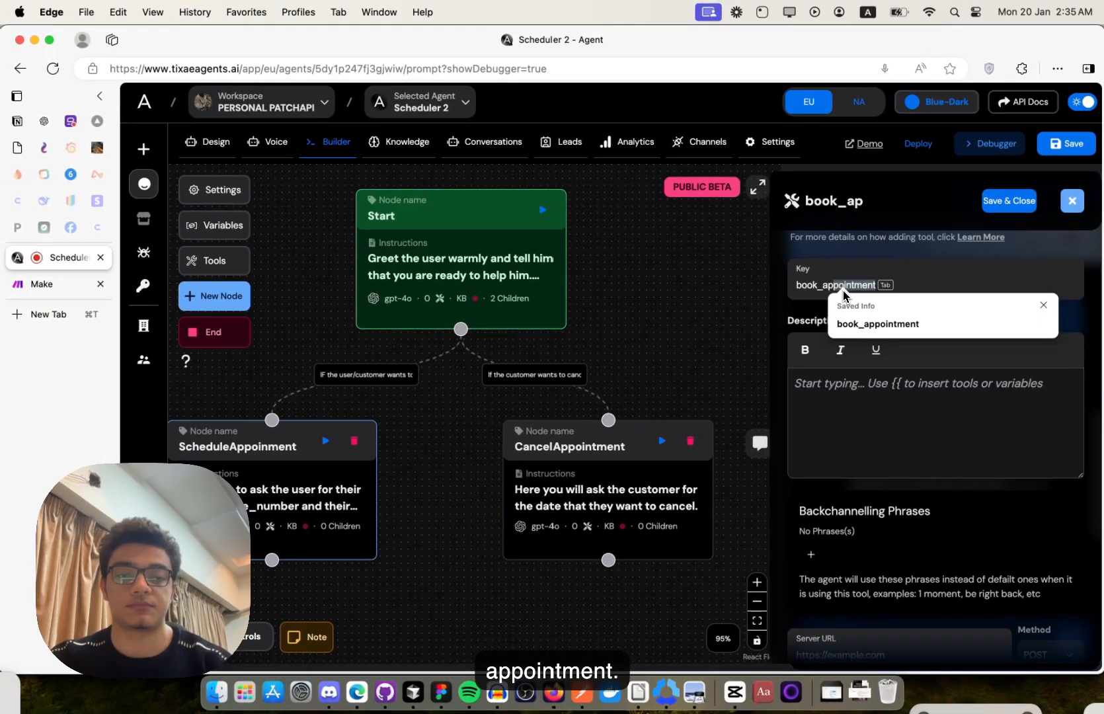
{"action": "type", "text": "me"}
{"action": "key", "text": "BackSpace"}
{"action": "key", "text": "BackSpace"}
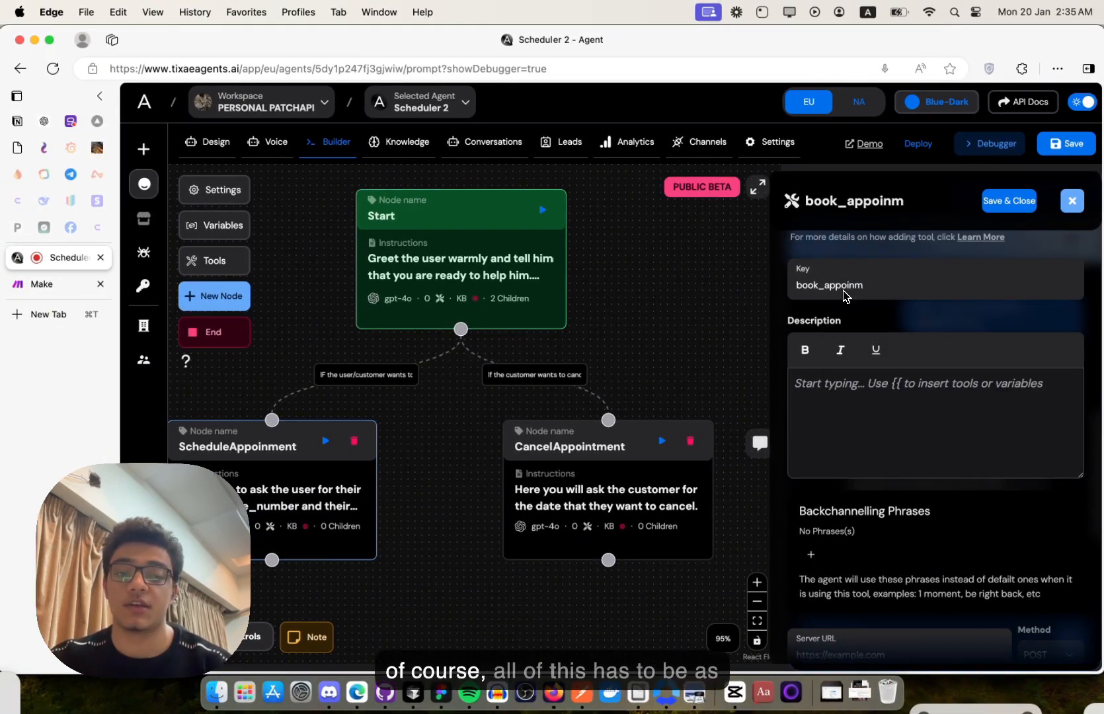
{"action": "type", "text": "tment"}
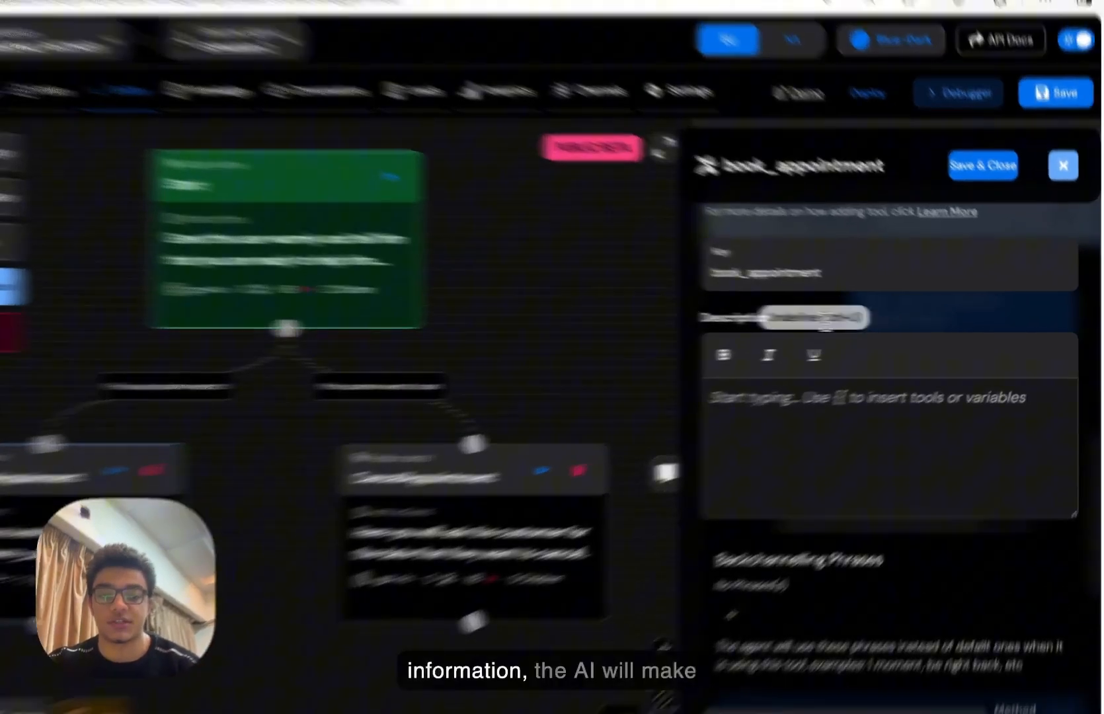
{"action": "left_click", "coordinate": [866, 382]}
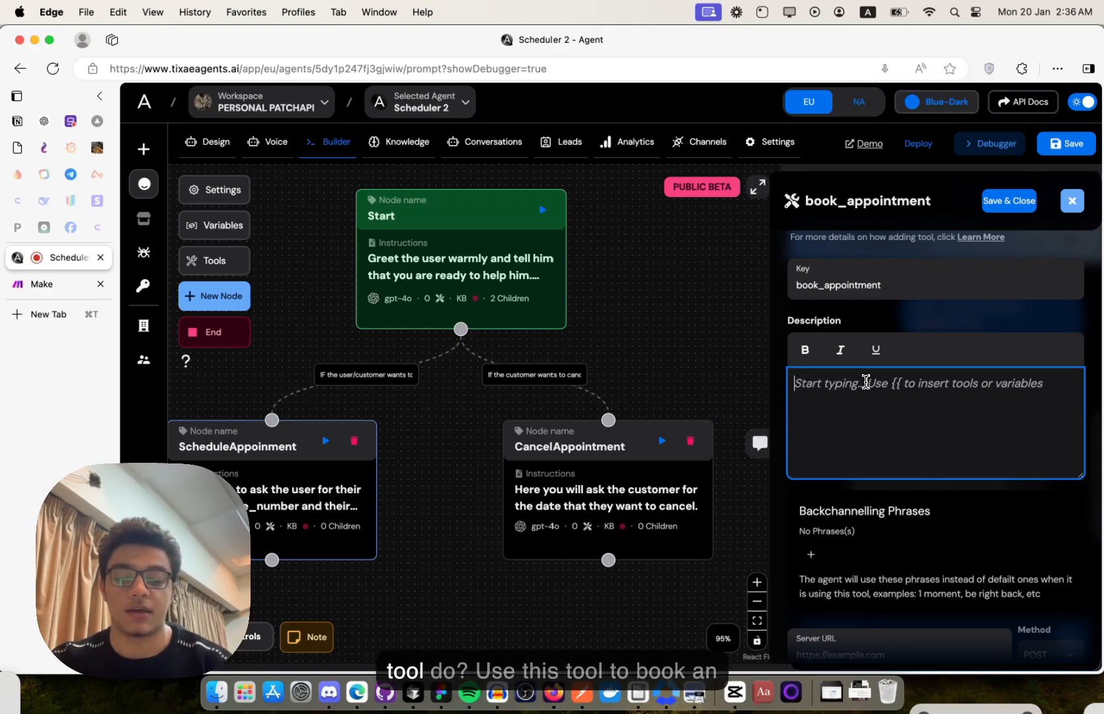
- Describe the tool as used to book an appointment at the dentistry
{"action": "type", "text": "Use this tool to"}
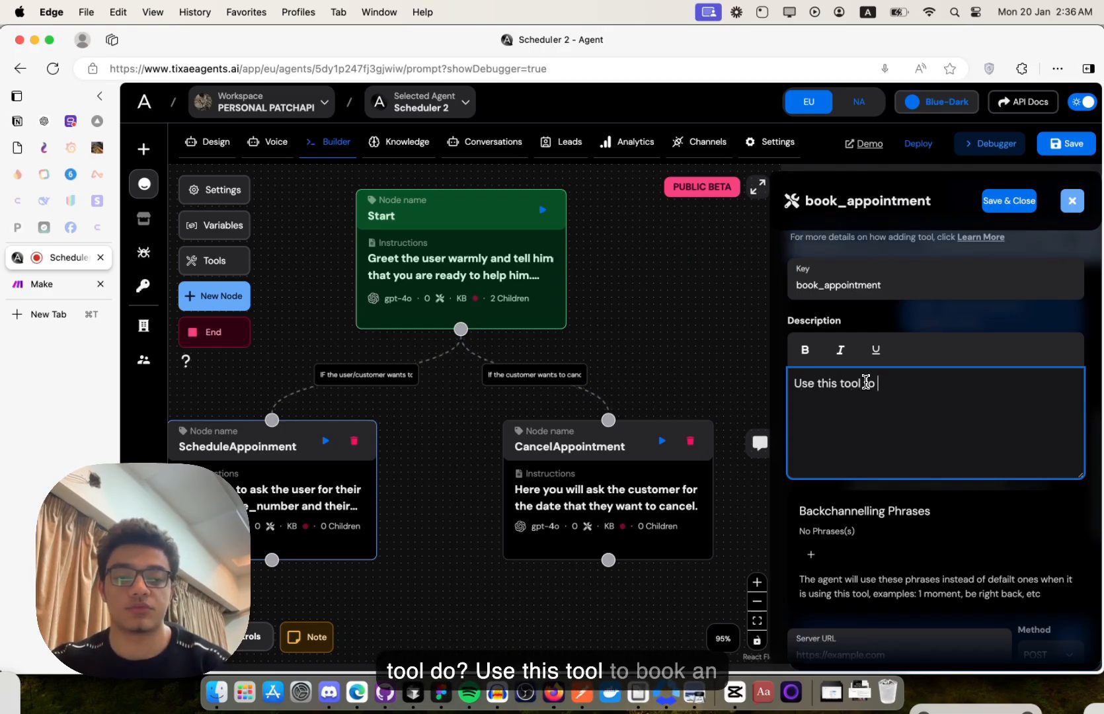
{"action": "type", "text": " book an appointme"}
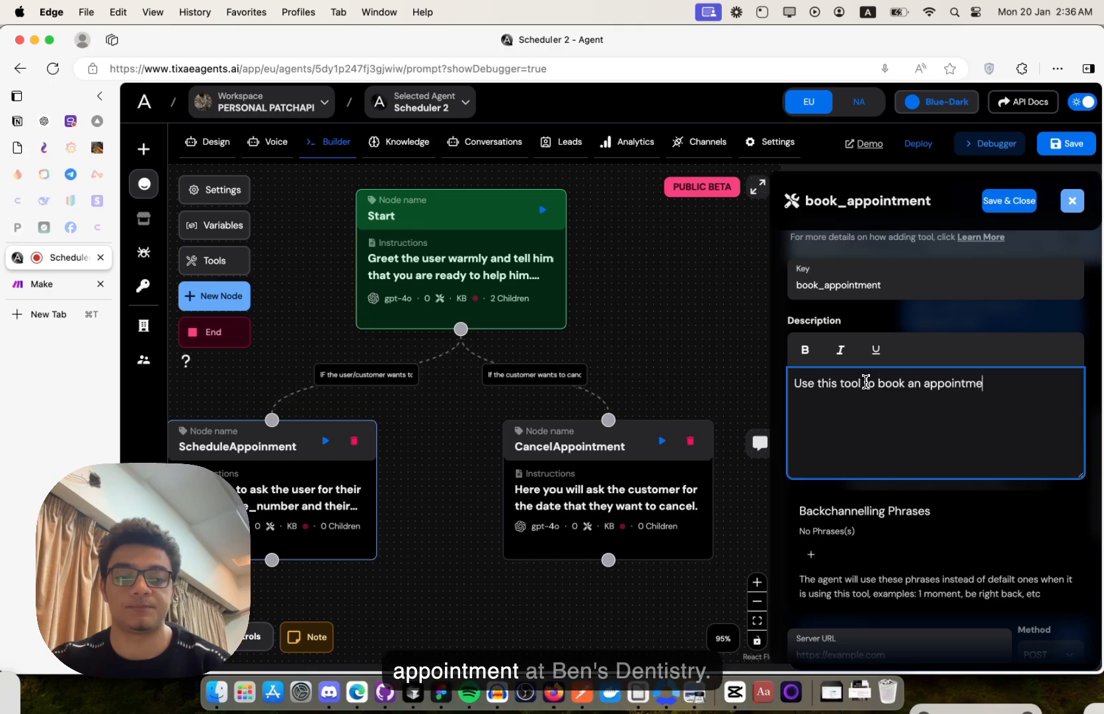
{"action": "type", "text": "nt at Ben's "}
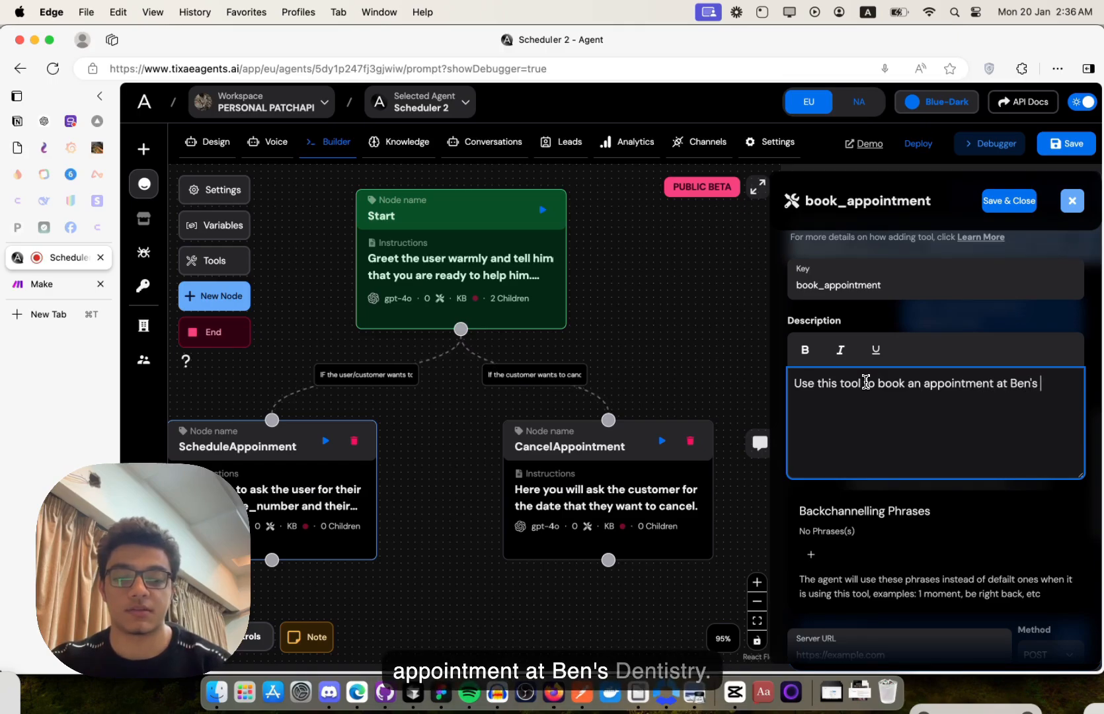
{"action": "type", "text": "Dentisry"}
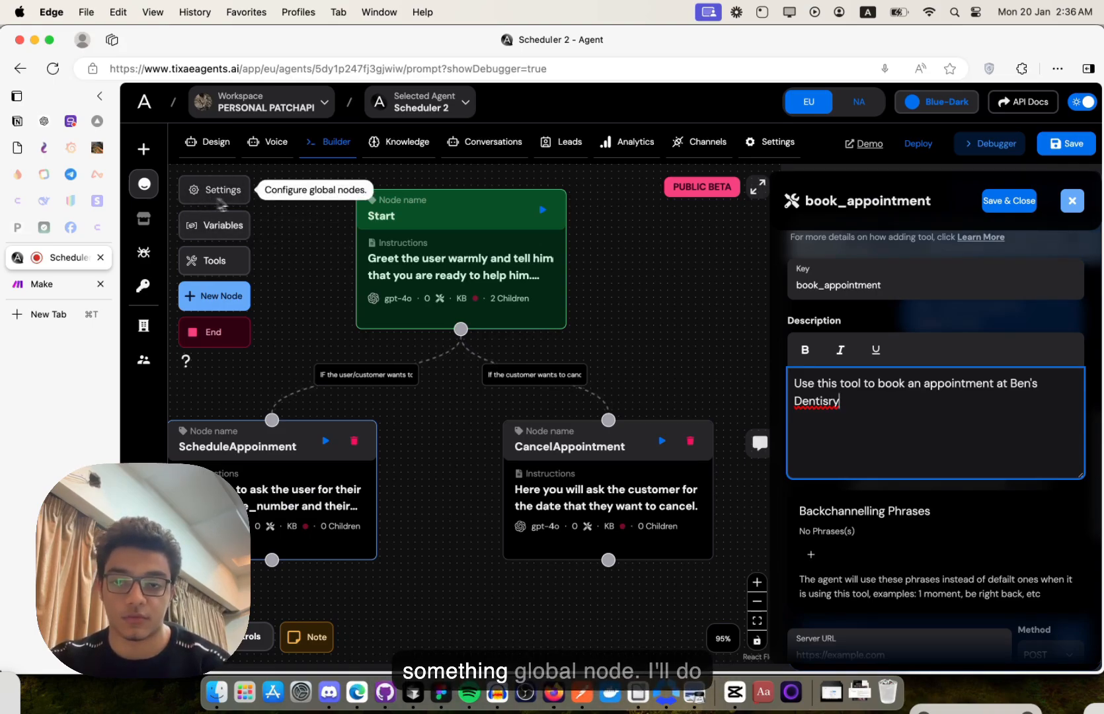
{"action": "scroll", "coordinate": [848, 387], "scroll_direction": "down", "scroll_amount": 2}
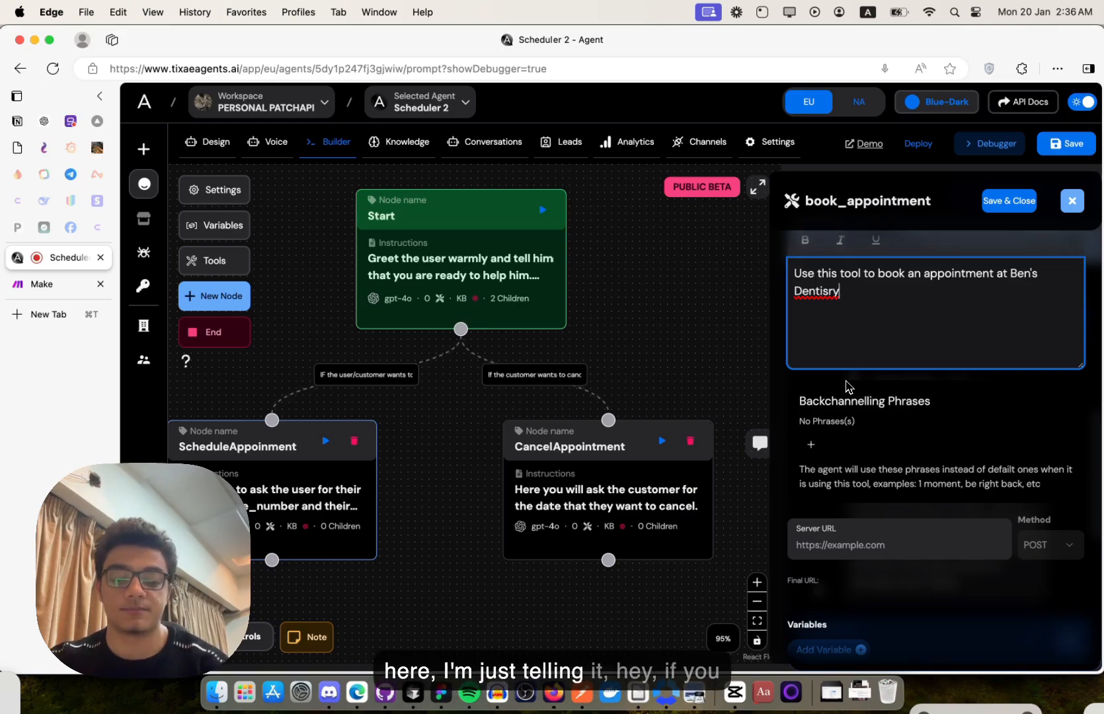
{"action": "scroll", "coordinate": [849, 388], "scroll_direction": "down", "scroll_amount": 2}
{"action": "scroll", "coordinate": [849, 388], "scroll_direction": "up", "scroll_amount": 3}
{"action": "type", "text": "."}
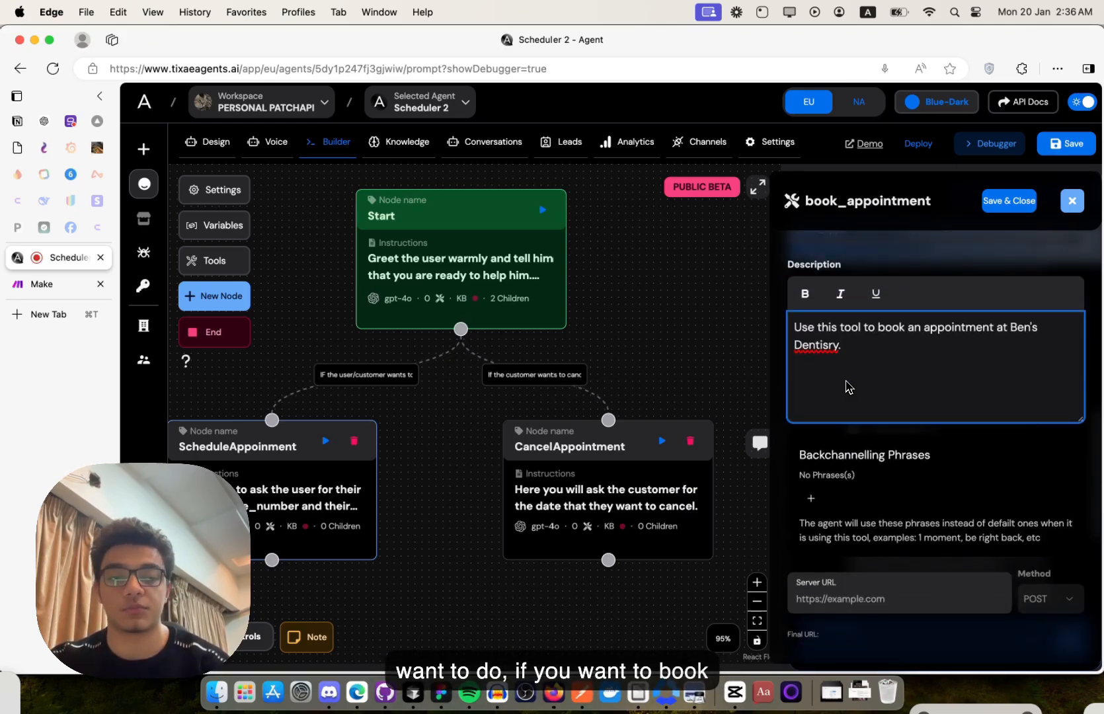
{"action": "scroll", "coordinate": [821, 322], "scroll_direction": "down", "scroll_amount": 1}
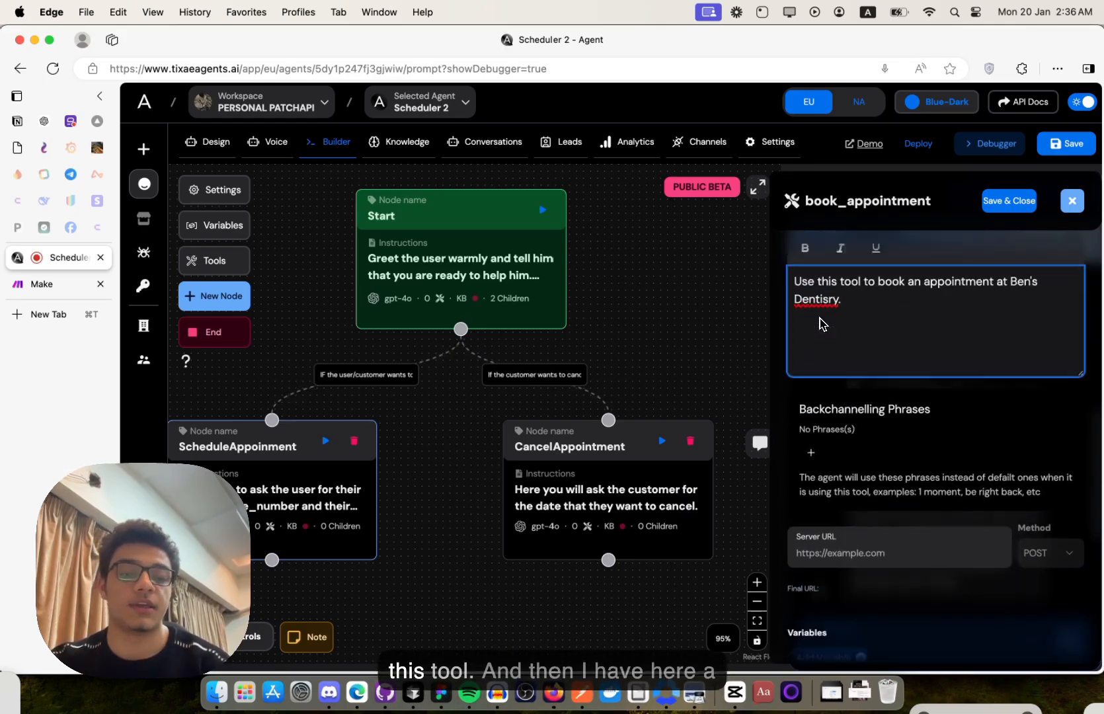
{"action": "scroll", "coordinate": [819, 323], "scroll_direction": "down", "scroll_amount": 4}
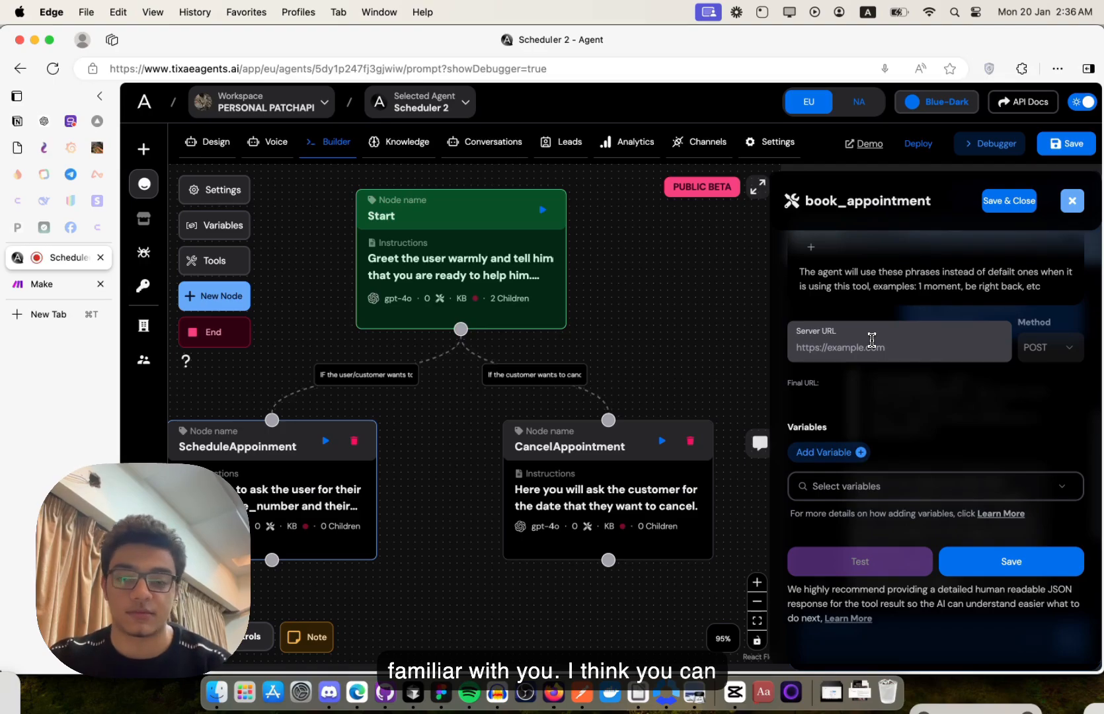
{"action": "left_click", "coordinate": [872, 340]}
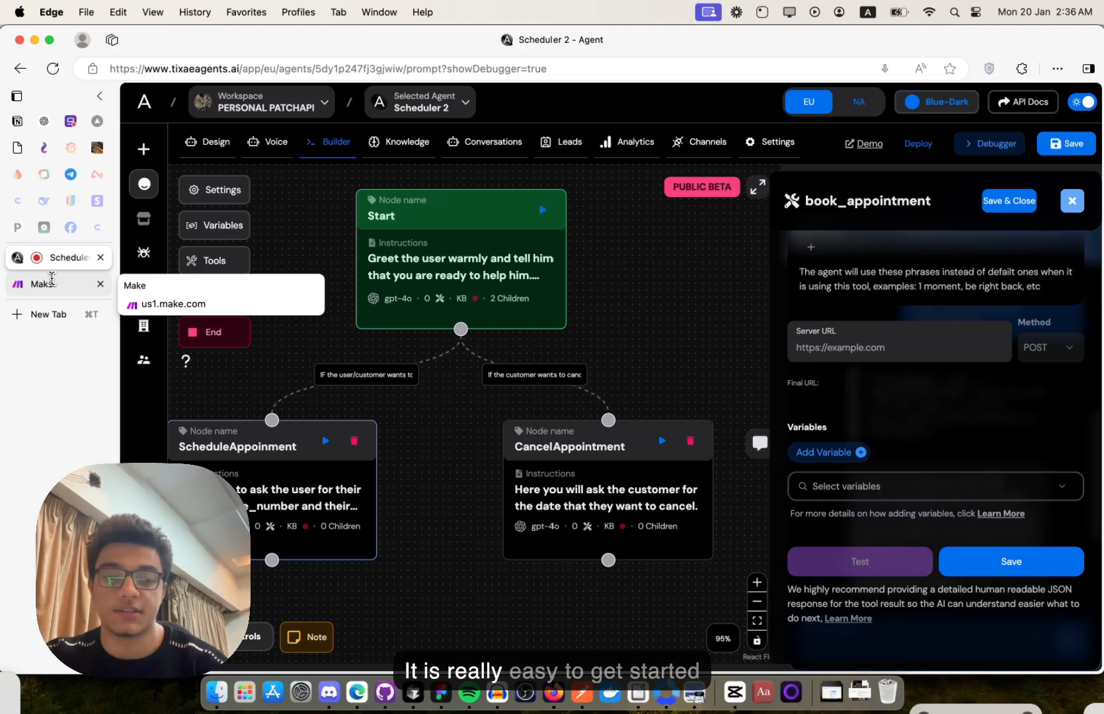
- In Make, open the Scheduler - Book appointment scenario from the YT folder
{"action": "left_click", "coordinate": [56, 279]}
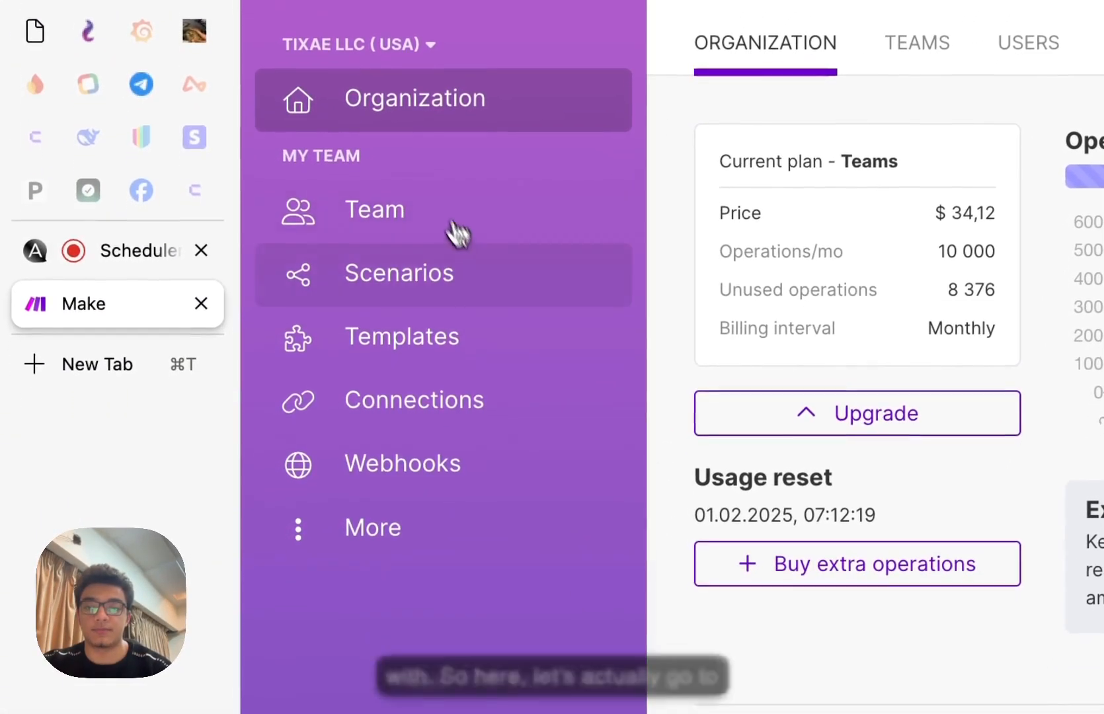
{"action": "left_click", "coordinate": [444, 281]}
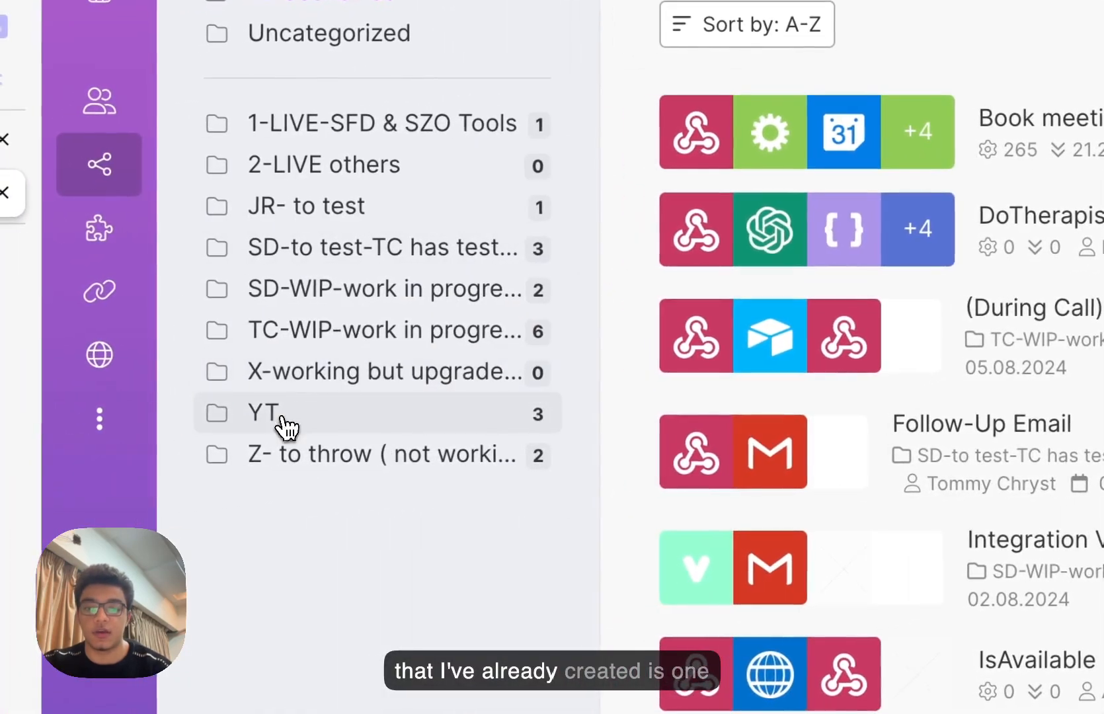
{"action": "left_click", "coordinate": [284, 416]}
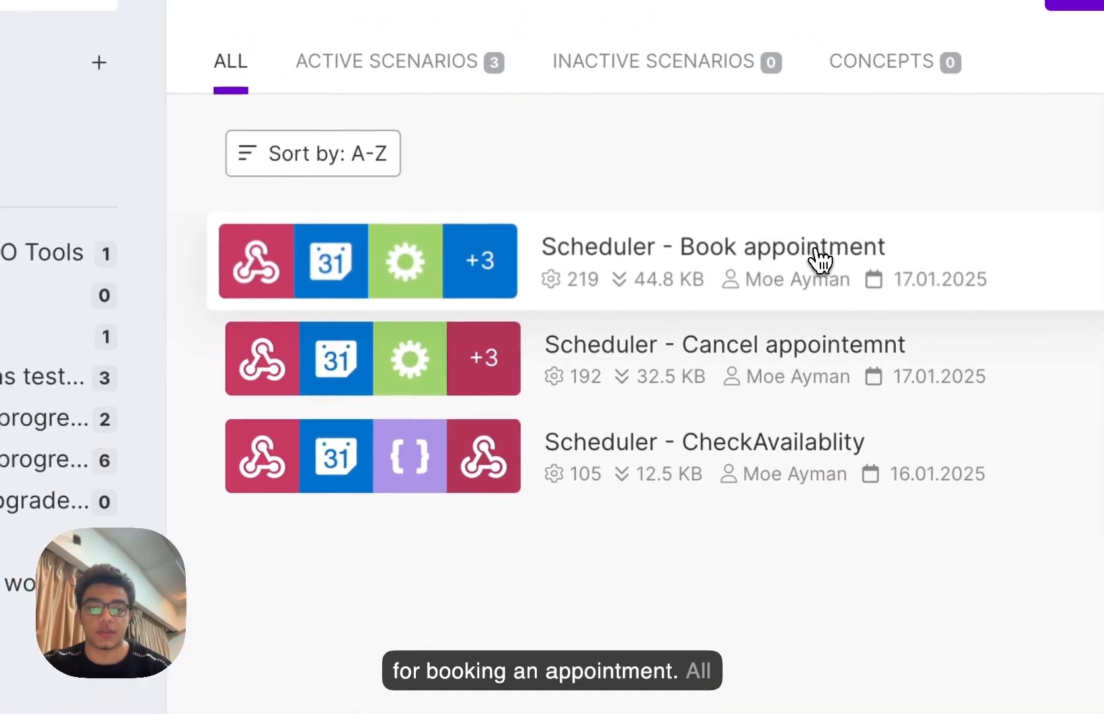
{"action": "left_click", "coordinate": [813, 250]}
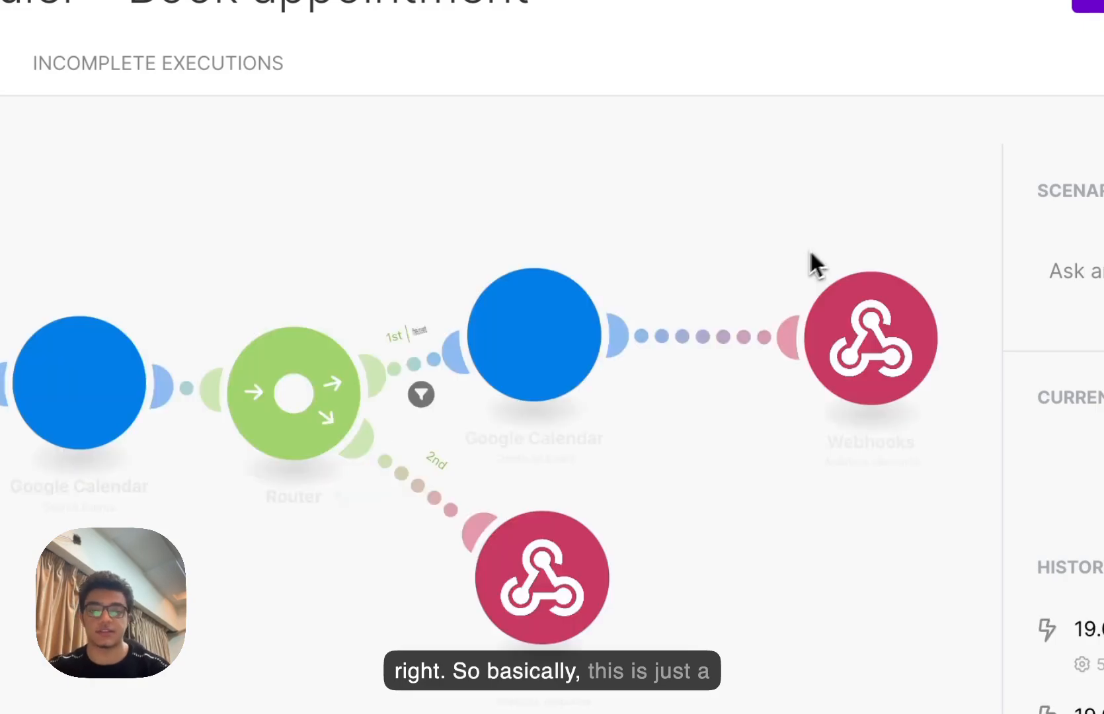
{"action": "left_click", "coordinate": [395, 442]}
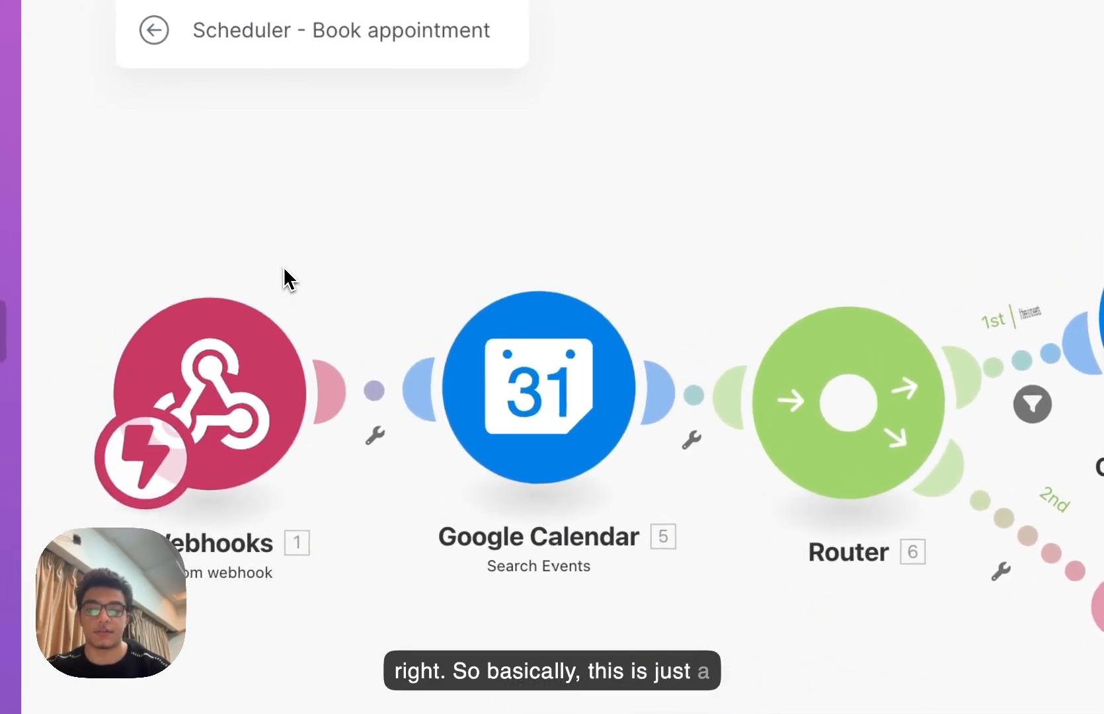
- Copy the incoming webhook module's address and return to TIXAE Agents
{"action": "left_click_drag", "start_coordinate": [289, 279], "coordinate": [506, 281]}
{"action": "left_click", "coordinate": [456, 369]}
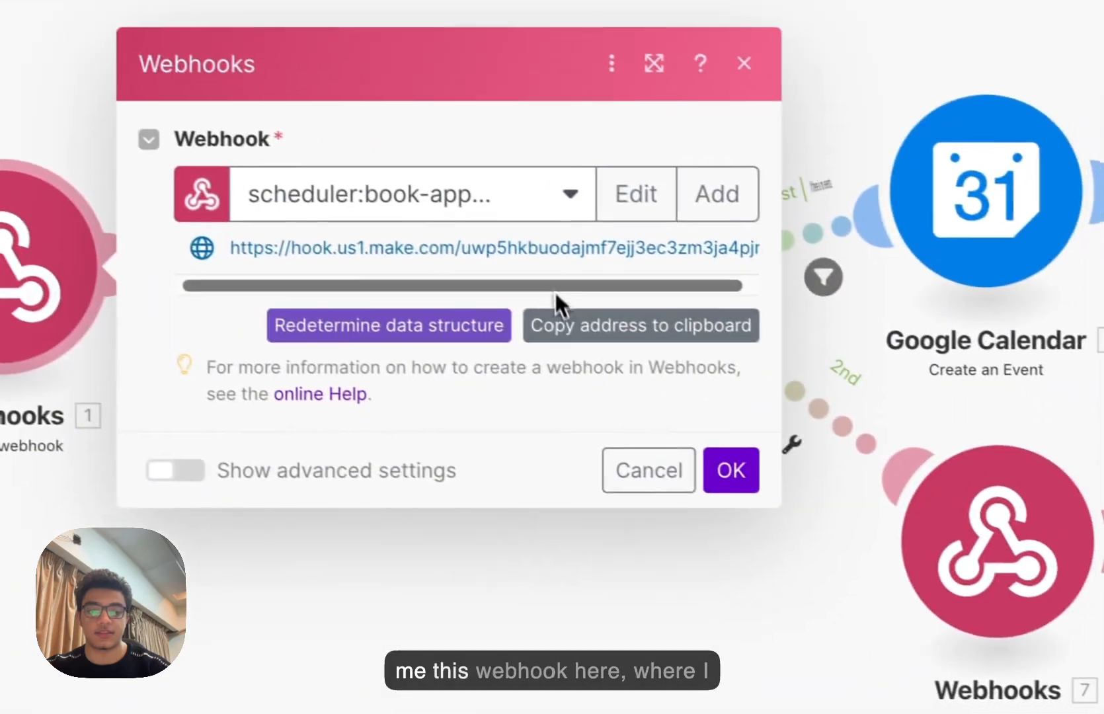
{"action": "left_click", "coordinate": [613, 340]}
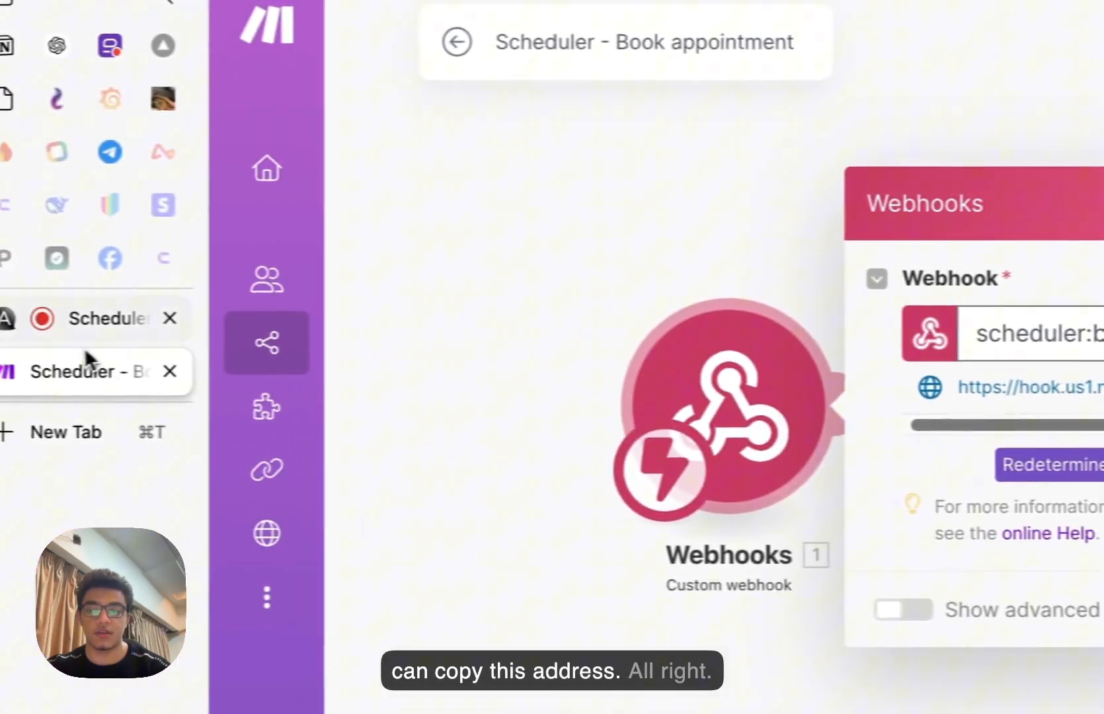
{"action": "left_click", "coordinate": [88, 325]}
- Paste the Make webhook address as the Server URL and test the tool, getting status 400
{"action": "left_click", "coordinate": [793, 305]}
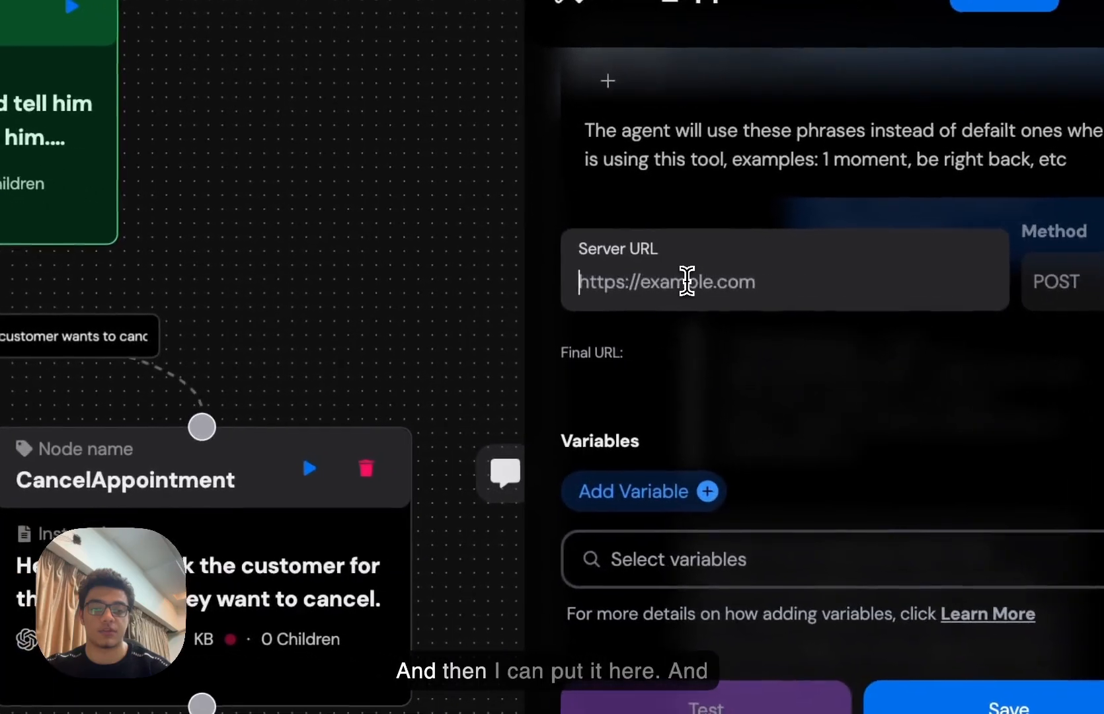
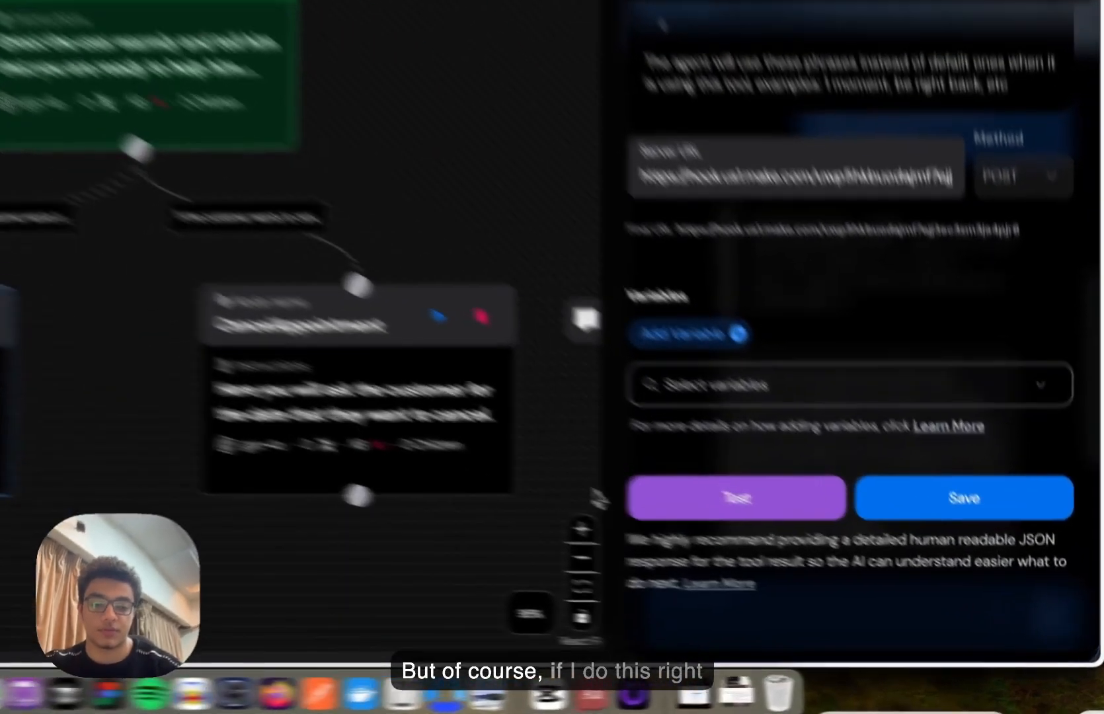
{"action": "left_click", "coordinate": [822, 569]}
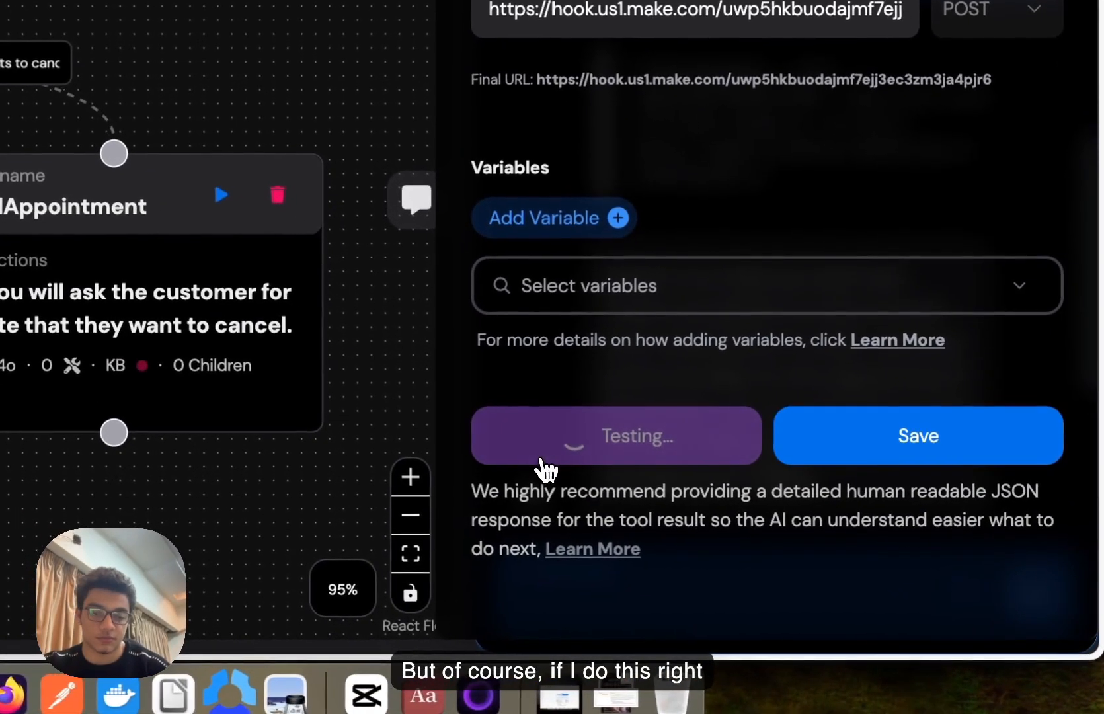
{"action": "scroll", "coordinate": [753, 271], "scroll_direction": "down", "scroll_amount": 5}
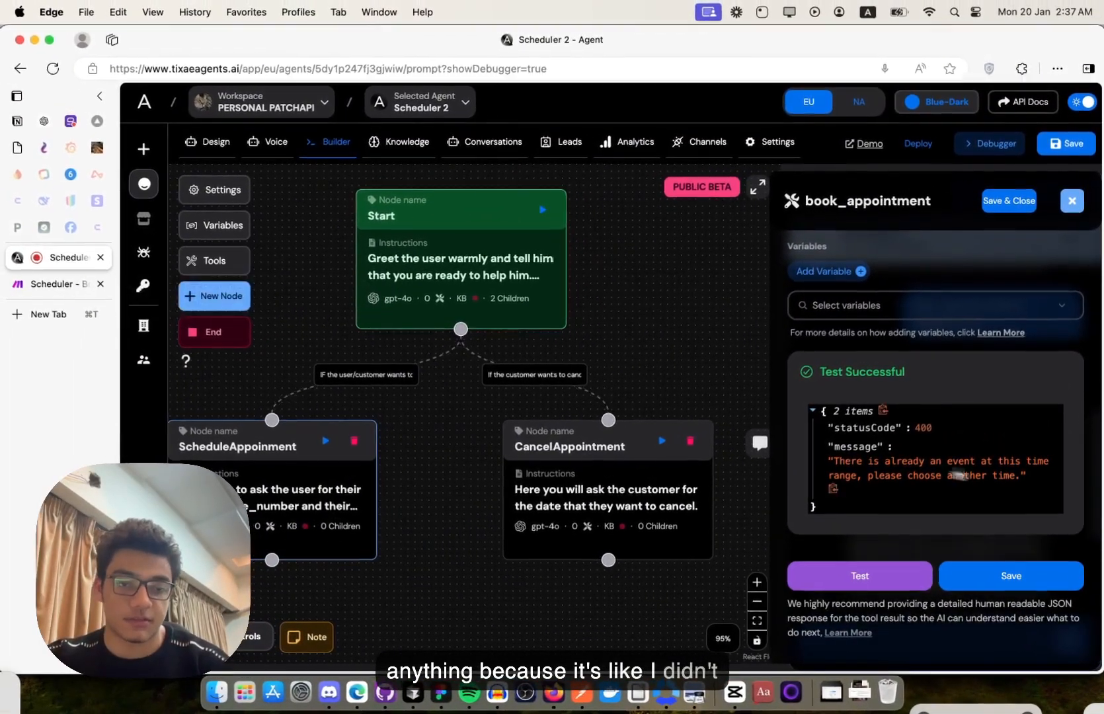
{"action": "scroll", "coordinate": [1028, 481], "scroll_direction": "up", "scroll_amount": 4}
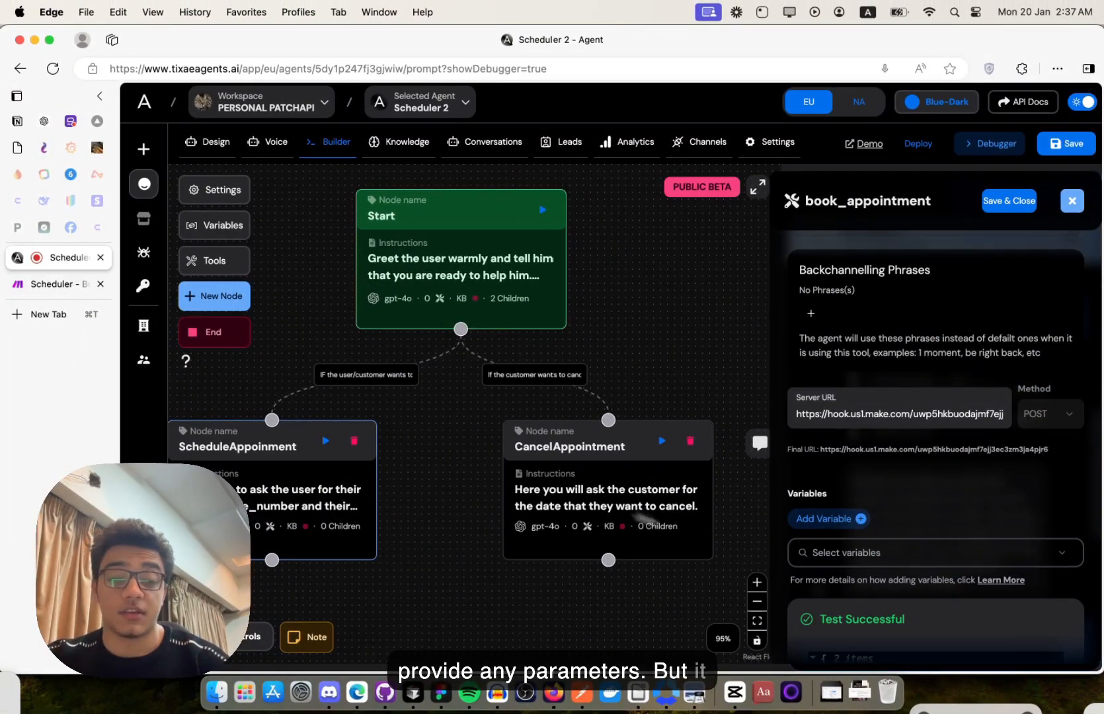
{"action": "scroll", "coordinate": [916, 555], "scroll_direction": "down", "scroll_amount": 4}
- In Make, inspect the Google Calendar Search Events module's one-hour-either-side date range
{"action": "left_click", "coordinate": [72, 286]}
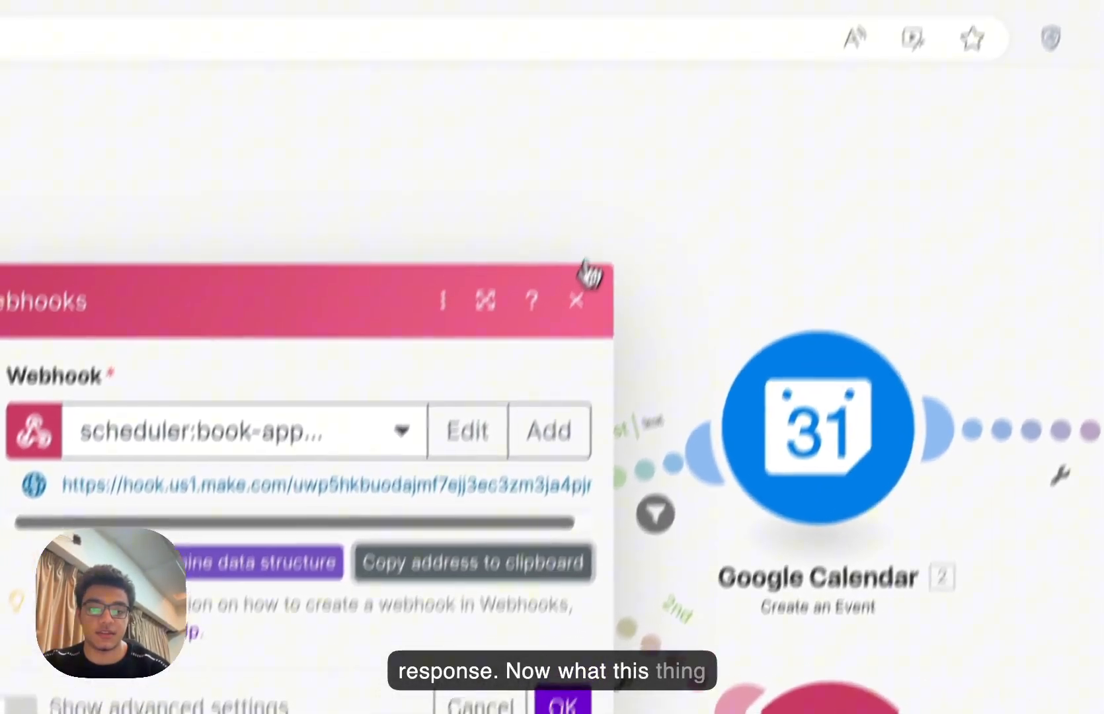
{"action": "left_click", "coordinate": [576, 298]}
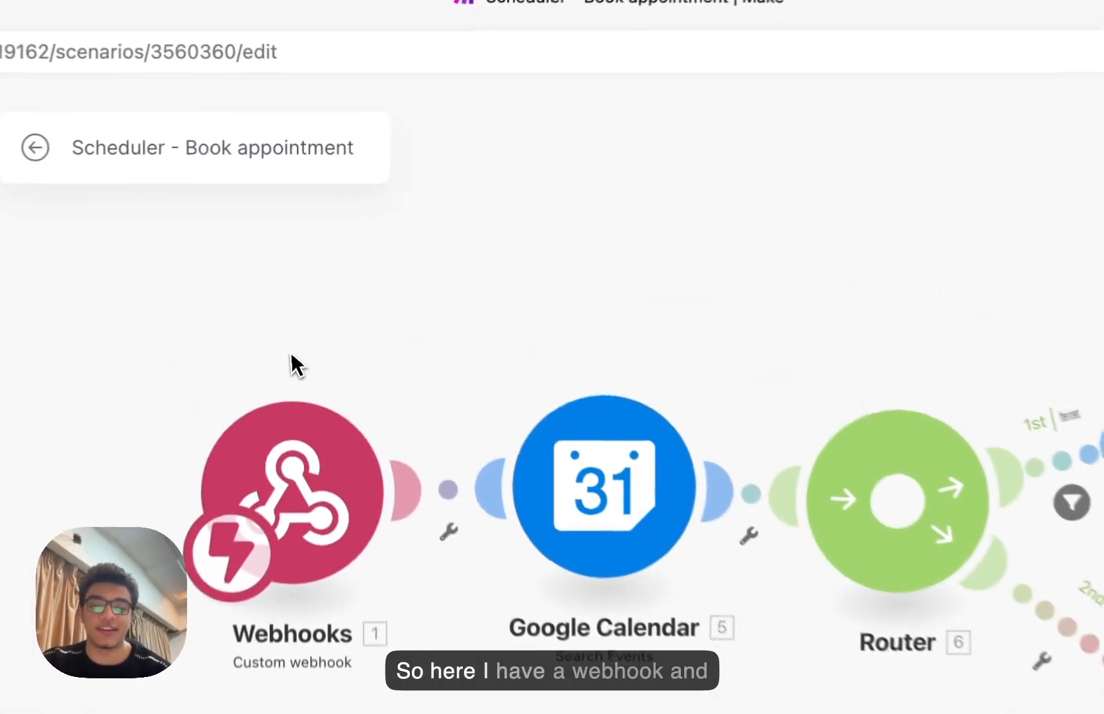
{"action": "left_click", "coordinate": [399, 318]}
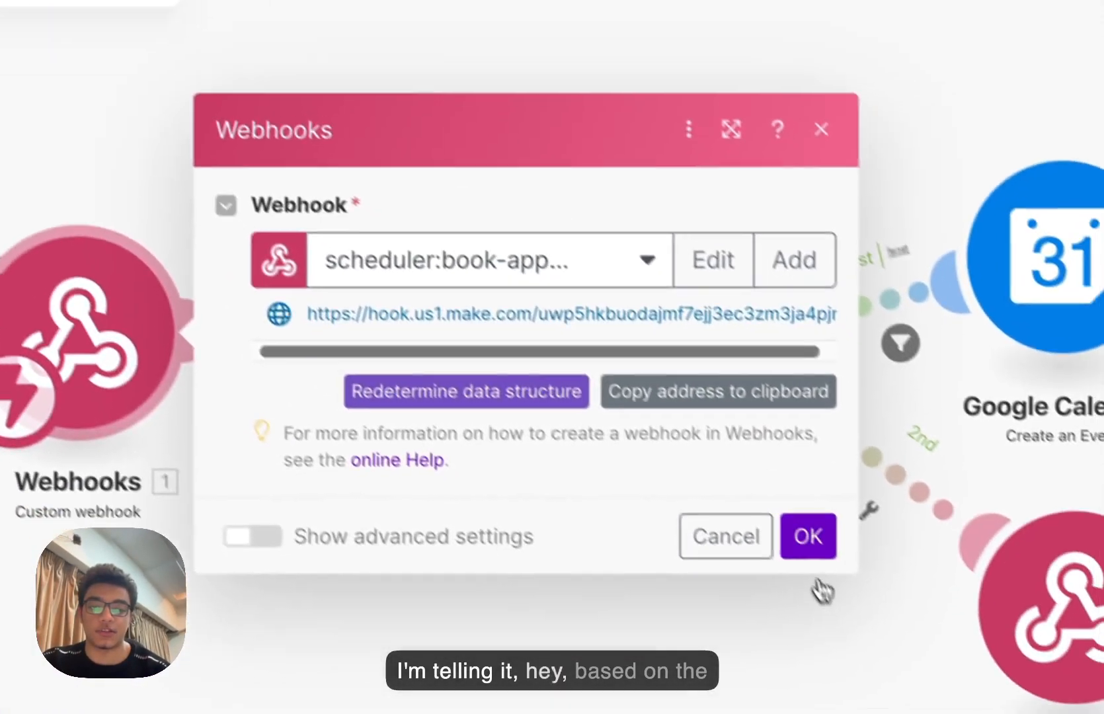
{"action": "left_click", "coordinate": [1021, 706]}
{"action": "left_click", "coordinate": [395, 298]}
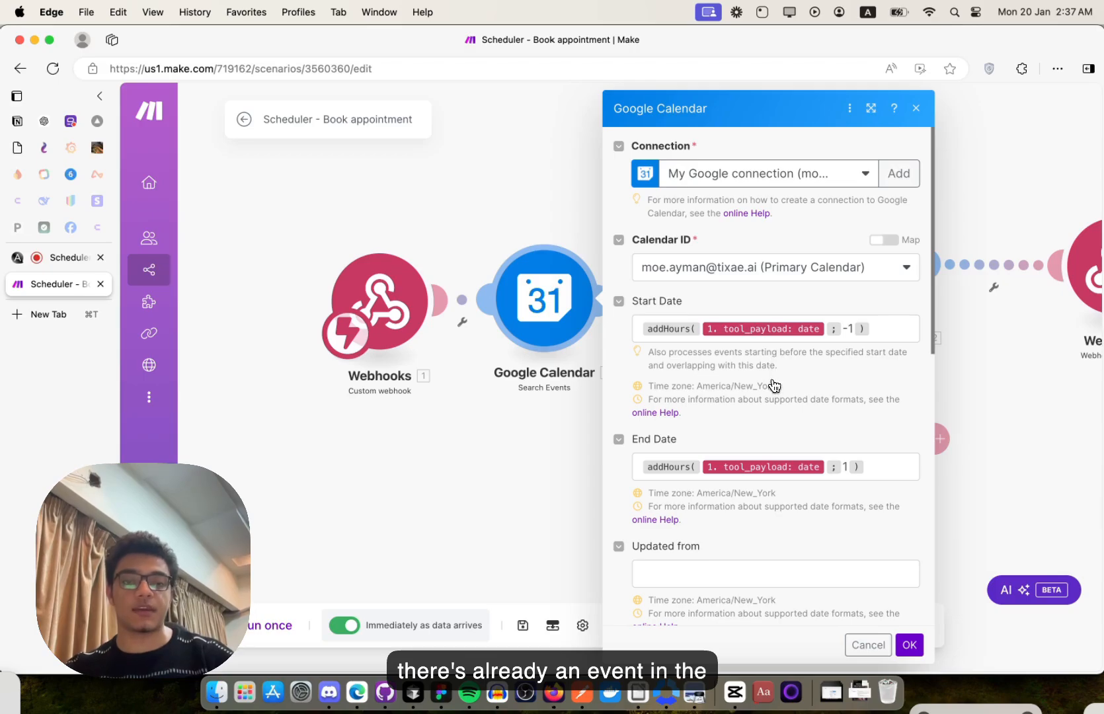
- Review the Search Events fields, then close the panel to reveal the Router branches
{"action": "scroll", "coordinate": [774, 387], "scroll_direction": "down", "scroll_amount": 1}
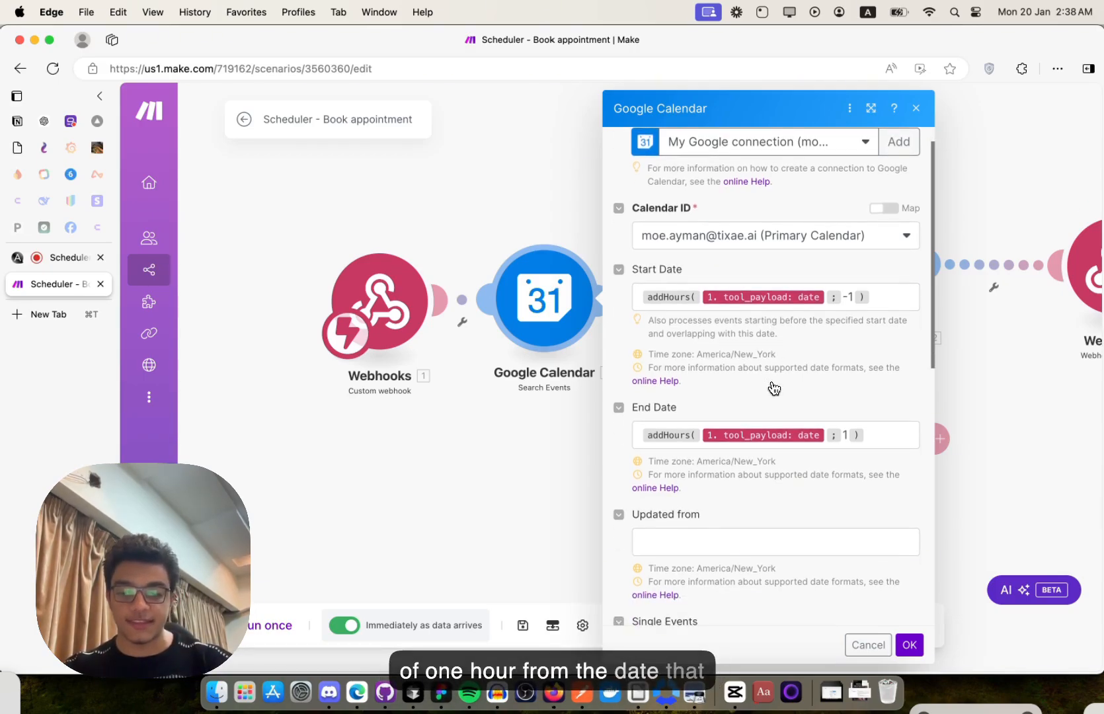
{"action": "scroll", "coordinate": [774, 388], "scroll_direction": "down", "scroll_amount": 5}
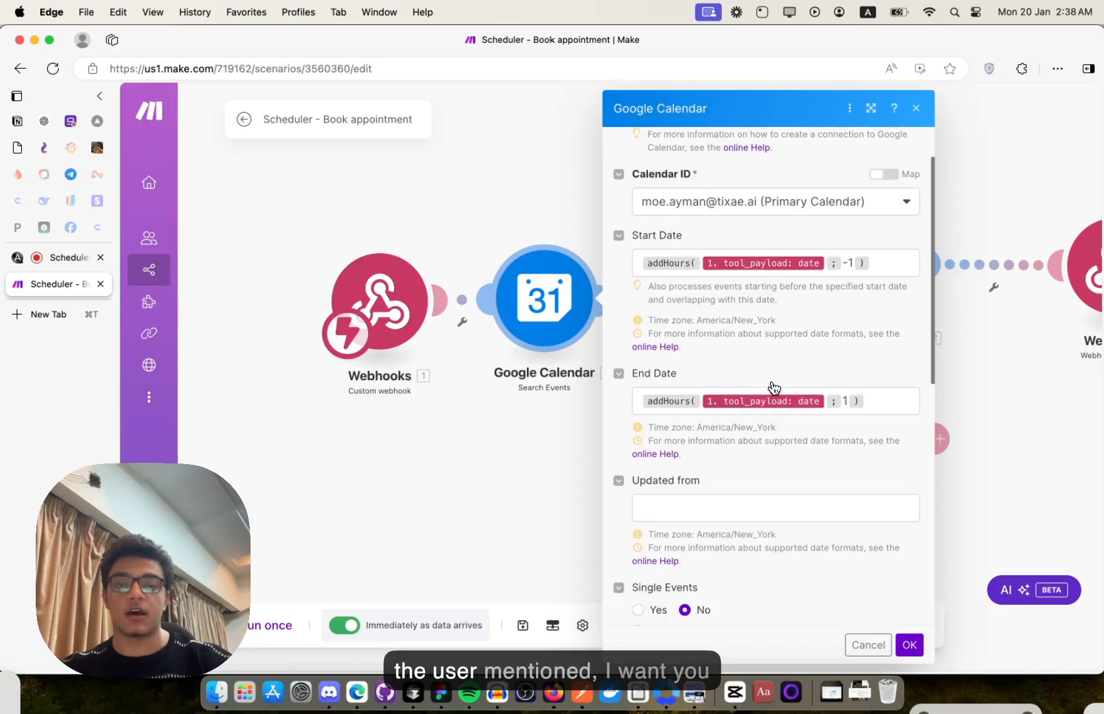
{"action": "scroll", "coordinate": [774, 388], "scroll_direction": "down", "scroll_amount": 10}
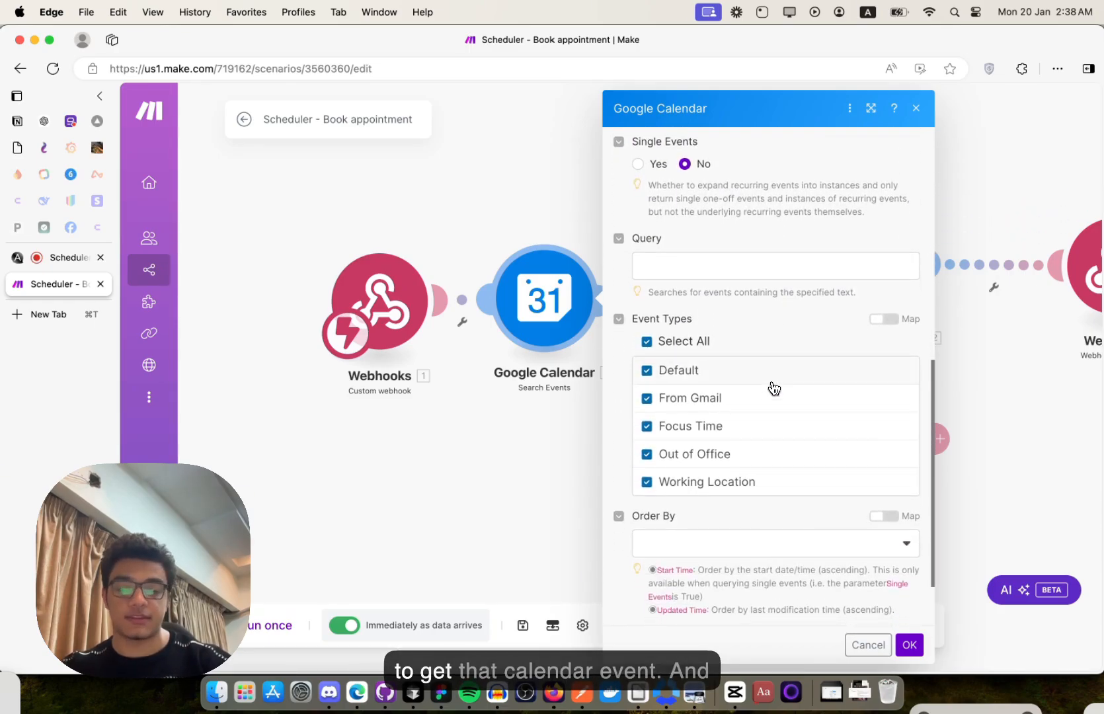
{"action": "scroll", "coordinate": [859, 225], "scroll_direction": "up", "scroll_amount": 15}
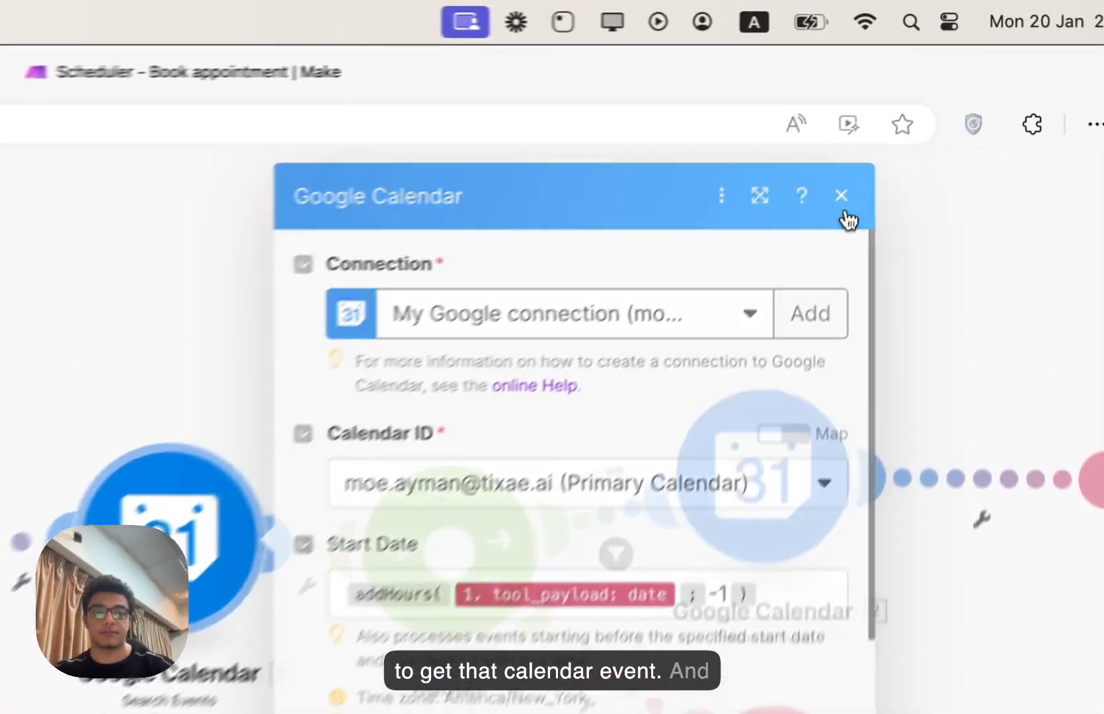
{"action": "left_click", "coordinate": [915, 108]}
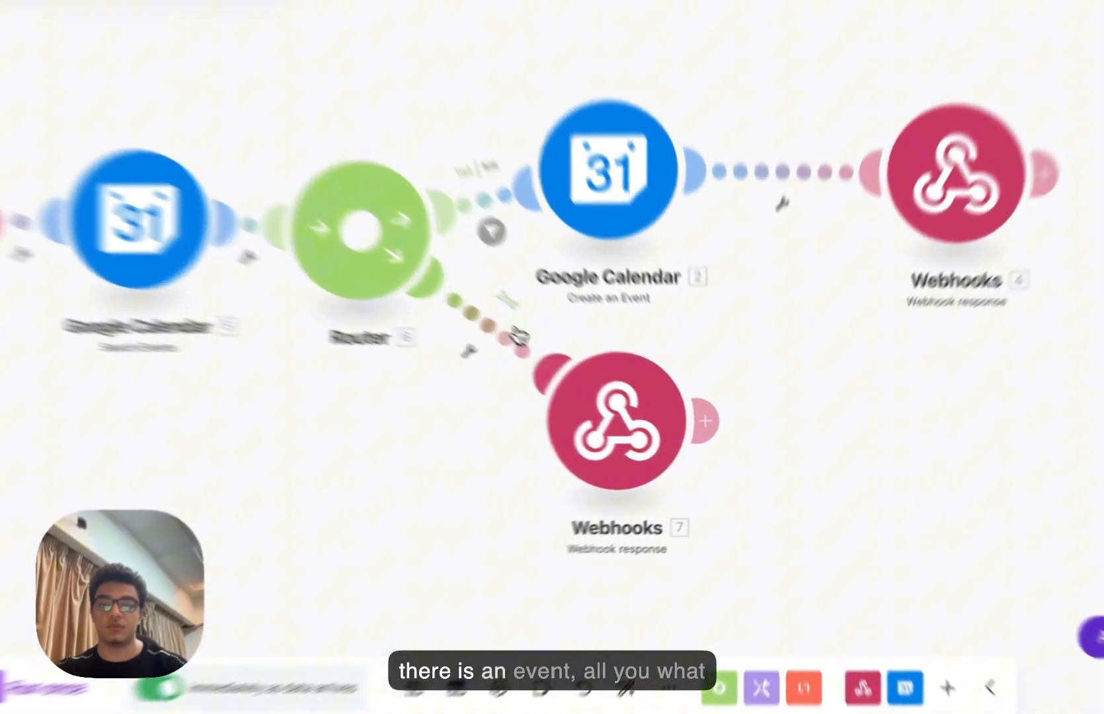
- Inspect the second webhook response's status 400 'event already exists' message, then reopen it
{"action": "left_click", "coordinate": [651, 471]}
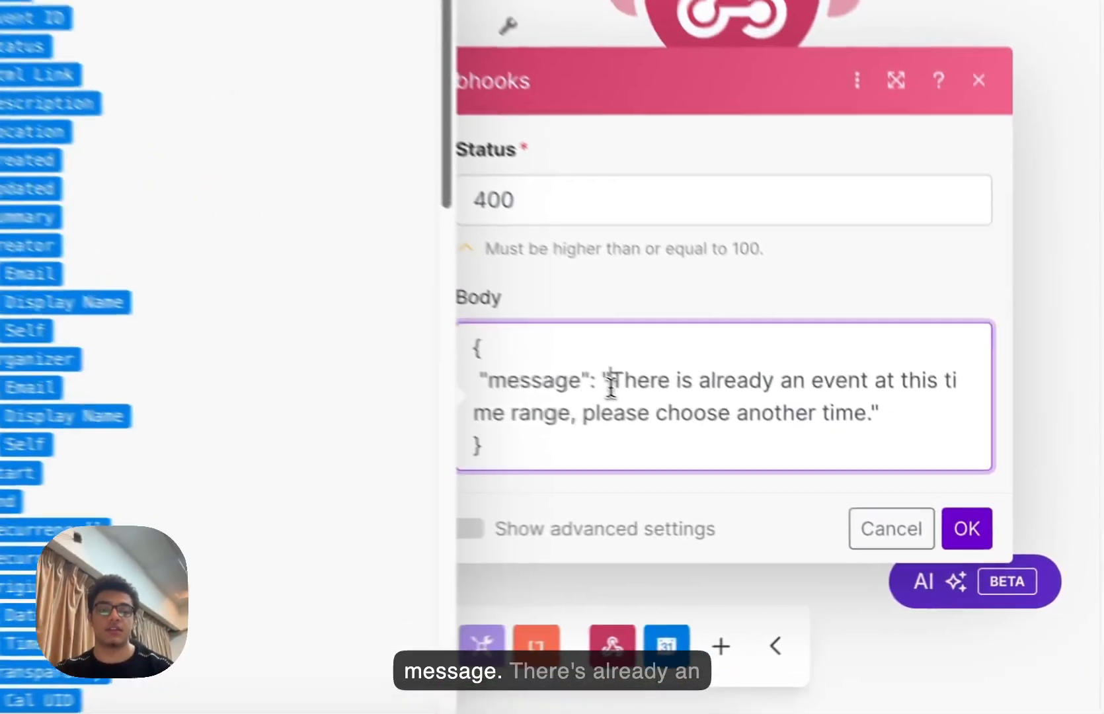
{"action": "left_click_drag", "start_coordinate": [835, 484], "coordinate": [924, 483]}
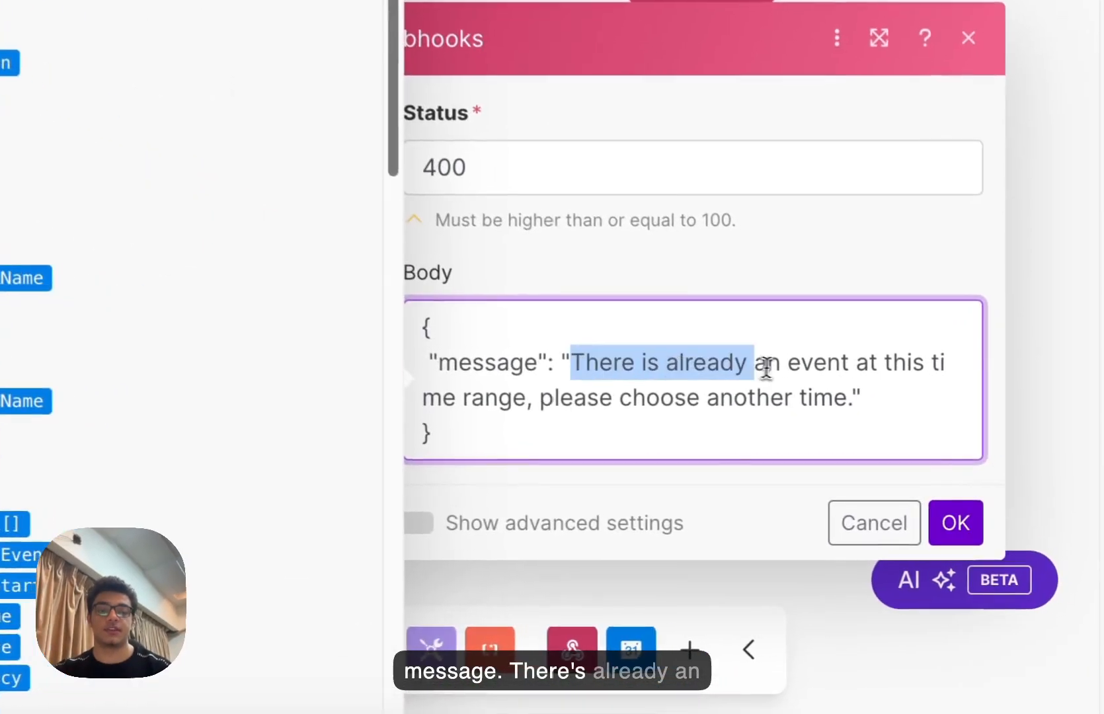
{"action": "left_click_drag", "start_coordinate": [747, 364], "coordinate": [842, 383]}
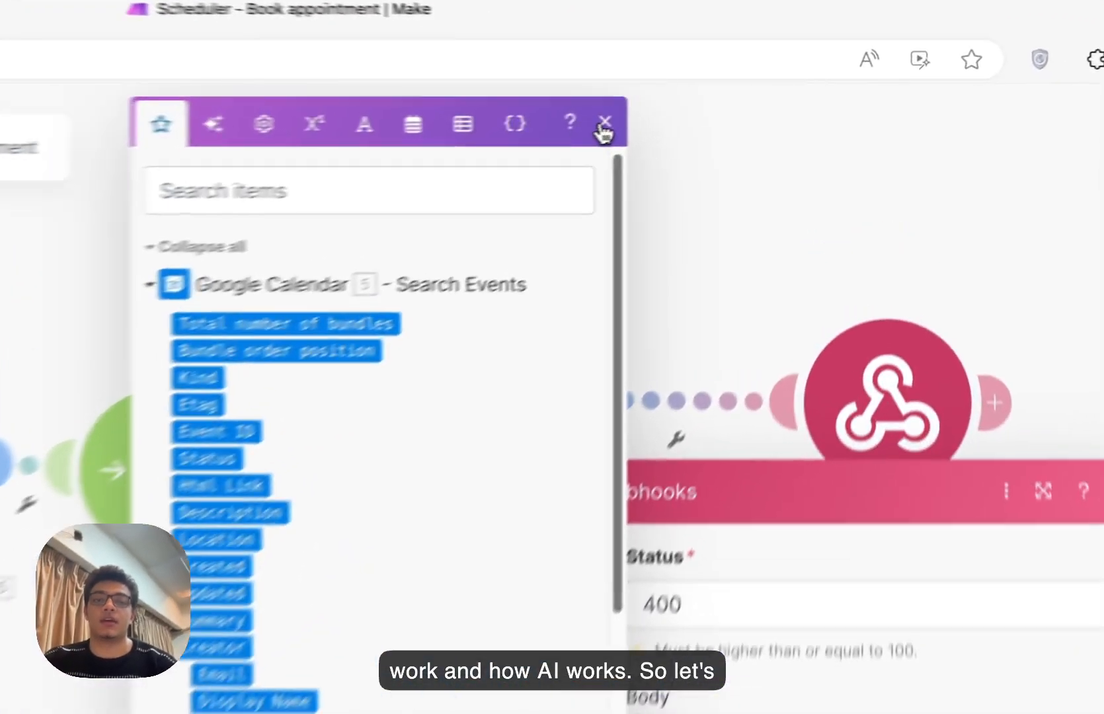
{"action": "left_click", "coordinate": [739, 104]}
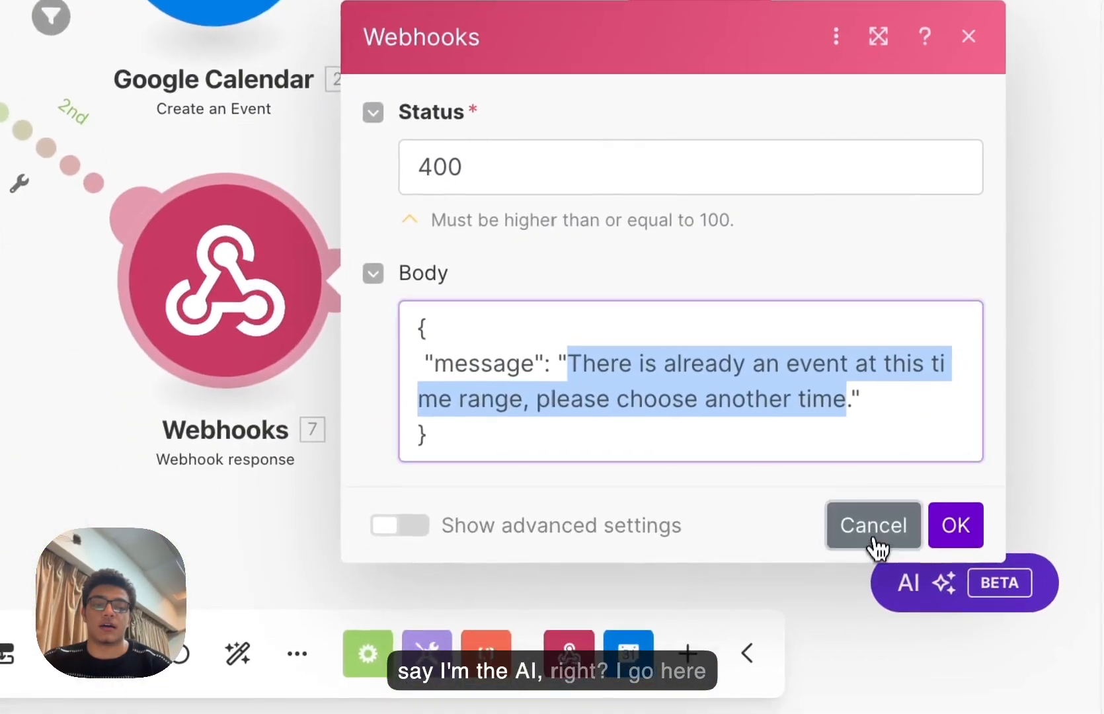
{"action": "left_click", "coordinate": [877, 547]}
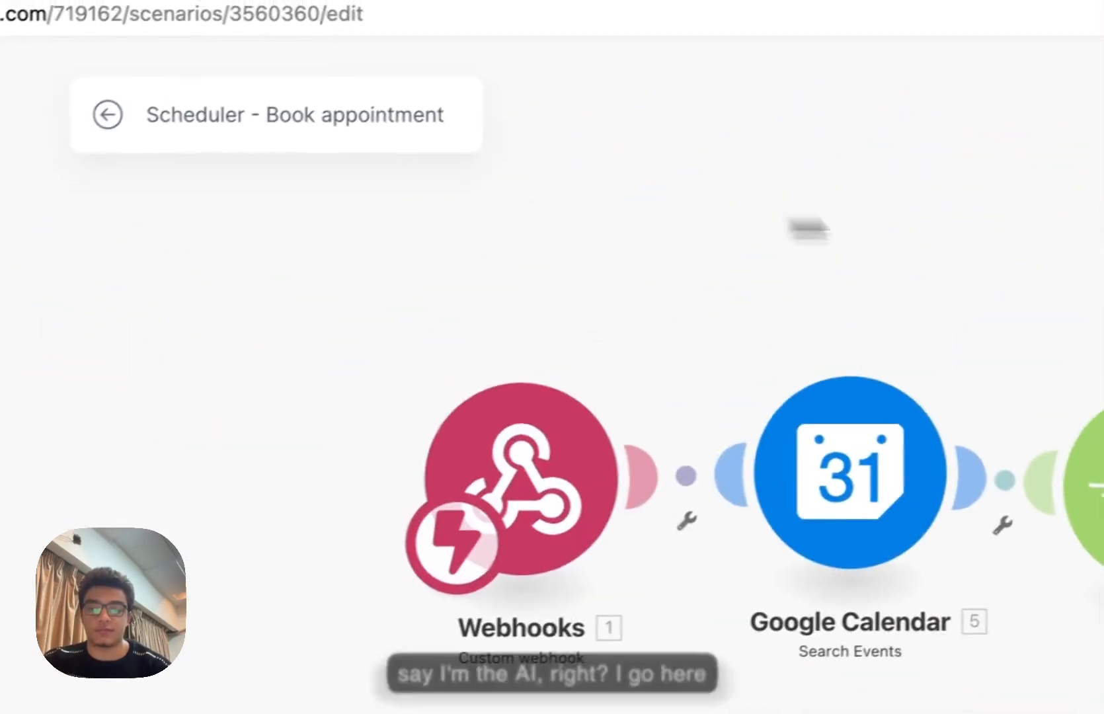
{"action": "left_click_drag", "start_coordinate": [793, 224], "coordinate": [330, 245]}
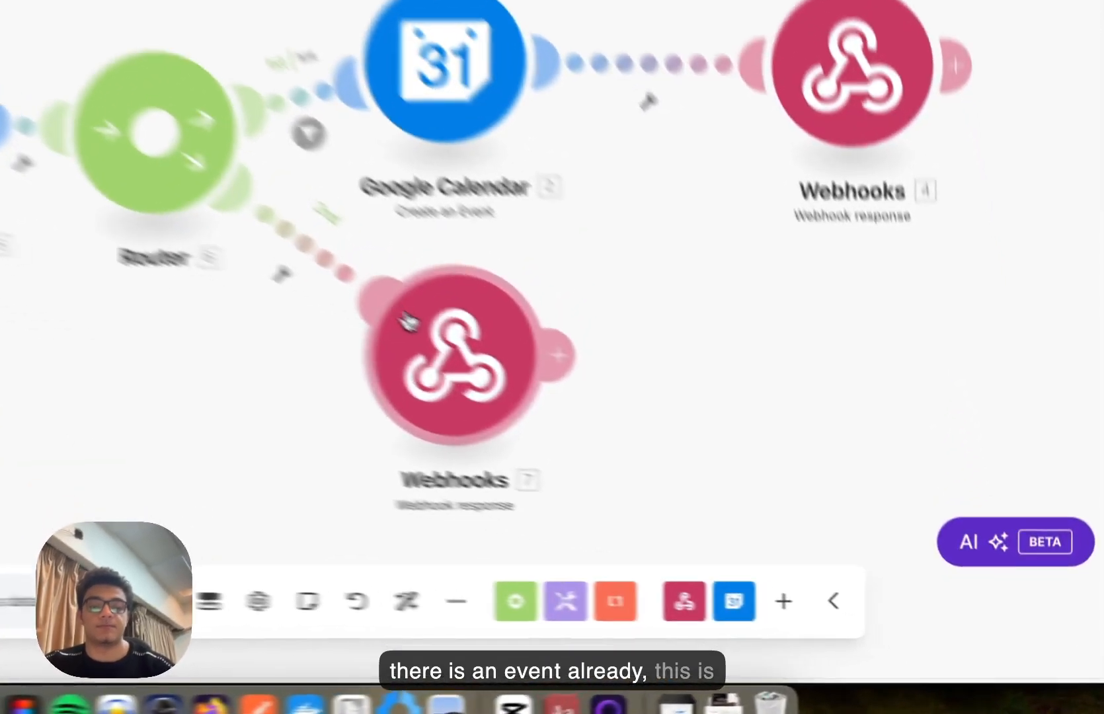
{"action": "left_click", "coordinate": [691, 466]}
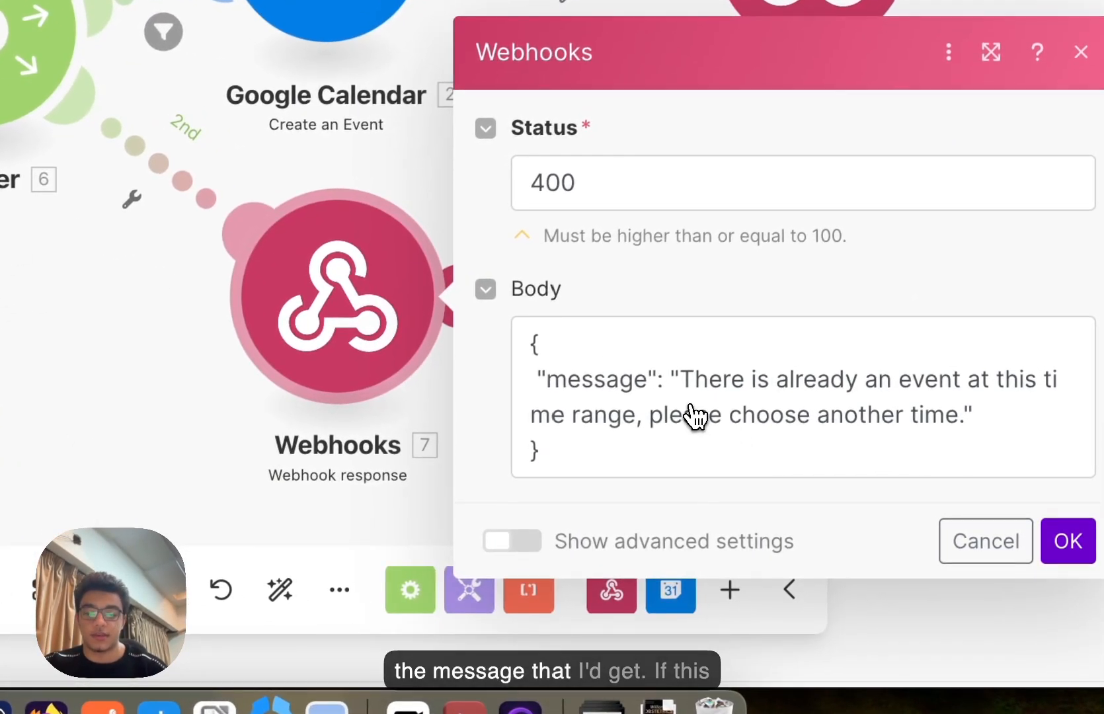
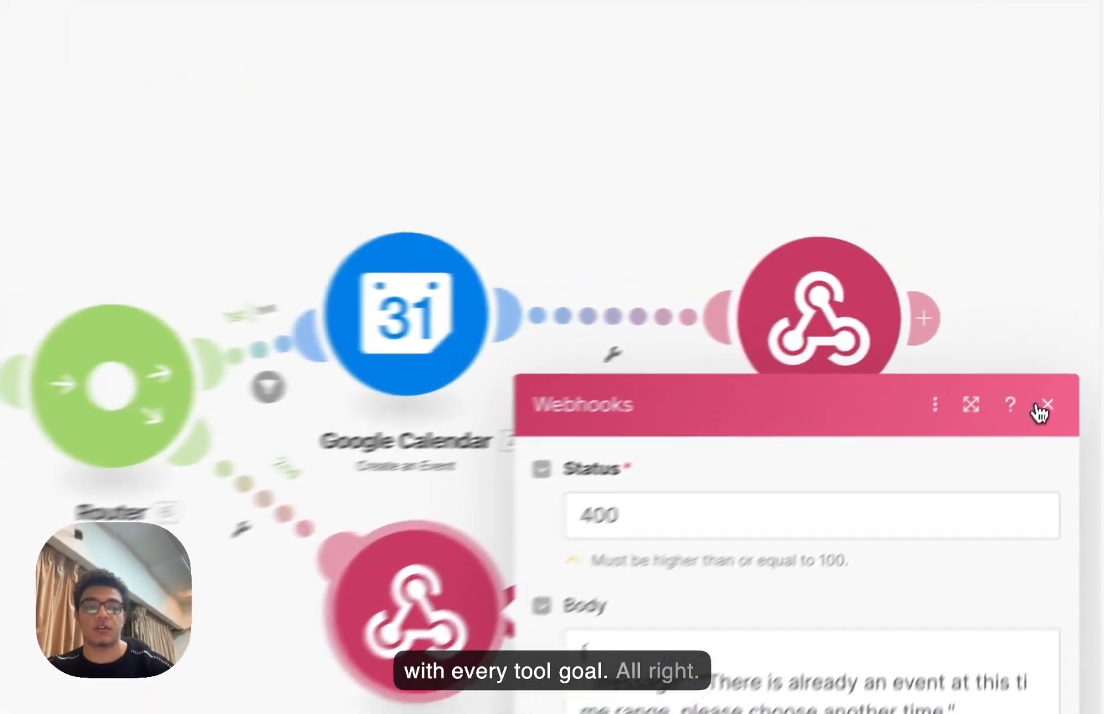
- Close the failed-booking webhook response, then review and close the successful-booking response settings
{"action": "left_click", "coordinate": [1071, 356]}
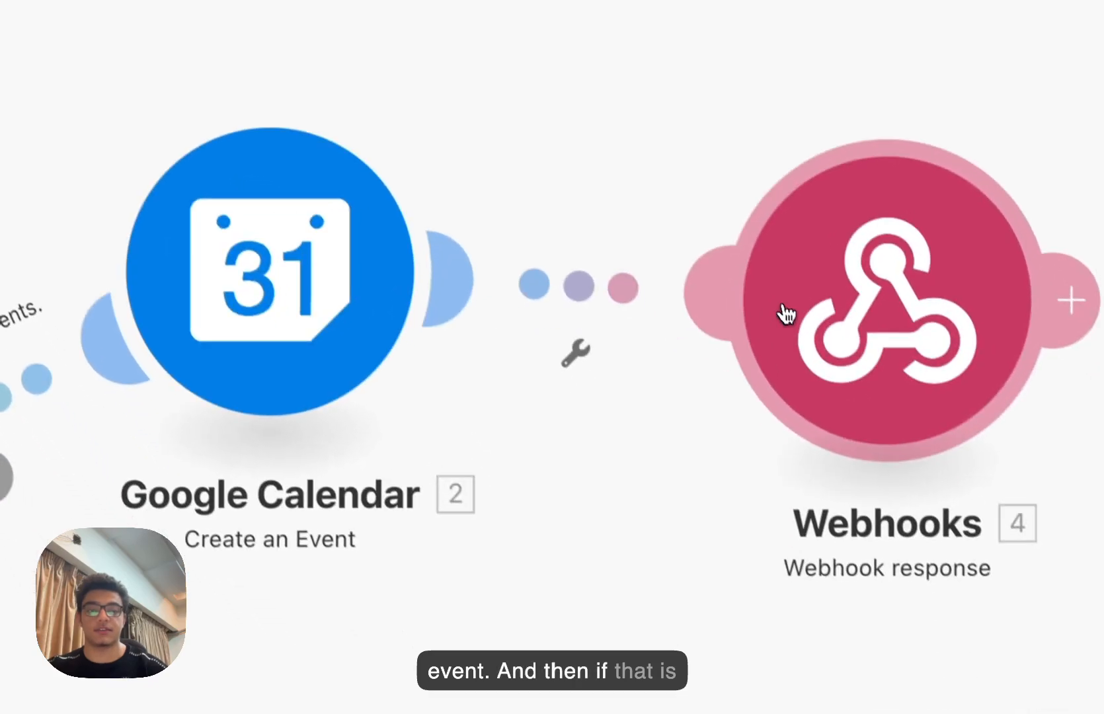
{"action": "left_click", "coordinate": [850, 558]}
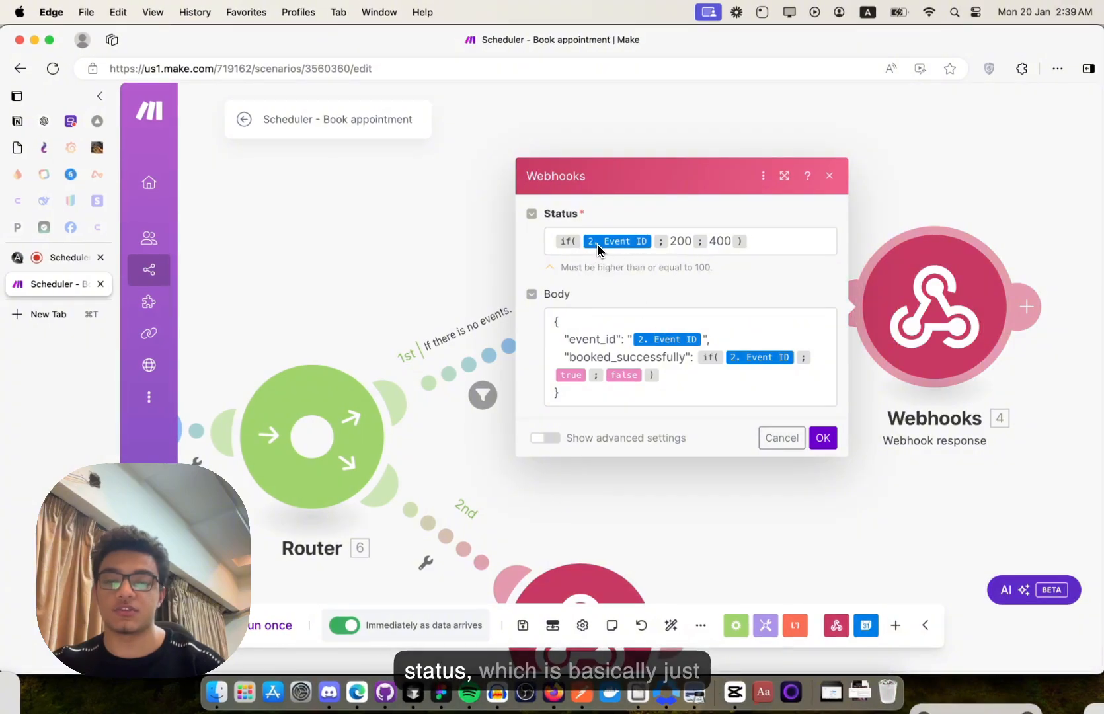
{"action": "mouse_move", "coordinate": [601, 248]}
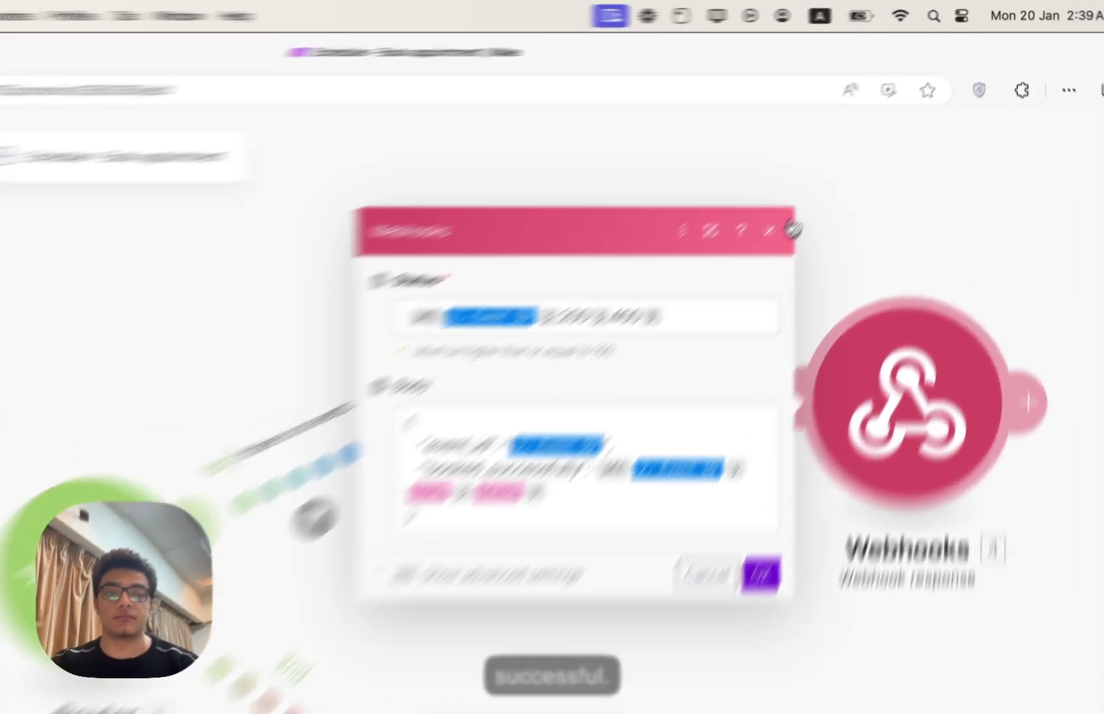
{"action": "left_click", "coordinate": [792, 229]}
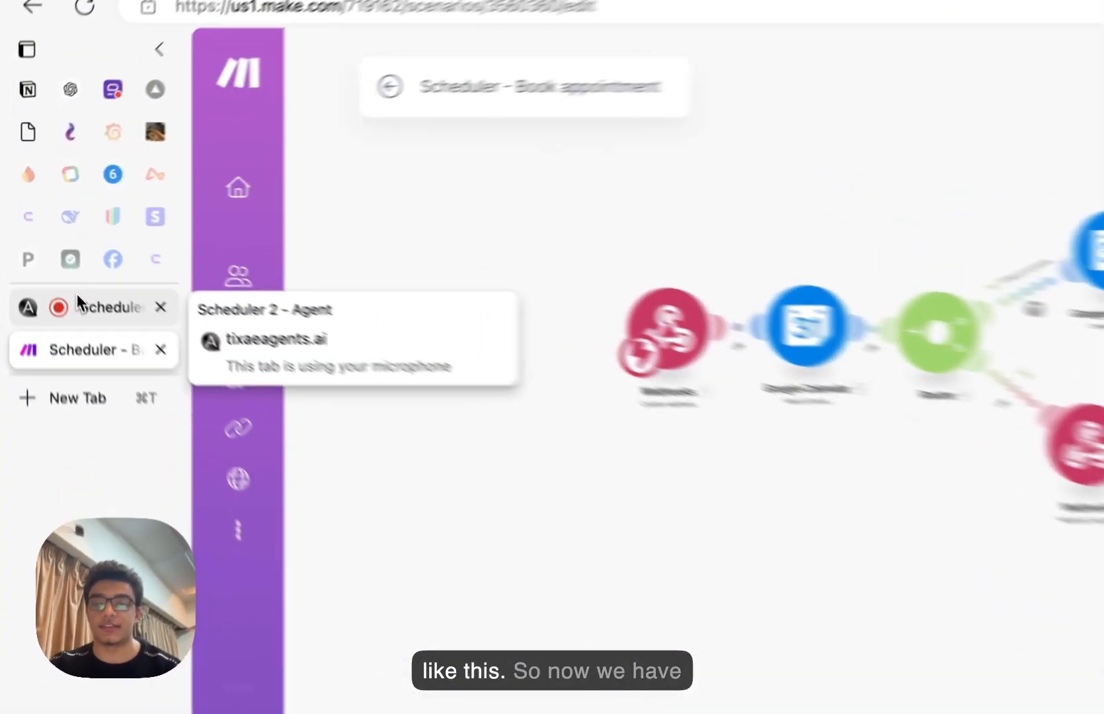
- Switch to the Scheduler 2 agent builder and check the end of the webhook server URL
{"action": "left_click", "coordinate": [20, 257]}
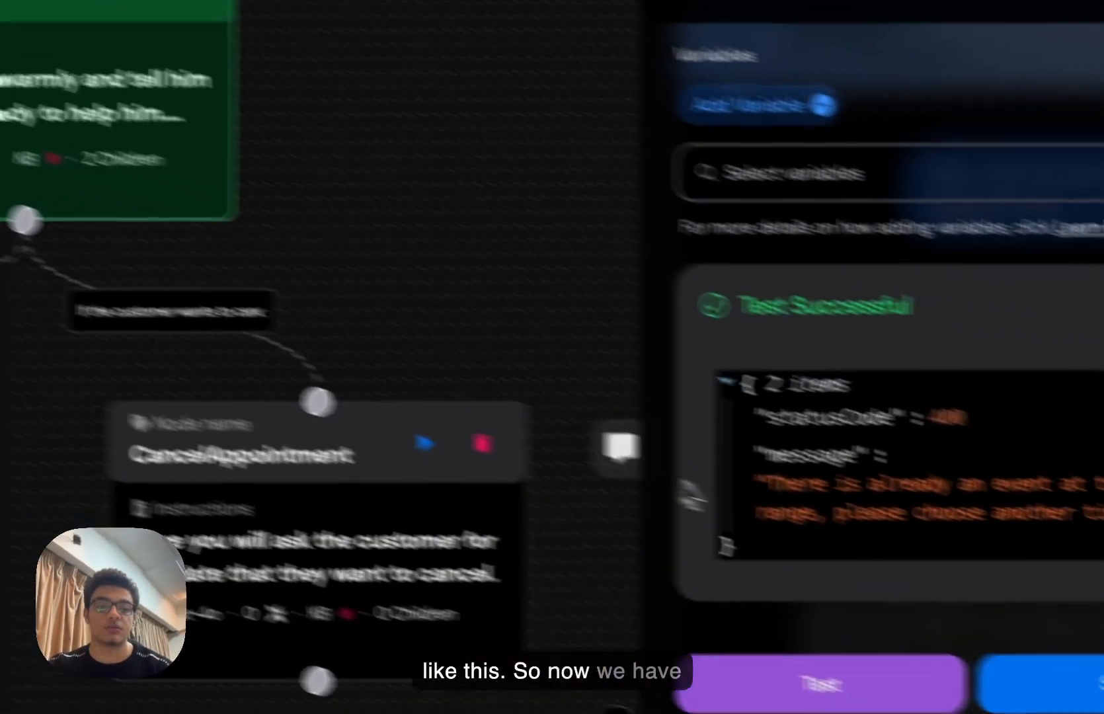
{"action": "scroll", "coordinate": [802, 424], "scroll_direction": "up", "scroll_amount": 10}
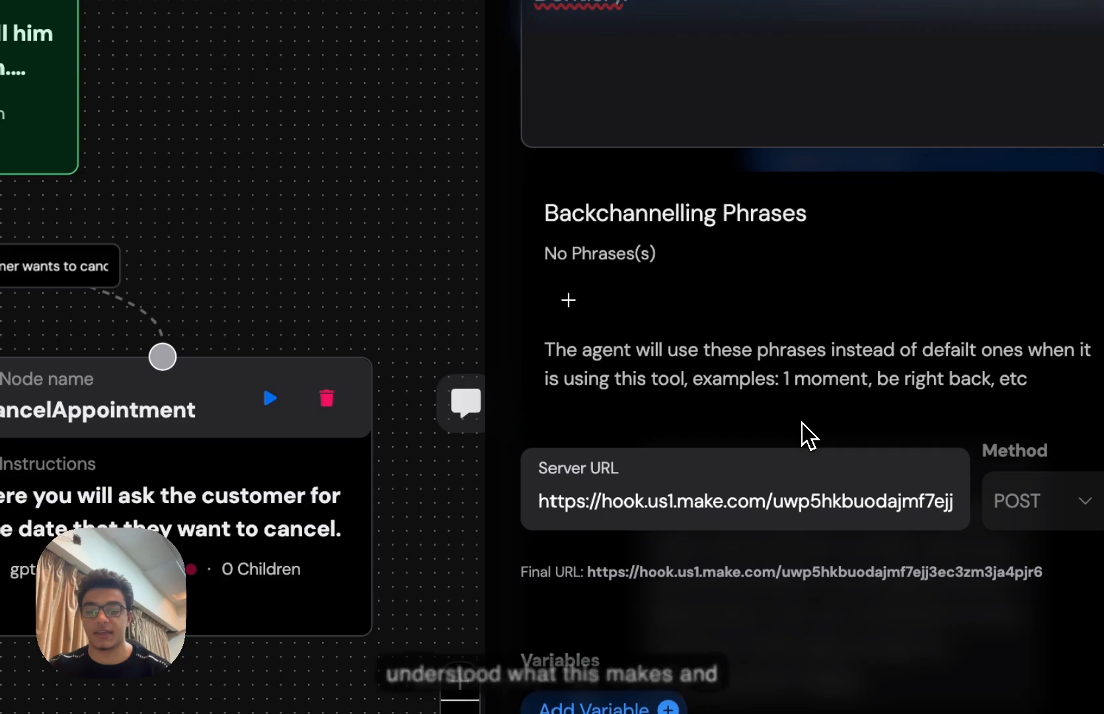
{"action": "scroll", "coordinate": [801, 423], "scroll_direction": "down", "scroll_amount": 2}
{"action": "left_click", "coordinate": [801, 423]}
{"action": "scroll", "coordinate": [801, 421], "scroll_direction": "down", "scroll_amount": 2}
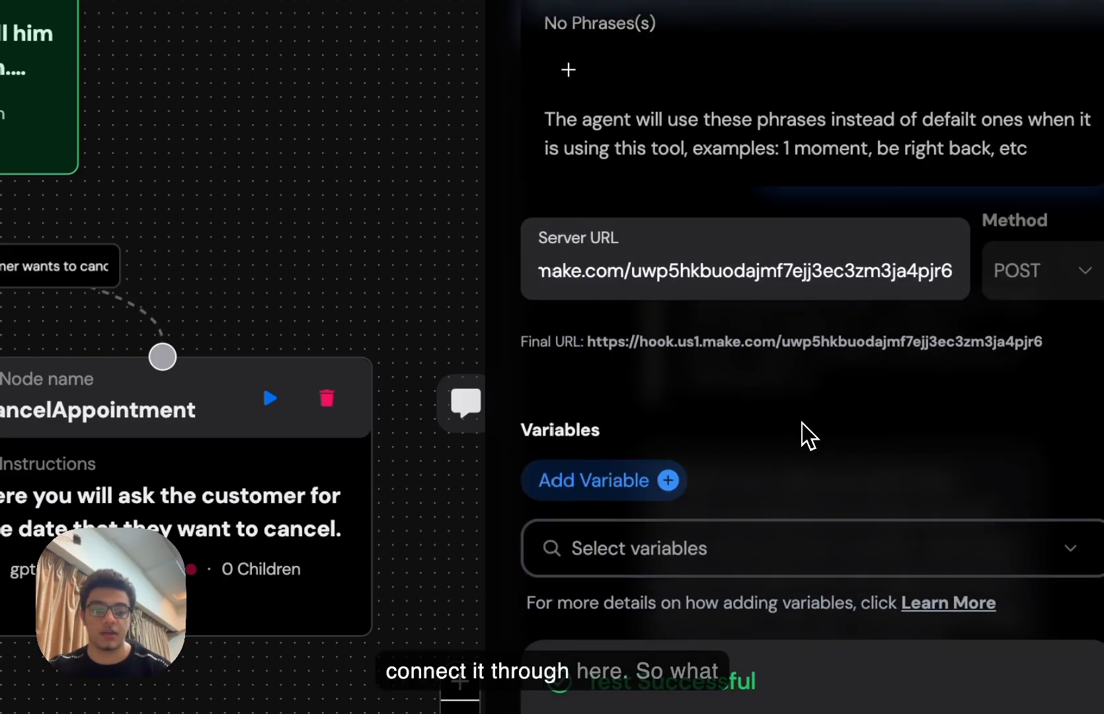
{"action": "scroll", "coordinate": [802, 423], "scroll_direction": "down", "scroll_amount": 4}
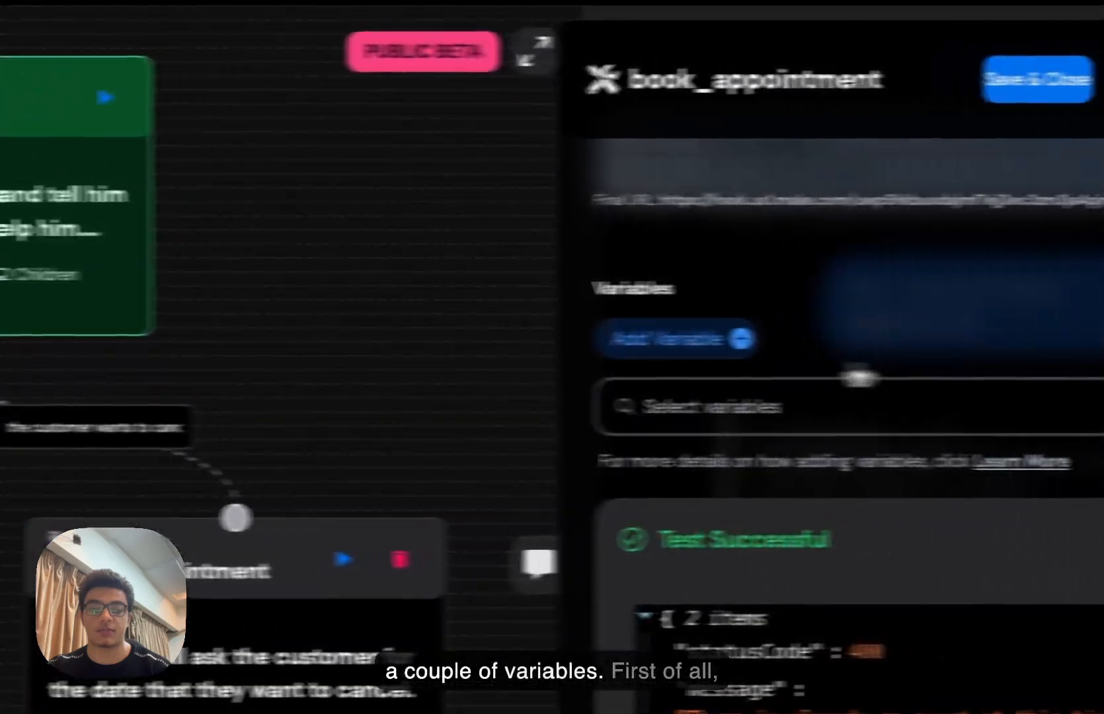
- Add a required string variable 'name' described as the name of the customer being spoken with
{"action": "left_click", "coordinate": [617, 188]}
{"action": "left_click", "coordinate": [228, 403]}
{"action": "type", "text": "name"}
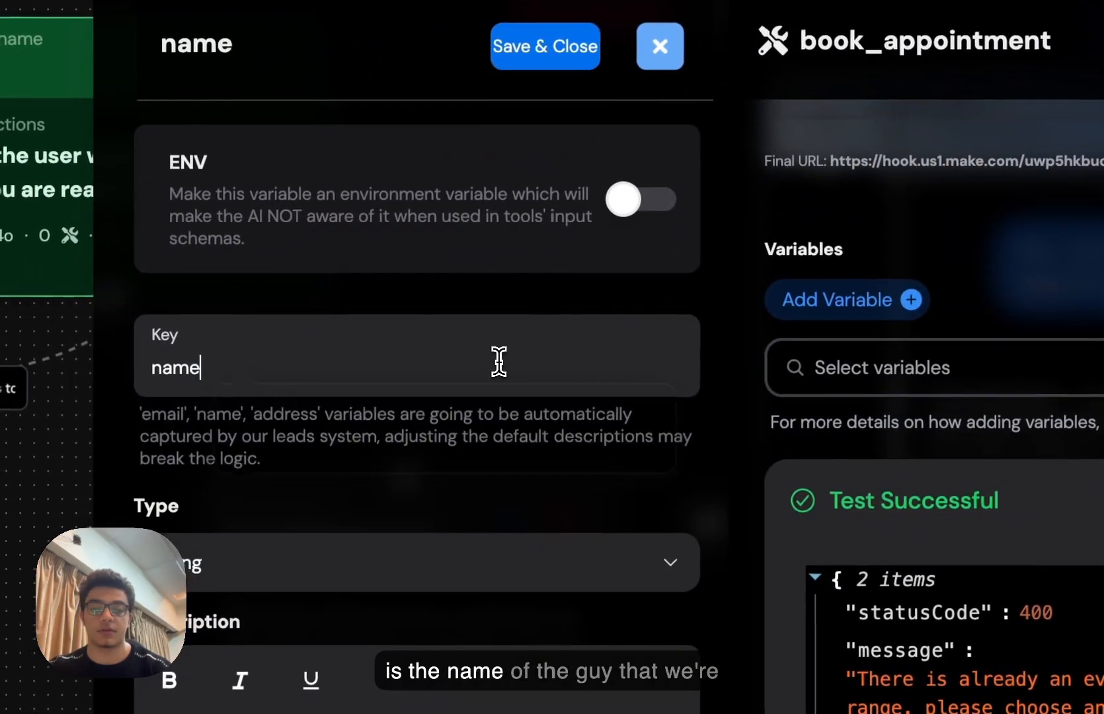
{"action": "key", "text": "Tab"}
{"action": "key", "text": "Tab"}
{"action": "key", "text": "Tab"}
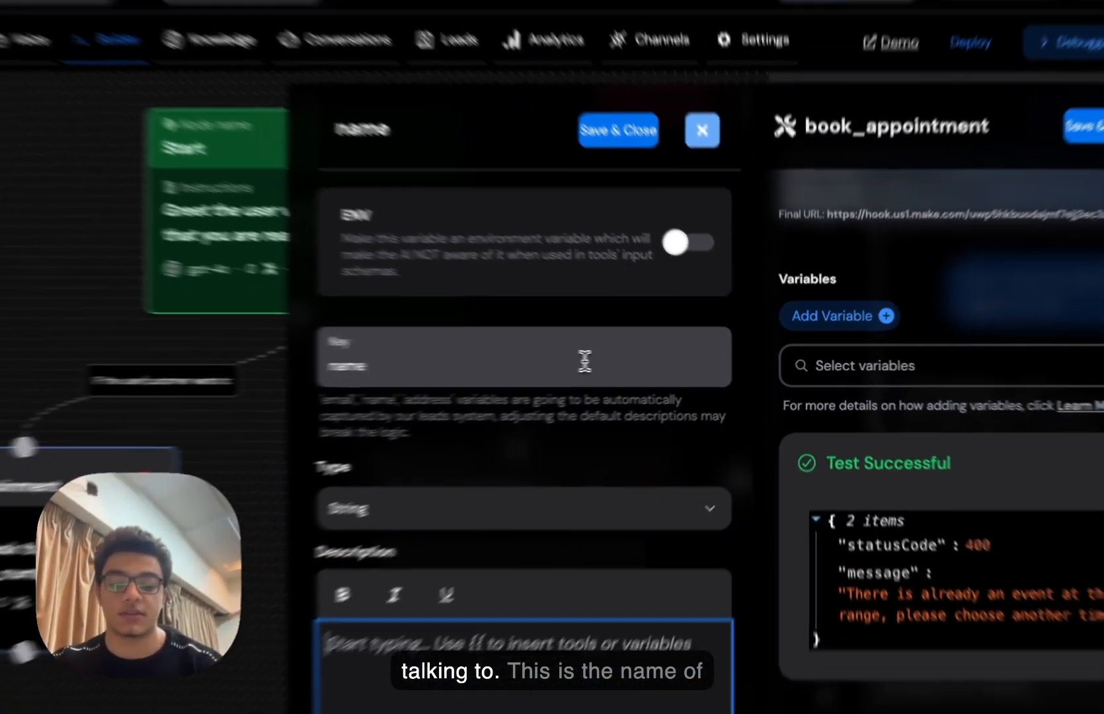
{"action": "type", "text": "This is the n"}
{"action": "type", "text": "ame of the customer you're speak"}
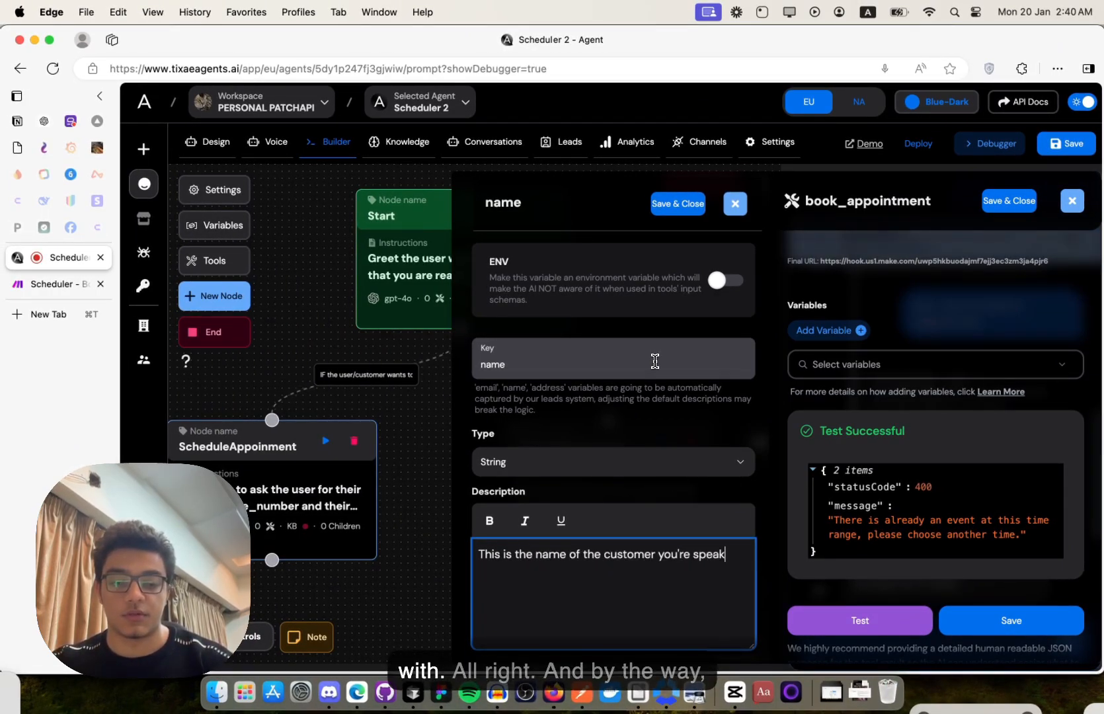
{"action": "scroll", "coordinate": [609, 322], "scroll_direction": "down", "scroll_amount": 4}
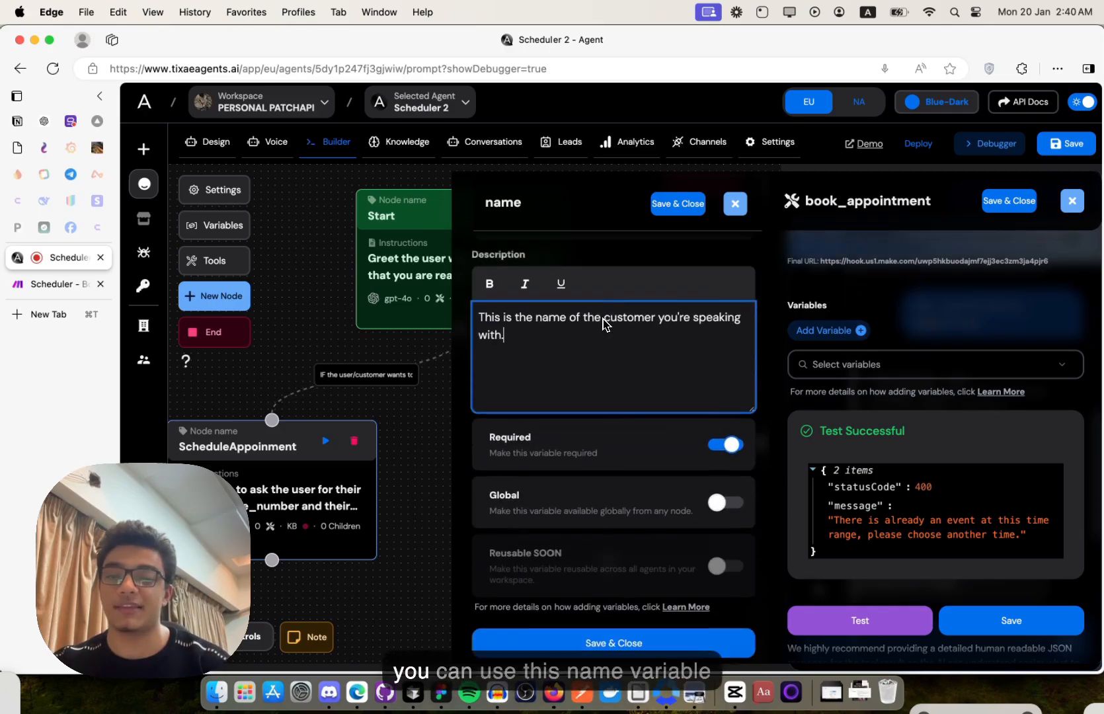
{"action": "scroll", "coordinate": [532, 369], "scroll_direction": "up", "scroll_amount": 4}
{"action": "scroll", "coordinate": [537, 396], "scroll_direction": "down", "scroll_amount": 4}
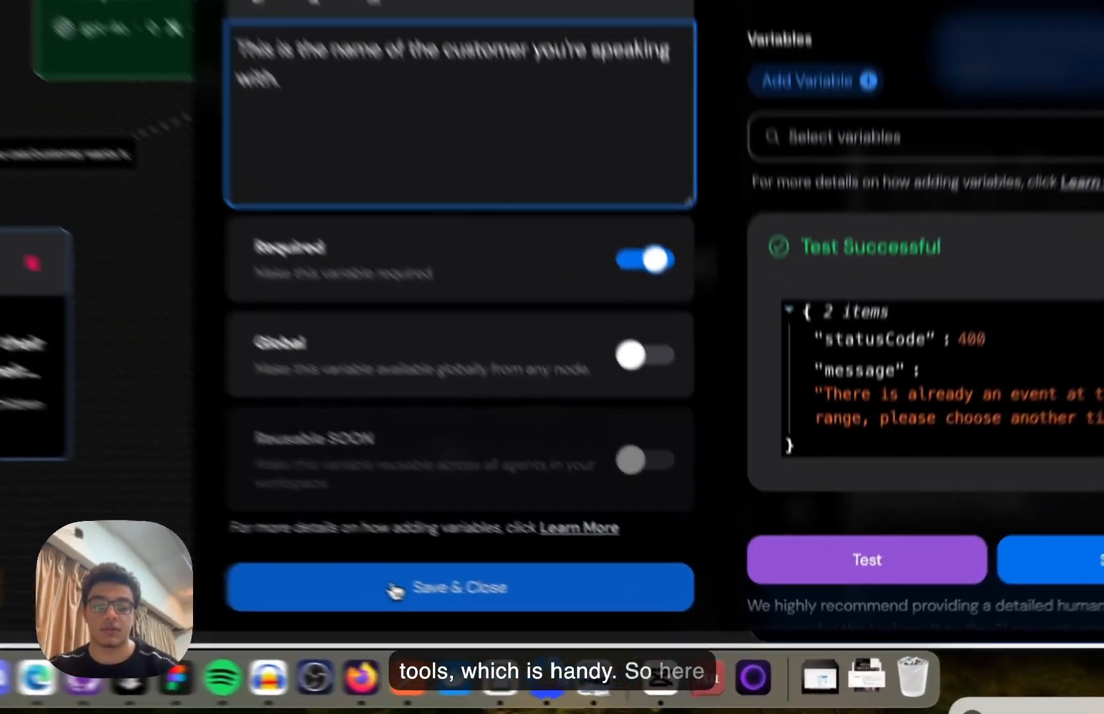
{"action": "left_click", "coordinate": [573, 637]}
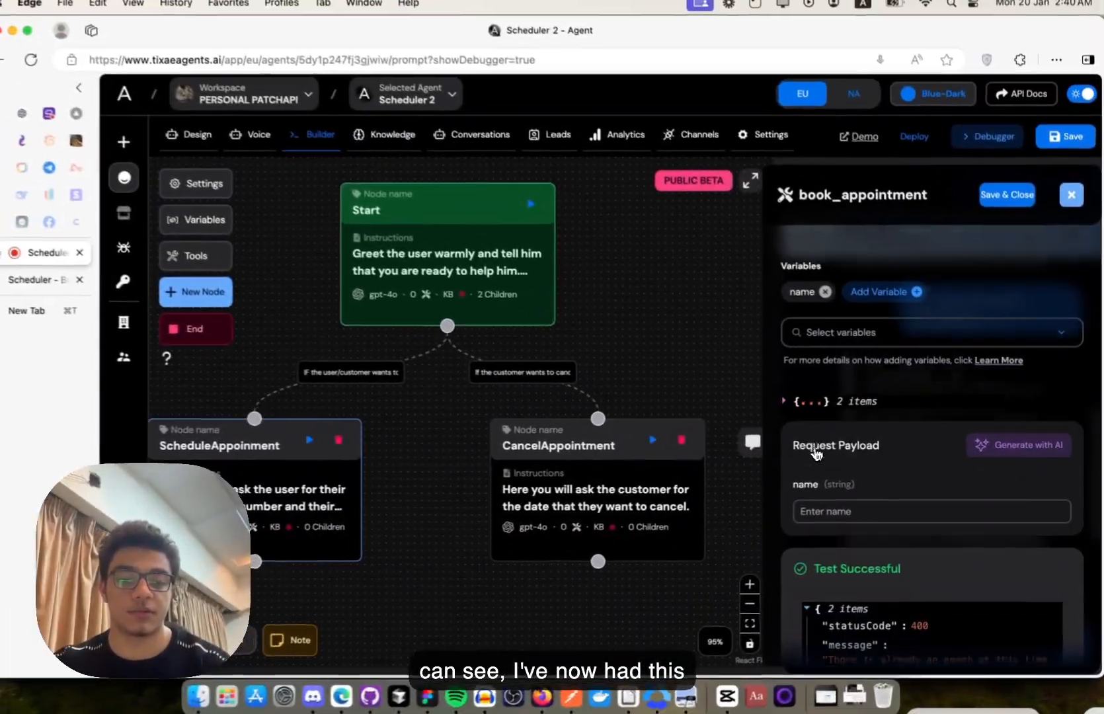
{"action": "scroll", "coordinate": [838, 494], "scroll_direction": "down", "scroll_amount": 2}
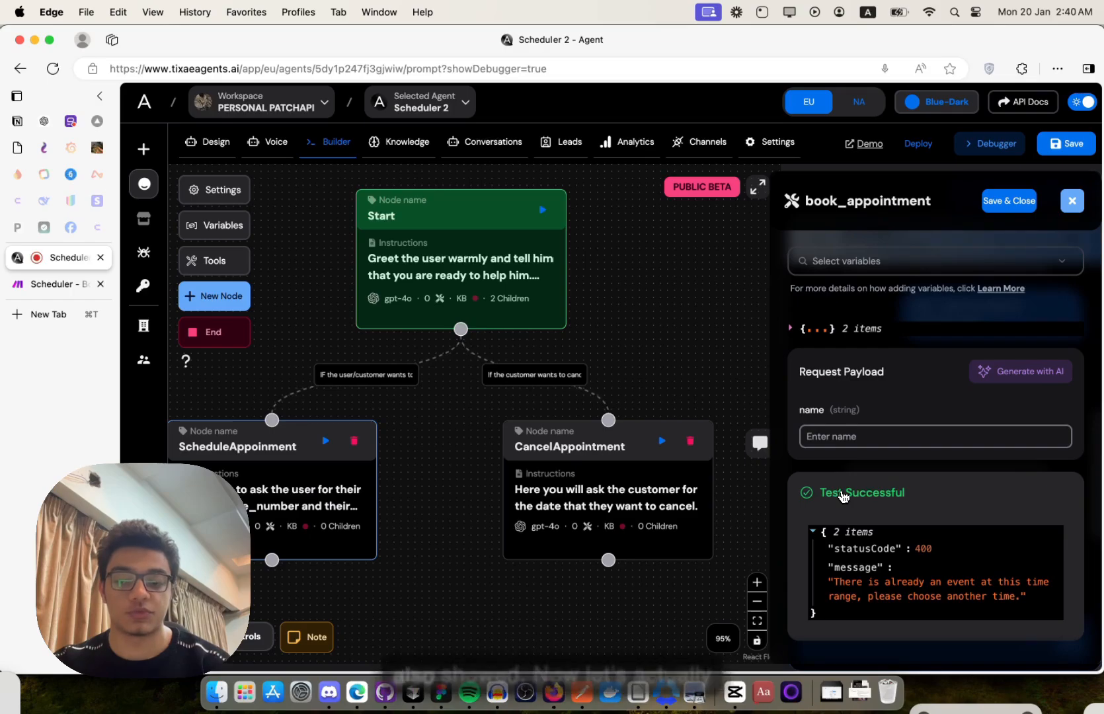
{"action": "scroll", "coordinate": [843, 496], "scroll_direction": "up", "scroll_amount": 3}
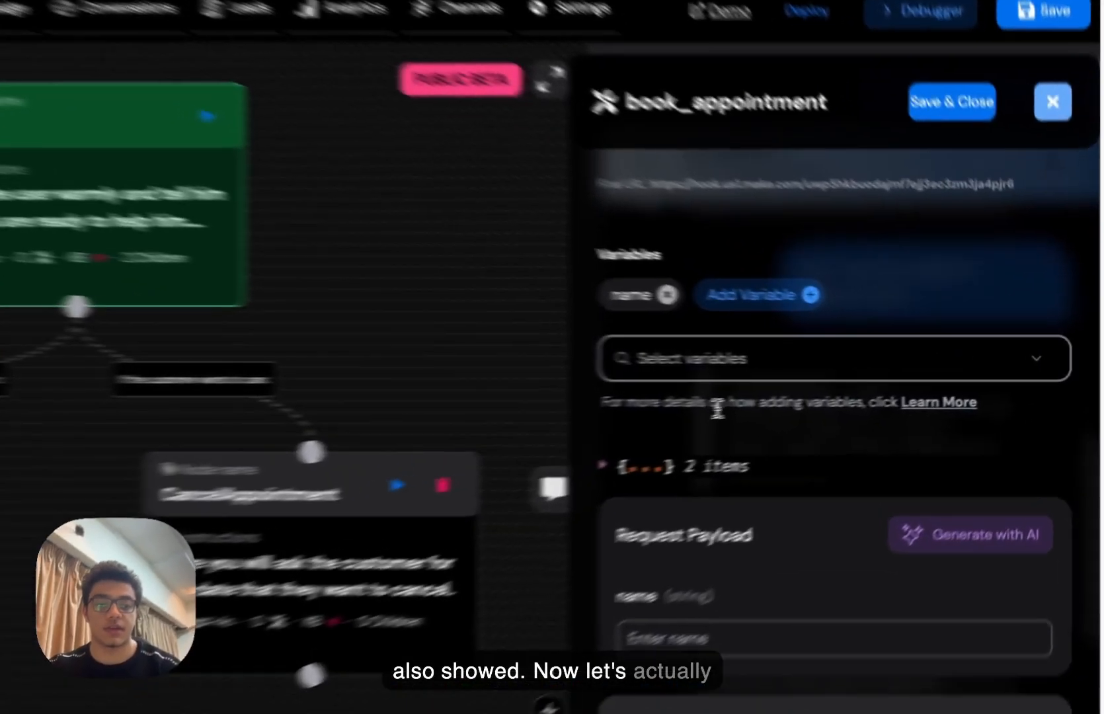
- Add a 'date' variable described as the customer's preferred appointment date in ISO format
{"action": "left_click", "coordinate": [835, 366]}
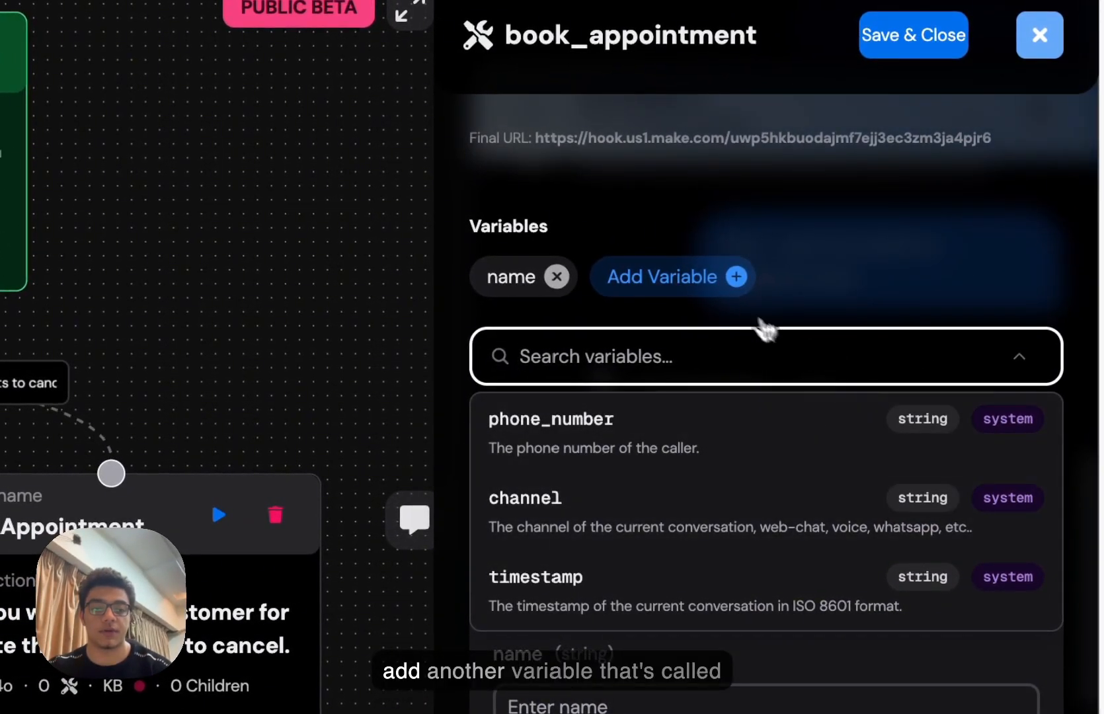
{"action": "left_click", "coordinate": [736, 276]}
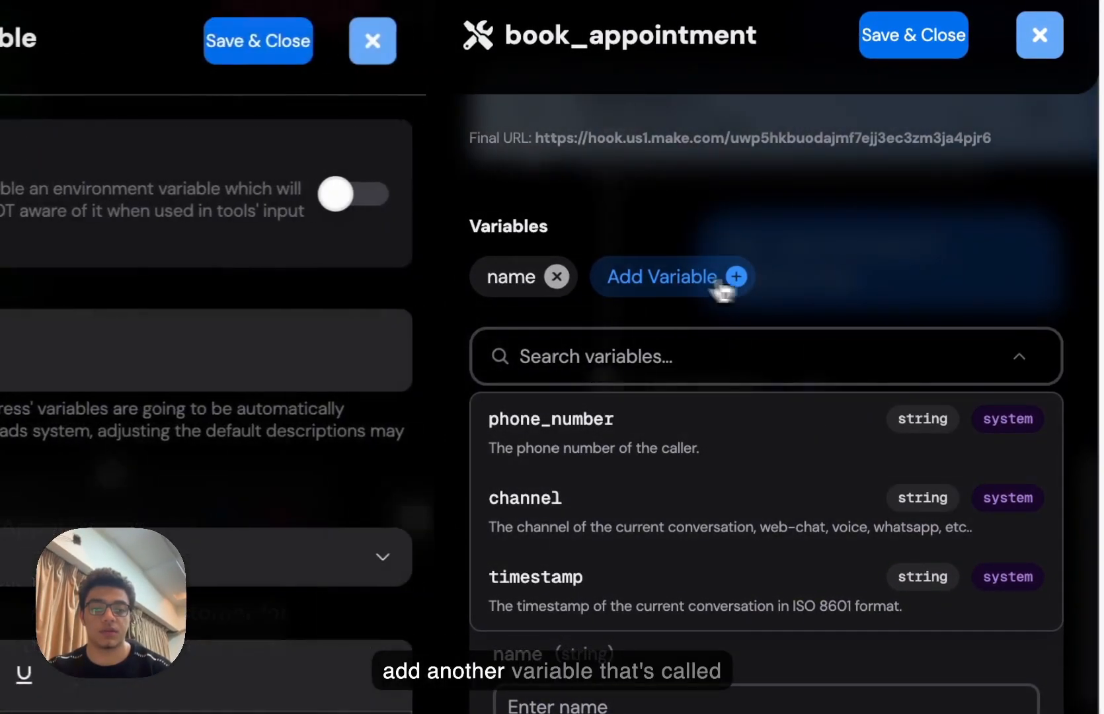
{"action": "left_click", "coordinate": [382, 414]}
{"action": "type", "text": "dtea"}
{"action": "key", "text": "BackSpace"}
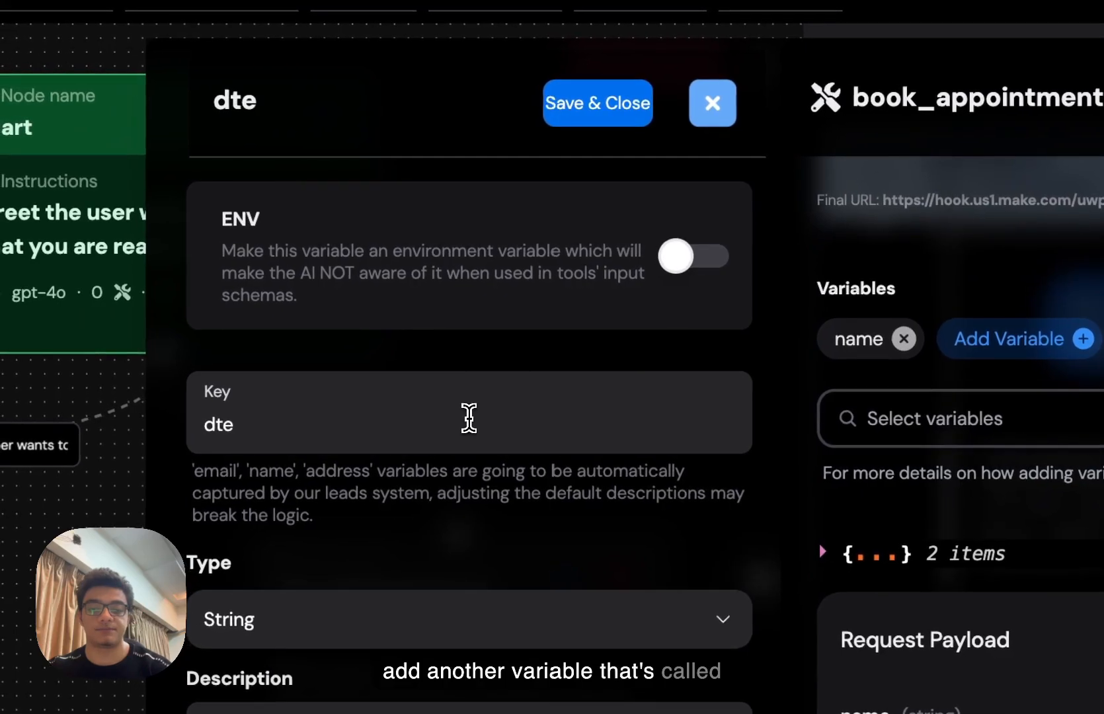
{"action": "key", "text": "BackSpace"}
{"action": "key", "text": "BackSpace"}
{"action": "type", "text": "ate"}
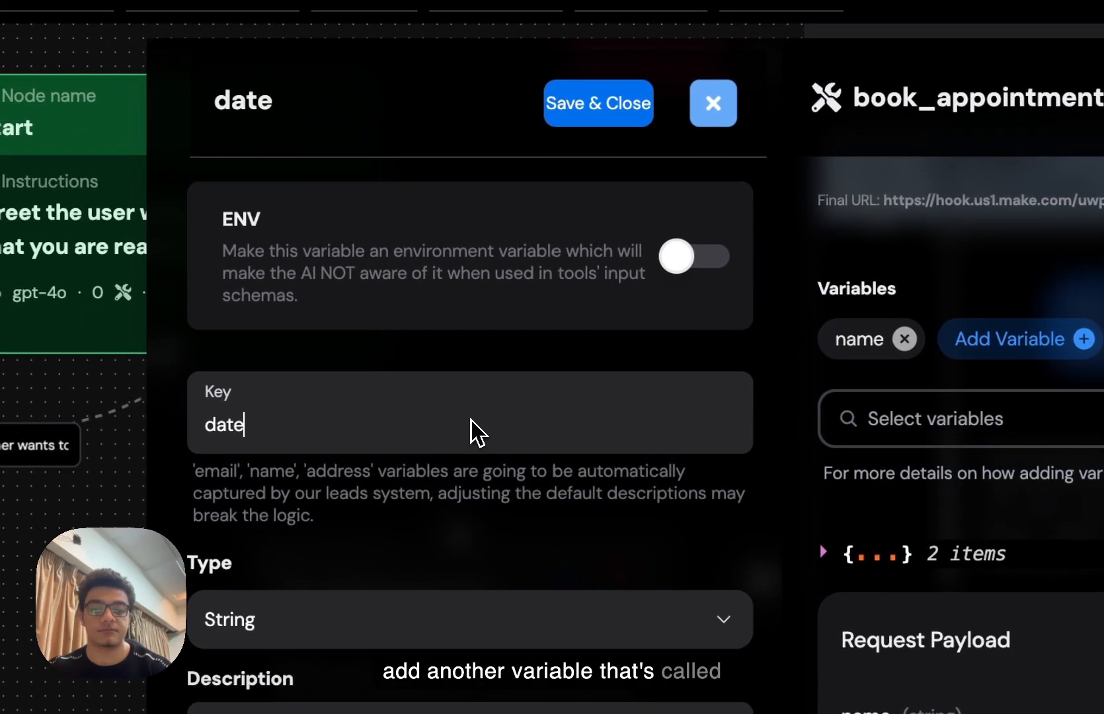
{"action": "key", "text": "Tab"}
{"action": "key", "text": "Tab"}
{"action": "key", "text": "Tab"}
{"action": "key", "text": "Tab"}
{"action": "key", "text": "Tab"}
{"action": "type", "text": "The date"}
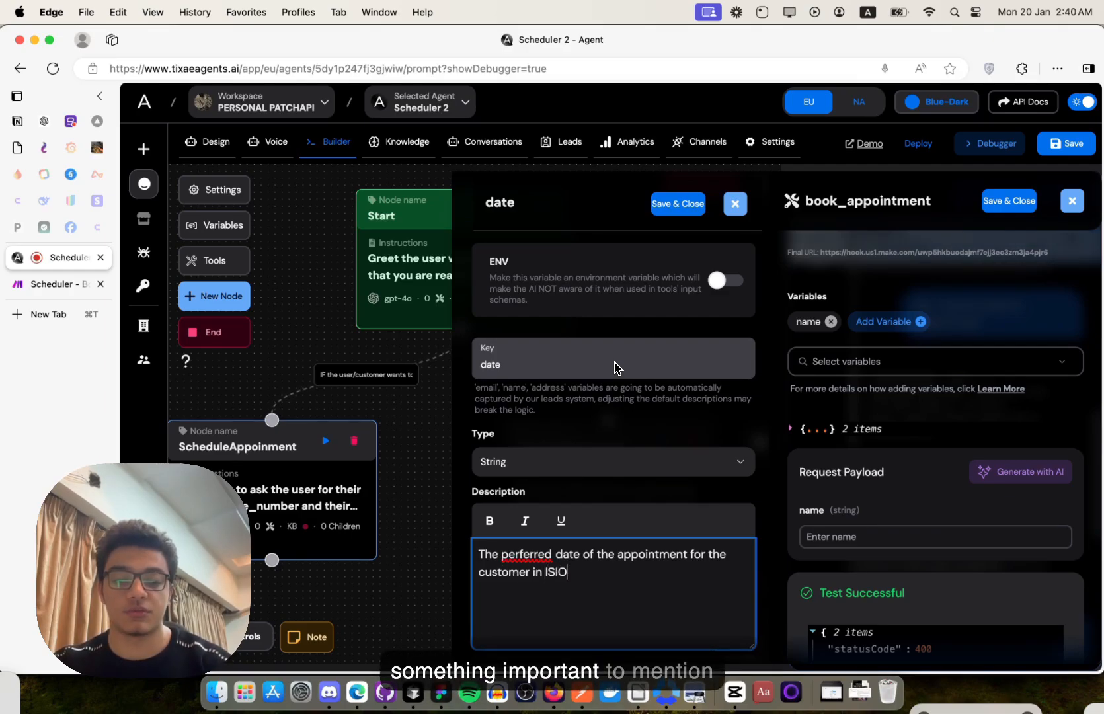
{"action": "type", "text": "format."}
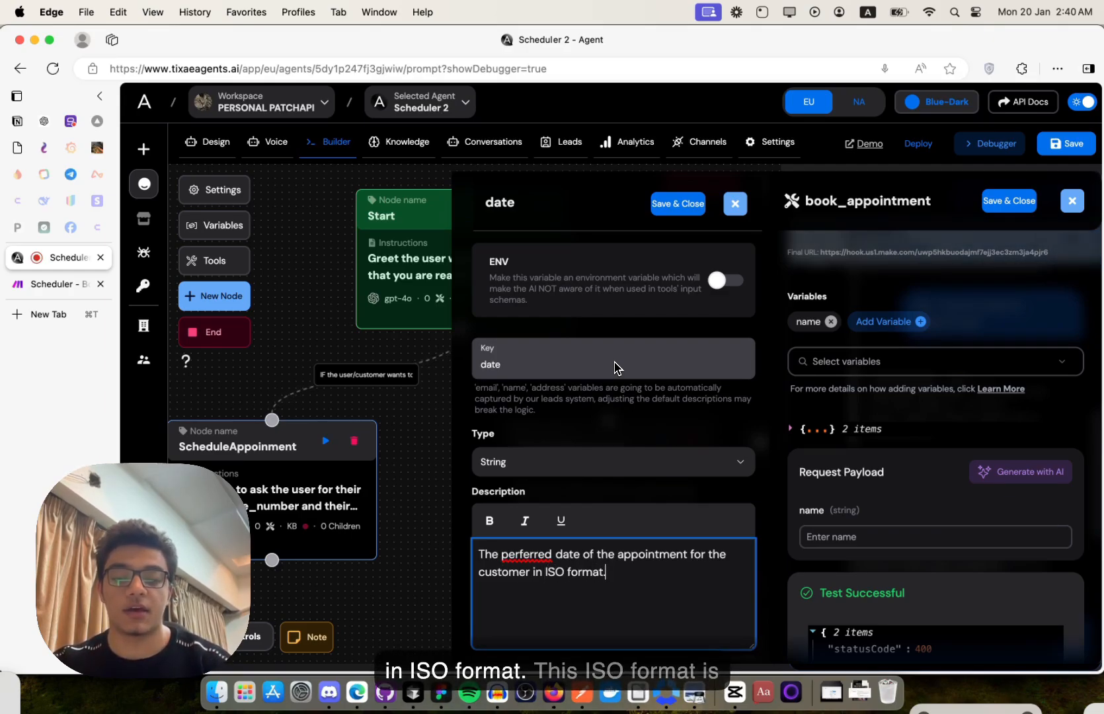
- Correct 'perferred' to 'preferred' in the description and save the date variable
{"action": "right_click", "coordinate": [522, 549]}
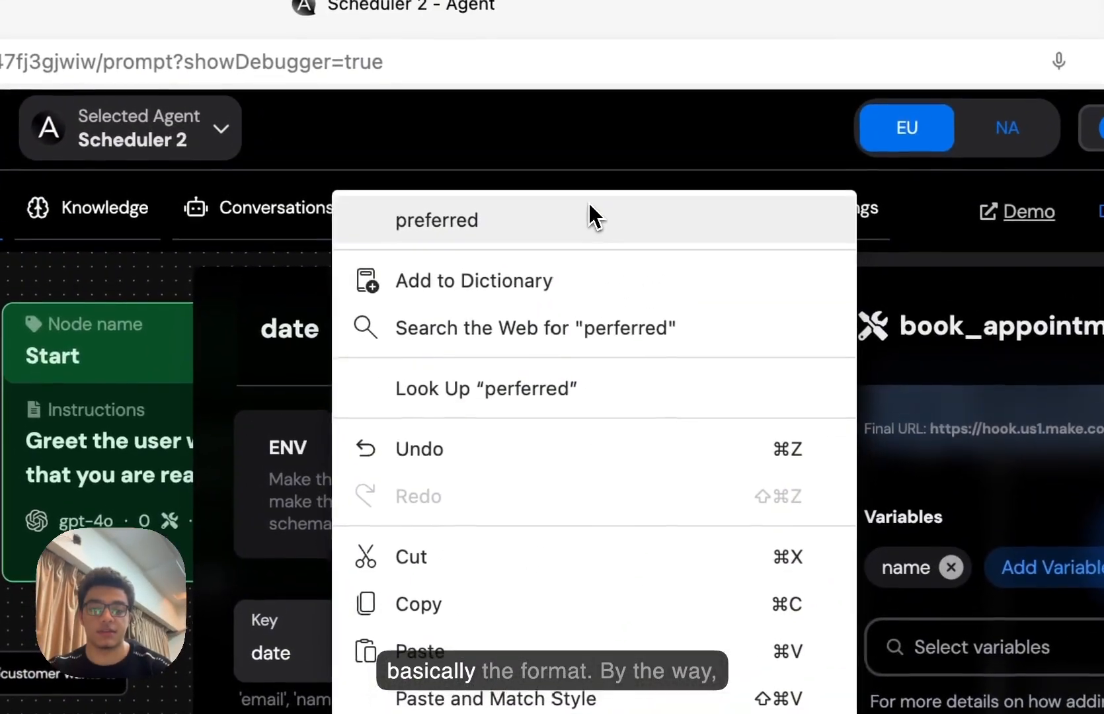
{"action": "left_click", "coordinate": [589, 202]}
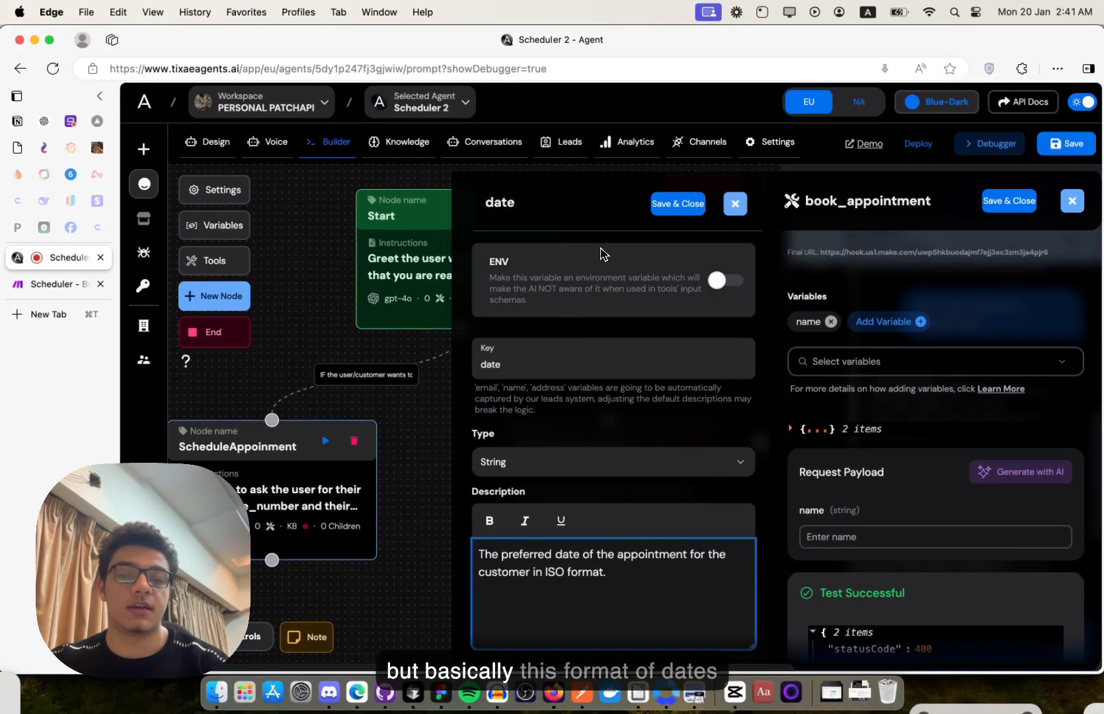
{"action": "scroll", "coordinate": [615, 419], "scroll_direction": "down", "scroll_amount": 4}
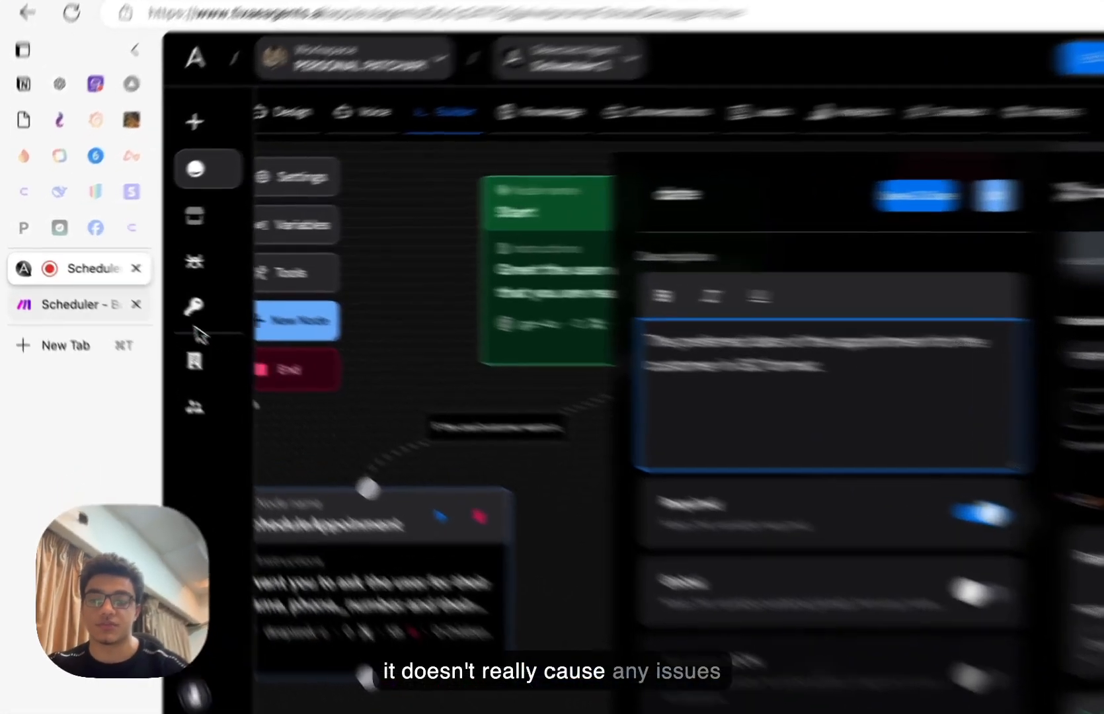
{"action": "left_click", "coordinate": [65, 285]}
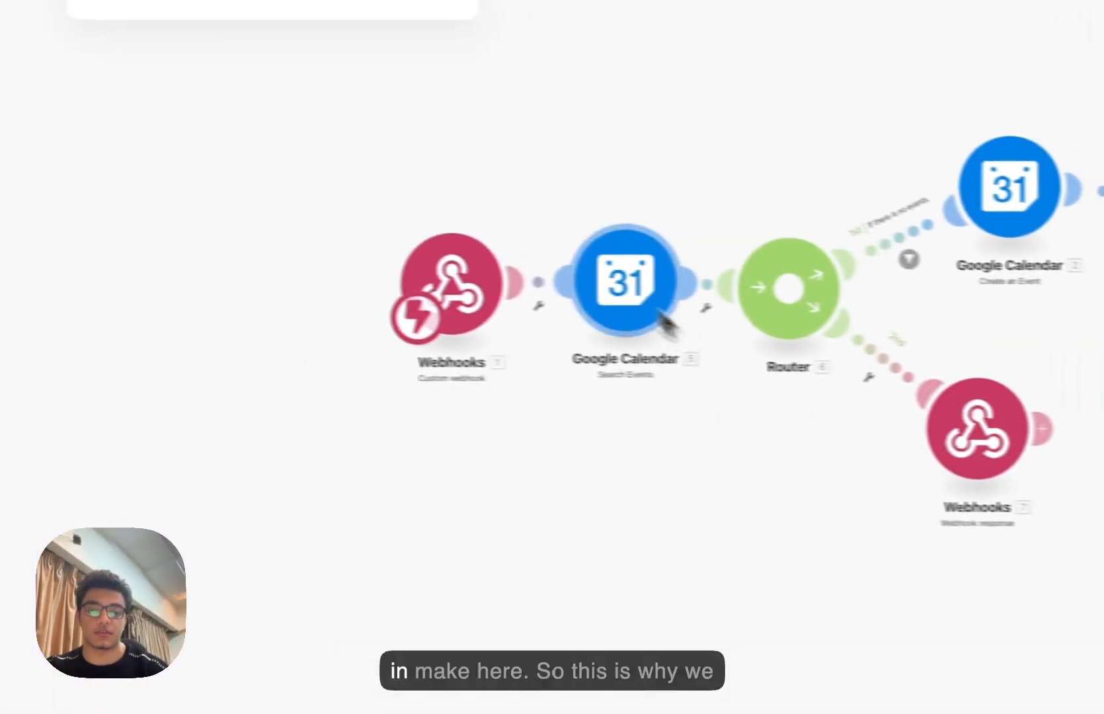
{"action": "left_click", "coordinate": [13, 301]}
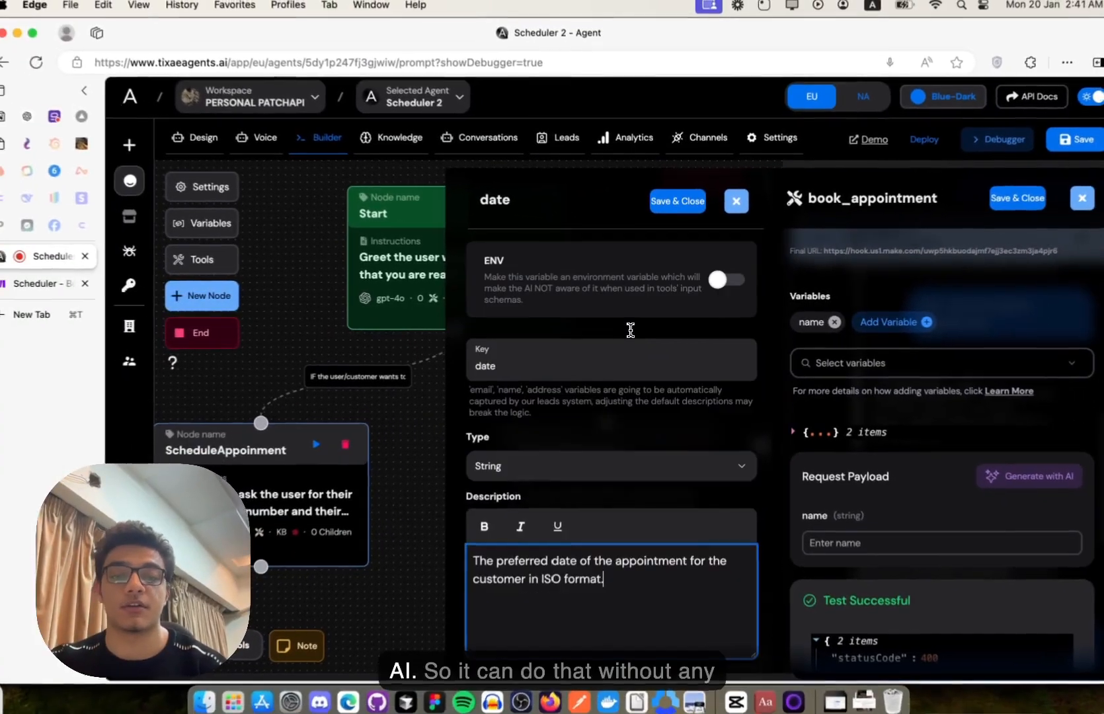
{"action": "scroll", "coordinate": [631, 331], "scroll_direction": "down", "scroll_amount": 4}
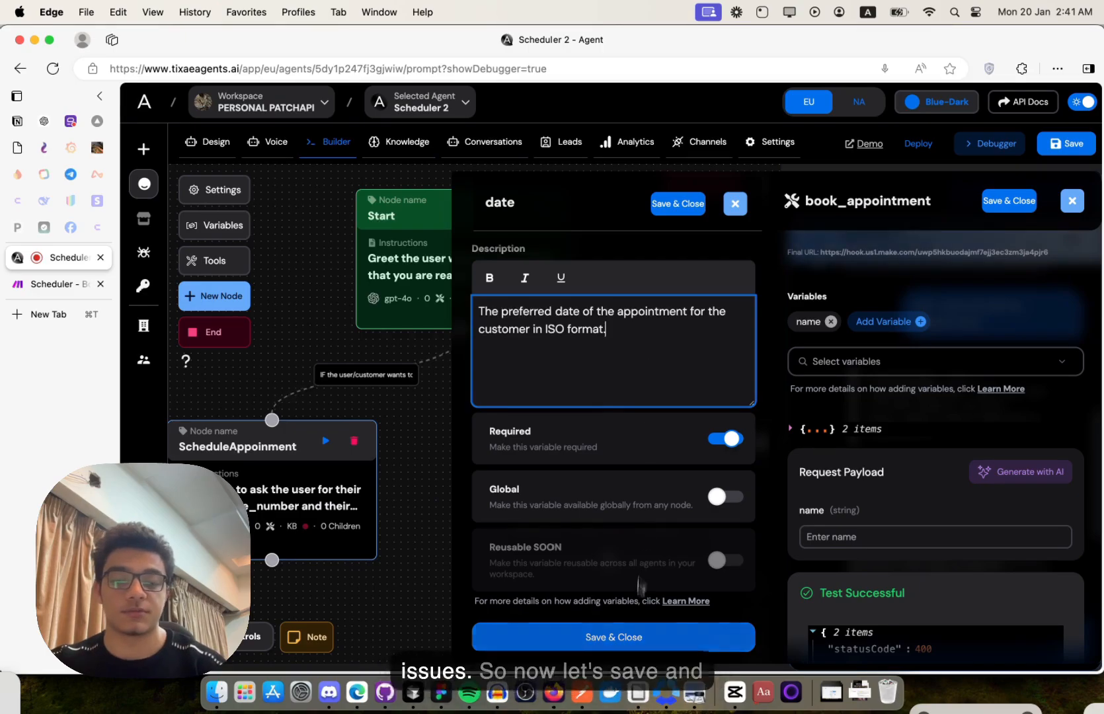
{"action": "left_click", "coordinate": [590, 640]}
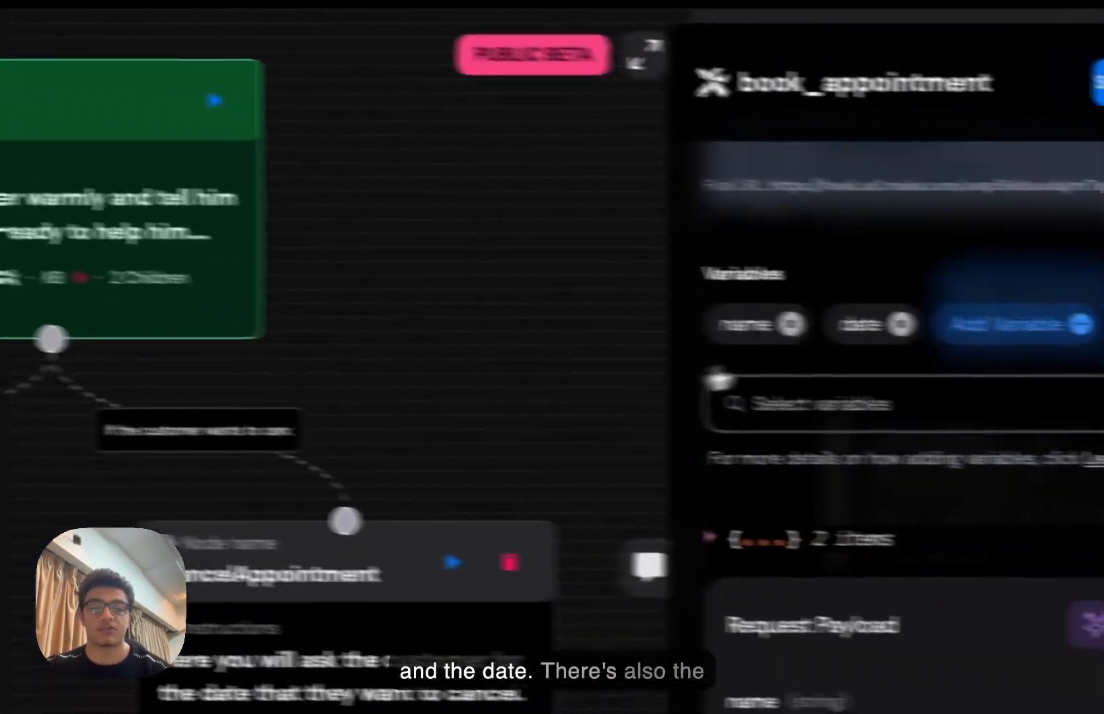
- Discard the manually typed phone_number variable and select phone_number from the existing variables list instead
{"action": "left_click", "coordinate": [1014, 324]}
{"action": "left_click", "coordinate": [513, 397]}
{"action": "type", "text": "p"}
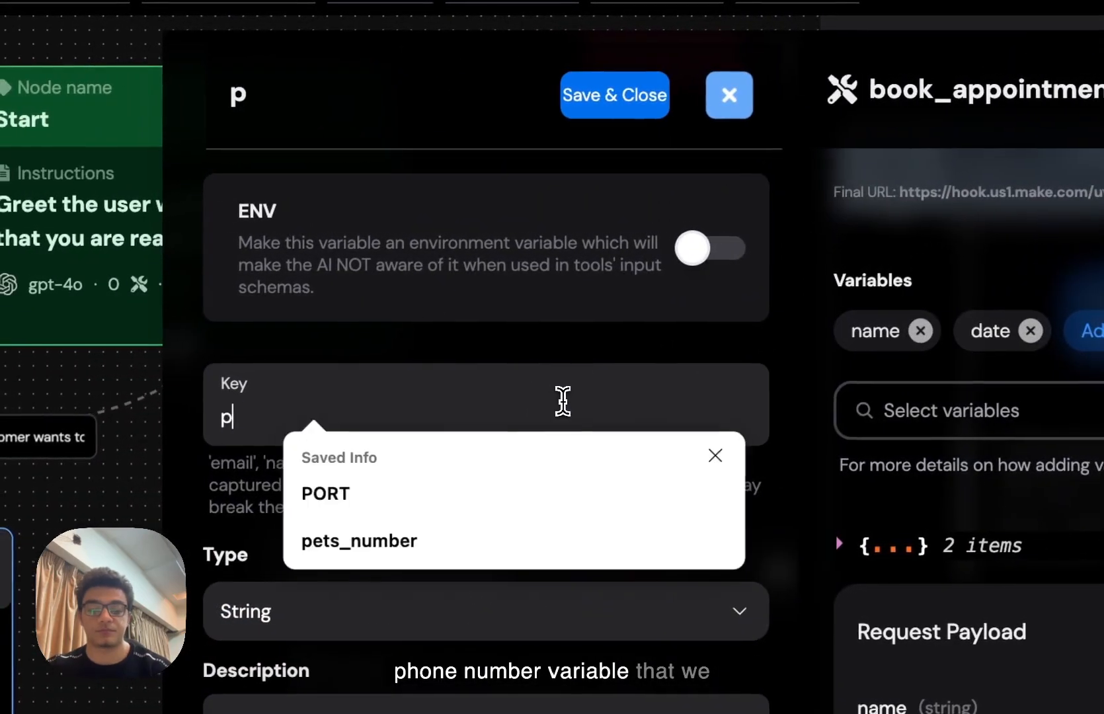
{"action": "type", "text": "hone_number"}
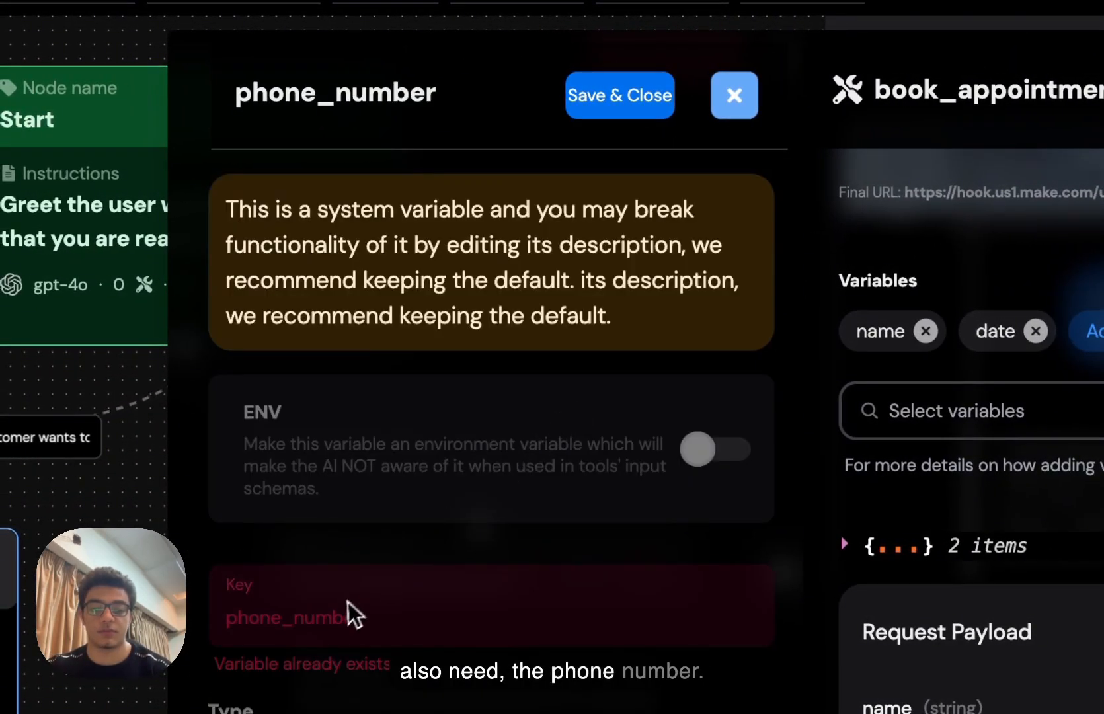
{"action": "scroll", "coordinate": [351, 615], "scroll_direction": "down", "scroll_amount": 5}
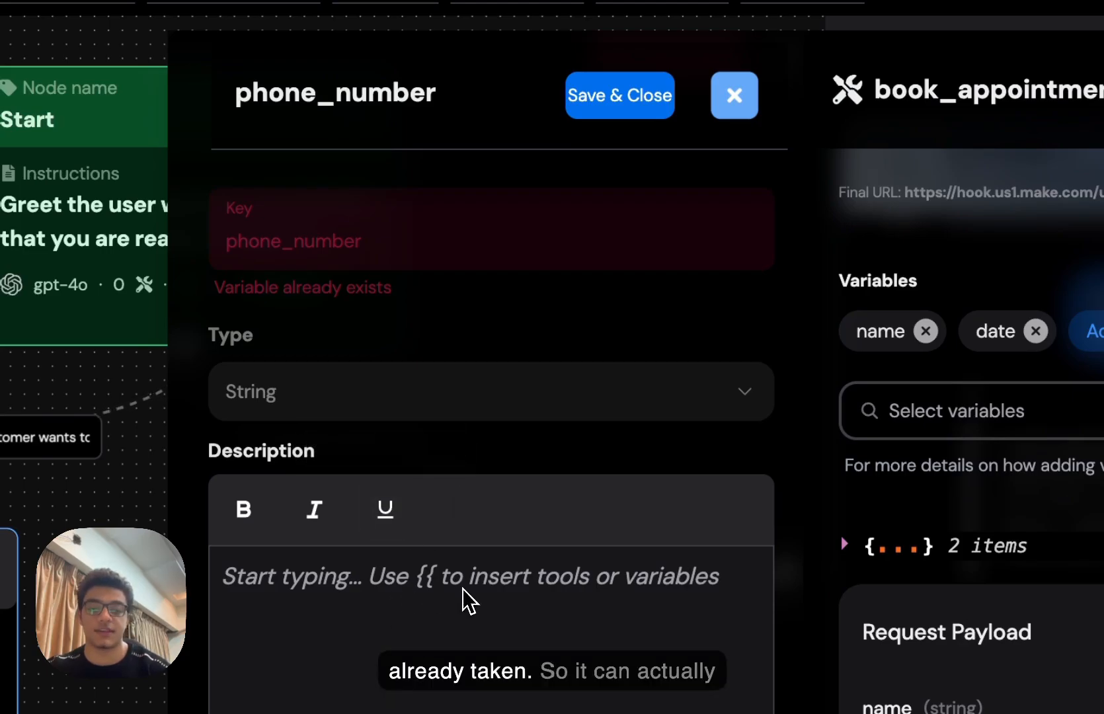
{"action": "scroll", "coordinate": [470, 600], "scroll_direction": "up", "scroll_amount": 5}
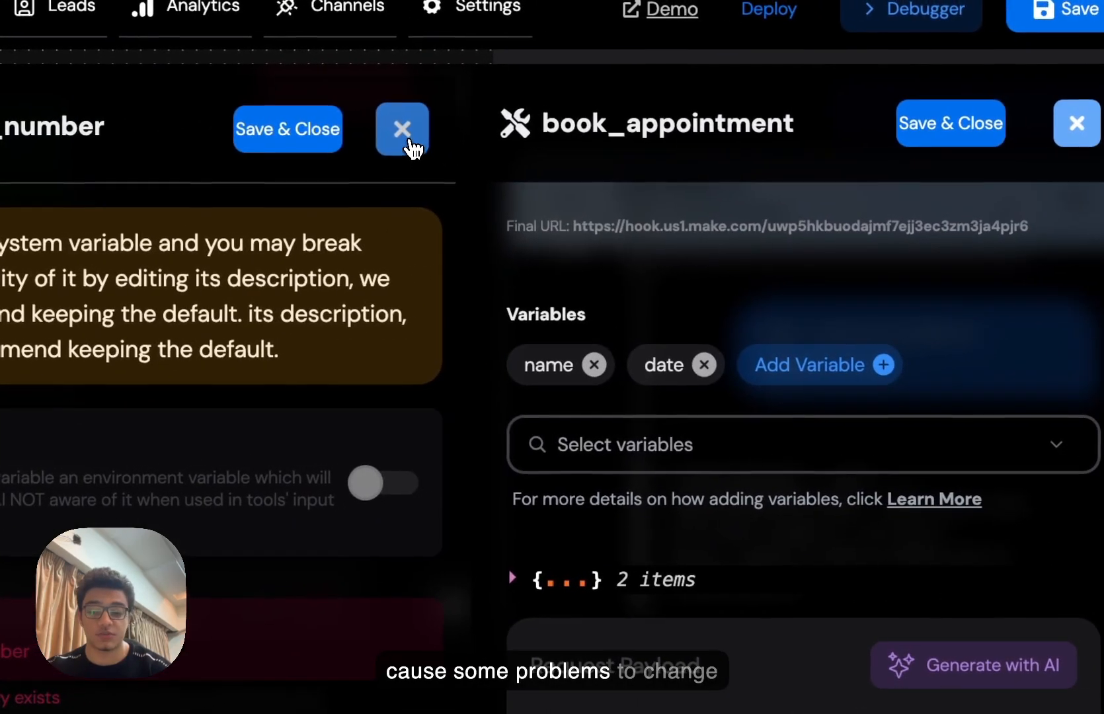
{"action": "left_click", "coordinate": [739, 104]}
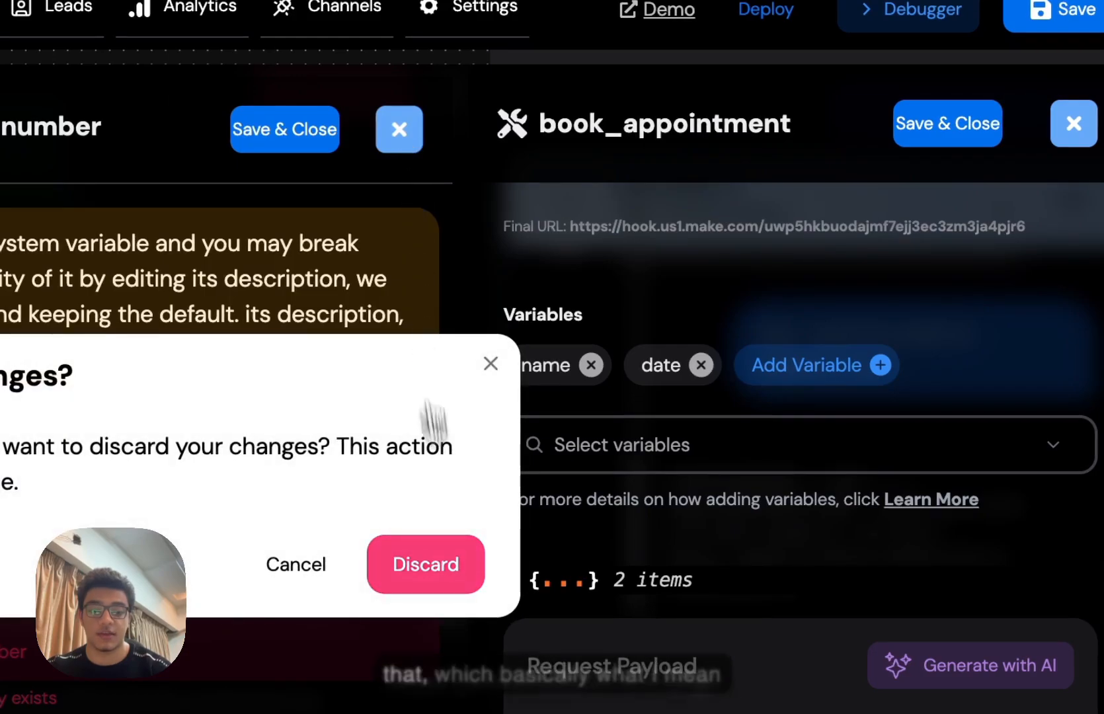
{"action": "left_click", "coordinate": [463, 575]}
{"action": "left_click", "coordinate": [700, 437]}
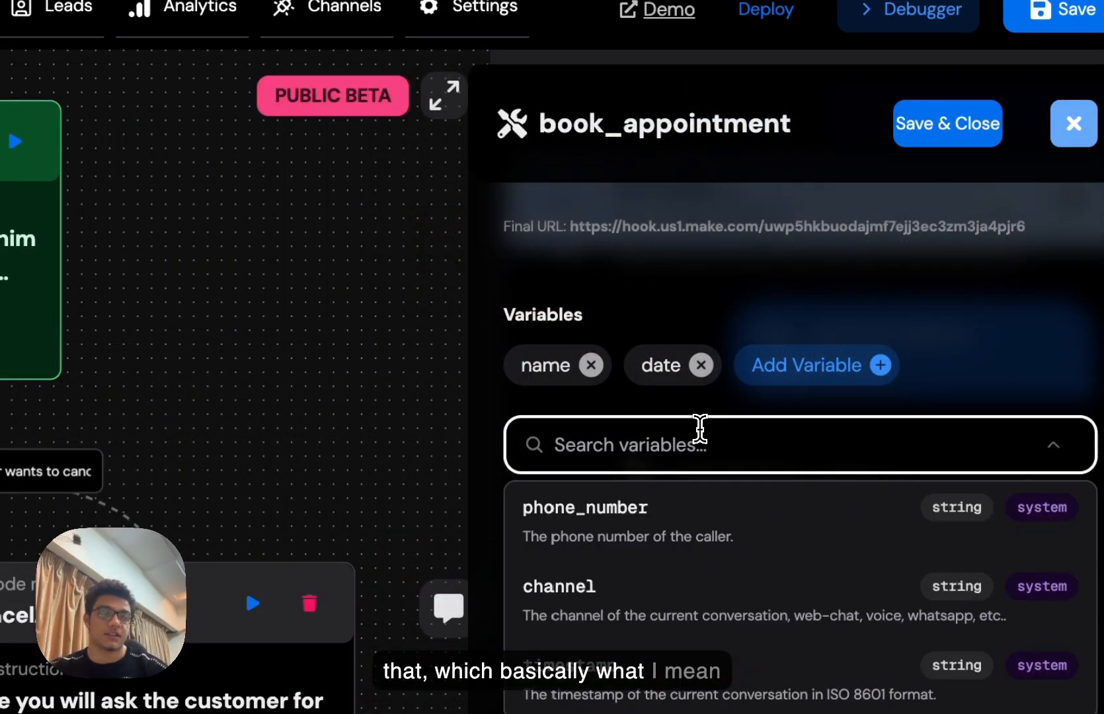
{"action": "left_click", "coordinate": [676, 511]}
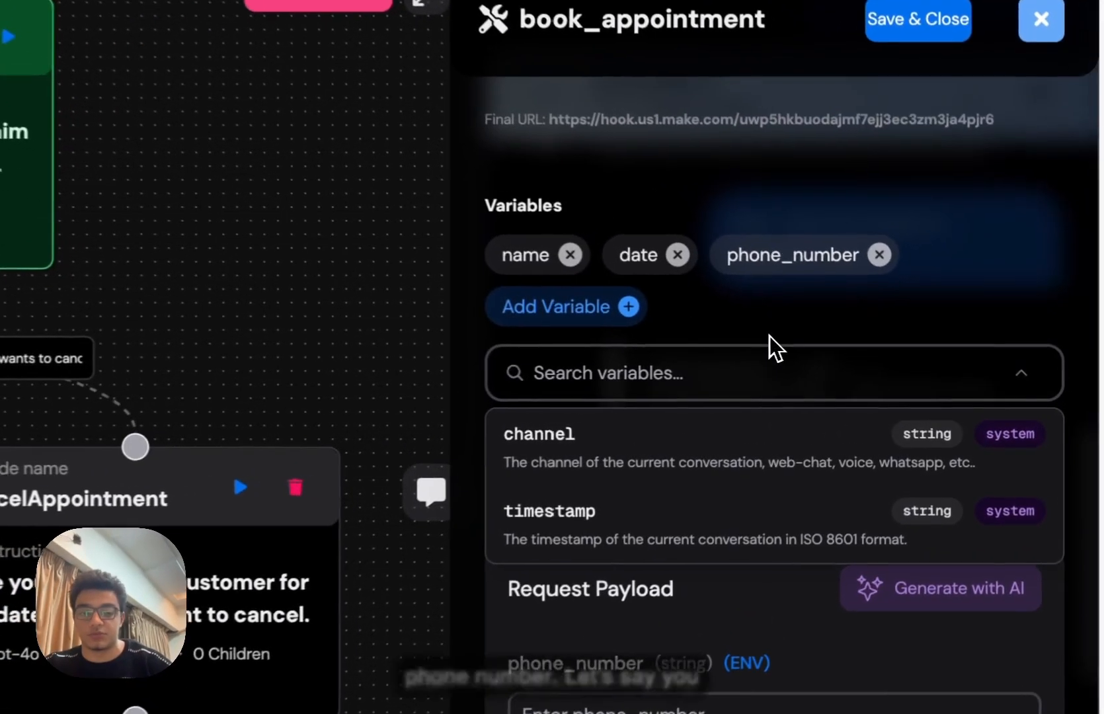
{"action": "scroll", "coordinate": [753, 347], "scroll_direction": "down", "scroll_amount": 1}
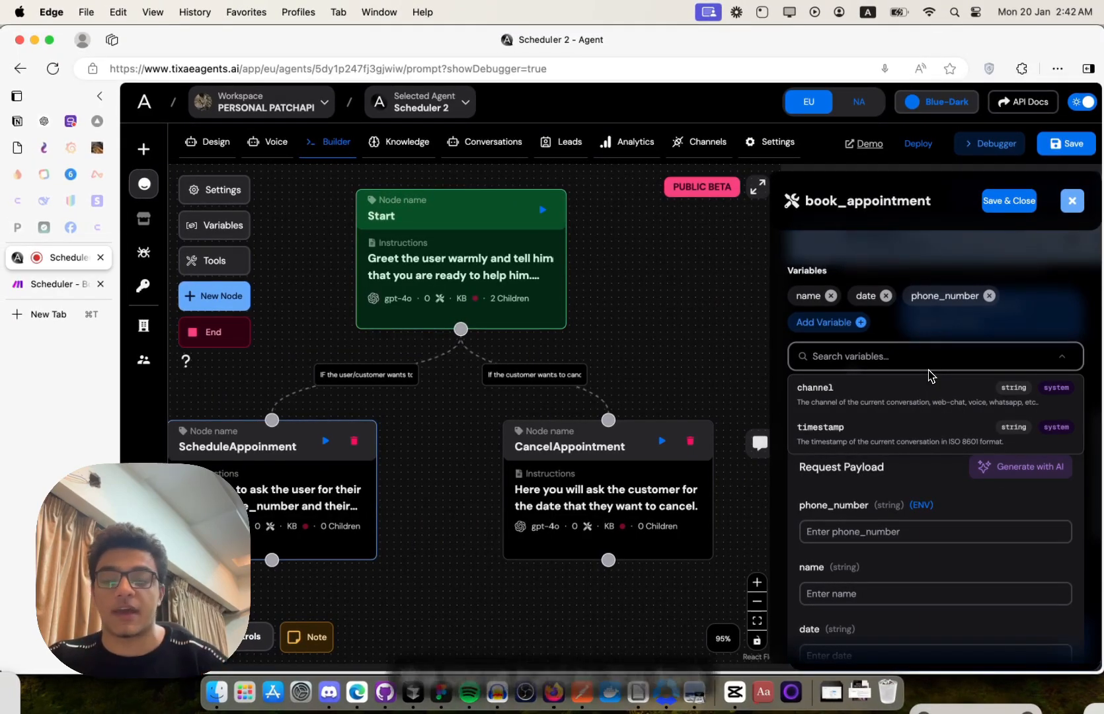
- Close the variables list and fill the request payload with AI-generated sample values
{"action": "left_click", "coordinate": [877, 477]}
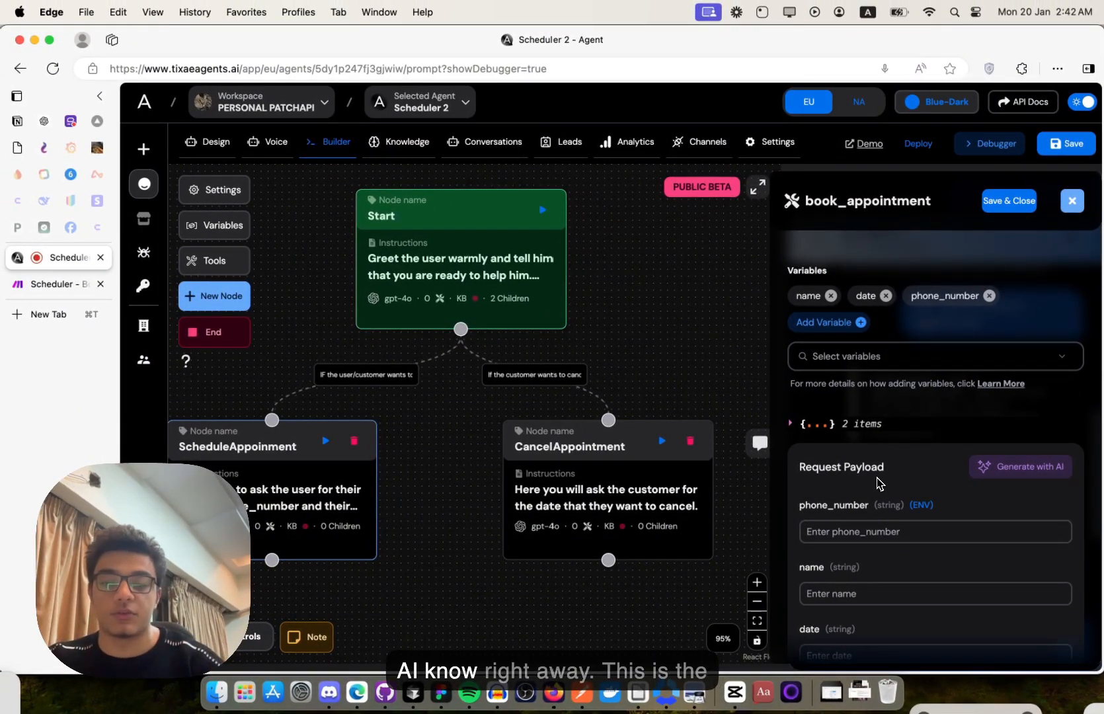
{"action": "scroll", "coordinate": [877, 478], "scroll_direction": "down", "scroll_amount": 1}
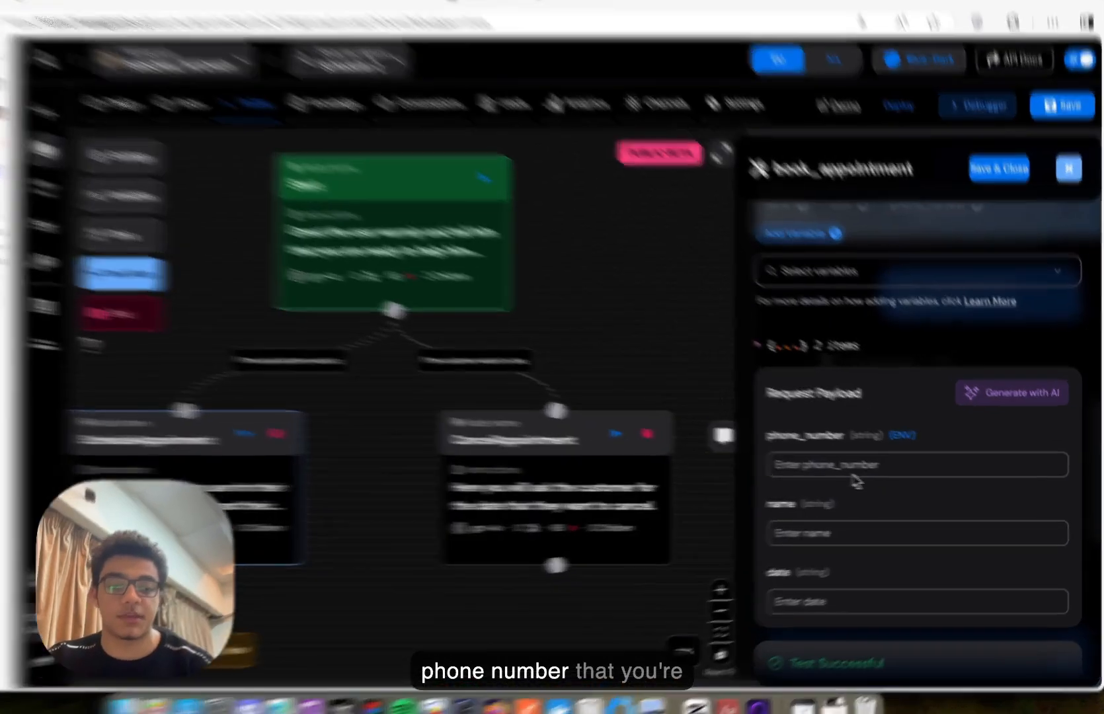
{"action": "left_click", "coordinate": [878, 476]}
{"action": "mouse_move", "coordinate": [918, 440]}
{"action": "left_click", "coordinate": [919, 398]}
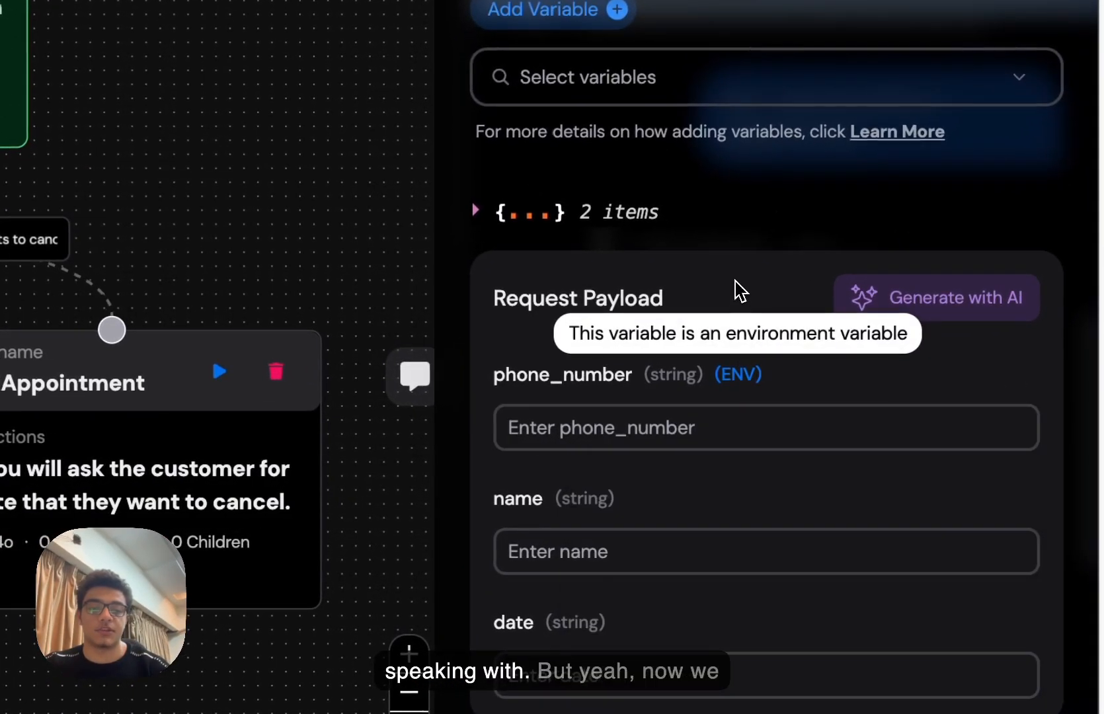
{"action": "scroll", "coordinate": [733, 275], "scroll_direction": "down", "scroll_amount": 5}
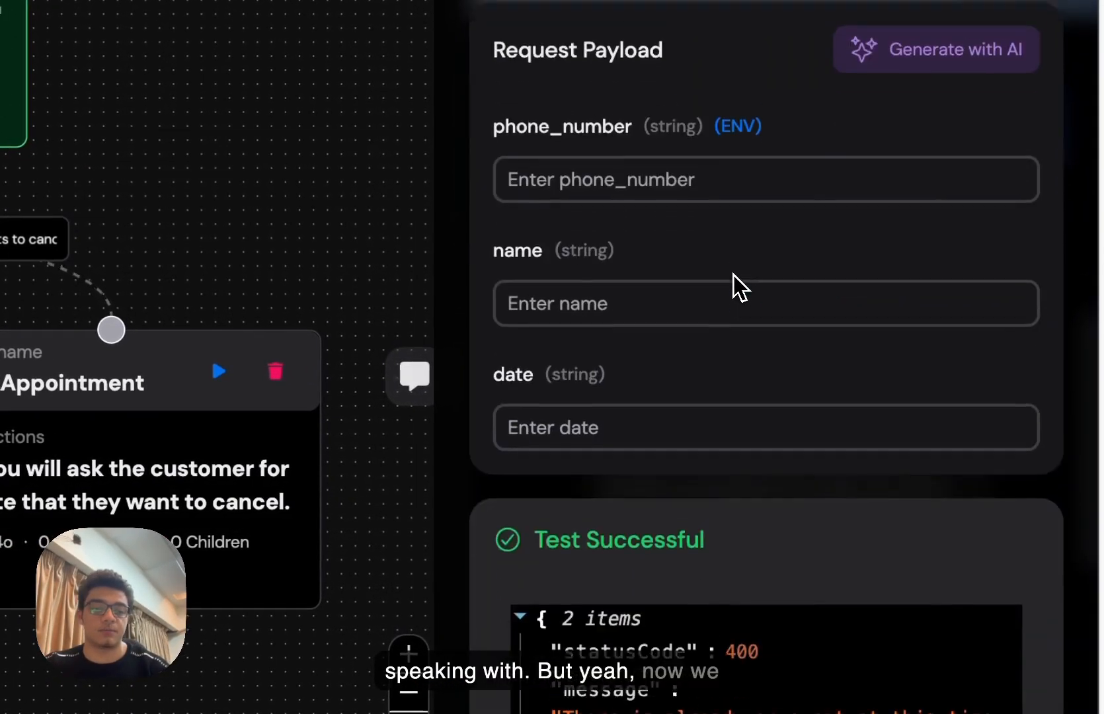
{"action": "scroll", "coordinate": [733, 274], "scroll_direction": "up", "scroll_amount": 6}
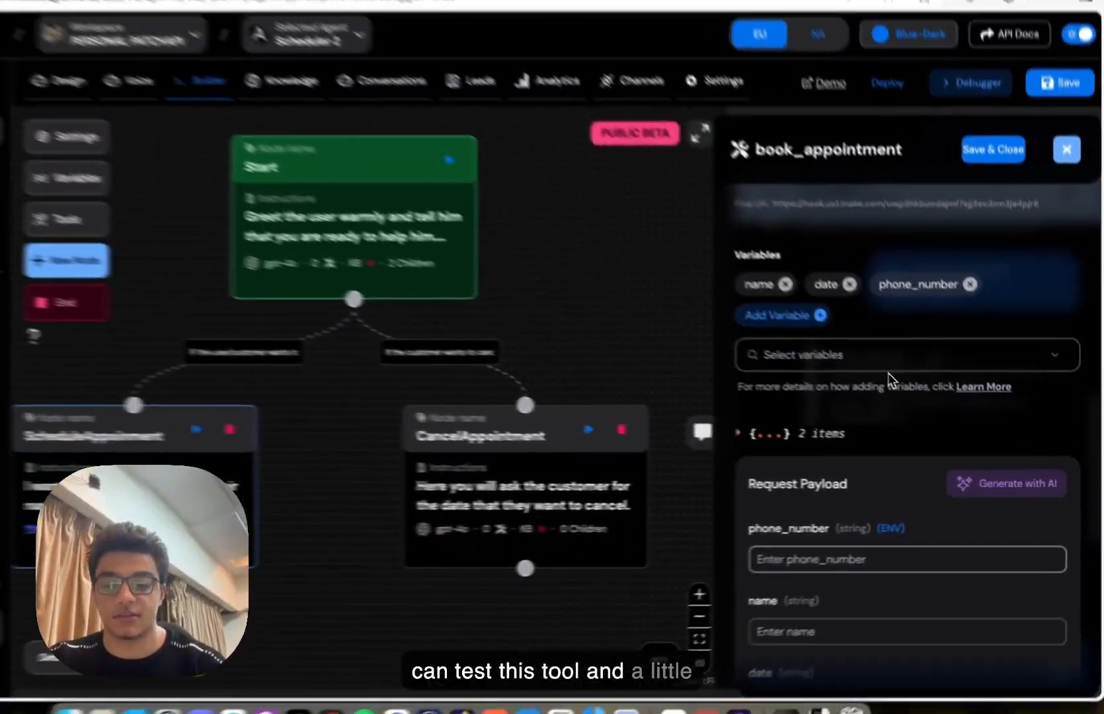
{"action": "scroll", "coordinate": [733, 274], "scroll_direction": "down", "scroll_amount": 2}
{"action": "scroll", "coordinate": [921, 397], "scroll_direction": "down", "scroll_amount": 1}
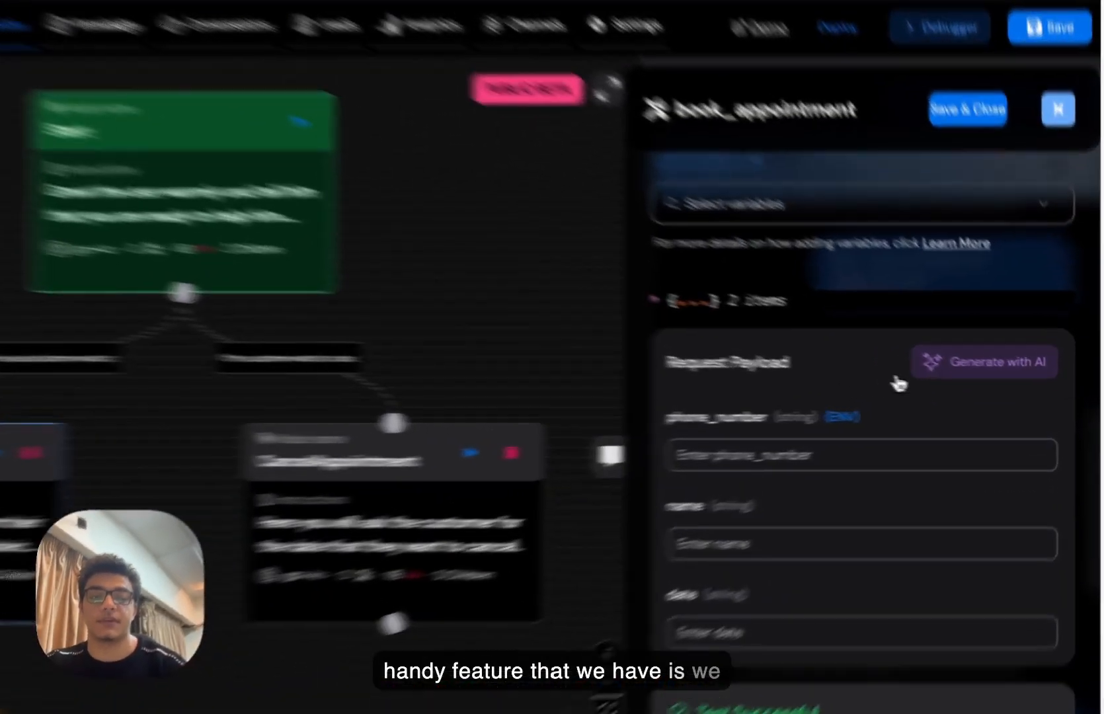
{"action": "left_click", "coordinate": [980, 384]}
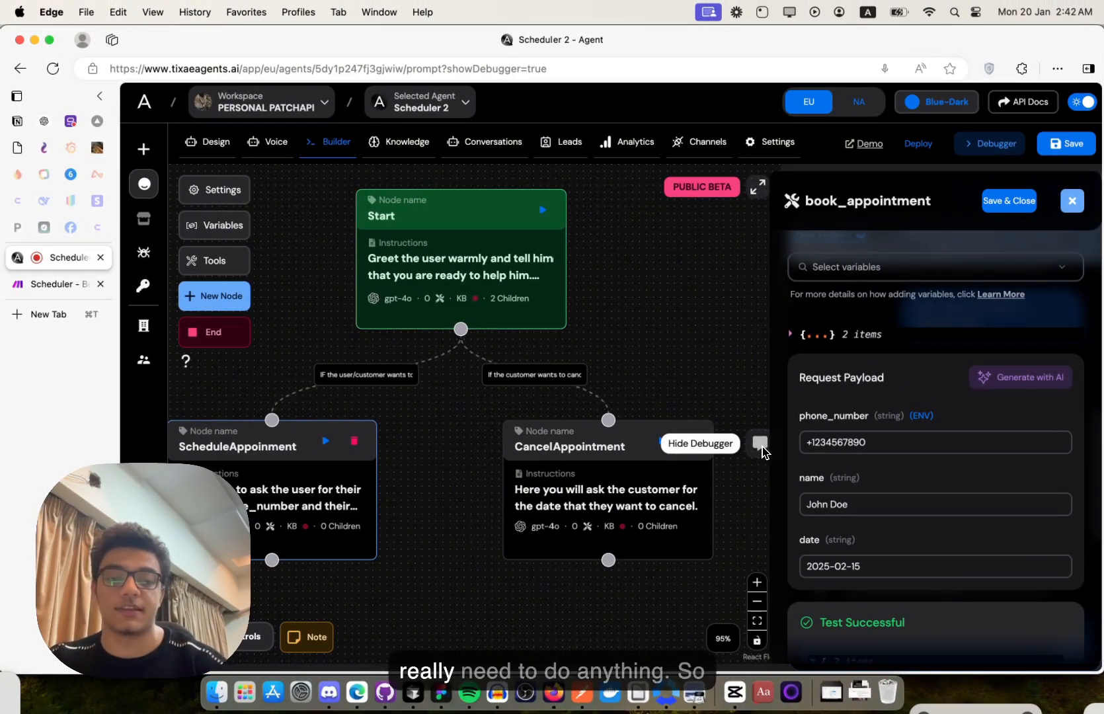
{"action": "scroll", "coordinate": [937, 493], "scroll_direction": "down", "scroll_amount": 5}
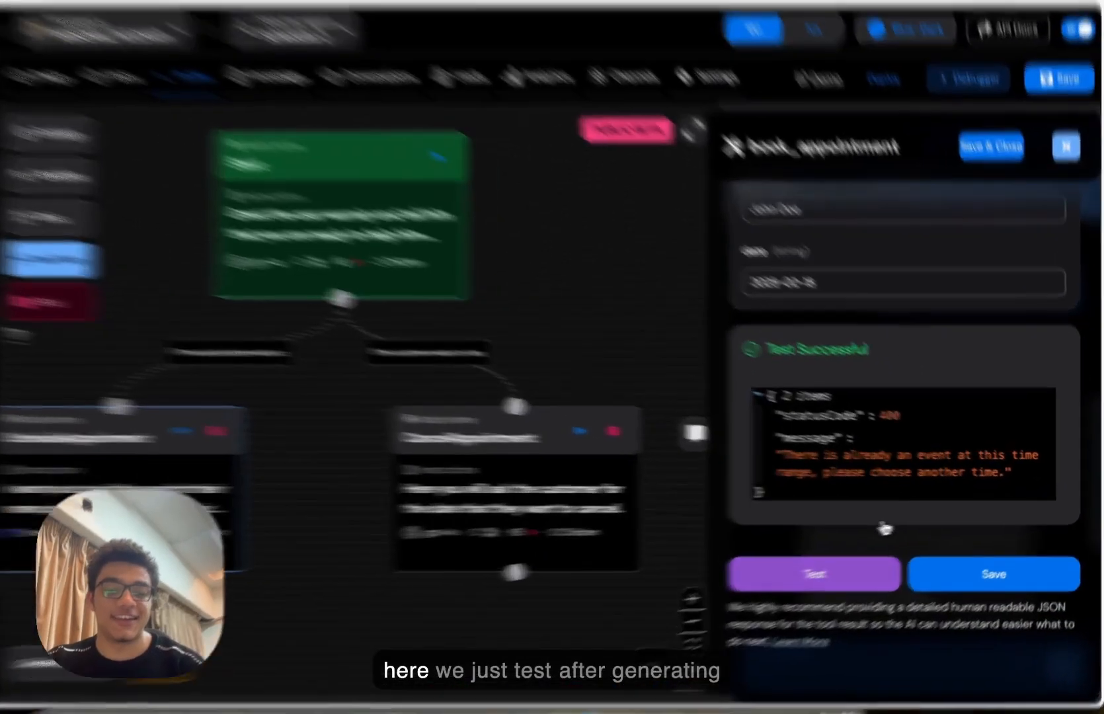
- Test book_appointment for 2025-02-15, get status 200, and check Make's webhook response
{"action": "left_click", "coordinate": [872, 559]}
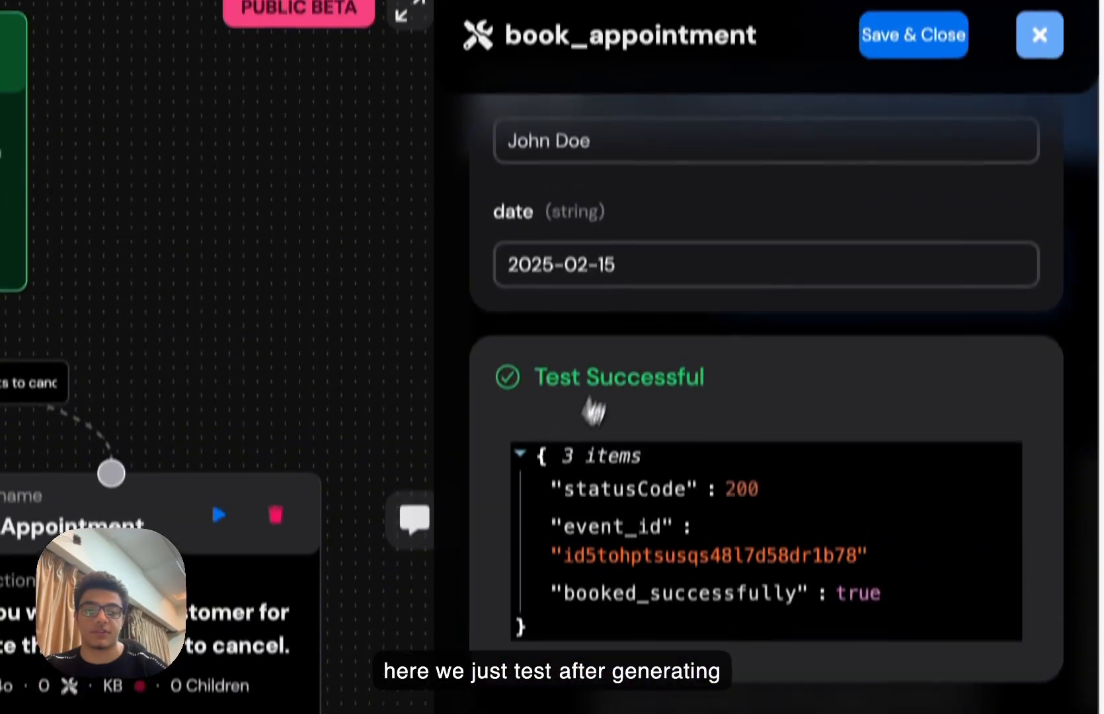
{"action": "scroll", "coordinate": [585, 297], "scroll_direction": "up", "scroll_amount": 3}
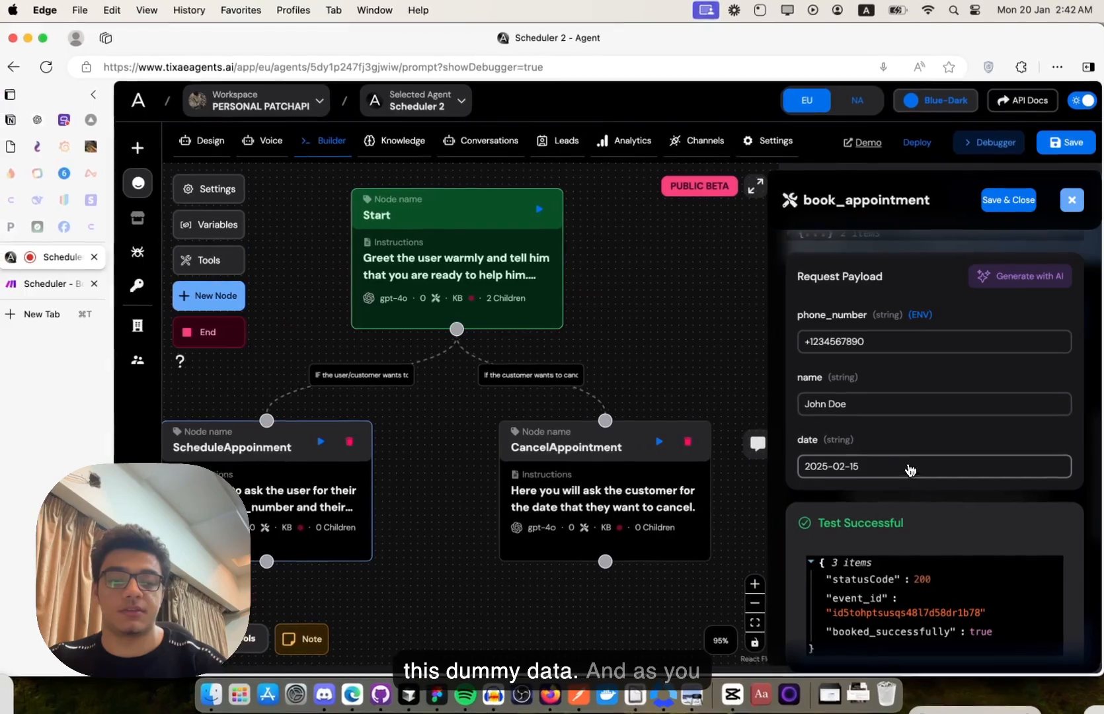
{"action": "scroll", "coordinate": [898, 478], "scroll_direction": "down", "scroll_amount": 3}
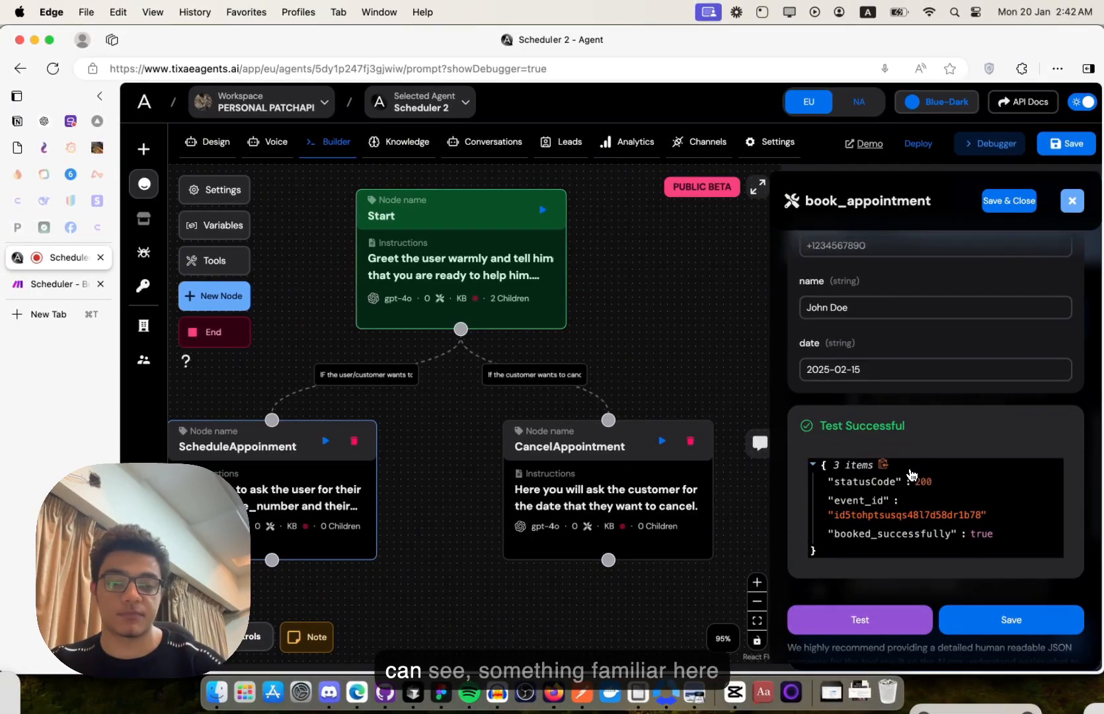
{"action": "left_click", "coordinate": [80, 285]}
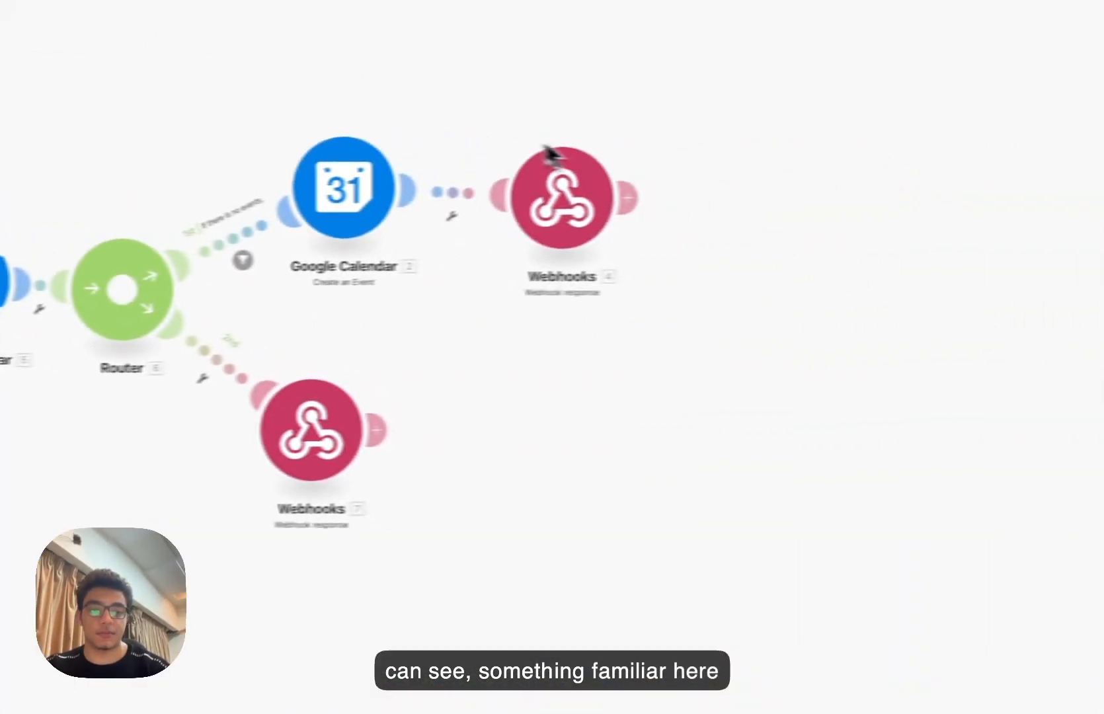
{"action": "left_click", "coordinate": [510, 198]}
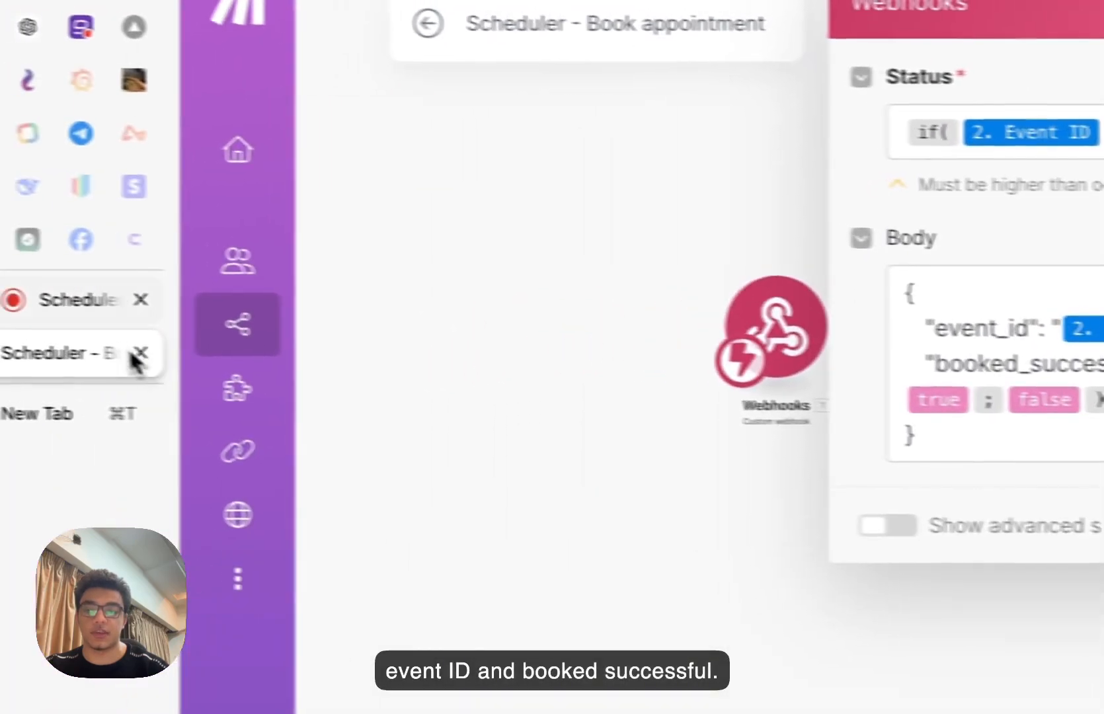
{"action": "left_click", "coordinate": [101, 300]}
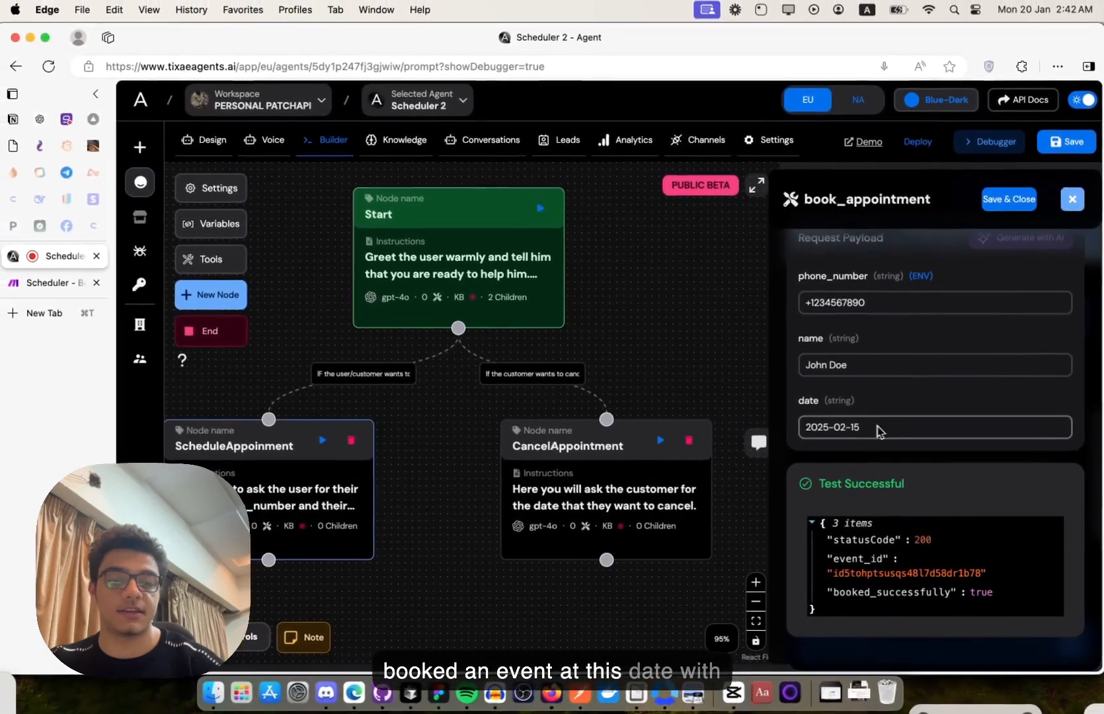
- Open Google Calendar in a new tab and switch to the other Google account
{"action": "scroll", "coordinate": [885, 509], "scroll_direction": "up", "scroll_amount": 1}
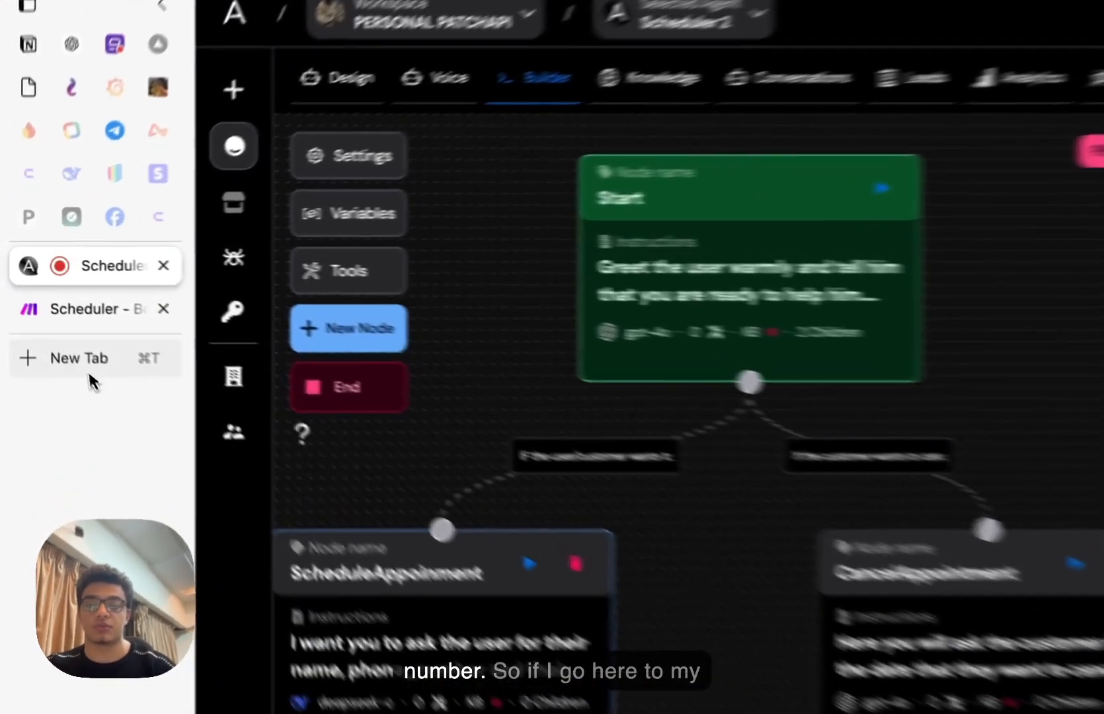
{"action": "left_click", "coordinate": [53, 319]}
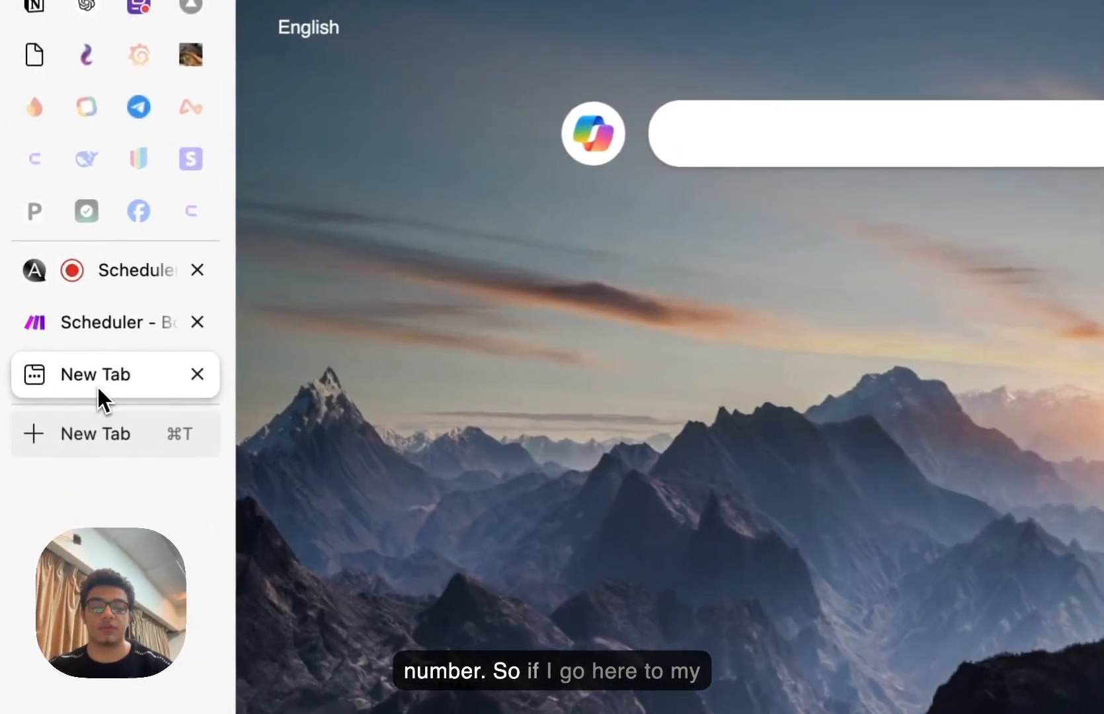
{"action": "type", "text": "cale"}
{"action": "key", "text": "Return"}
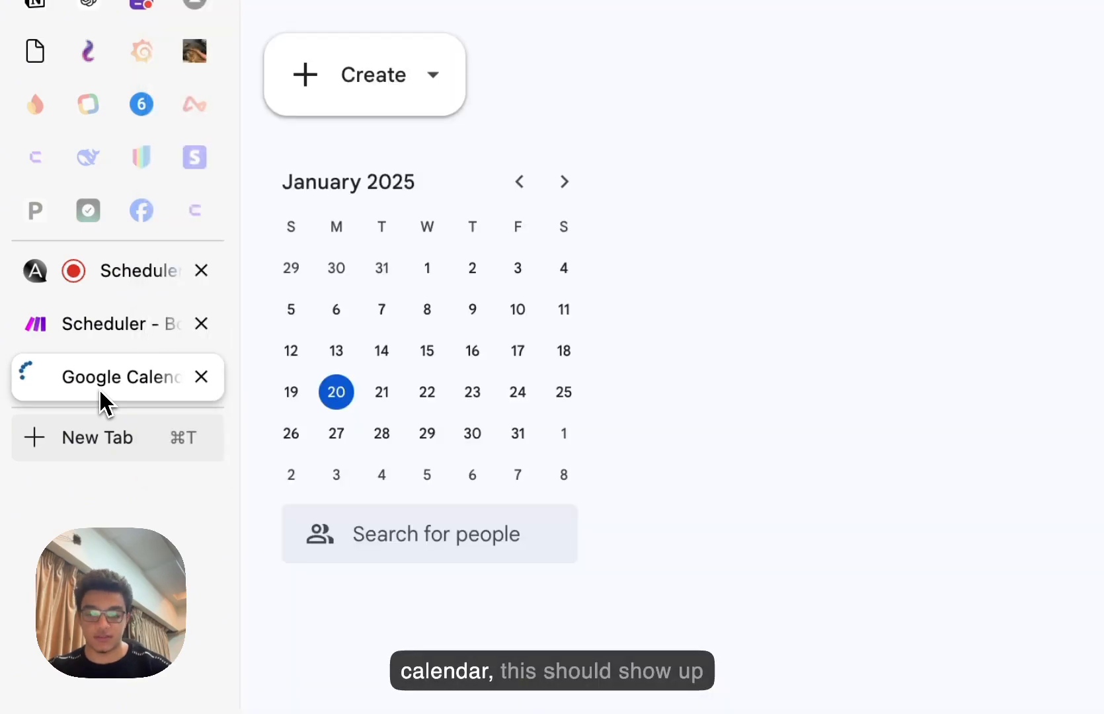
{"action": "left_click", "coordinate": [1034, 199]}
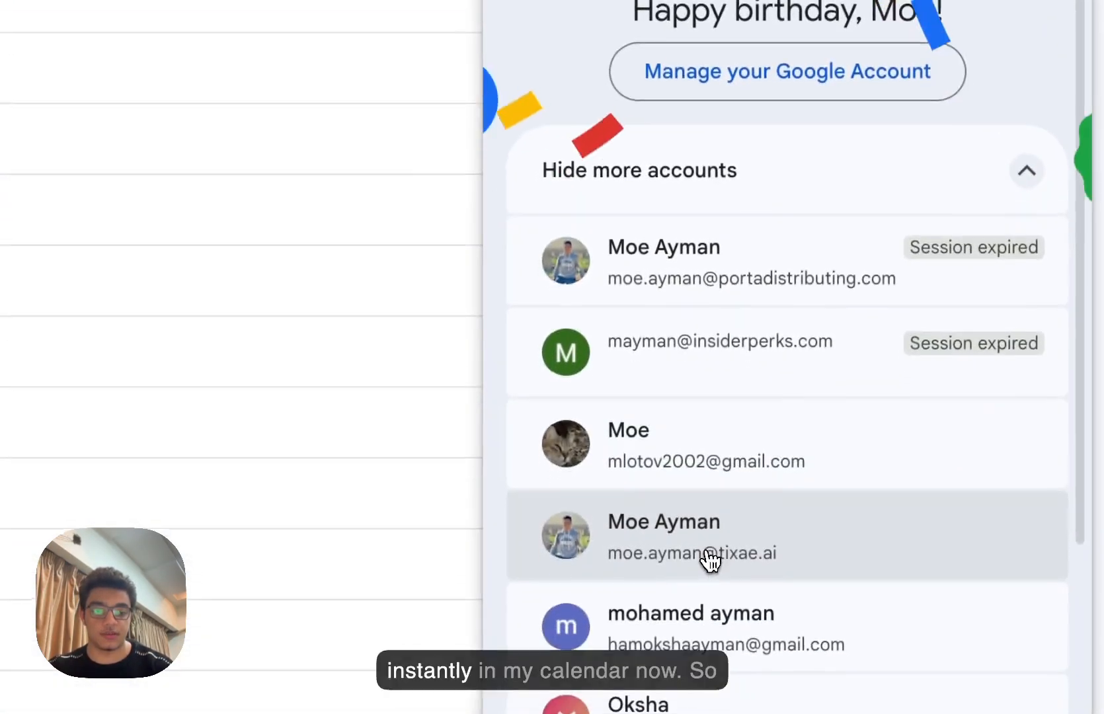
{"action": "left_click", "coordinate": [710, 559]}
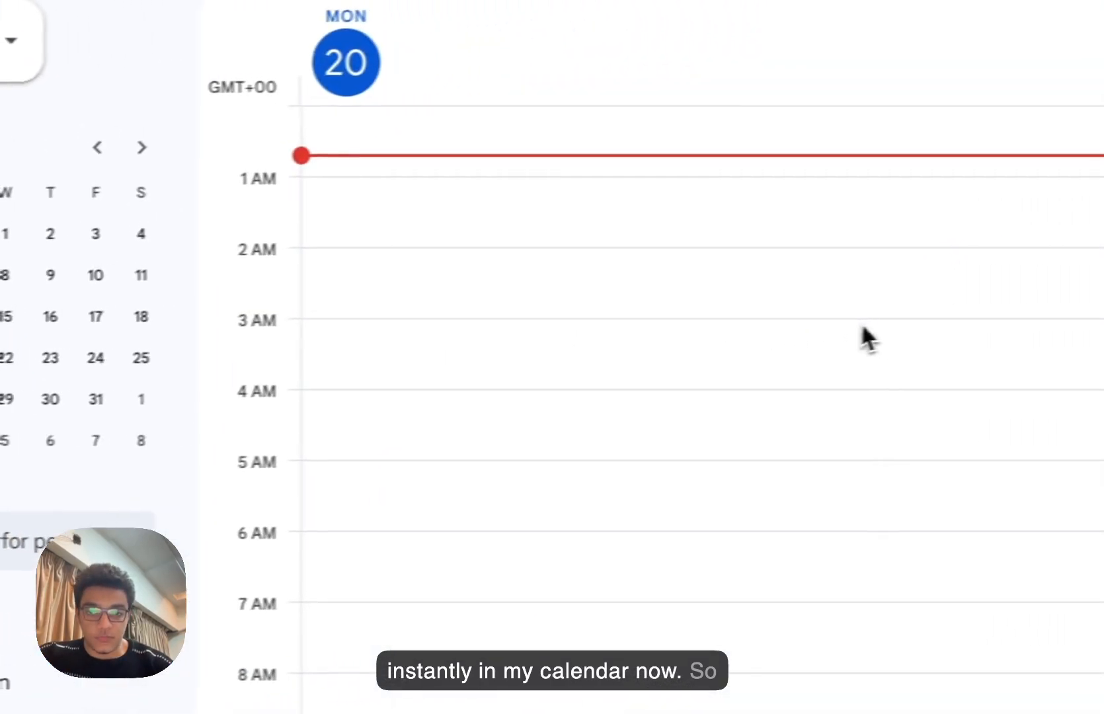
{"action": "scroll", "coordinate": [861, 321], "scroll_direction": "down", "scroll_amount": 2}
{"action": "scroll", "coordinate": [859, 322], "scroll_direction": "up", "scroll_amount": 2}
{"action": "left_click", "coordinate": [99, 333]}
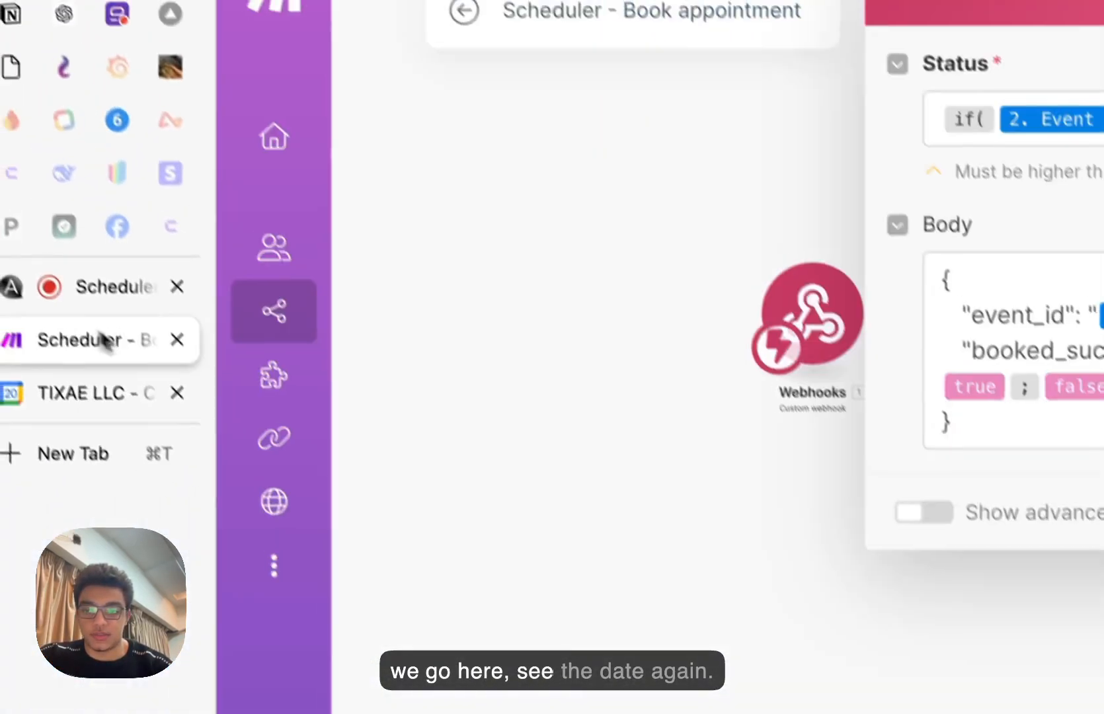
{"action": "left_click", "coordinate": [115, 288]}
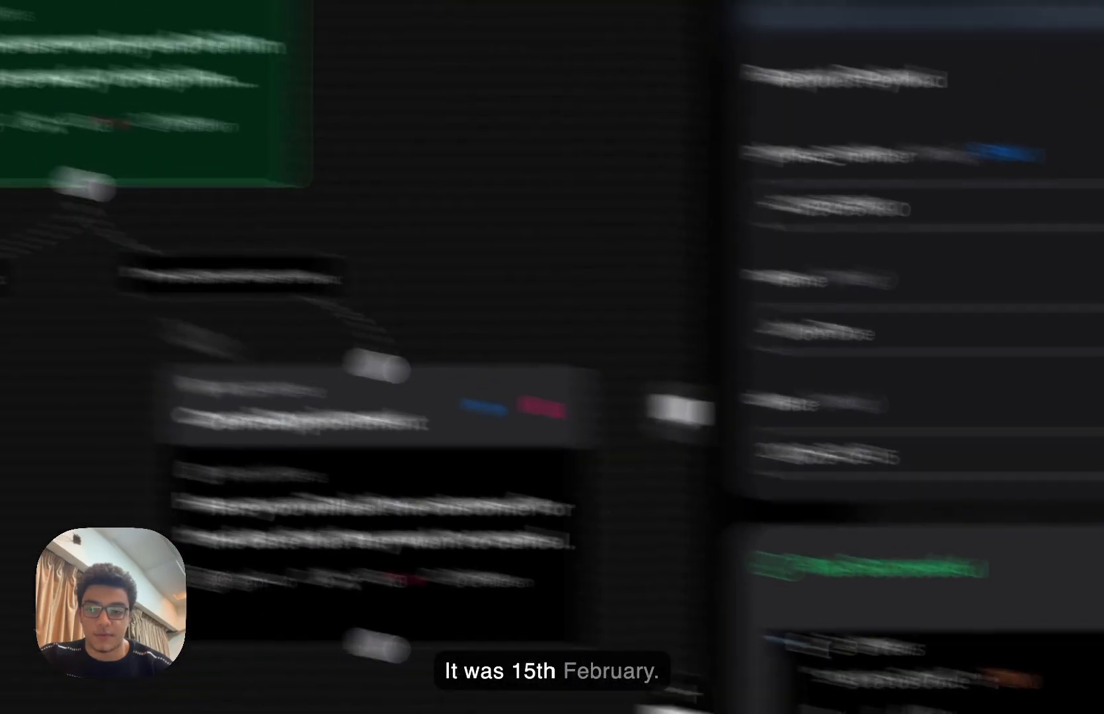
- View 15 February 2025 to confirm the 5–6am test appointment, then return to the agent builder
{"action": "left_click", "coordinate": [18, 310]}
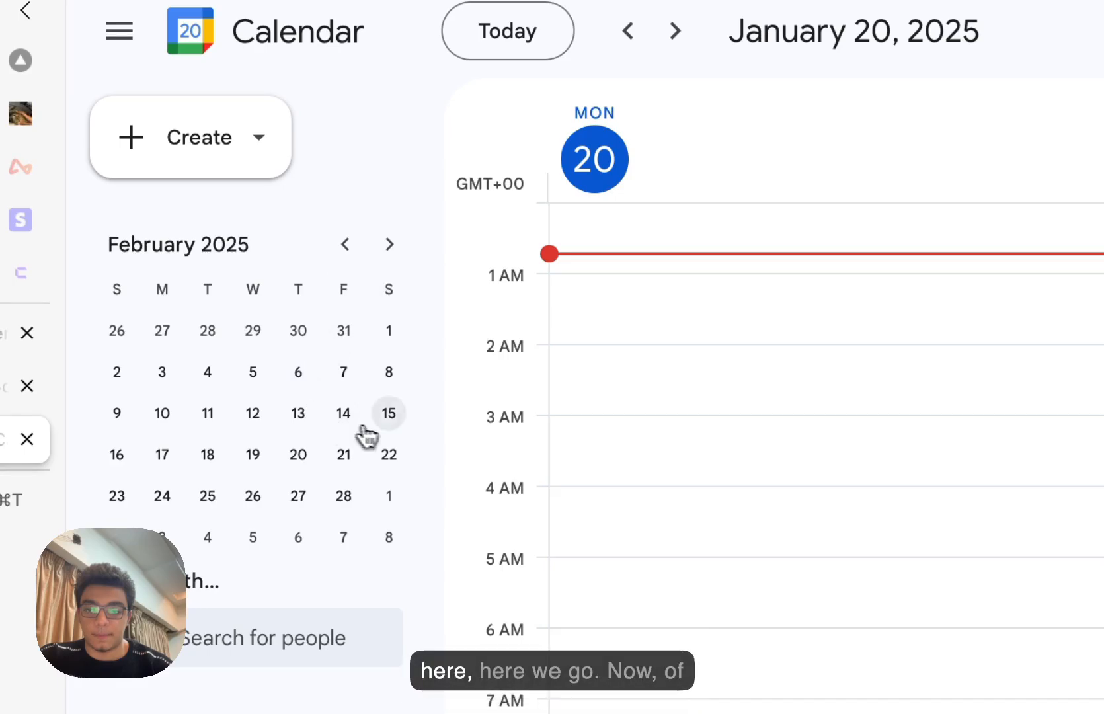
{"action": "left_click", "coordinate": [387, 413]}
{"action": "scroll", "coordinate": [817, 546], "scroll_direction": "down", "scroll_amount": 4}
{"action": "scroll", "coordinate": [939, 625], "scroll_direction": "up", "scroll_amount": 2}
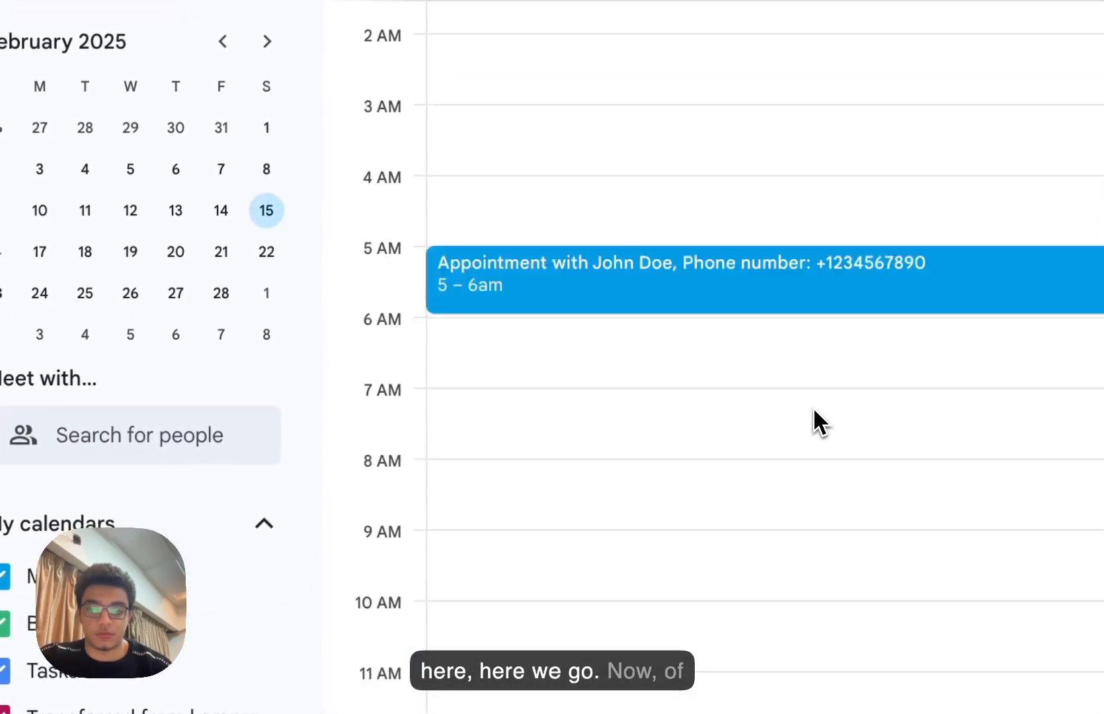
{"action": "scroll", "coordinate": [815, 411], "scroll_direction": "up", "scroll_amount": 2}
{"action": "left_click", "coordinate": [134, 279]}
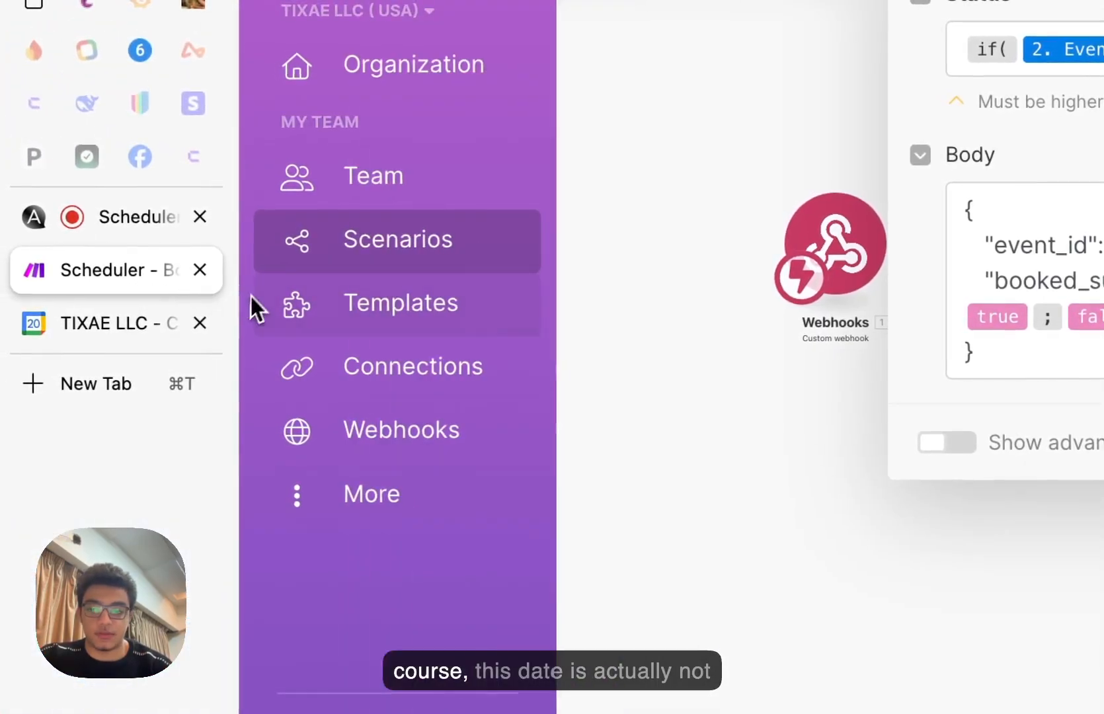
{"action": "left_click", "coordinate": [88, 222]}
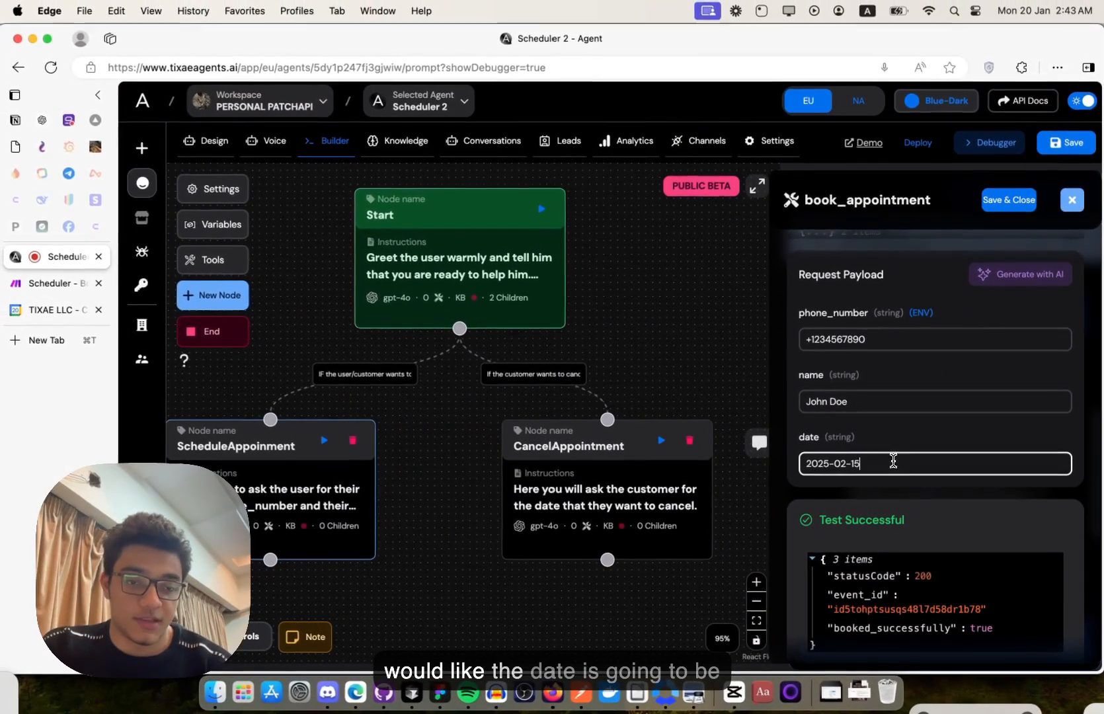
- Rerun the 2025-02-15 booking test, get status 400, and bring up the Make booking scenario
{"action": "scroll", "coordinate": [893, 461], "scroll_direction": "down", "scroll_amount": 5}
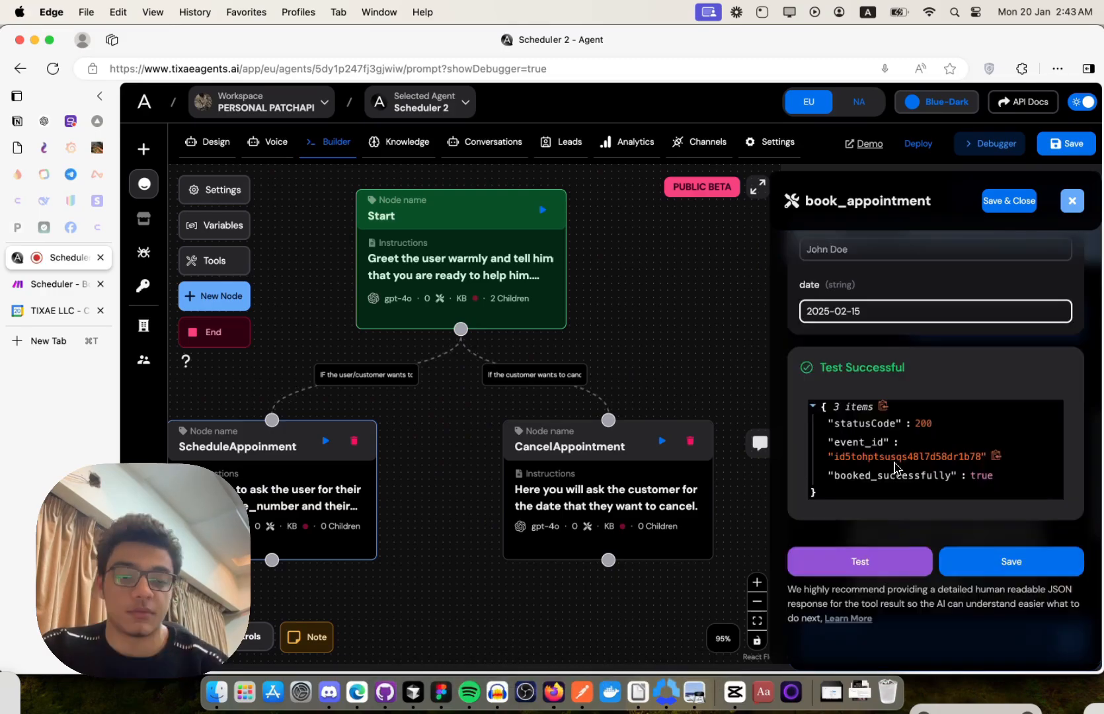
{"action": "left_click", "coordinate": [862, 559]}
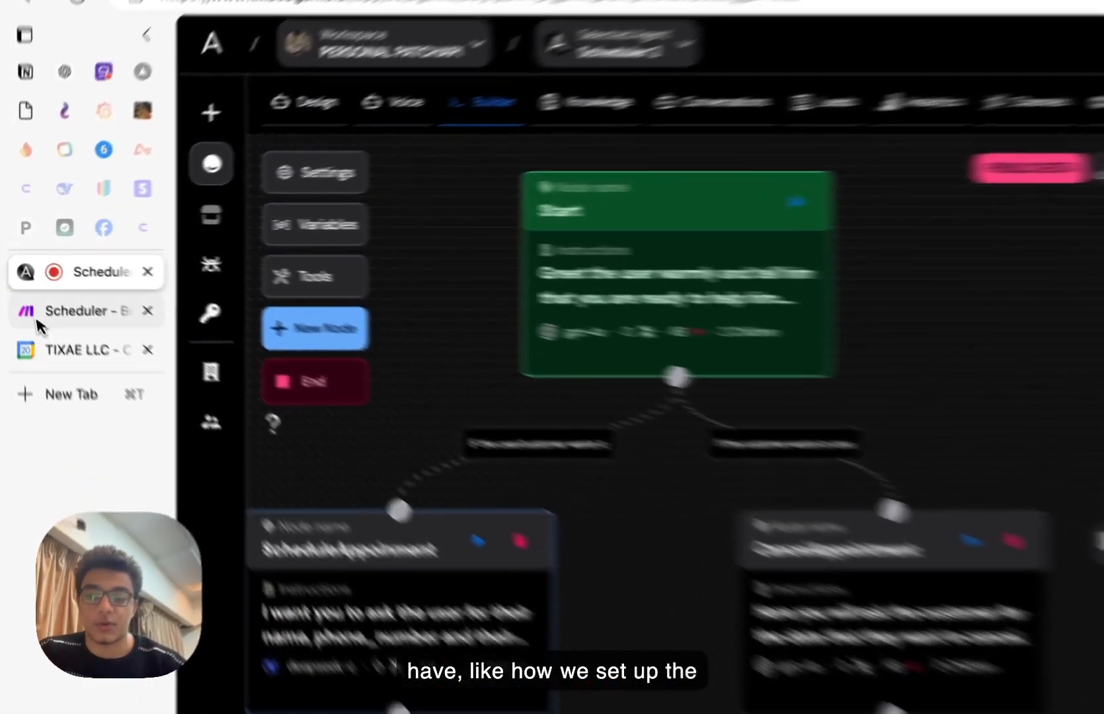
{"action": "left_click", "coordinate": [60, 283]}
{"action": "left_click", "coordinate": [735, 490]}
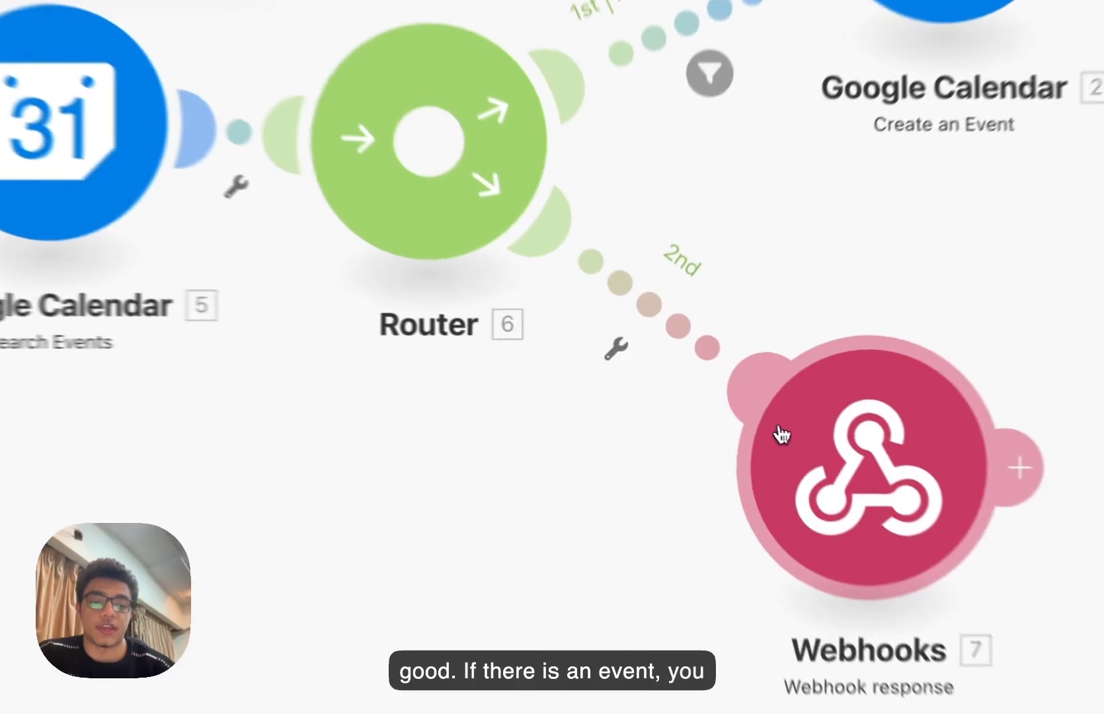
- Check the second route's status 400 'already an event' response body, then return to the agent builder
{"action": "left_click", "coordinate": [661, 336]}
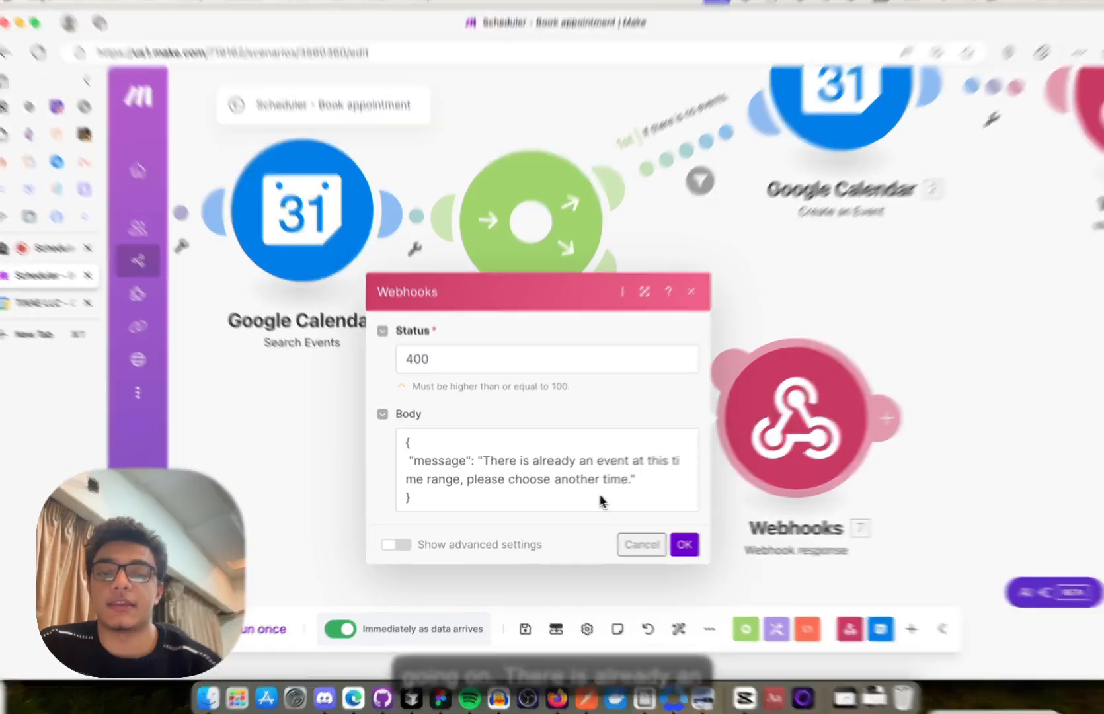
{"action": "left_click", "coordinate": [635, 544]}
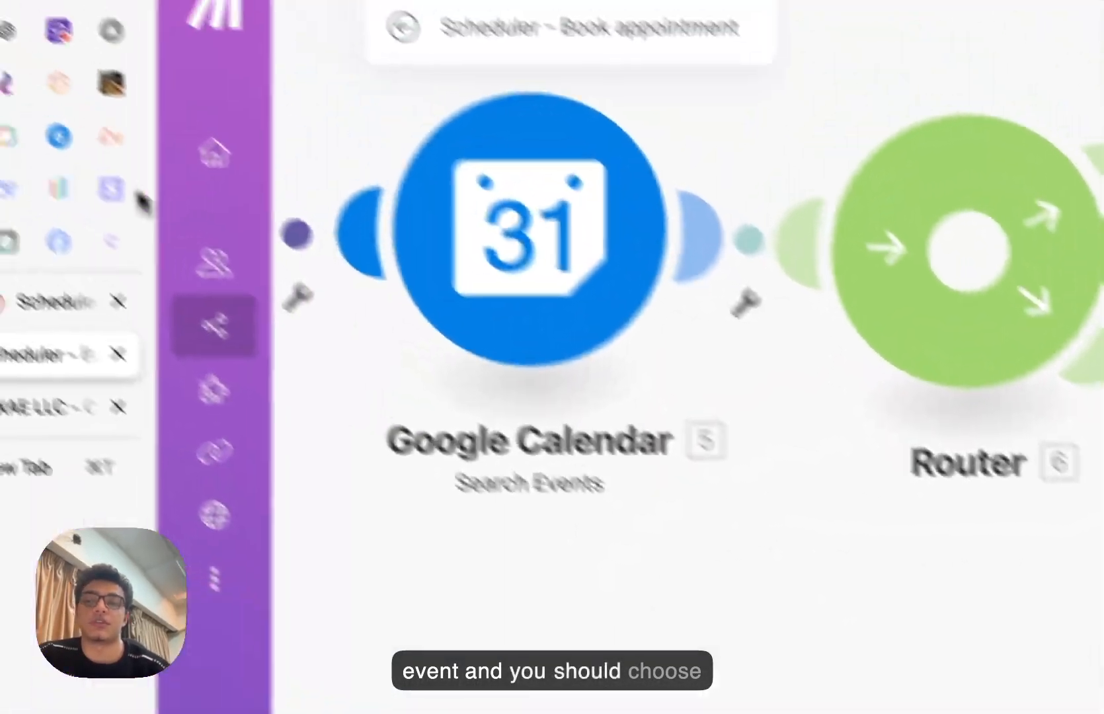
{"action": "left_click", "coordinate": [41, 303]}
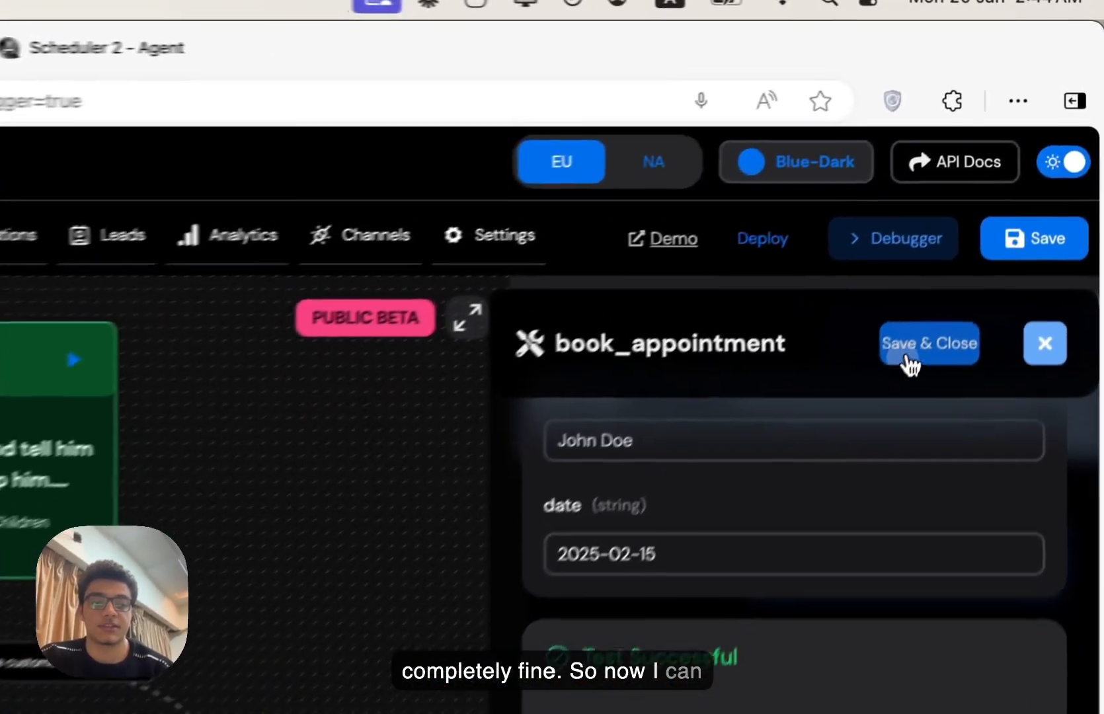
- Save the book_appointment tool and reset the agent's previous test conversation
{"action": "left_click", "coordinate": [1009, 201]}
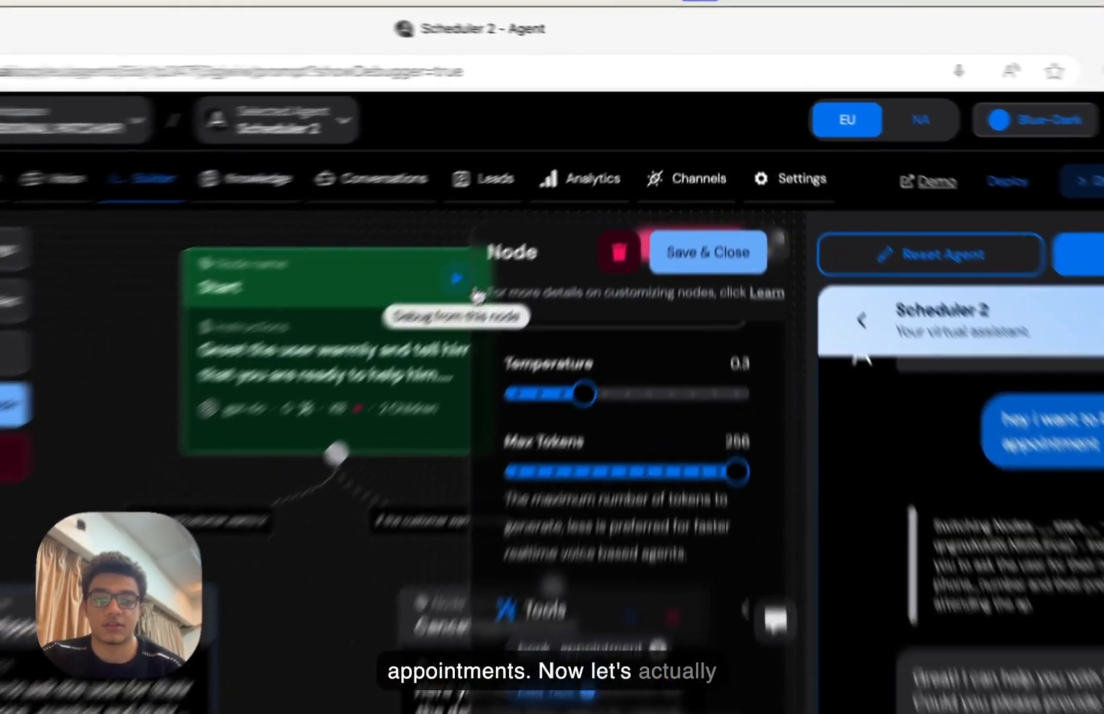
{"action": "left_click", "coordinate": [541, 210]}
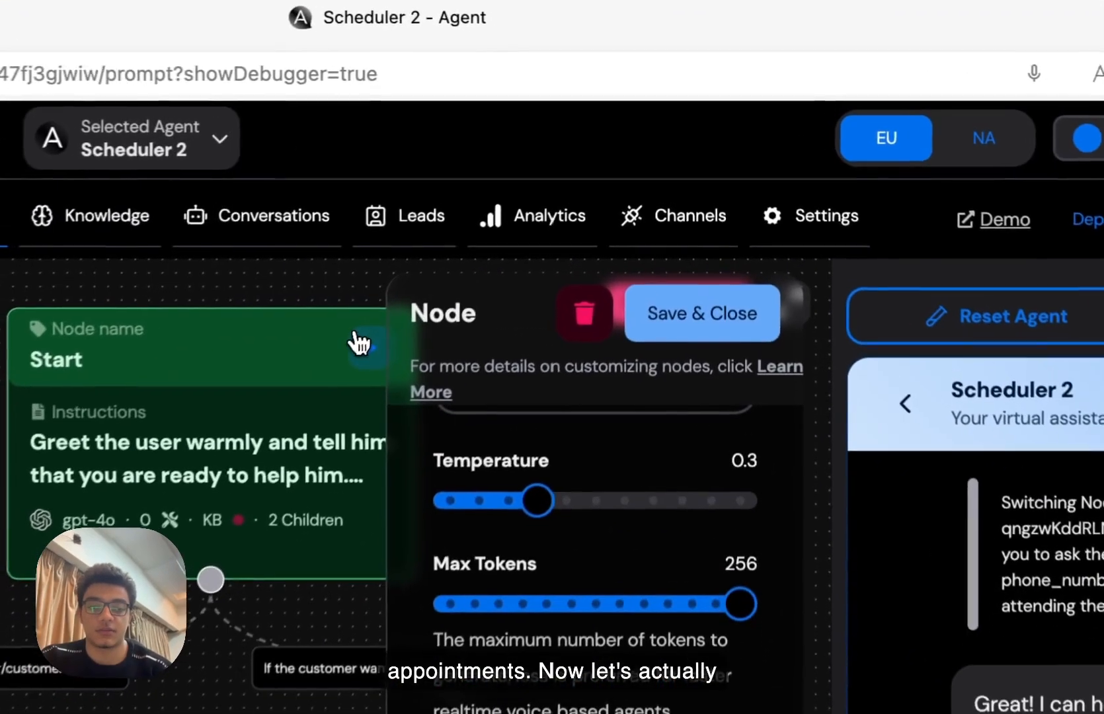
{"action": "left_click", "coordinate": [868, 195]}
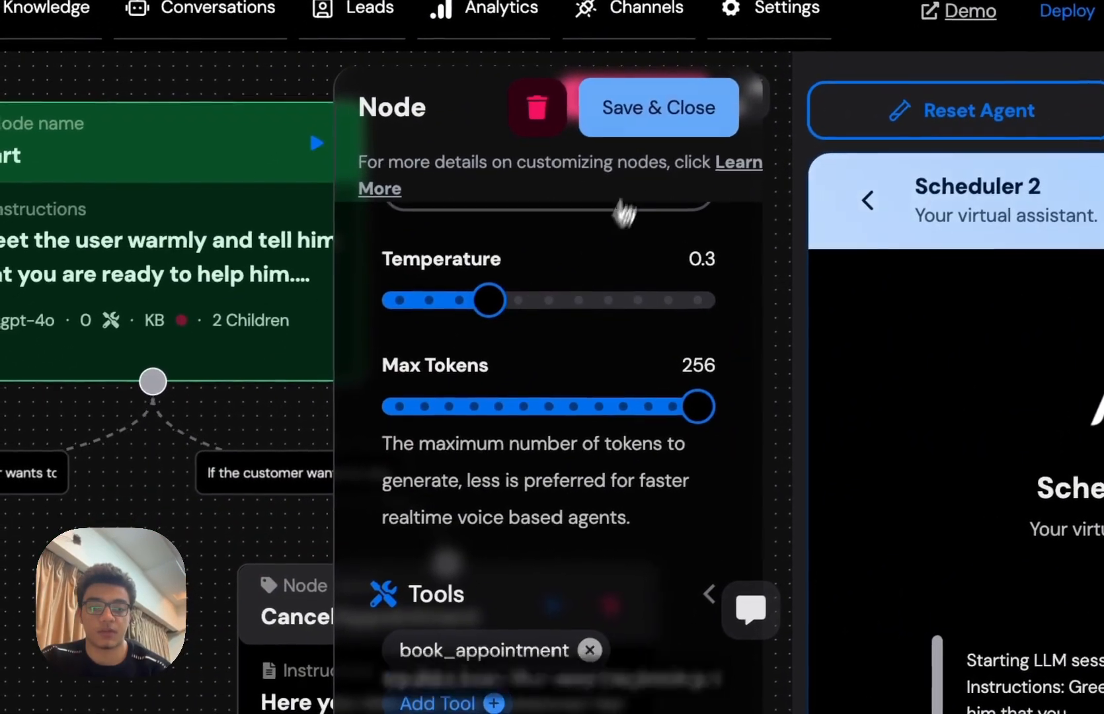
{"action": "left_click", "coordinate": [554, 183]}
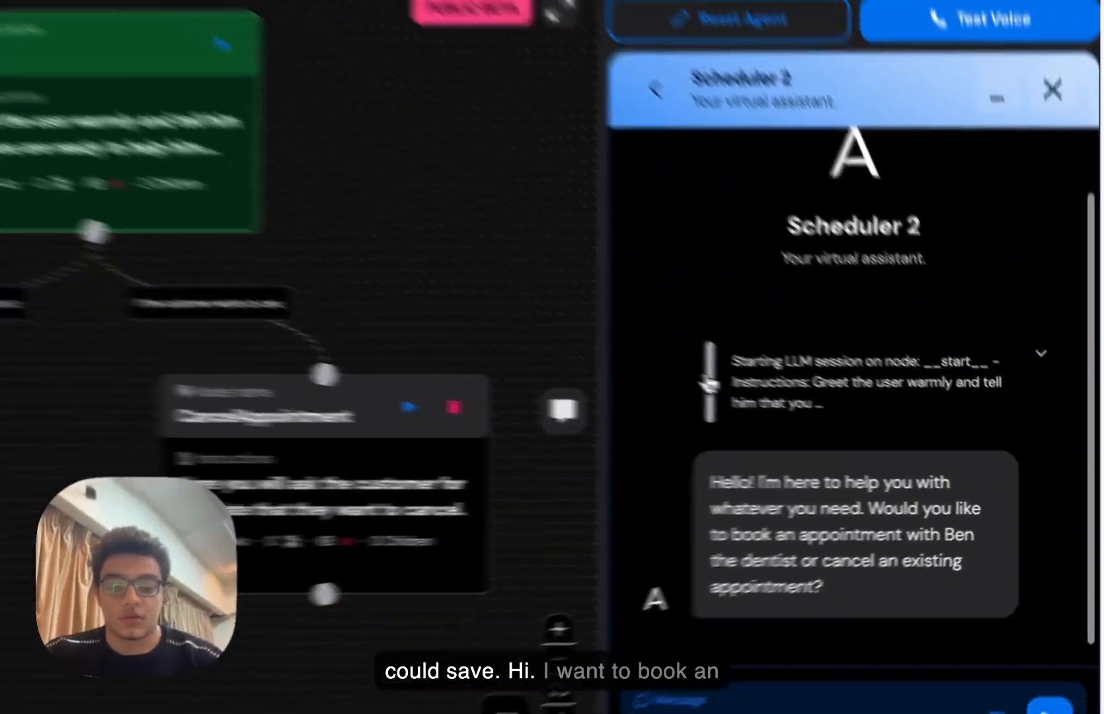
- Ask the agent to book an appointment, then reply with the customer's name and phone number
{"action": "type", "text": "hey i want to book an app"}
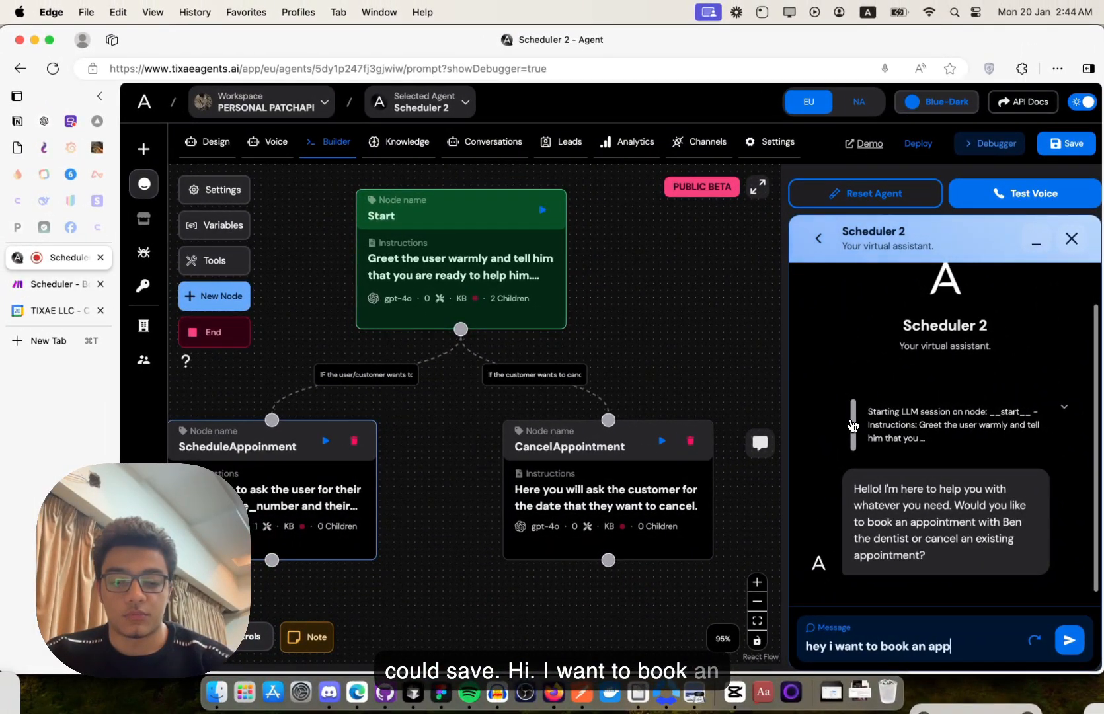
{"action": "type", "text": "ion"}
{"action": "key", "text": "BackSpace"}
{"action": "key", "text": "BackSpace"}
{"action": "key", "text": "BackSpace"}
{"action": "type", "text": "ointment"}
{"action": "key", "text": "Return"}
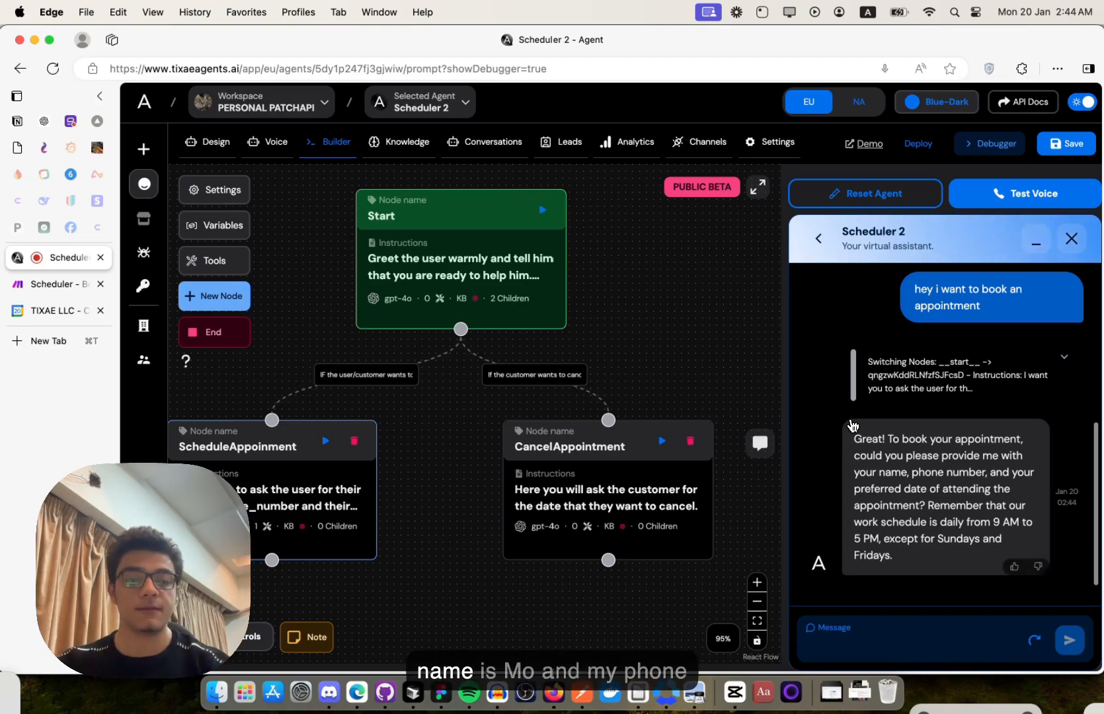
{"action": "type", "text": "sure my name i"}
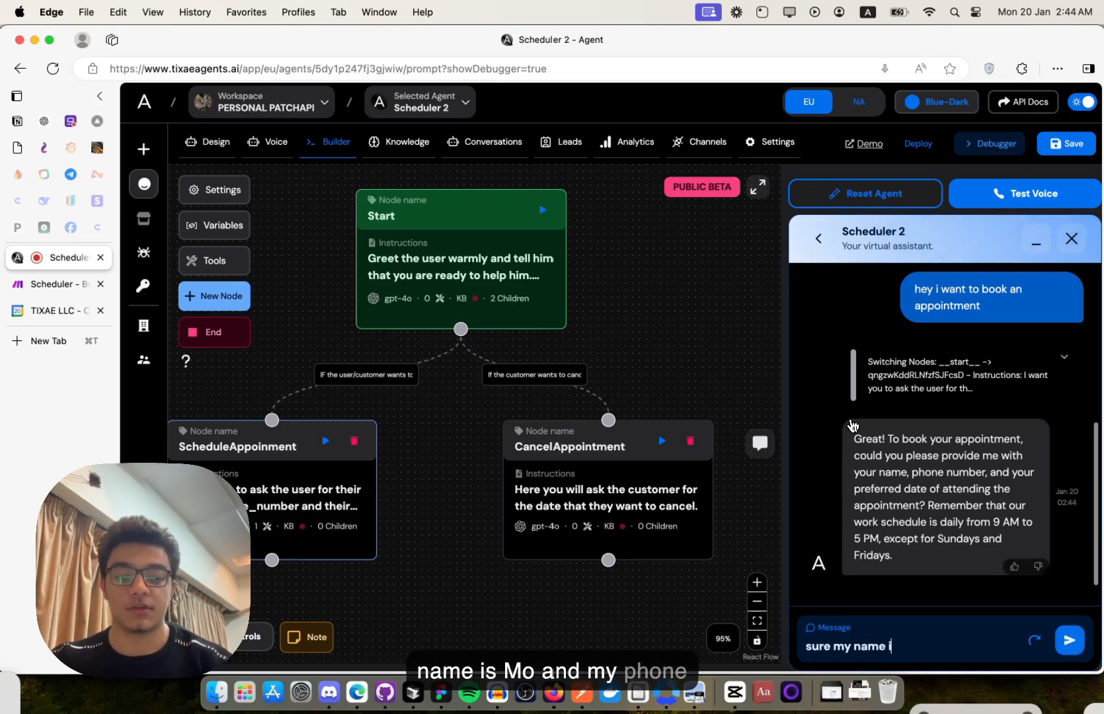
{"action": "type", "text": "s Moe and my p"}
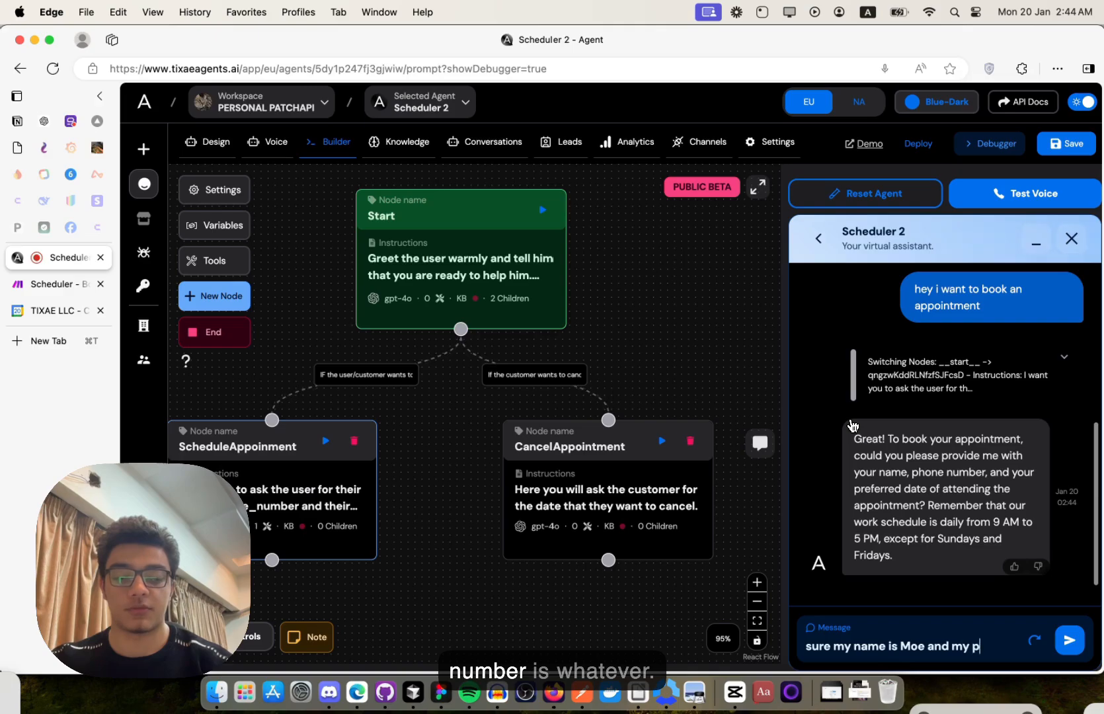
{"action": "type", "text": "hone number is 32432"}
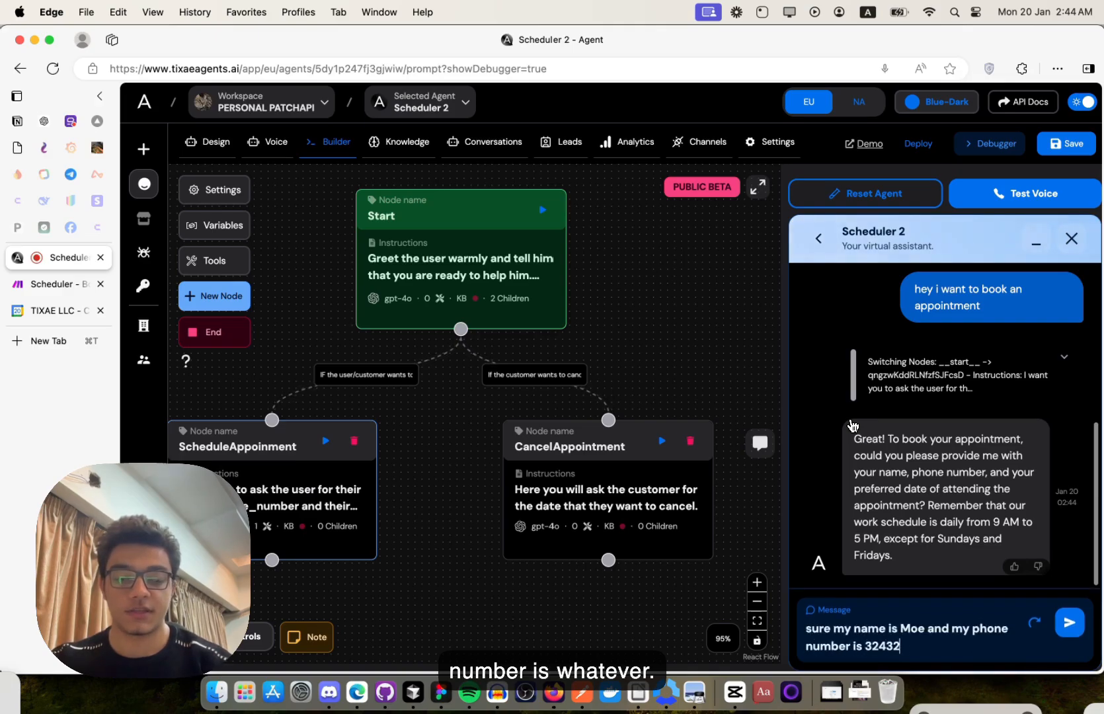
{"action": "type", "text": "4234"}
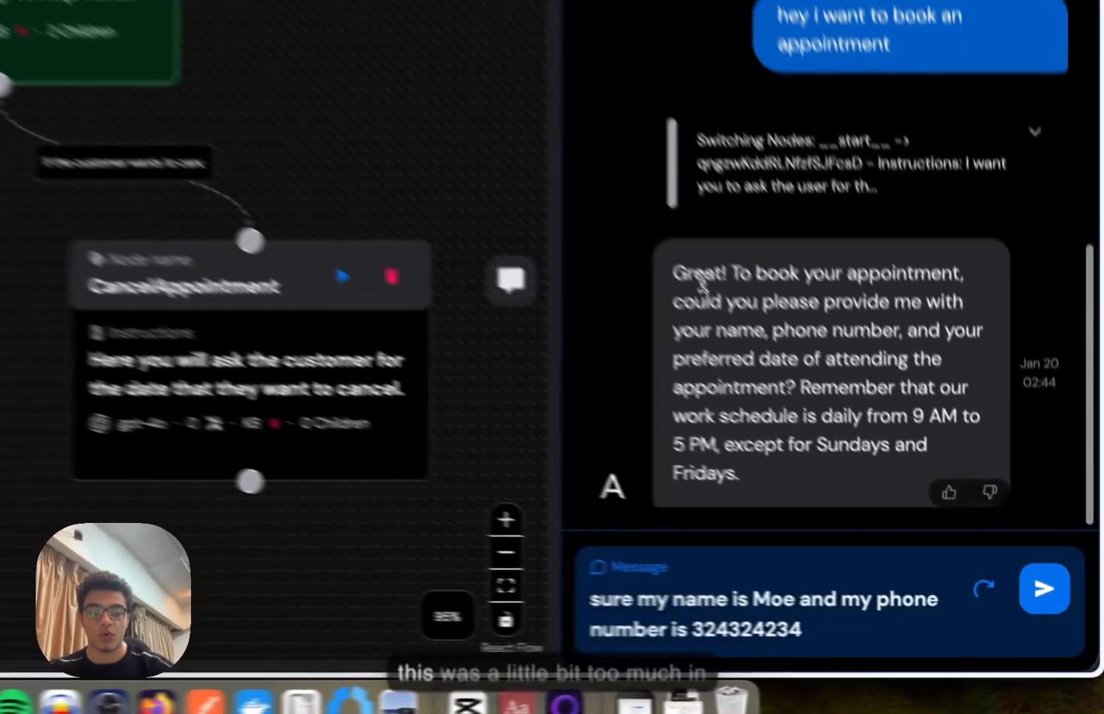
{"action": "left_click_drag", "start_coordinate": [871, 438], "coordinate": [896, 573]}
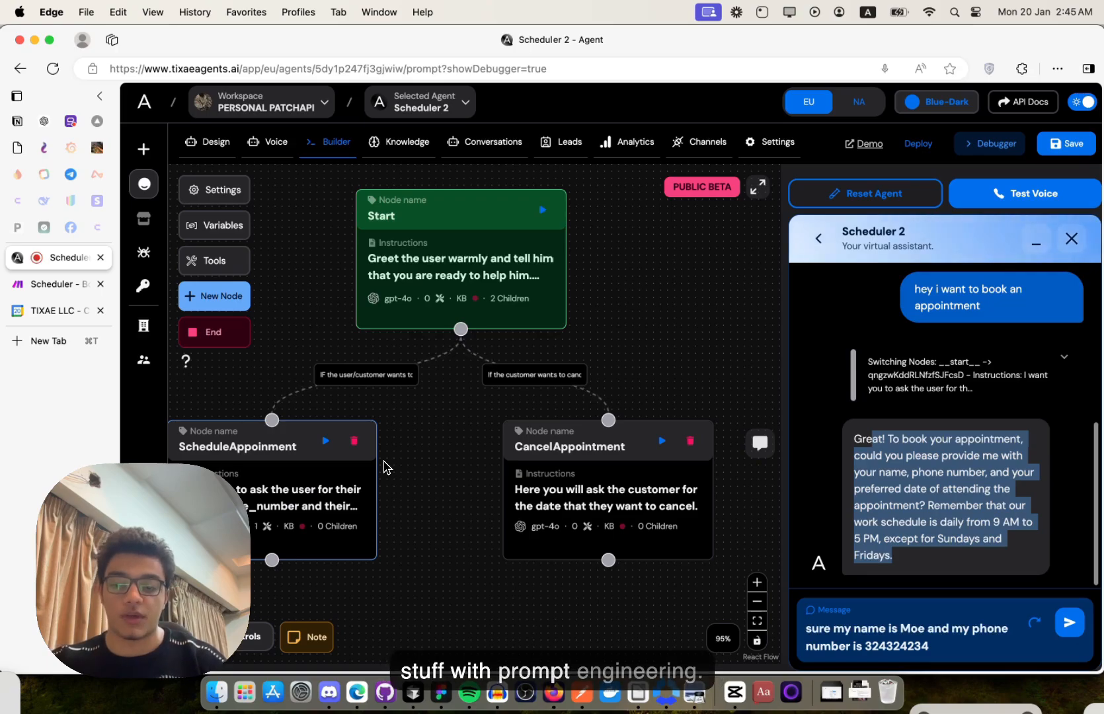
{"action": "left_click", "coordinate": [1069, 622]}
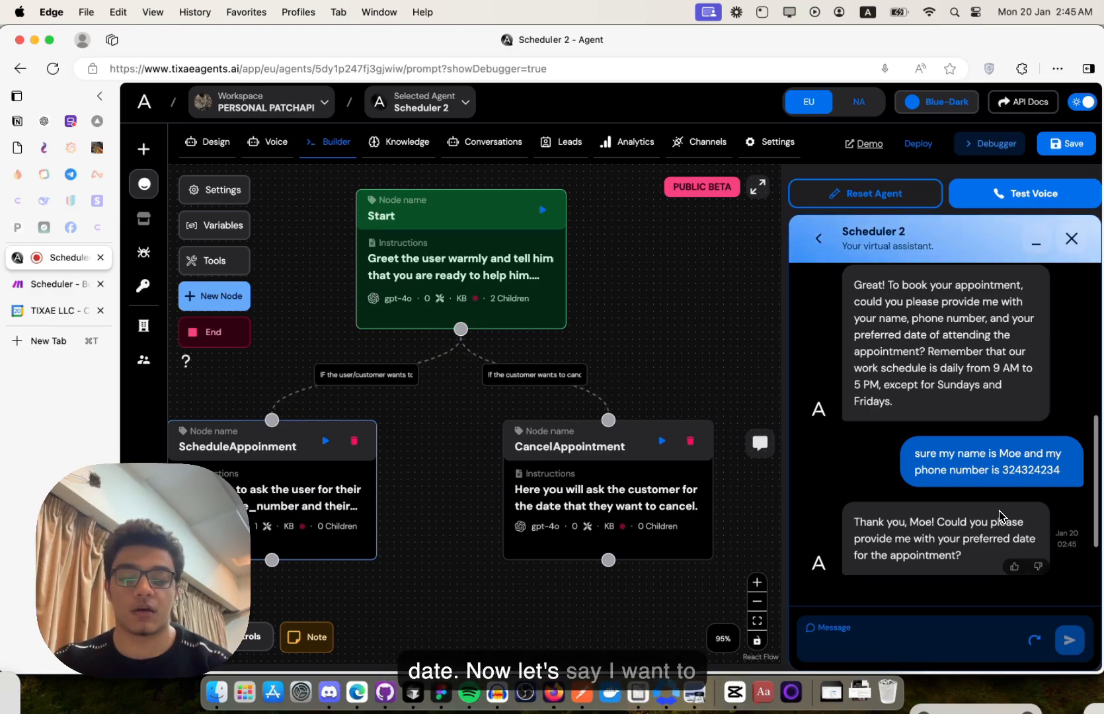
- Request an appointment tomorrow at 1pm and inspect the book_appointment log's input and status 200 output
{"action": "type", "text": "ant to sc"}
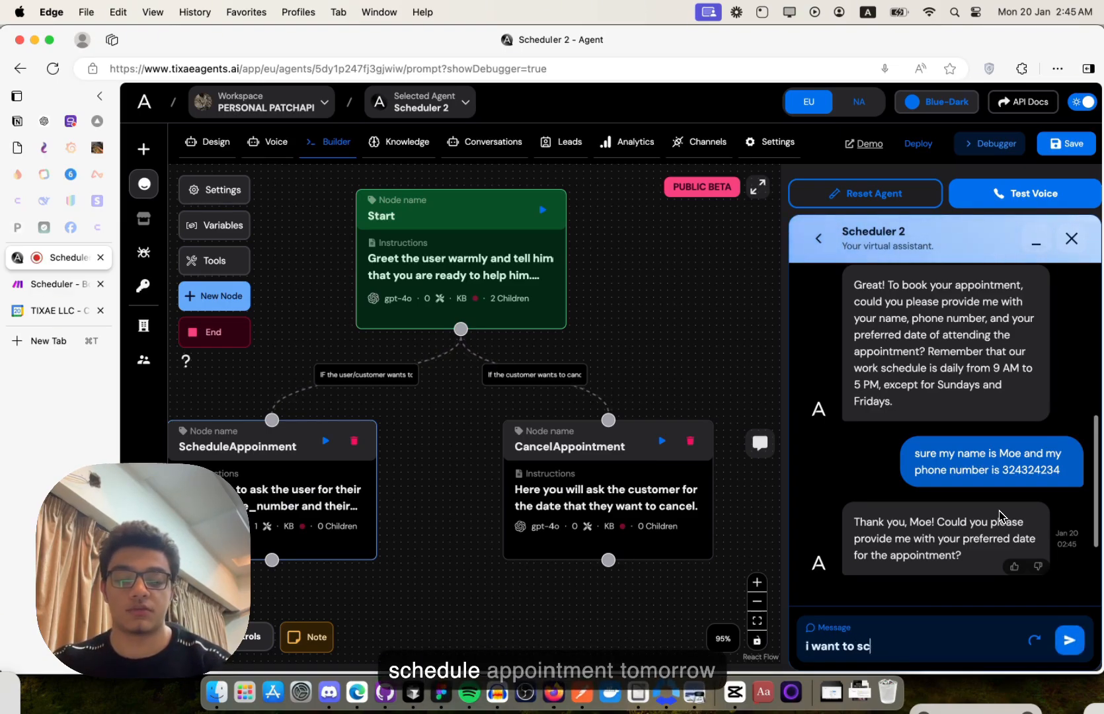
{"action": "type", "text": "hedule an appoint"}
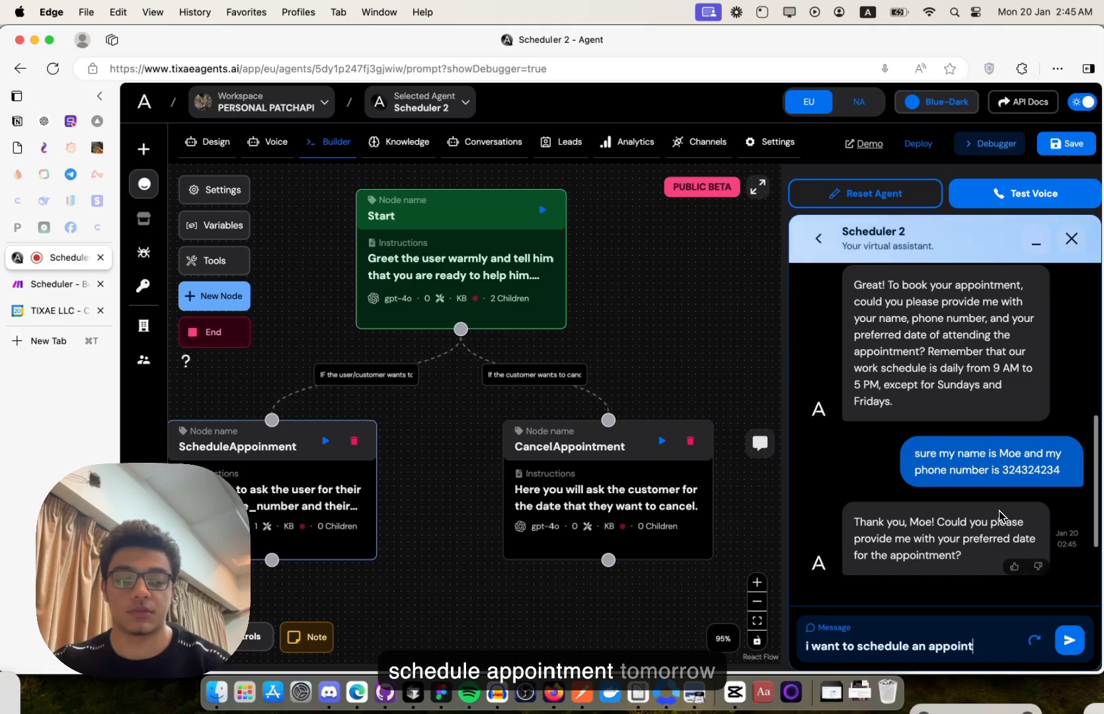
{"action": "type", "text": "ment tommorow at"}
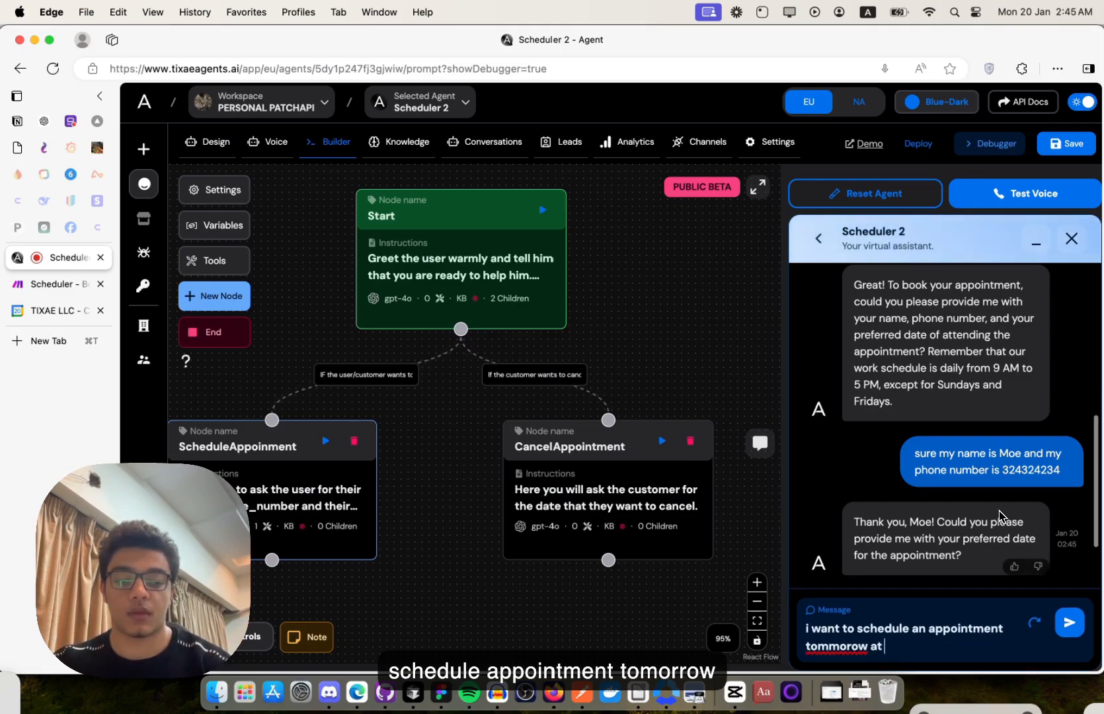
{"action": "type", "text": " 1pm"}
{"action": "key", "text": "Return"}
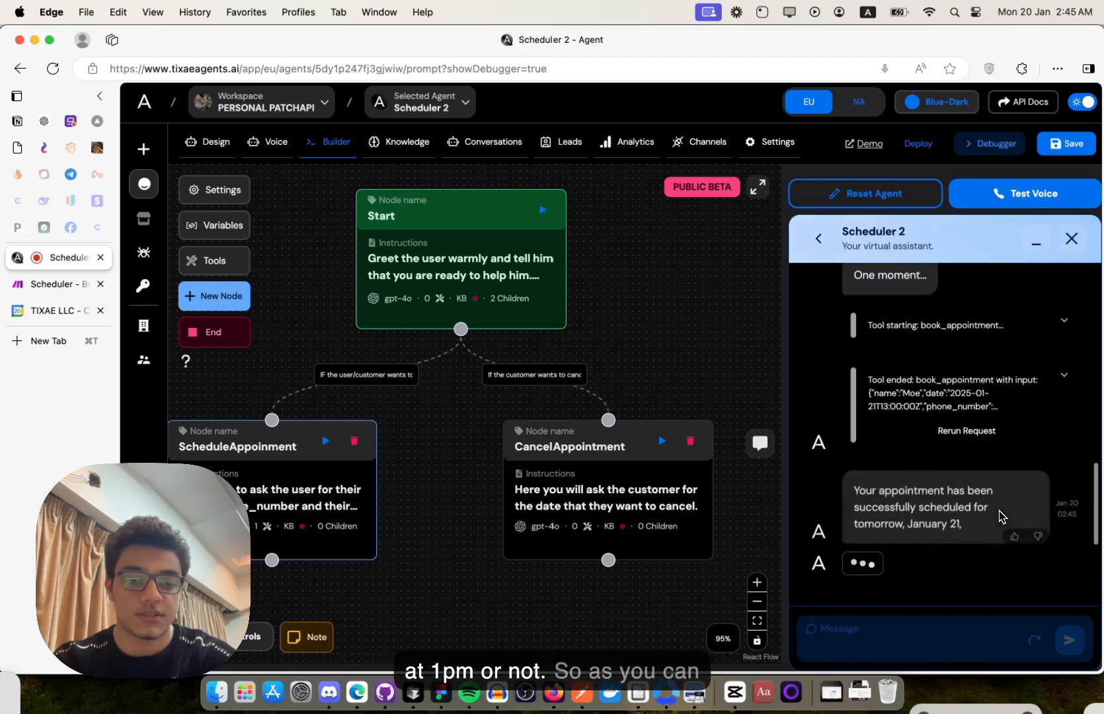
{"action": "scroll", "coordinate": [976, 352], "scroll_direction": "up", "scroll_amount": 1}
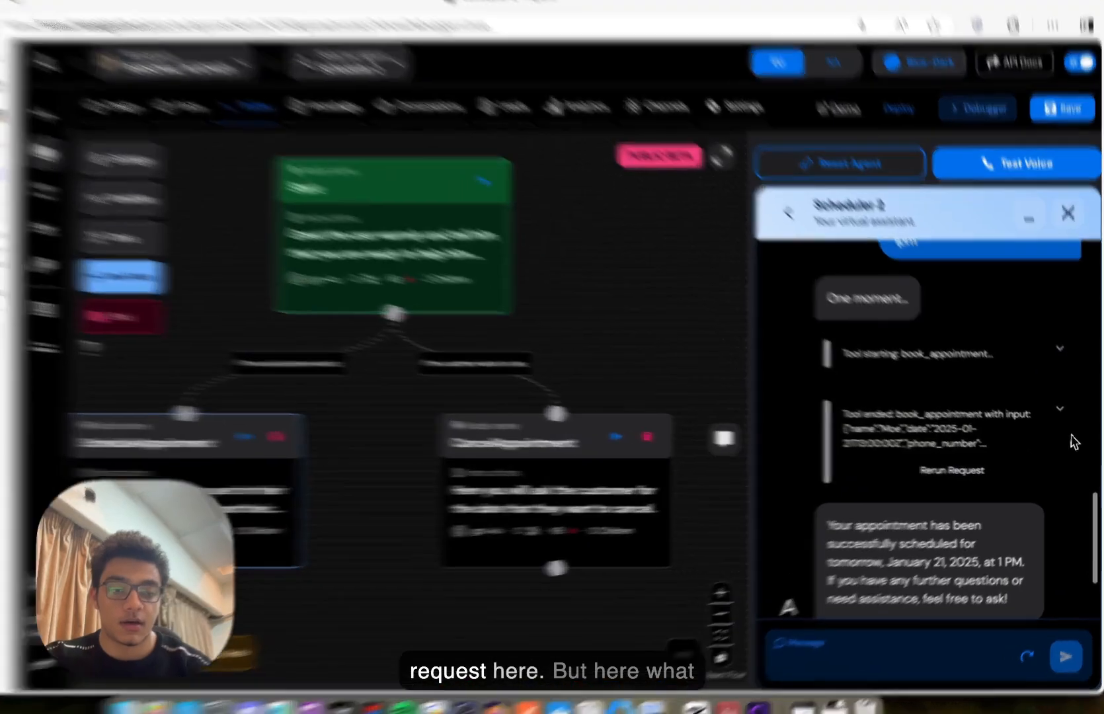
{"action": "left_click", "coordinate": [1065, 415]}
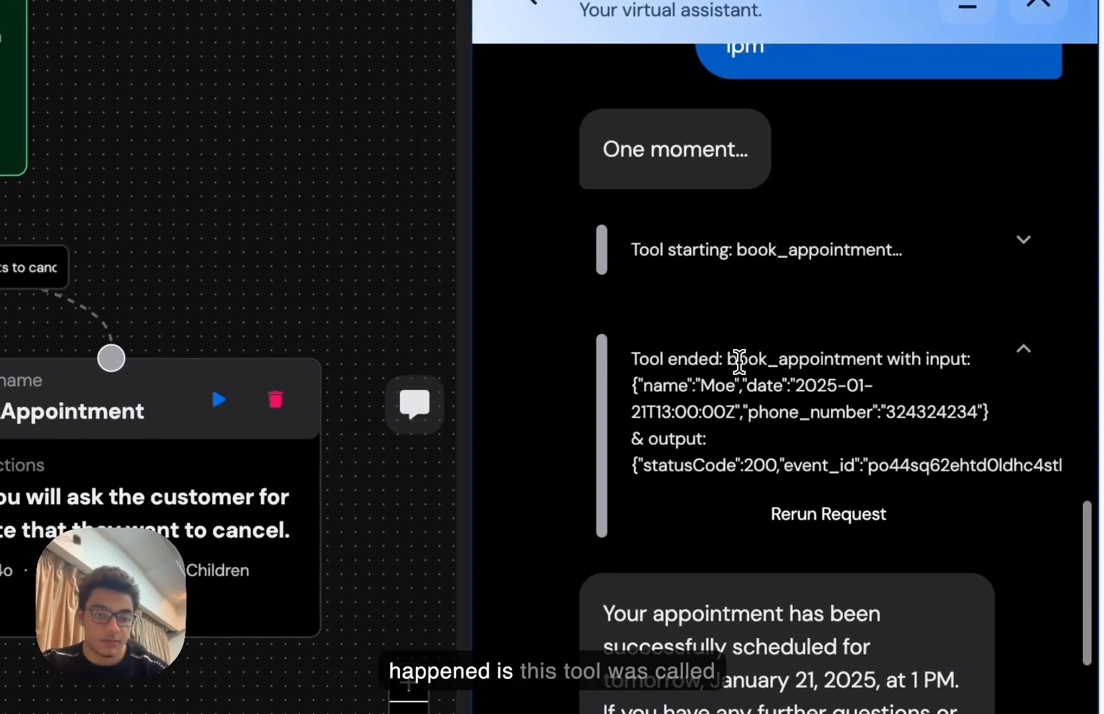
{"action": "double_click", "coordinate": [739, 361]}
{"action": "scroll", "coordinate": [741, 362], "scroll_direction": "down", "scroll_amount": 1}
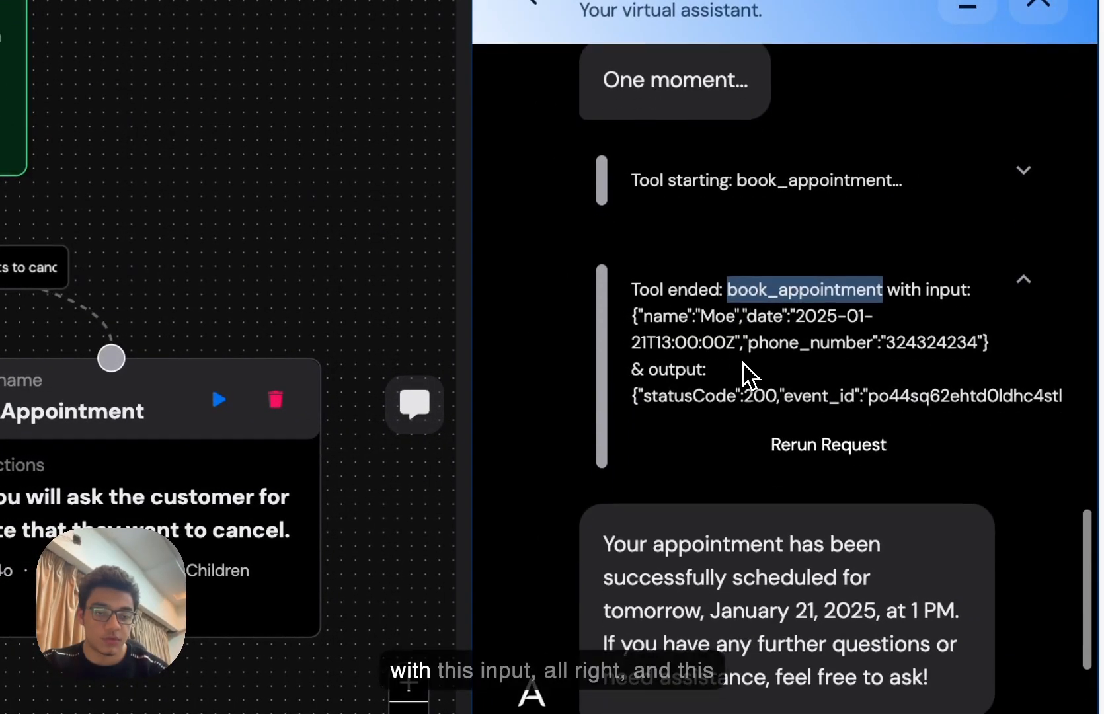
{"action": "left_click_drag", "start_coordinate": [633, 316], "coordinate": [931, 370]}
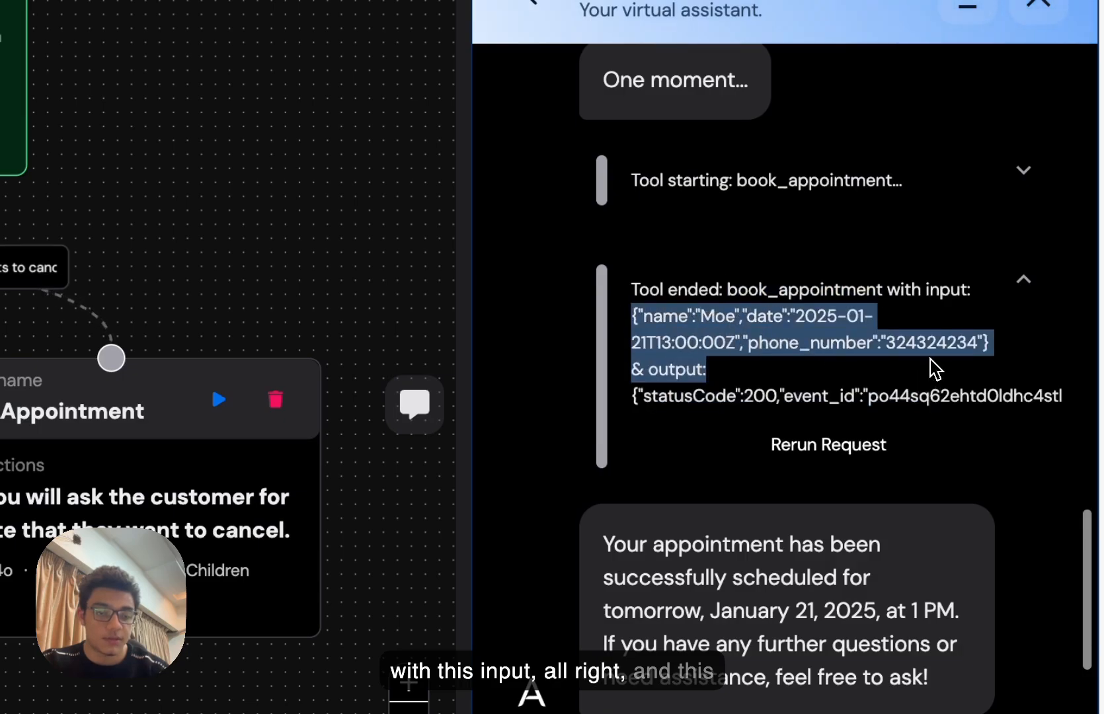
{"action": "left_click", "coordinate": [932, 370]}
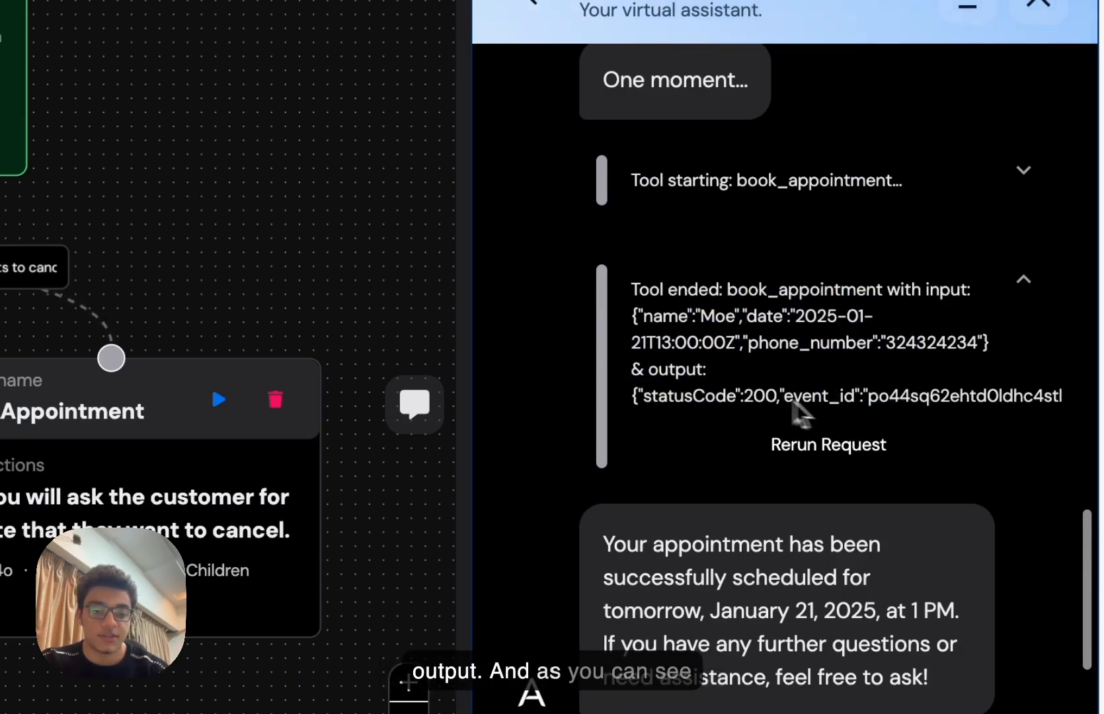
{"action": "scroll", "coordinate": [801, 414], "scroll_direction": "down", "scroll_amount": 1}
{"action": "left_click_drag", "start_coordinate": [822, 348], "coordinate": [940, 357]}
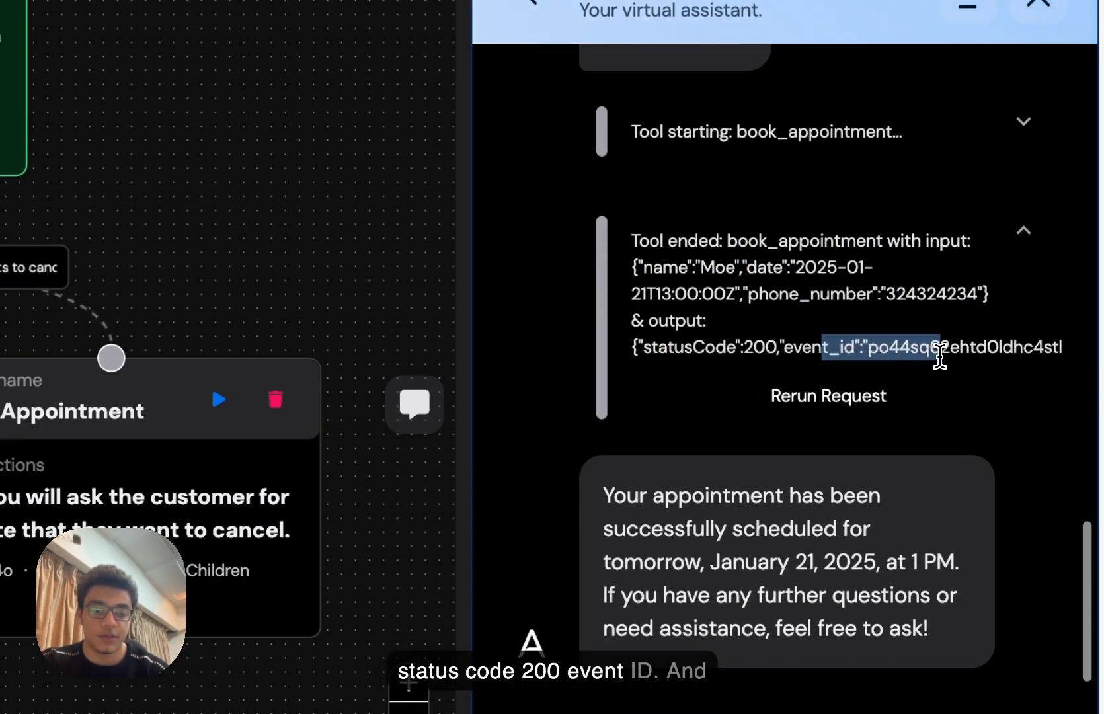
{"action": "left_click", "coordinate": [940, 357]}
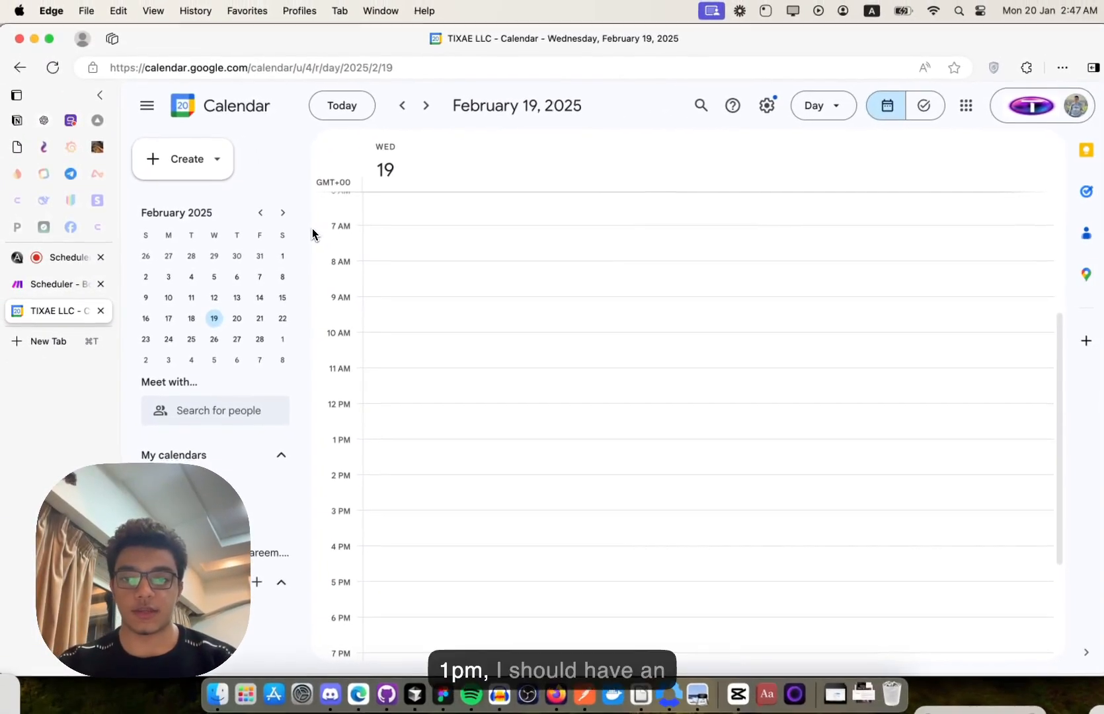
{"action": "left_click", "coordinate": [261, 212]}
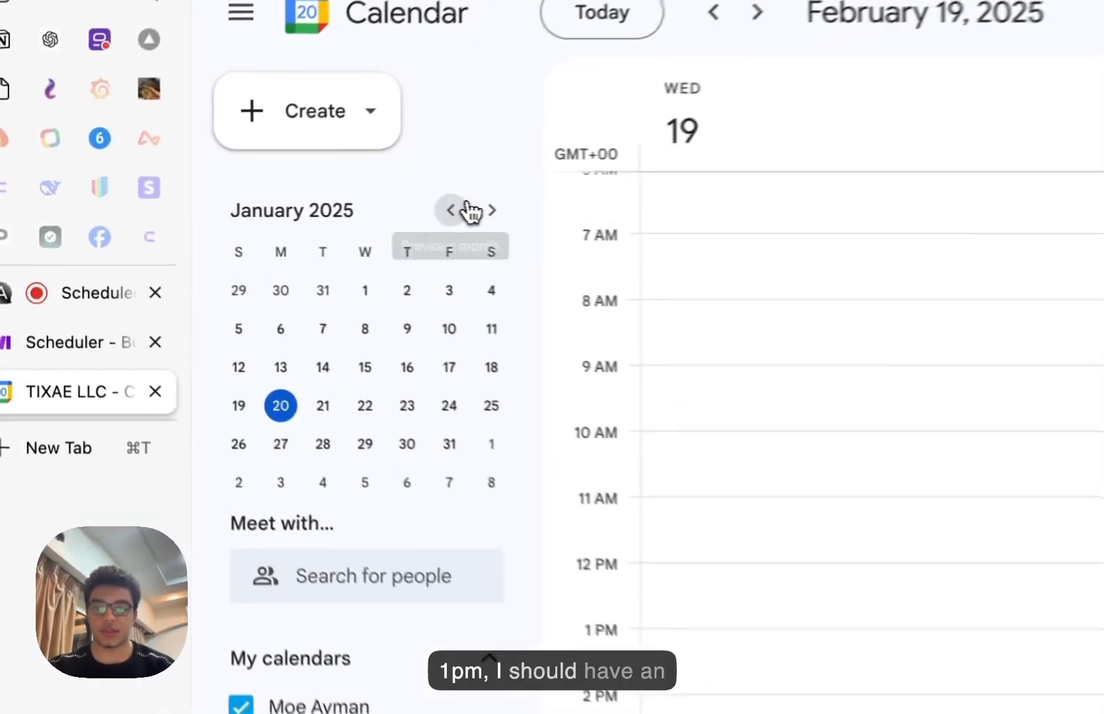
{"action": "left_click", "coordinate": [192, 319]}
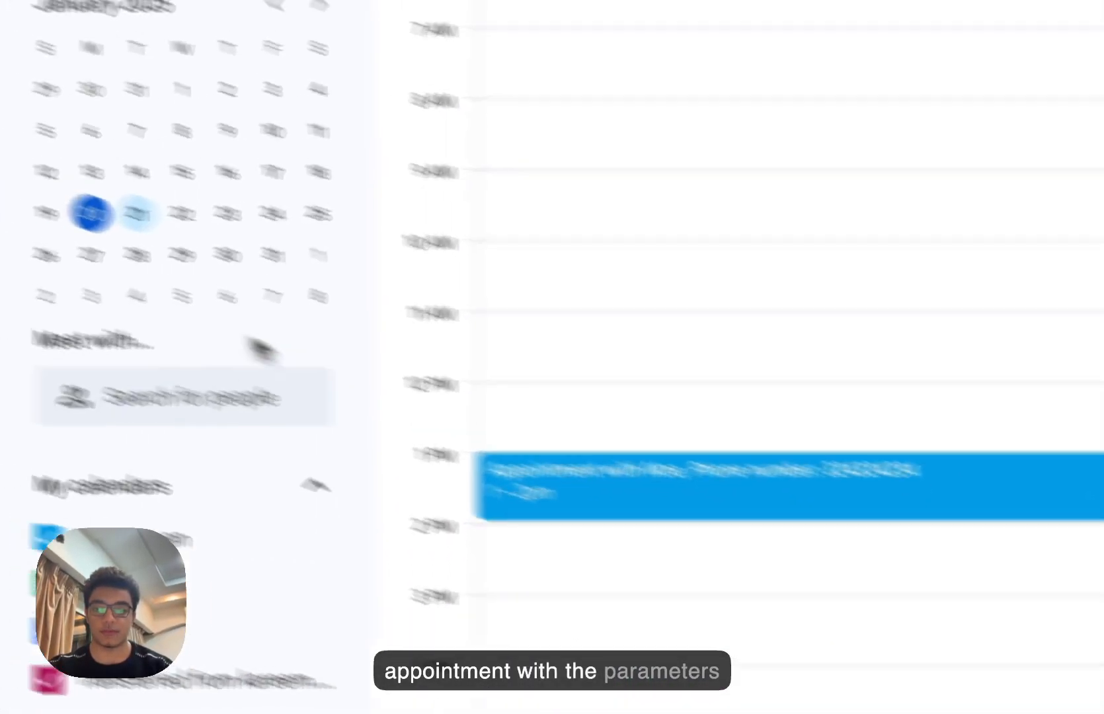
{"action": "left_click", "coordinate": [81, 278]}
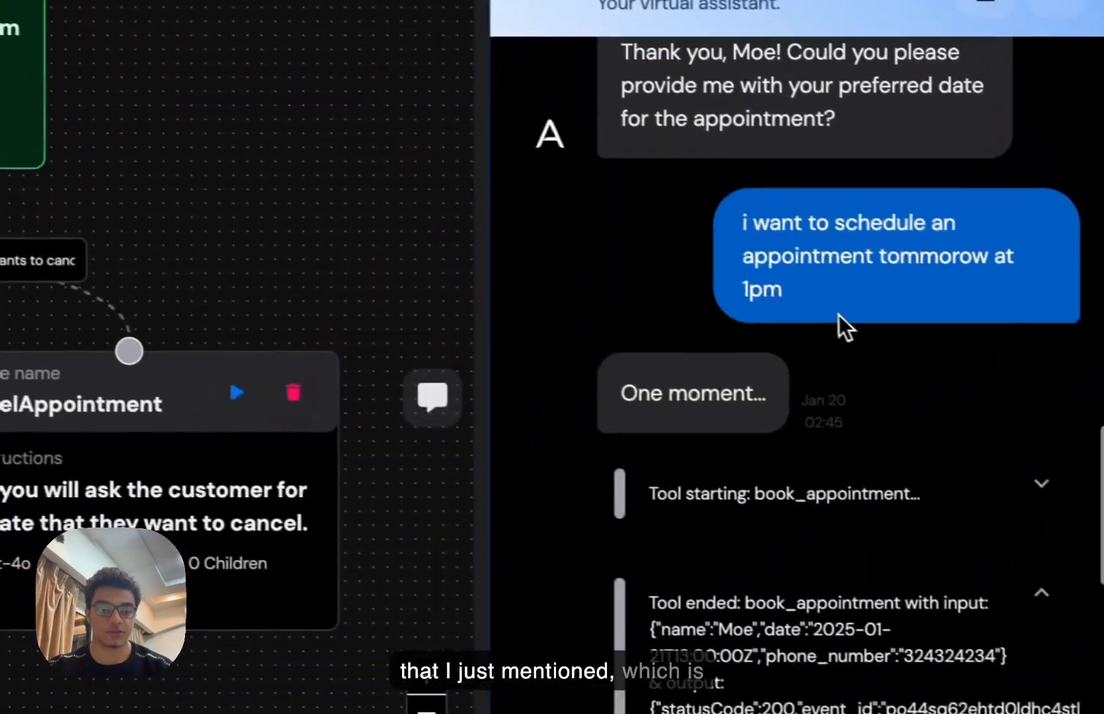
{"action": "scroll", "coordinate": [830, 311], "scroll_direction": "up", "scroll_amount": 5}
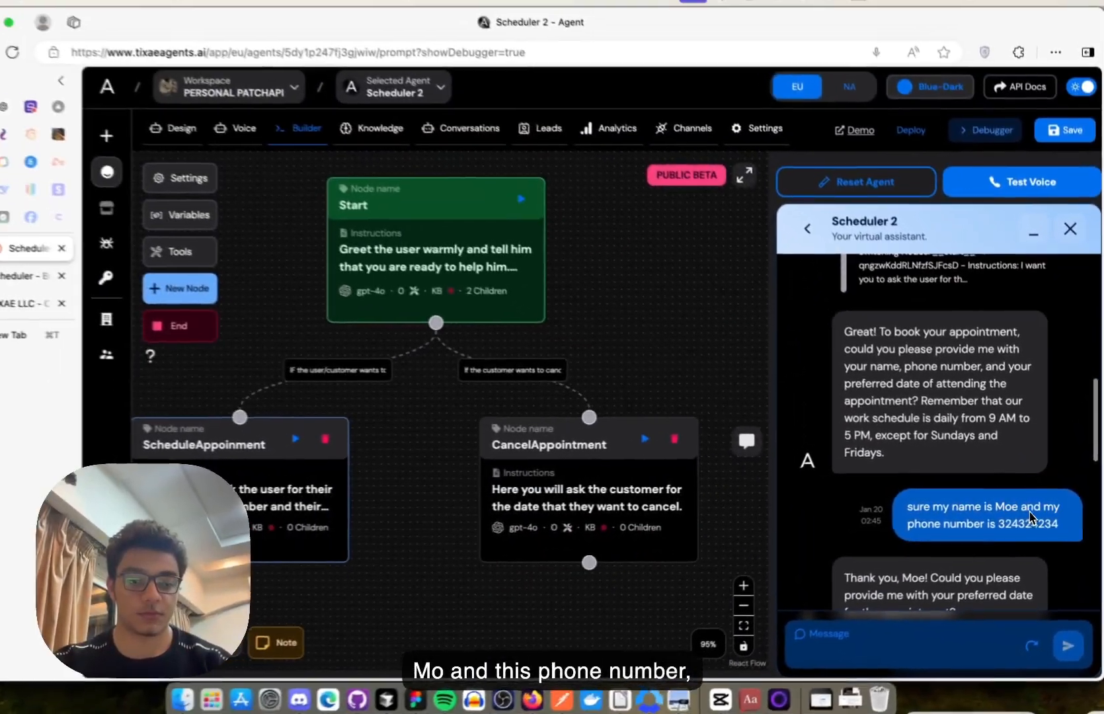
{"action": "key", "text": "super+shift+a"}
{"action": "key", "text": "Return"}
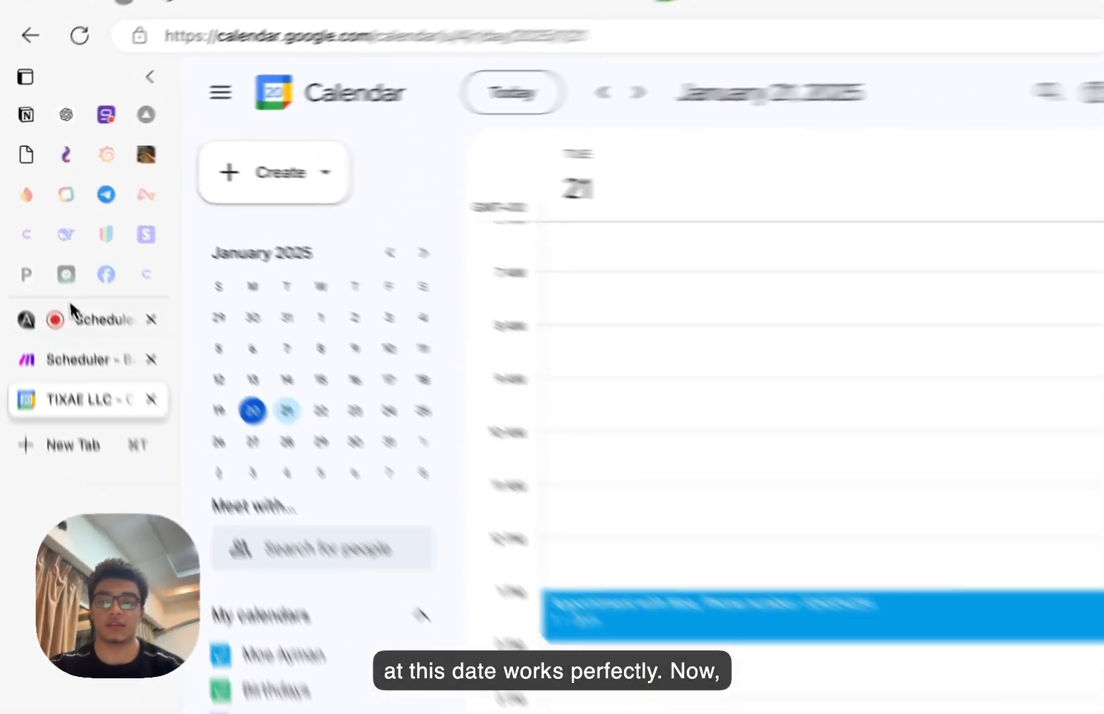
{"action": "left_click", "coordinate": [43, 257]}
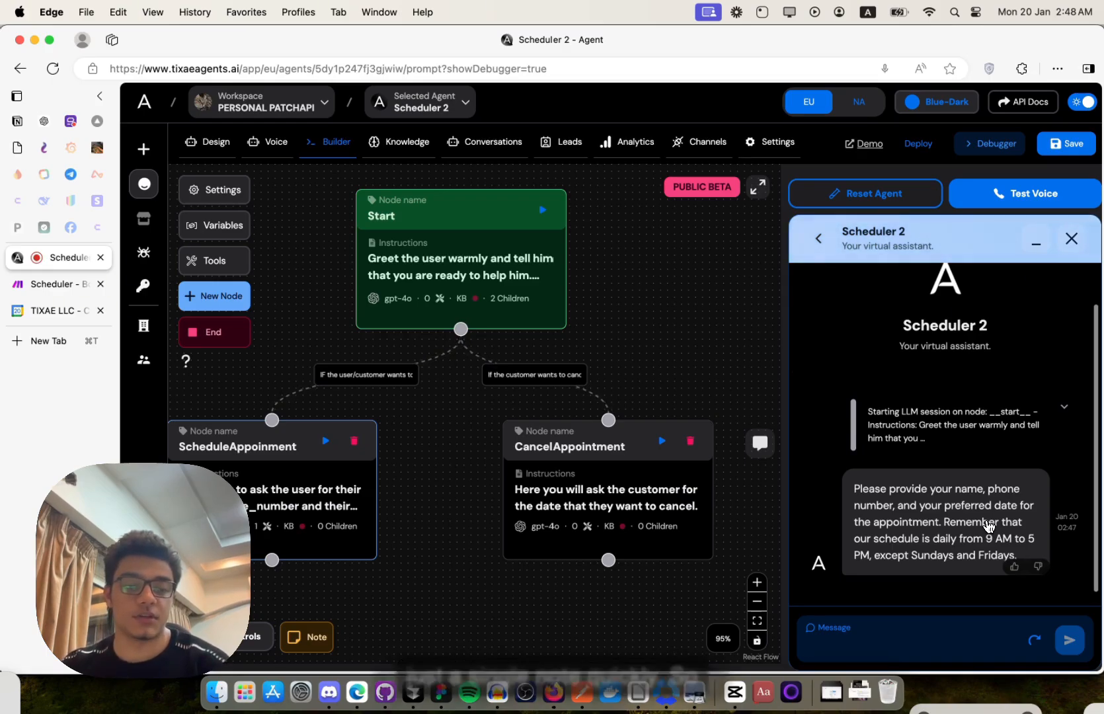
- Request a booking for tomorrow at 1 PM with the customer's name and phone, and inspect the statusCode 400 rejection
{"action": "type", "text": "My"}
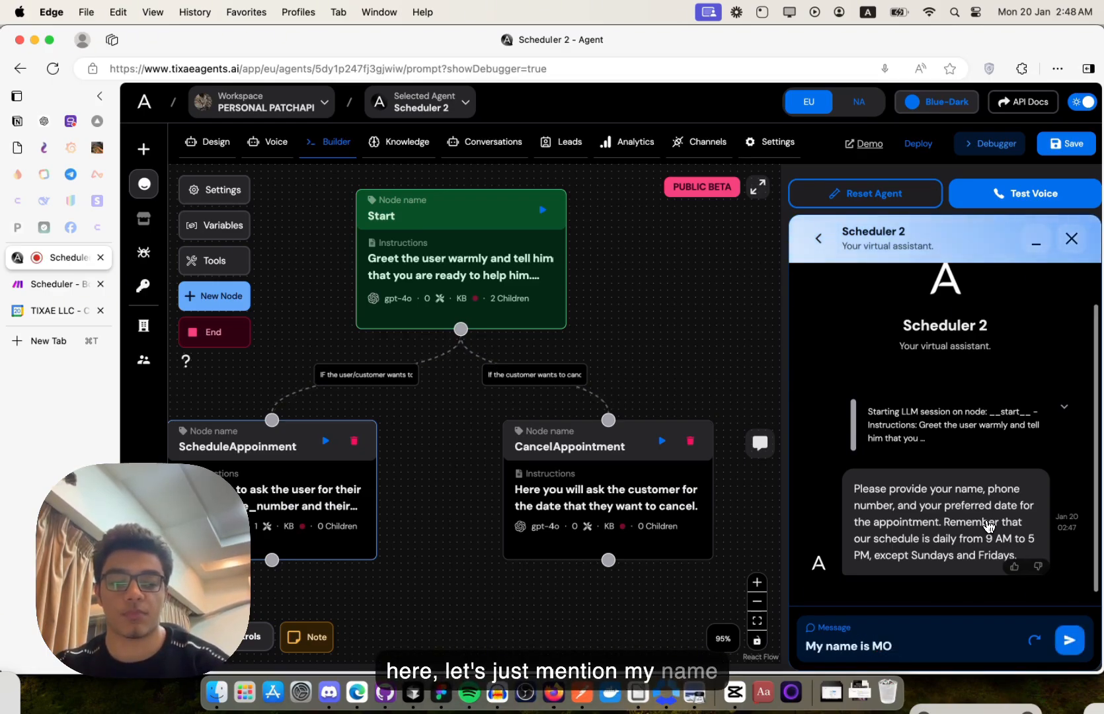
{"action": "type", "text": " name is Moe, my pho"}
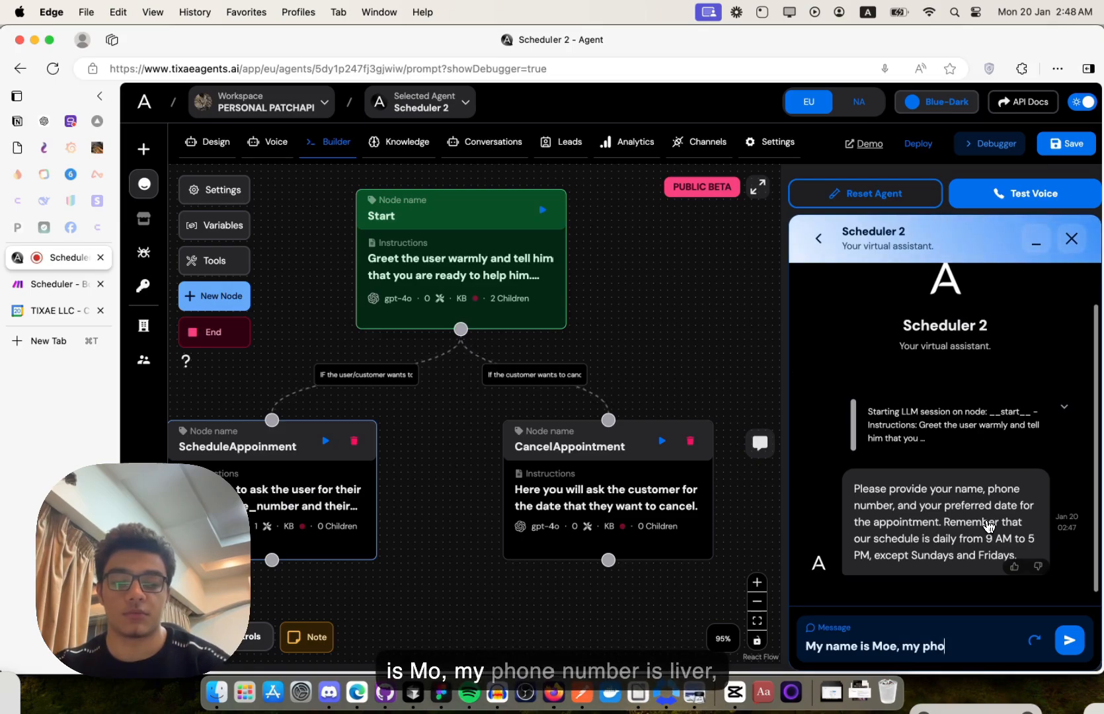
{"action": "type", "text": "ne number is 43274324 and"}
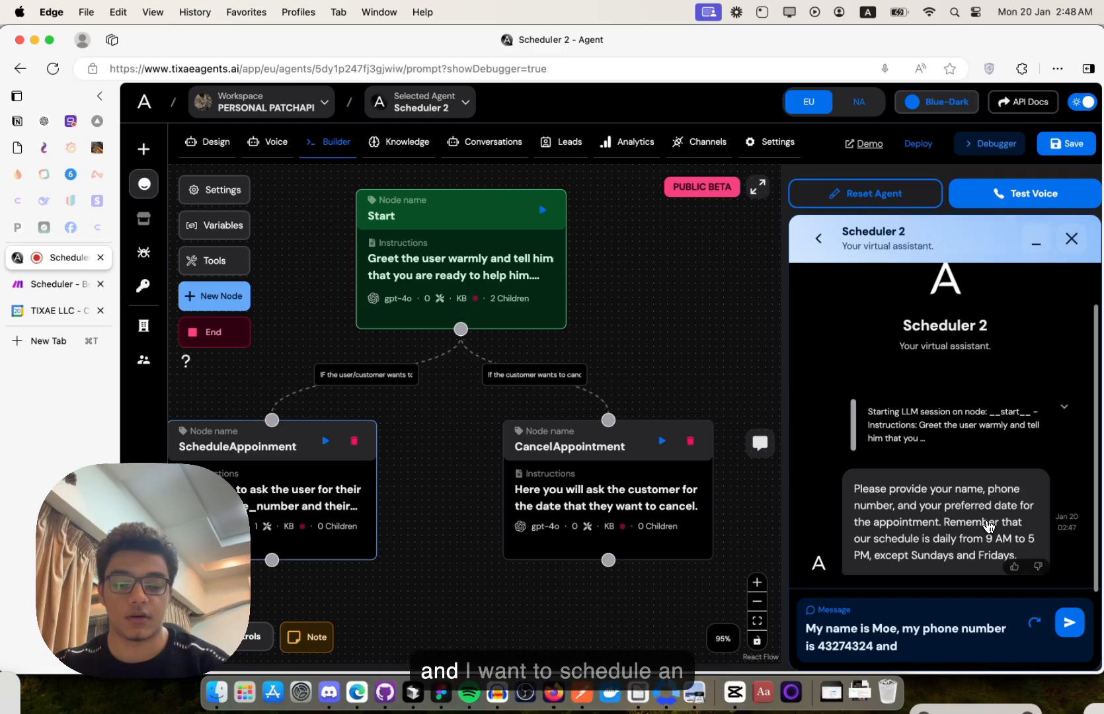
{"action": "type", "text": " i want to scheu"}
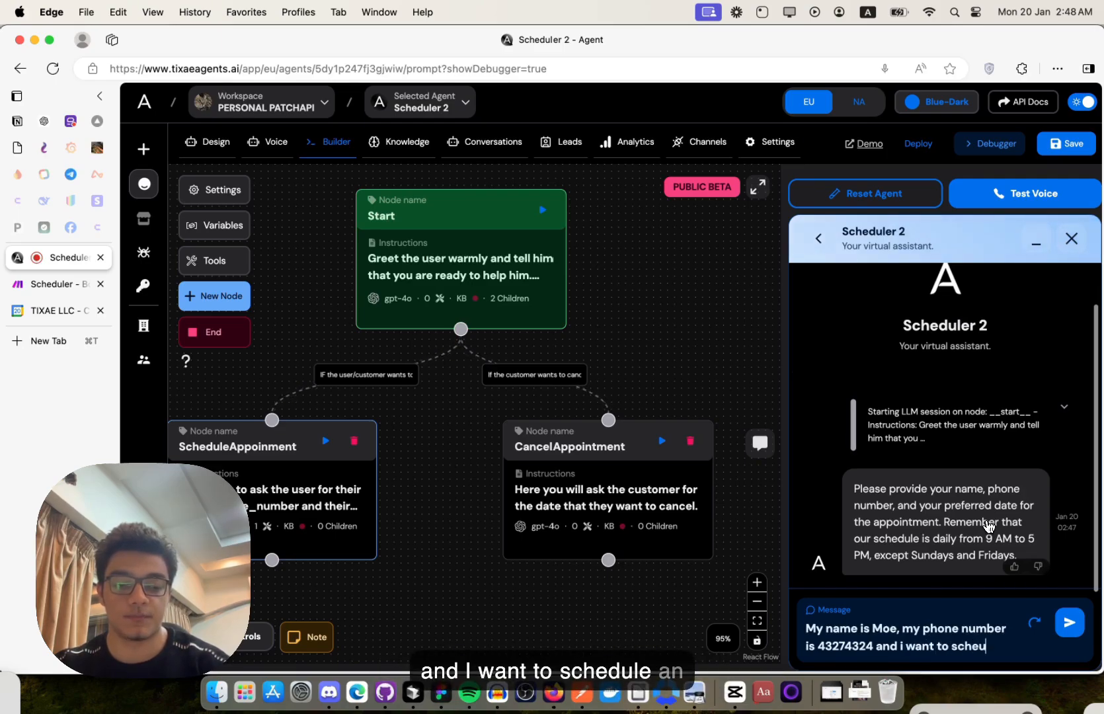
{"action": "type", "text": "le an appoin"}
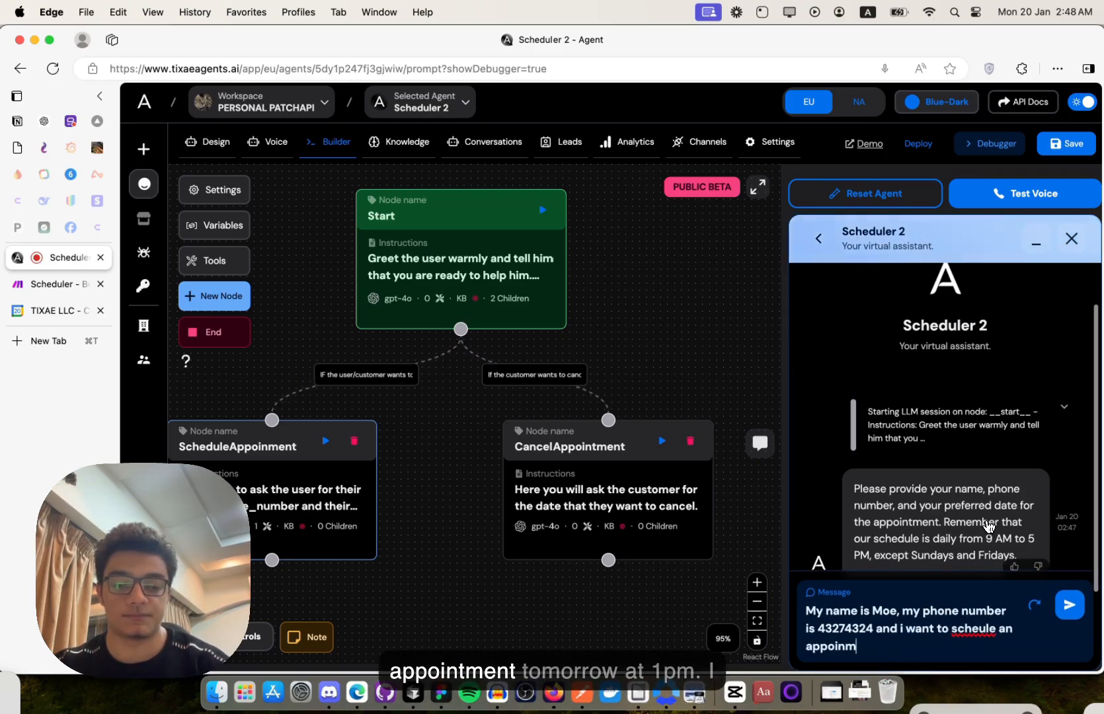
{"action": "type", "text": "tment tommomrow at 1 pm"}
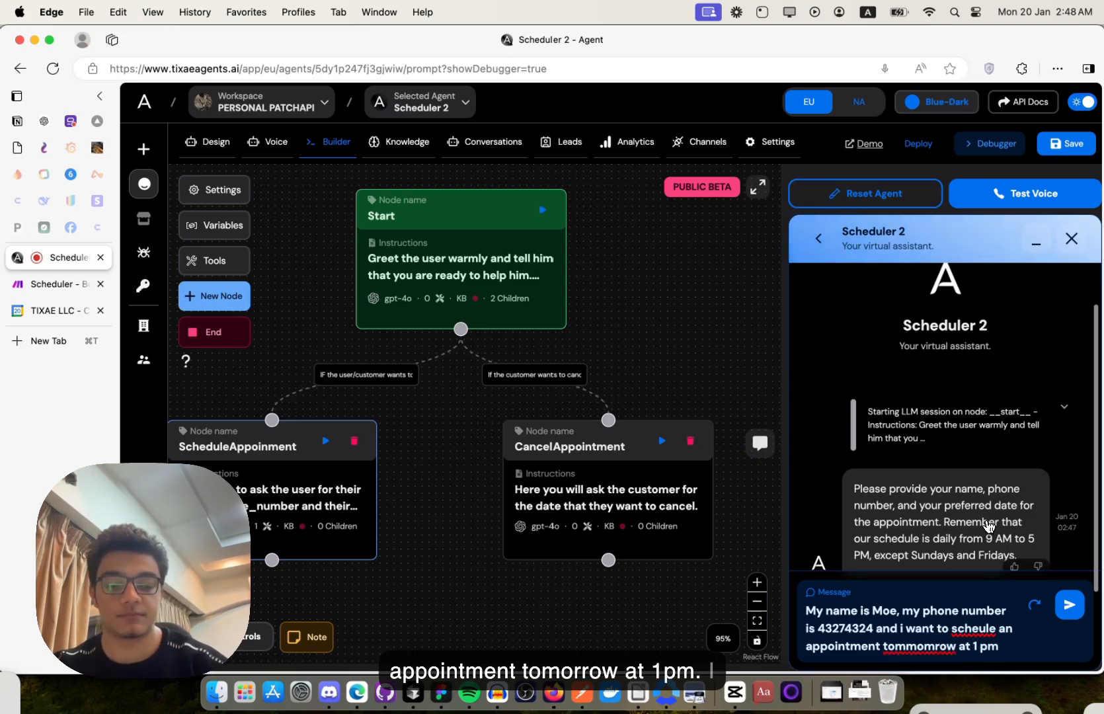
{"action": "key", "text": "Return"}
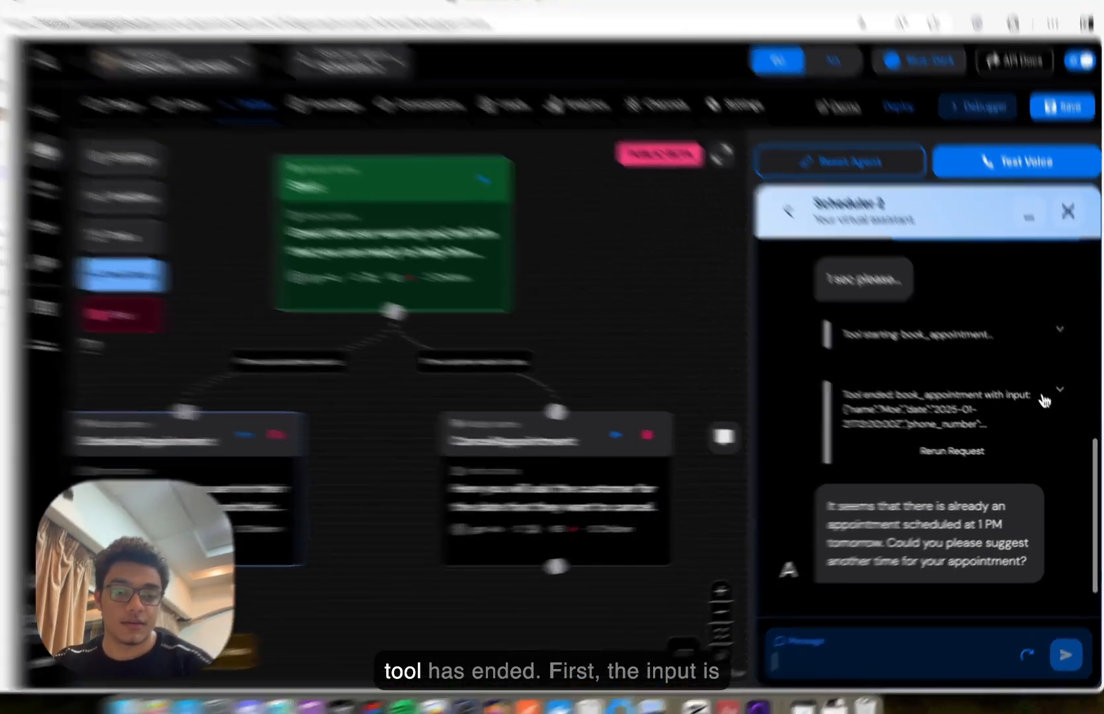
{"action": "left_click", "coordinate": [1064, 399]}
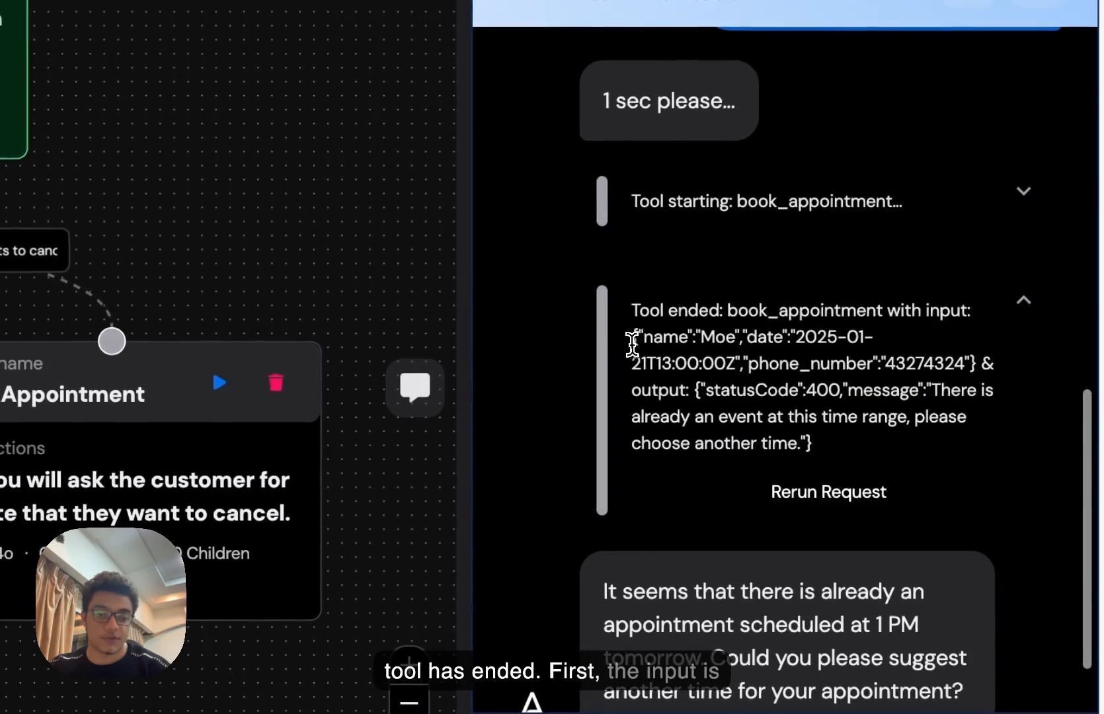
{"action": "left_click_drag", "start_coordinate": [633, 339], "coordinate": [781, 370]}
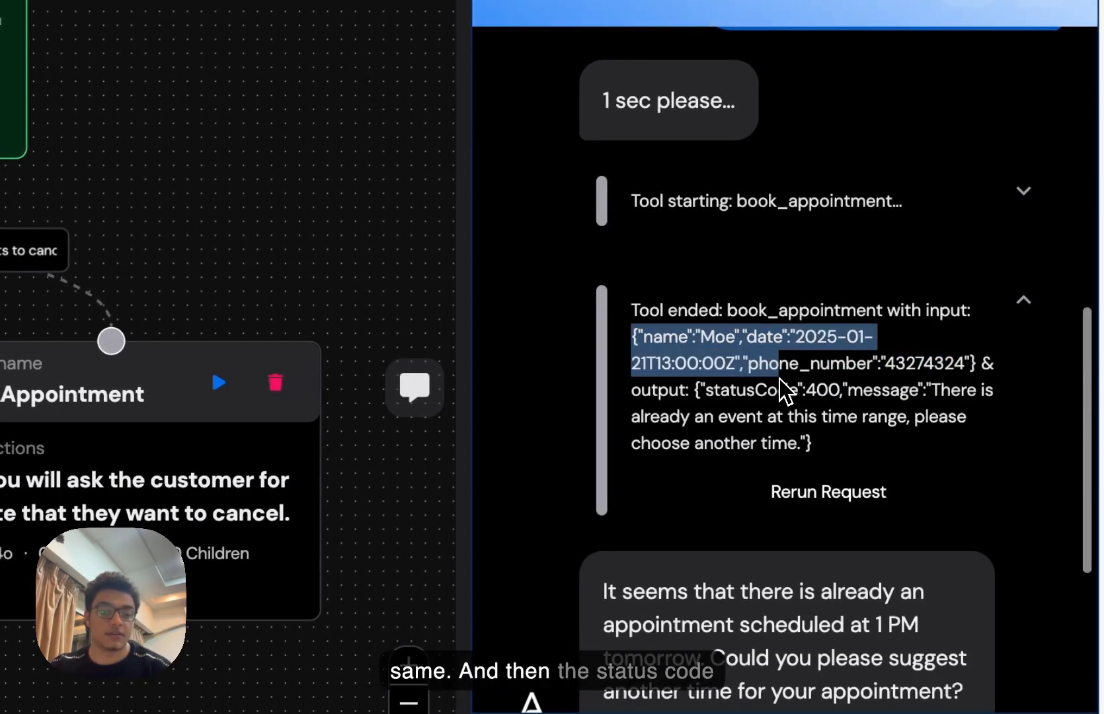
{"action": "left_click", "coordinate": [764, 406]}
{"action": "left_click_drag", "start_coordinate": [696, 391], "coordinate": [871, 389]}
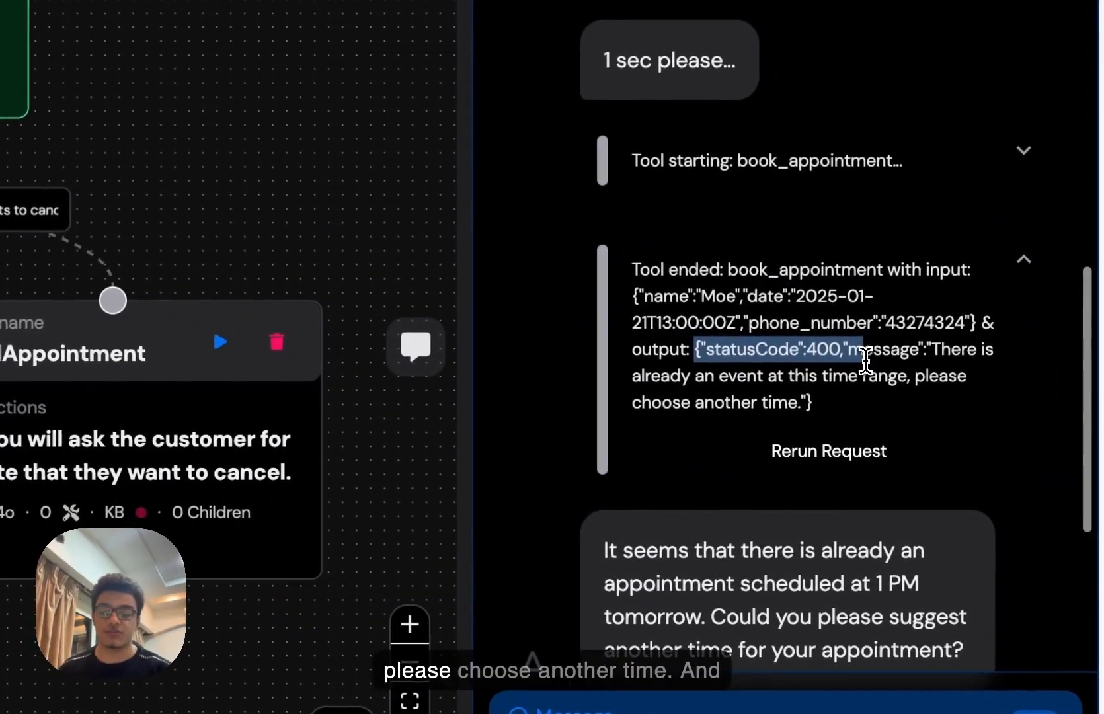
{"action": "left_click", "coordinate": [985, 446]}
{"action": "scroll", "coordinate": [865, 358], "scroll_direction": "down", "scroll_amount": 2}
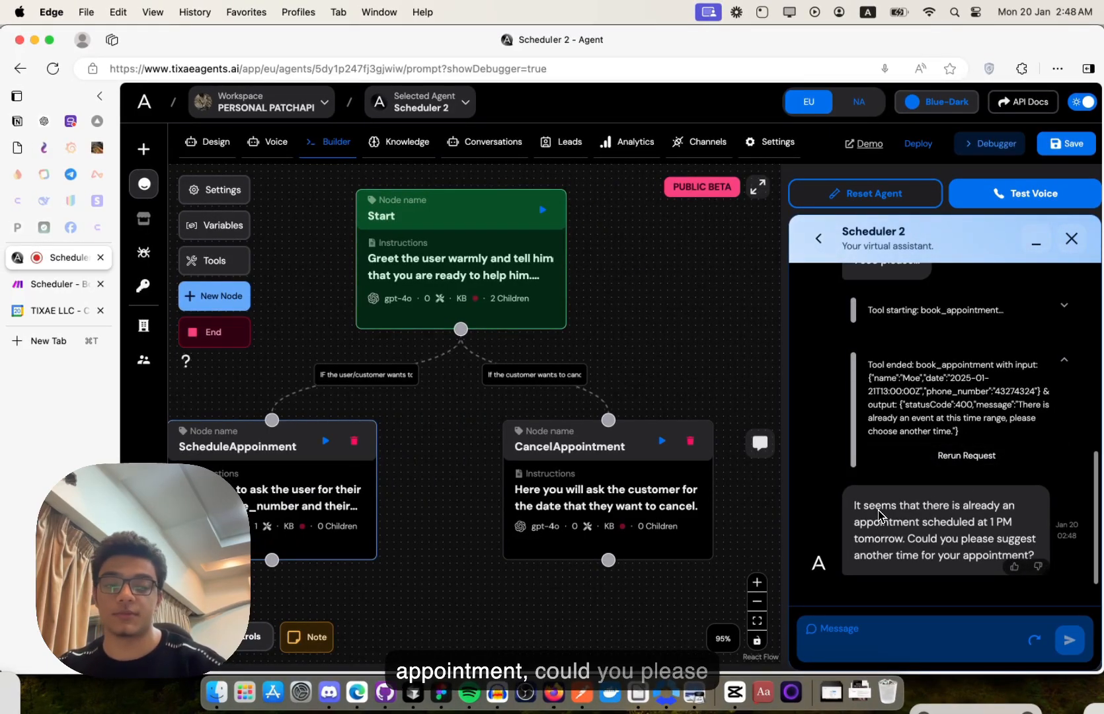
- Ask 'ok how about 3pm', confirm the booking returns statusCode 200, and check it in the Calendar
{"action": "left_click", "coordinate": [812, 629]}
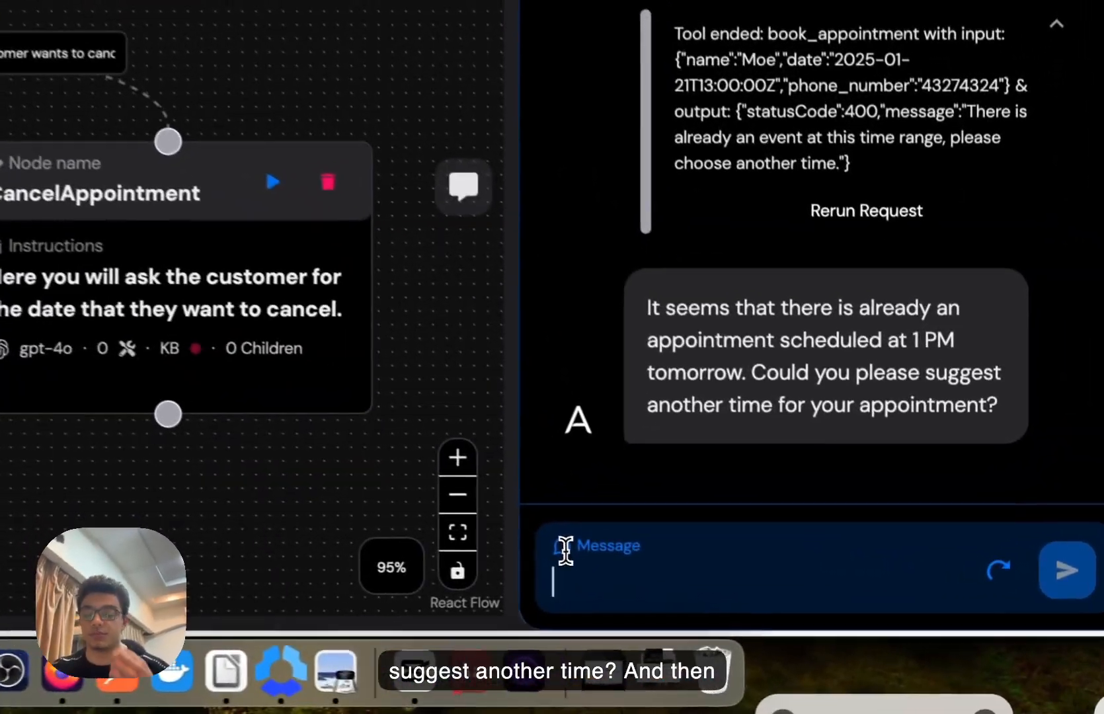
{"action": "type", "text": "ok how a"}
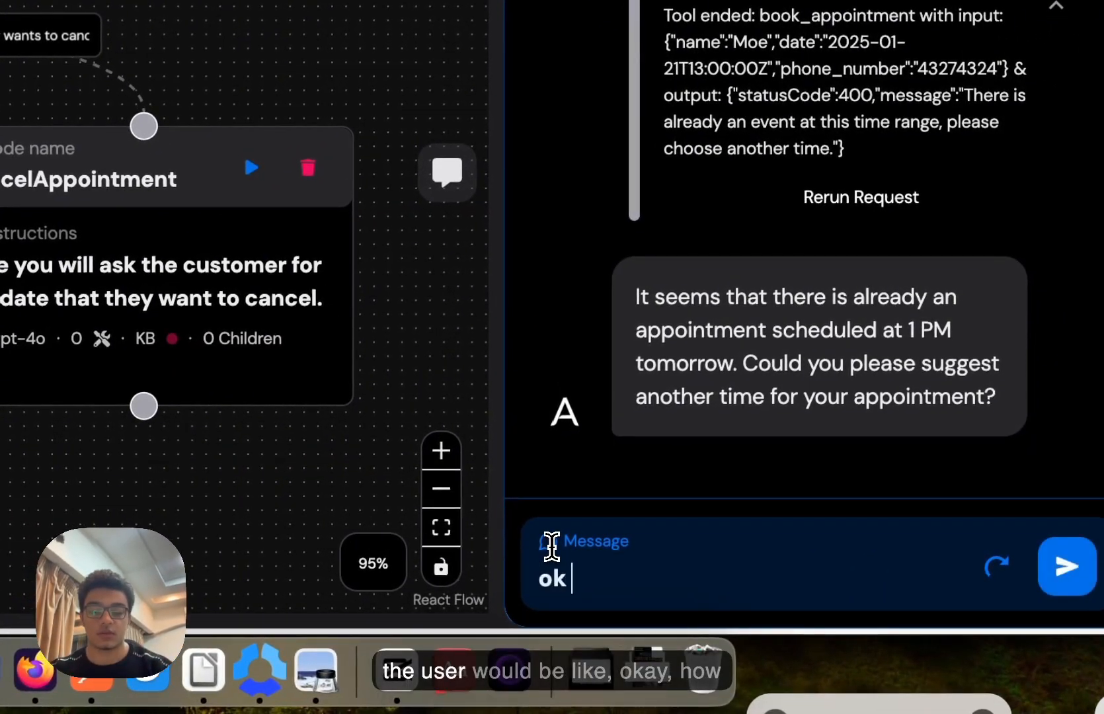
{"action": "type", "text": "bout 3pm"}
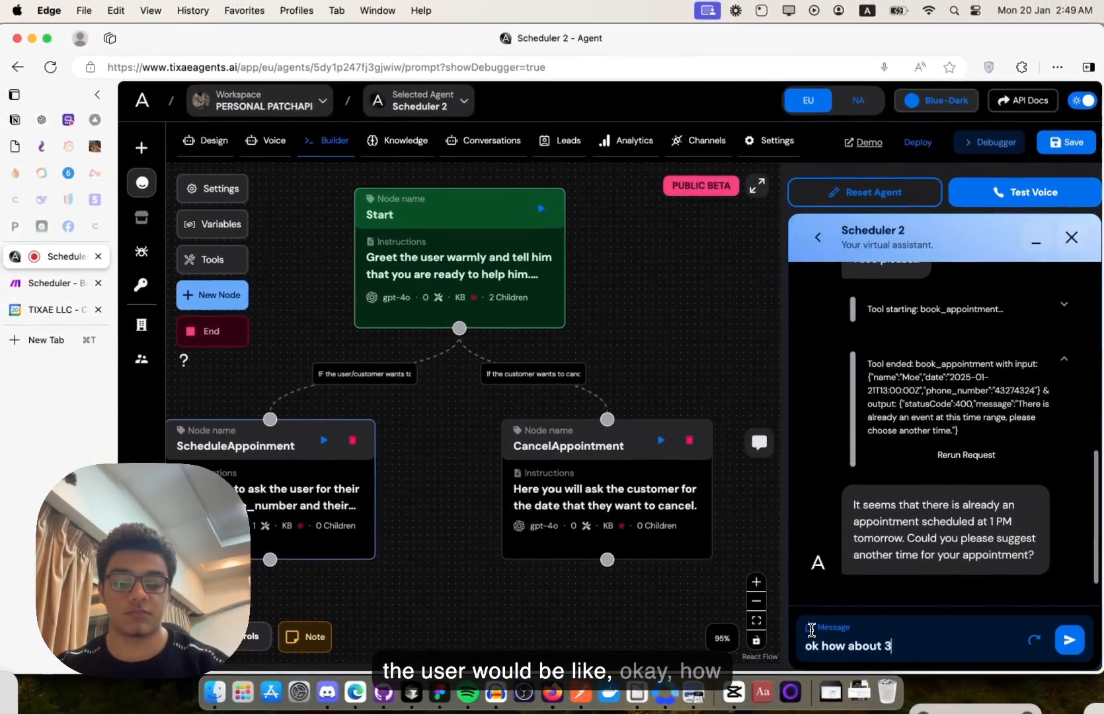
{"action": "key", "text": "Return"}
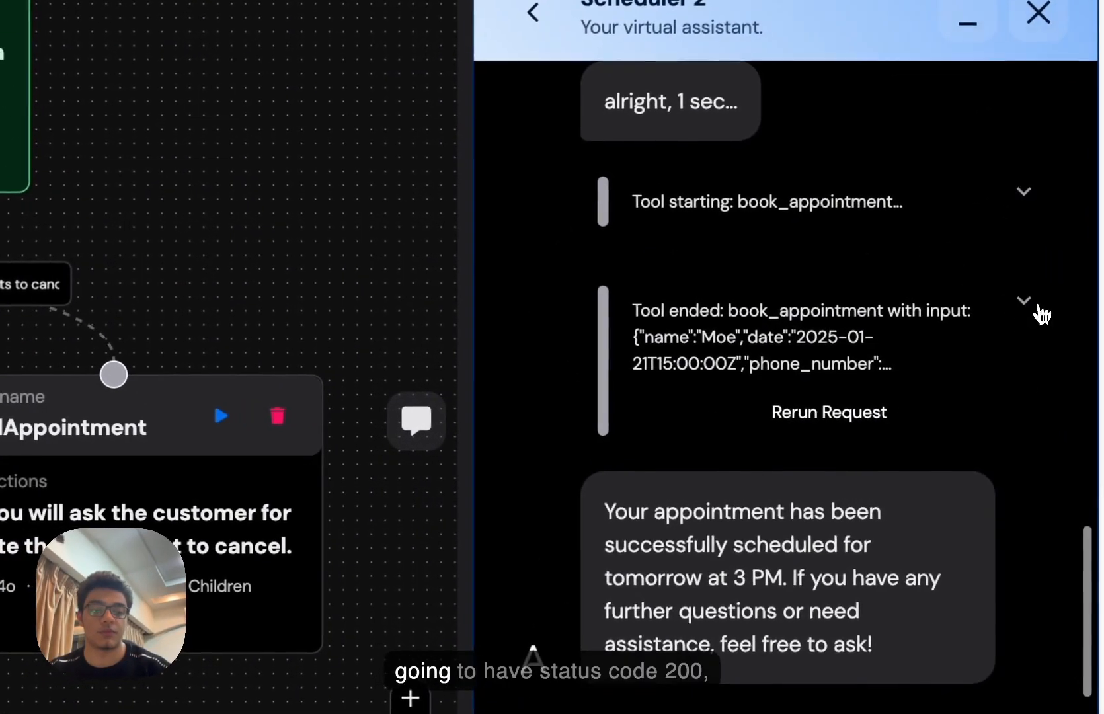
{"action": "left_click", "coordinate": [1064, 382]}
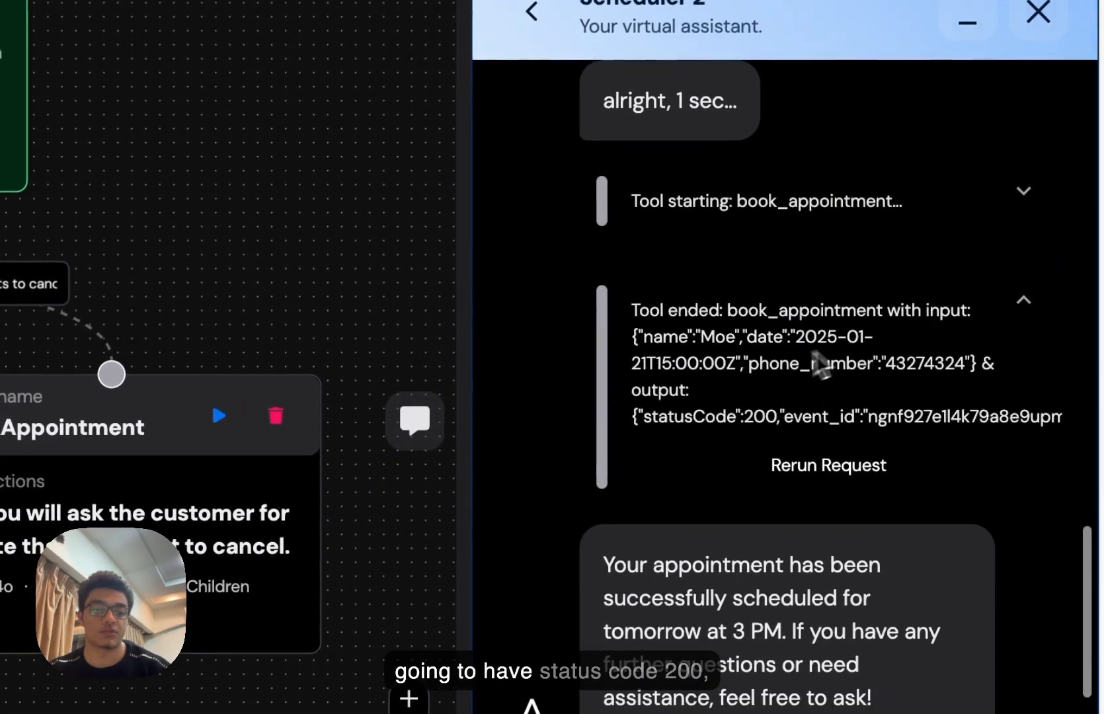
{"action": "left_click_drag", "start_coordinate": [631, 415], "coordinate": [859, 426]}
{"action": "left_click", "coordinate": [998, 409]}
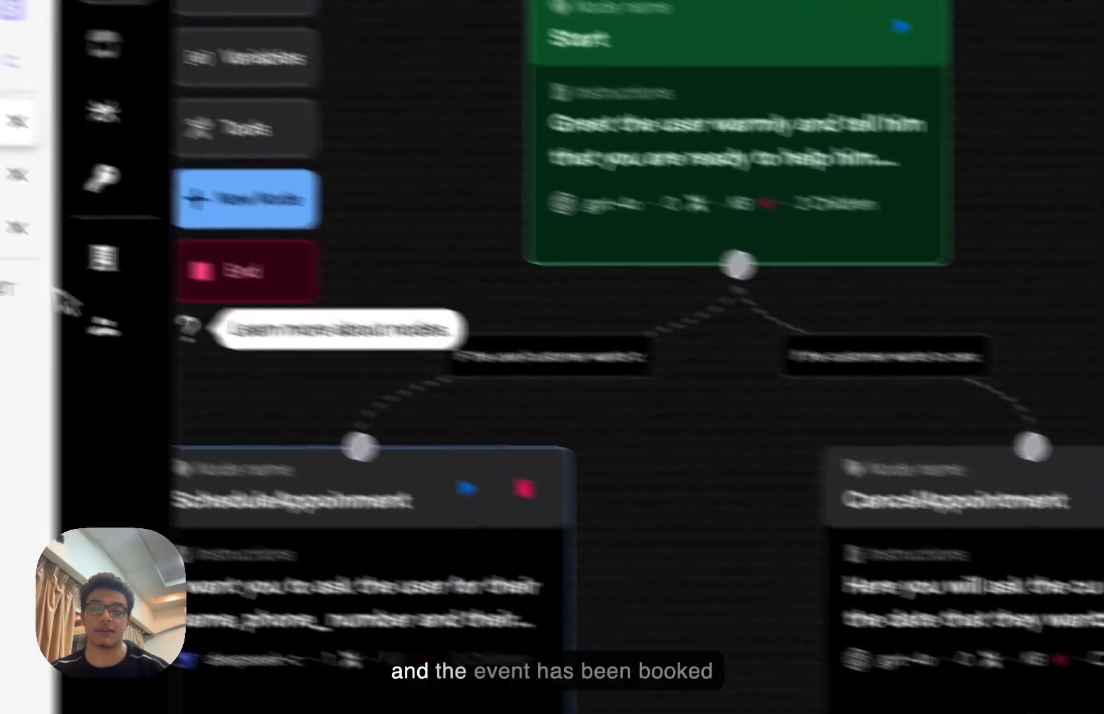
{"action": "left_click", "coordinate": [126, 285]}
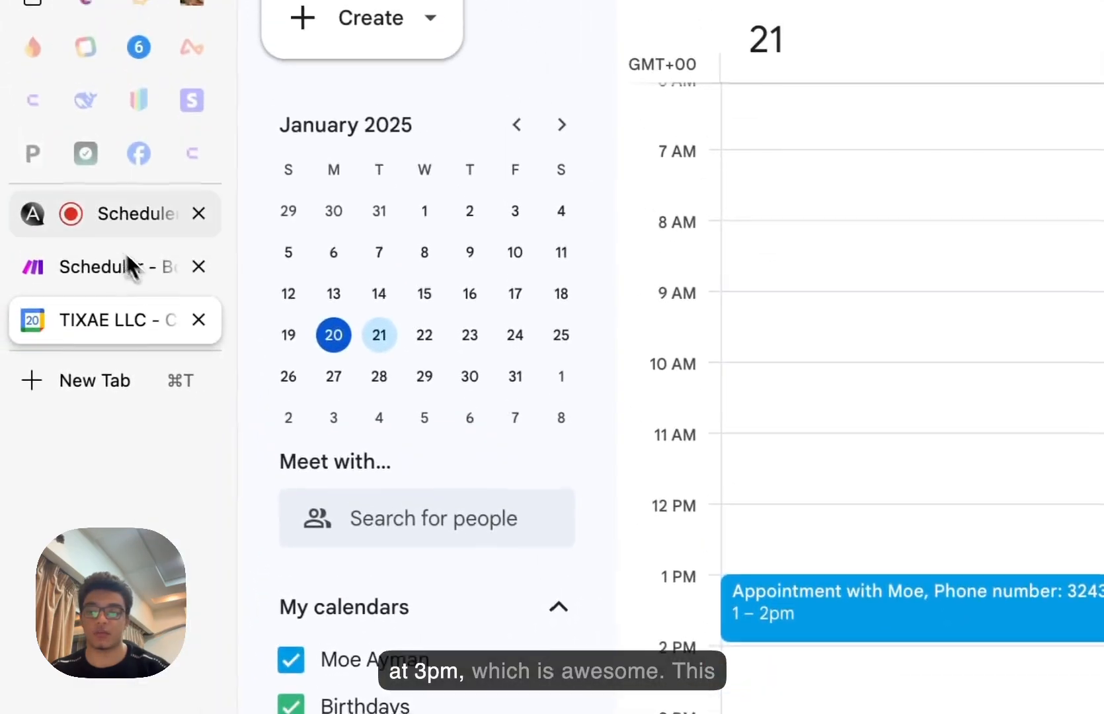
{"action": "left_click", "coordinate": [113, 228]}
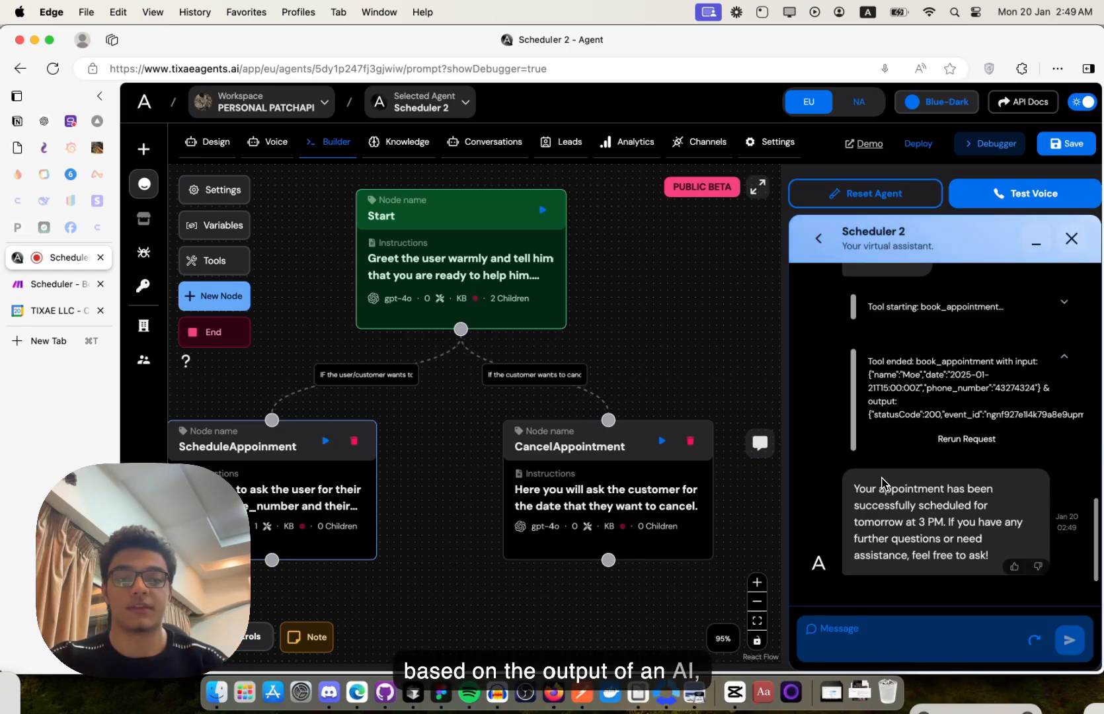
- Rerun the 3 PM book_appointment request and inspect the 400 'event already exists' debug message
{"action": "left_click", "coordinate": [966, 439]}
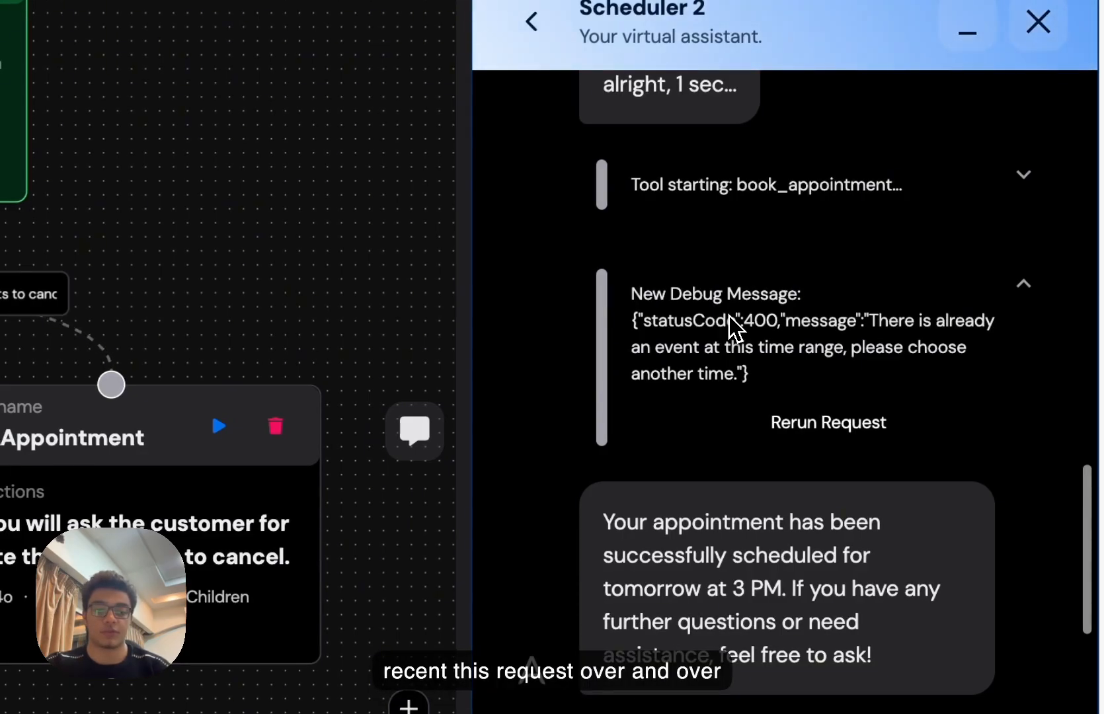
{"action": "left_click_drag", "start_coordinate": [681, 282], "coordinate": [779, 372]}
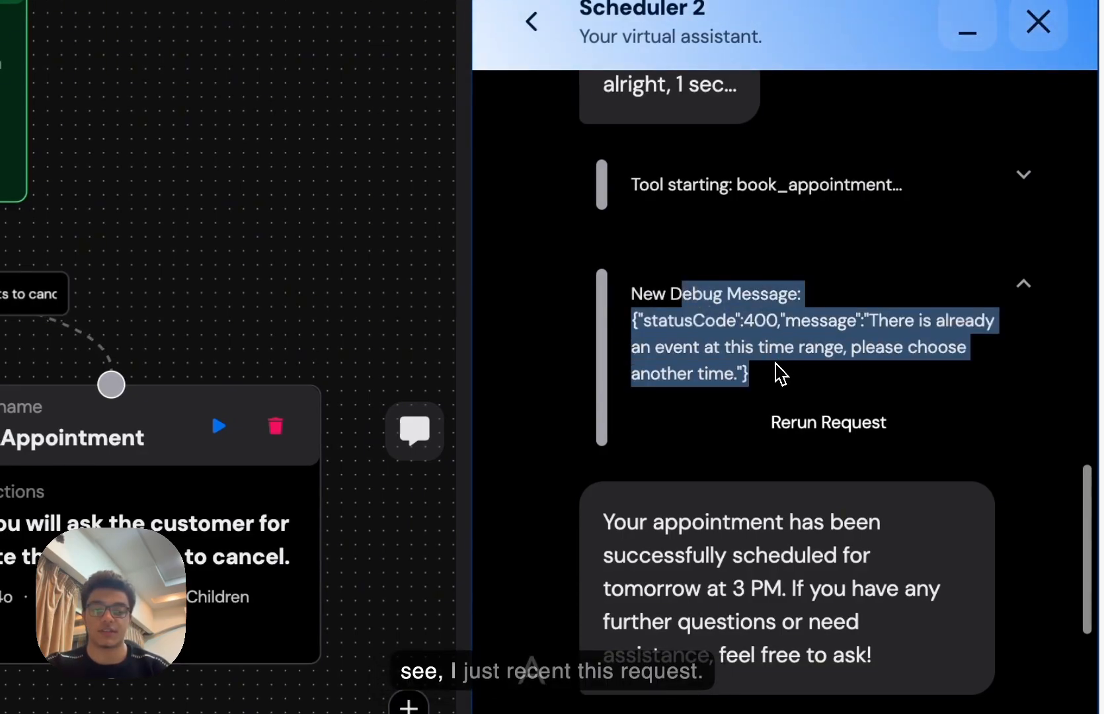
{"action": "left_click", "coordinate": [775, 364]}
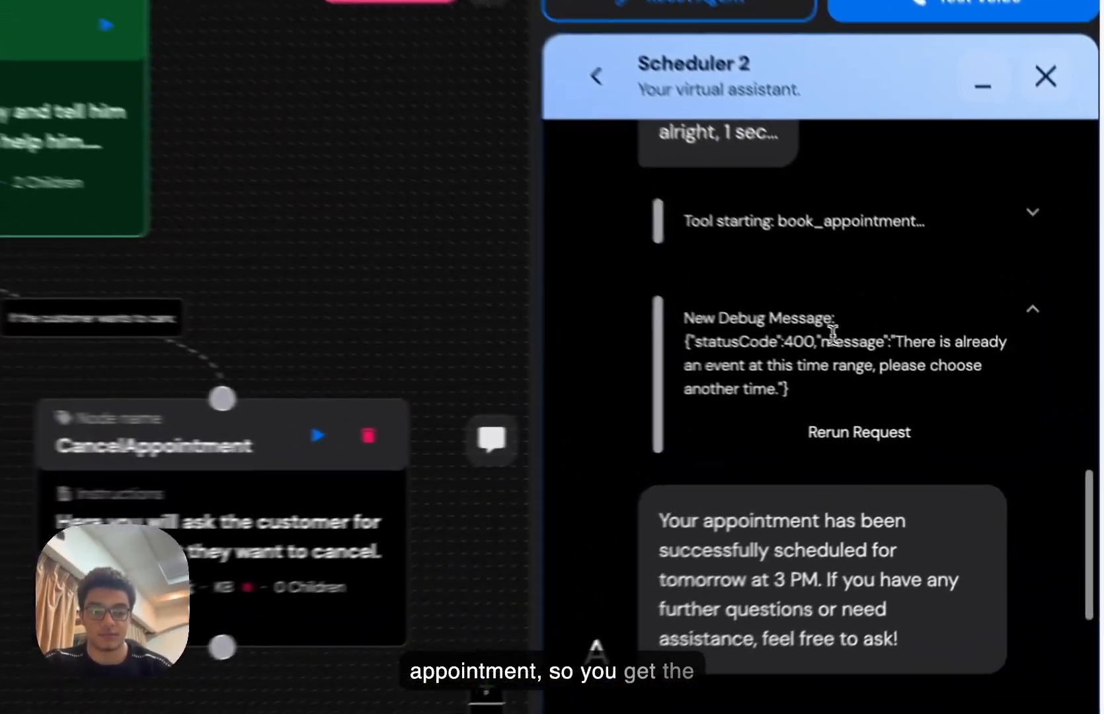
{"action": "left_click_drag", "start_coordinate": [953, 388], "coordinate": [950, 427]}
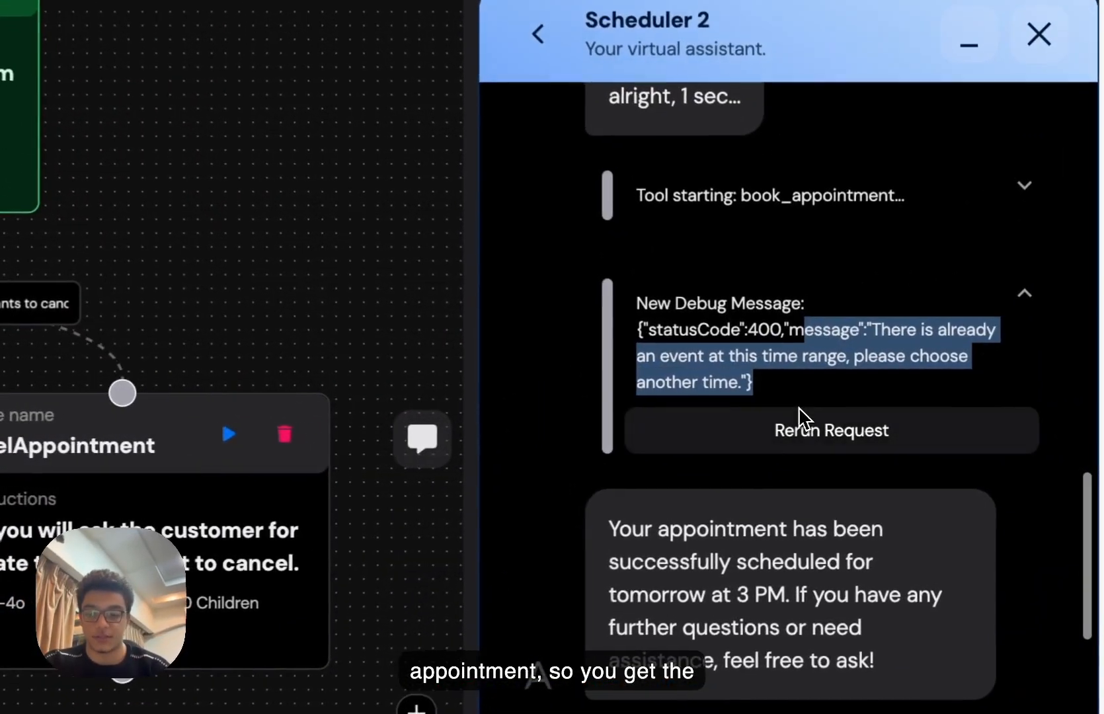
{"action": "left_click", "coordinate": [950, 427]}
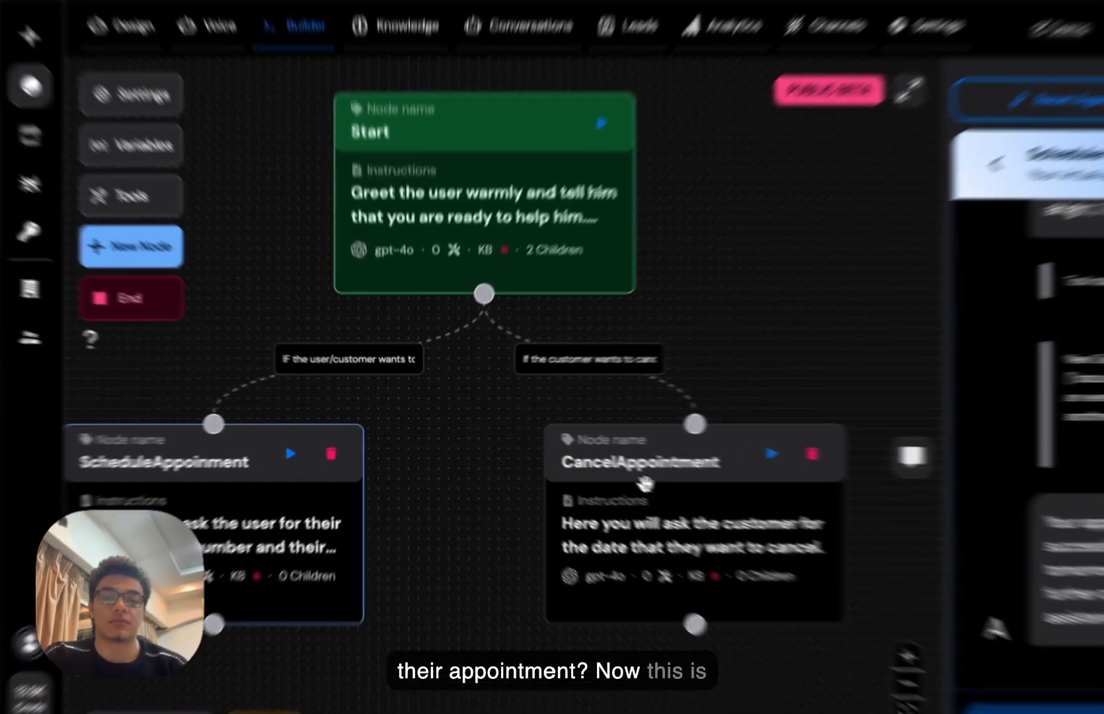
- Open the CancelAppointment node's settings and scroll to its empty Tools section
{"action": "left_click", "coordinate": [640, 483]}
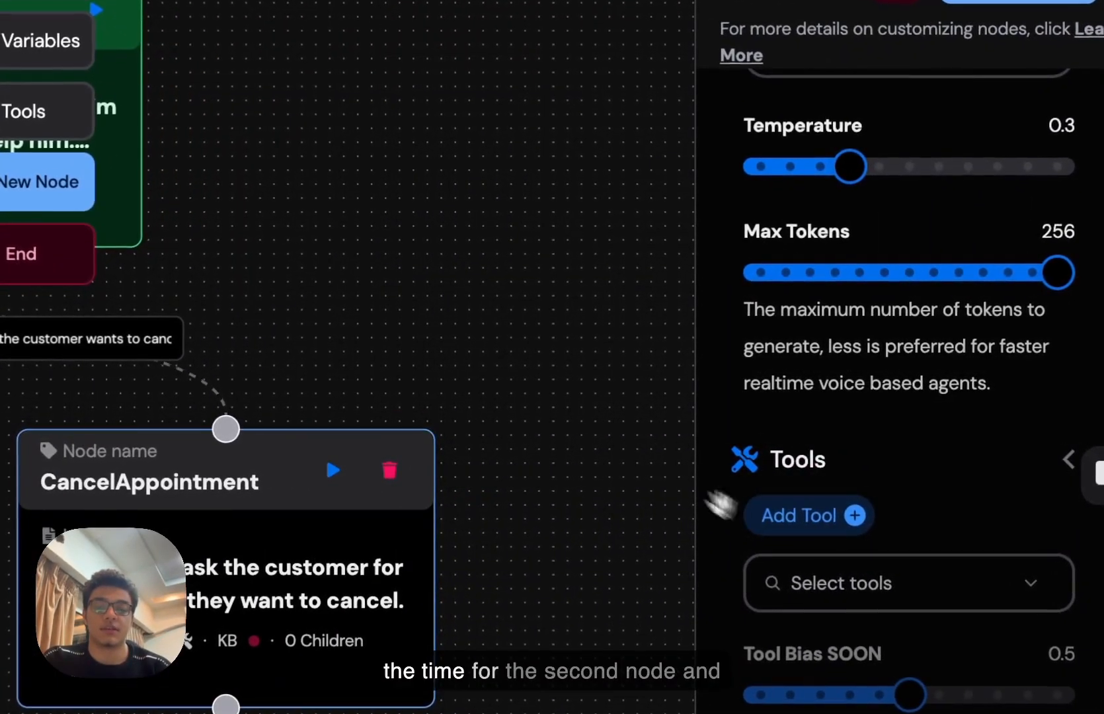
{"action": "left_click_drag", "start_coordinate": [373, 267], "coordinate": [565, 257]}
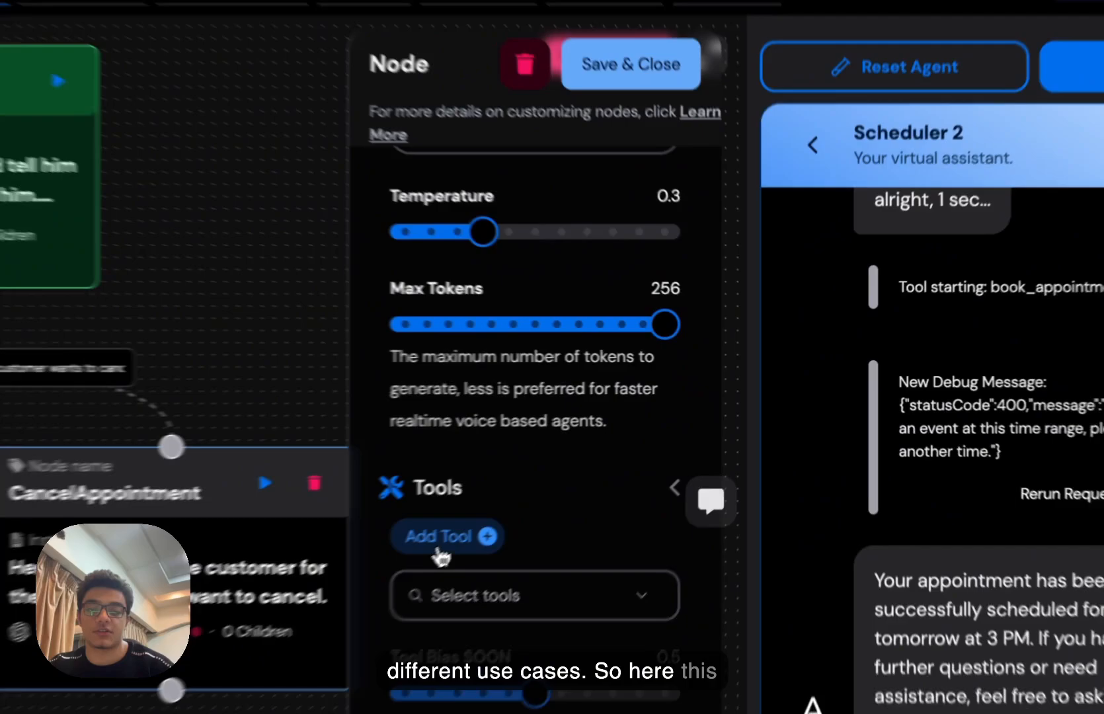
- Add a new tool with the key cancel_appointment
{"action": "left_click", "coordinate": [604, 464]}
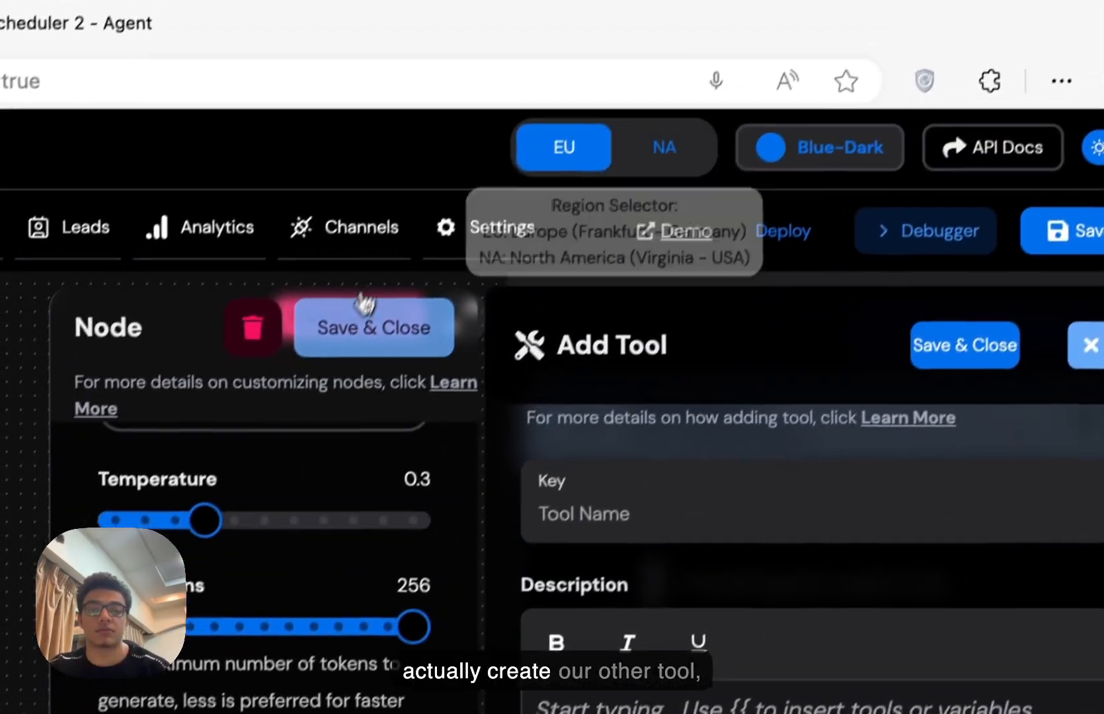
{"action": "left_click", "coordinate": [505, 116]}
{"action": "left_click", "coordinate": [885, 310]}
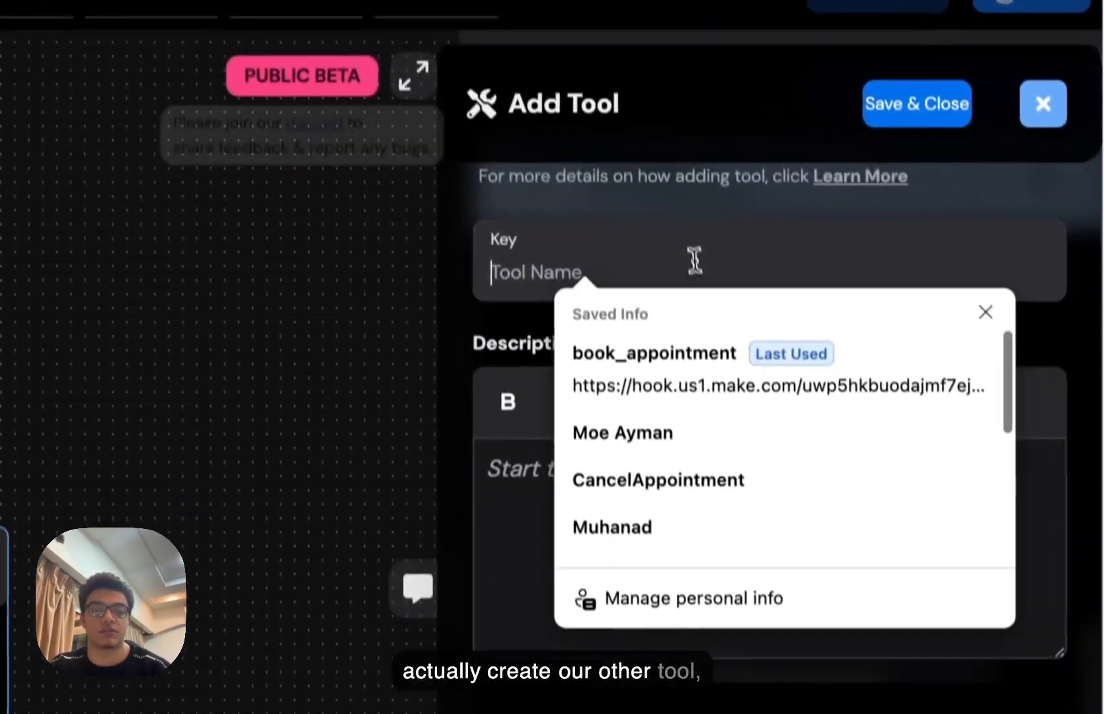
{"action": "type", "text": "cnace"}
{"action": "key", "text": "BackSpace"}
{"action": "key", "text": "BackSpace"}
{"action": "key", "text": "BackSpace"}
{"action": "key", "text": "BackSpace"}
{"action": "type", "text": "an"}
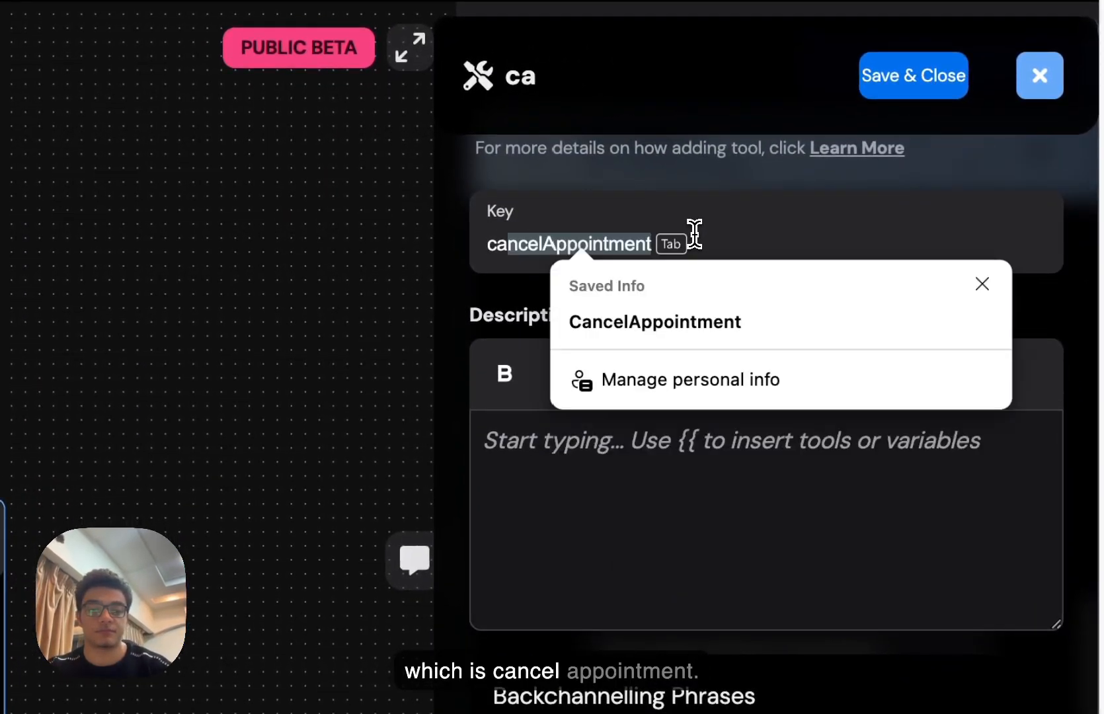
{"action": "type", "text": "cel_appointme"}
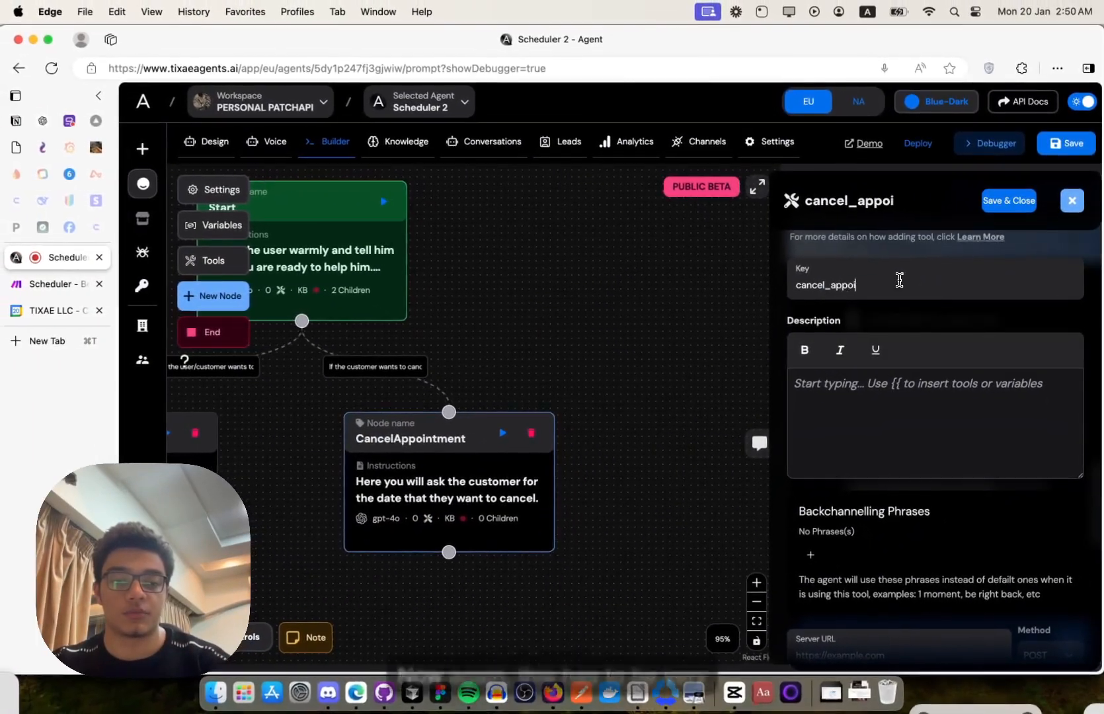
{"action": "key", "text": "Tab"}
{"action": "key", "text": "Tab"}
{"action": "key", "text": "Tab"}
{"action": "key", "text": "Tab"}
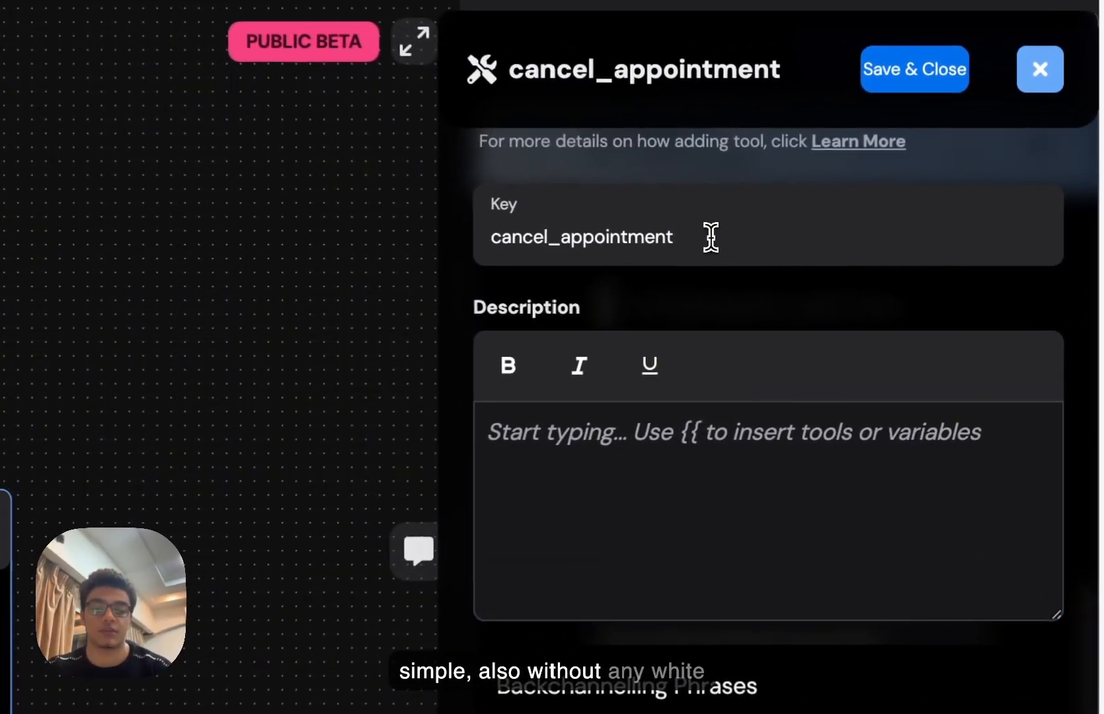
- Describe the tool as 'Use this tool to cancel an appointment a customer booked already.', fixing spelling
{"action": "left_click", "coordinate": [657, 473]}
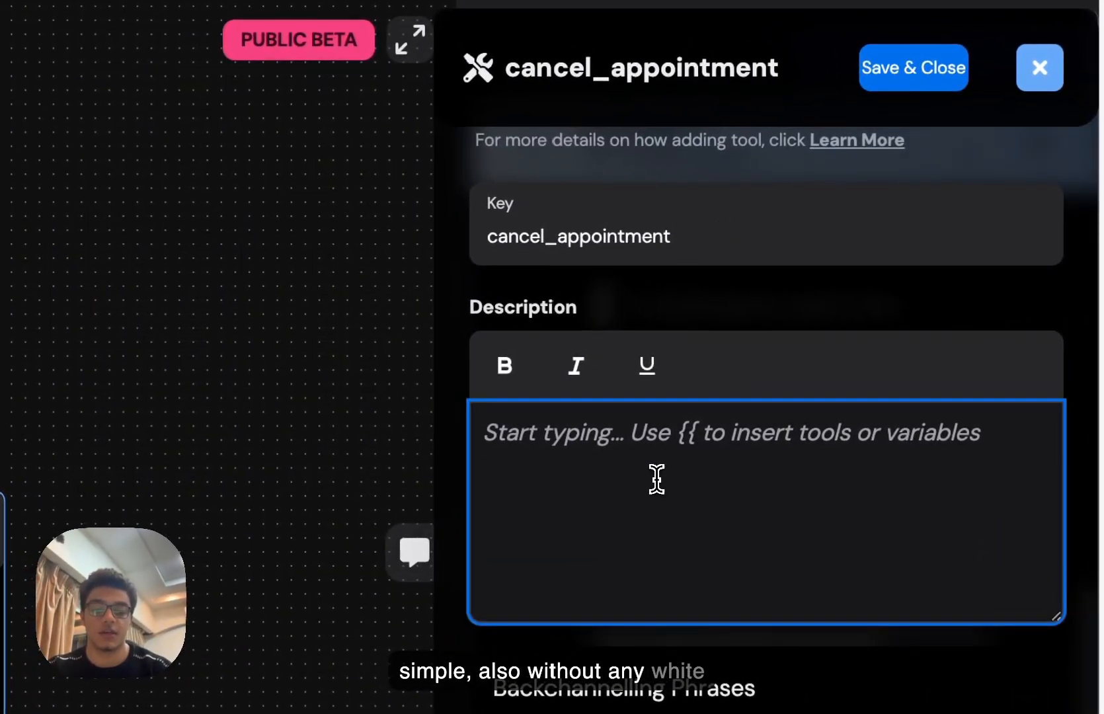
{"action": "type", "text": "Use this tool to cance"}
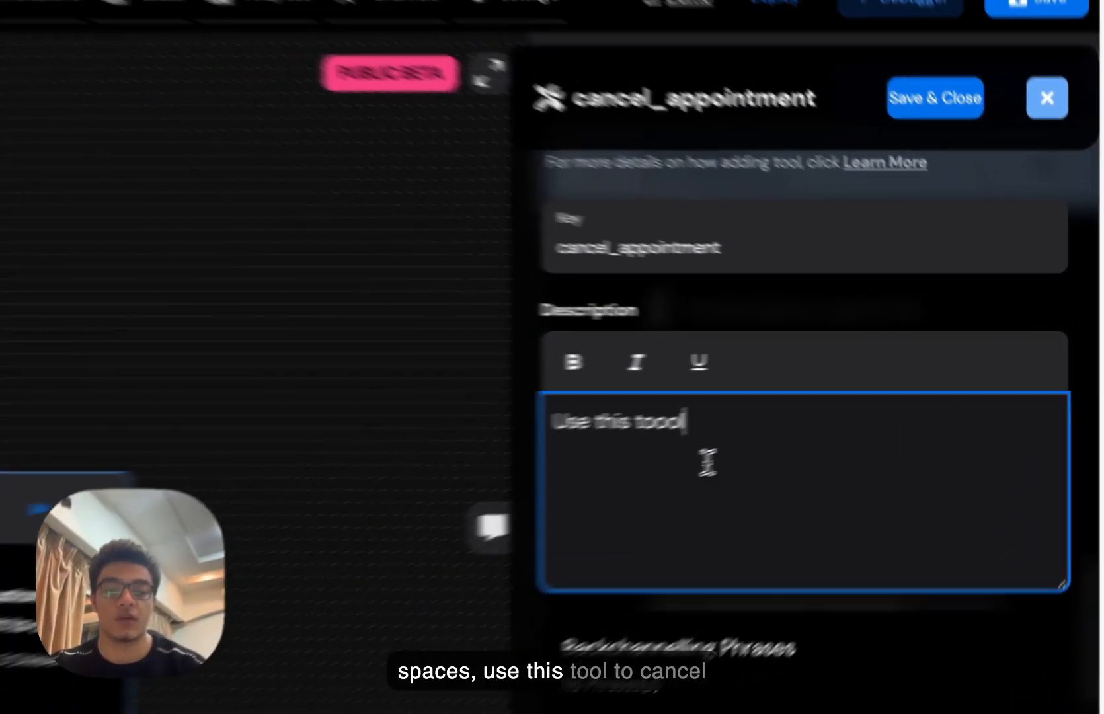
{"action": "type", "text": "l an"}
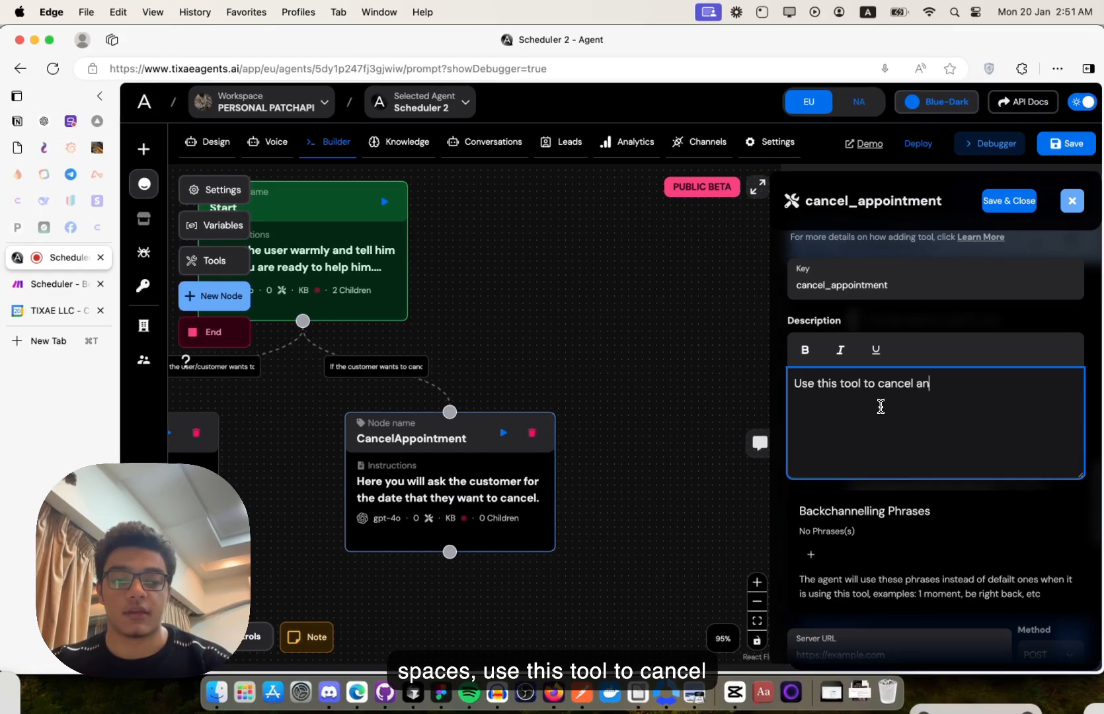
{"action": "type", "text": " appiontment"}
{"action": "key", "text": "alt+shift+Left"}
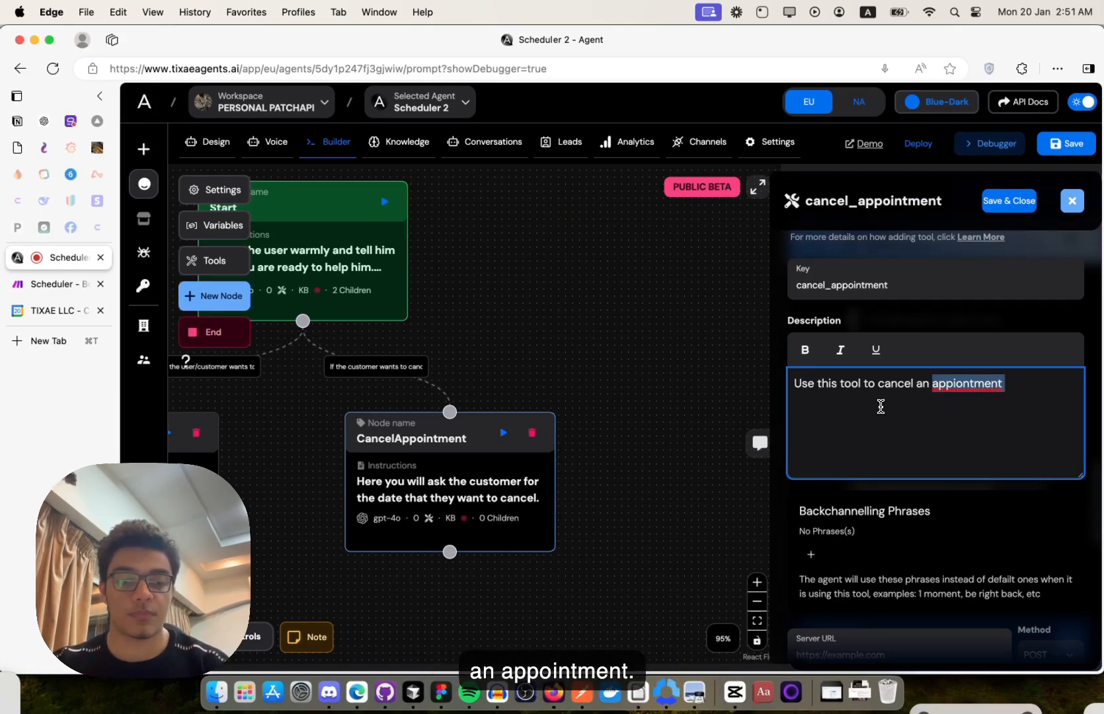
{"action": "type", "text": "appointem"}
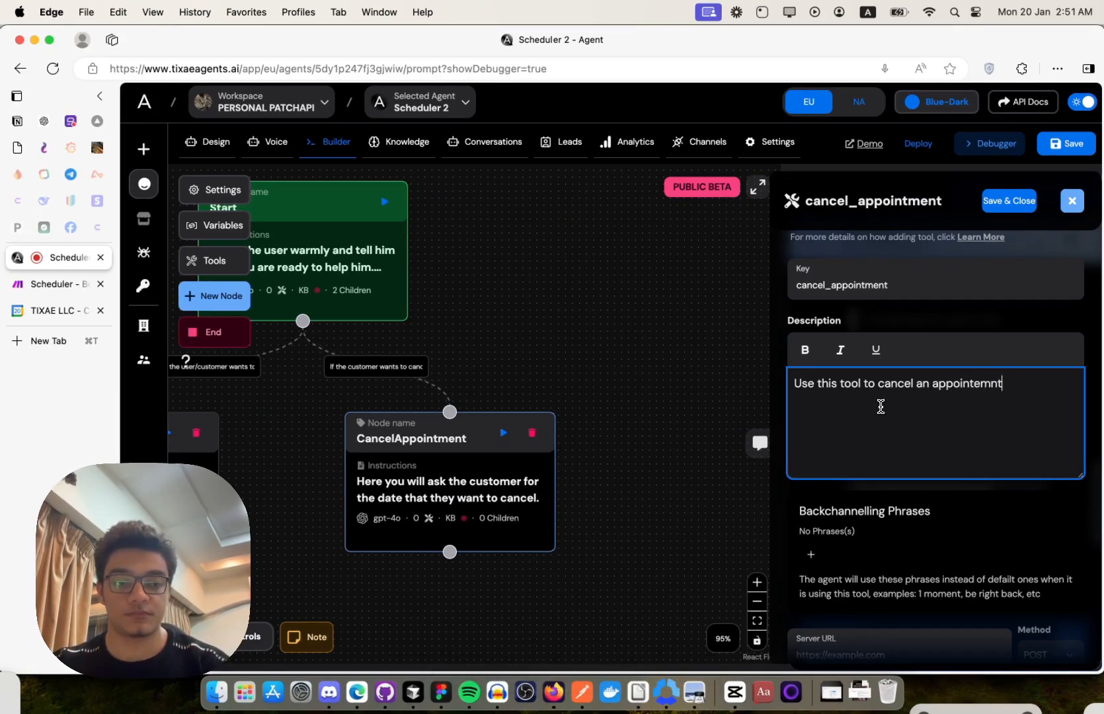
{"action": "type", "text": "ent a cust"}
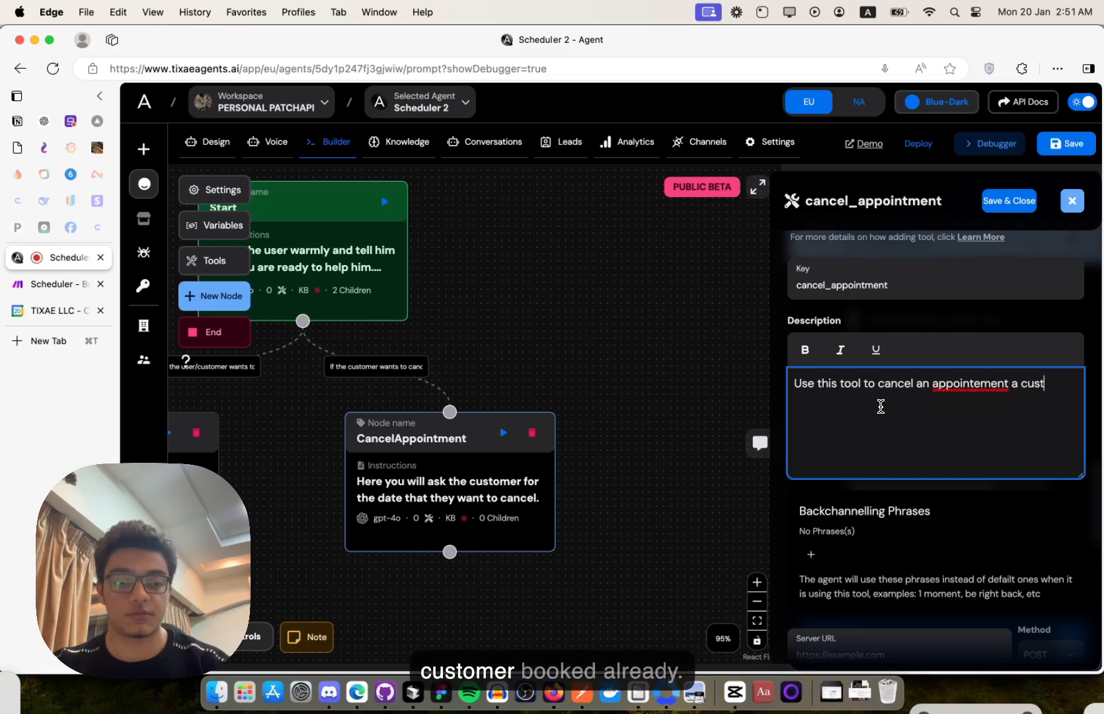
{"action": "type", "text": "omer boo"}
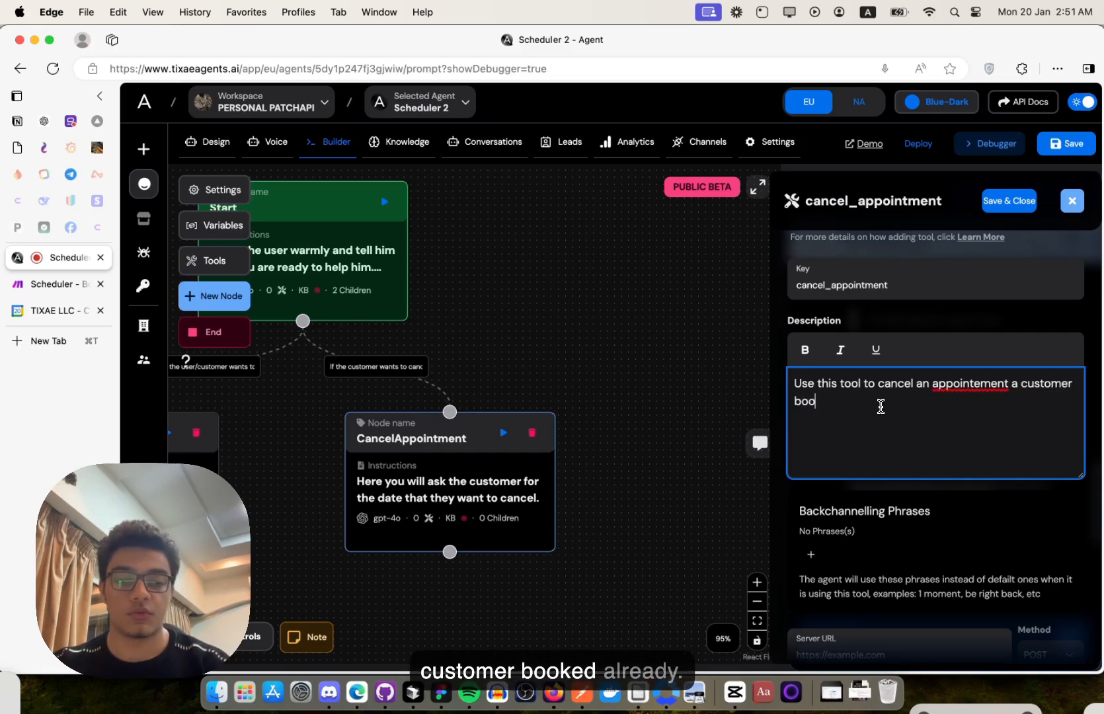
{"action": "type", "text": "ked already."}
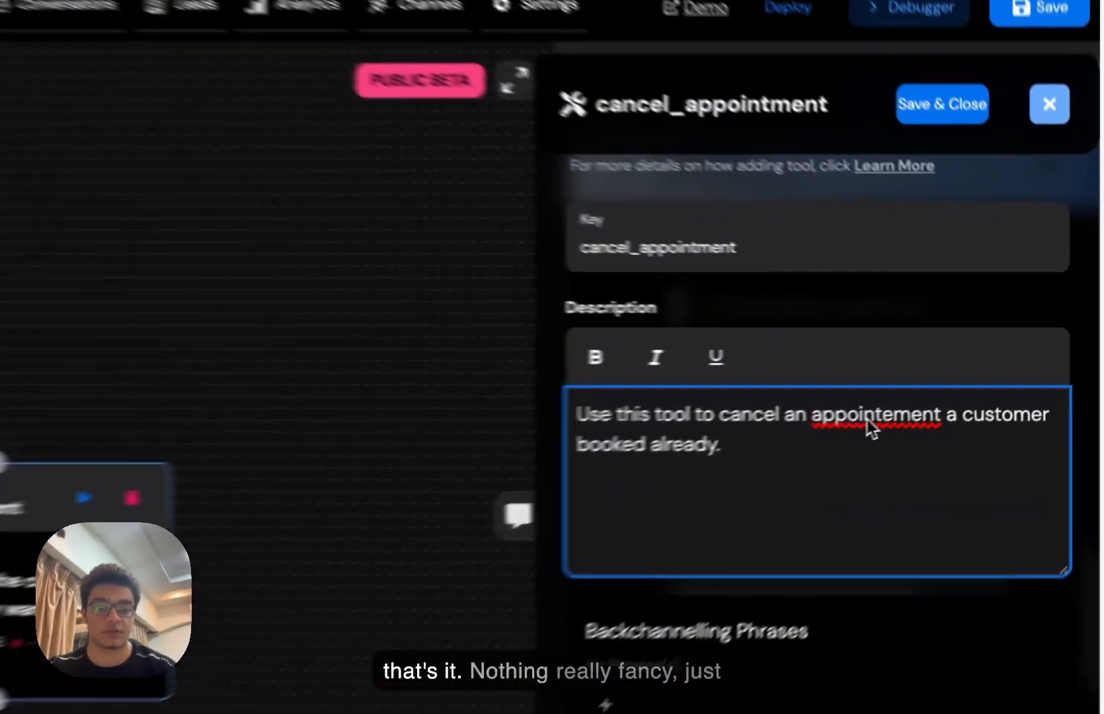
{"action": "right_click", "coordinate": [961, 390]}
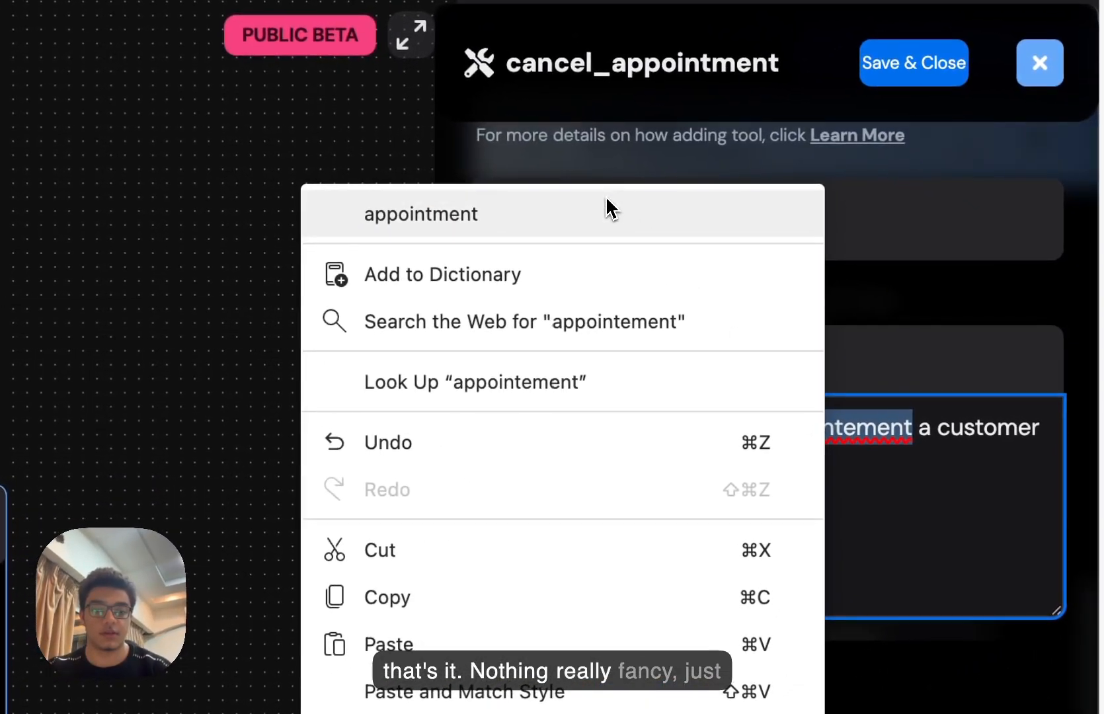
{"action": "left_click", "coordinate": [856, 274]}
- In Make, discard changes and open the YT 'Scheduler - Cancel appointemnt' scenario
{"action": "left_click", "coordinate": [701, 520]}
{"action": "scroll", "coordinate": [702, 520], "scroll_direction": "down", "scroll_amount": 7}
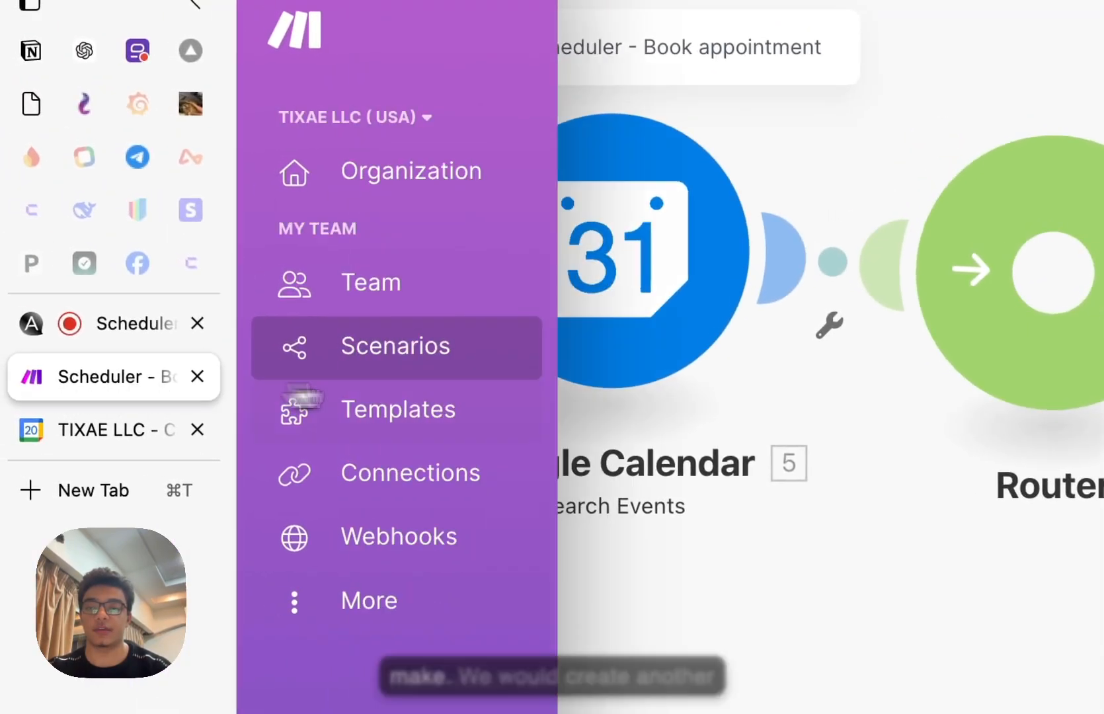
{"action": "left_click", "coordinate": [338, 332]}
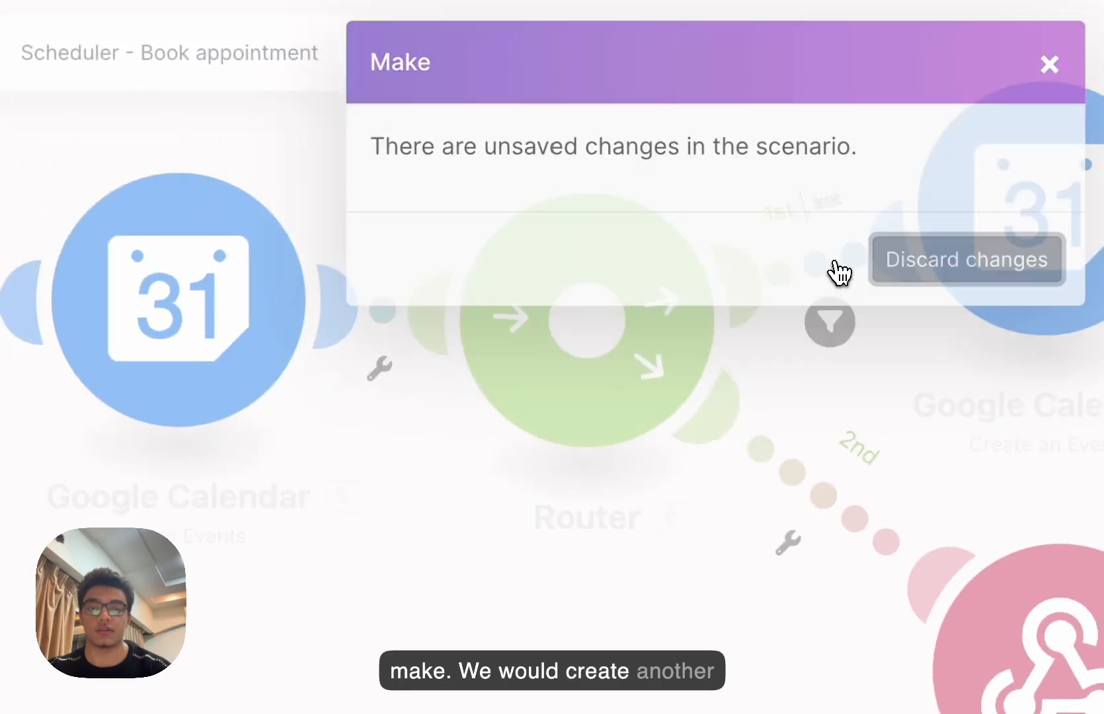
{"action": "left_click", "coordinate": [896, 258]}
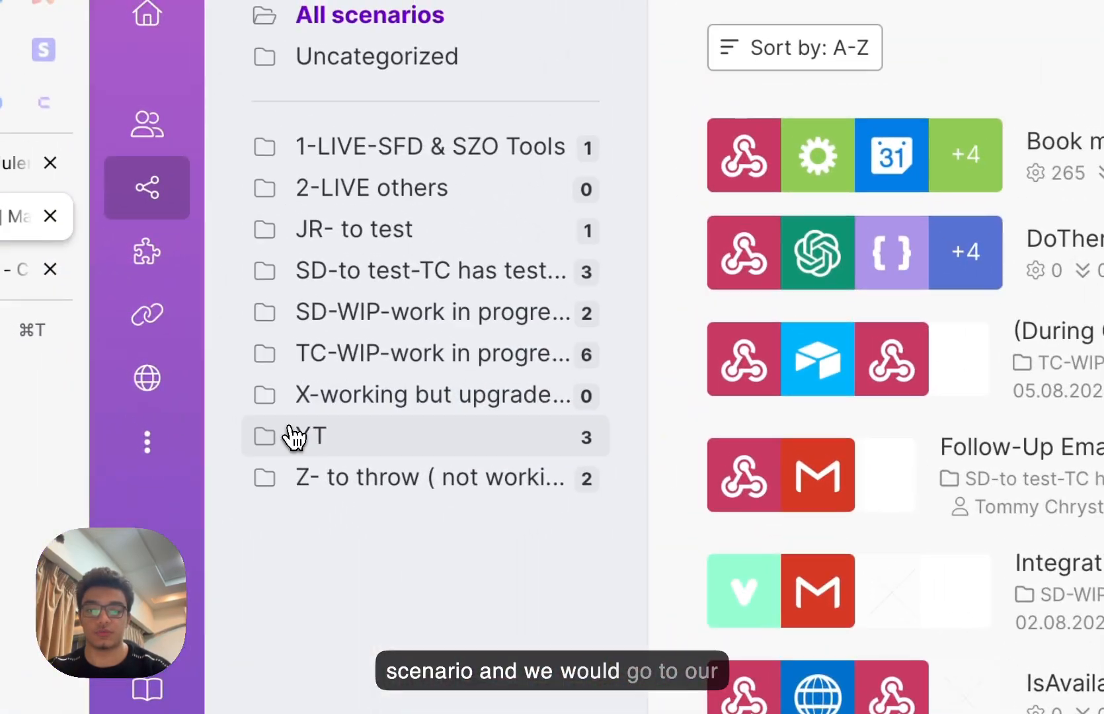
{"action": "left_click", "coordinate": [13, 472]}
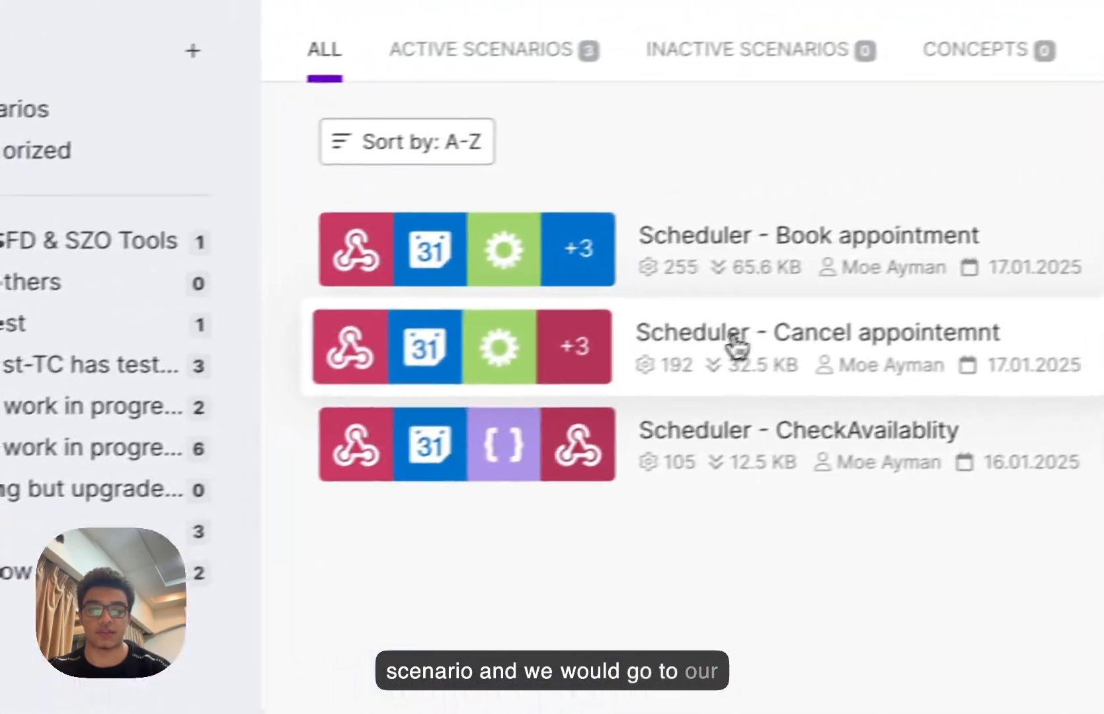
{"action": "left_click", "coordinate": [1060, 275]}
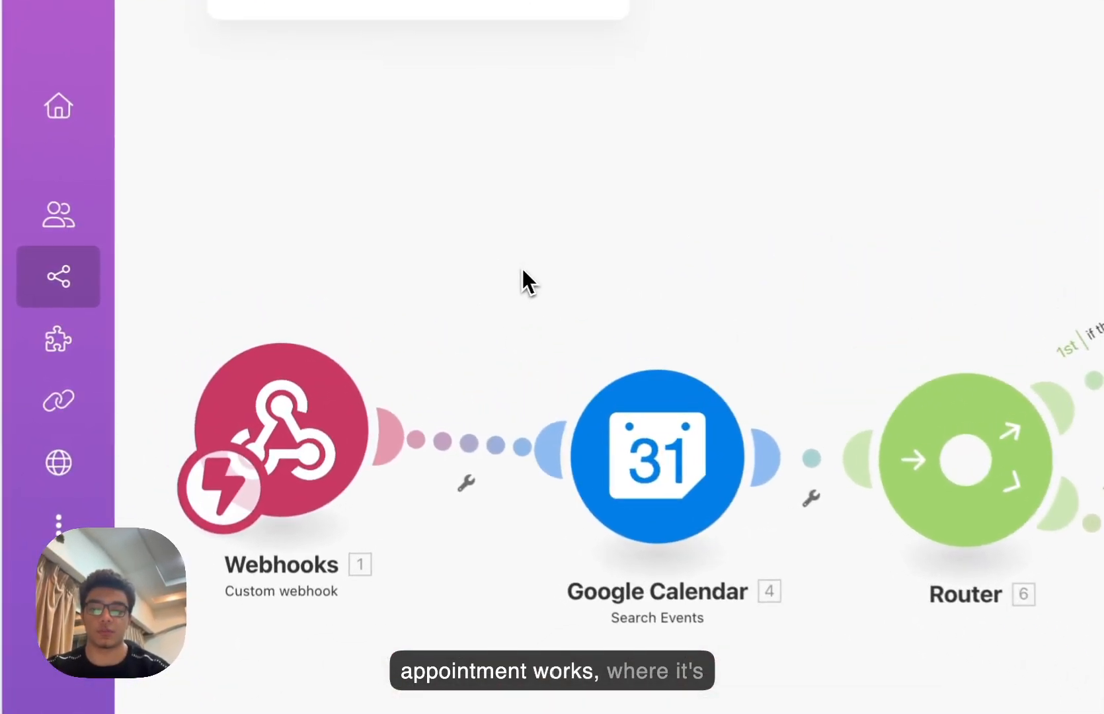
- Copy the scenario's webhook address and paste it as the cancel_appointment tool's Server URL
{"action": "left_click", "coordinate": [283, 417]}
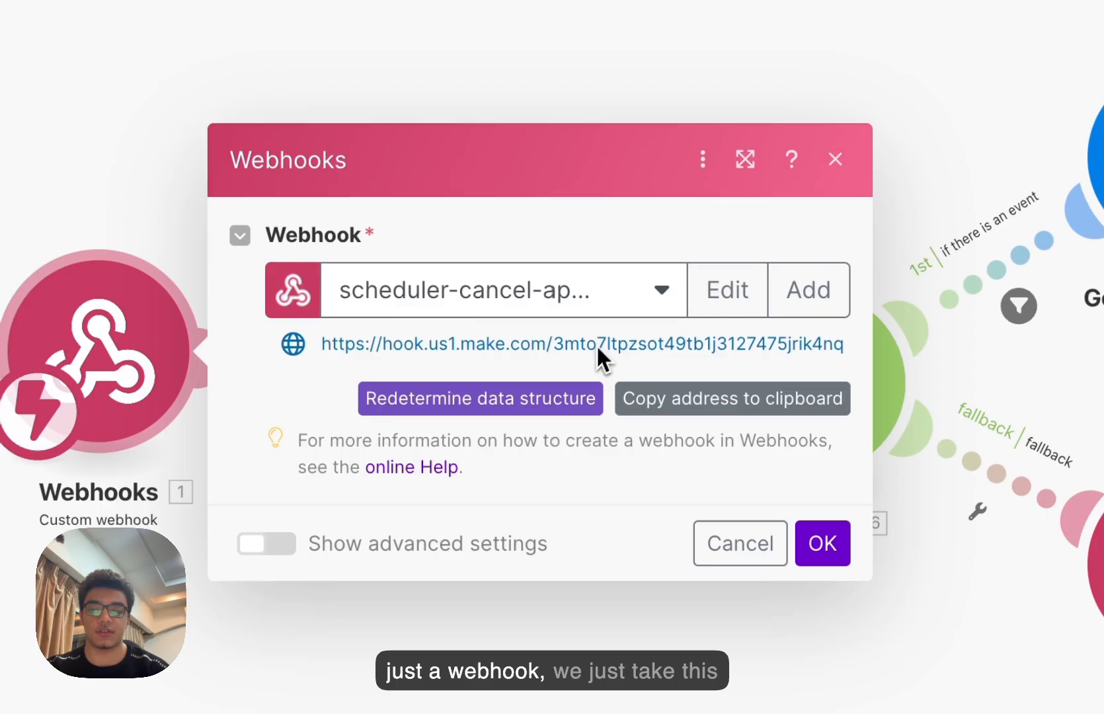
{"action": "left_click", "coordinate": [683, 408]}
{"action": "left_click", "coordinate": [118, 341]}
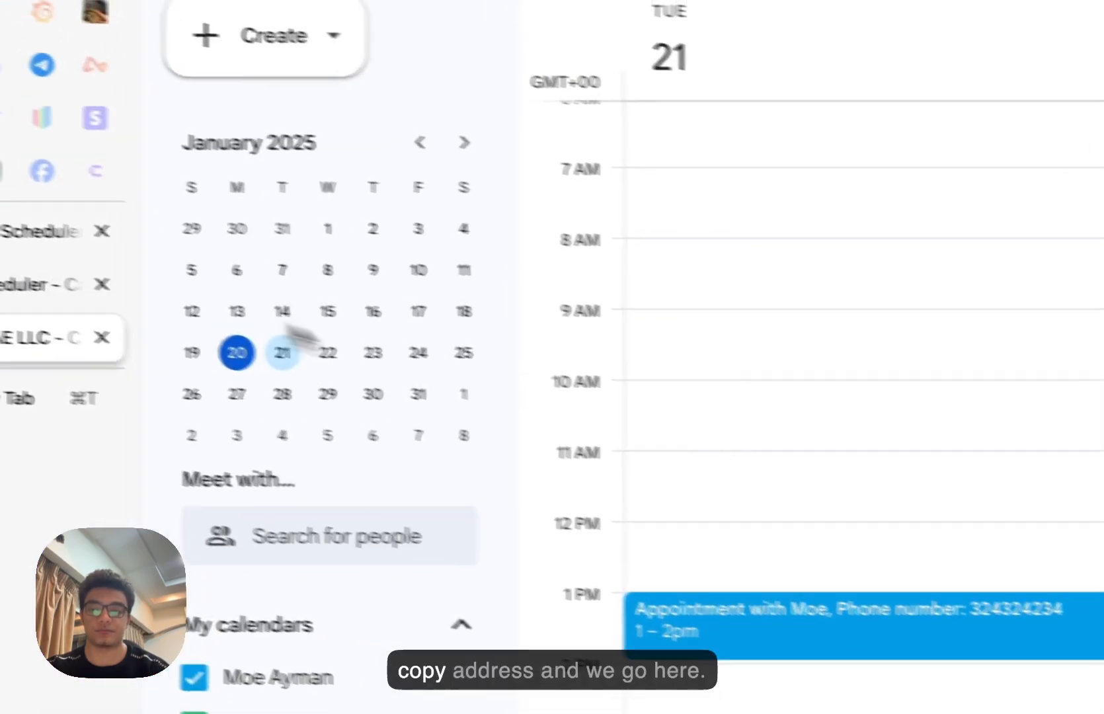
{"action": "left_click", "coordinate": [80, 296]}
{"action": "left_click", "coordinate": [99, 241]}
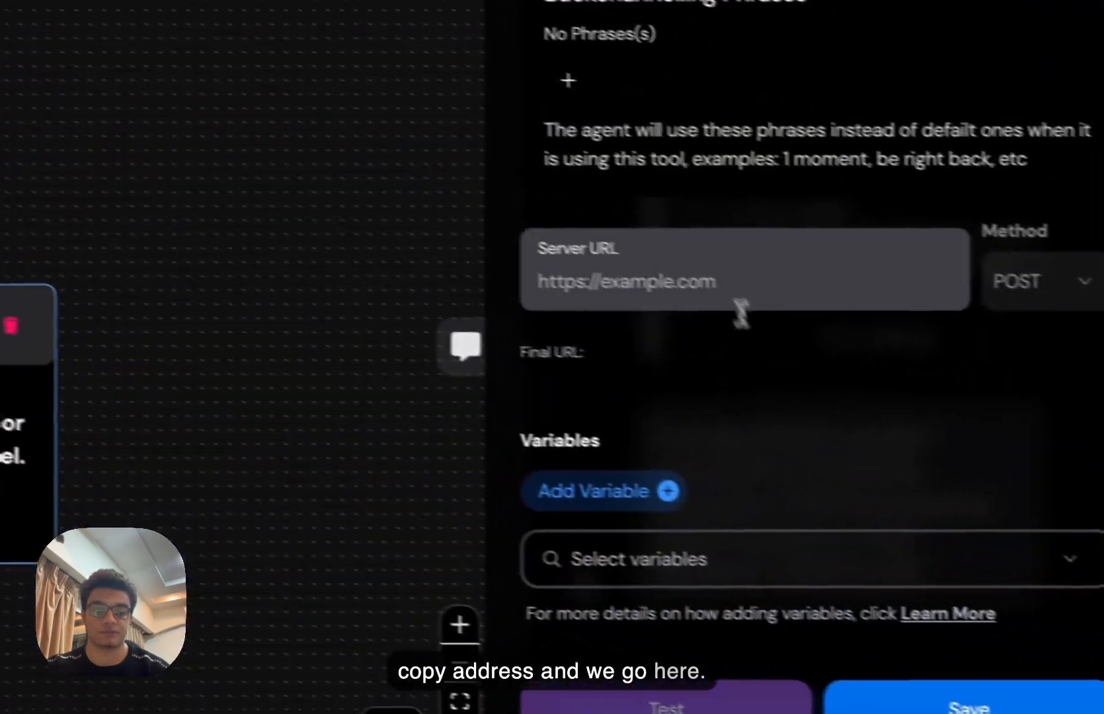
{"action": "left_click", "coordinate": [739, 281]}
{"action": "left_click", "coordinate": [702, 327]}
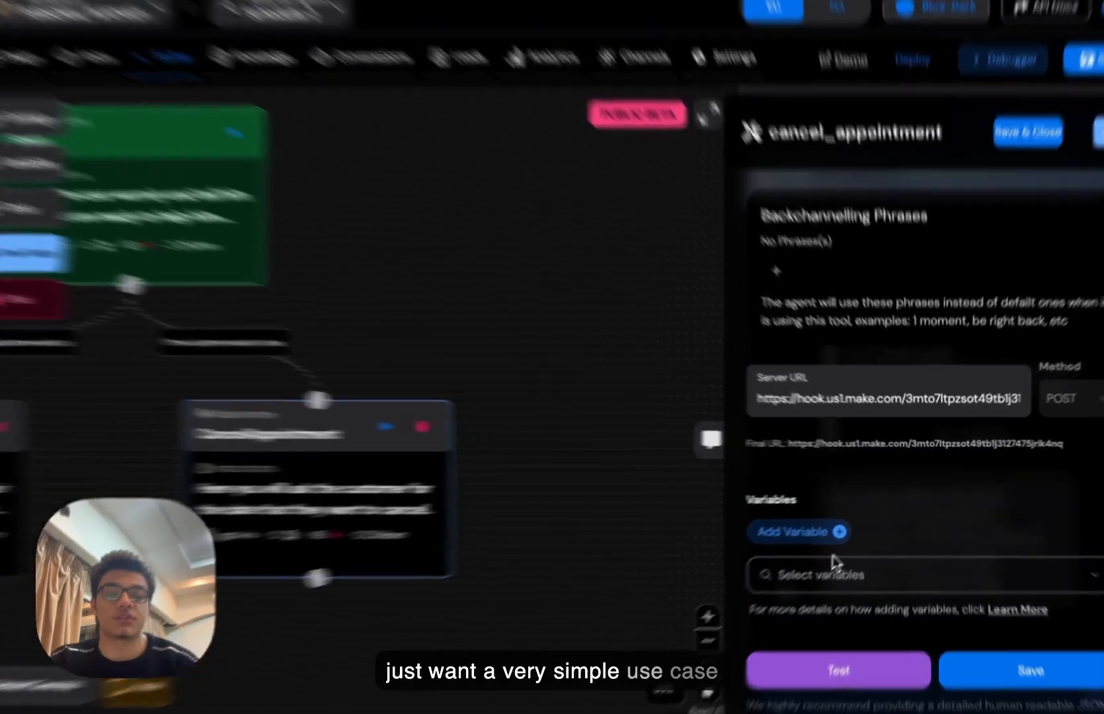
- Attach the existing date variable to the cancel_appointment tool instead of creating a duplicate
{"action": "left_click", "coordinate": [836, 533]}
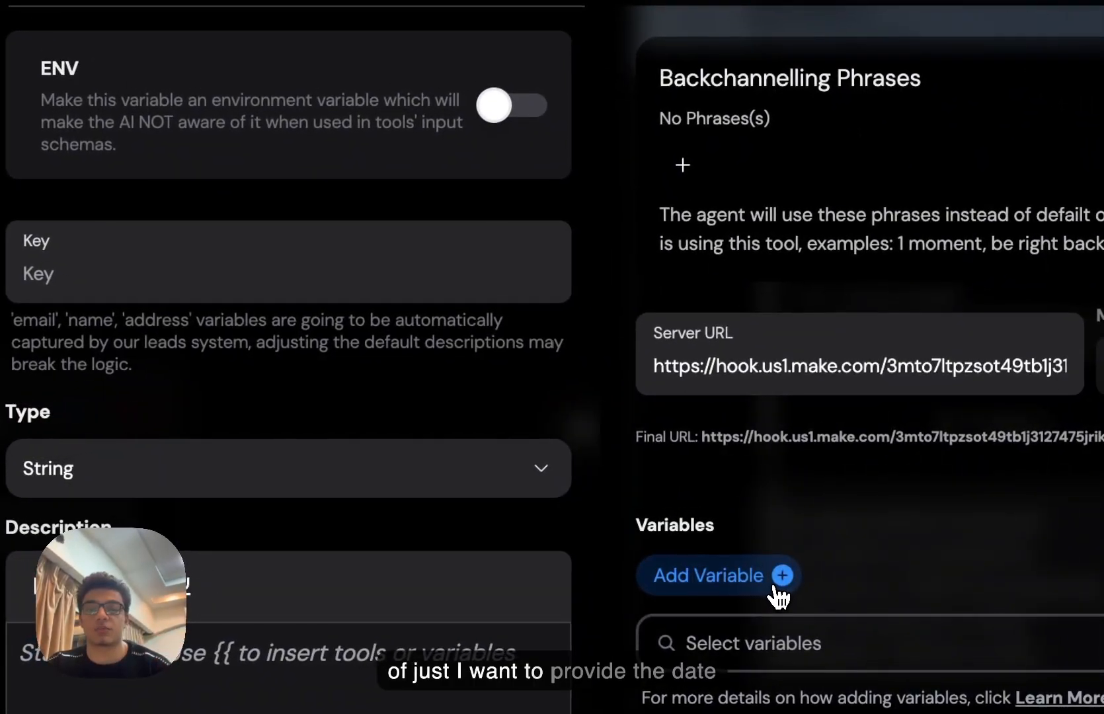
{"action": "type", "text": "date"}
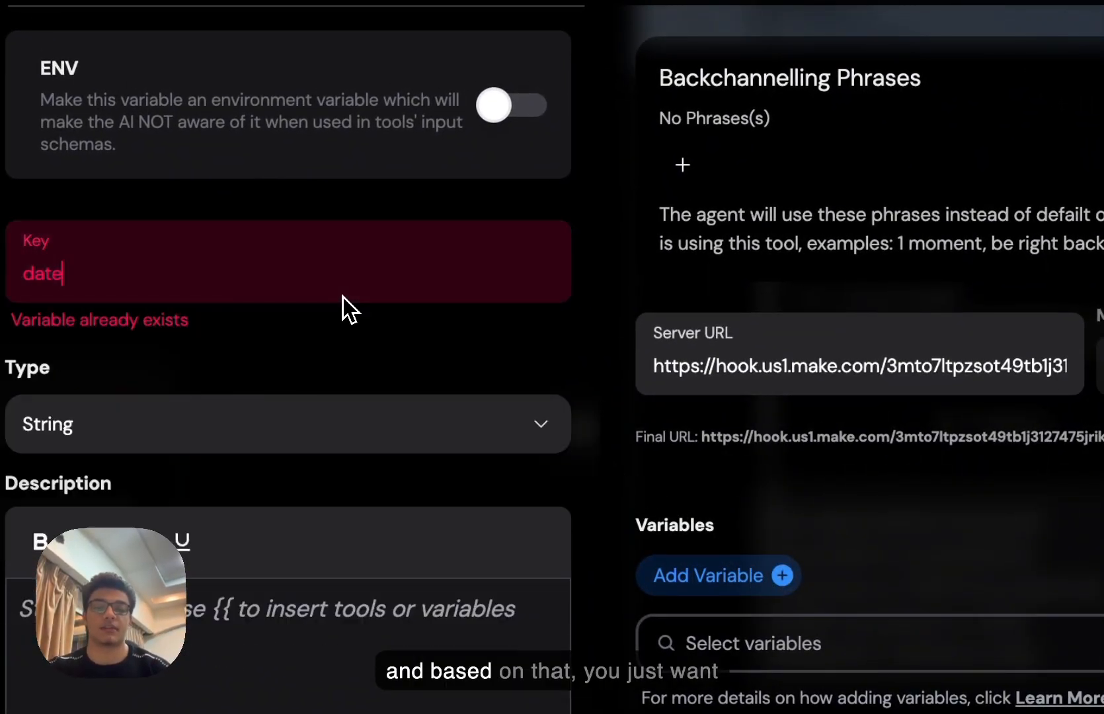
{"action": "key", "text": "BackSpace"}
{"action": "key", "text": "BackSpace"}
{"action": "key", "text": "BackSpace"}
{"action": "key", "text": "BackSpace"}
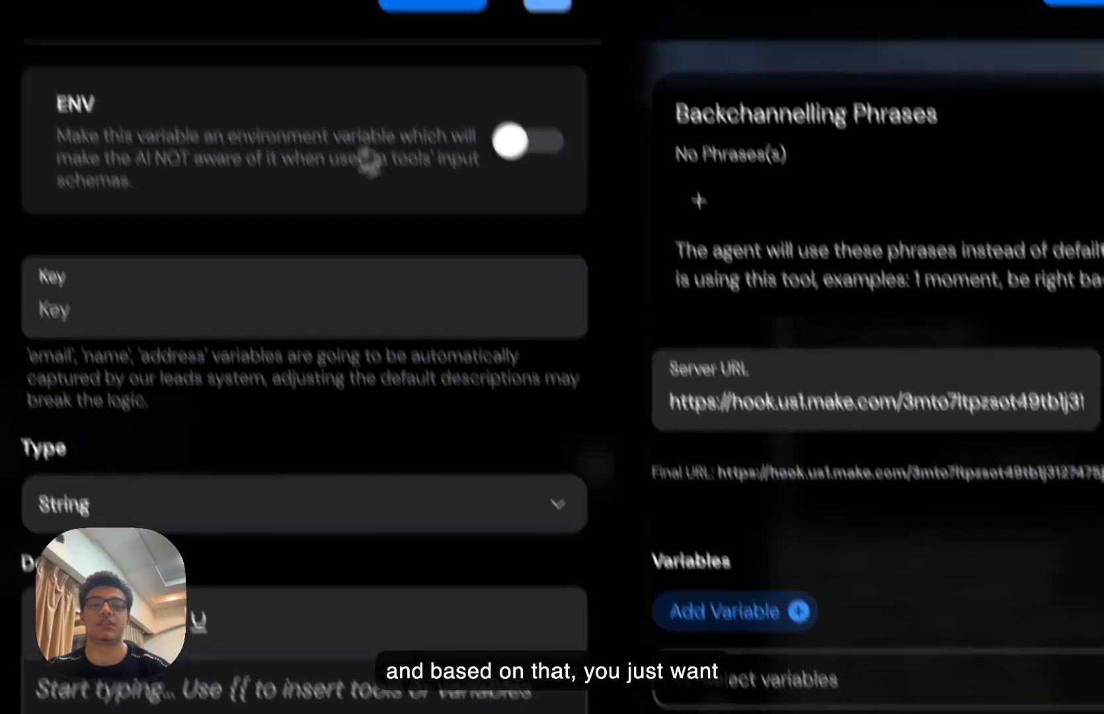
{"action": "left_click", "coordinate": [597, 96]}
{"action": "left_click", "coordinate": [626, 543]}
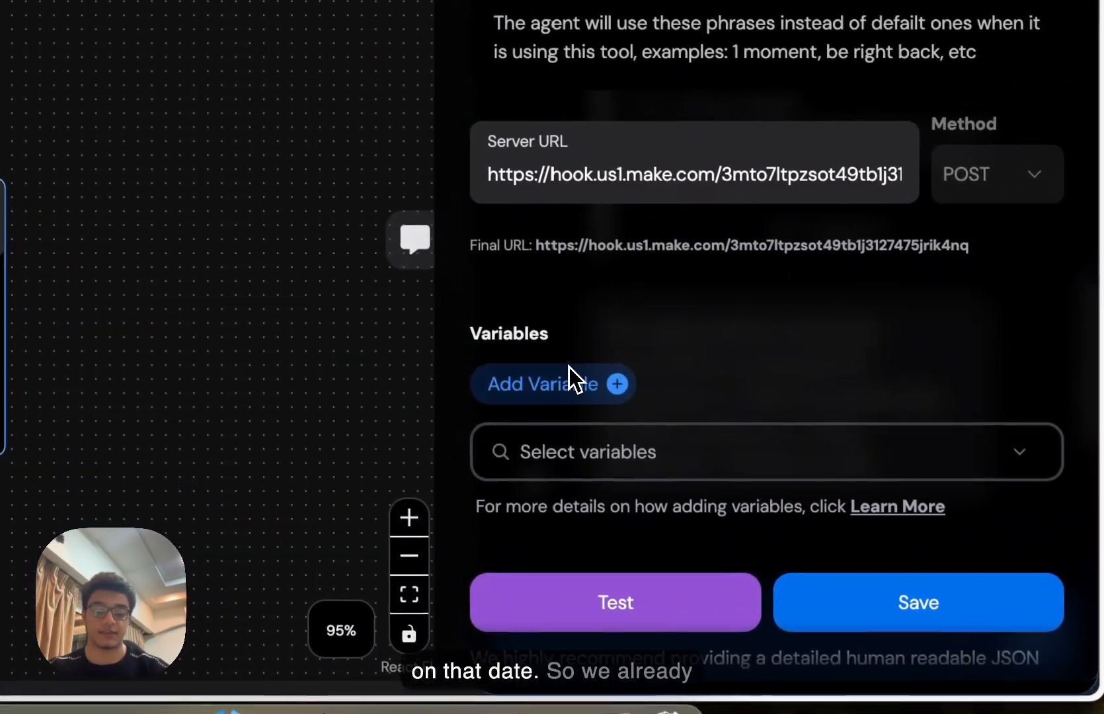
{"action": "left_click", "coordinate": [681, 541]}
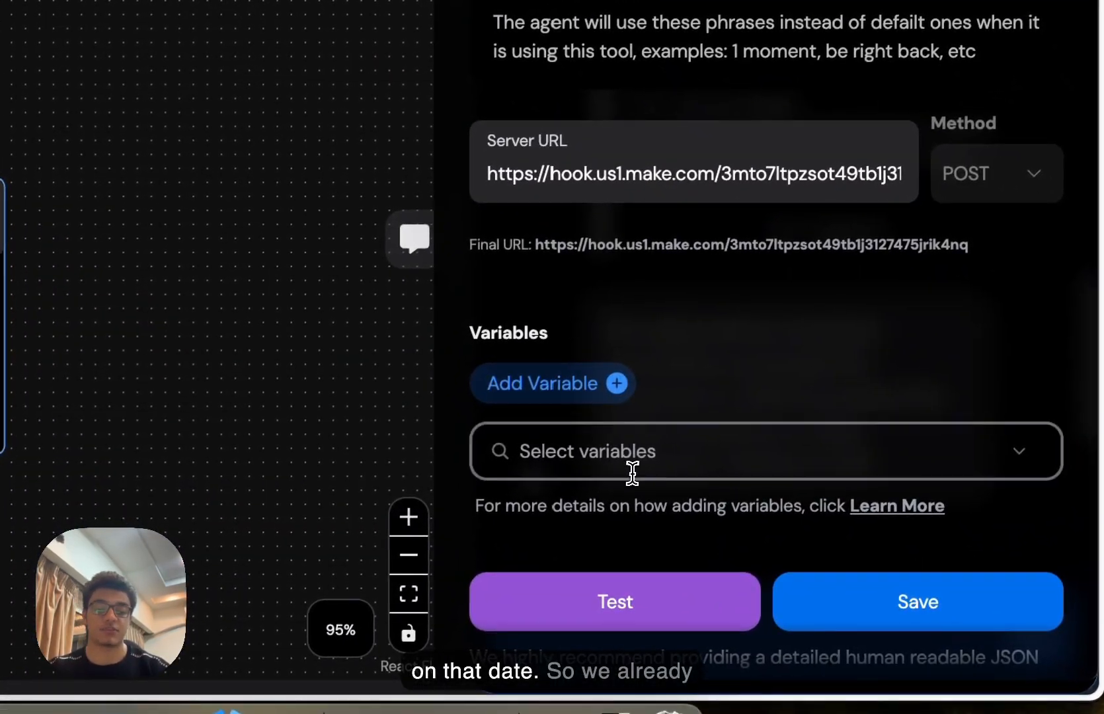
{"action": "type", "text": "date"}
{"action": "left_click", "coordinate": [631, 539]}
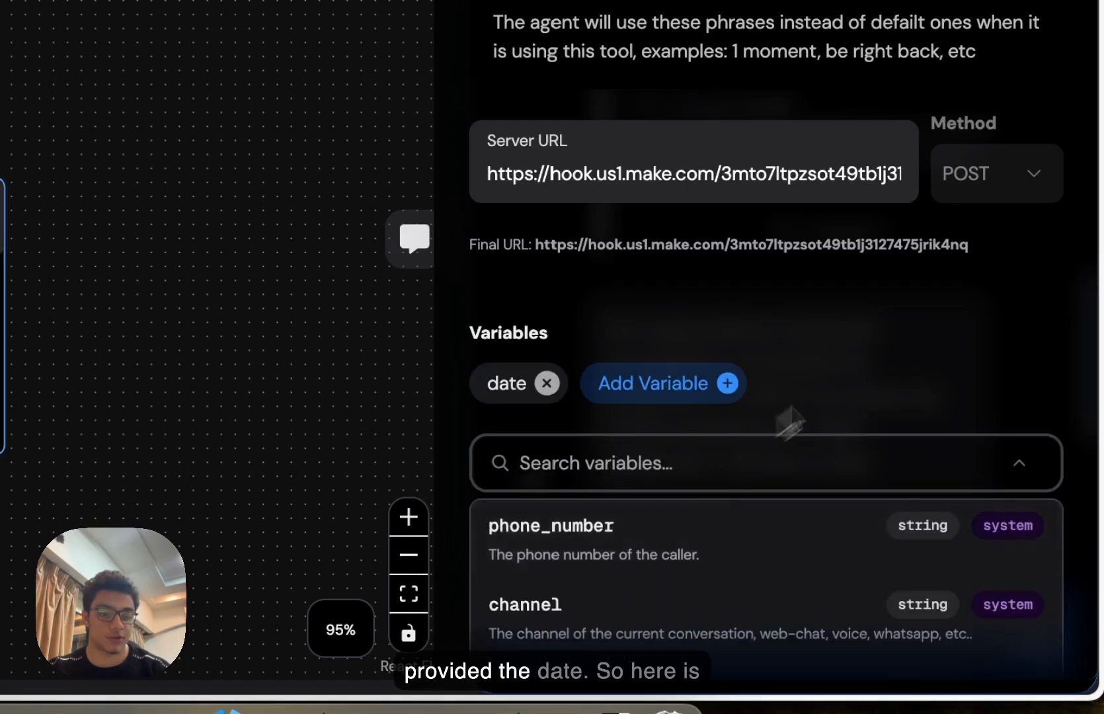
{"action": "scroll", "coordinate": [895, 339], "scroll_direction": "down", "scroll_amount": 3}
- Rewrite the date variable's description to 'A date formatted in ISO format.' and save it
{"action": "left_click", "coordinate": [508, 250]}
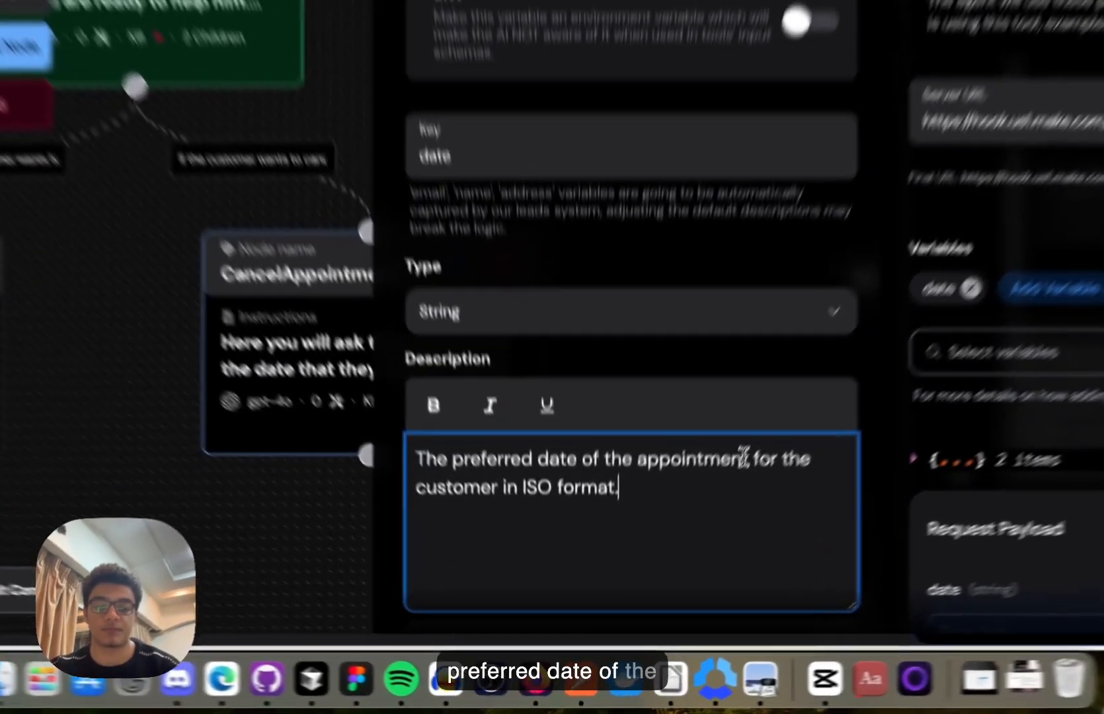
{"action": "left_click_drag", "start_coordinate": [685, 554], "coordinate": [449, 563]}
{"action": "type", "text": "A date"}
{"action": "type", "text": " formatted"}
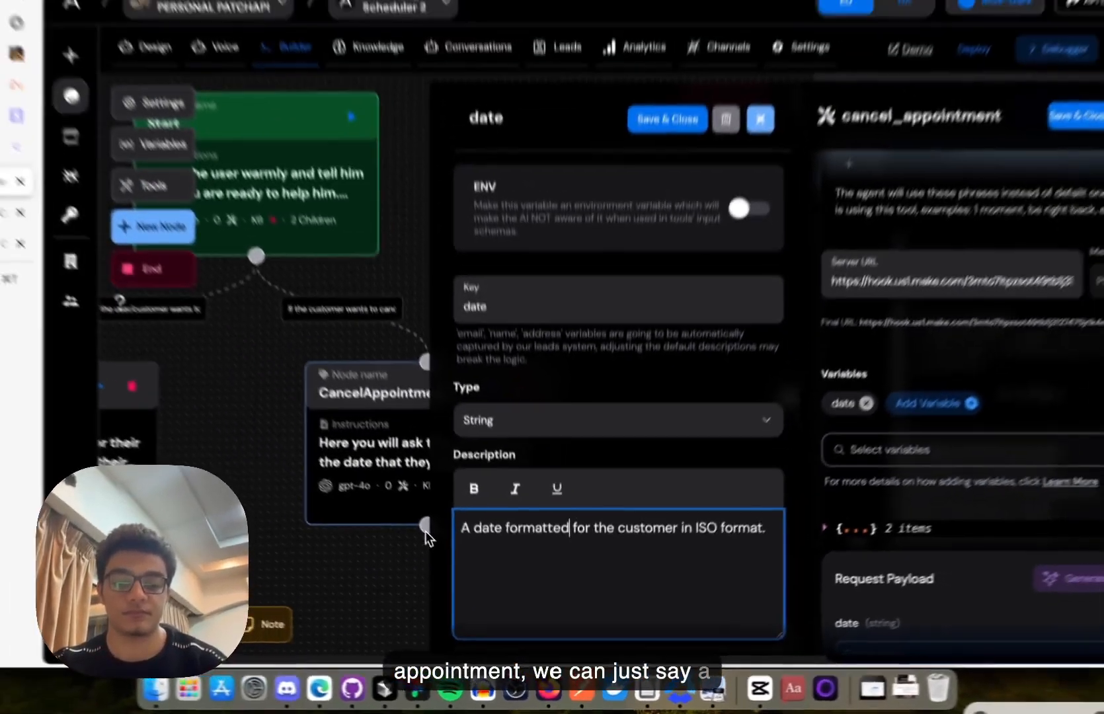
{"action": "key", "text": "alt+shift+Right"}
{"action": "key", "text": "alt+shift+Right"}
{"action": "key", "text": "alt+shift+Right"}
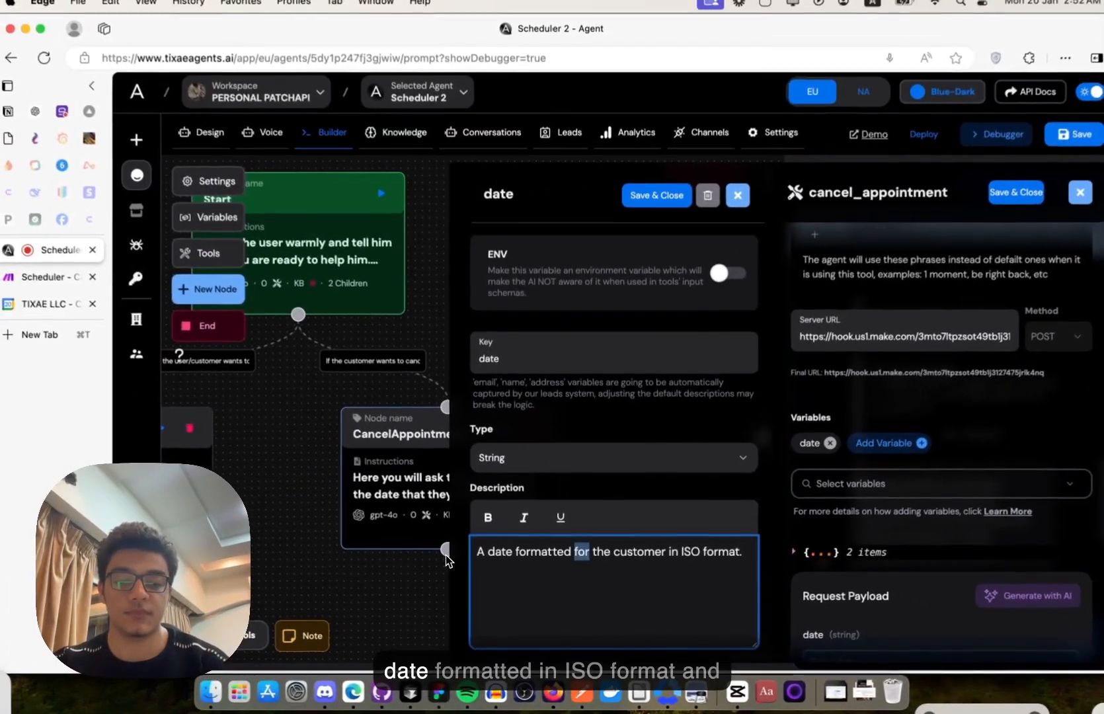
{"action": "key", "text": "BackSpace"}
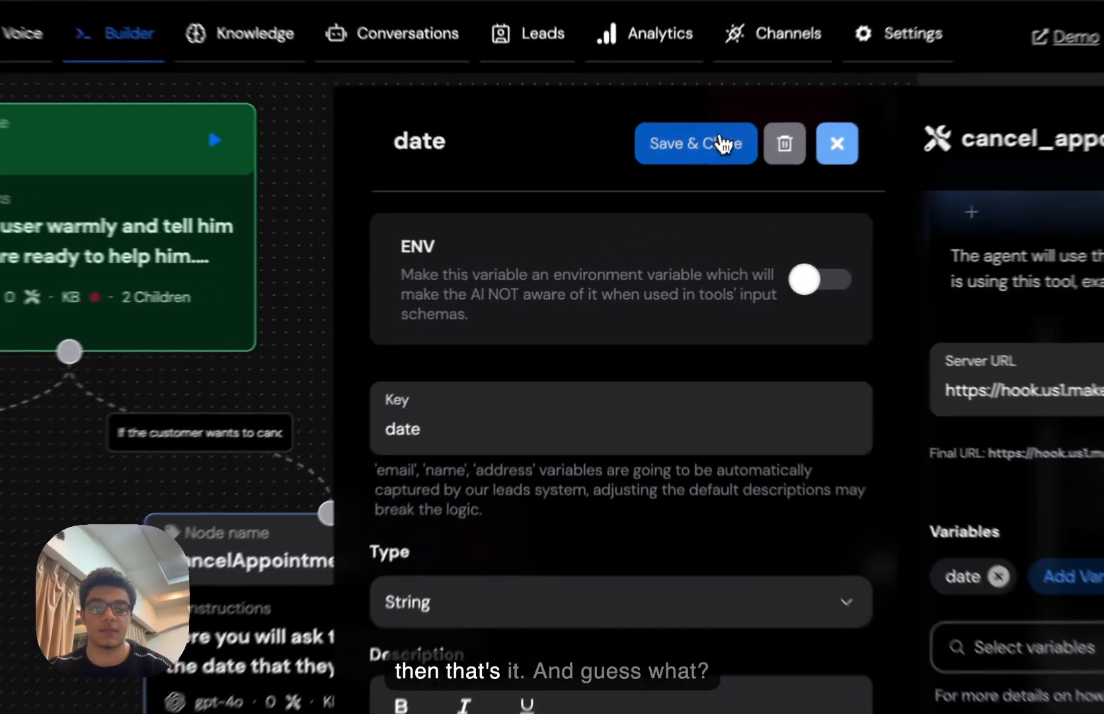
{"action": "left_click", "coordinate": [666, 204]}
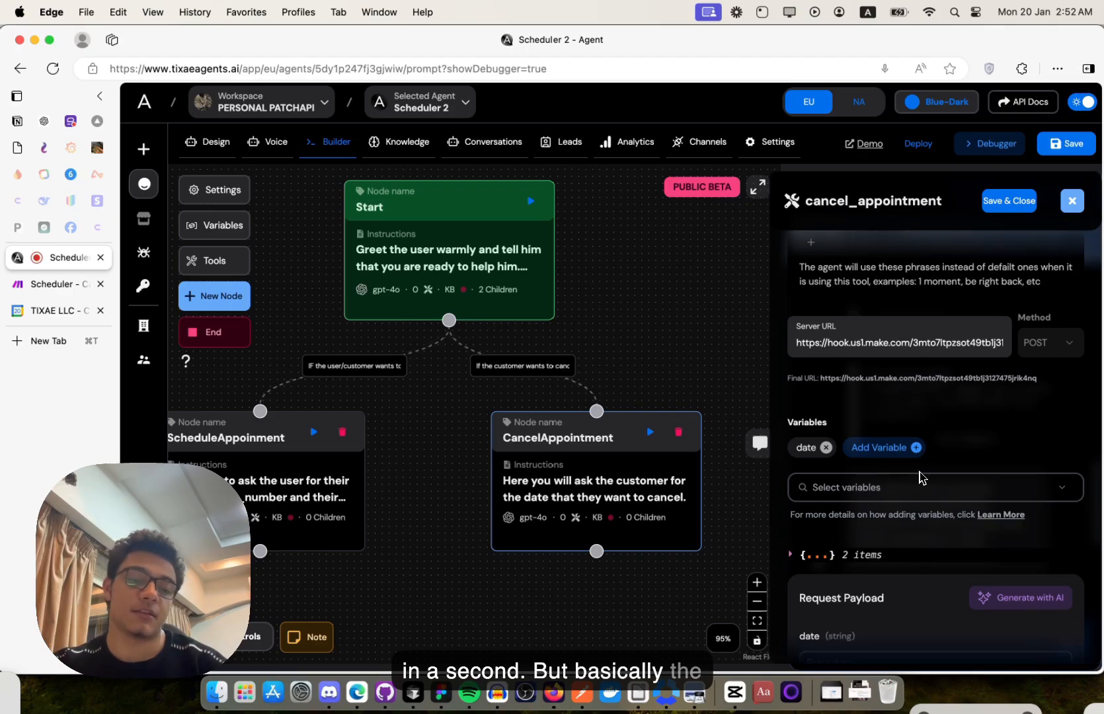
{"action": "left_click", "coordinate": [813, 449]}
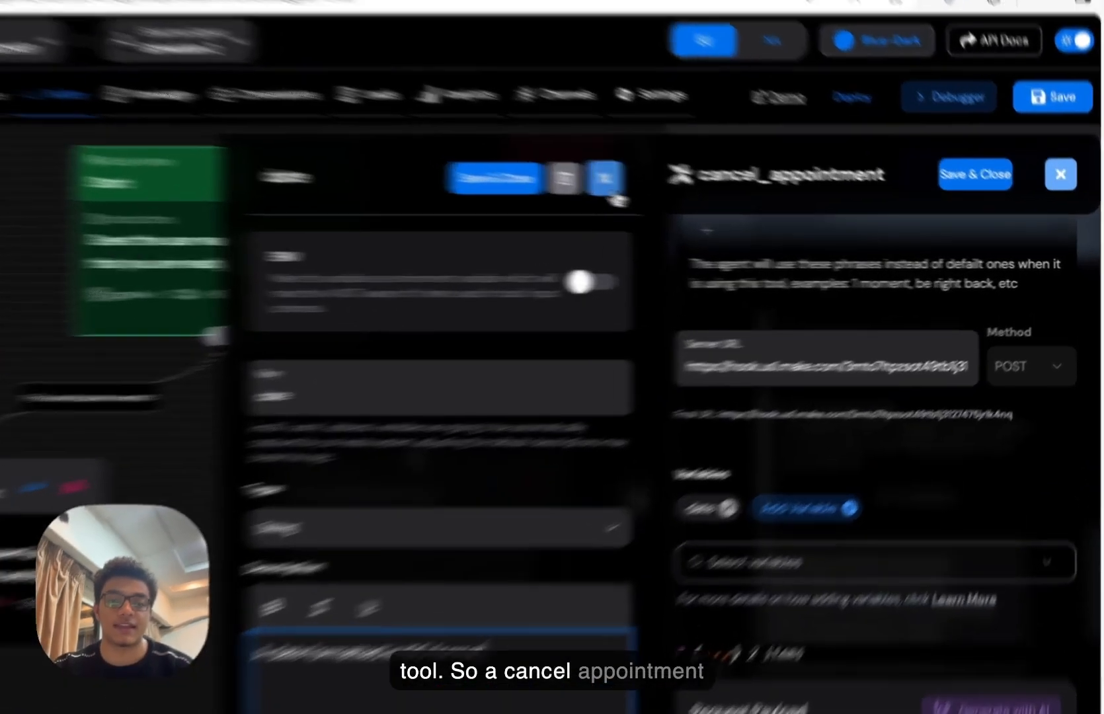
- Append to the tool description that the date is the one the customer mentions to you
{"action": "left_click", "coordinate": [736, 206]}
{"action": "scroll", "coordinate": [766, 571], "scroll_direction": "up", "scroll_amount": 10}
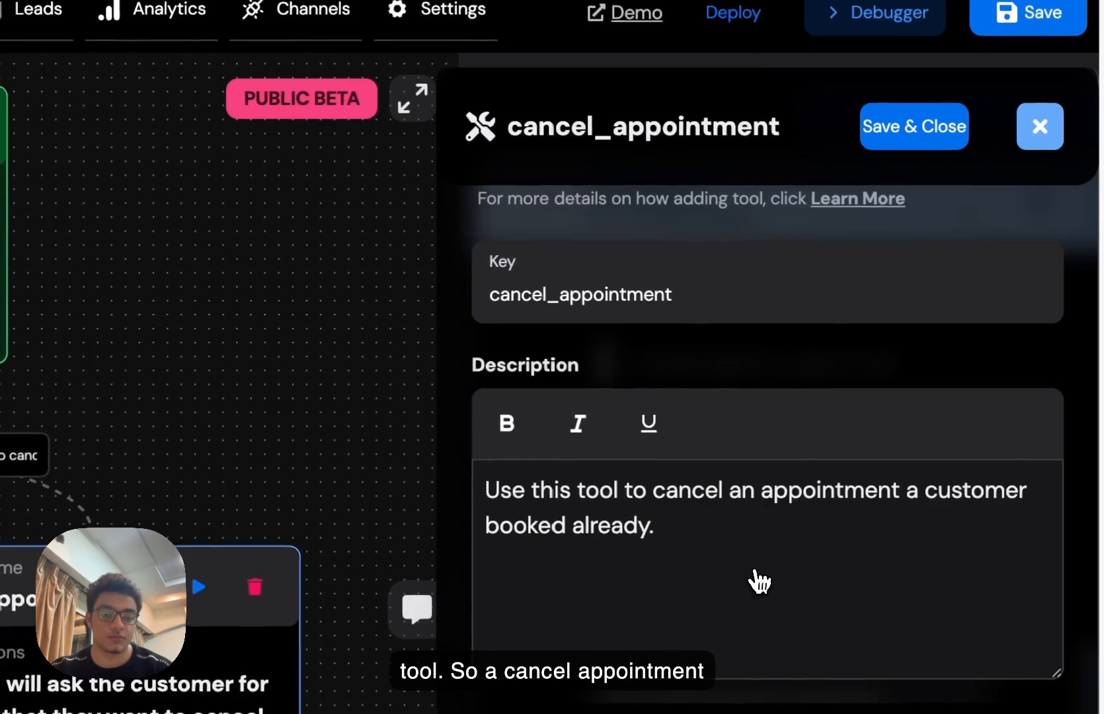
{"action": "left_click", "coordinate": [761, 517]}
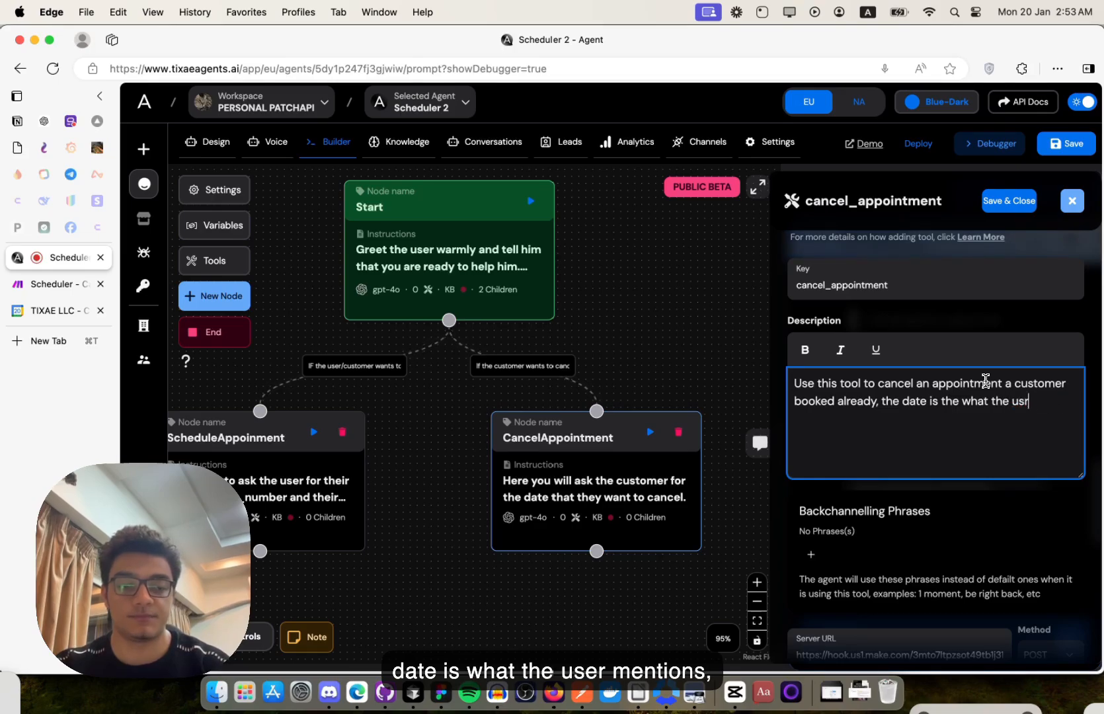
{"action": "key", "text": "BackSpace"}
{"action": "key", "text": "BackSpace"}
{"action": "key", "text": "BackSpace"}
{"action": "type", "text": "custome"}
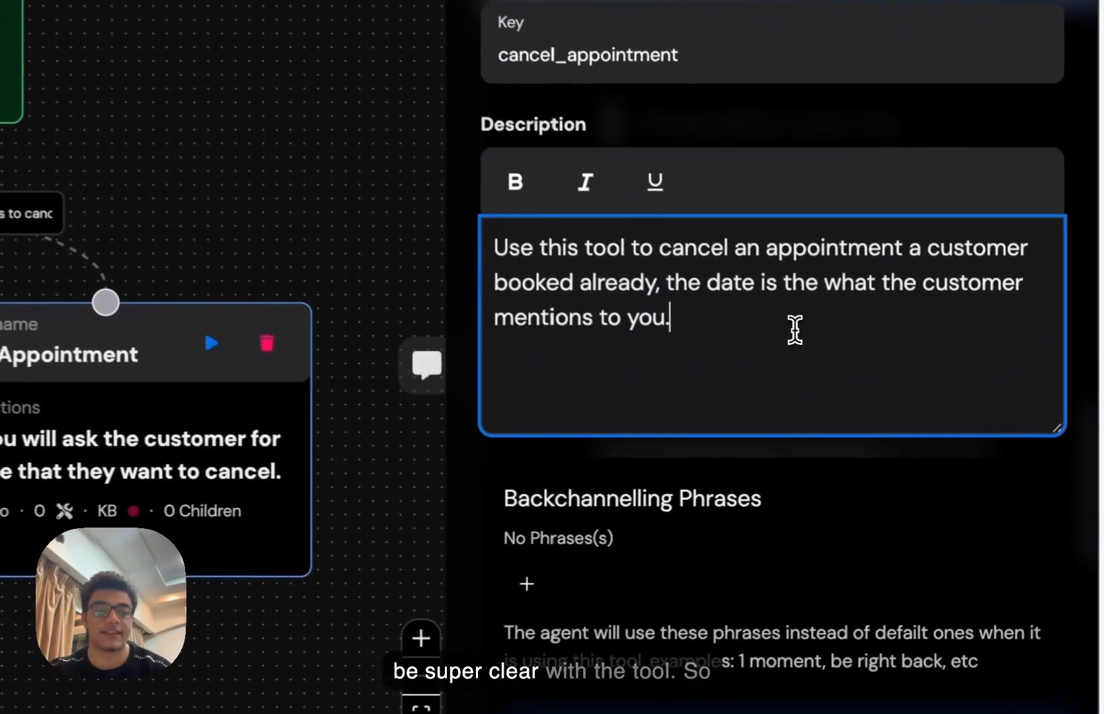
{"action": "scroll", "coordinate": [946, 424], "scroll_direction": "down", "scroll_amount": 3}
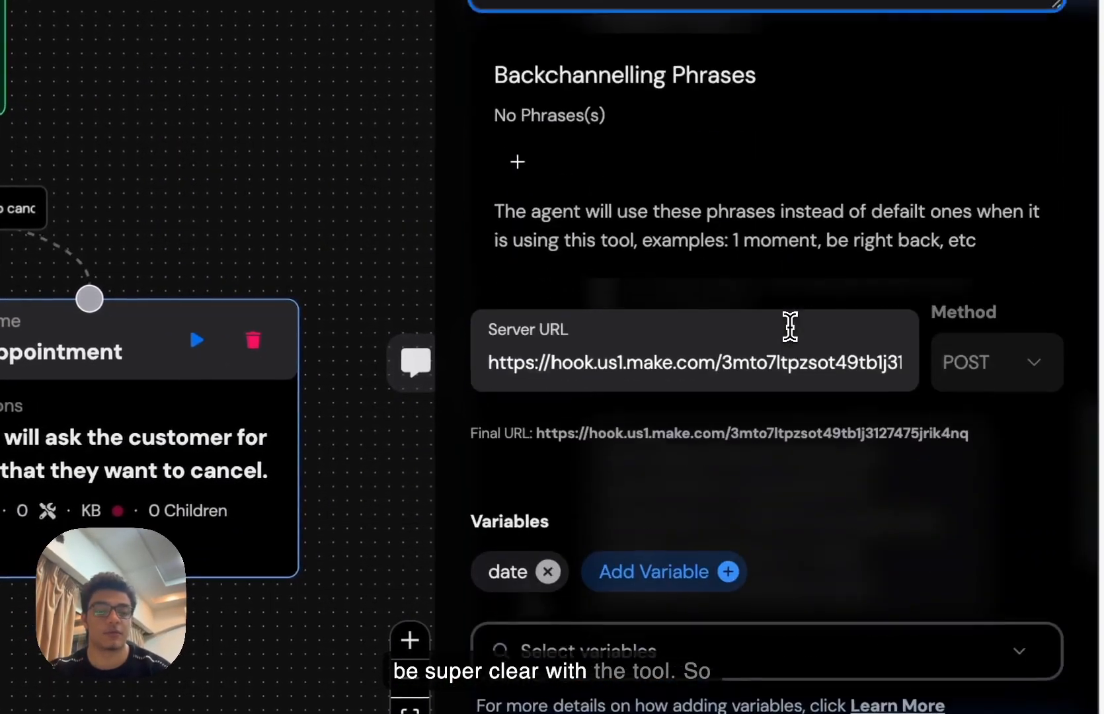
{"action": "scroll", "coordinate": [790, 326], "scroll_direction": "down", "scroll_amount": 6}
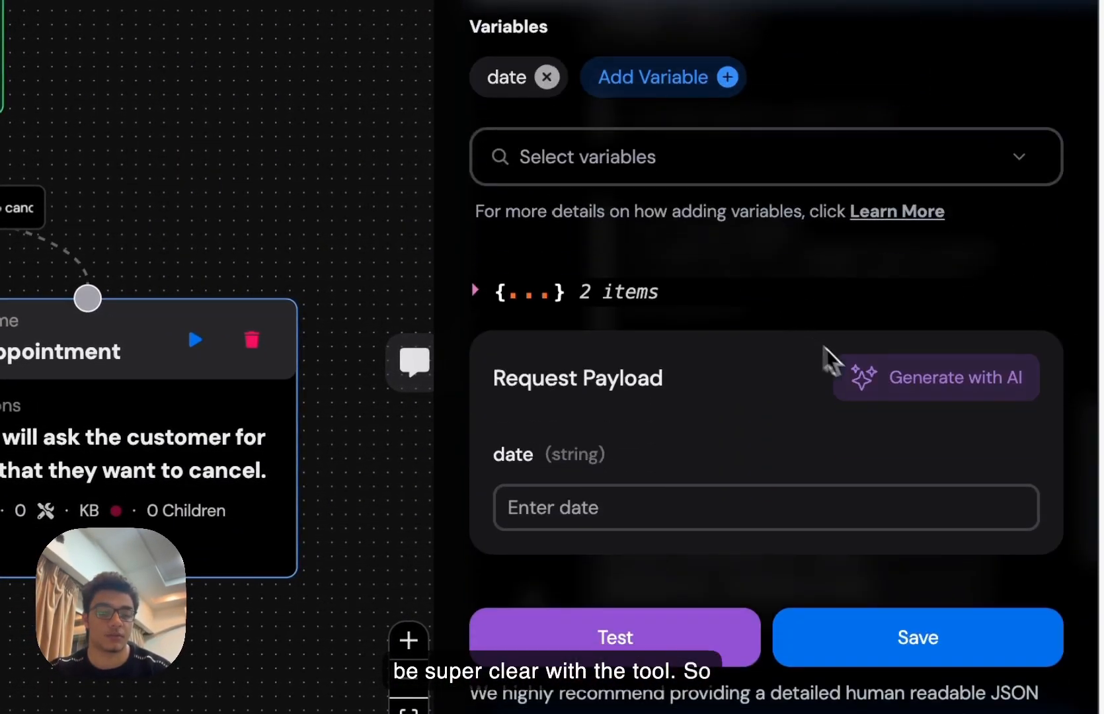
- Generate a payload and test cancel_appointment for 2025-01-22T15:30:00Z, getting status 200 with no events to delete
{"action": "left_click", "coordinate": [892, 397]}
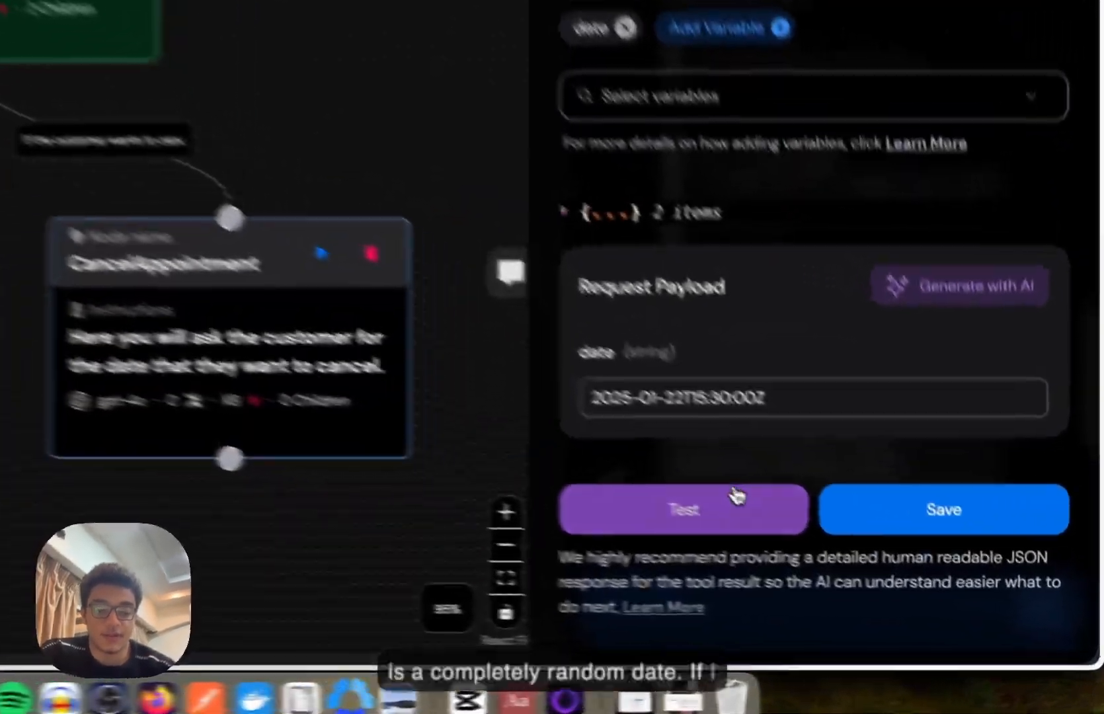
{"action": "left_click", "coordinate": [872, 581]}
{"action": "scroll", "coordinate": [669, 467], "scroll_direction": "down", "scroll_amount": 5}
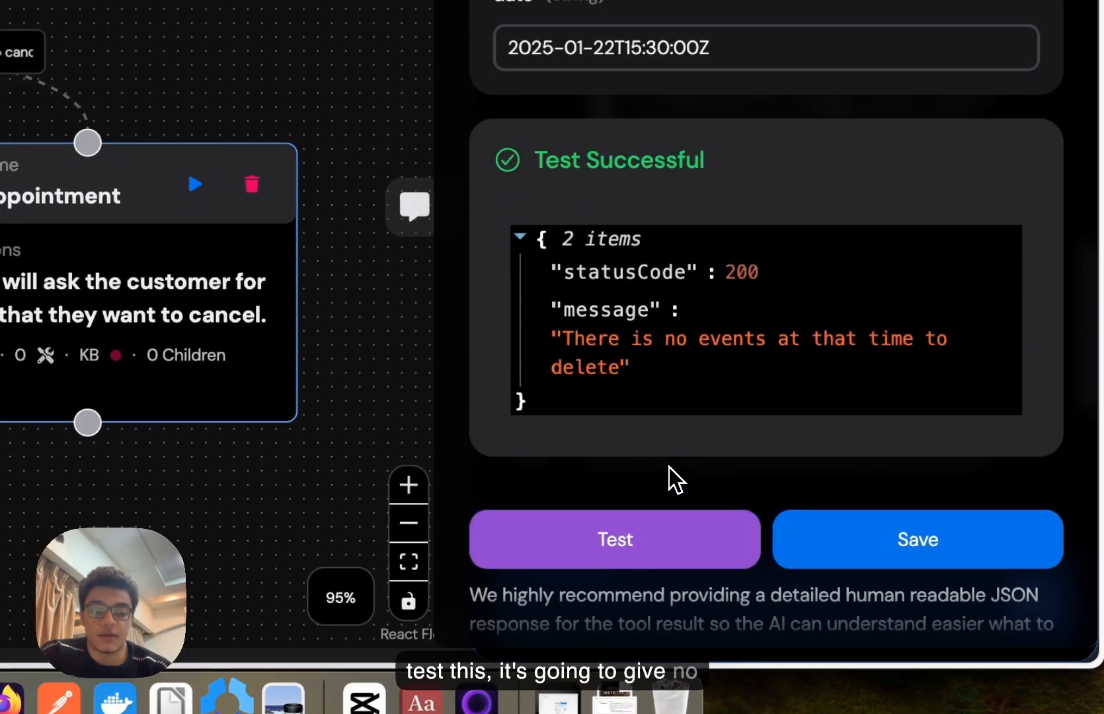
{"action": "left_click_drag", "start_coordinate": [610, 362], "coordinate": [620, 375]}
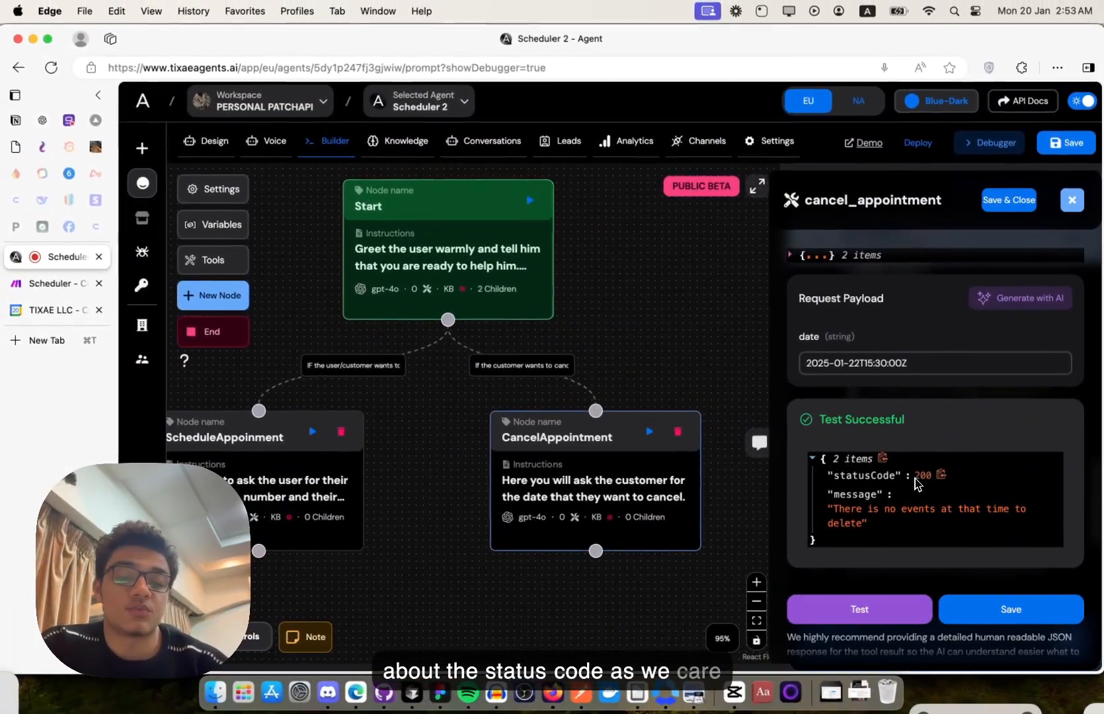
{"action": "left_click_drag", "start_coordinate": [832, 510], "coordinate": [858, 527]}
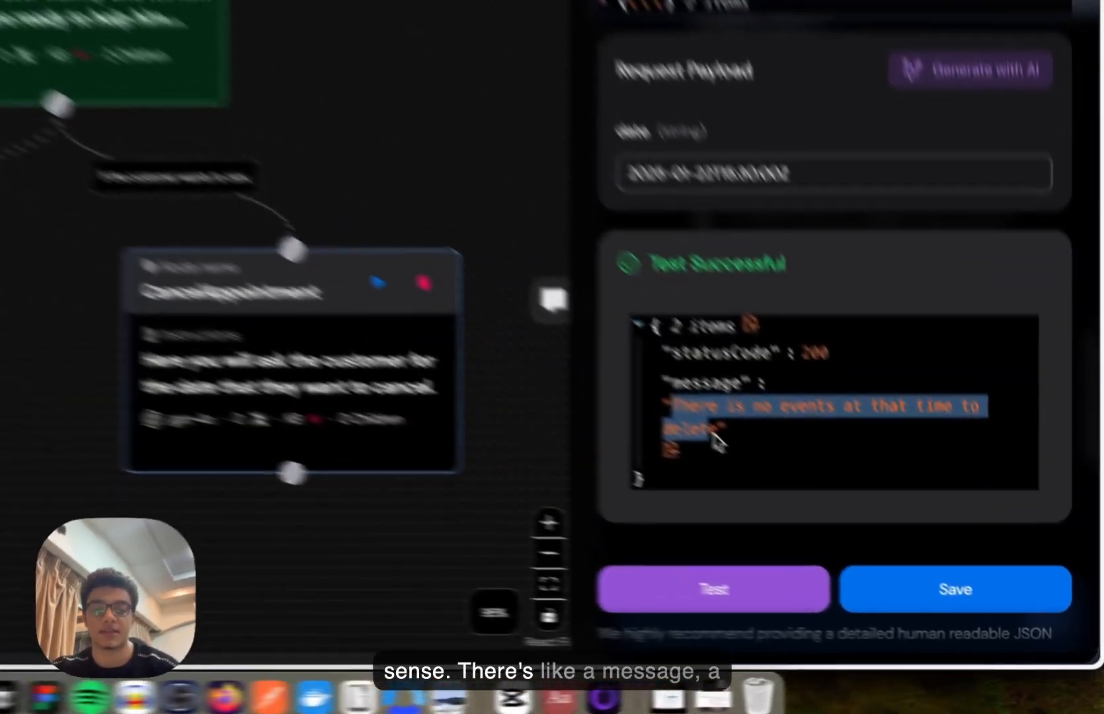
{"action": "left_click", "coordinate": [860, 534]}
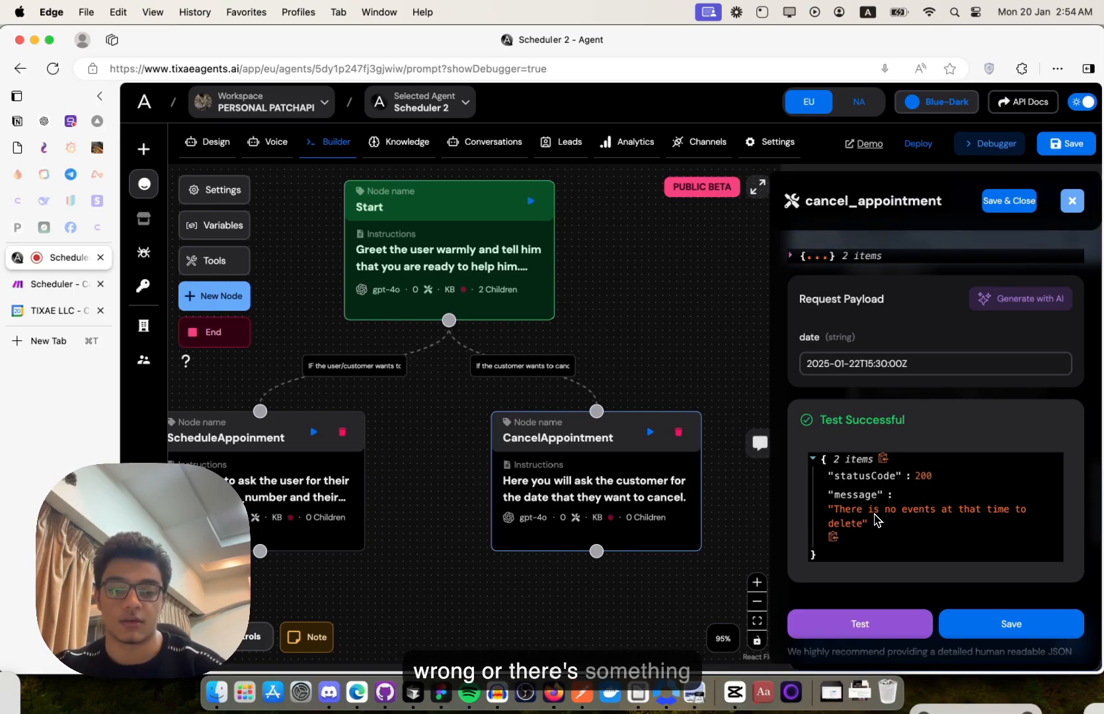
{"action": "scroll", "coordinate": [875, 520], "scroll_direction": "up", "scroll_amount": 3}
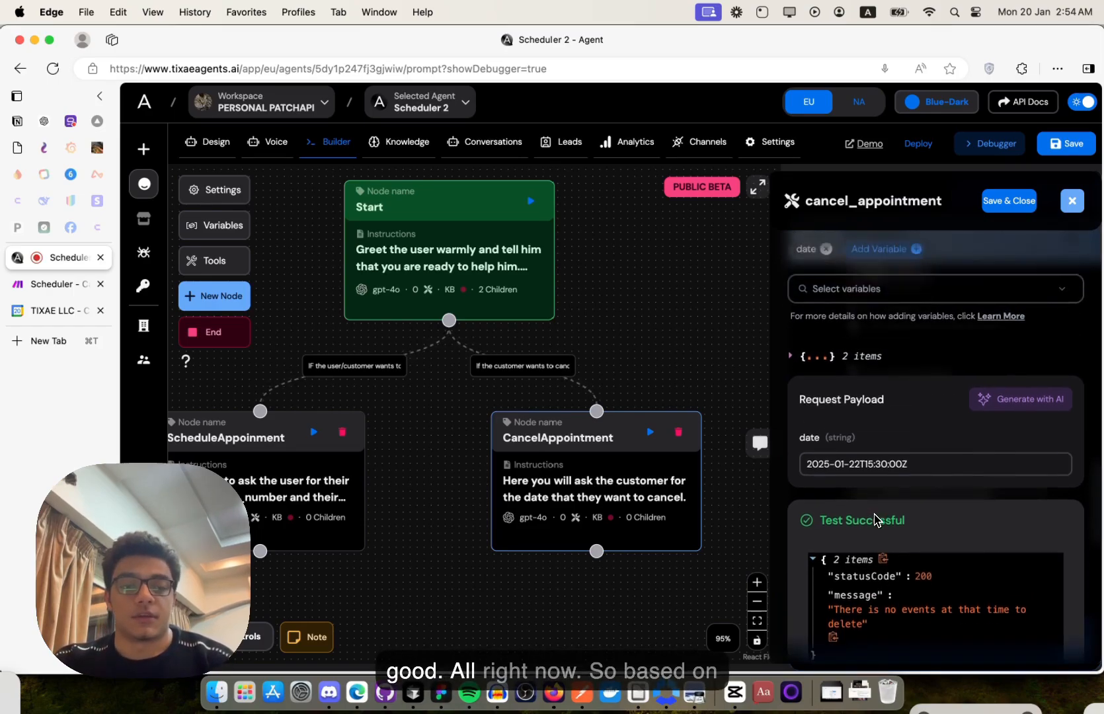
{"action": "scroll", "coordinate": [874, 520], "scroll_direction": "down", "scroll_amount": 4}
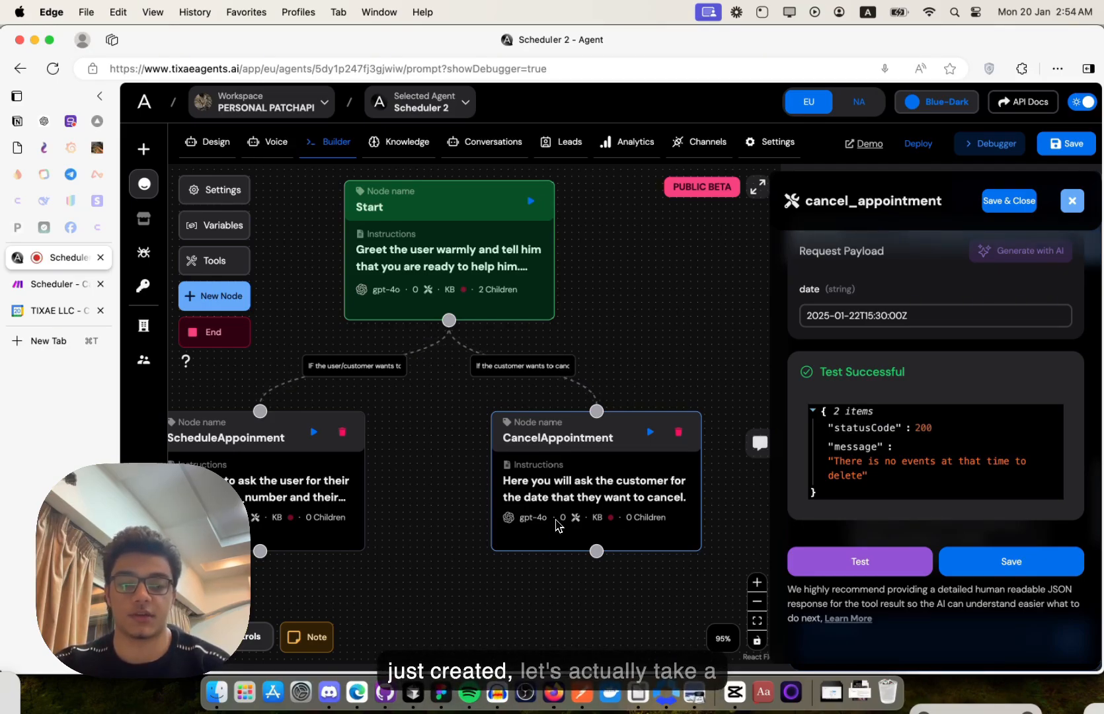
- Return to the Make cancel appointment scenario and check its webhook trigger settings
{"action": "left_click", "coordinate": [58, 287]}
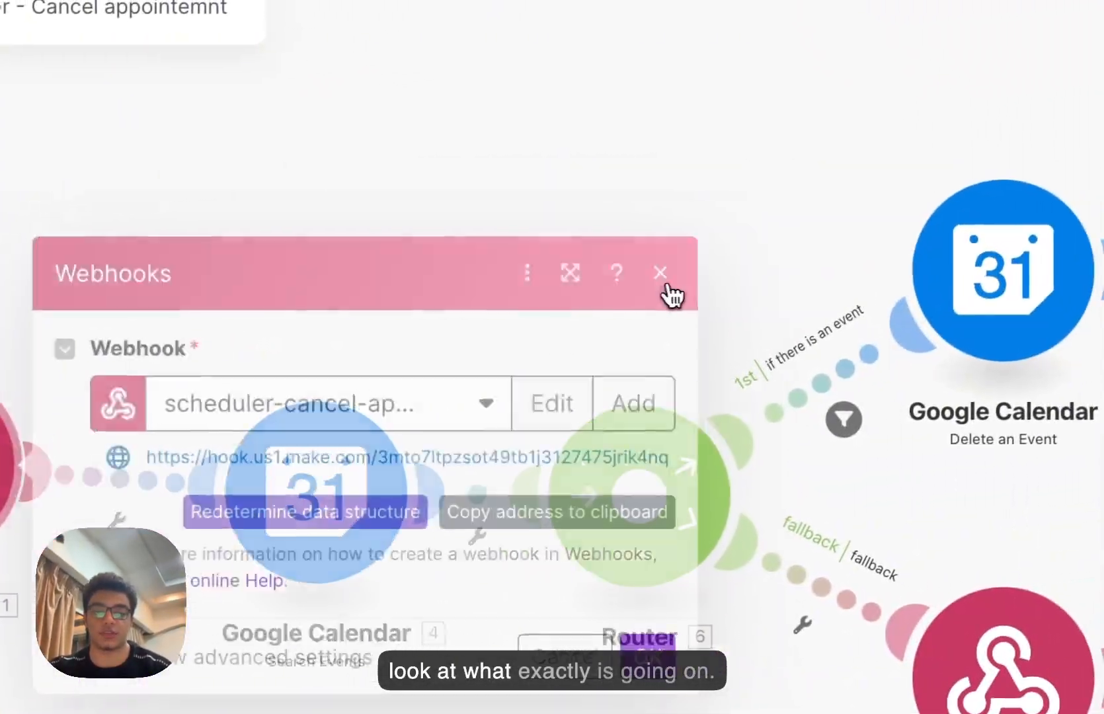
{"action": "left_click", "coordinate": [771, 261]}
{"action": "left_click", "coordinate": [86, 489]}
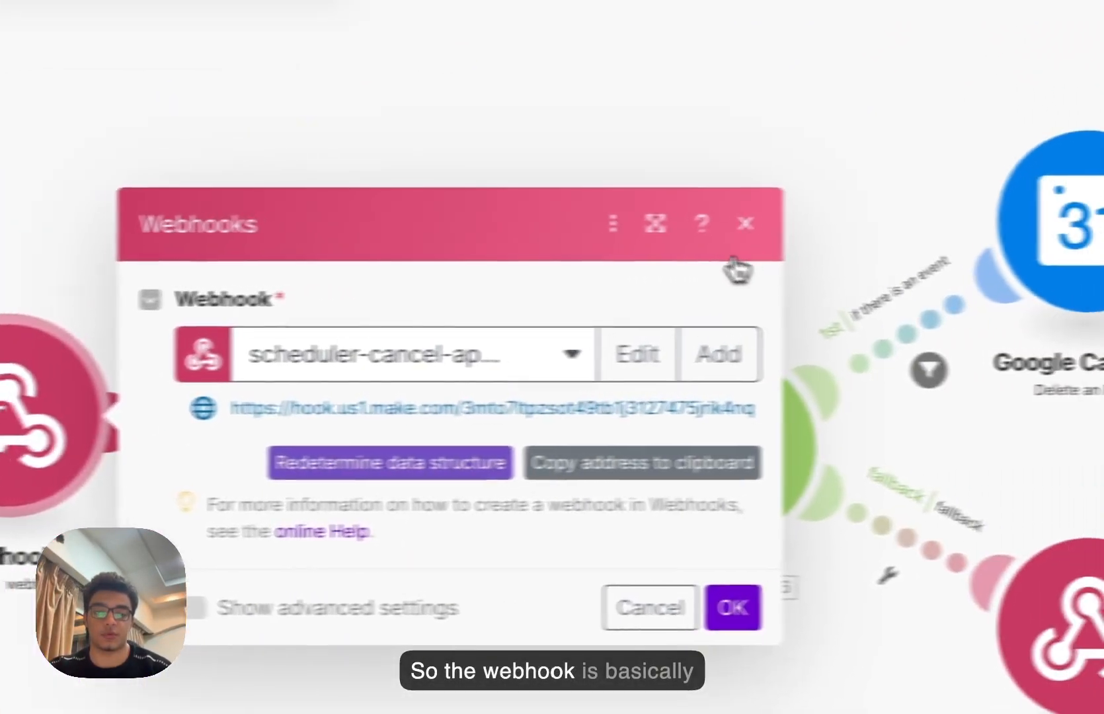
{"action": "left_click", "coordinate": [969, 265]}
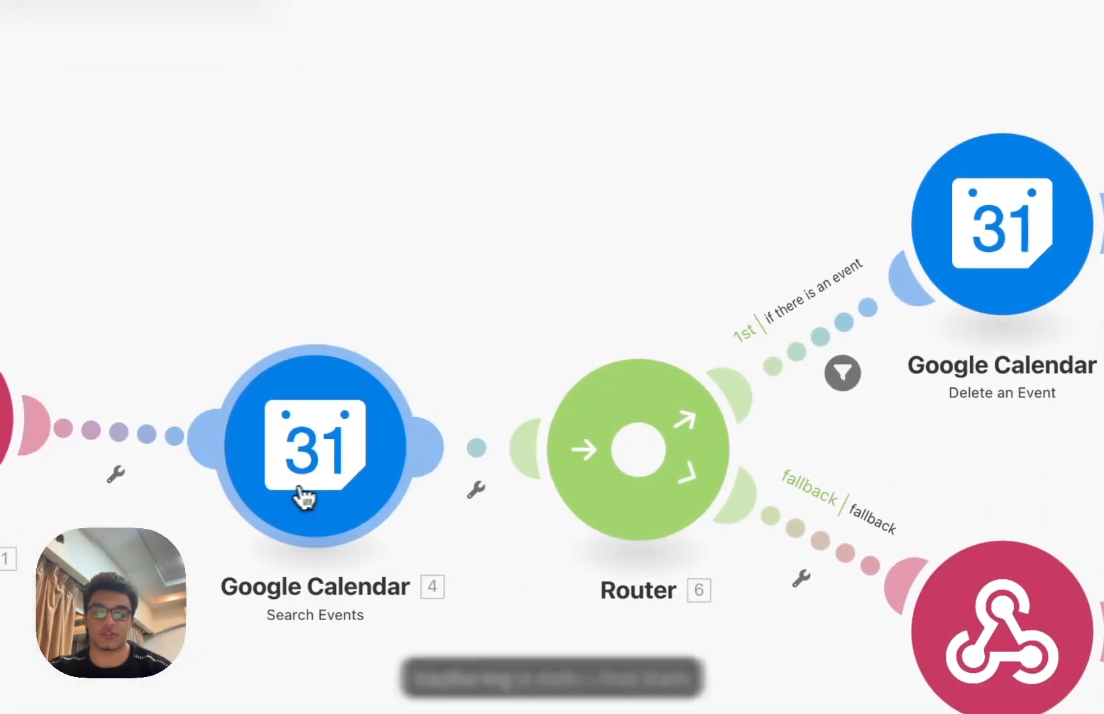
- Review Search Events Start/End Dates spanning one hour before to one hour after the payload date
{"action": "left_click", "coordinate": [602, 491]}
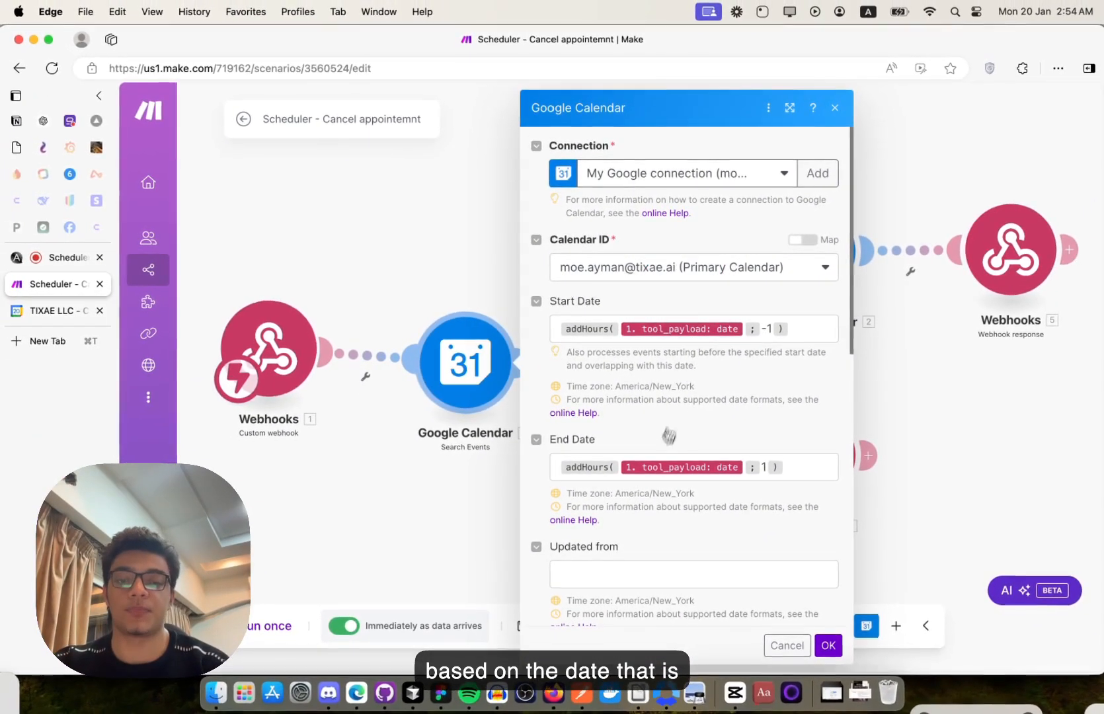
{"action": "scroll", "coordinate": [664, 450], "scroll_direction": "down", "scroll_amount": 1}
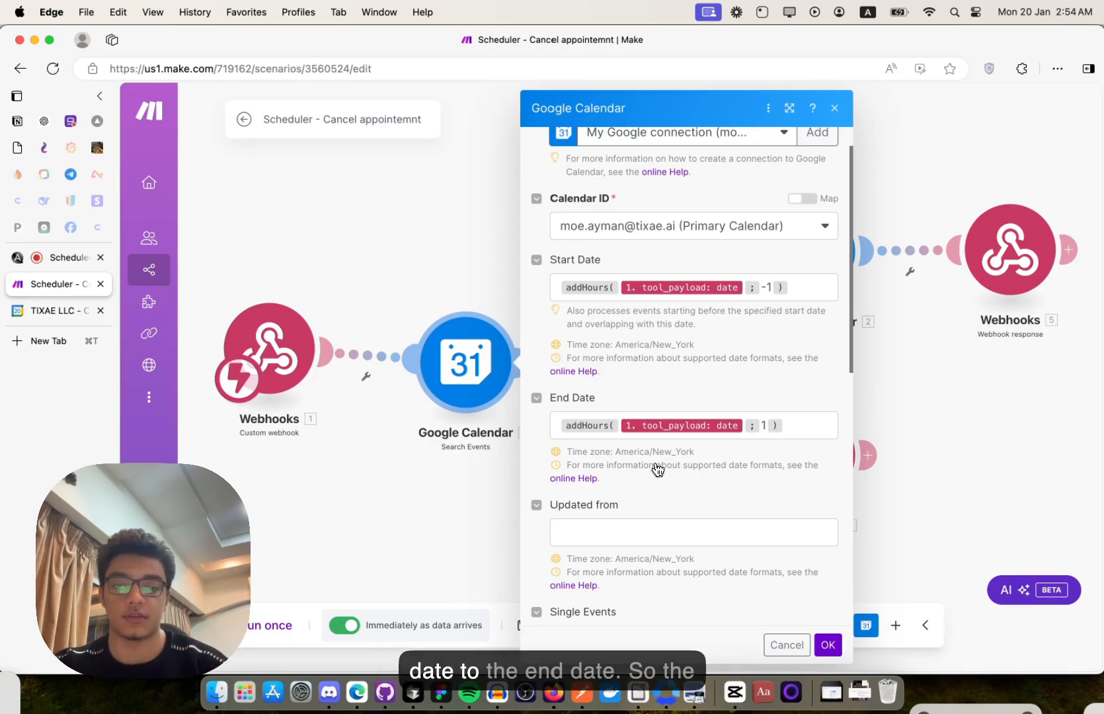
{"action": "scroll", "coordinate": [657, 470], "scroll_direction": "down", "scroll_amount": 2}
{"action": "scroll", "coordinate": [658, 469], "scroll_direction": "up", "scroll_amount": 4}
{"action": "scroll", "coordinate": [658, 469], "scroll_direction": "down", "scroll_amount": 10}
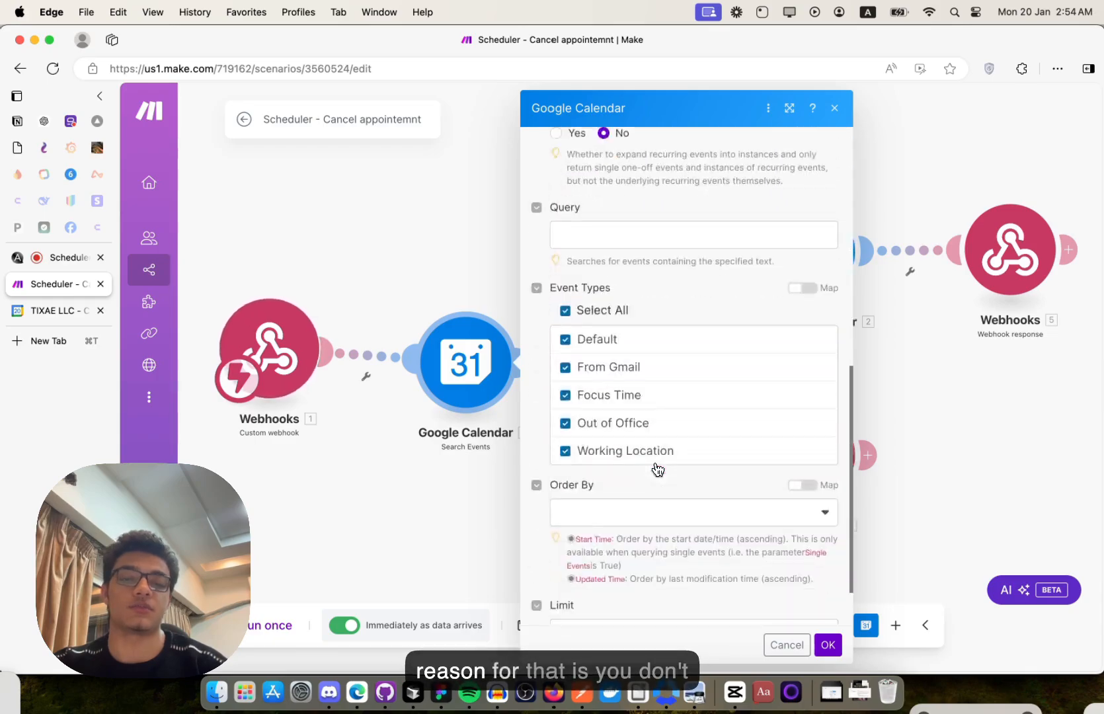
{"action": "scroll", "coordinate": [658, 469], "scroll_direction": "up", "scroll_amount": 4}
{"action": "scroll", "coordinate": [657, 469], "scroll_direction": "up", "scroll_amount": 5}
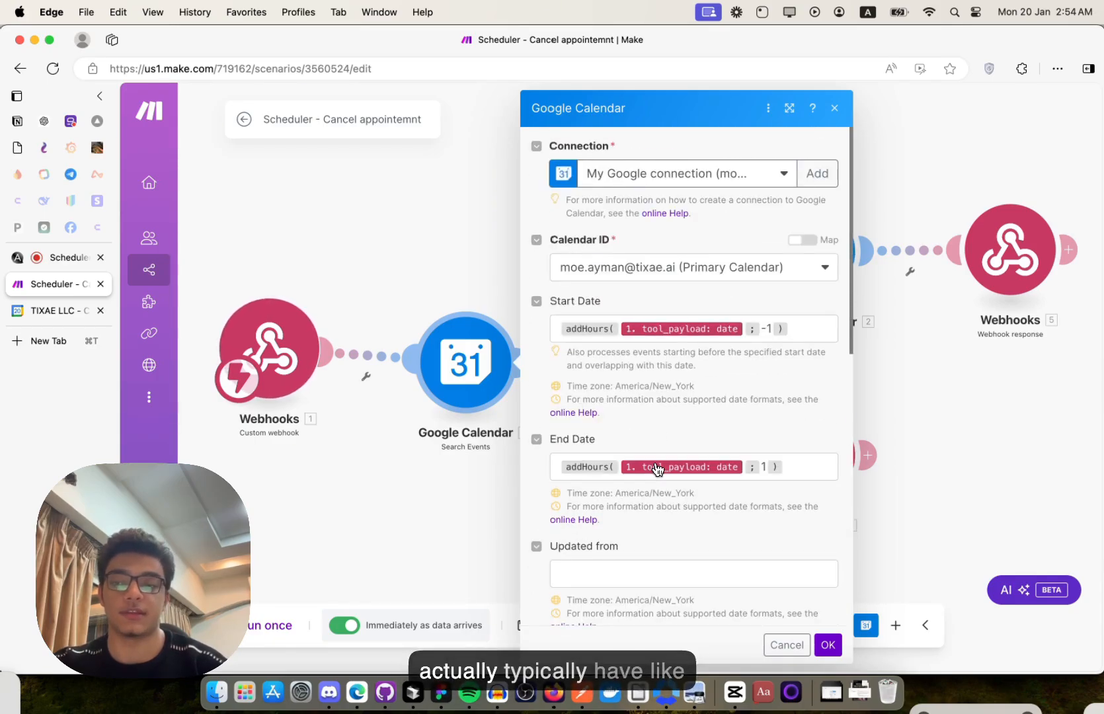
{"action": "left_click", "coordinate": [60, 314]}
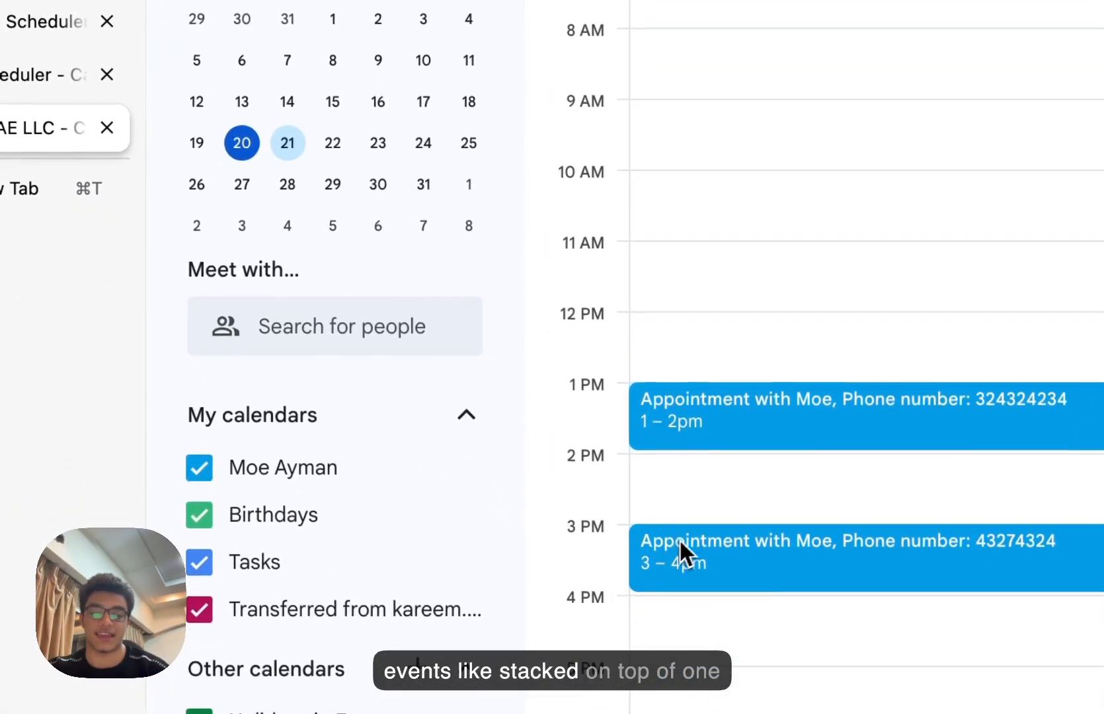
{"action": "left_click", "coordinate": [25, 73]}
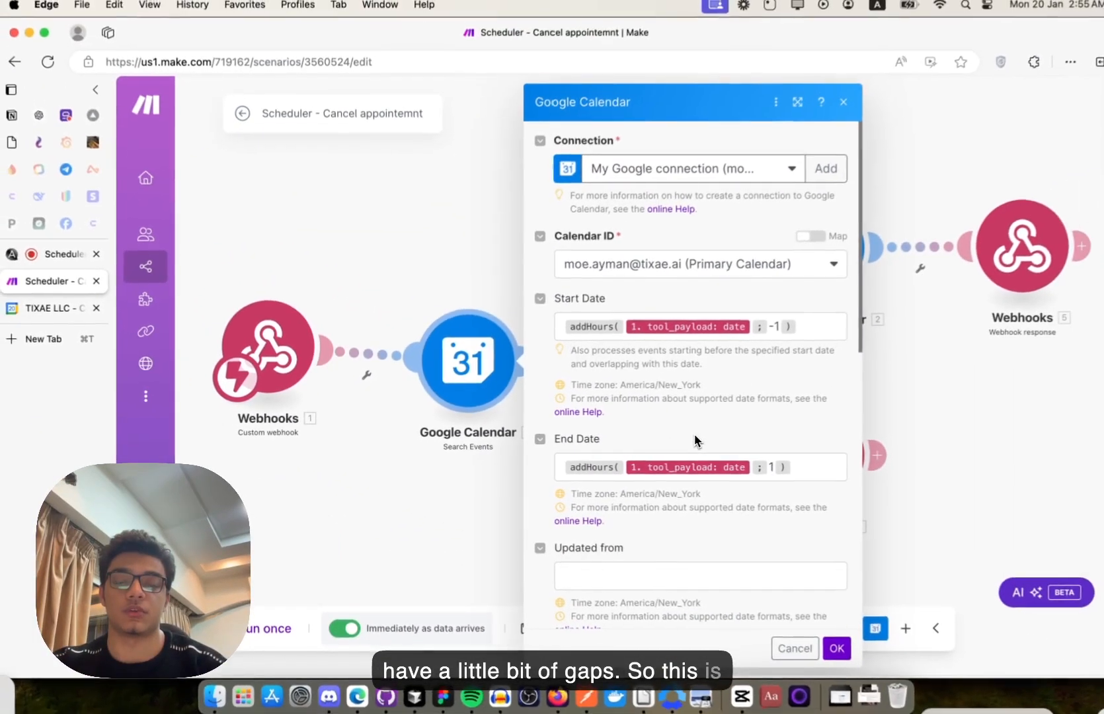
{"action": "scroll", "coordinate": [690, 441], "scroll_direction": "down", "scroll_amount": 2}
{"action": "scroll", "coordinate": [689, 440], "scroll_direction": "down", "scroll_amount": 10}
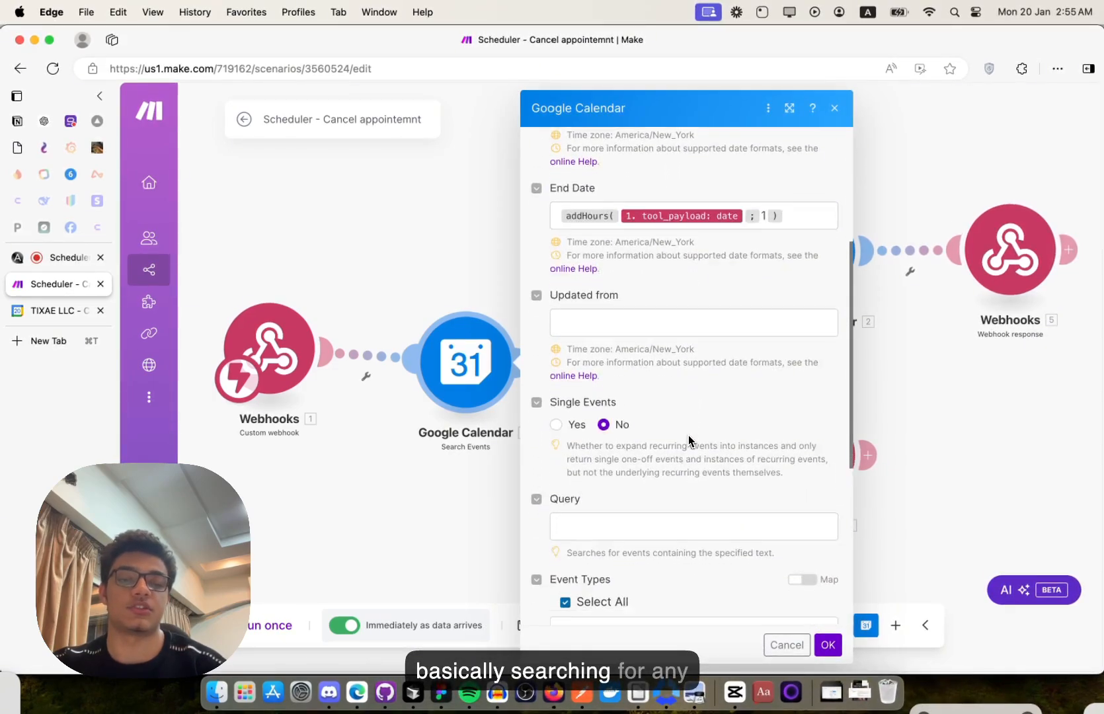
- Review the event-route filter and the Delete an Event module settings in the cancel scenario
{"action": "left_click", "coordinate": [836, 112]}
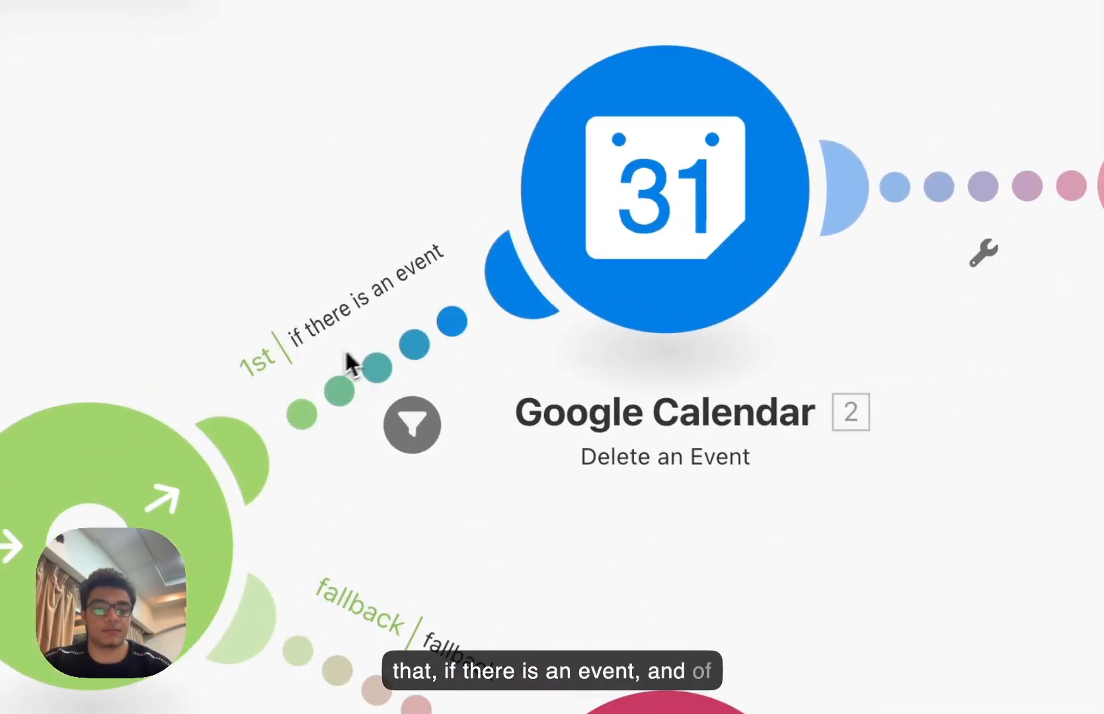
{"action": "left_click", "coordinate": [384, 374]}
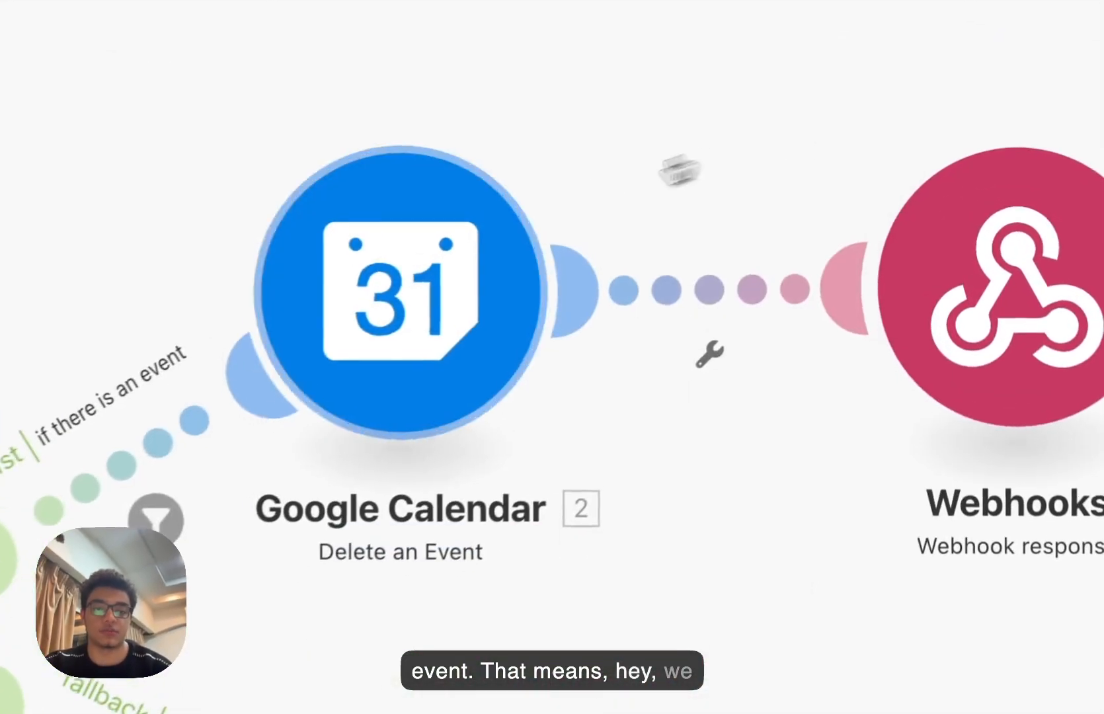
{"action": "left_click", "coordinate": [420, 286]}
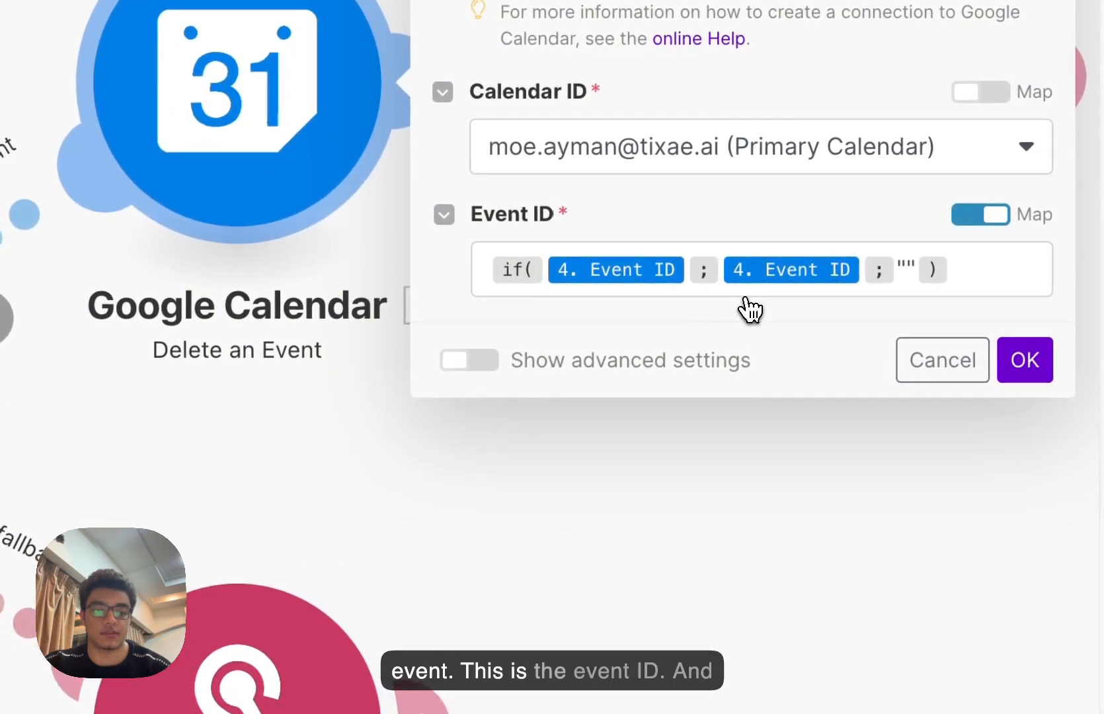
{"action": "left_click", "coordinate": [764, 516]}
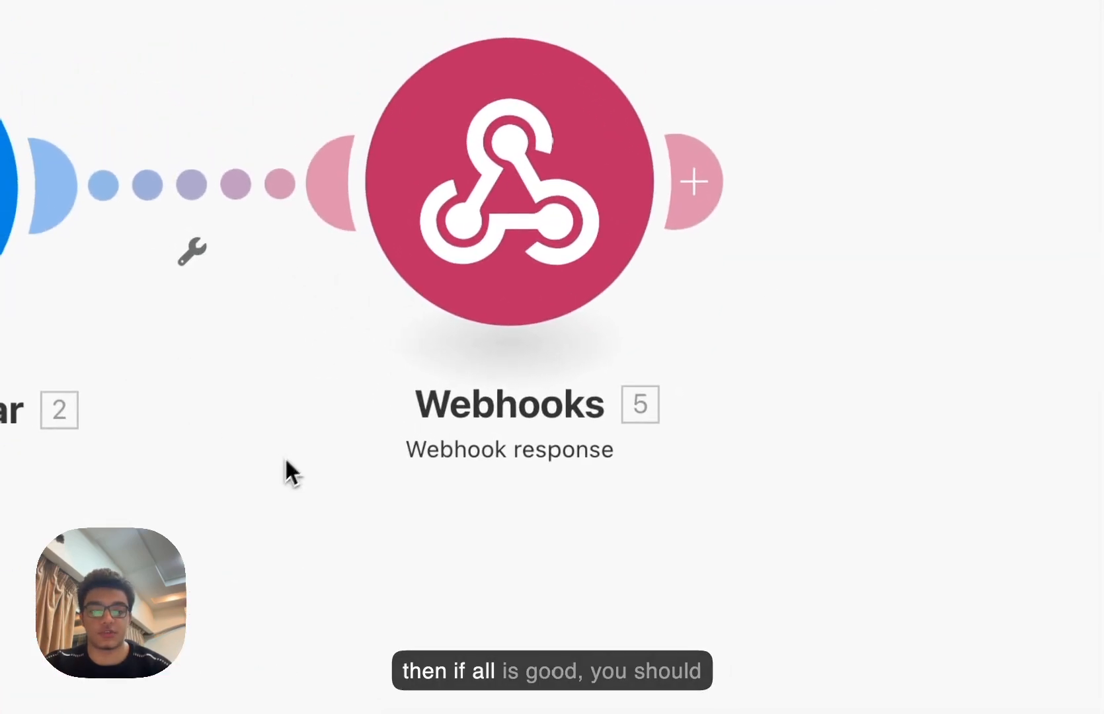
- Check the success response, the fallback filter and the no-events response, which has status 200
{"action": "left_click", "coordinate": [808, 148]}
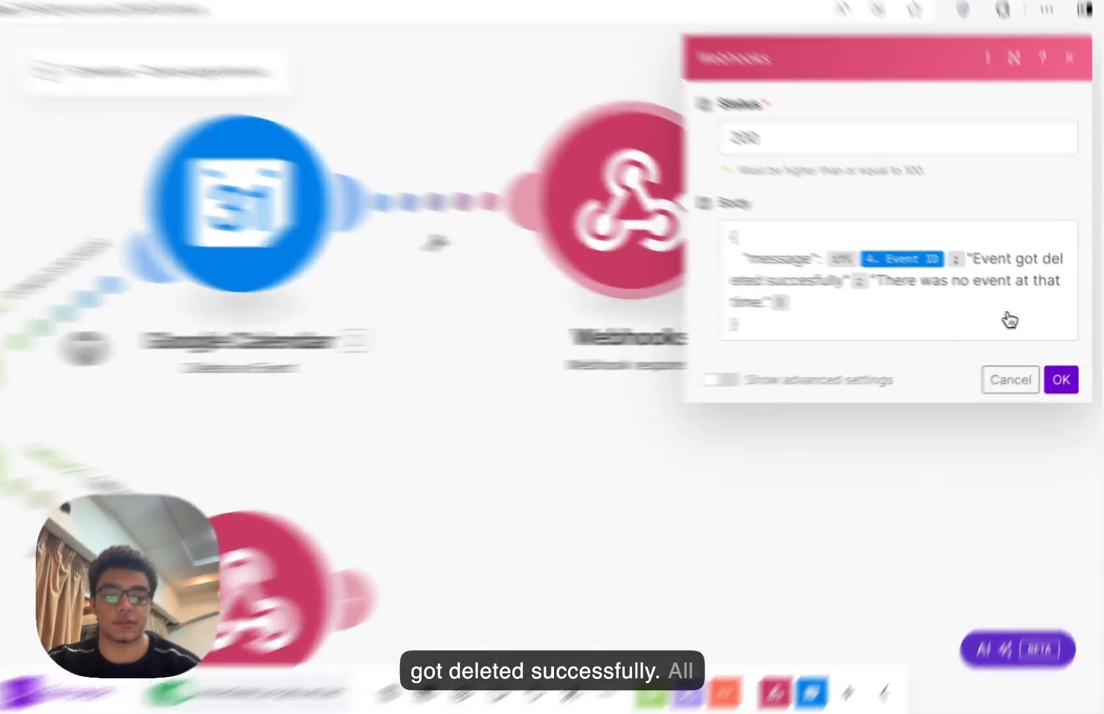
{"action": "left_click", "coordinate": [1066, 370]}
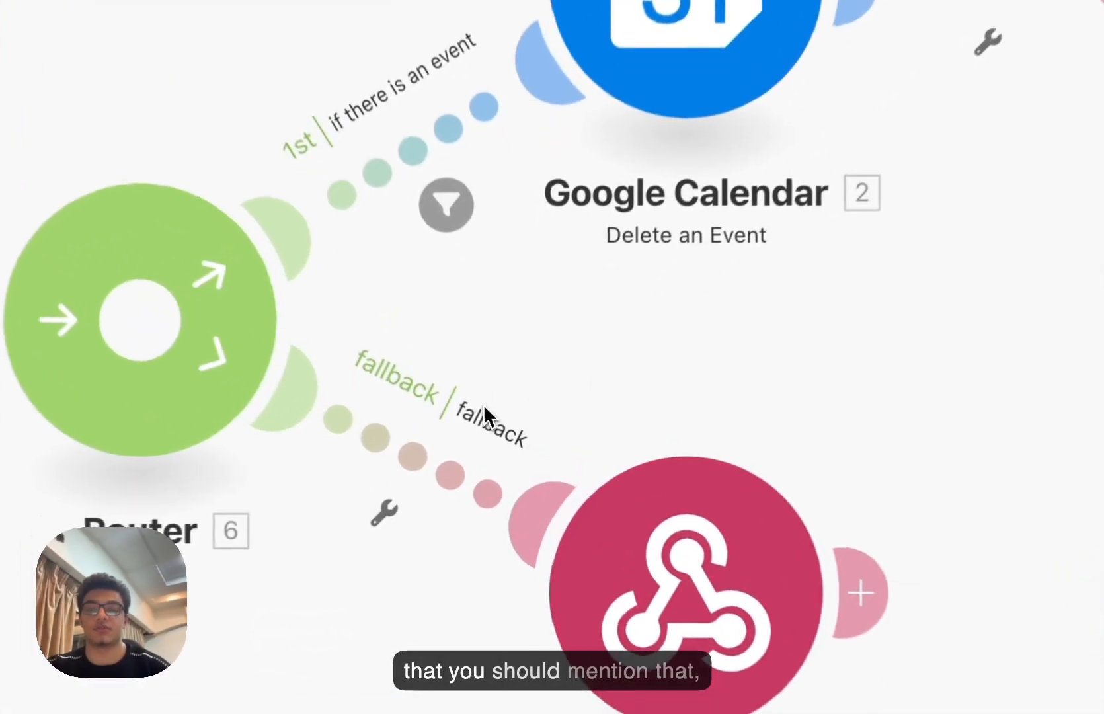
{"action": "left_click", "coordinate": [484, 408]}
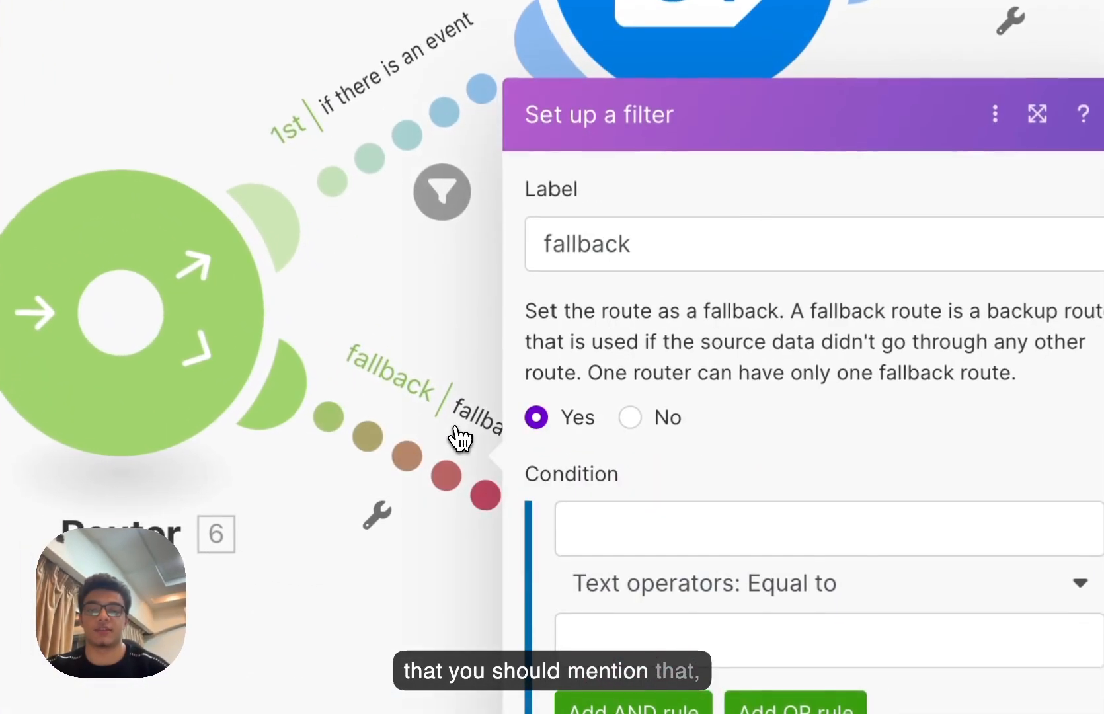
{"action": "left_click", "coordinate": [280, 537]}
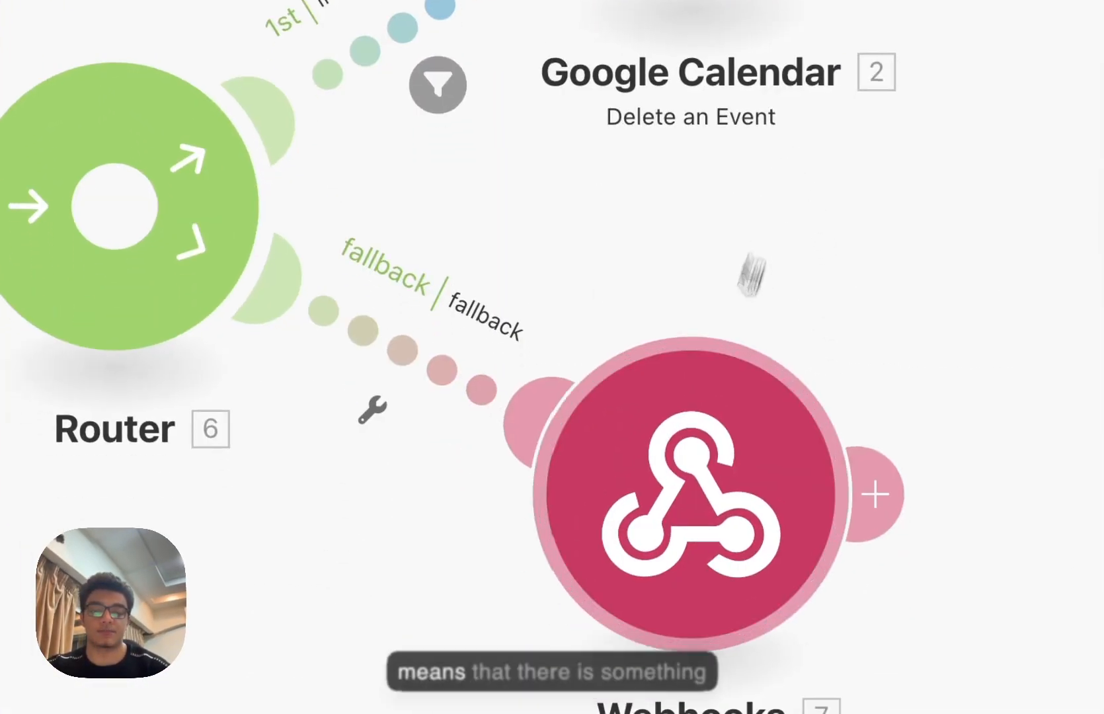
{"action": "left_click", "coordinate": [696, 600]}
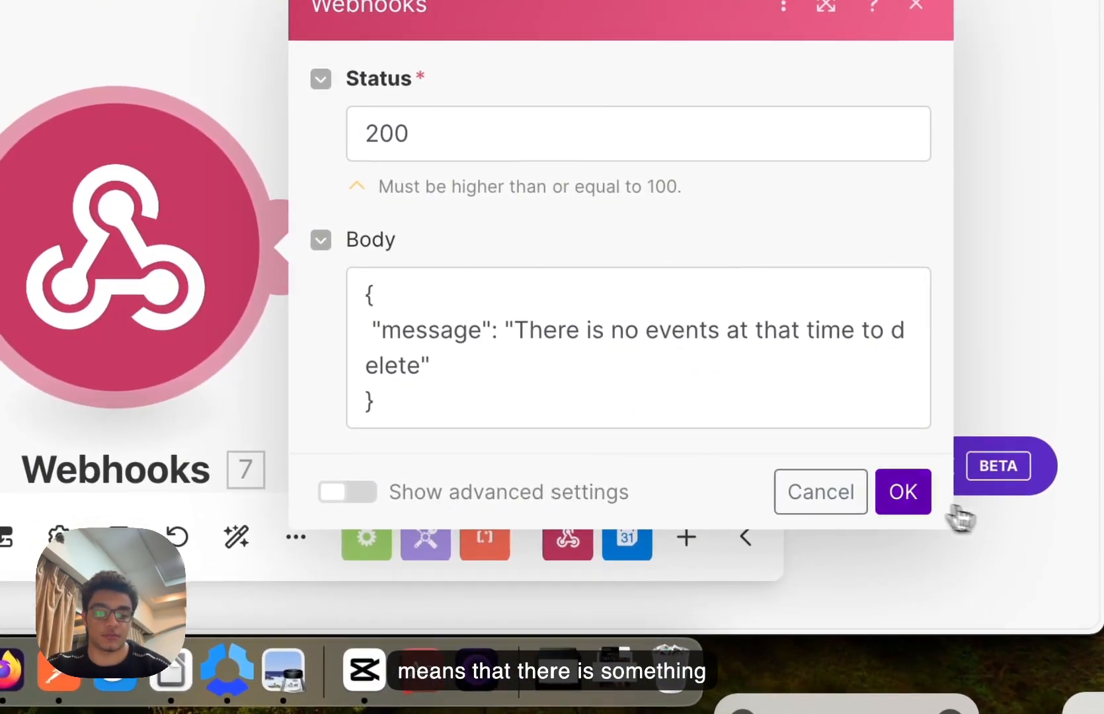
{"action": "left_click", "coordinate": [1052, 569]}
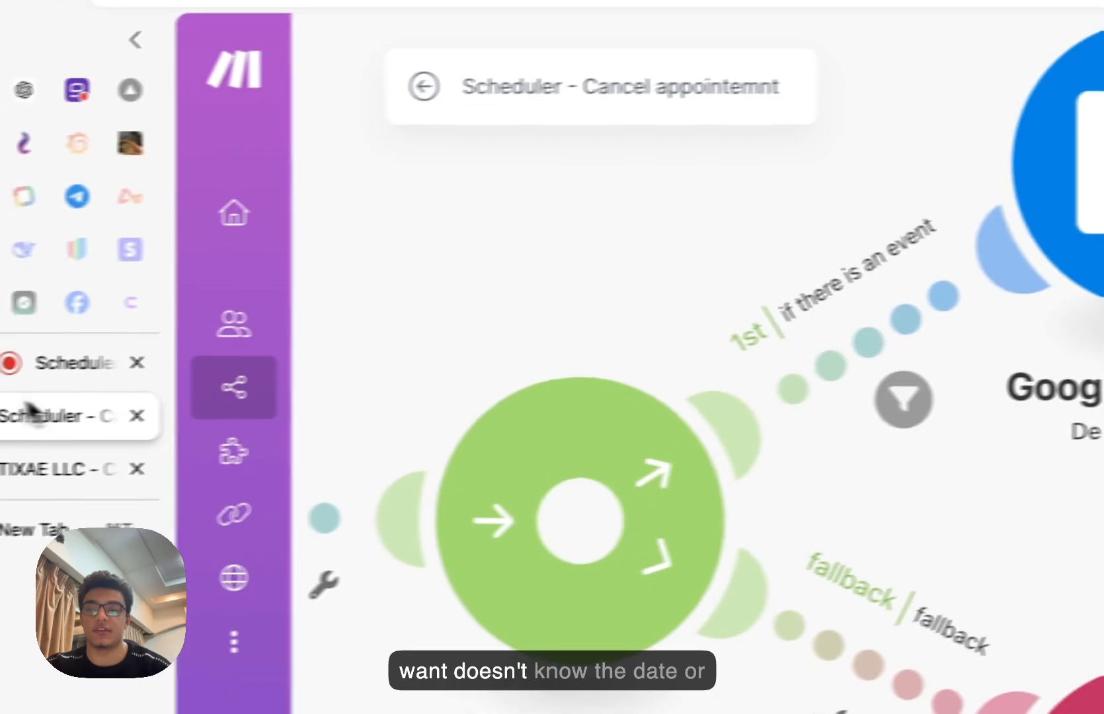
- Save the cancel_appointment tool and confirm the CancelAppointment node lists it among its tools
{"action": "left_click", "coordinate": [135, 373]}
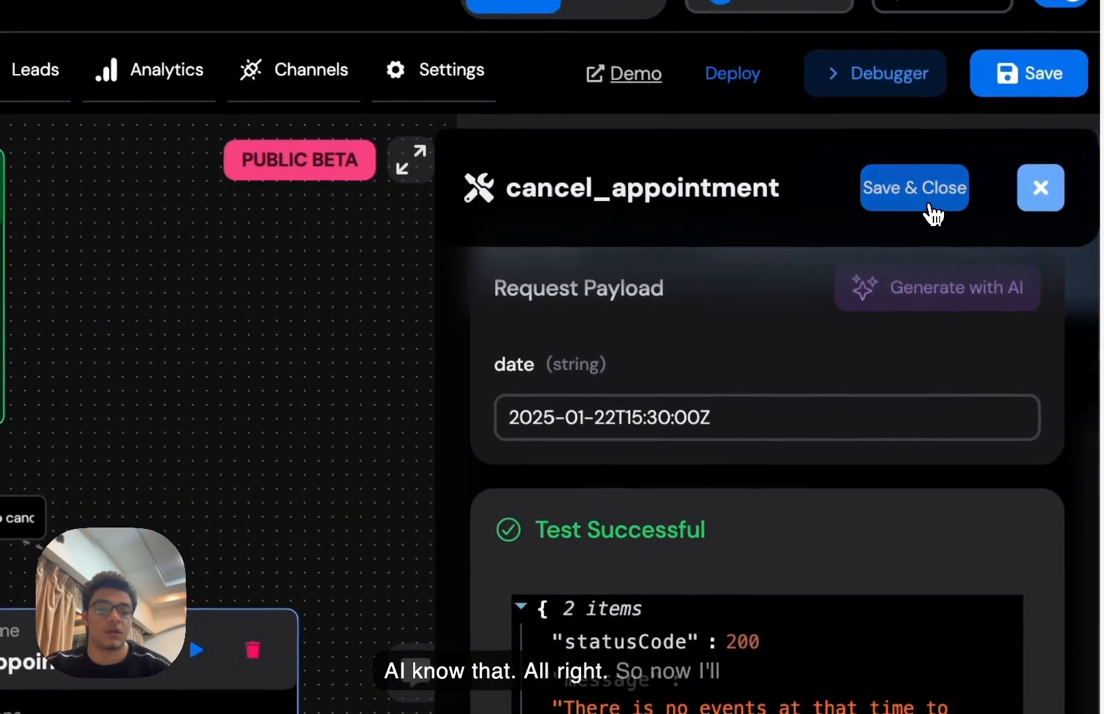
{"action": "left_click", "coordinate": [928, 202]}
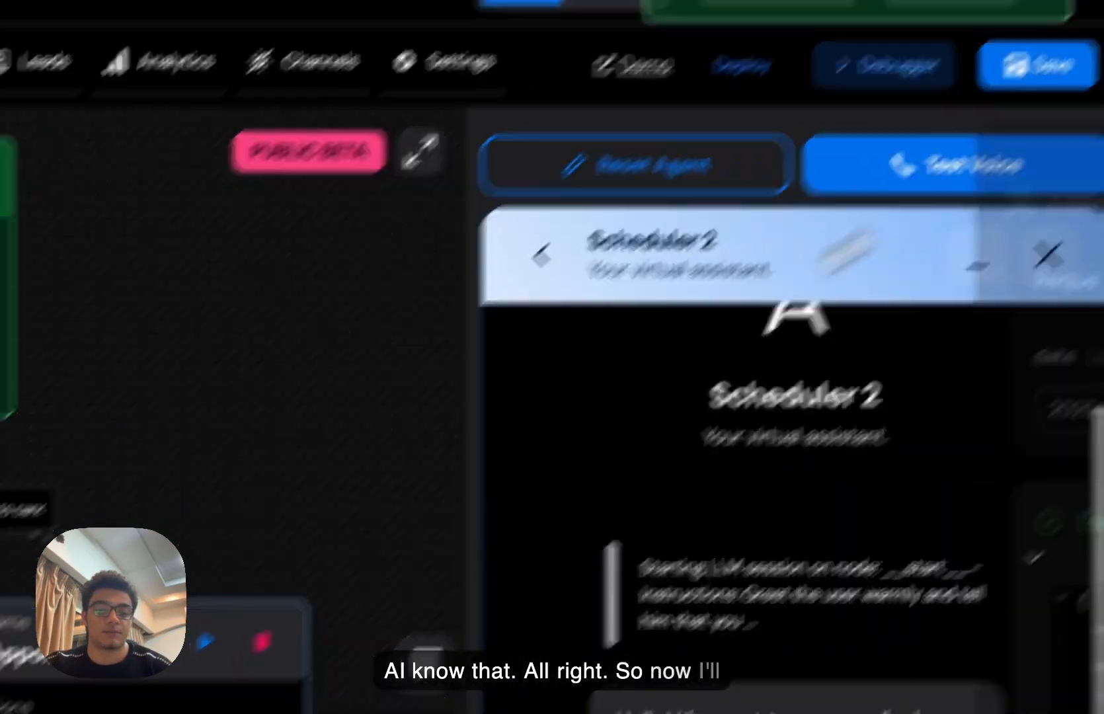
{"action": "left_click", "coordinate": [529, 420]}
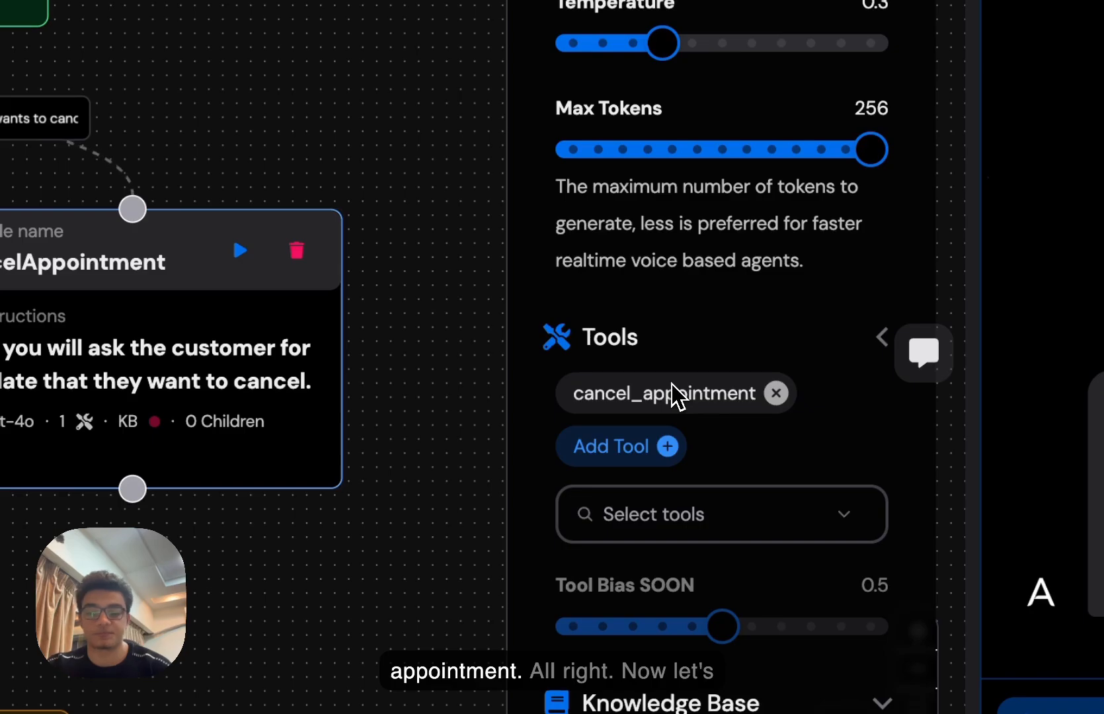
{"action": "scroll", "coordinate": [672, 384], "scroll_direction": "down", "scroll_amount": 1}
{"action": "left_click_drag", "start_coordinate": [265, 130], "coordinate": [481, 113]}
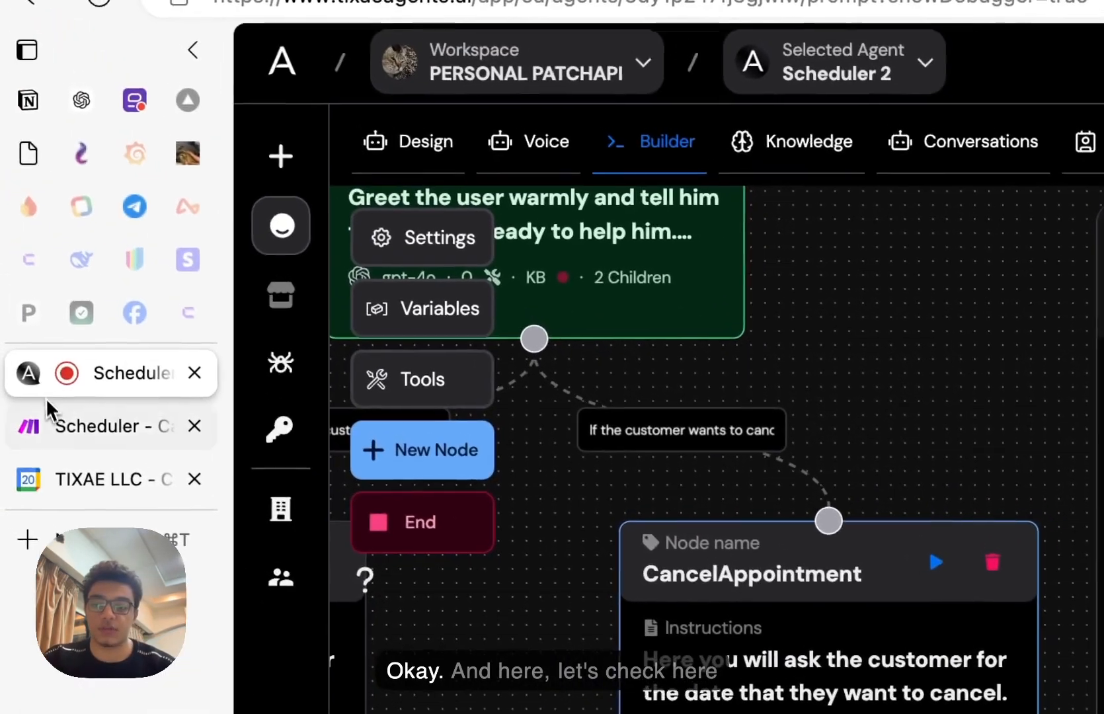
{"action": "left_click", "coordinate": [59, 433]}
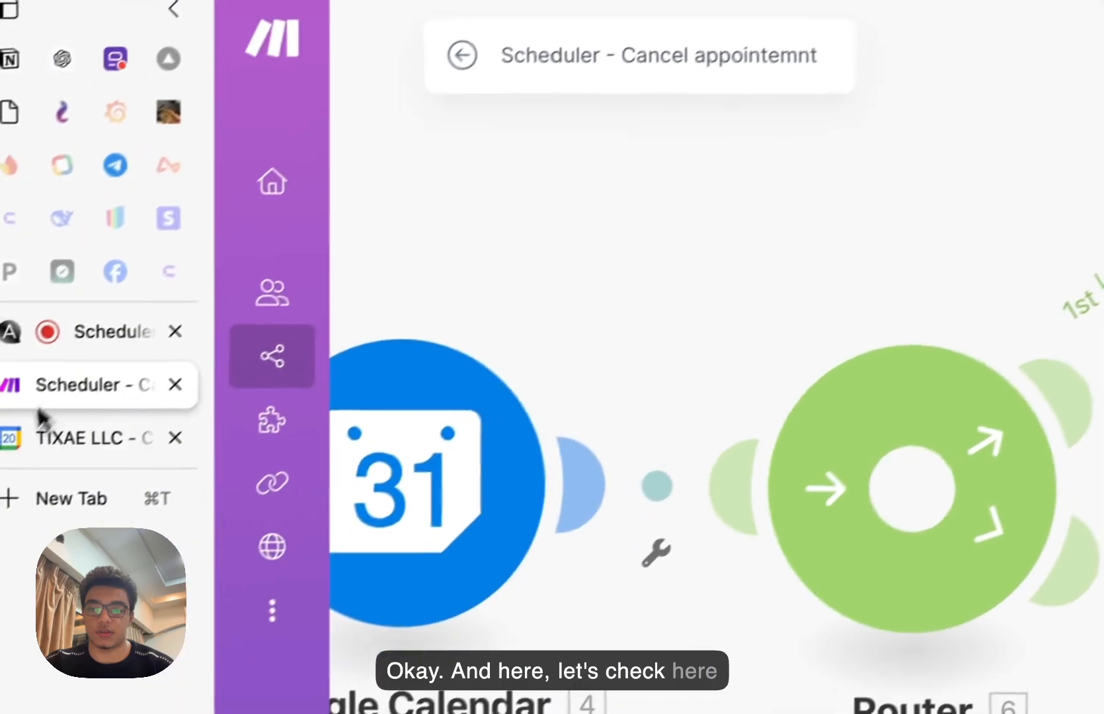
- Check Google Calendar's January 21, 2025 afternoon for the 1–2pm and 3–4pm bookings
{"action": "left_click", "coordinate": [97, 335]}
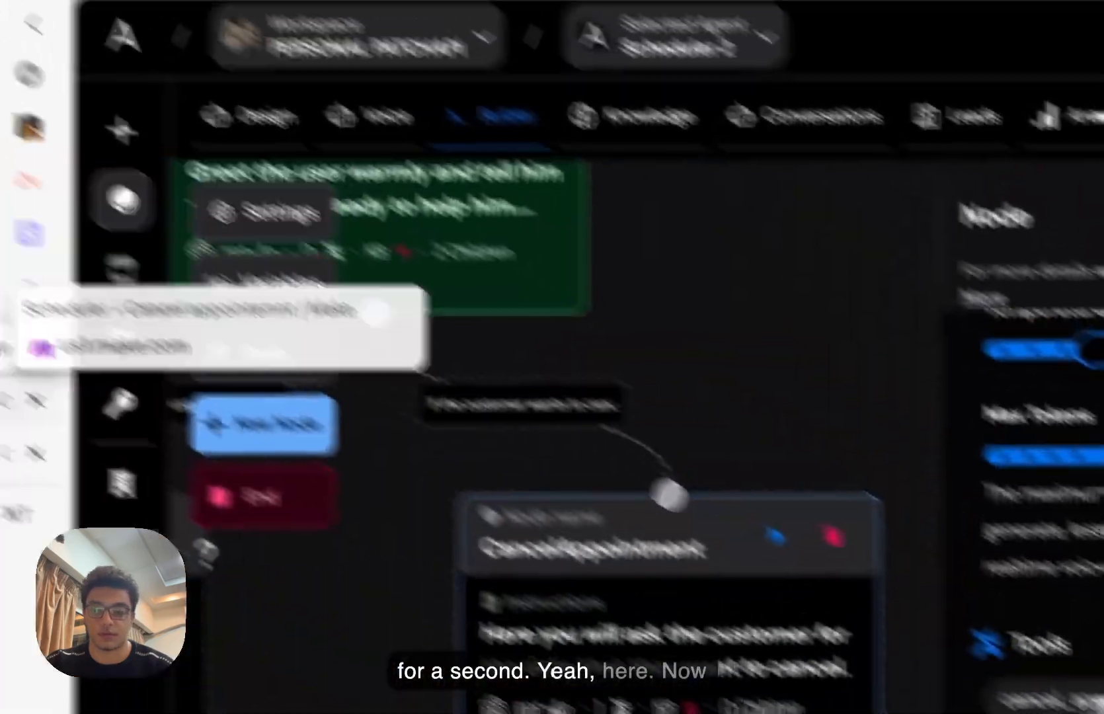
{"action": "left_click", "coordinate": [92, 544]}
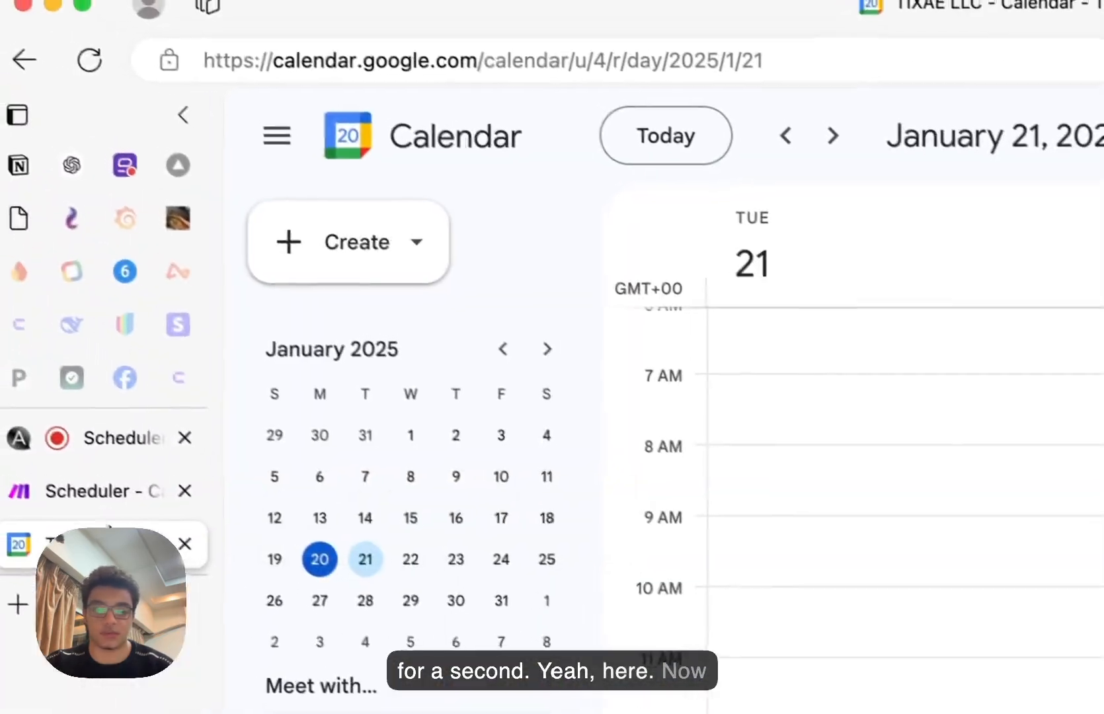
{"action": "scroll", "coordinate": [681, 397], "scroll_direction": "down", "scroll_amount": 2}
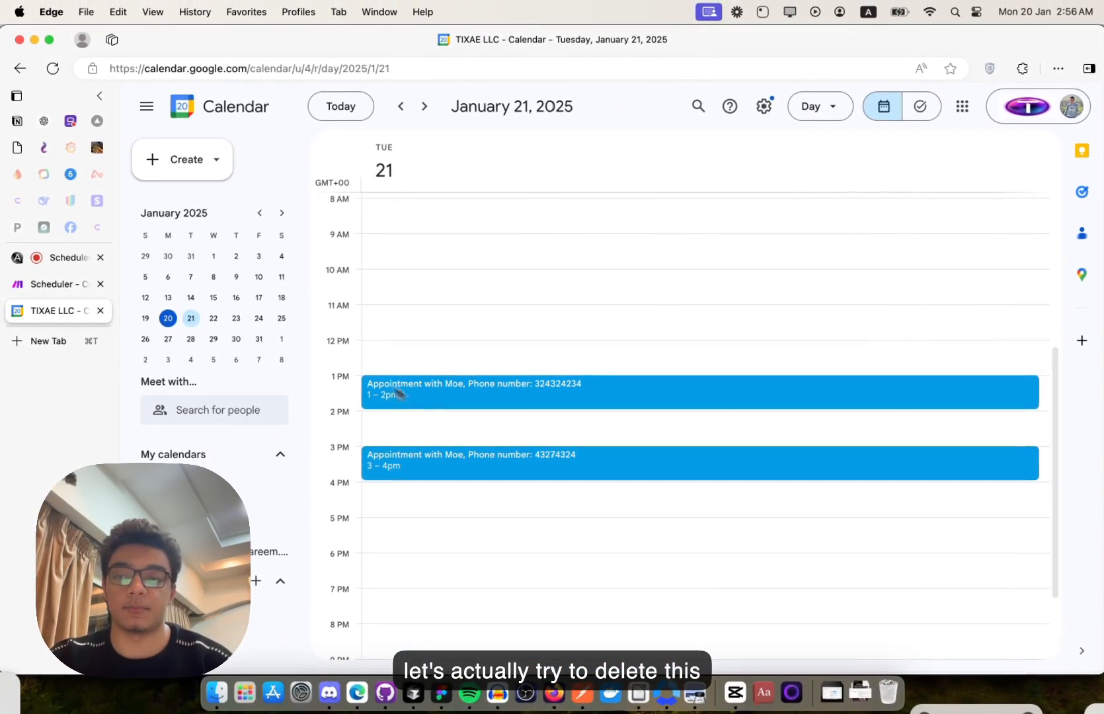
{"action": "left_click", "coordinate": [60, 284]}
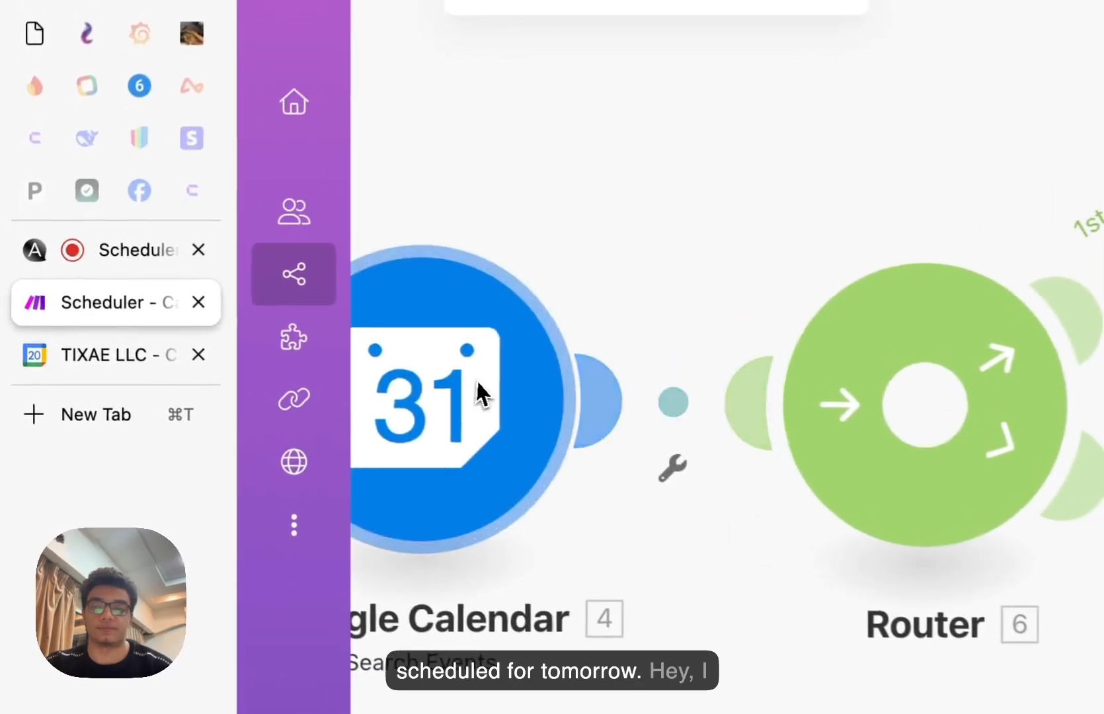
{"action": "left_click", "coordinate": [66, 257]}
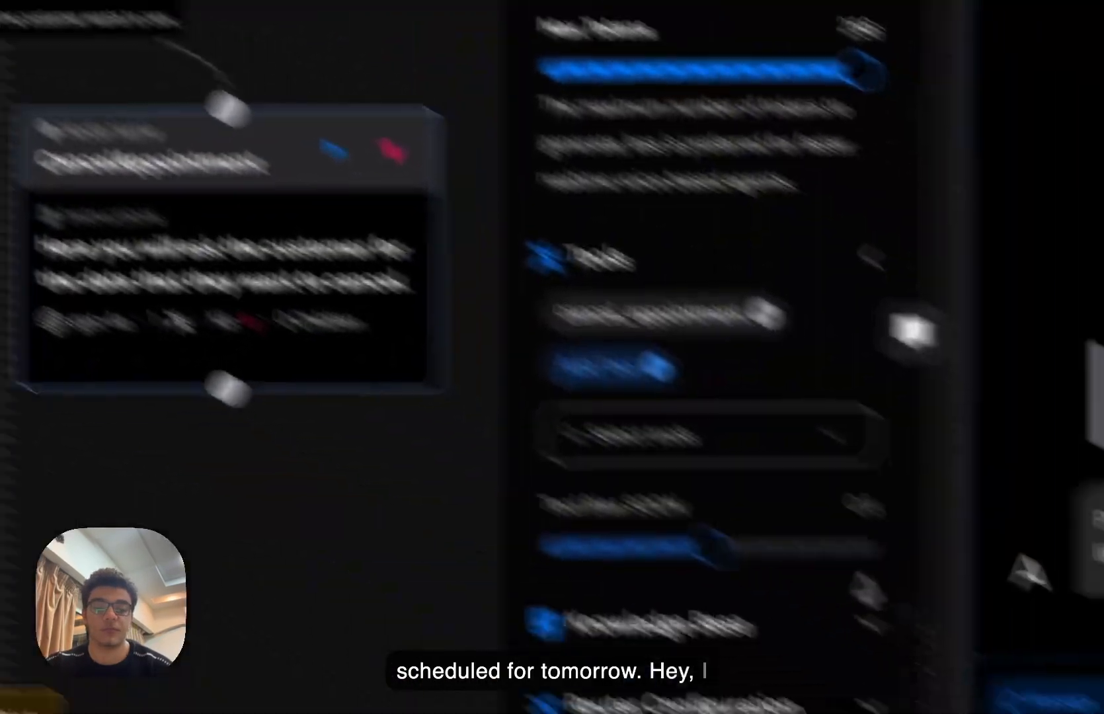
- Send a chat message asking the agent to delete tomorrow's 1pm appointment
{"action": "type", "text": "hey i want to "}
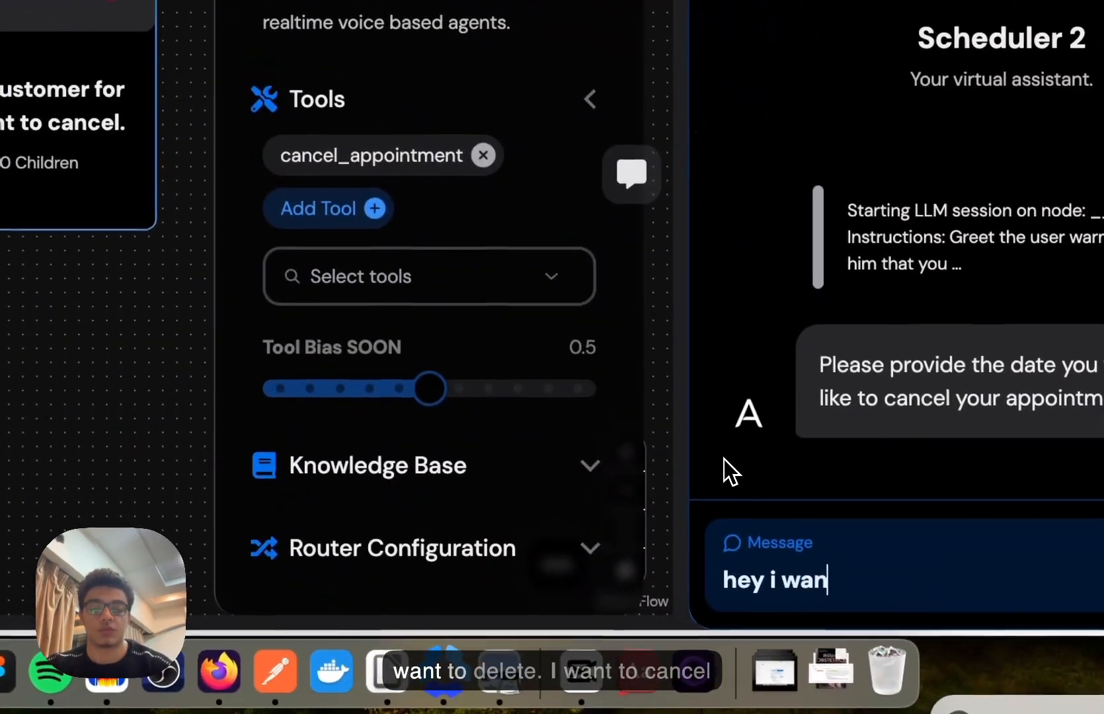
{"action": "type", "text": "delete"}
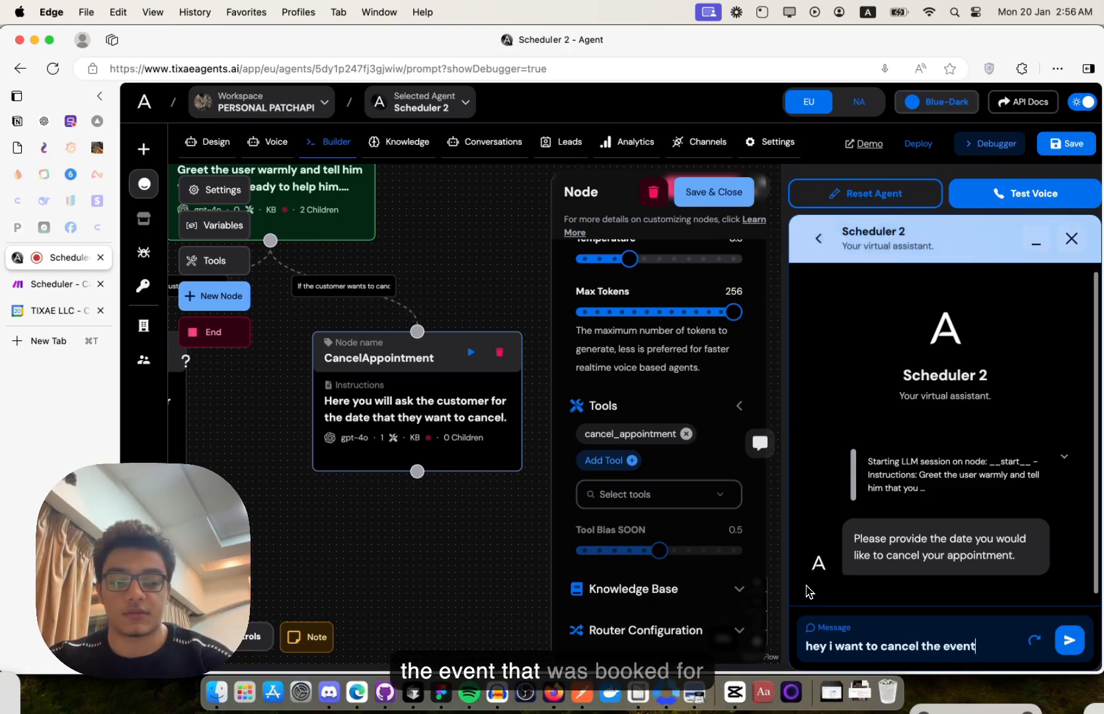
{"action": "type", "text": "was booked for tommorow at 1 p"}
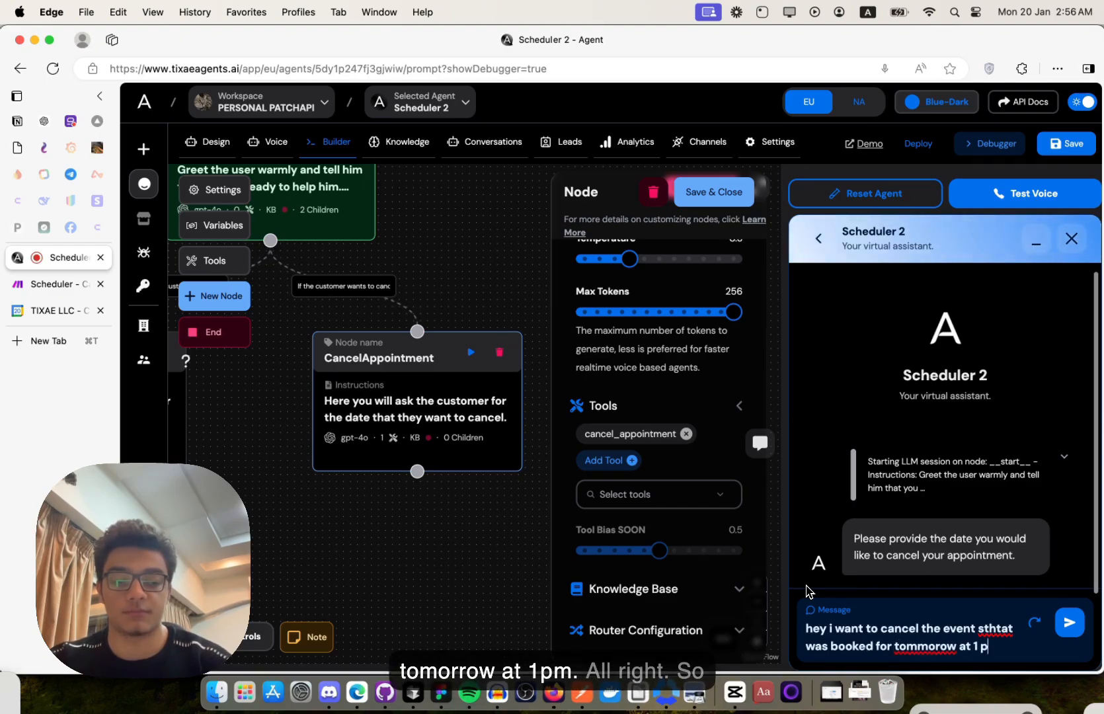
{"action": "type", "text": "m"}
{"action": "key", "text": "Return"}
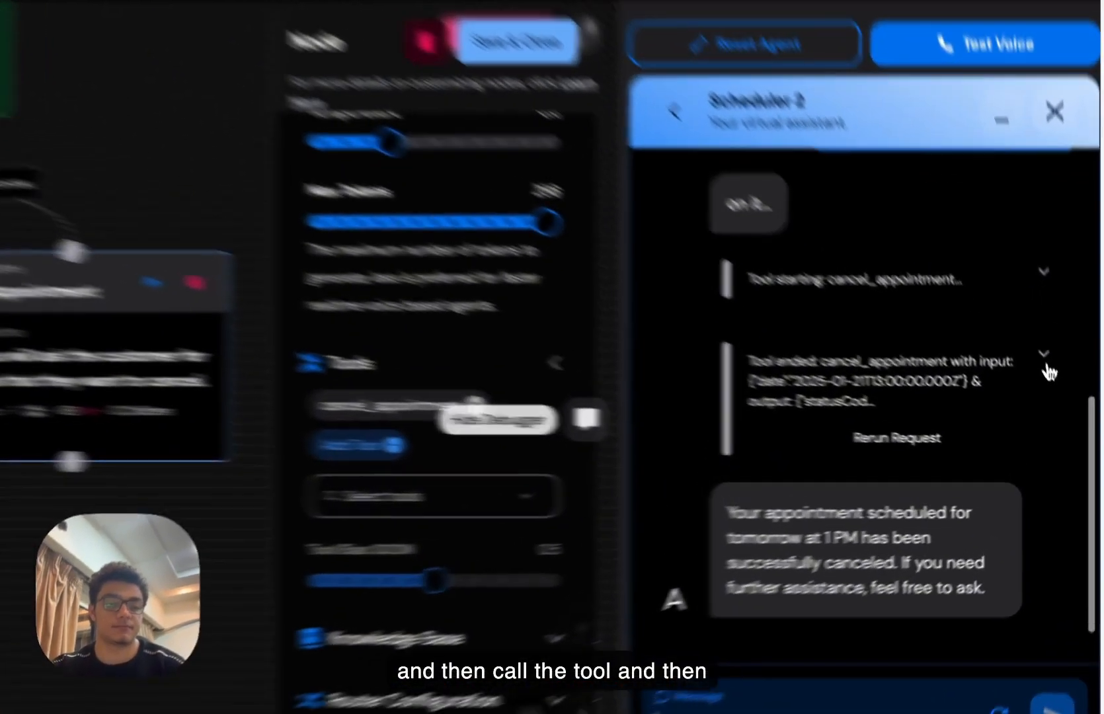
- Inspect the cancel_appointment output, then rerun it to get 'There is no events at that time to delete'
{"action": "left_click", "coordinate": [1063, 400]}
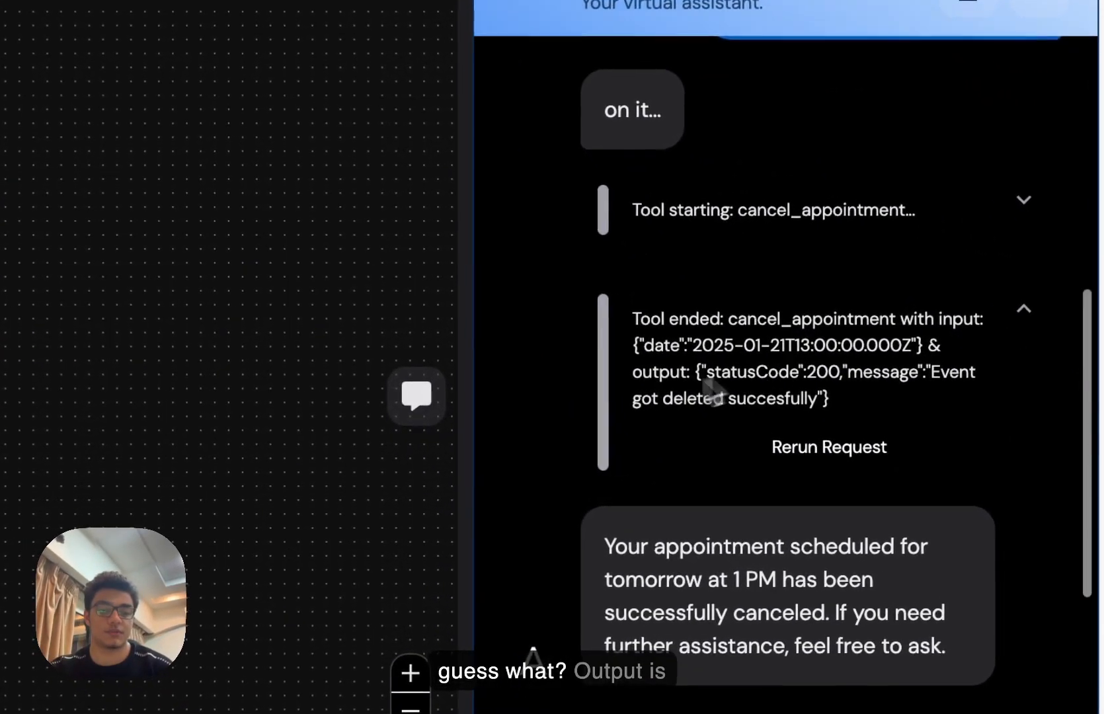
{"action": "left_click_drag", "start_coordinate": [634, 382], "coordinate": [846, 400]}
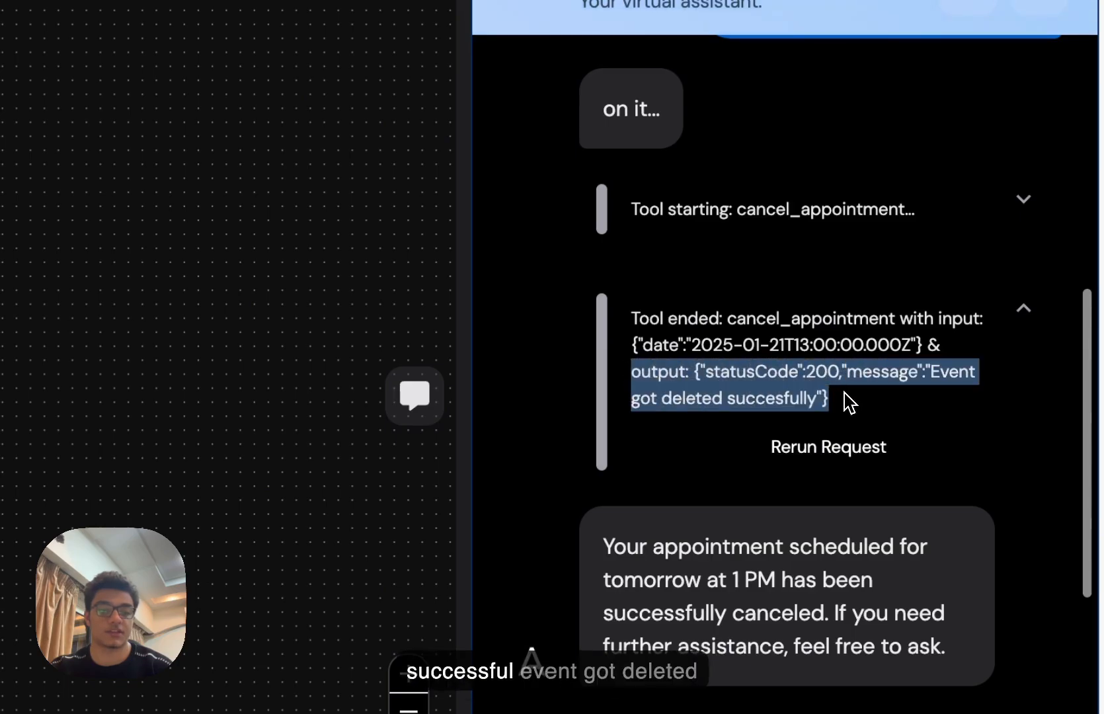
{"action": "left_click", "coordinate": [832, 397]}
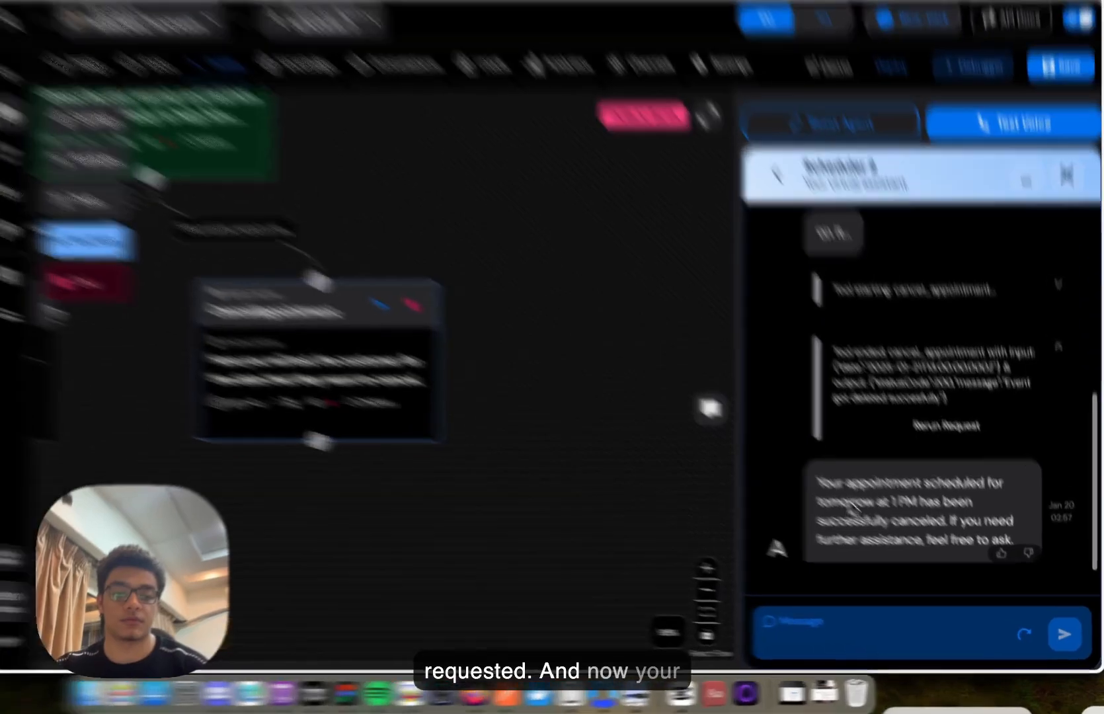
{"action": "left_click_drag", "start_coordinate": [892, 507], "coordinate": [907, 569]}
{"action": "left_click", "coordinate": [729, 471]}
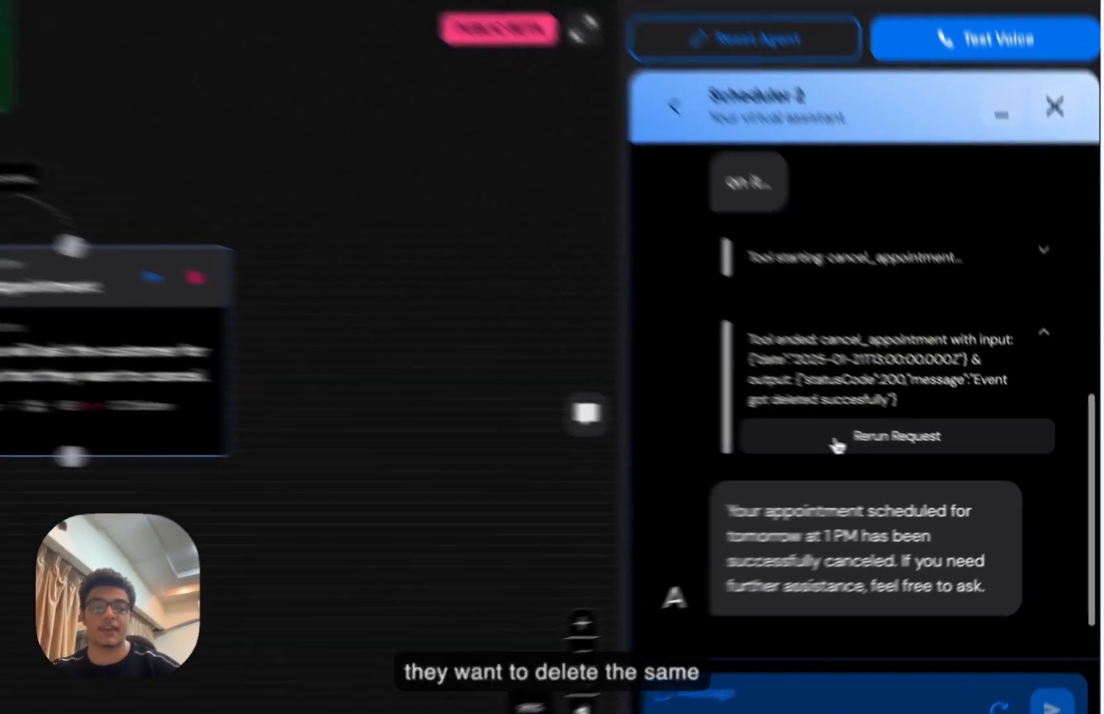
{"action": "left_click", "coordinate": [914, 462]}
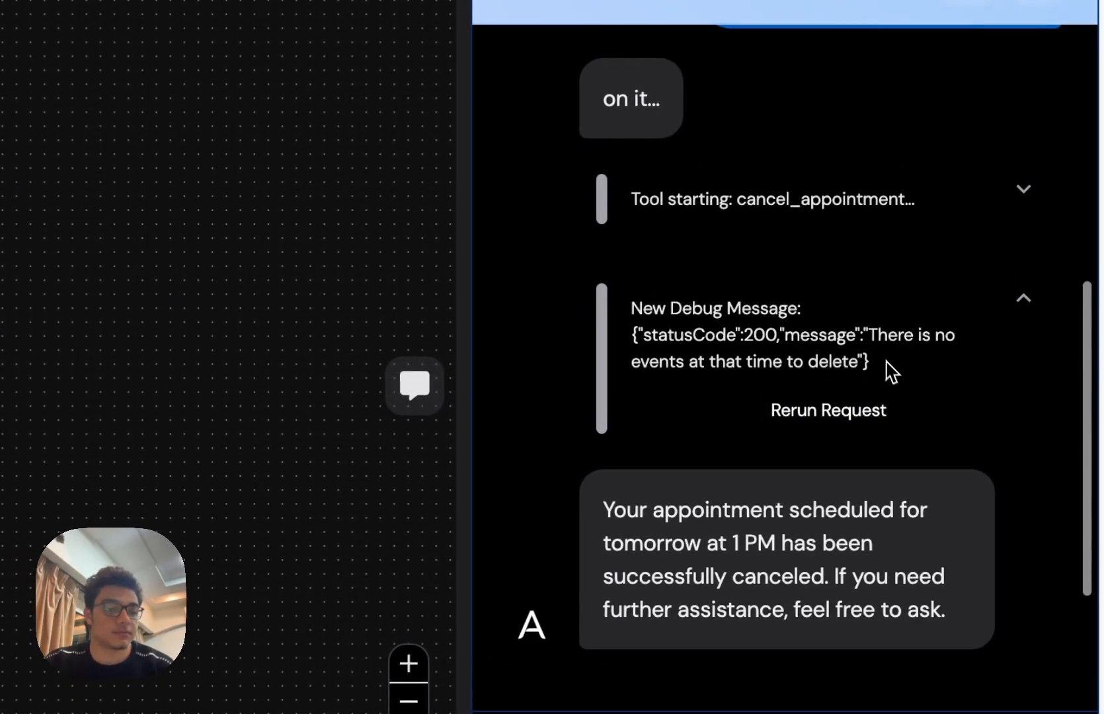
{"action": "left_click_drag", "start_coordinate": [887, 362], "coordinate": [805, 301]}
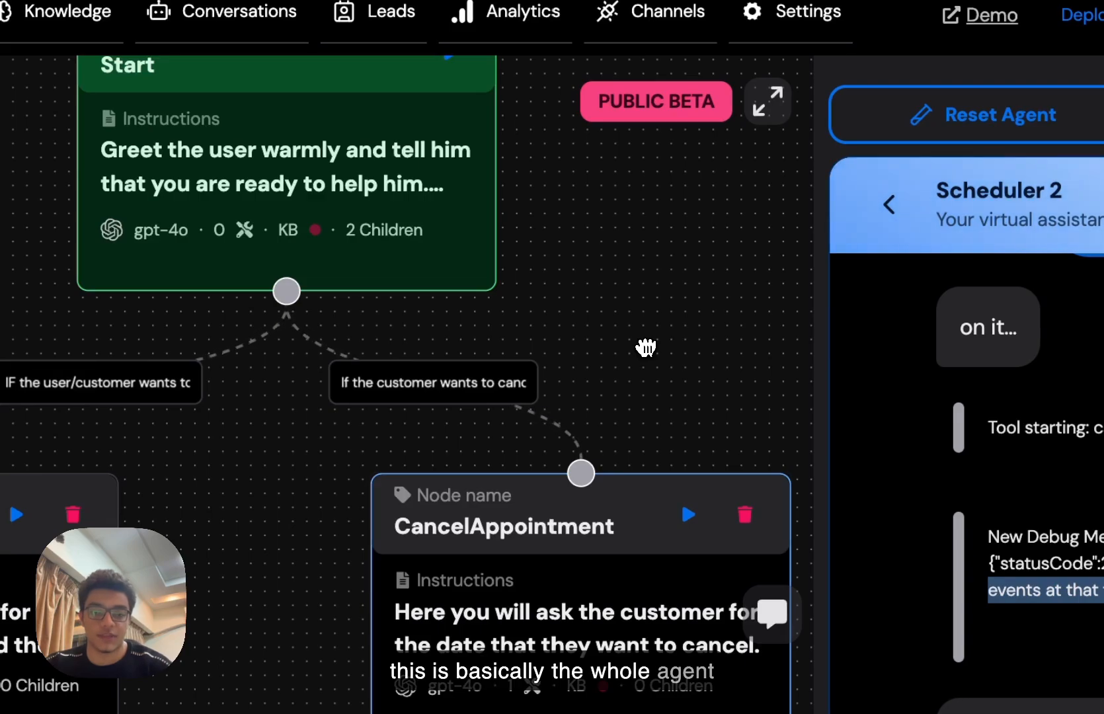
- Zoom out and pan to show the Start, ScheduleAppoinment and CancelAppointment nodes together
{"action": "scroll", "coordinate": [646, 347], "scroll_direction": "down", "scroll_amount": 5}
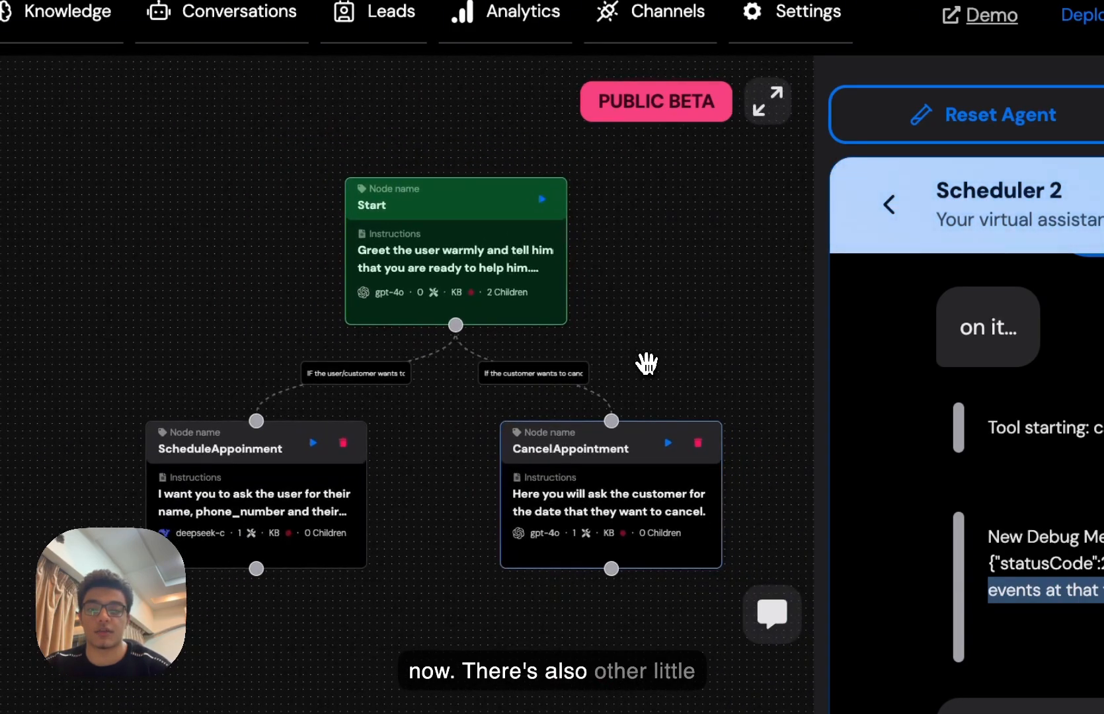
{"action": "left_click_drag", "start_coordinate": [645, 363], "coordinate": [453, 366]}
{"action": "scroll", "coordinate": [454, 365], "scroll_direction": "up", "scroll_amount": 3}
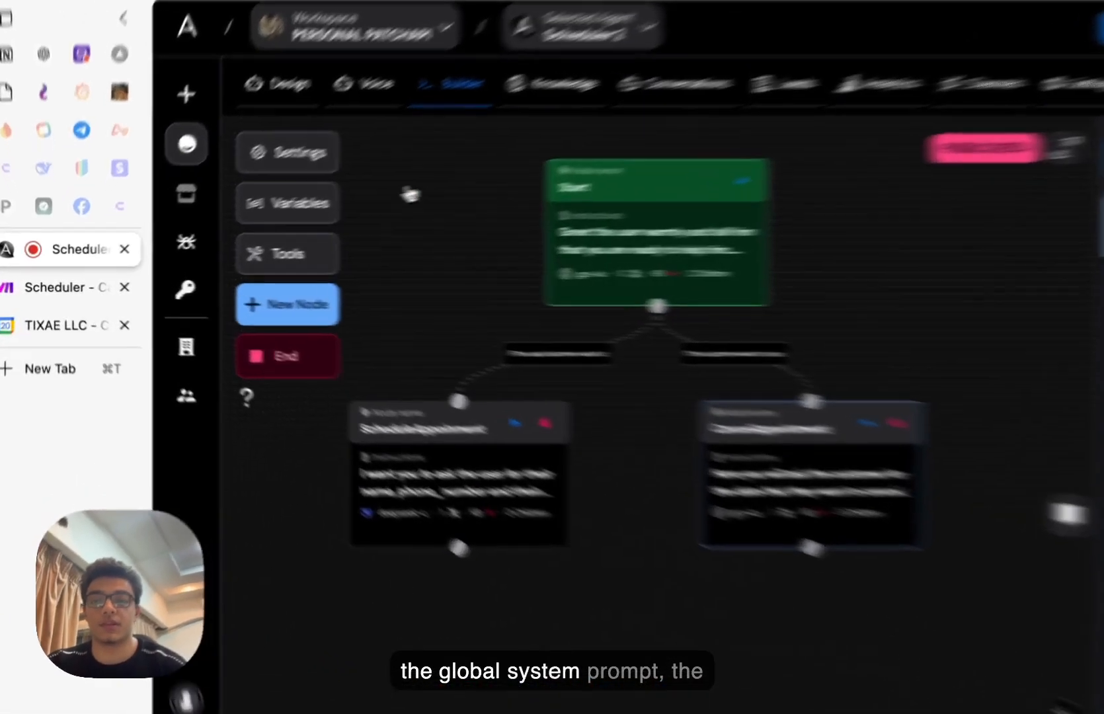
- Check the 'Speak in French.' global prompt, restart the test chat, then reopen the prompt for editing
{"action": "left_click", "coordinate": [213, 190]}
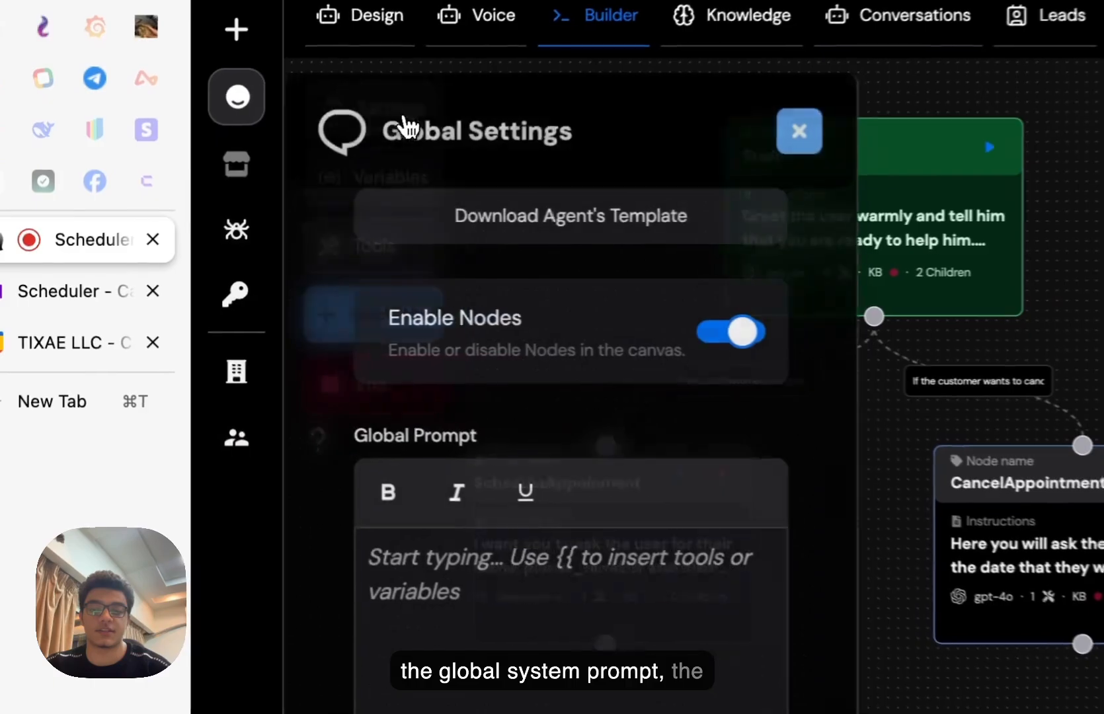
{"action": "left_click", "coordinate": [542, 690]}
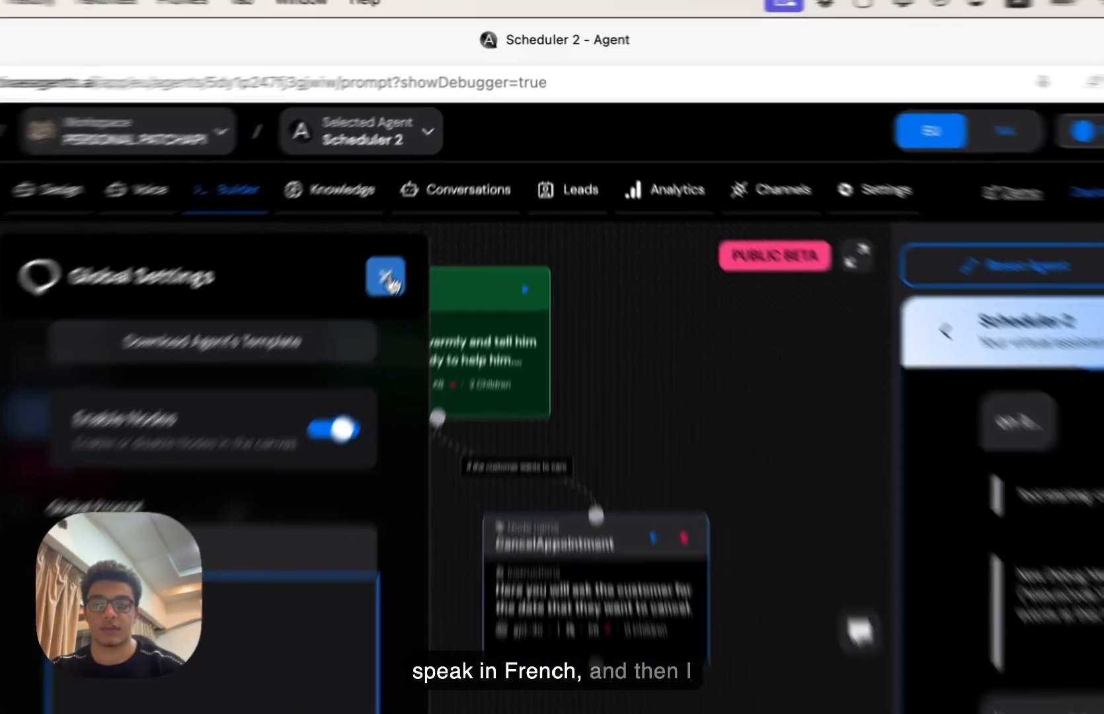
{"action": "left_click", "coordinate": [436, 200]}
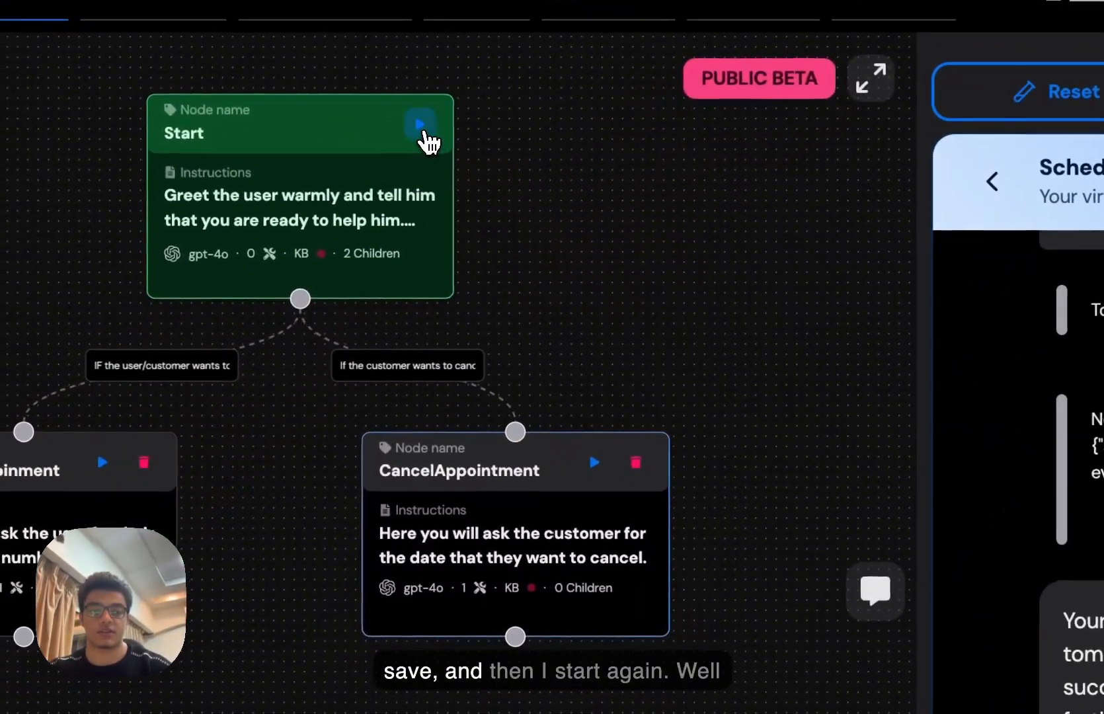
{"action": "left_click", "coordinate": [346, 179]}
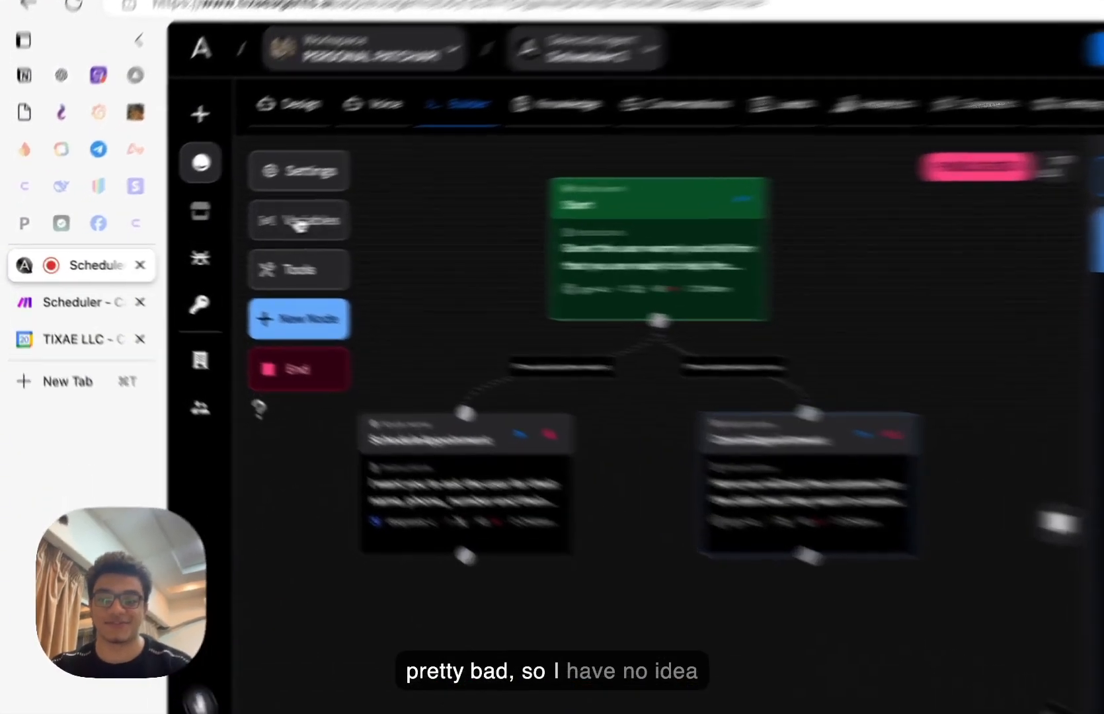
{"action": "left_click", "coordinate": [215, 191]}
{"action": "left_click", "coordinate": [322, 401]}
- Replace the global prompt with 'Be more human don't talk too much, be concise.'
{"action": "key", "text": "super+a"}
{"action": "key", "text": "BackSpace"}
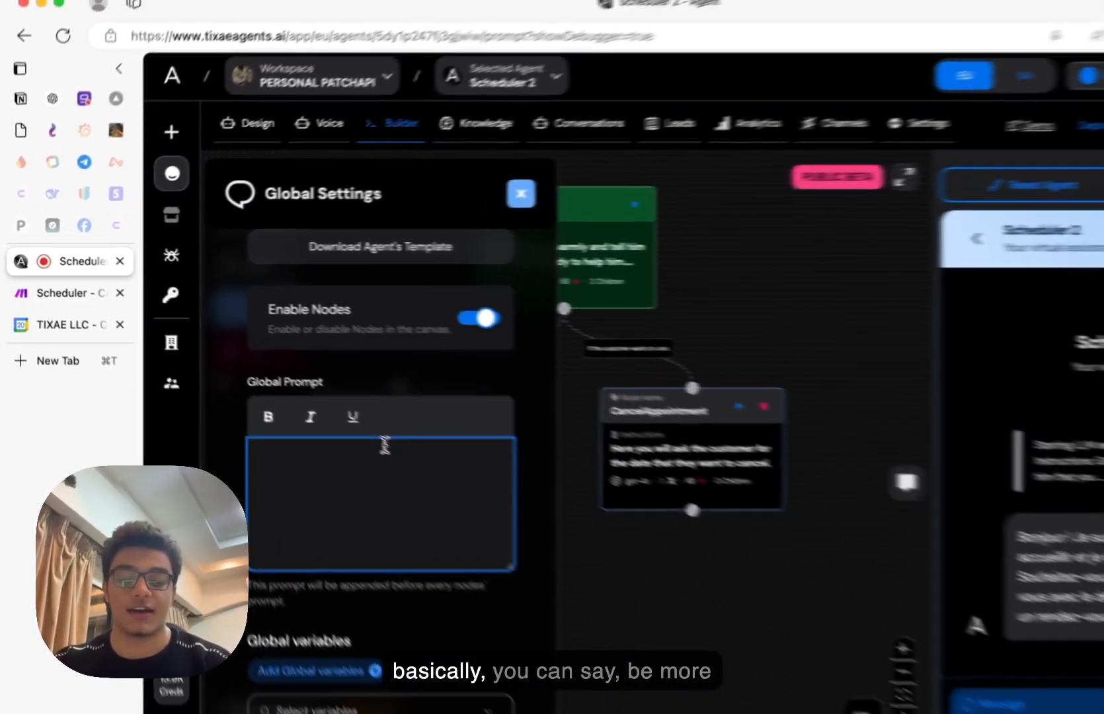
{"action": "type", "text": "Be more human don't b"}
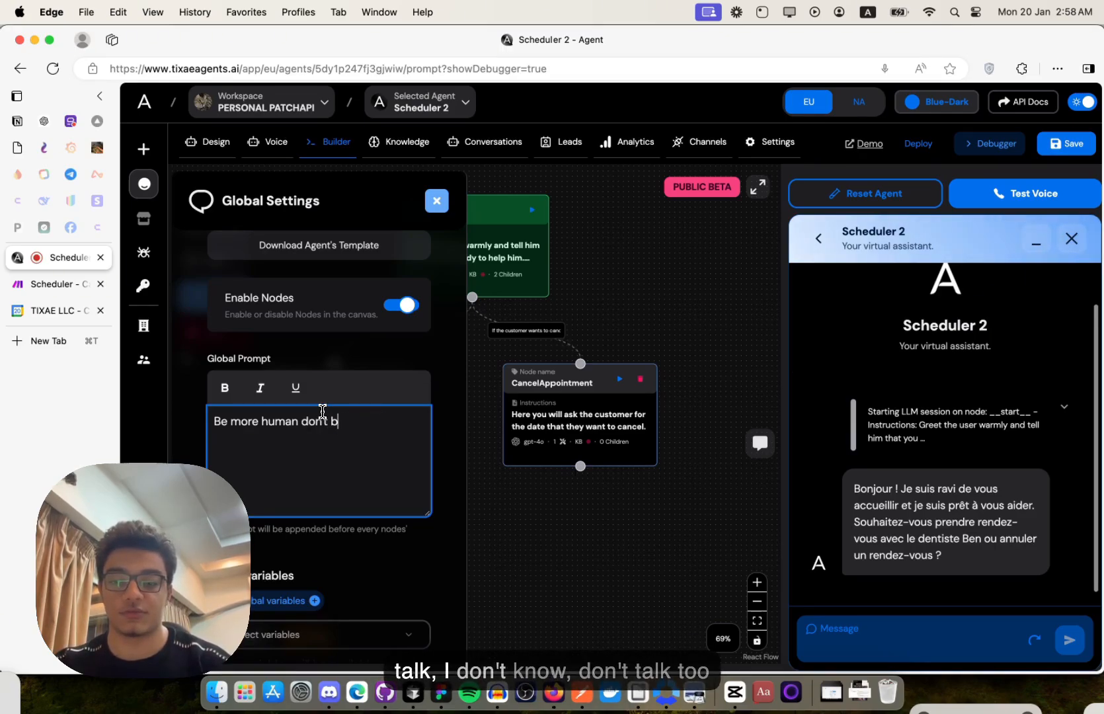
{"action": "type", "text": "lk too much."}
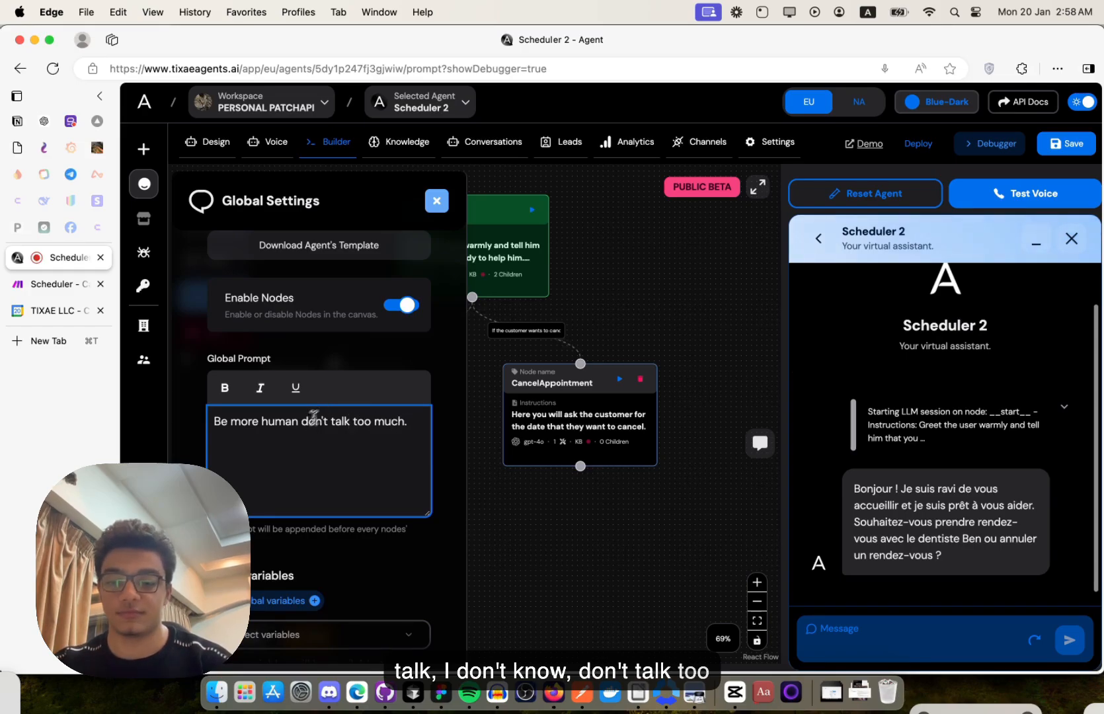
{"action": "scroll", "coordinate": [279, 447], "scroll_direction": "down", "scroll_amount": 3}
{"action": "key", "text": "BackSpace"}
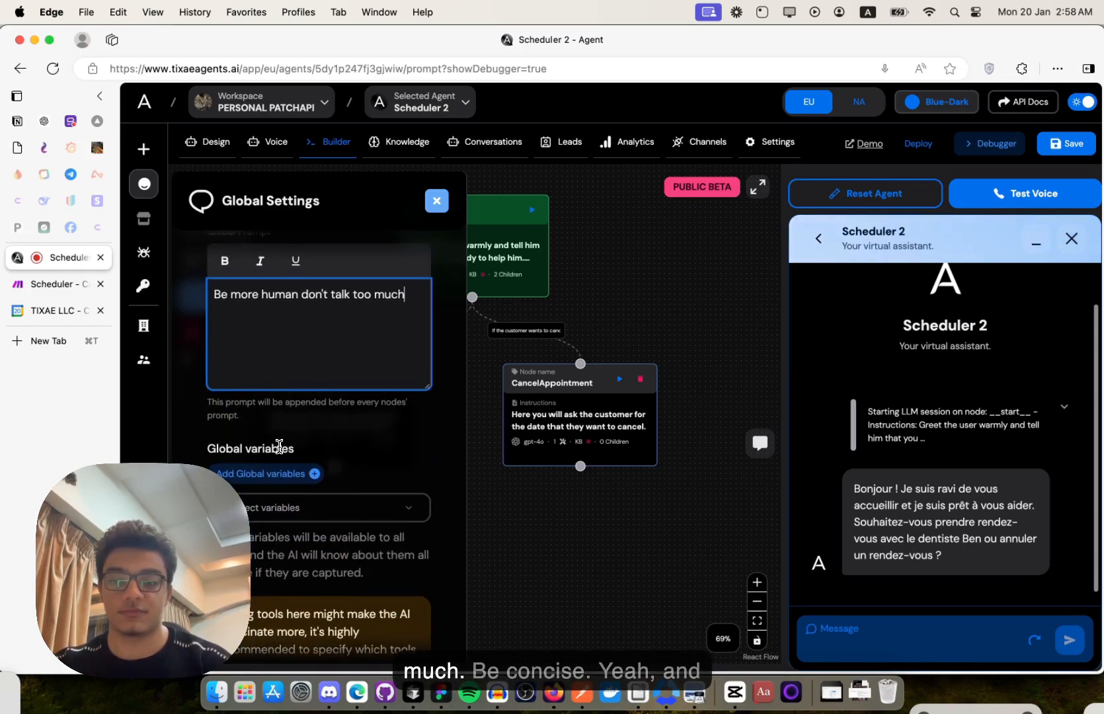
{"action": "type", "text": ", c"}
{"action": "key", "text": "BackSpace"}
{"action": "type", "text": "be cons"}
{"action": "key", "text": "BackSpace"}
{"action": "type", "text": "cise."}
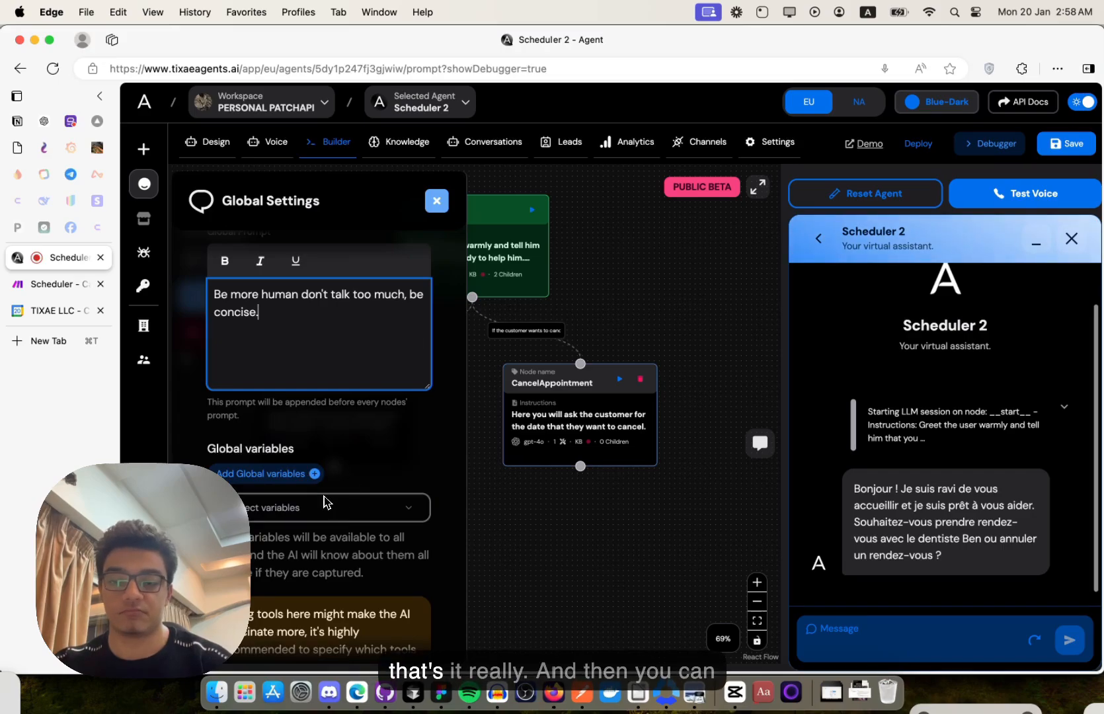
- Review the Global Settings panel and close it
{"action": "scroll", "coordinate": [324, 500], "scroll_direction": "down", "scroll_amount": 8}
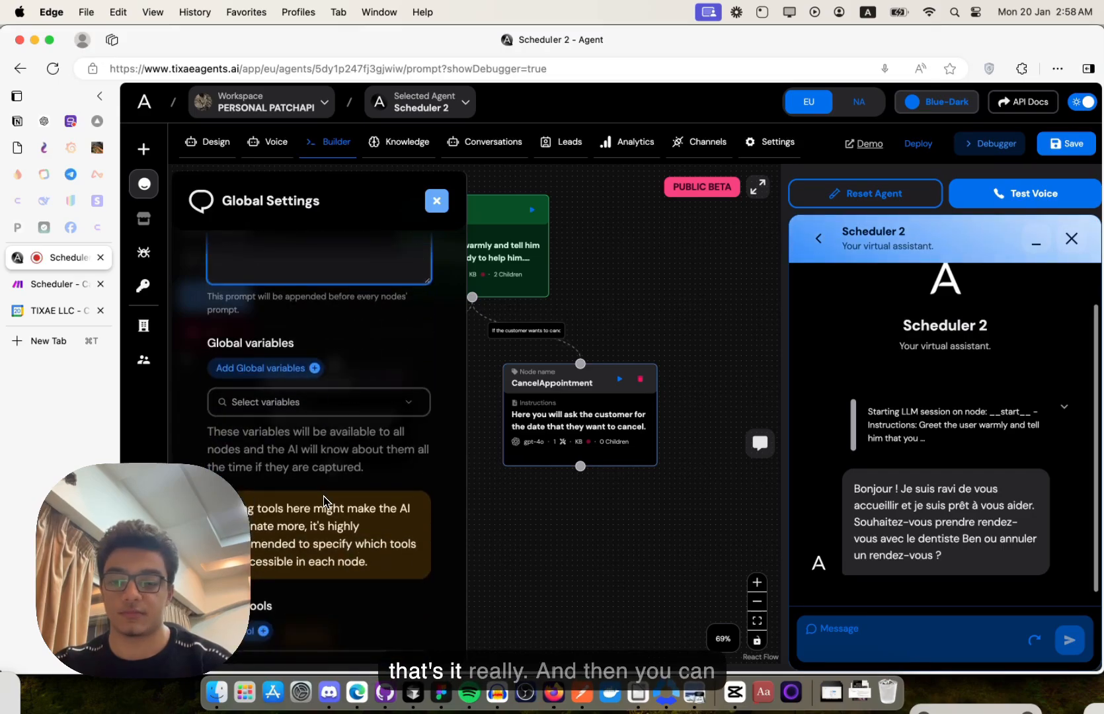
{"action": "scroll", "coordinate": [323, 499], "scroll_direction": "up", "scroll_amount": 8}
{"action": "scroll", "coordinate": [324, 500], "scroll_direction": "down", "scroll_amount": 8}
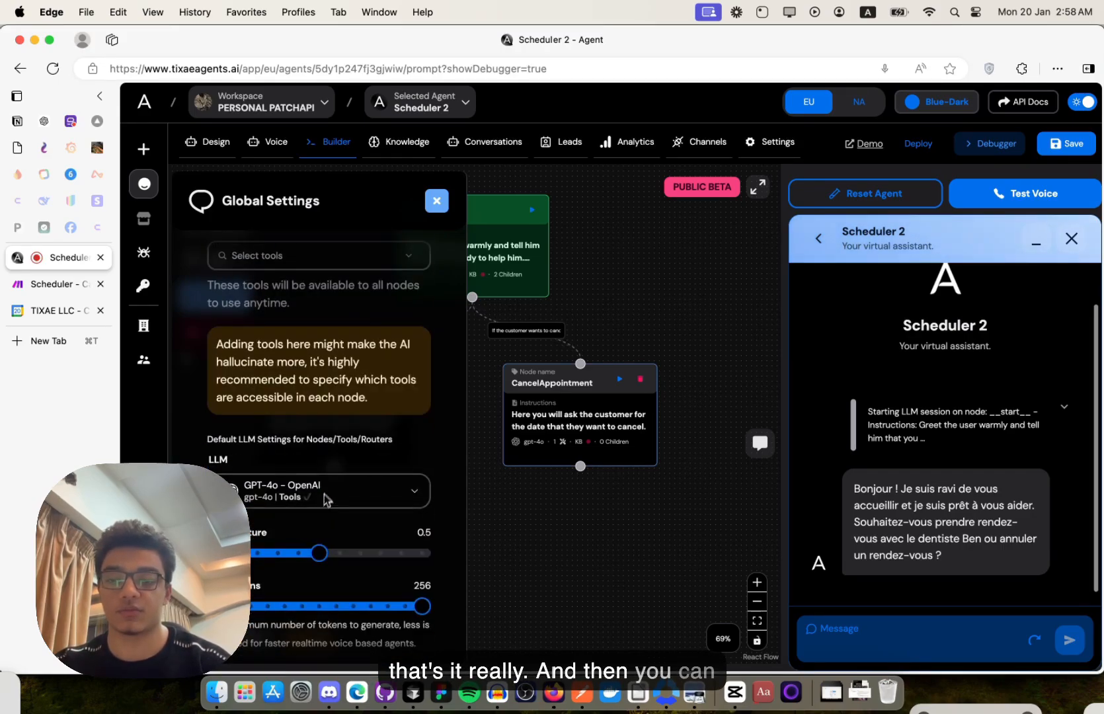
{"action": "scroll", "coordinate": [368, 378], "scroll_direction": "up", "scroll_amount": 3}
{"action": "scroll", "coordinate": [369, 378], "scroll_direction": "down", "scroll_amount": 3}
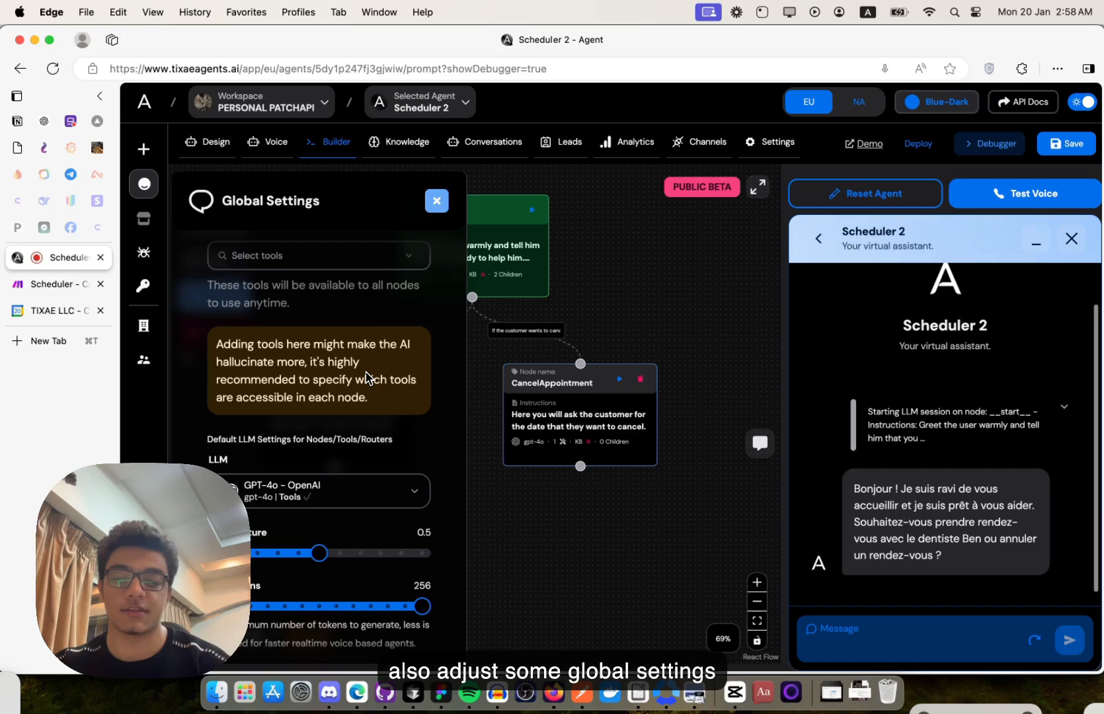
{"action": "scroll", "coordinate": [308, 504], "scroll_direction": "up", "scroll_amount": 3}
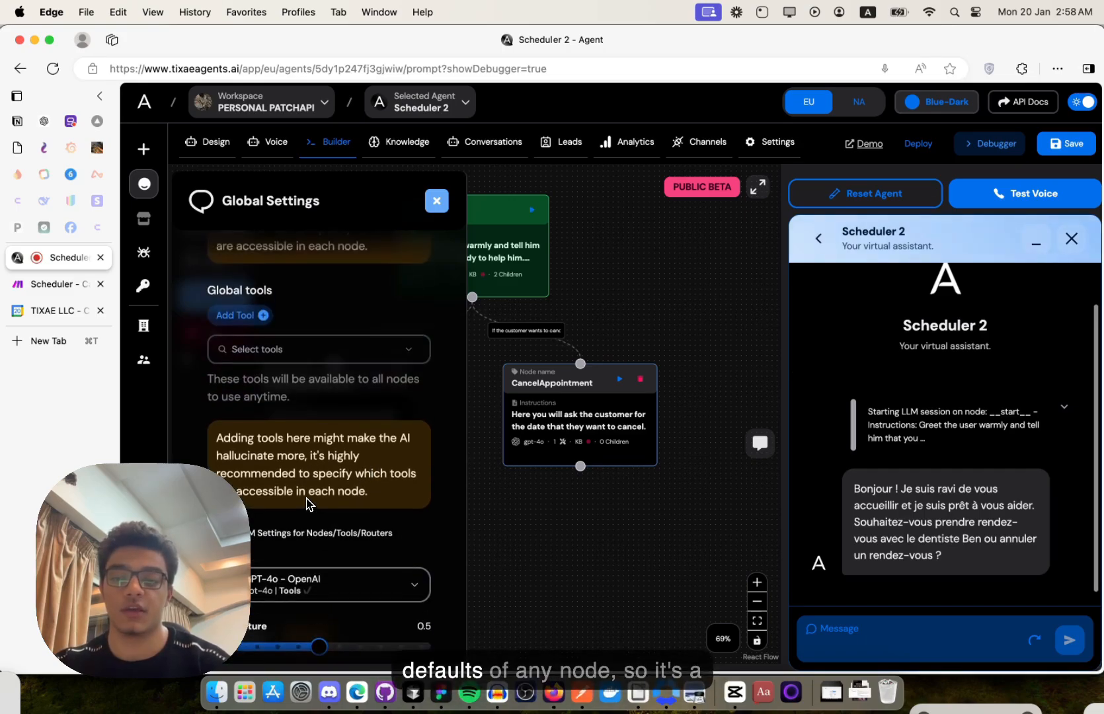
{"action": "scroll", "coordinate": [308, 504], "scroll_direction": "up", "scroll_amount": 4}
{"action": "scroll", "coordinate": [307, 504], "scroll_direction": "up", "scroll_amount": 10}
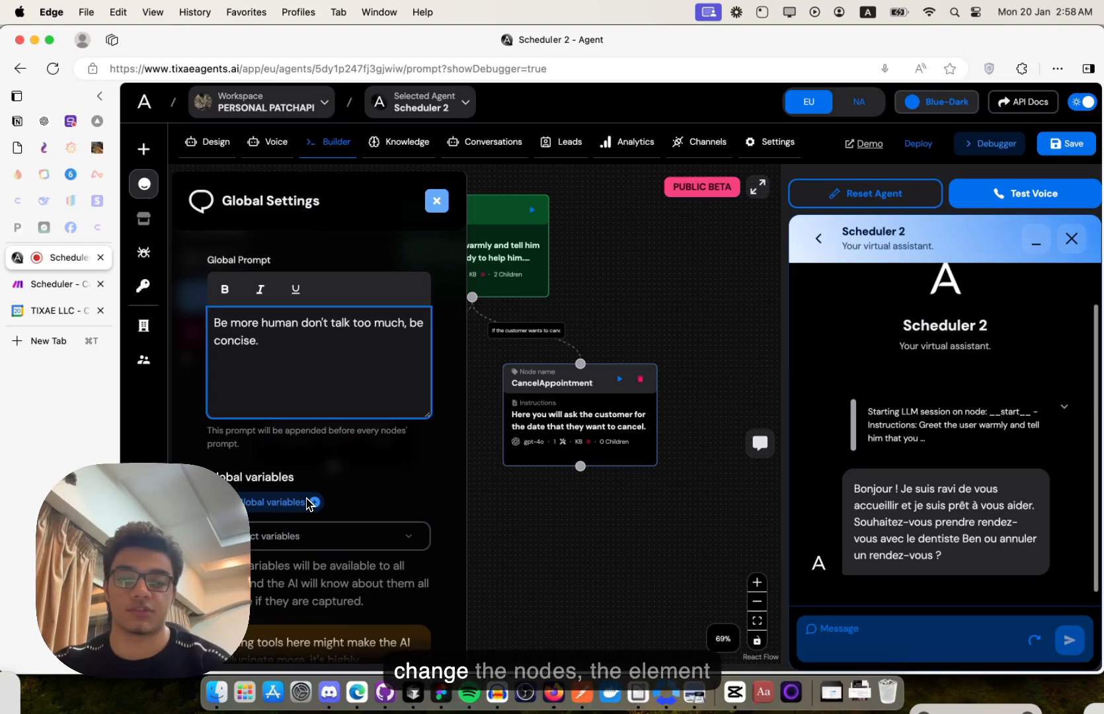
{"action": "scroll", "coordinate": [308, 504], "scroll_direction": "up", "scroll_amount": 2}
{"action": "scroll", "coordinate": [307, 505], "scroll_direction": "down", "scroll_amount": 8}
{"action": "scroll", "coordinate": [356, 411], "scroll_direction": "up", "scroll_amount": 1}
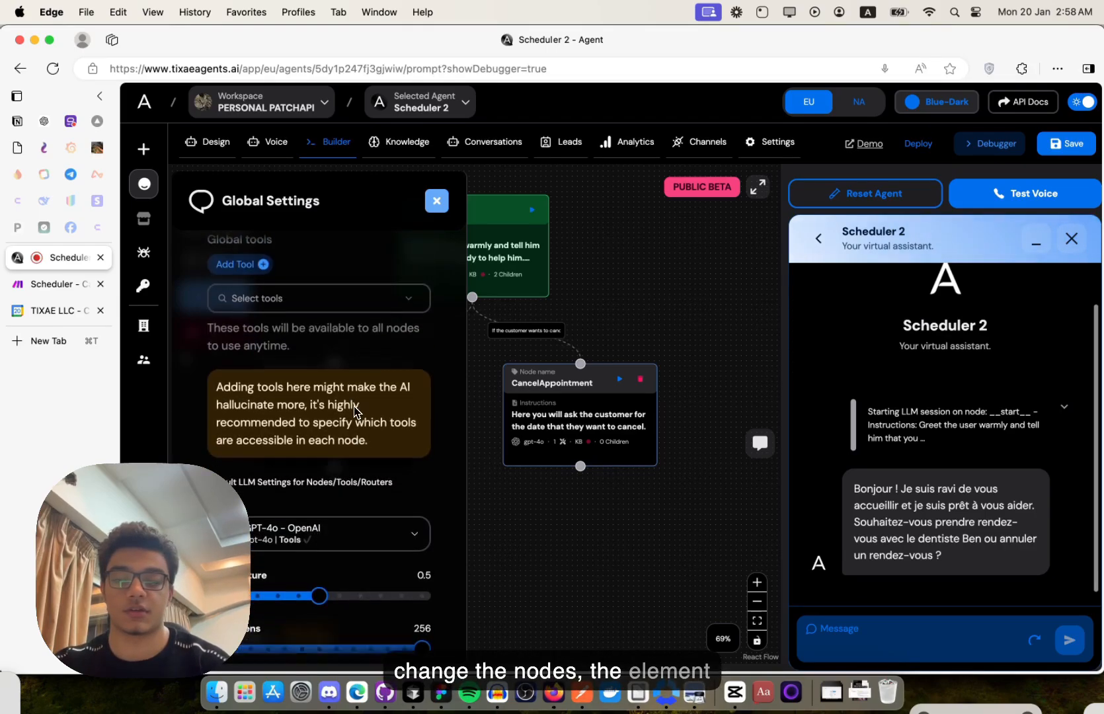
{"action": "scroll", "coordinate": [357, 411], "scroll_direction": "up", "scroll_amount": 6}
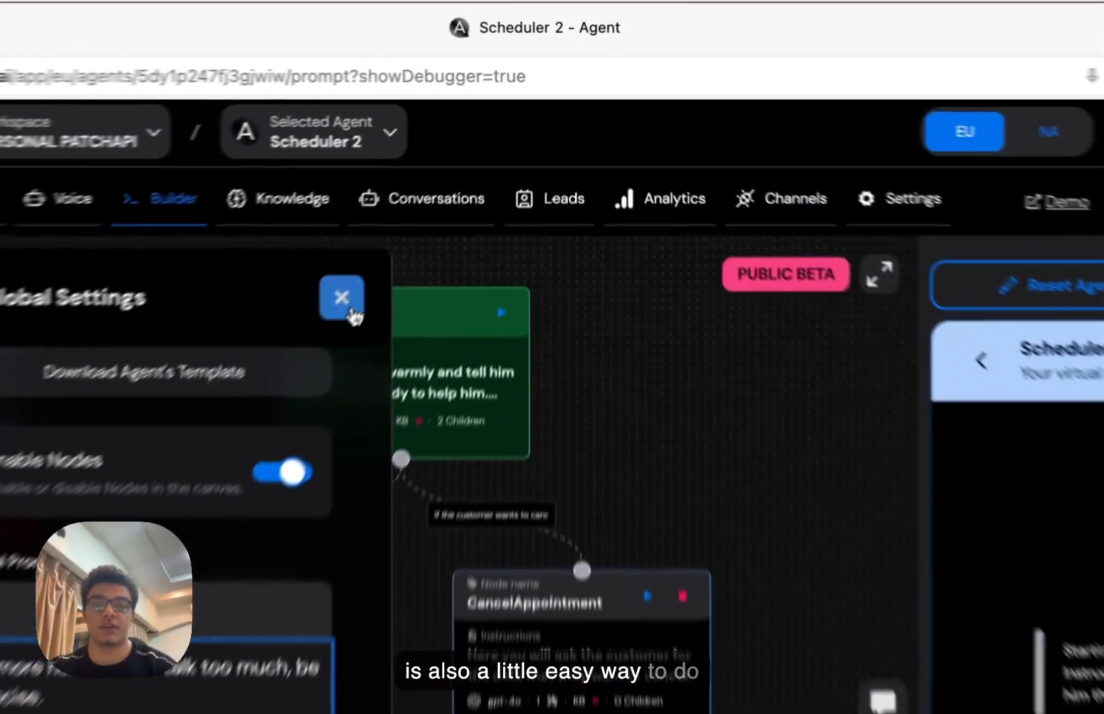
{"action": "left_click", "coordinate": [438, 201]}
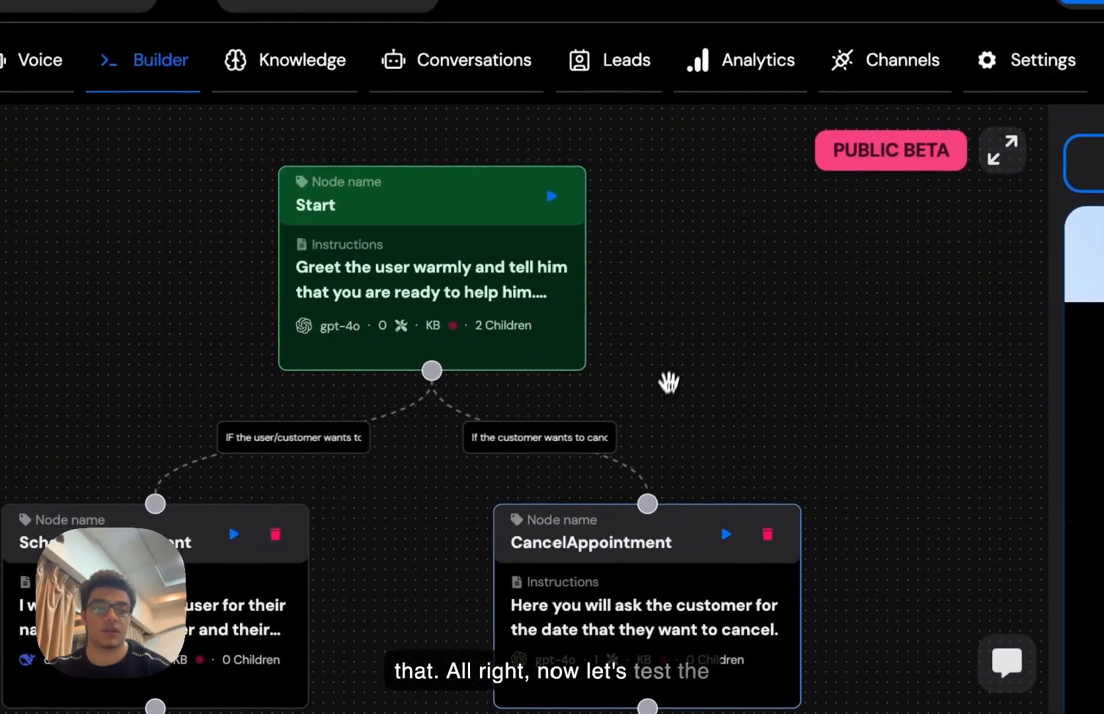
- Start a fresh test chat and request an appointment the day after tomorrow at 8pm
{"action": "left_click_drag", "start_coordinate": [556, 412], "coordinate": [549, 469]}
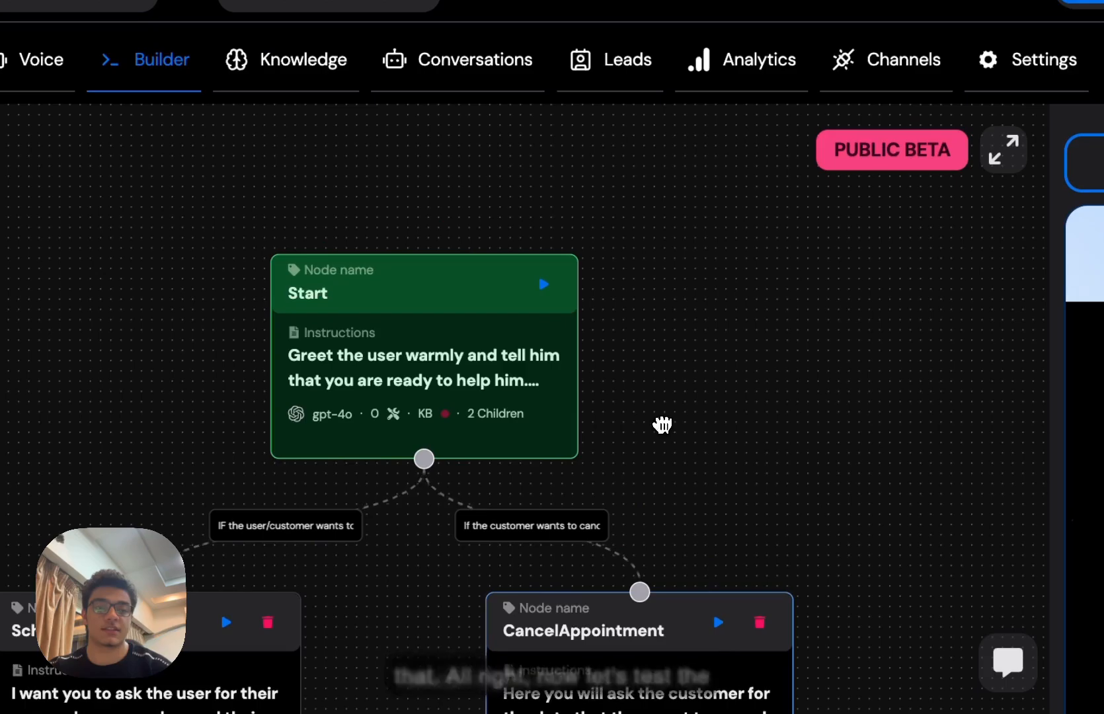
{"action": "left_click", "coordinate": [544, 288]}
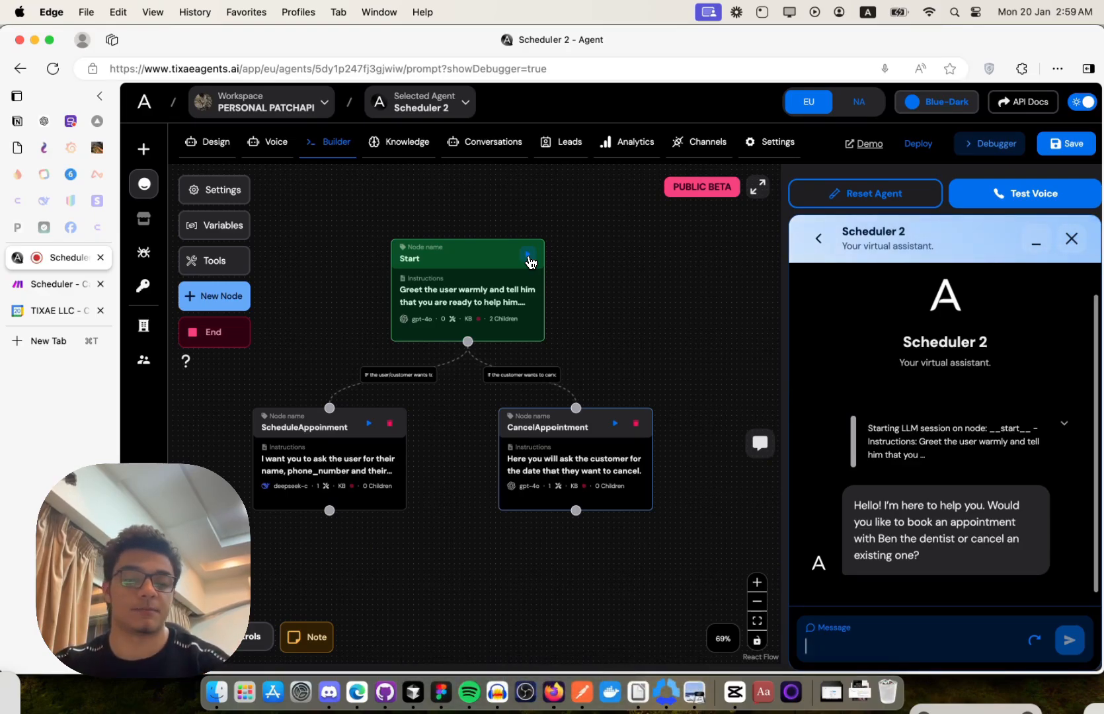
{"action": "type", "text": "i w"}
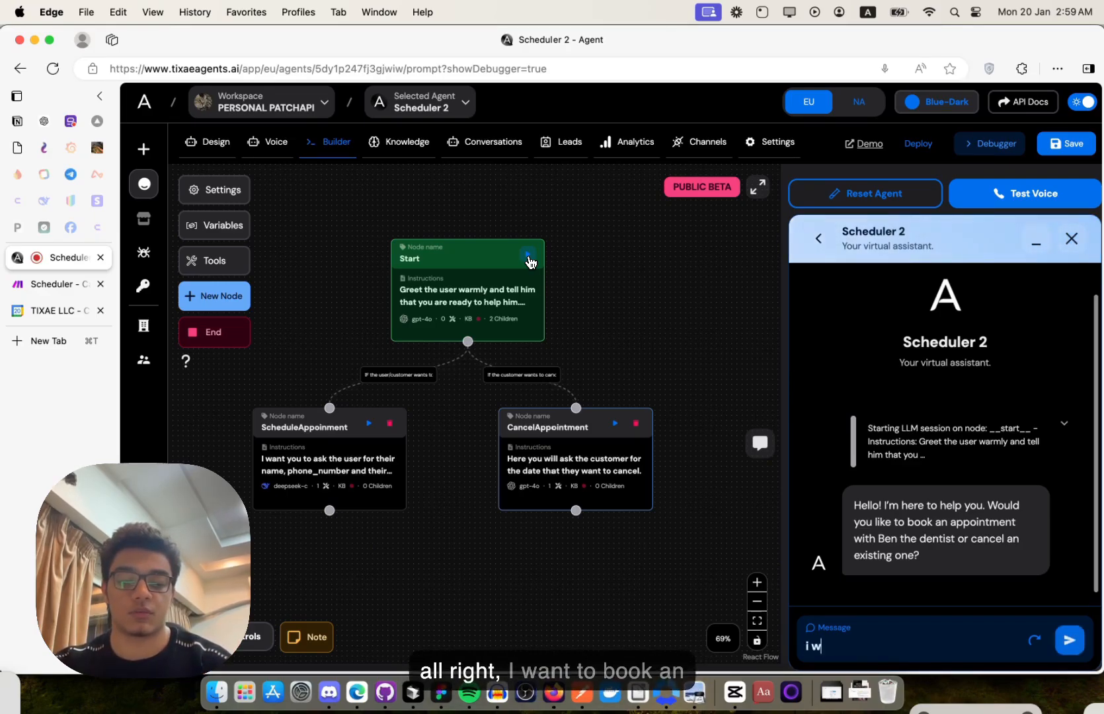
{"action": "type", "text": "ant to book an appo"}
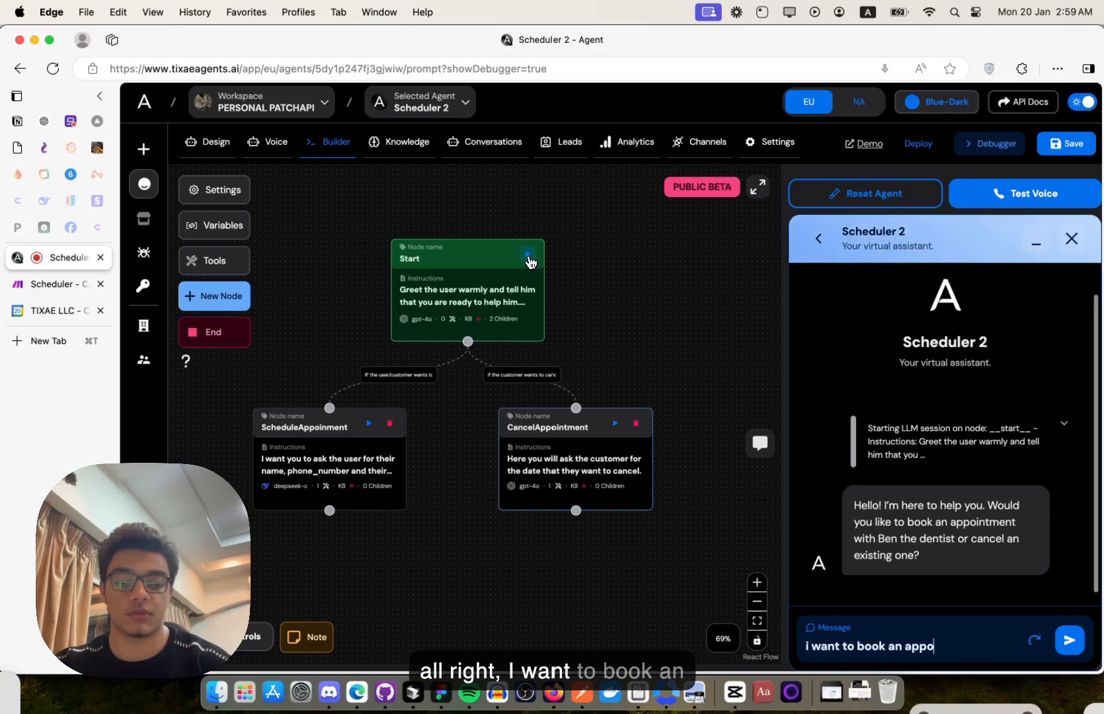
{"action": "type", "text": "inte"}
{"action": "type", "text": "ent"}
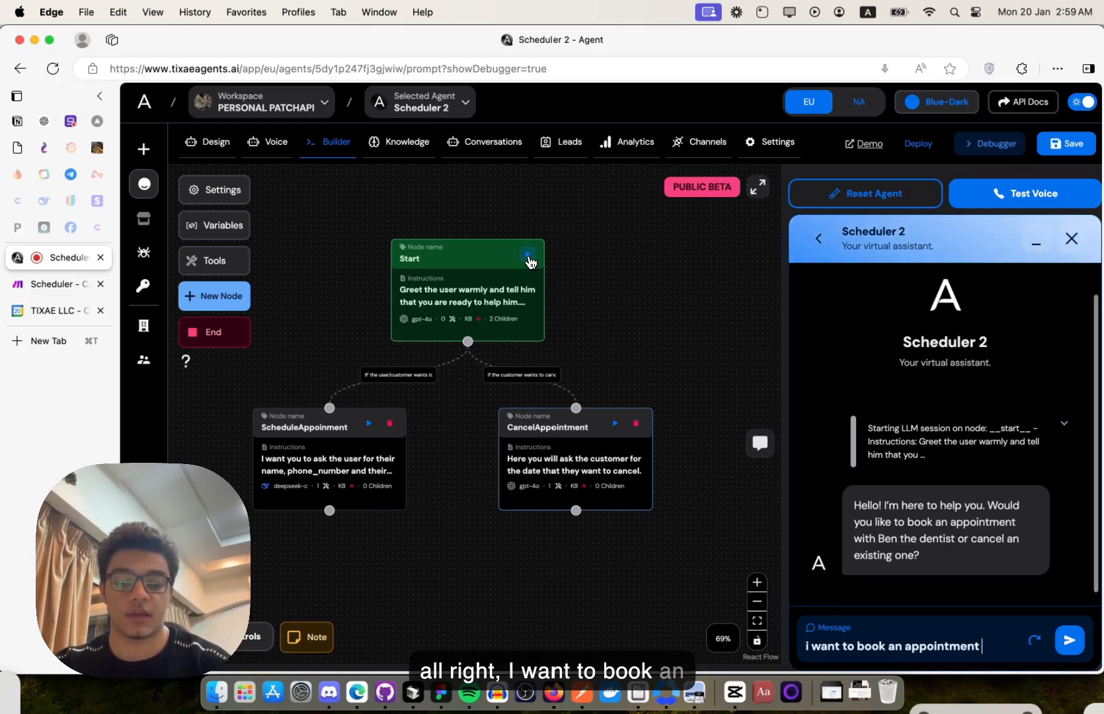
{"action": "type", "text": " after tommorow at"}
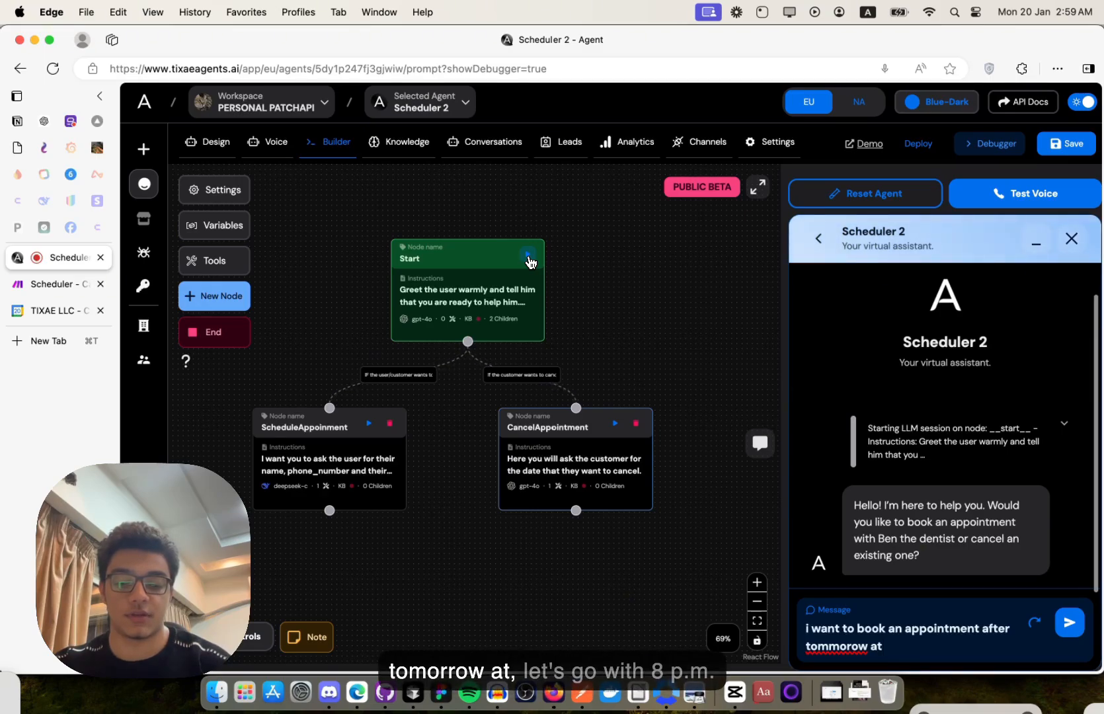
{"action": "type", "text": " 8pm"}
{"action": "key", "text": "Return"}
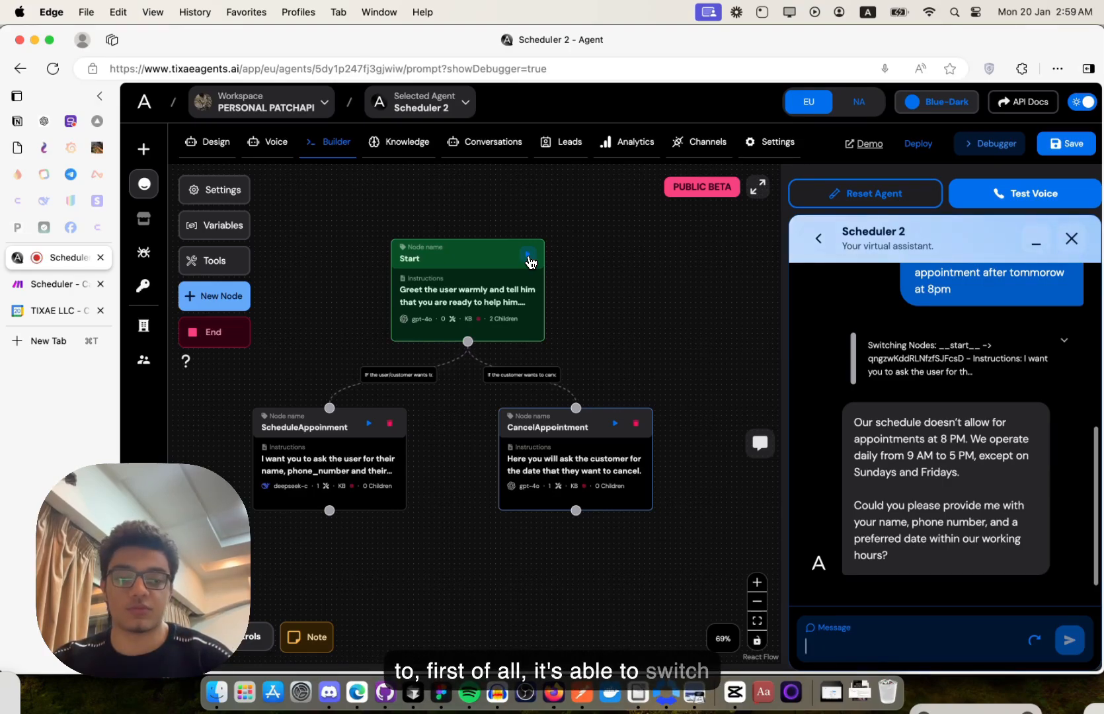
{"action": "scroll", "coordinate": [944, 399], "scroll_direction": "up", "scroll_amount": 10}
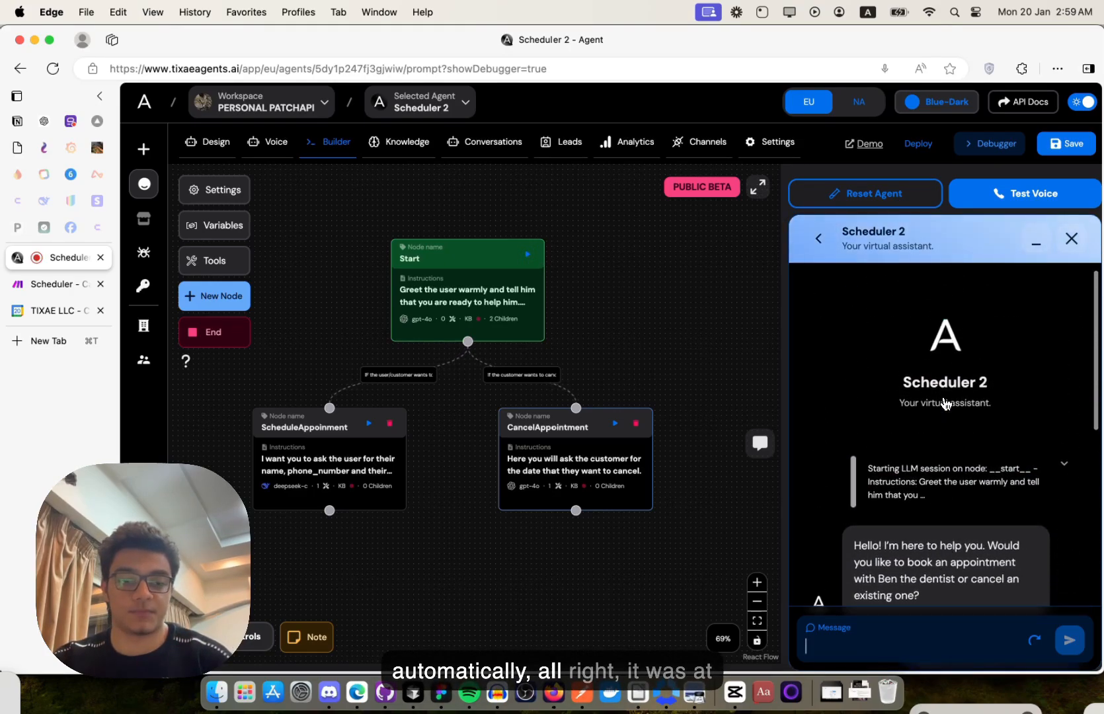
- Review the agent's rejection of the 8pm booking under 9 AM–5 PM hours, then return to the Make Scheduler scenario
{"action": "scroll", "coordinate": [942, 450], "scroll_direction": "down", "scroll_amount": 5}
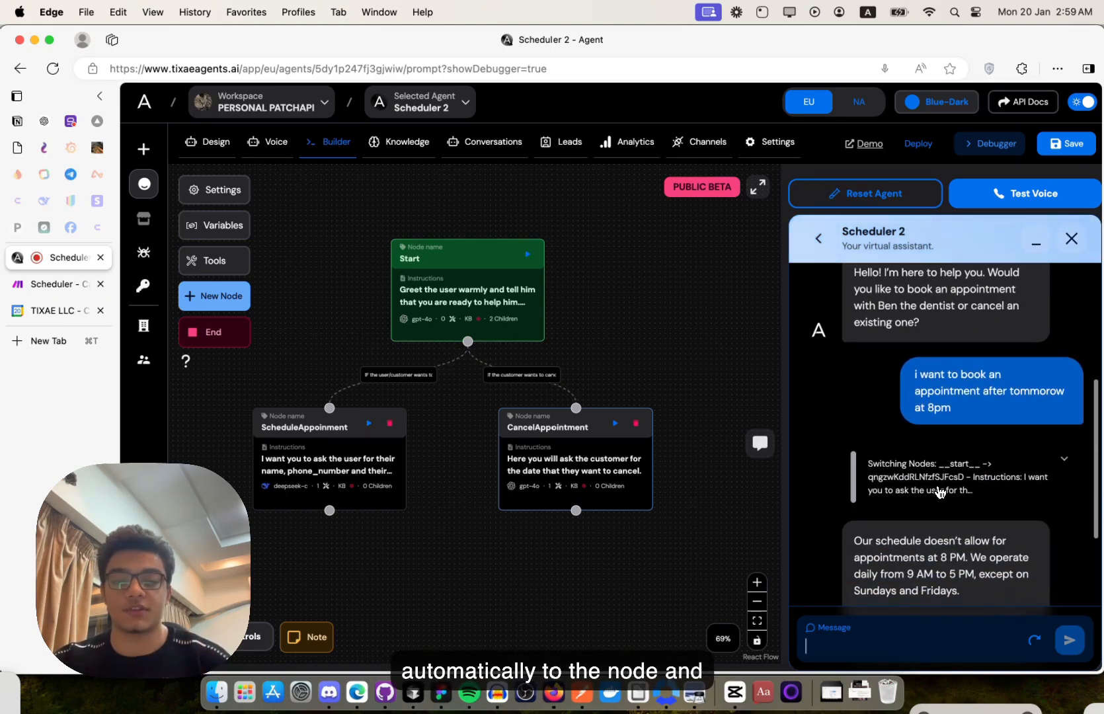
{"action": "scroll", "coordinate": [940, 492], "scroll_direction": "down", "scroll_amount": 1}
{"action": "left_click_drag", "start_coordinate": [952, 349], "coordinate": [920, 347]}
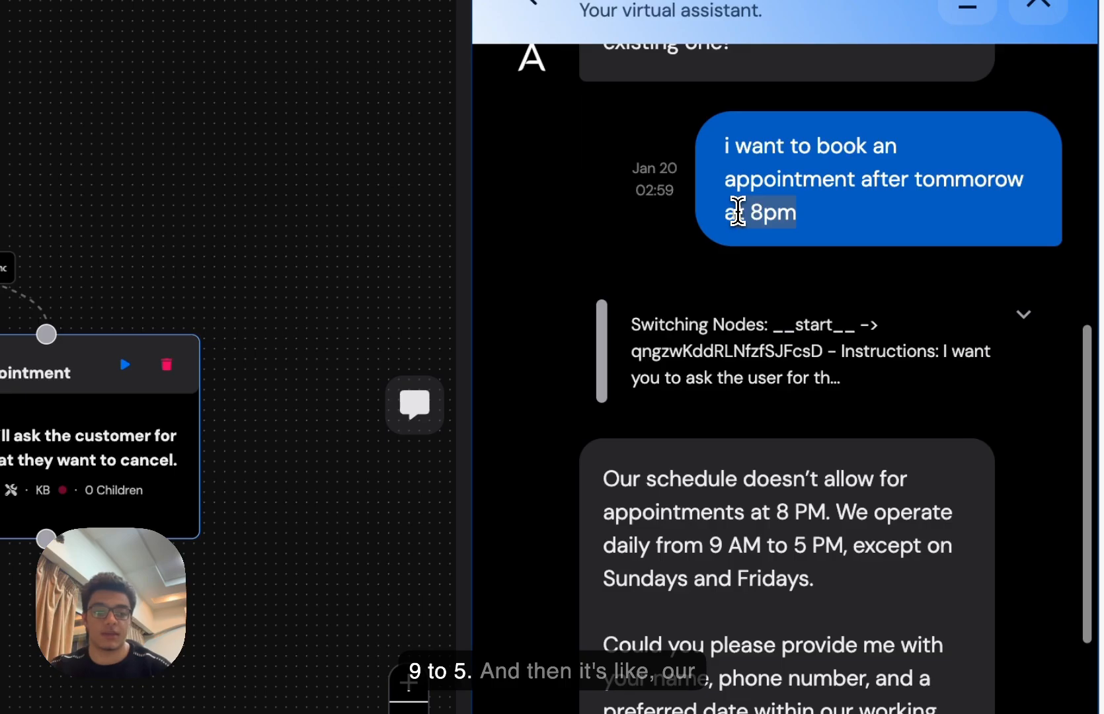
{"action": "scroll", "coordinate": [739, 215], "scroll_direction": "down", "scroll_amount": 2}
{"action": "left_click_drag", "start_coordinate": [600, 362], "coordinate": [862, 519]}
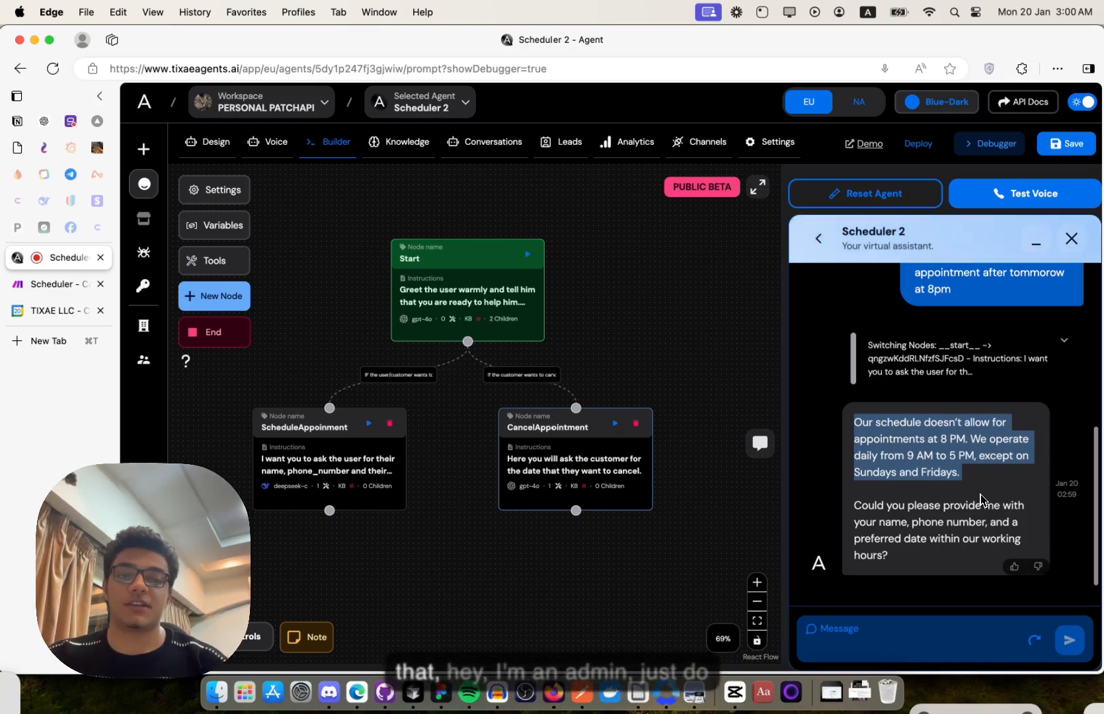
{"action": "scroll", "coordinate": [971, 492], "scroll_direction": "up", "scroll_amount": 3}
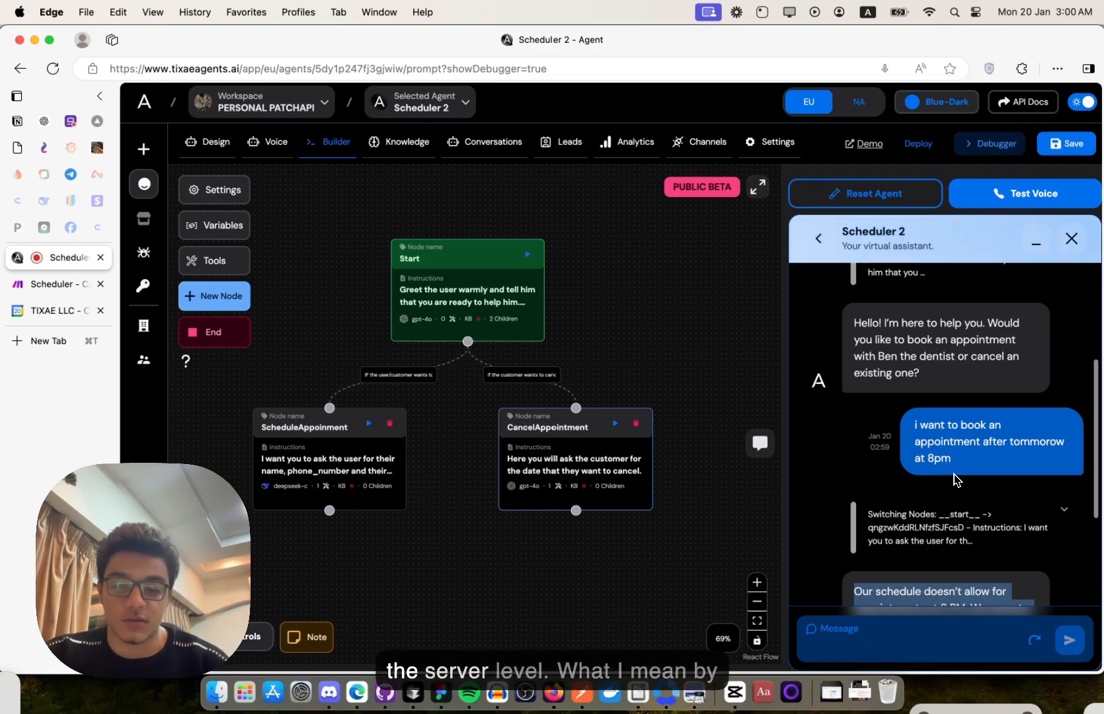
{"action": "left_click", "coordinate": [58, 285]}
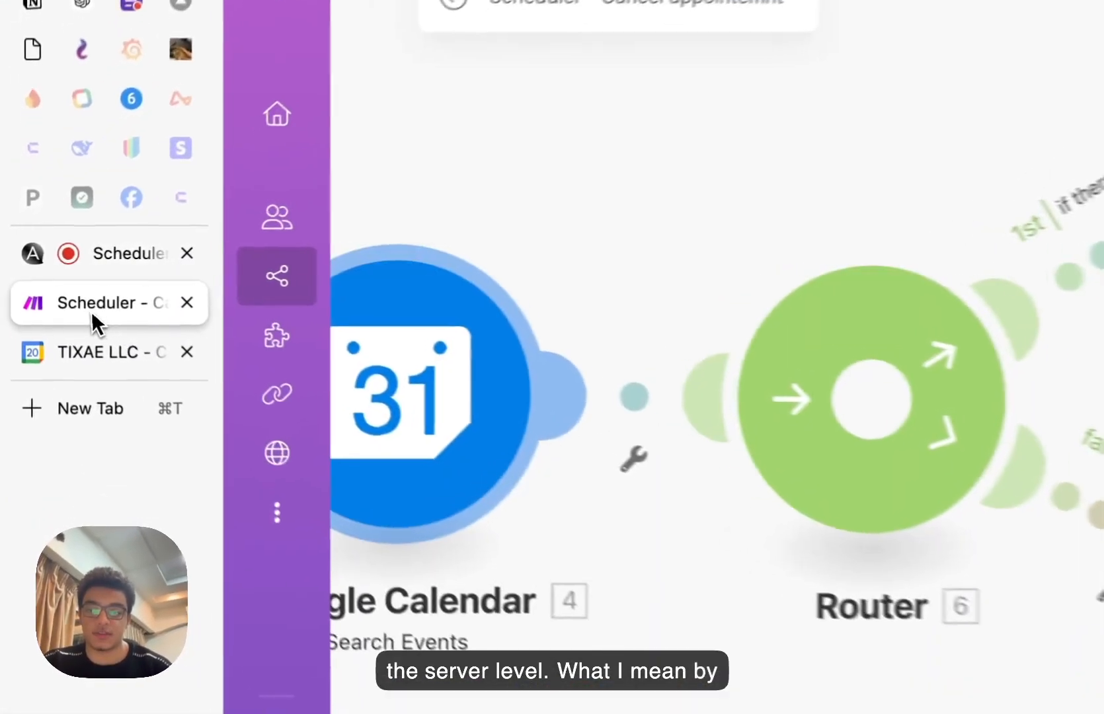
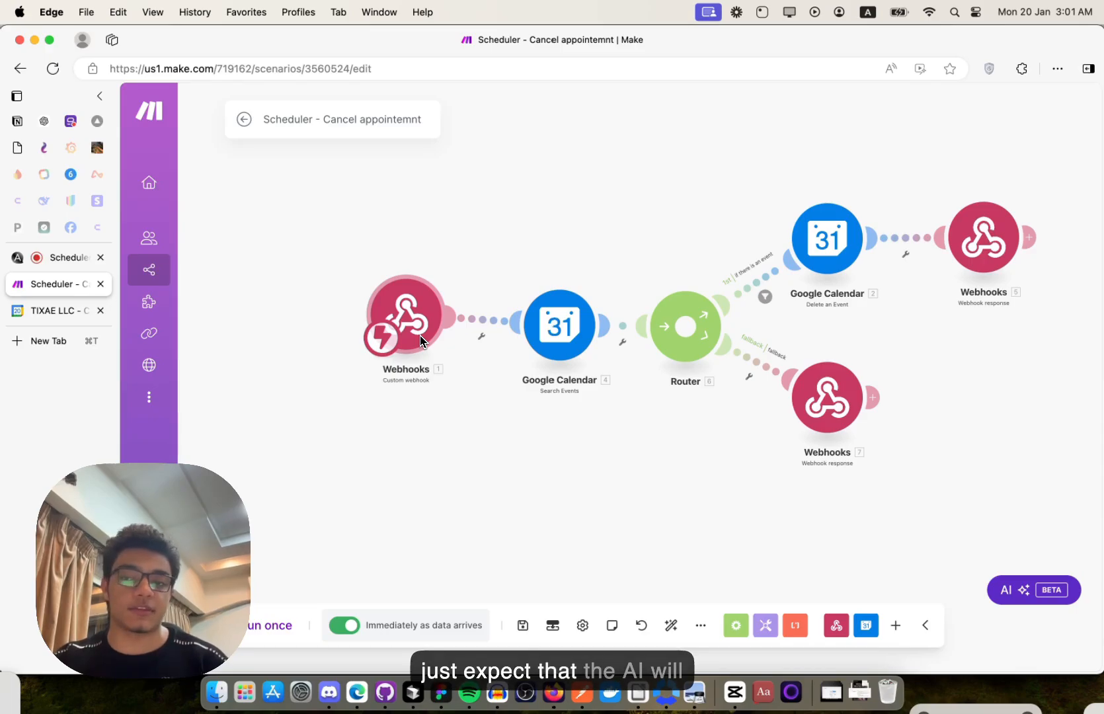
- In the Scheduler 2 test chat, ask to book an appointment the day after tomorrow at 2 pm
{"action": "left_click", "coordinate": [66, 257]}
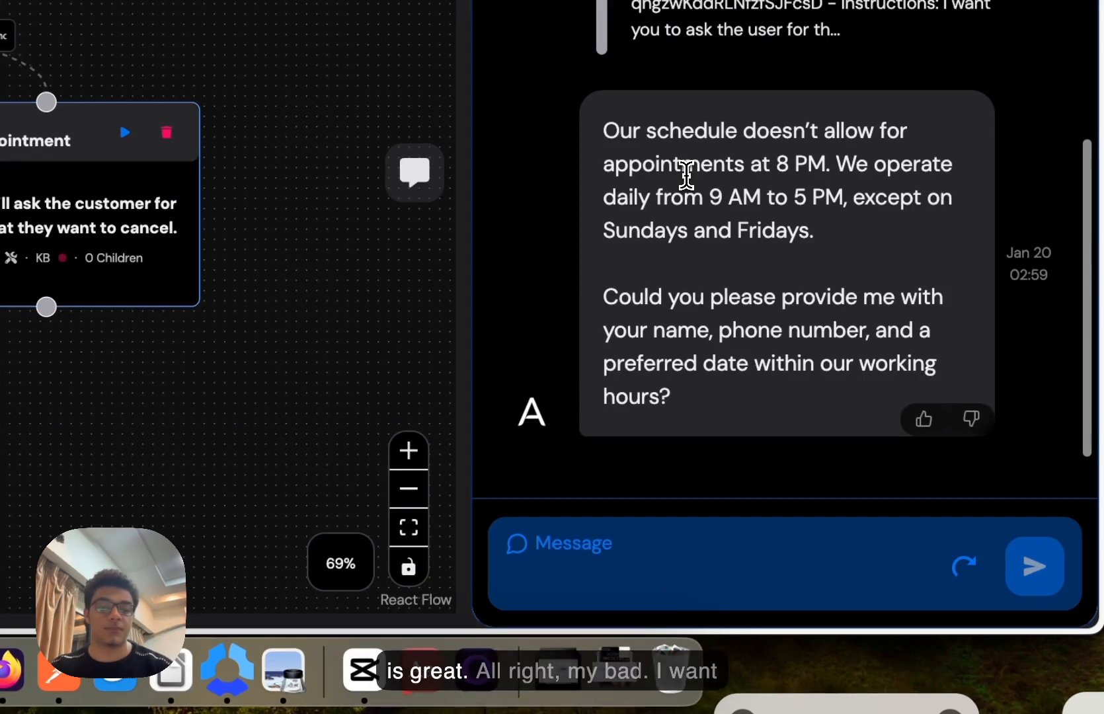
{"action": "left_click", "coordinate": [545, 600]}
{"action": "type", "text": "y"}
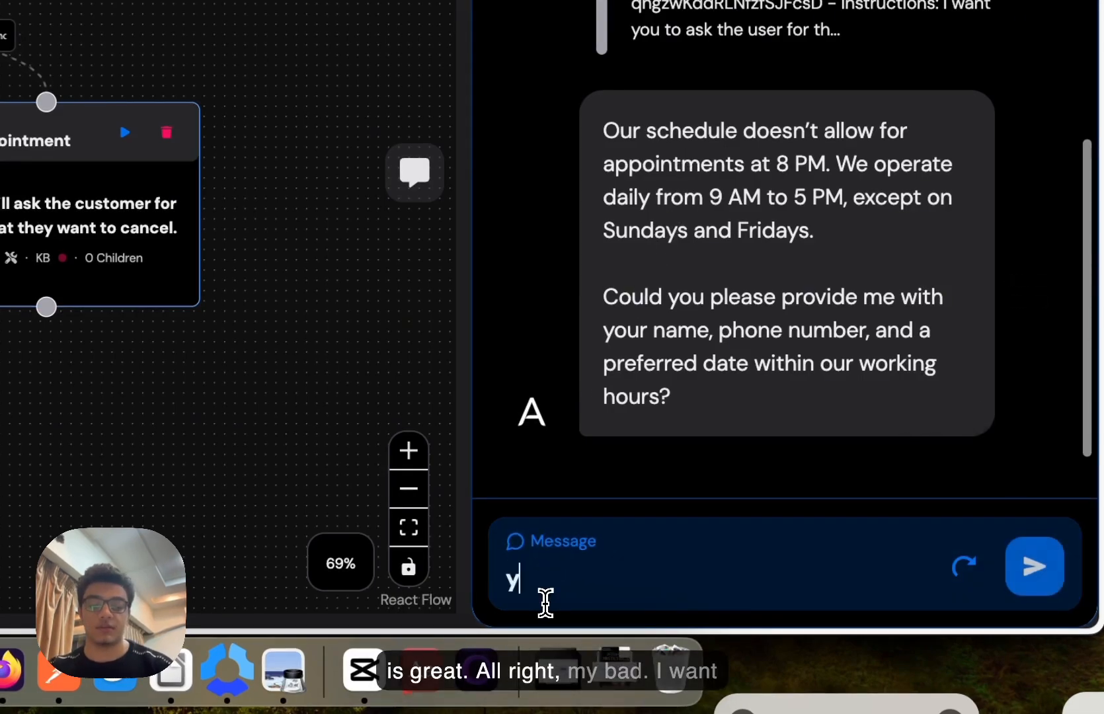
{"action": "type", "text": " b"}
{"action": "key", "text": "BackSpace"}
{"action": "key", "text": "BackSpace"}
{"action": "key", "text": "BackSpace"}
{"action": "type", "text": "my bad i want"}
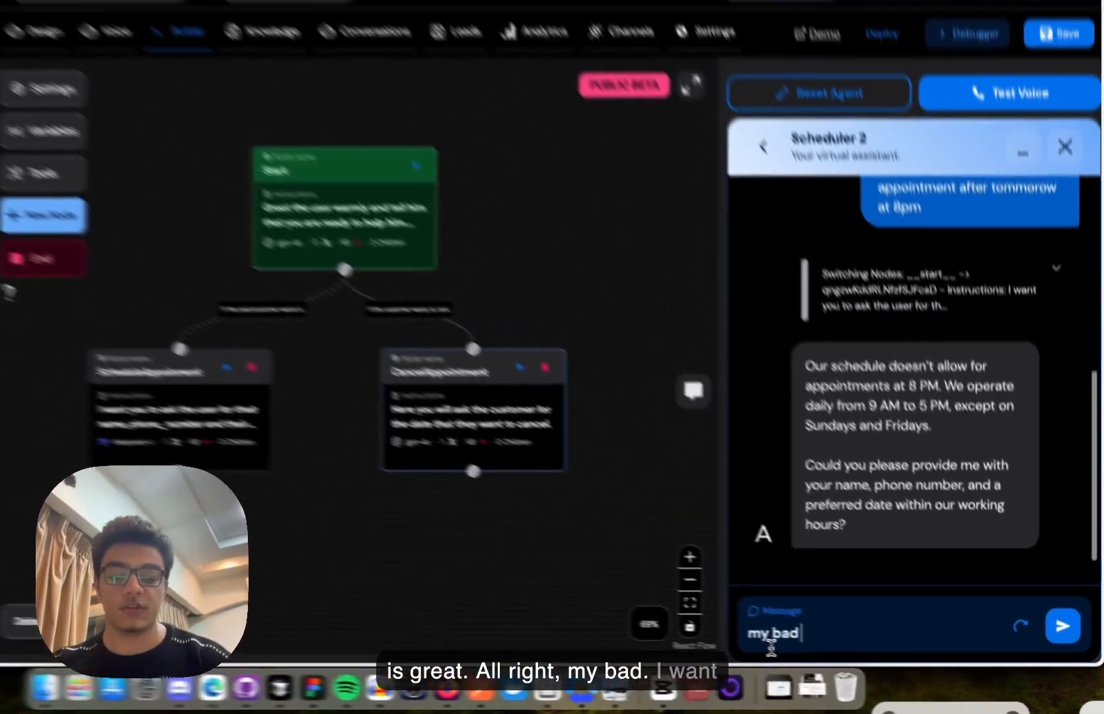
{"action": "type", "text": " to book af"}
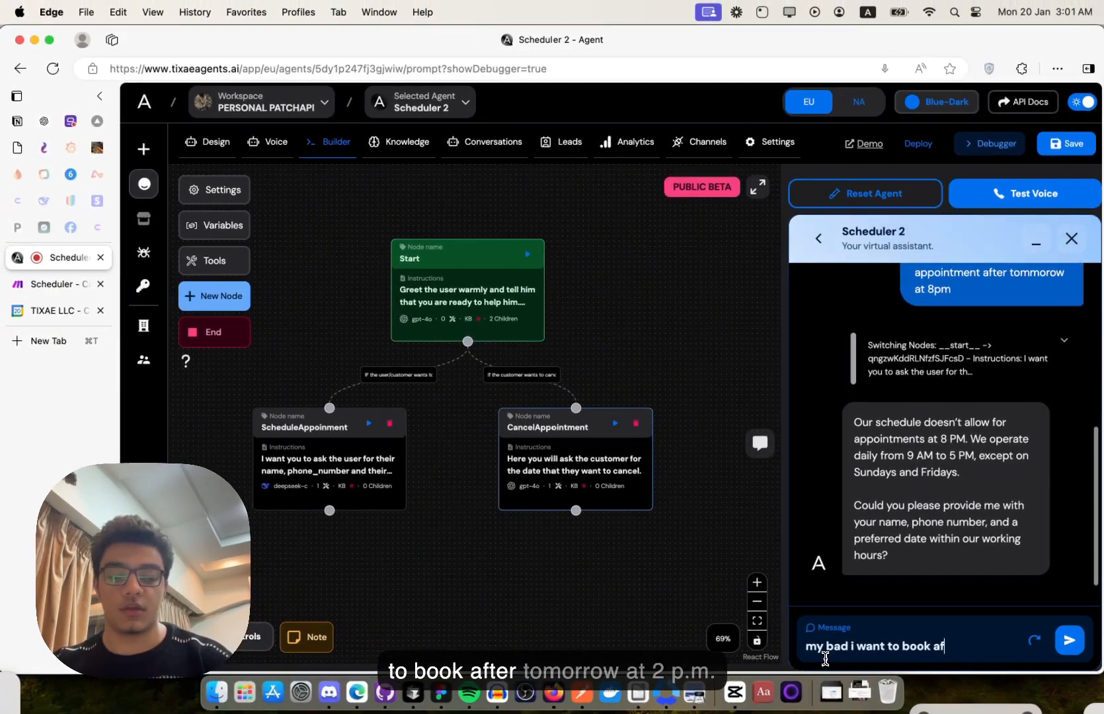
{"action": "type", "text": "ter tommorow"}
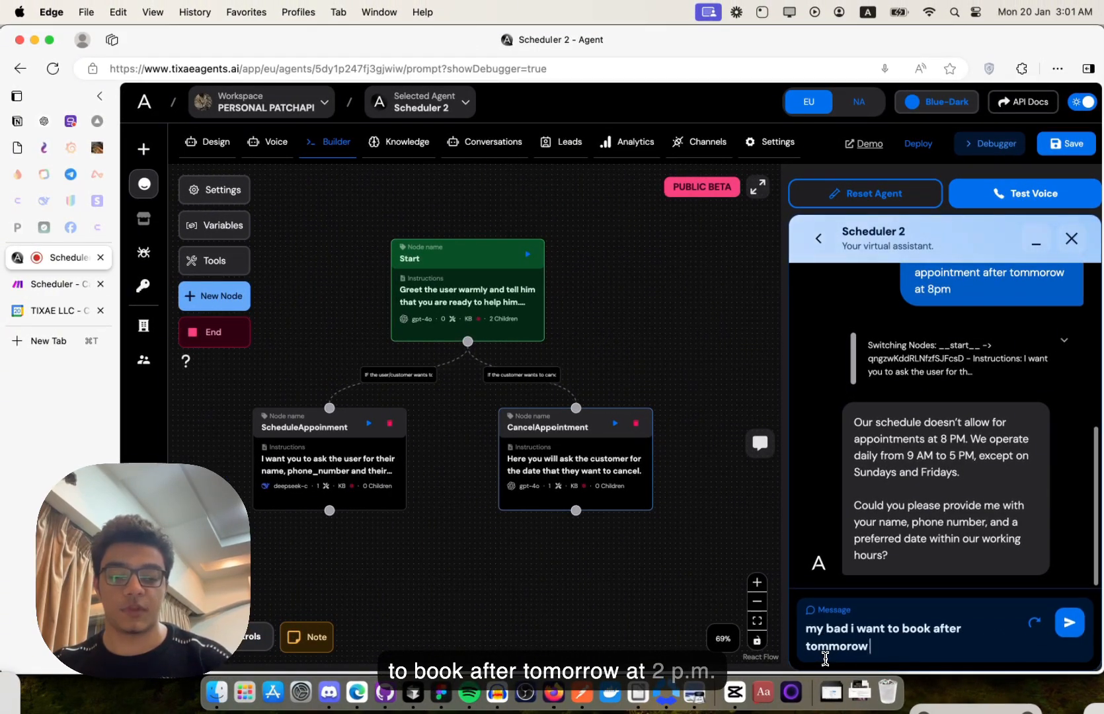
{"action": "type", "text": " at 2 pm"}
{"action": "key", "text": "Return"}
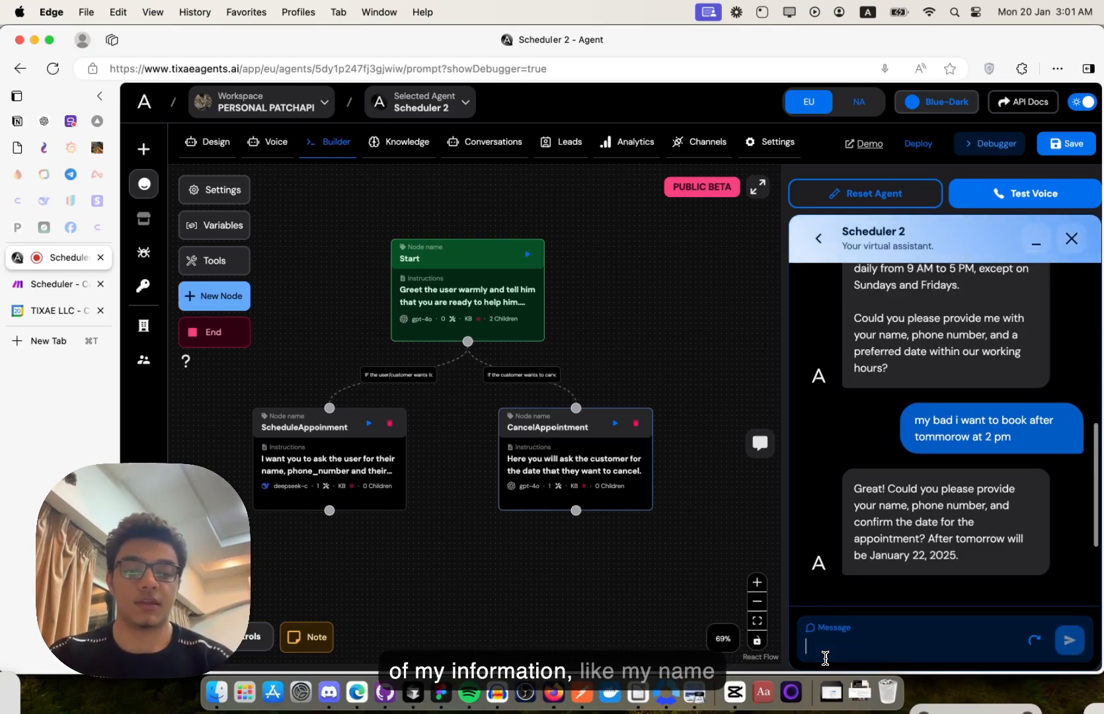
- Give the caller's name and phone number, confirm, and inspect the 200 book_appointment result
{"action": "type", "text": "Moe"}
{"action": "key", "text": "BackSpace"}
{"action": "key", "text": "BackSpace"}
{"action": "key", "text": "BackSpace"}
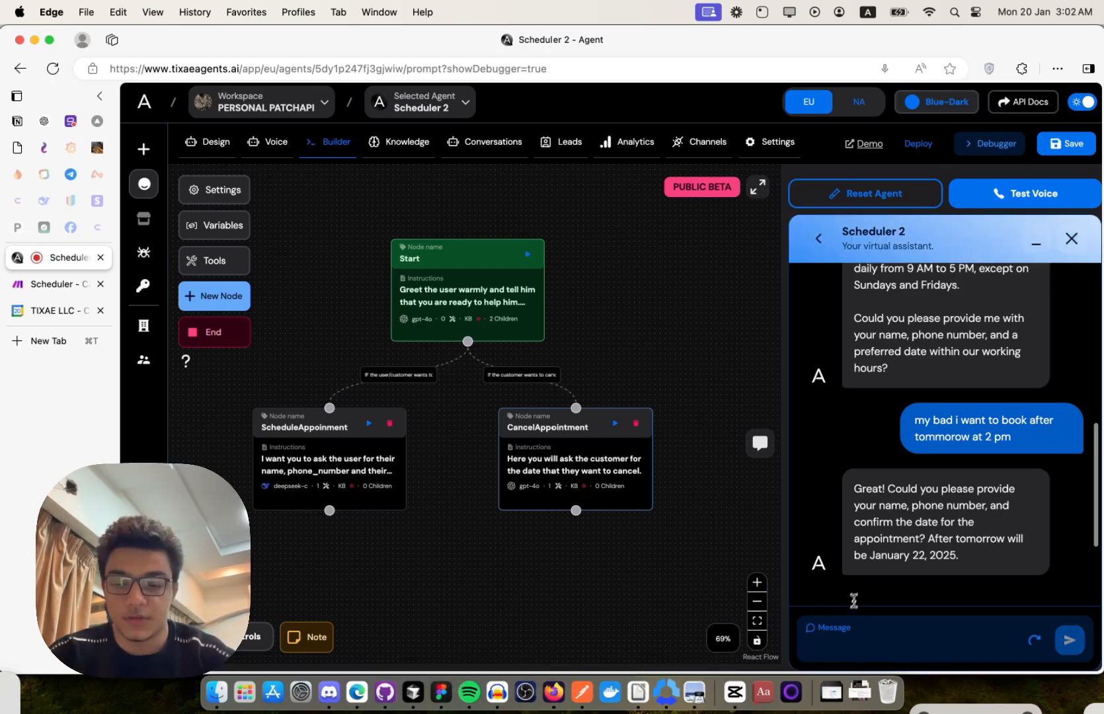
{"action": "type", "text": "M"}
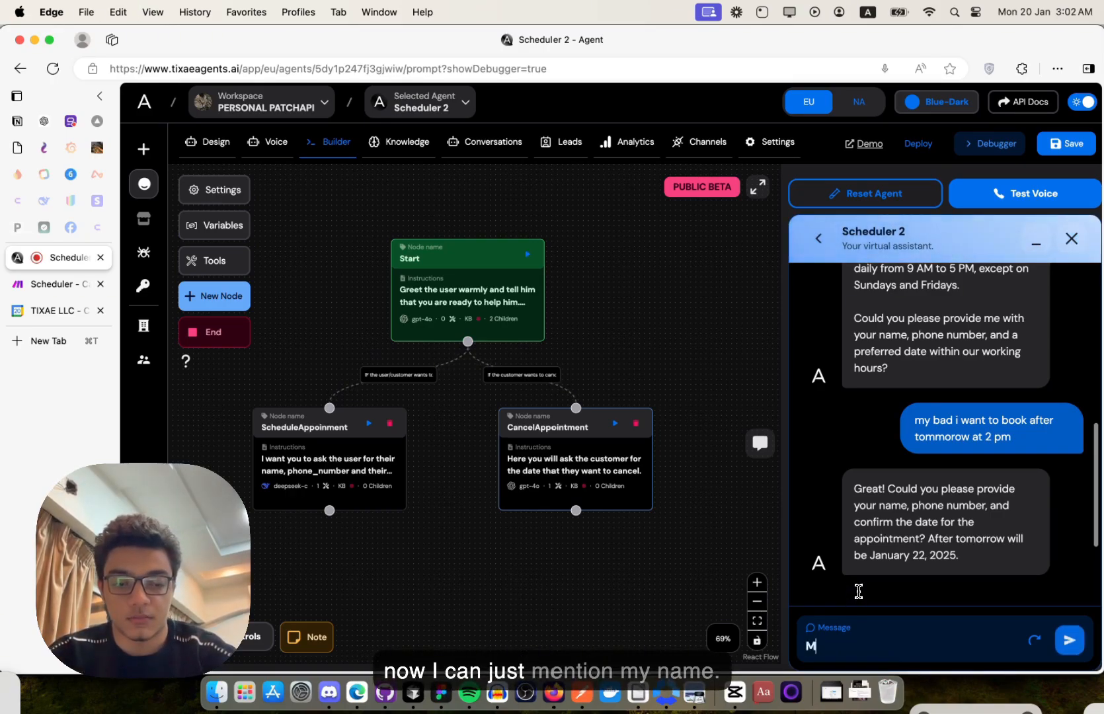
{"action": "key", "text": "BackSpace"}
{"action": "key", "text": "BackSpace"}
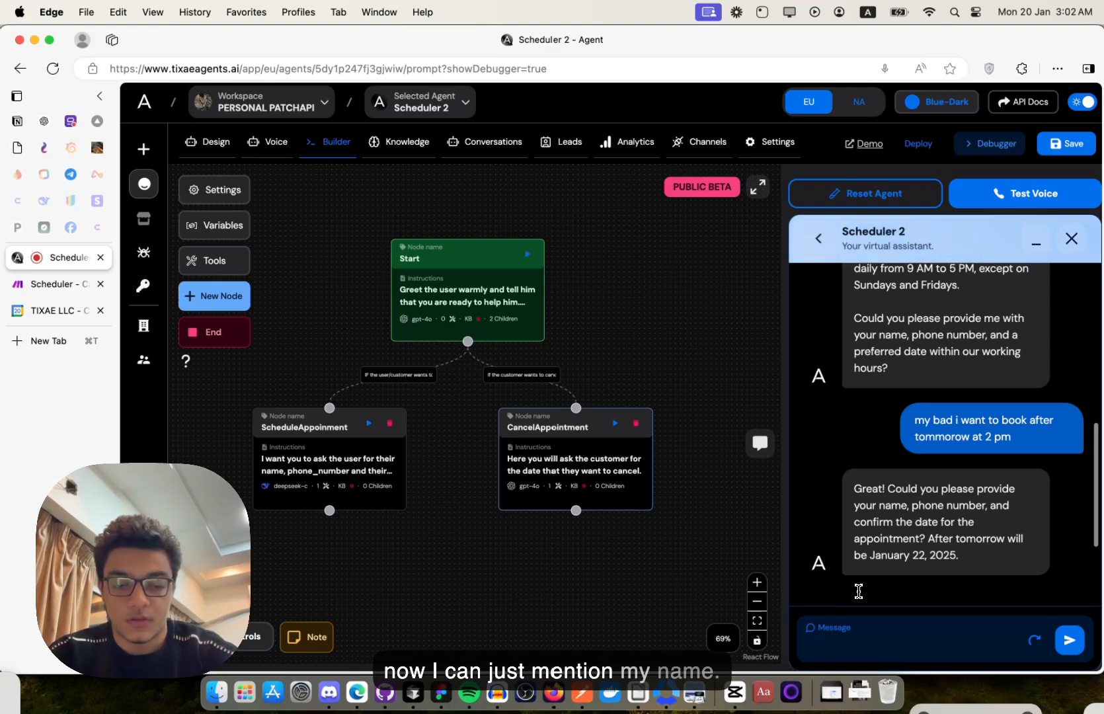
{"action": "type", "text": "My name i"}
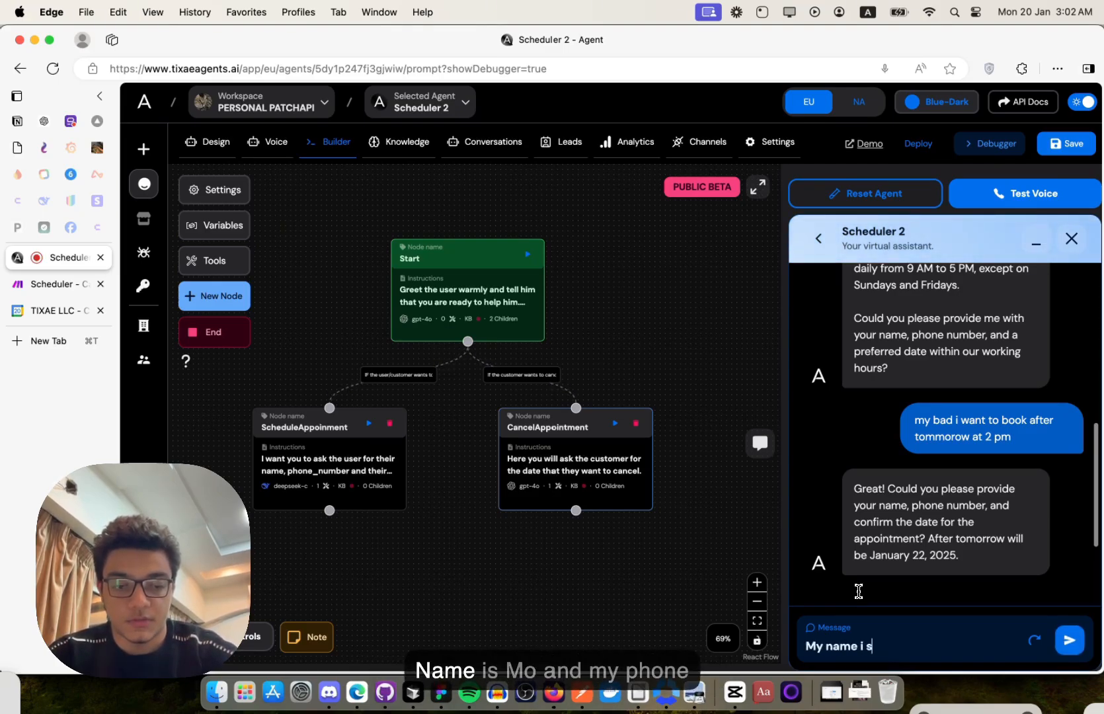
{"action": "type", "text": "s Moe and"}
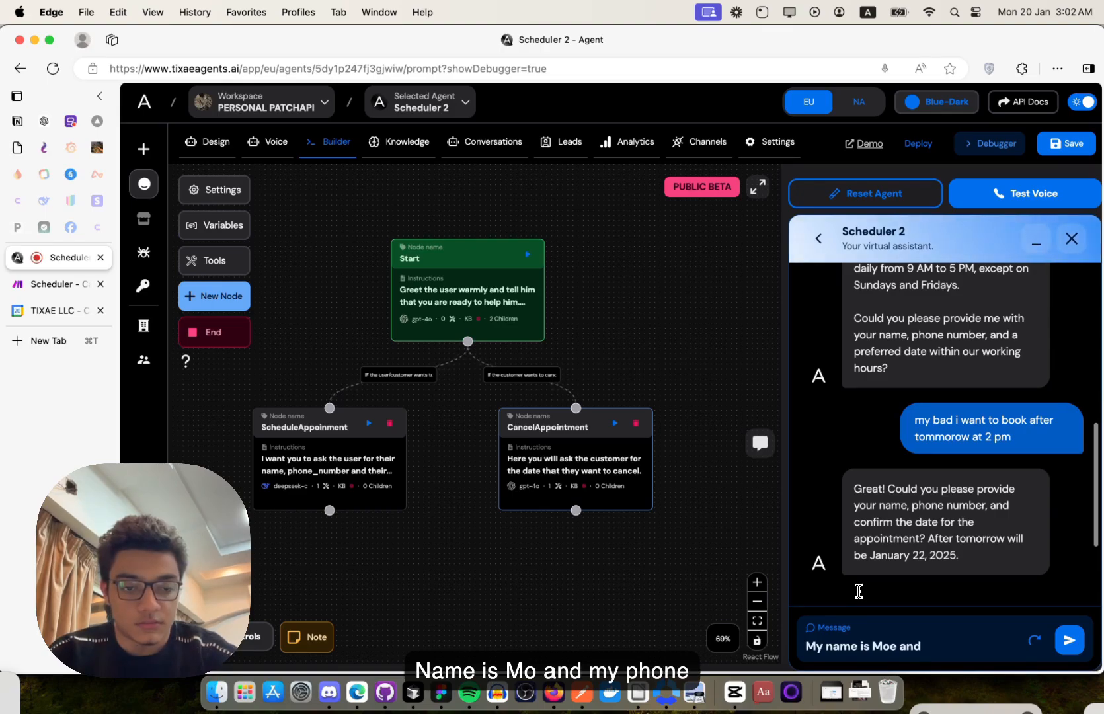
{"action": "type", "text": " my phone nu"}
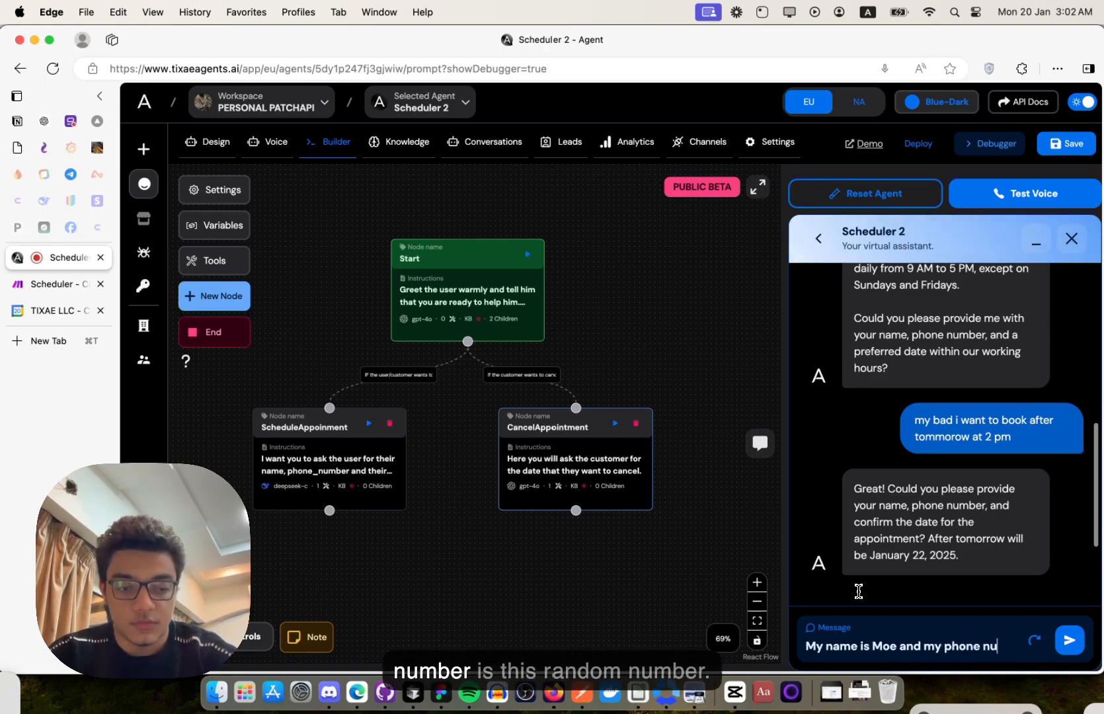
{"action": "type", "text": "mber is 423432423"}
{"action": "key", "text": "Return"}
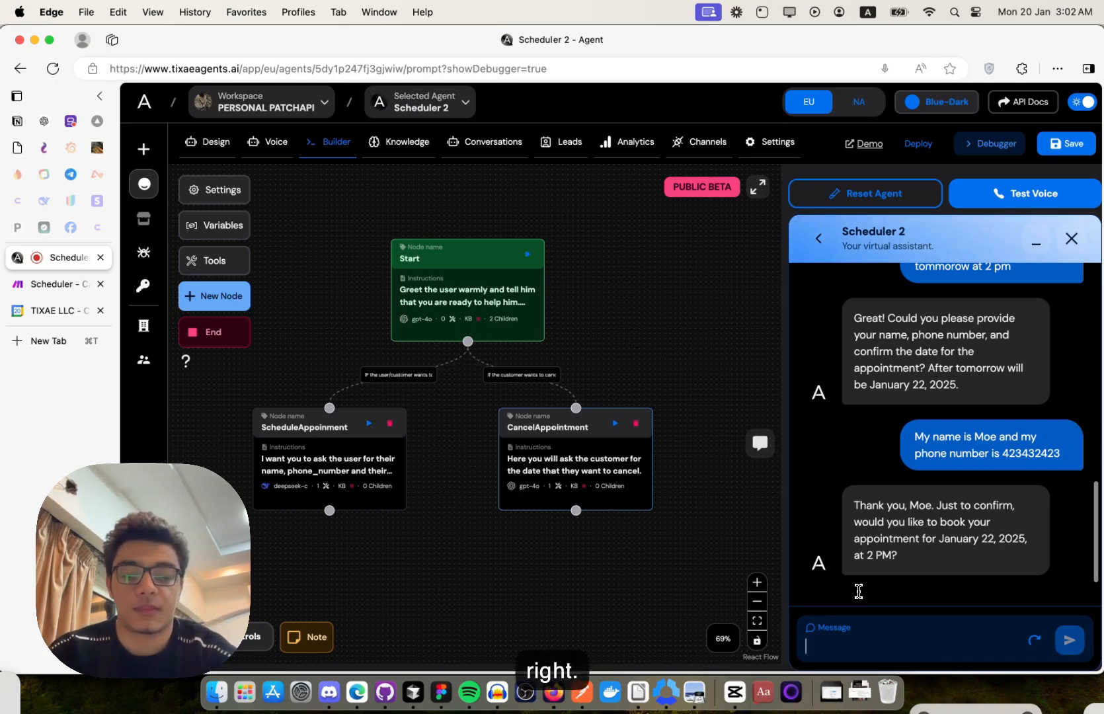
{"action": "type", "text": "ts corre"}
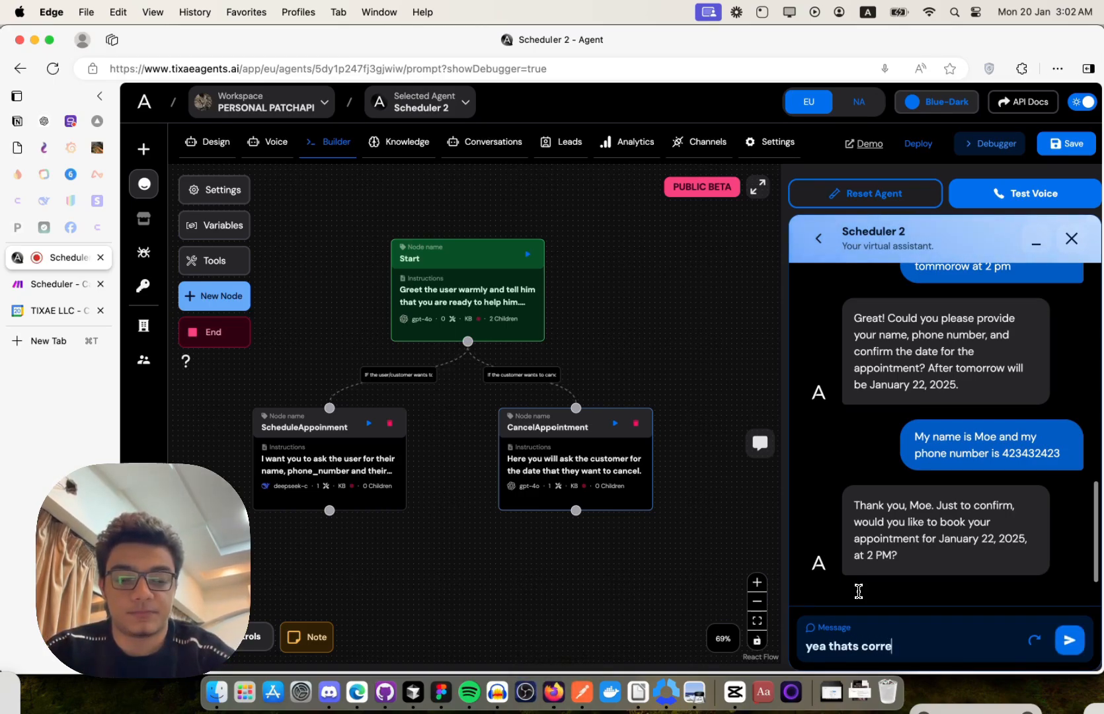
{"action": "type", "text": "ct"}
{"action": "key", "text": "Return"}
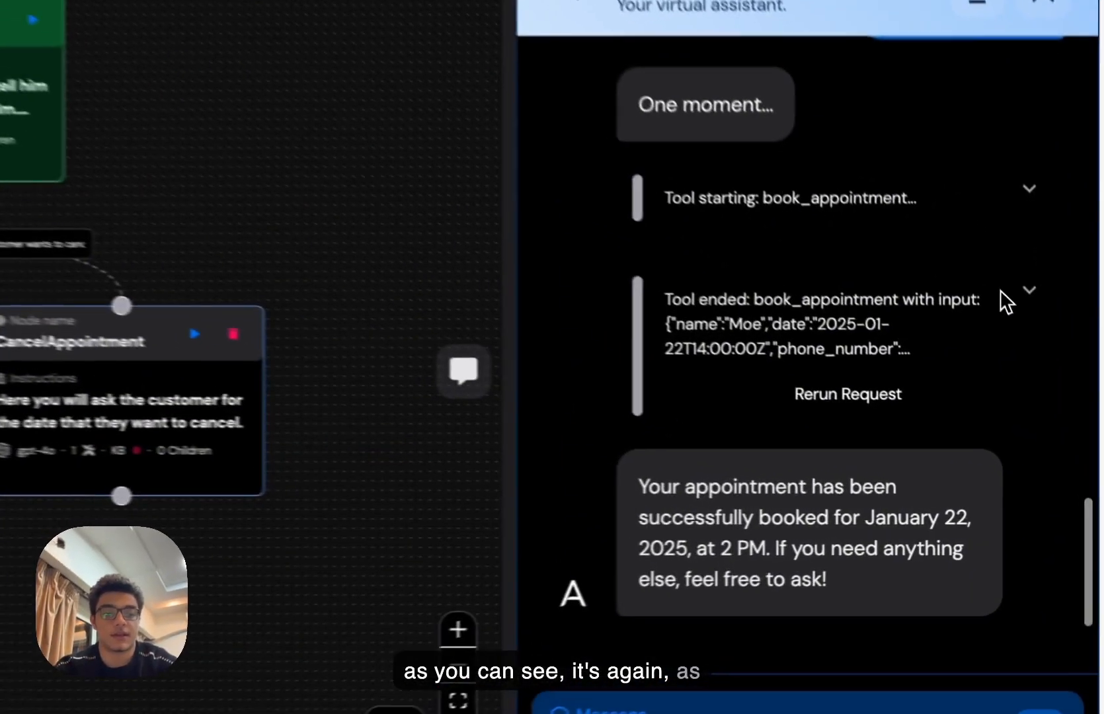
{"action": "left_click", "coordinate": [1064, 400]}
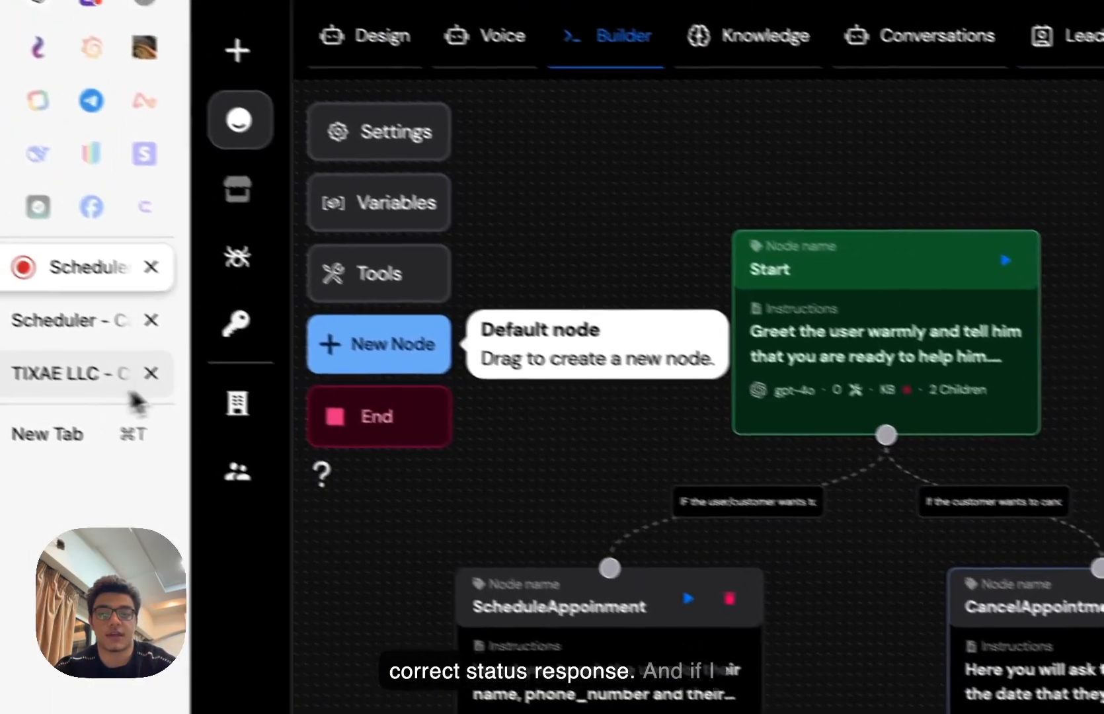
- Check Google Calendar's January 22 view for the 2–3 PM appointment, then return to the builder
{"action": "left_click", "coordinate": [130, 389]}
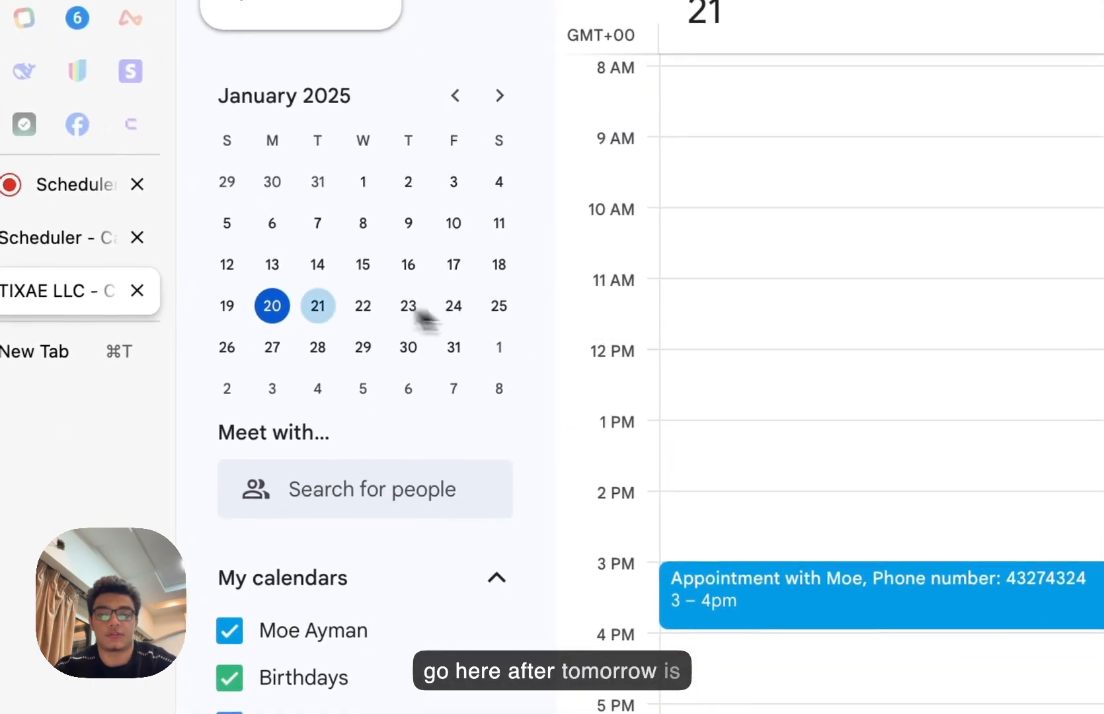
{"action": "left_click", "coordinate": [361, 303]}
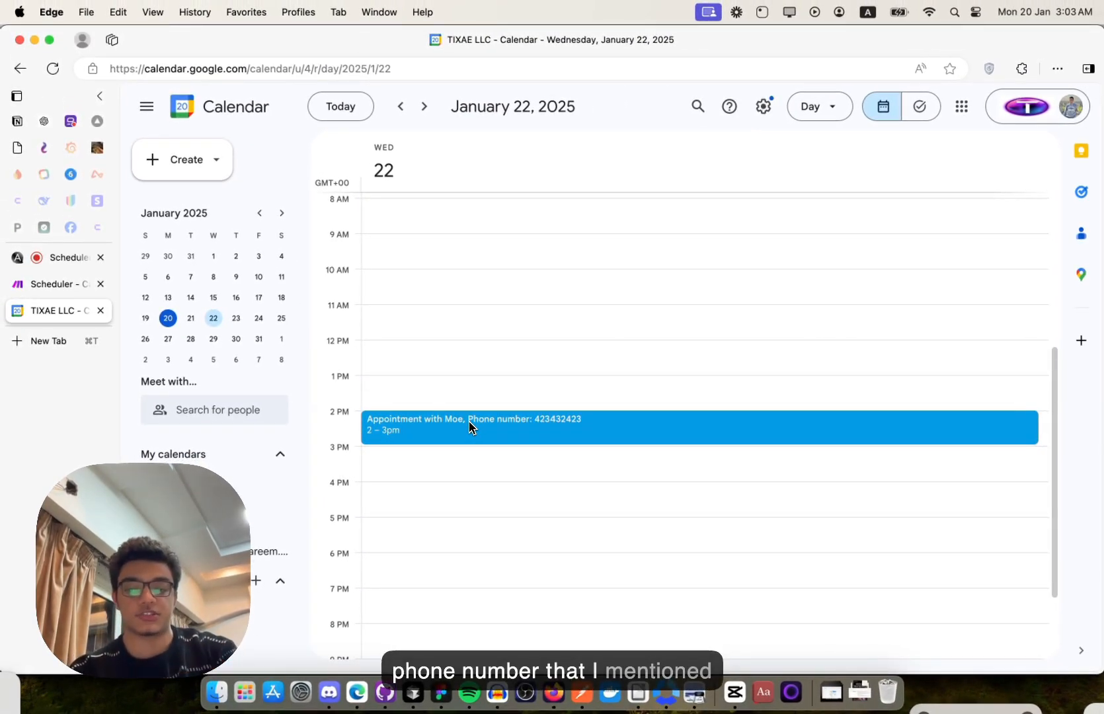
{"action": "left_click", "coordinate": [70, 263]}
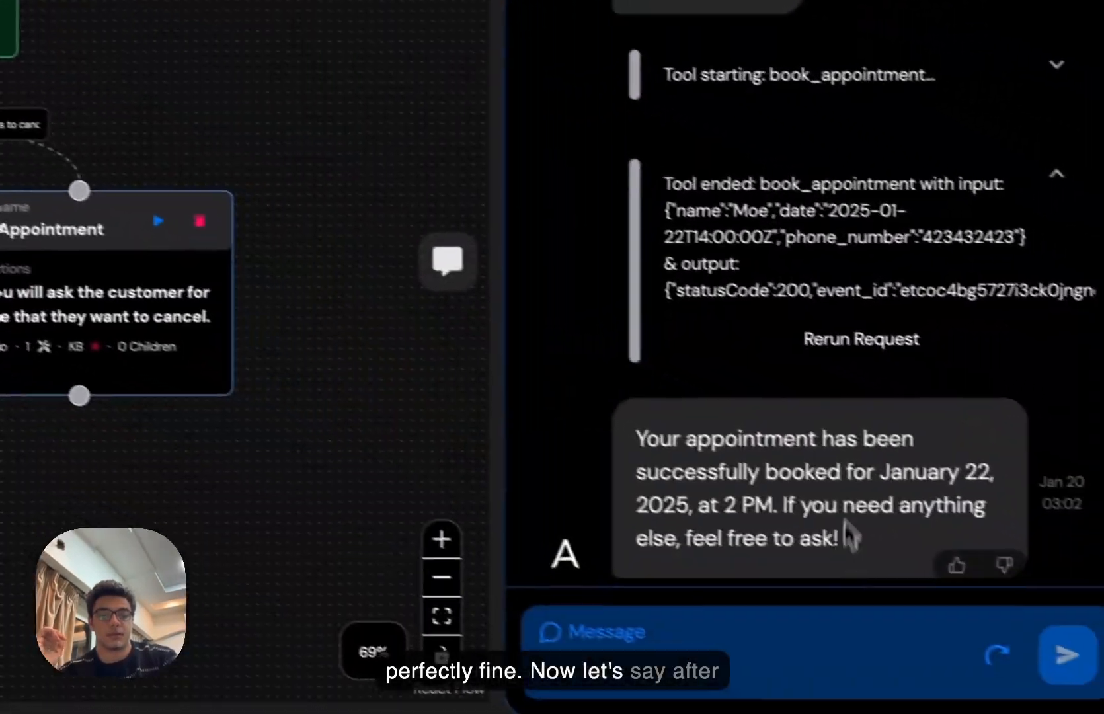
- Reset the agent and ask it to cancel the day-after-tomorrow 2 PM appointment
{"action": "scroll", "coordinate": [850, 505], "scroll_direction": "down", "scroll_amount": 1}
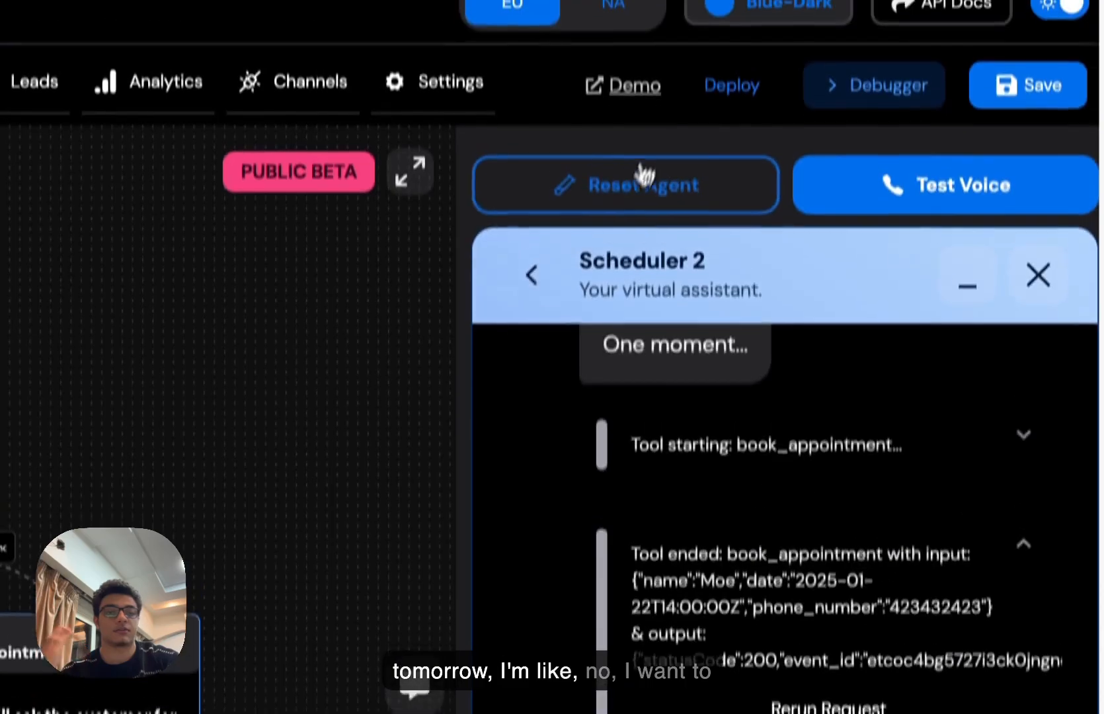
{"action": "left_click", "coordinate": [636, 173]}
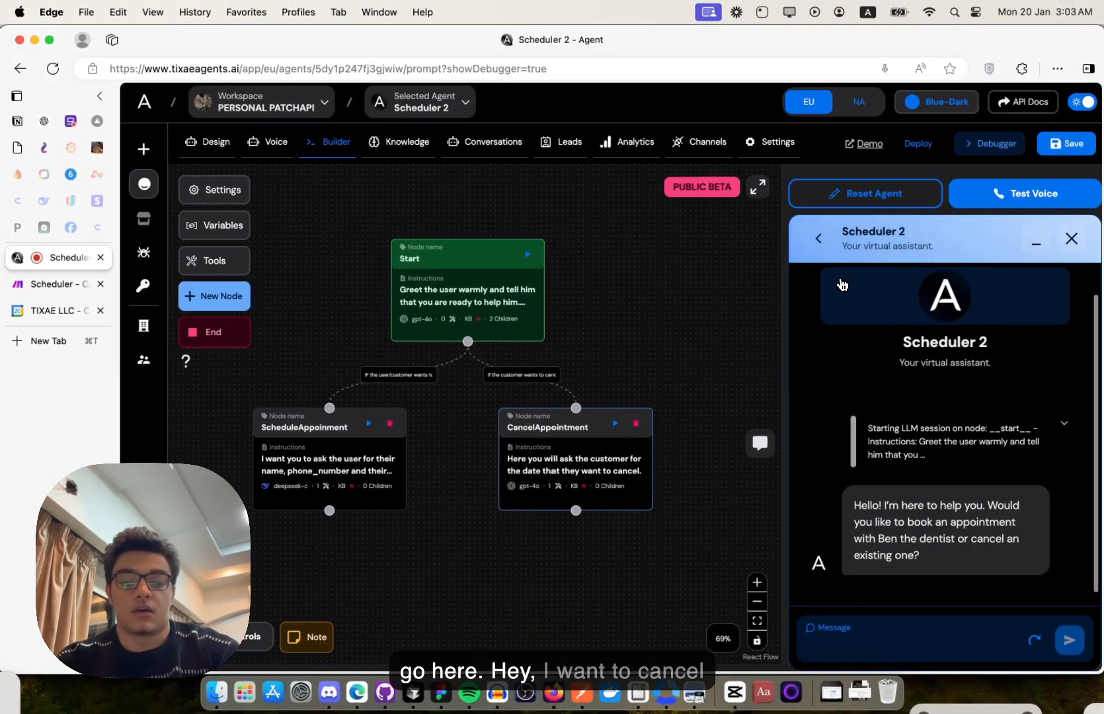
{"action": "type", "text": "hey i want to cancel an ap"}
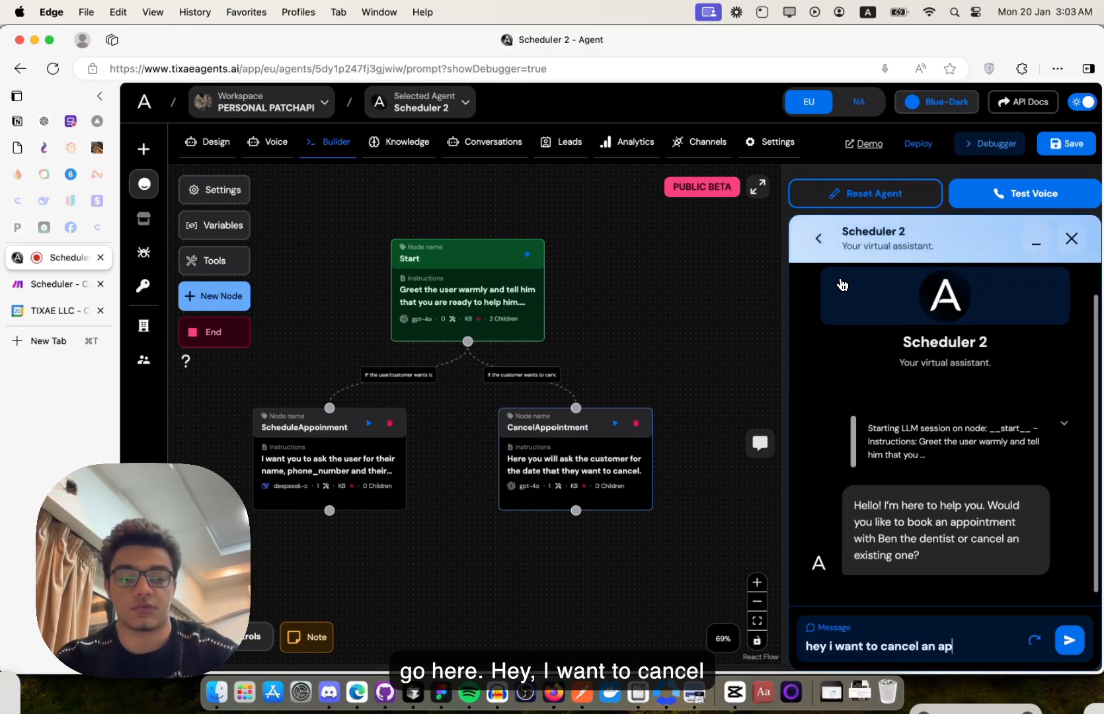
{"action": "type", "text": "ment"}
{"action": "key", "text": "Return"}
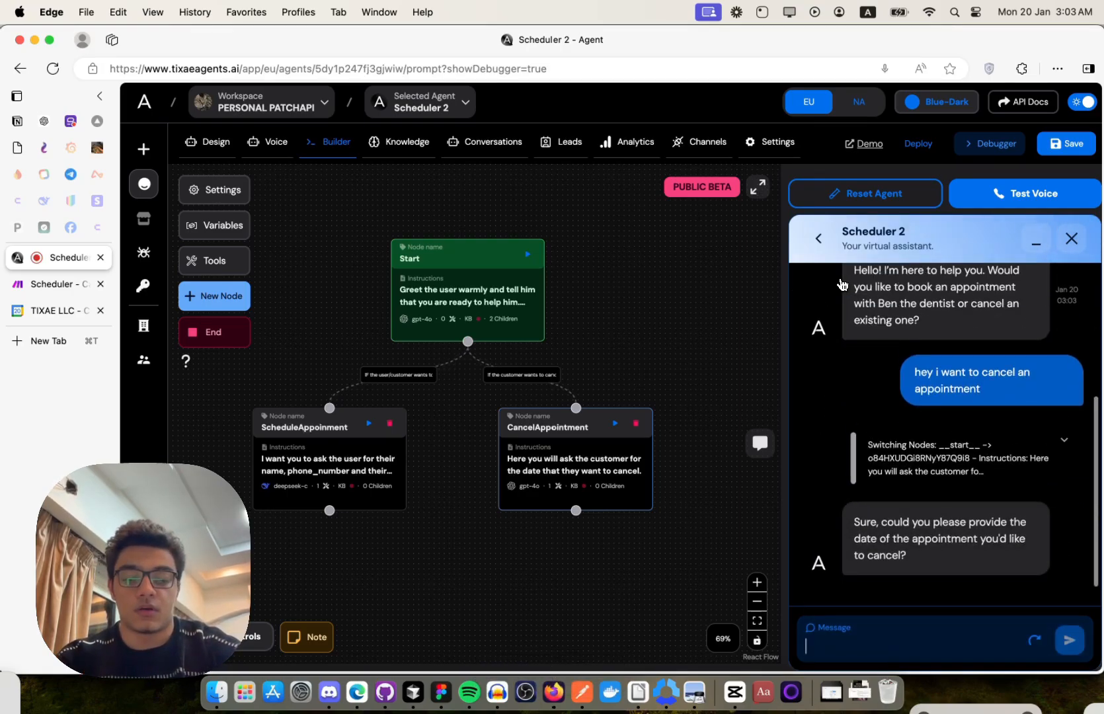
{"action": "type", "text": "i want to cancel that of"}
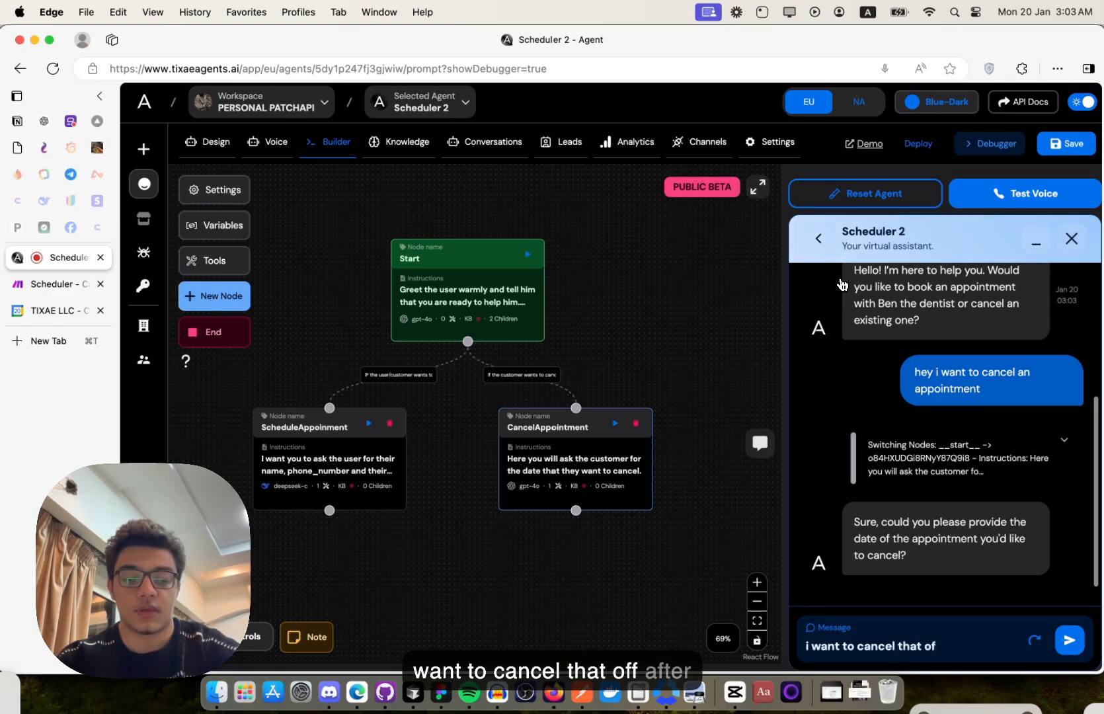
{"action": "type", "text": " after tommorow"}
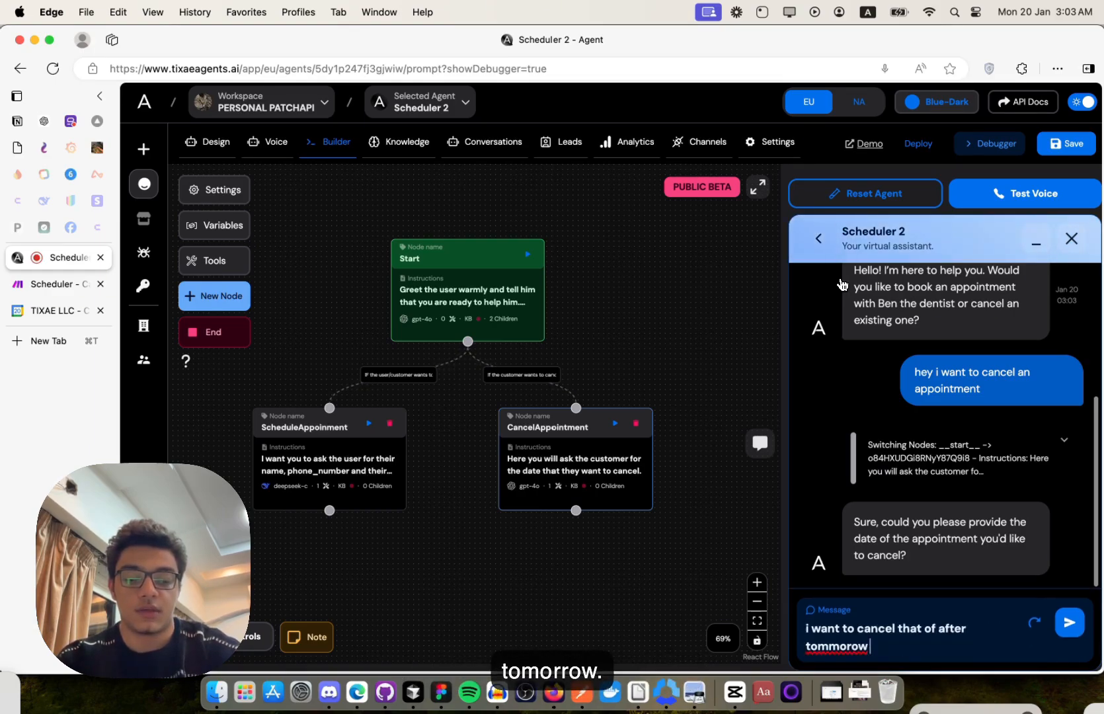
{"action": "type", "text": " that was booke"}
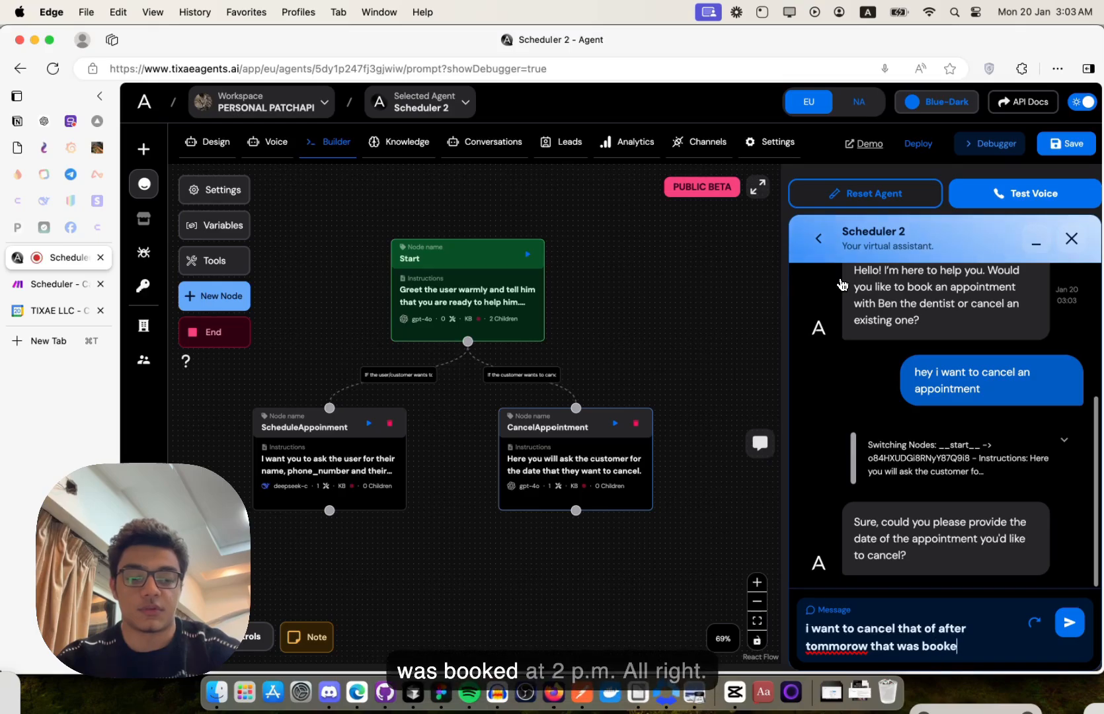
{"action": "type", "text": "d at 2 pm"}
{"action": "key", "text": "Return"}
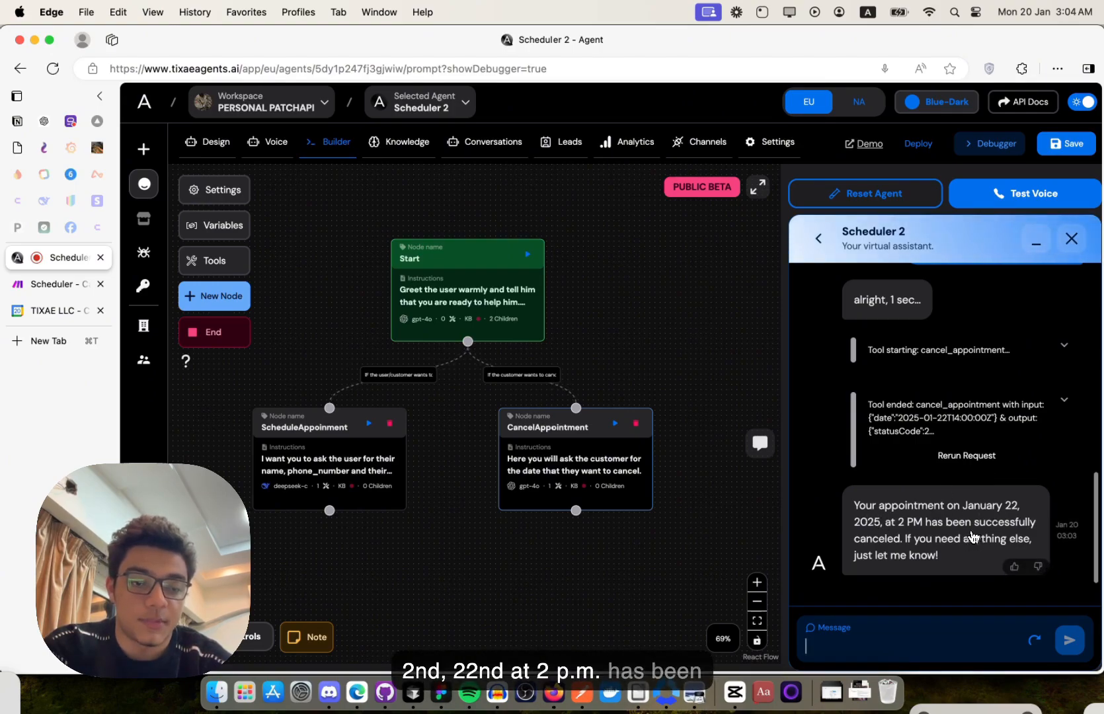
- Expand the cancel_appointment result and highlight its status 200 and event-deleted message
{"action": "left_click", "coordinate": [1064, 400]}
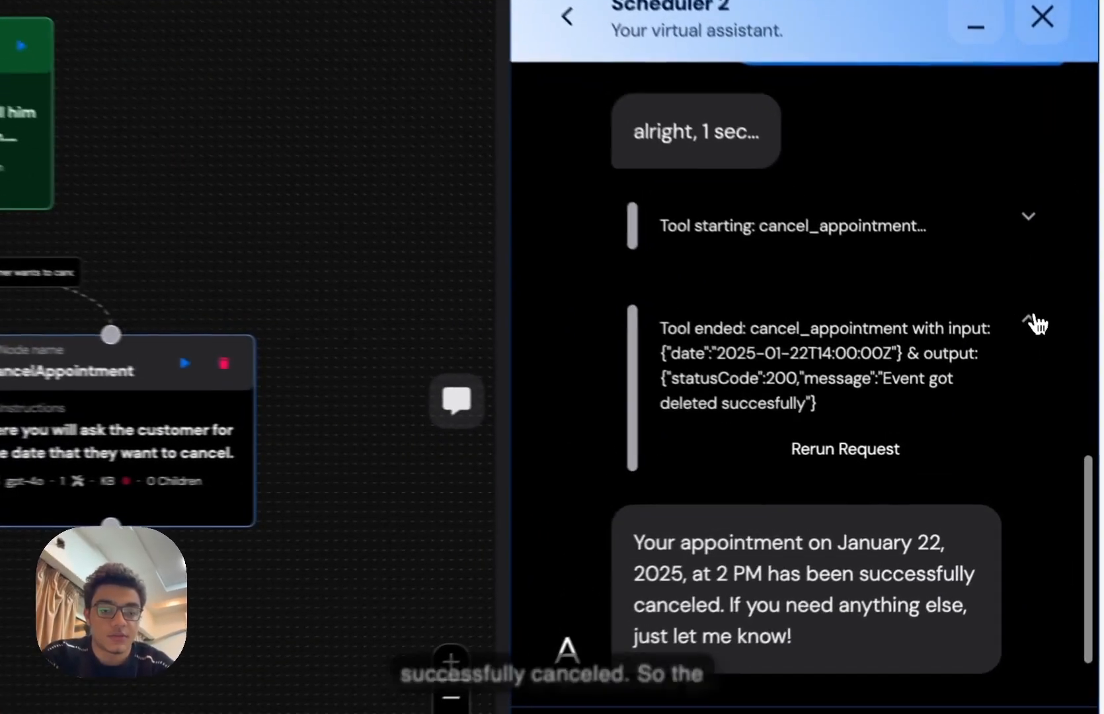
{"action": "left_click_drag", "start_coordinate": [838, 428], "coordinate": [715, 382]}
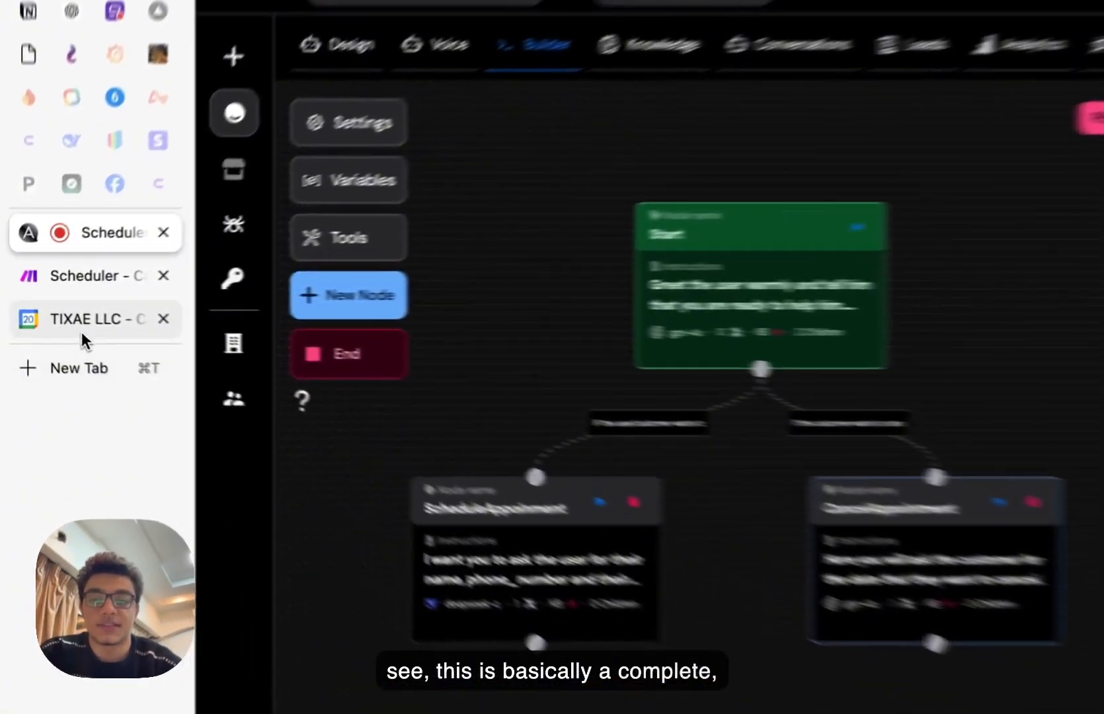
{"action": "left_click", "coordinate": [53, 313]}
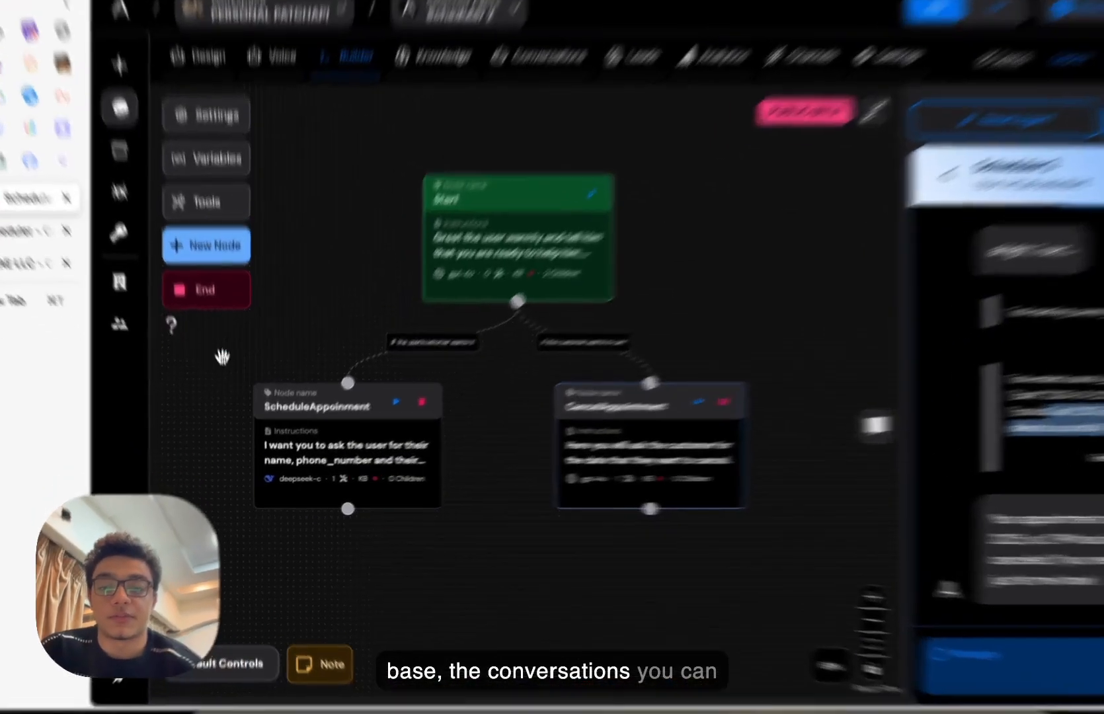
- Show the ScheduleAppointment node's Knowledge Base settings: disabled, max retrieve 3, no filter tags
{"action": "left_click", "coordinate": [302, 452]}
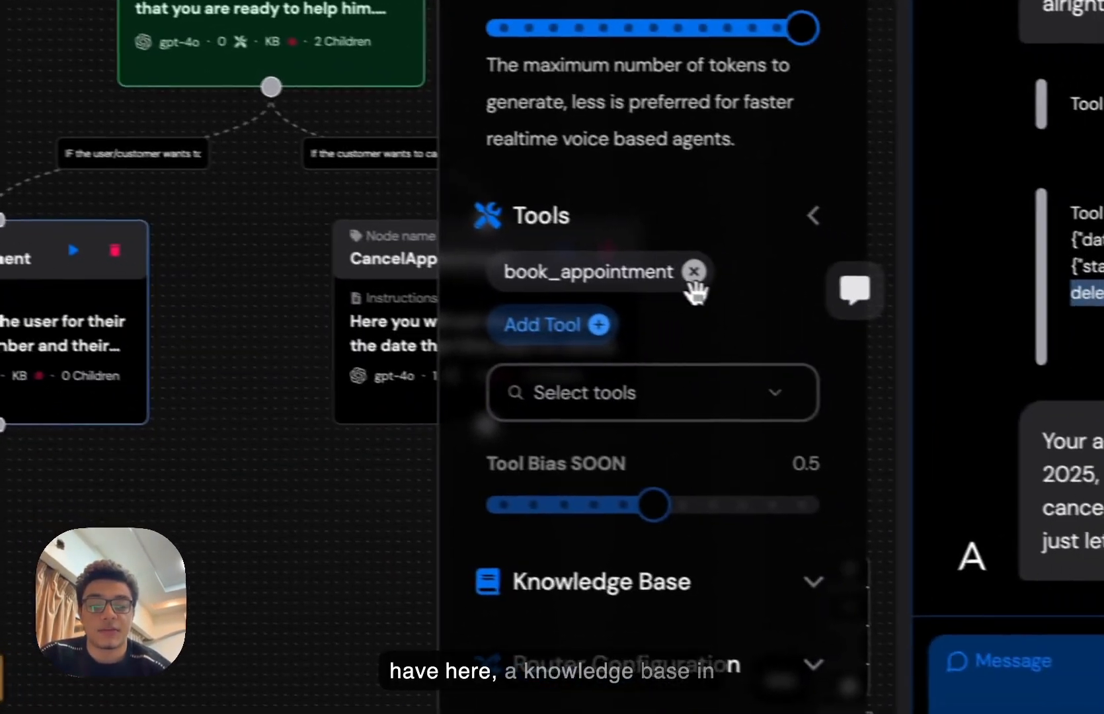
{"action": "left_click", "coordinate": [621, 585]}
{"action": "scroll", "coordinate": [625, 592], "scroll_direction": "down", "scroll_amount": 8}
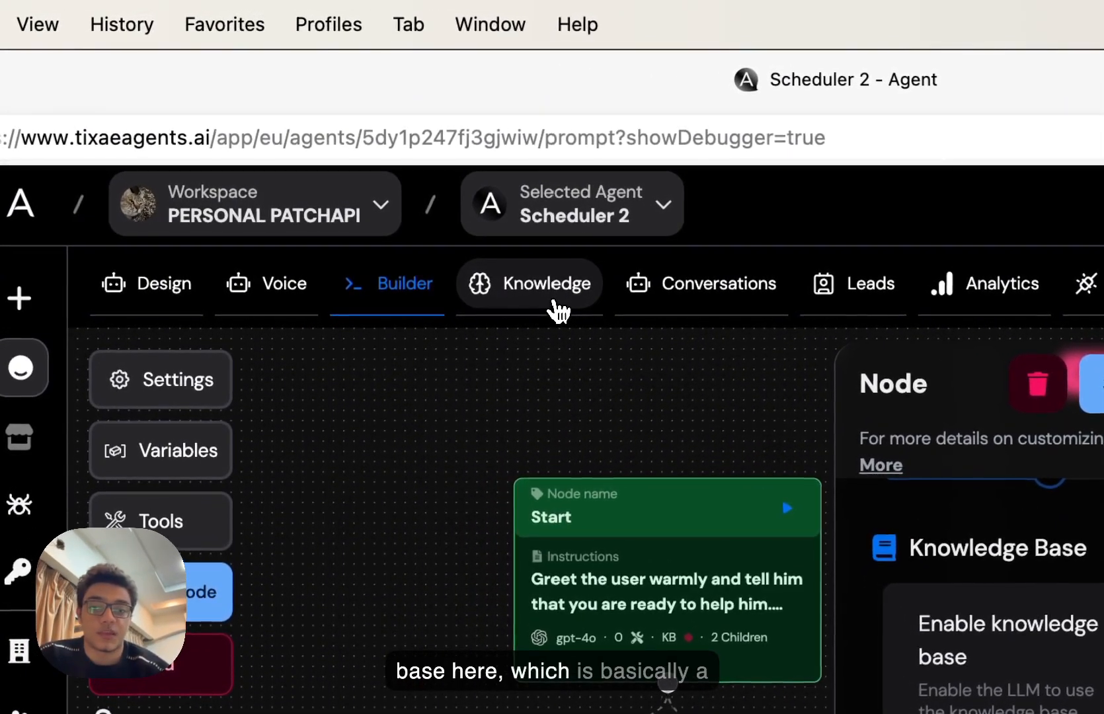
- Visit the Knowledge page, then return to the Builder and pan the flow canvas left
{"action": "left_click", "coordinate": [558, 310]}
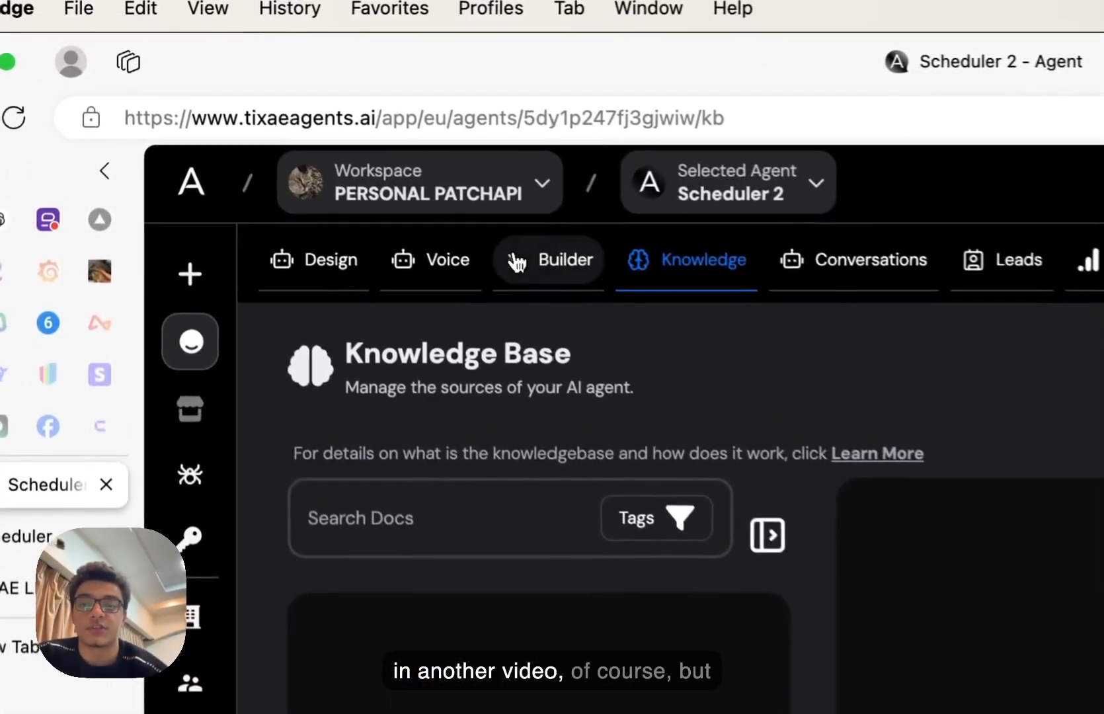
{"action": "left_click", "coordinate": [312, 146]}
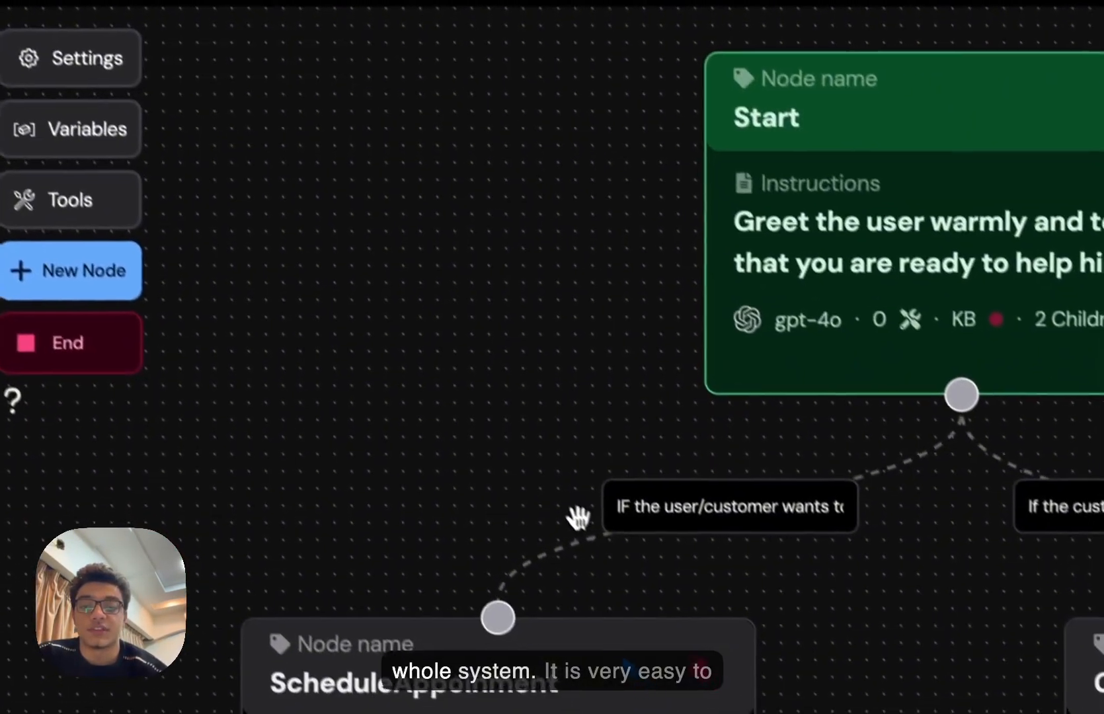
{"action": "left_click_drag", "start_coordinate": [851, 710], "coordinate": [674, 683]}
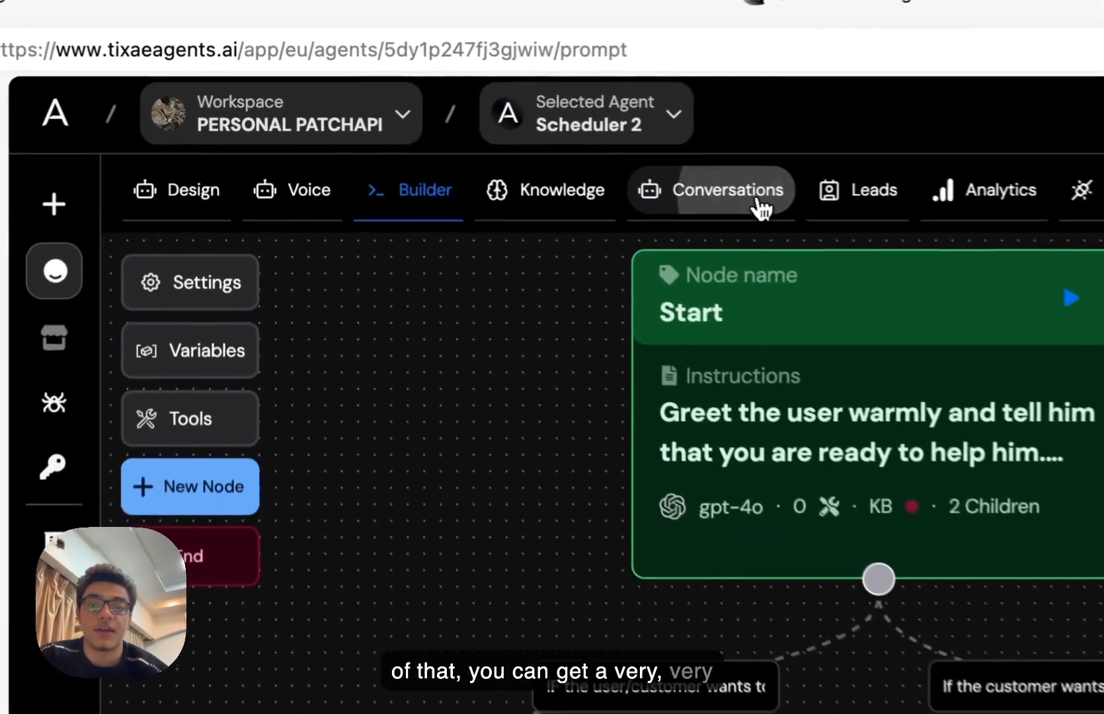
- View the conversations list, collapse its filters, and browse the Agency settings and Agents list
{"action": "left_click", "coordinate": [511, 148]}
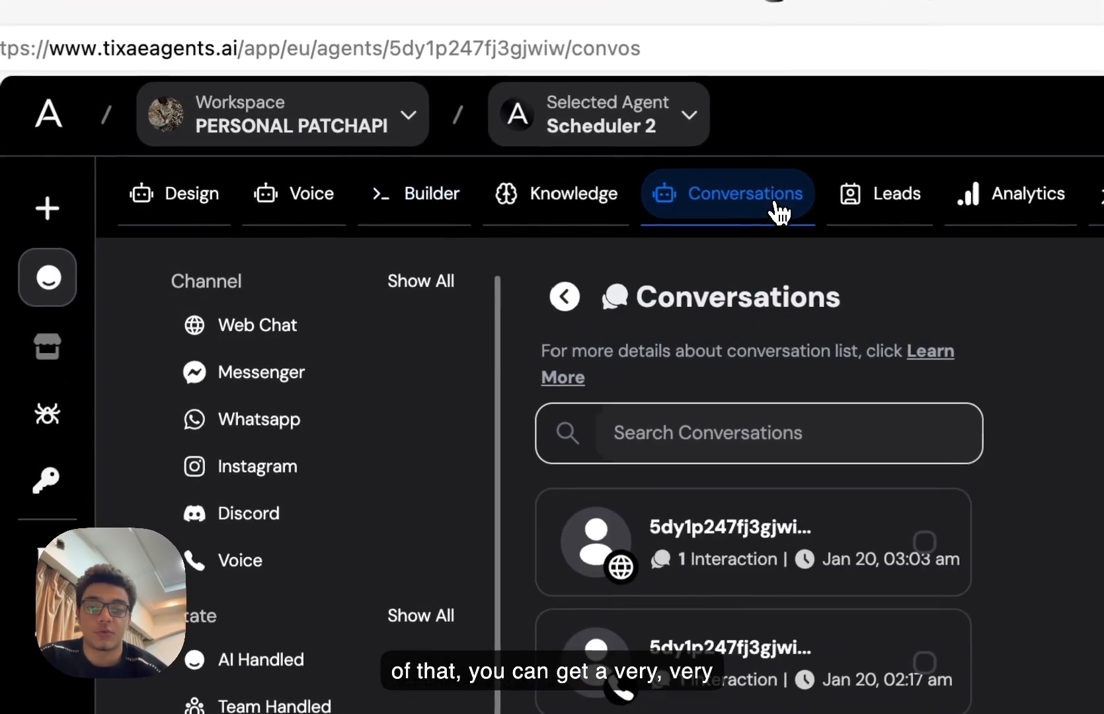
{"action": "left_click", "coordinate": [568, 297]}
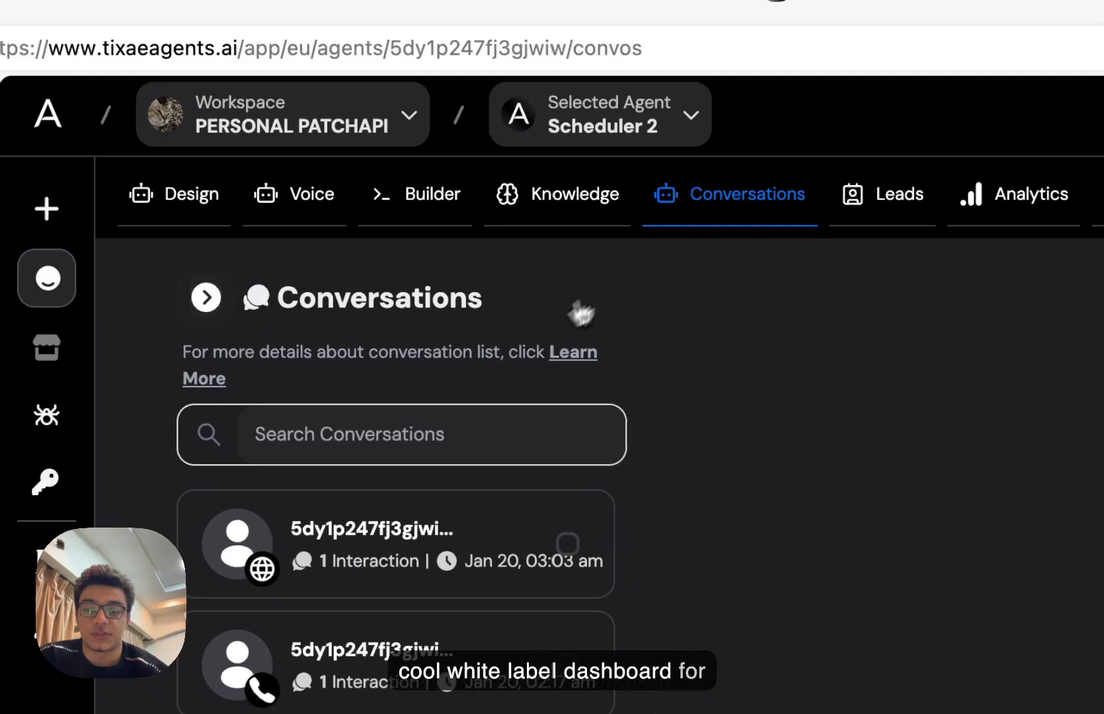
{"action": "mouse_move", "coordinate": [246, 389]}
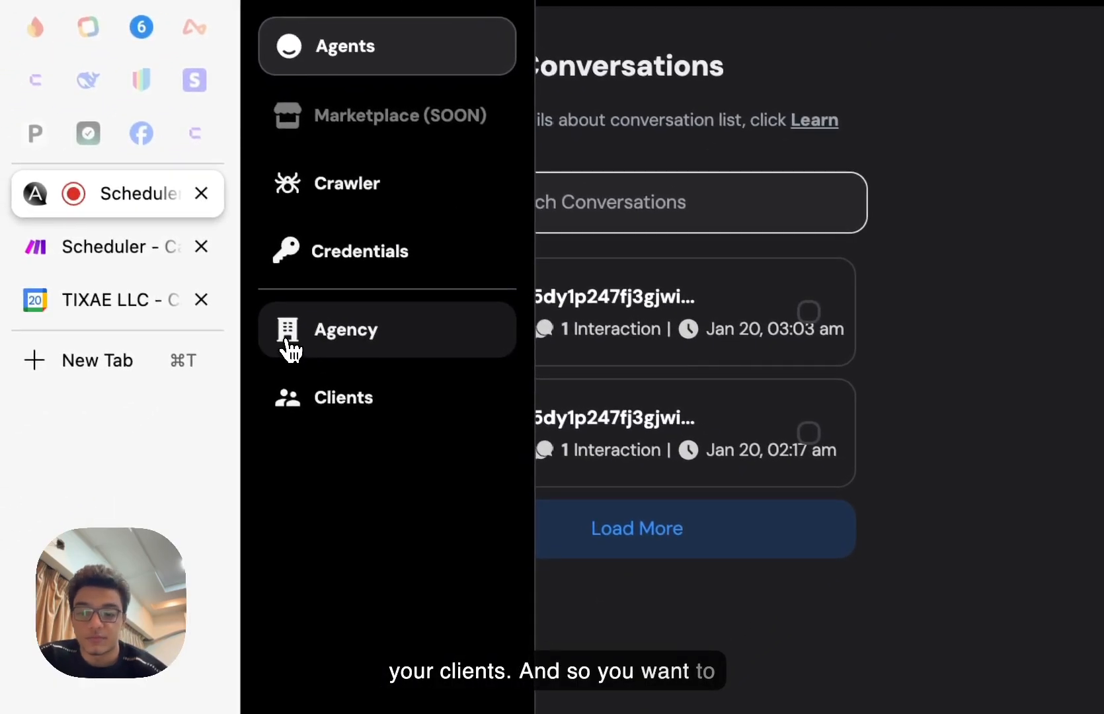
{"action": "left_click", "coordinate": [289, 345]}
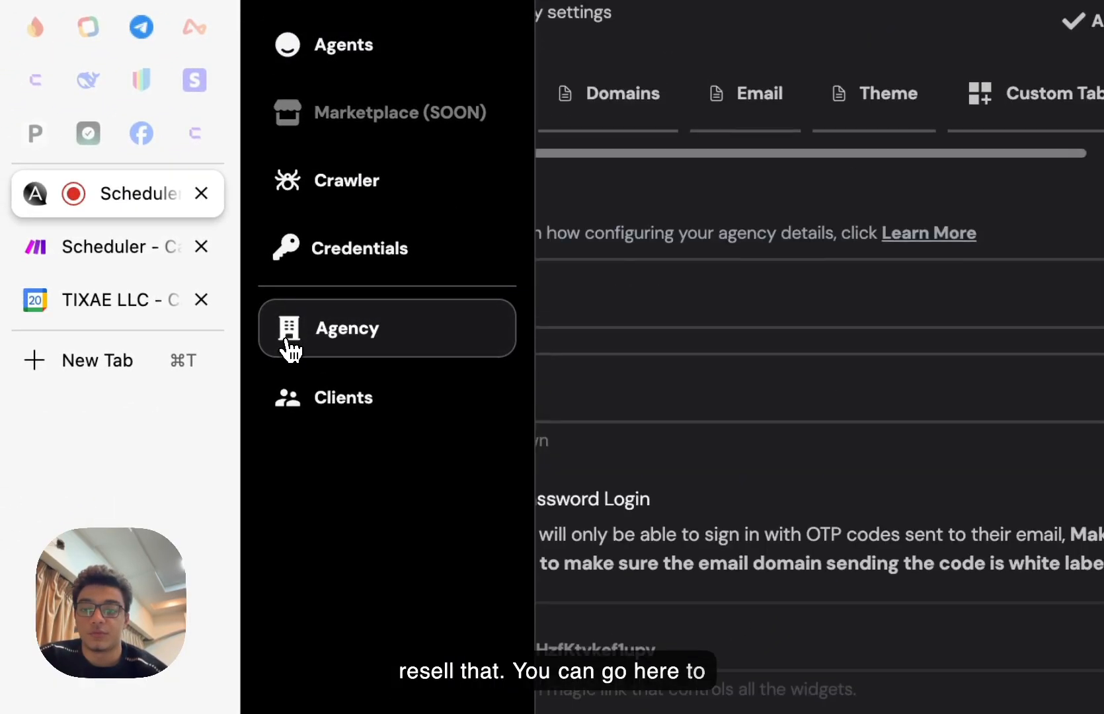
{"action": "scroll", "coordinate": [461, 354], "scroll_direction": "up", "scroll_amount": 3}
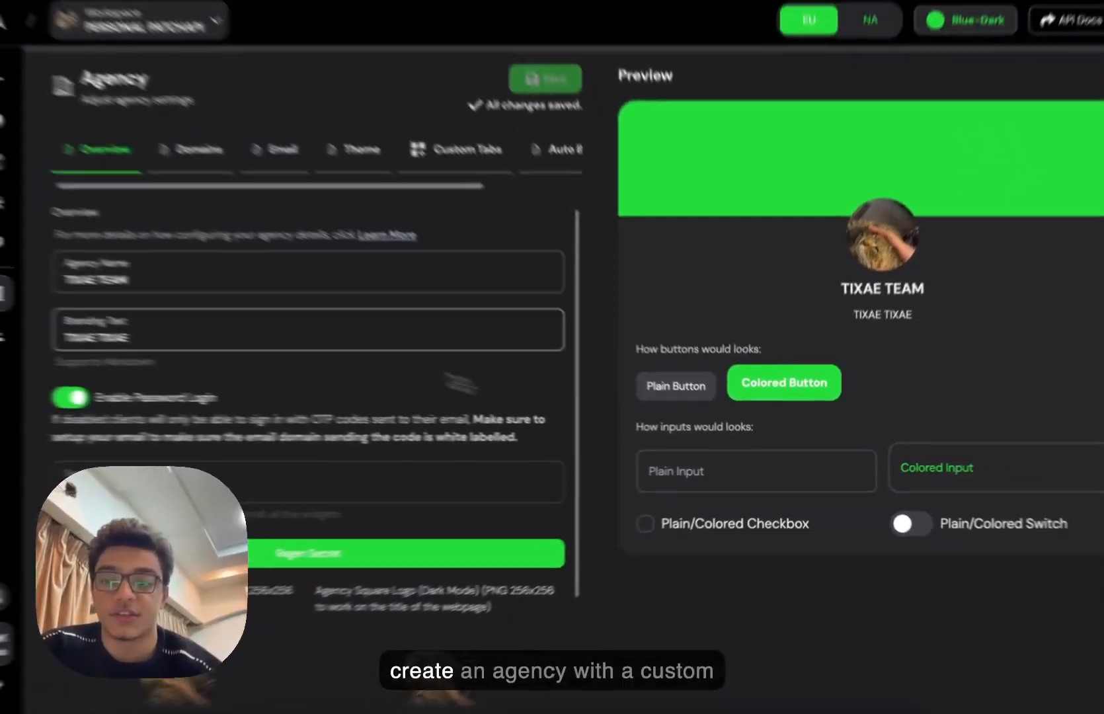
{"action": "mouse_move", "coordinate": [127, 378]}
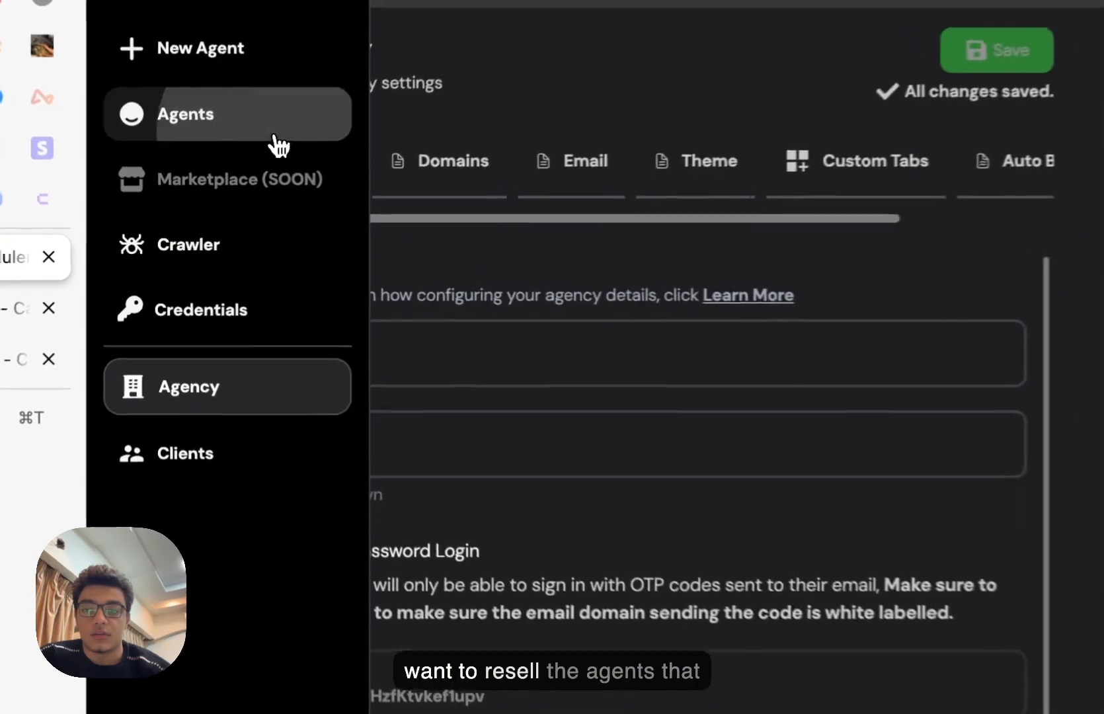
{"action": "left_click", "coordinate": [211, 192]}
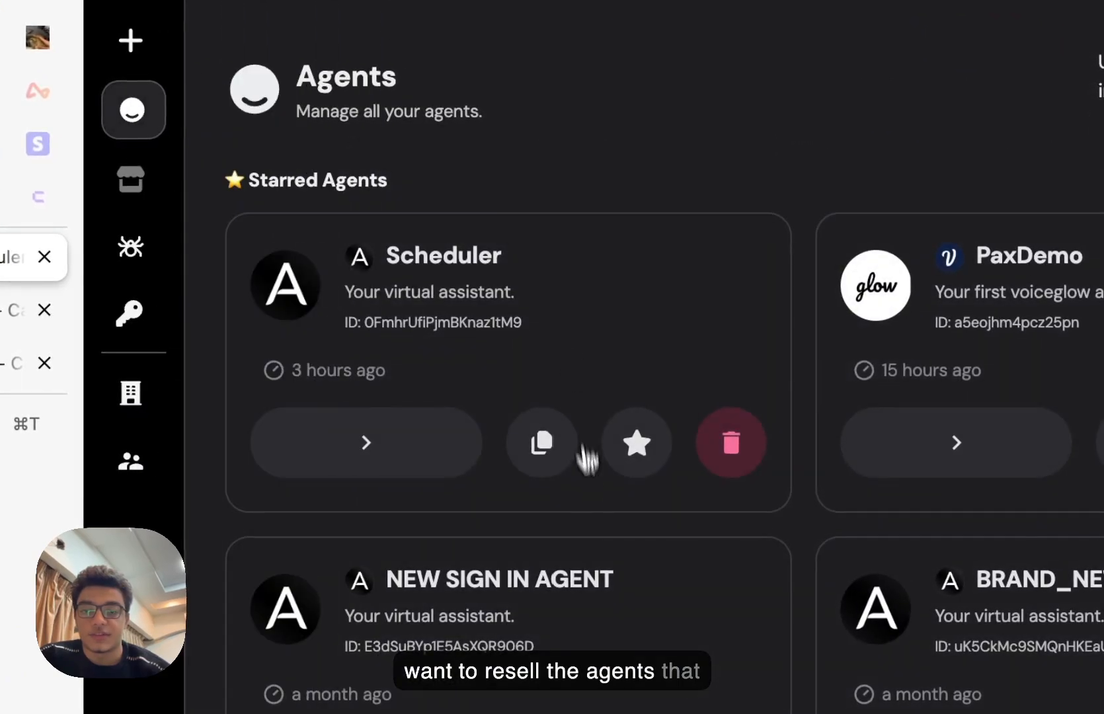
{"action": "scroll", "coordinate": [496, 502], "scroll_direction": "down", "scroll_amount": 10}
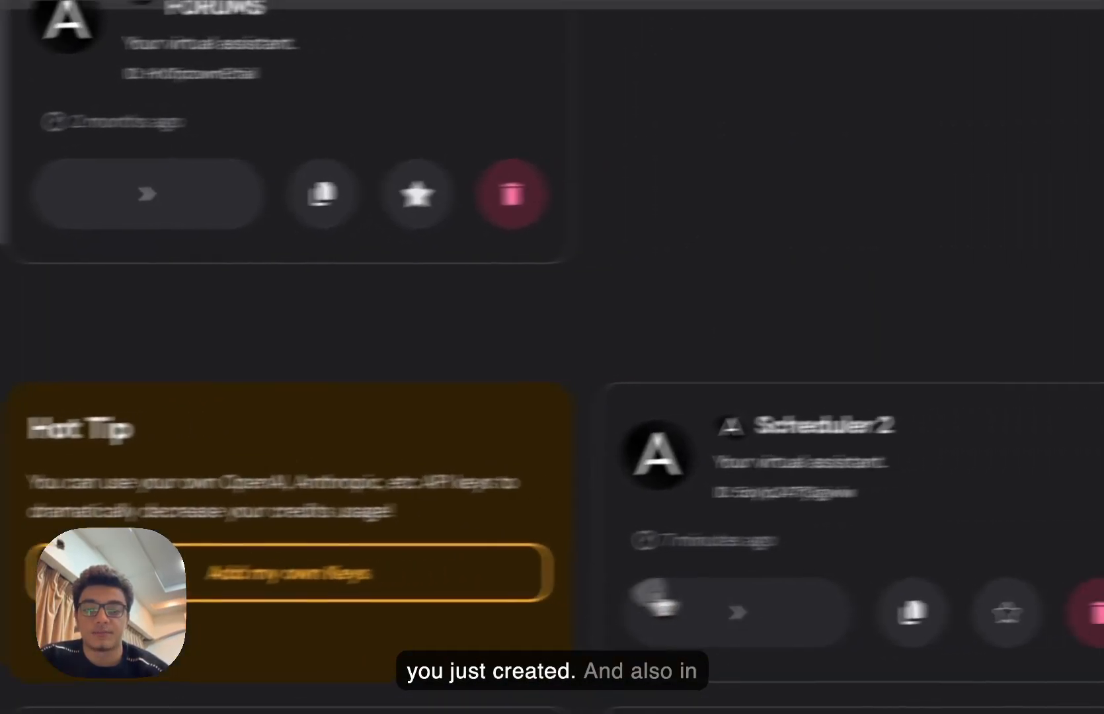
- Open Scheduler 2, check its Analytics, and open the Jan 20, 03:03 am conversation transcript
{"action": "left_click", "coordinate": [663, 605]}
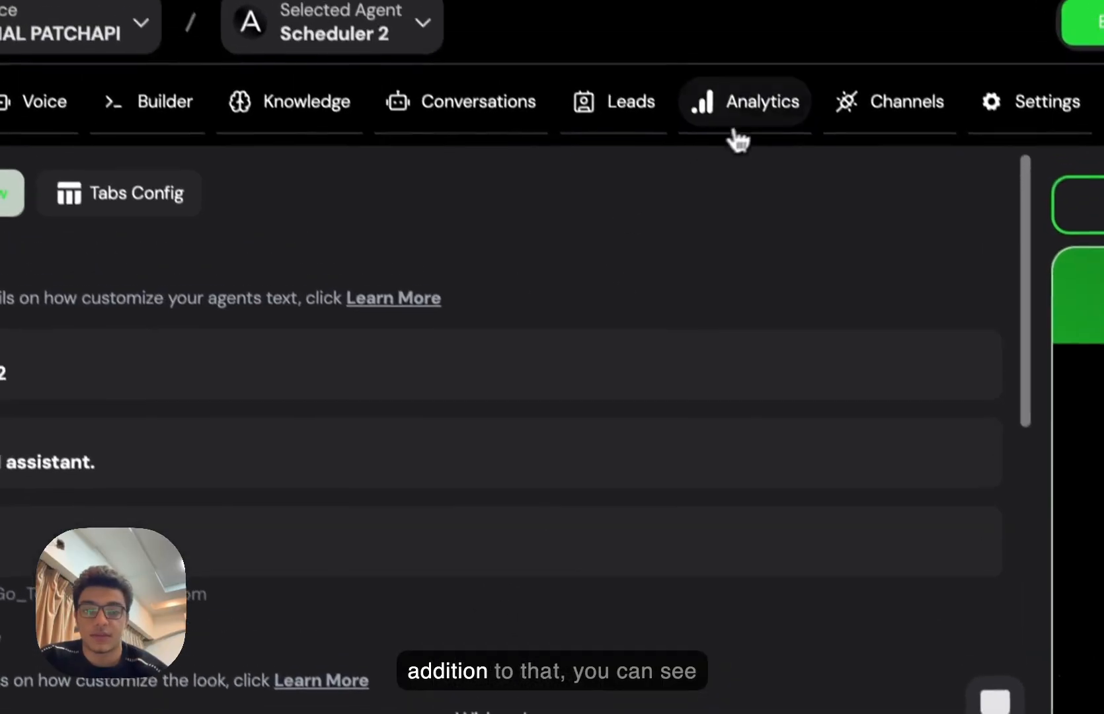
{"action": "left_click", "coordinate": [743, 113]}
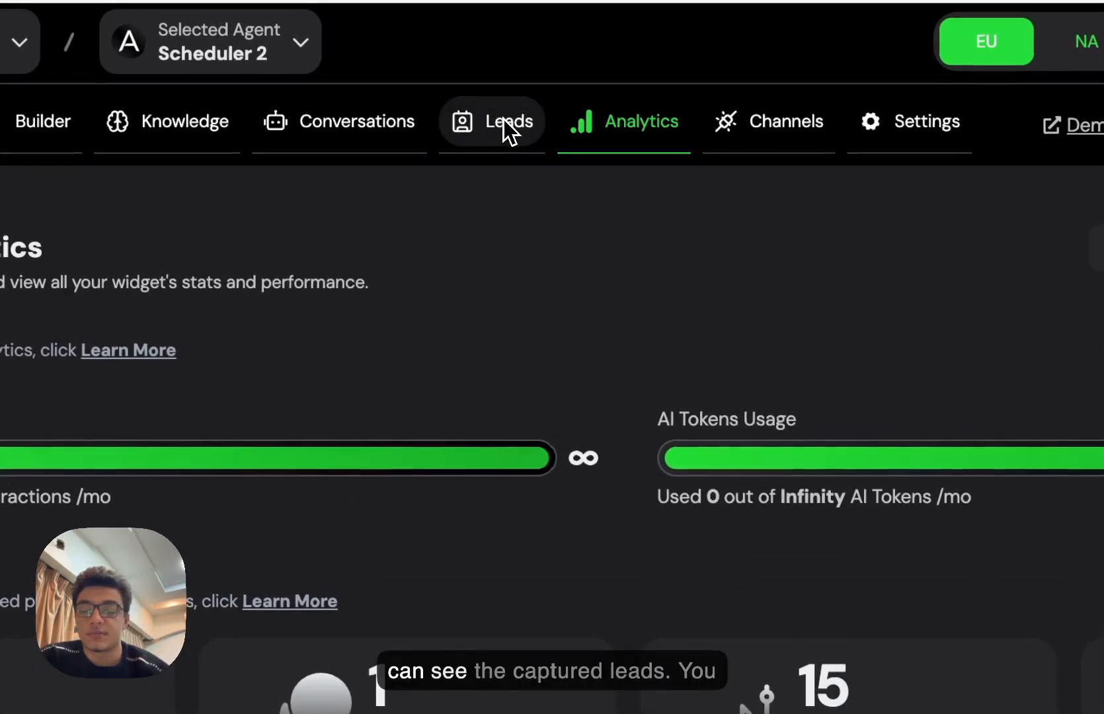
{"action": "left_click", "coordinate": [324, 129]}
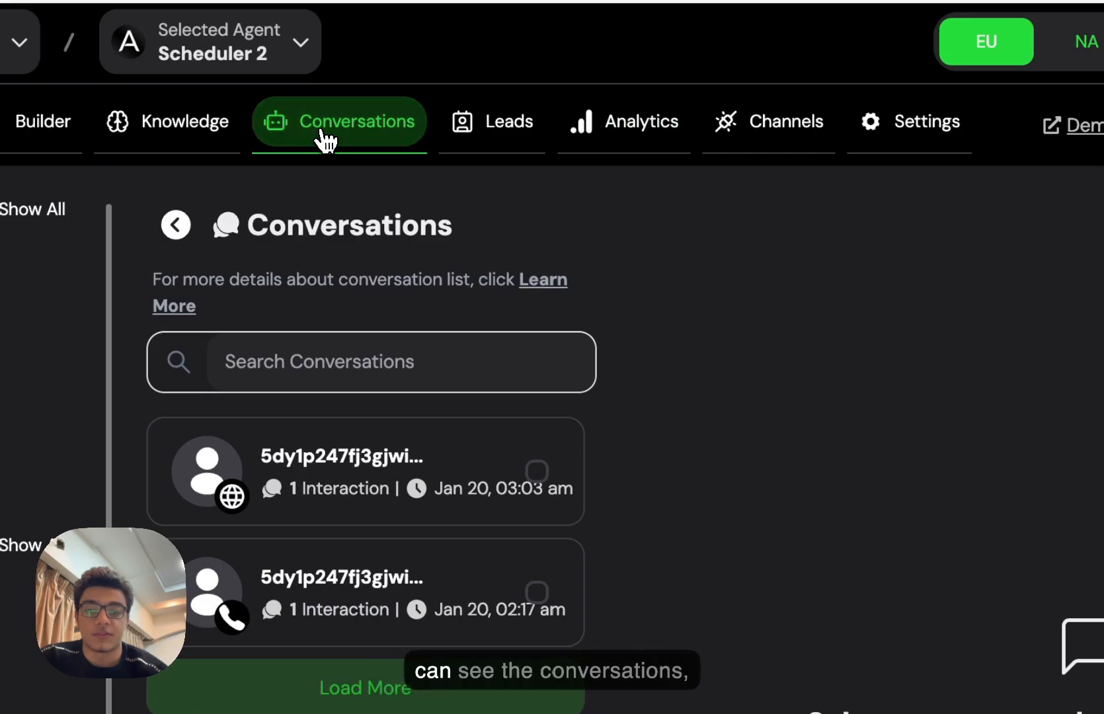
{"action": "left_click", "coordinate": [324, 503]}
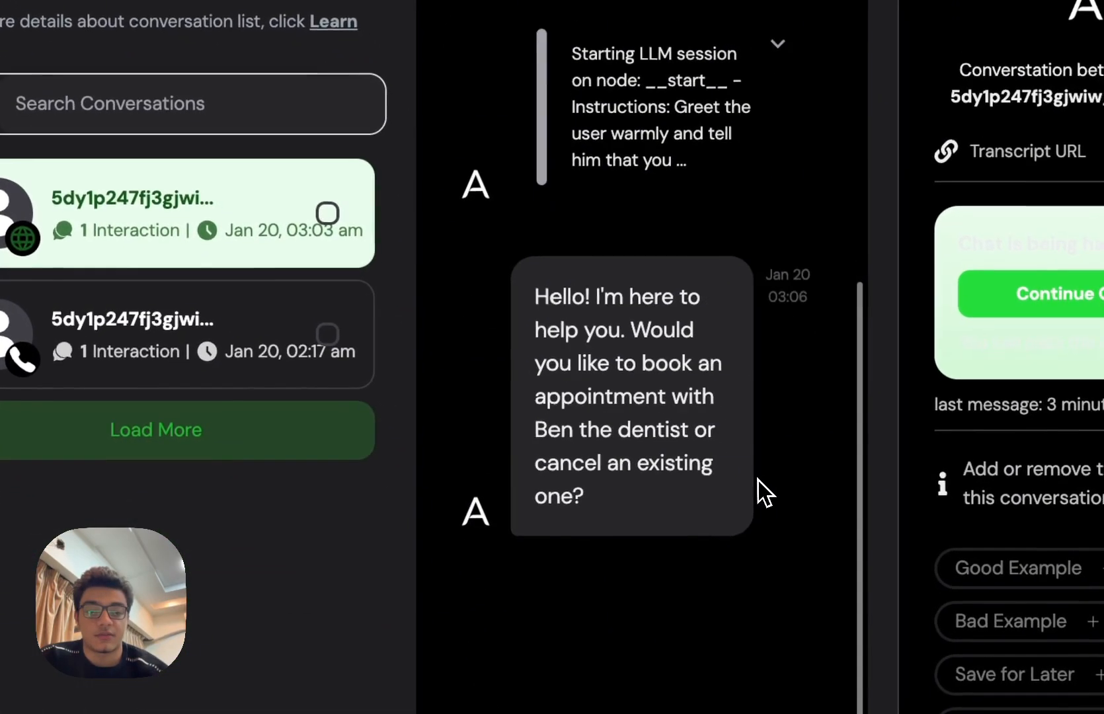
{"action": "left_click", "coordinate": [67, 317]}
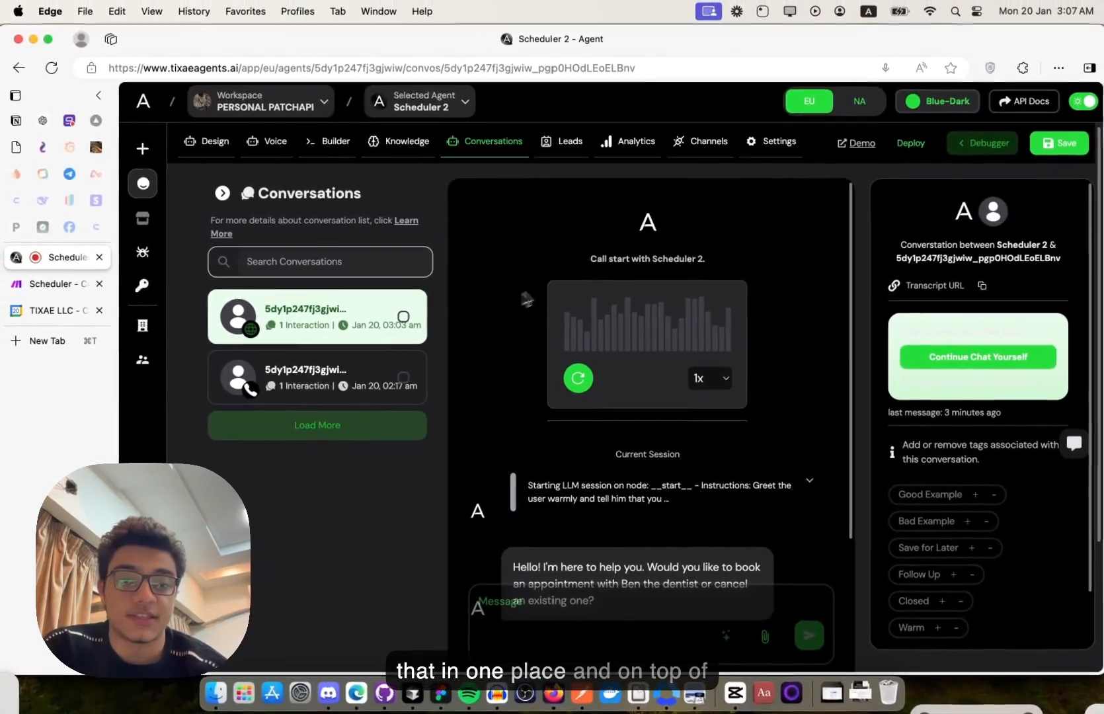
- Open the agent's Channels page and switch the dashboard theme to Cyan-Dark
{"action": "left_click", "coordinate": [708, 143]}
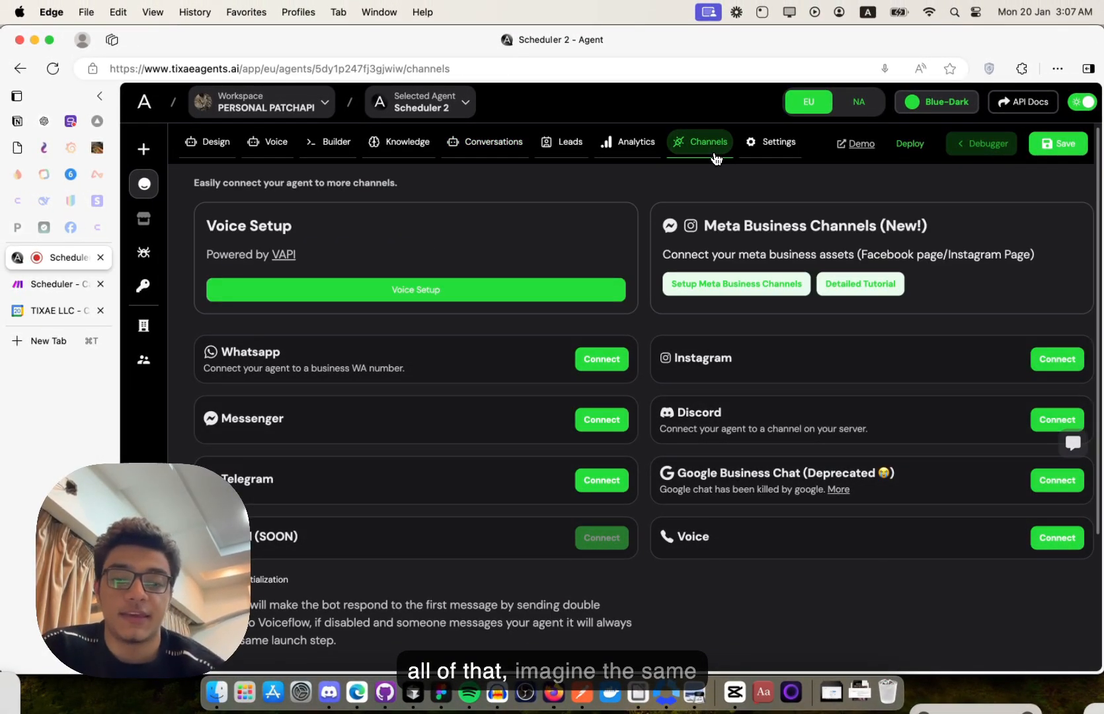
{"action": "left_click", "coordinate": [967, 102]}
{"action": "left_click", "coordinate": [933, 152]}
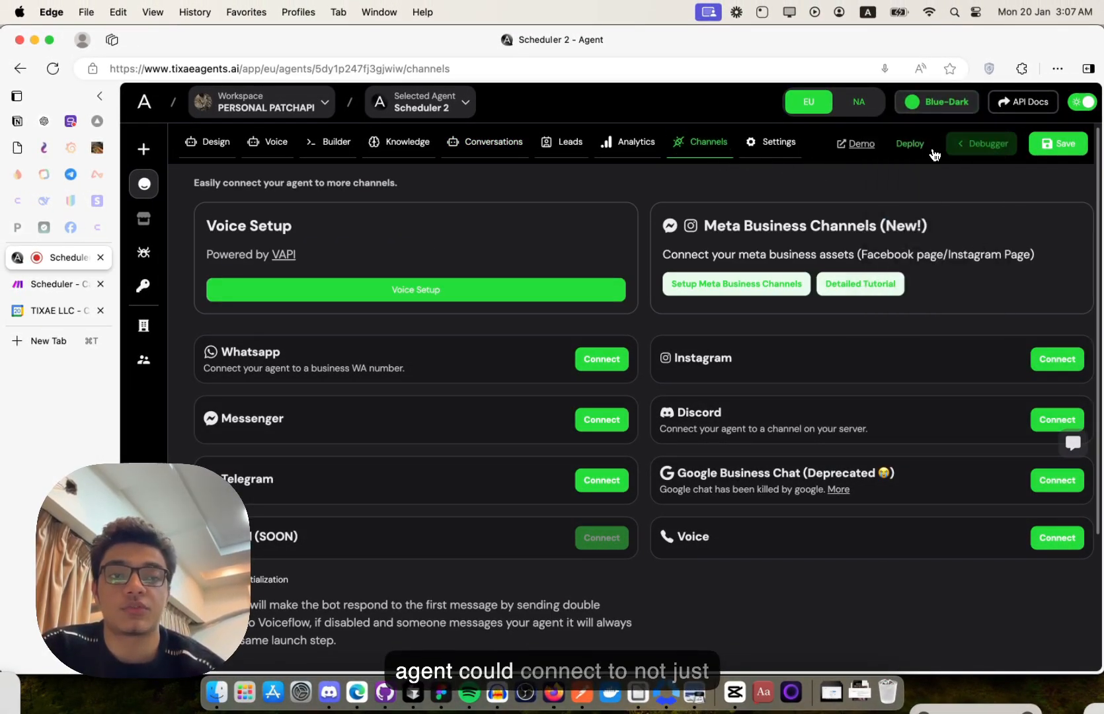
{"action": "left_click", "coordinate": [958, 105]}
{"action": "left_click", "coordinate": [954, 205]}
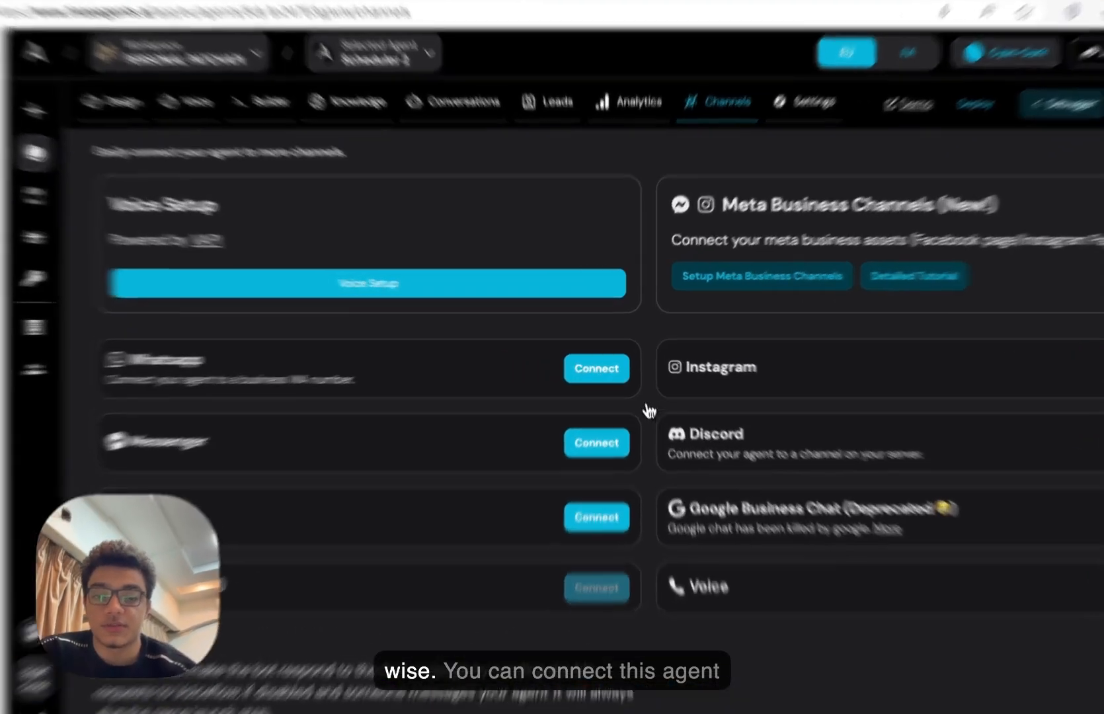
- Explore WhatsApp's New Method connection and Continue With Meta sign-in, then close the guide
{"action": "left_click", "coordinate": [601, 362]}
{"action": "scroll", "coordinate": [613, 423], "scroll_direction": "down", "scroll_amount": 10}
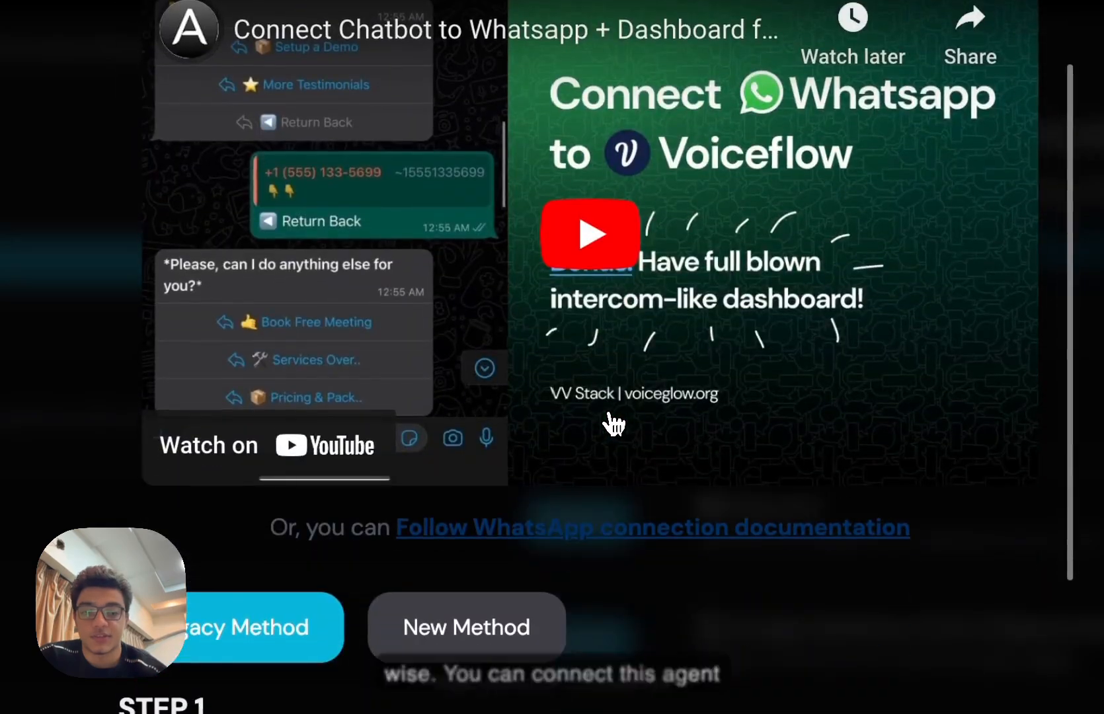
{"action": "scroll", "coordinate": [612, 420], "scroll_direction": "up", "scroll_amount": 1}
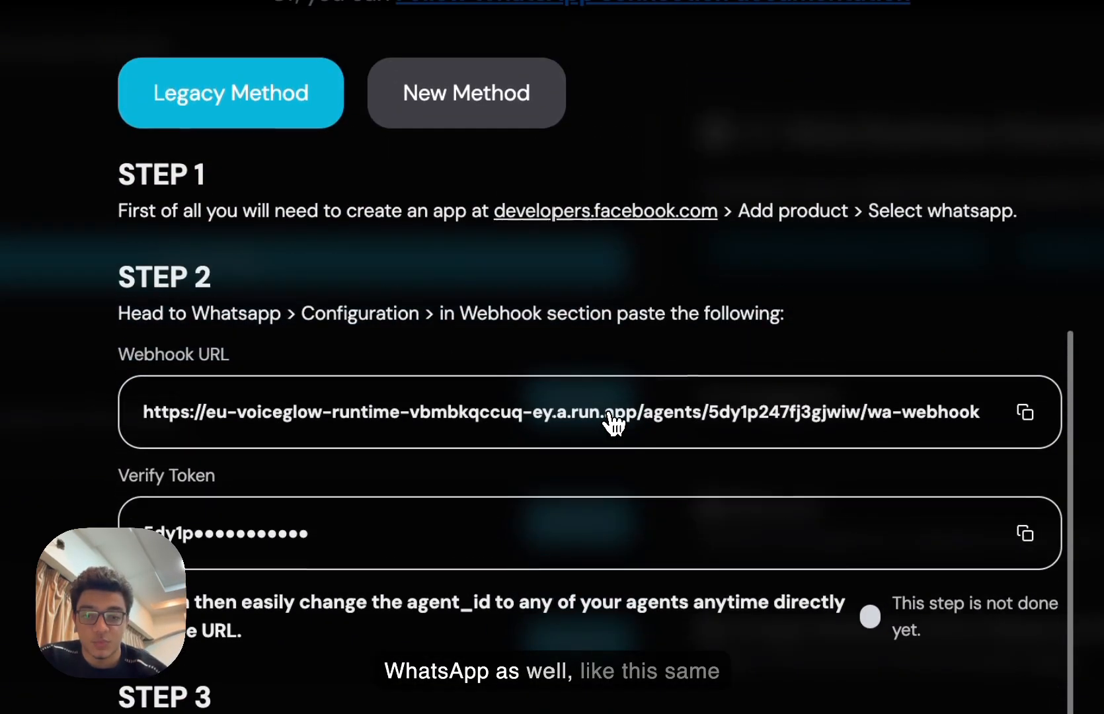
{"action": "left_click", "coordinate": [543, 125]}
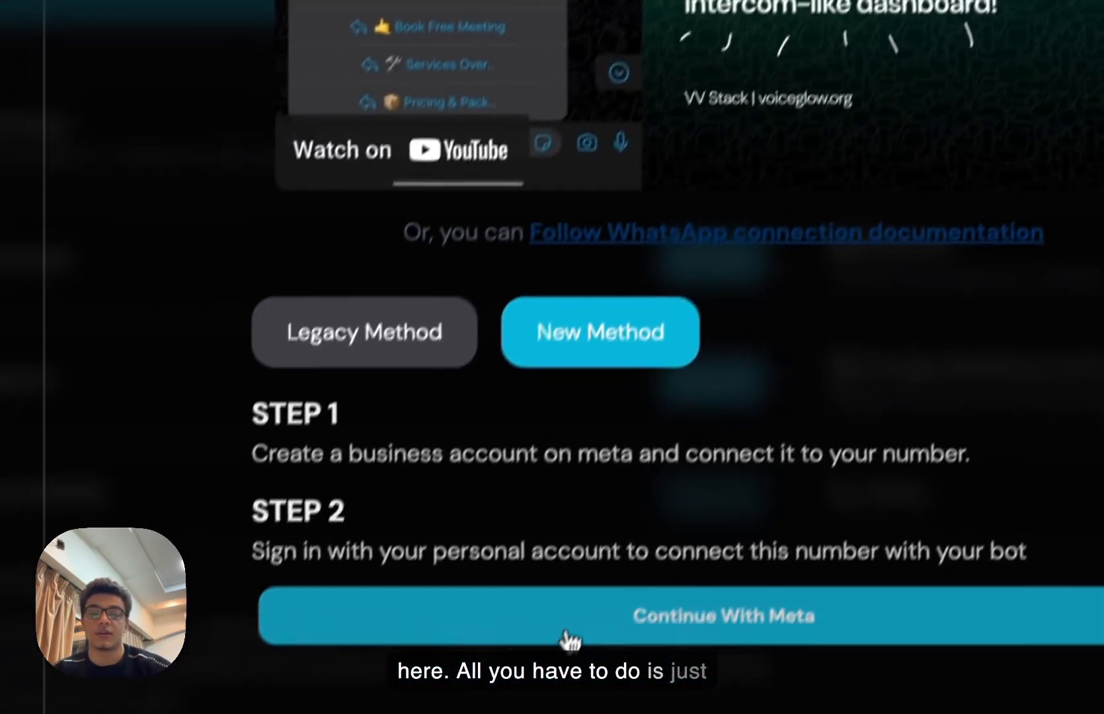
{"action": "left_click", "coordinate": [570, 638]}
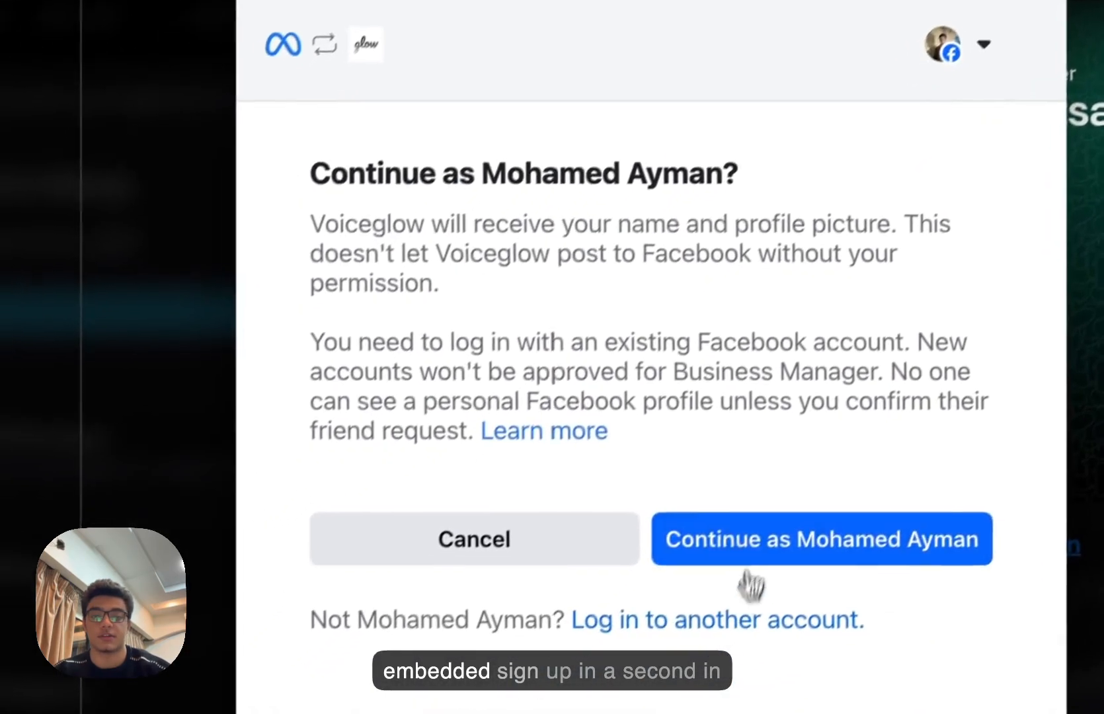
{"action": "left_click", "coordinate": [526, 185]}
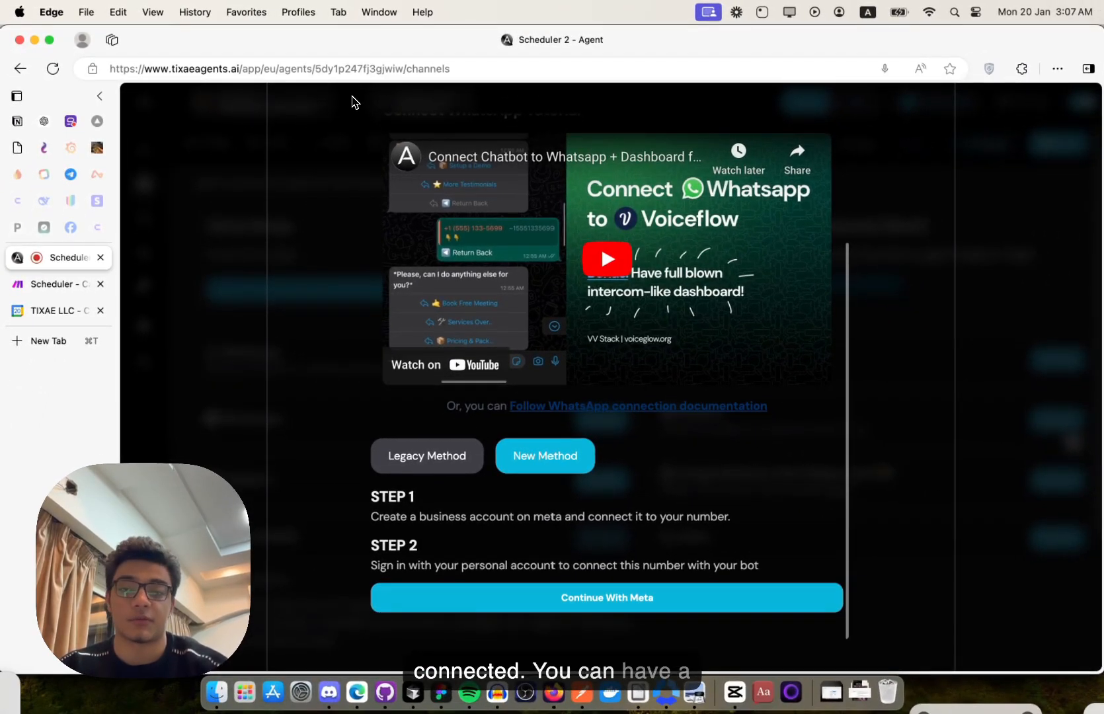
{"action": "left_click", "coordinate": [181, 248]}
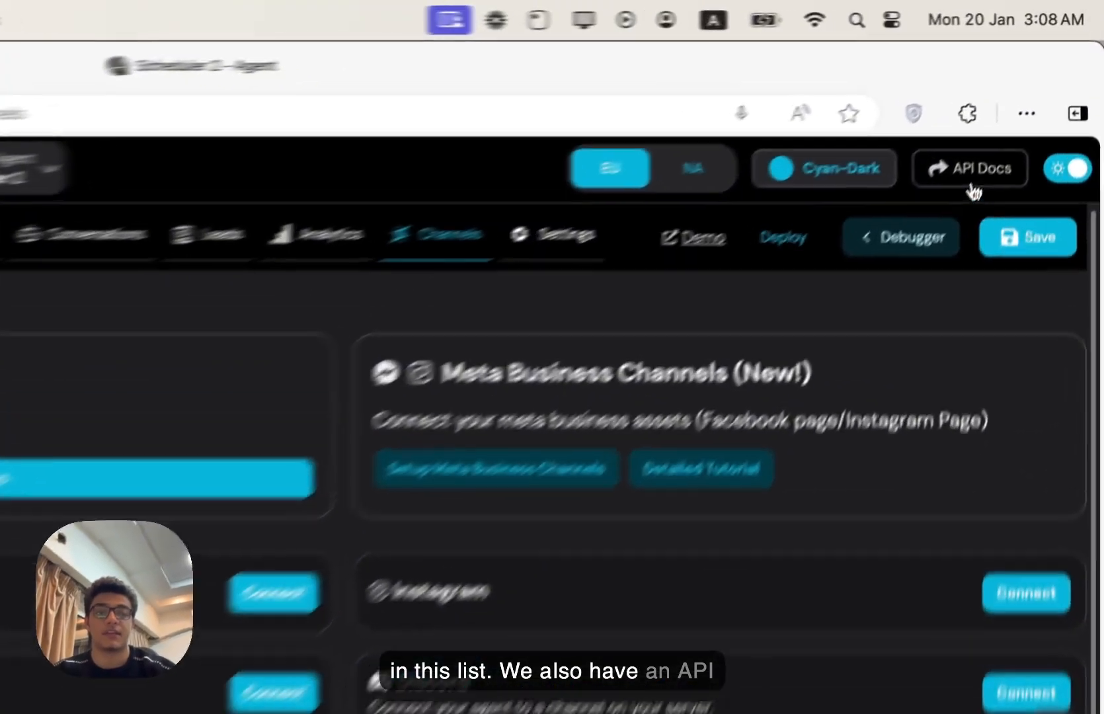
- Open the API Reference Get Started docs page, then return to Scheduler 2's Builder
{"action": "left_click", "coordinate": [1026, 108]}
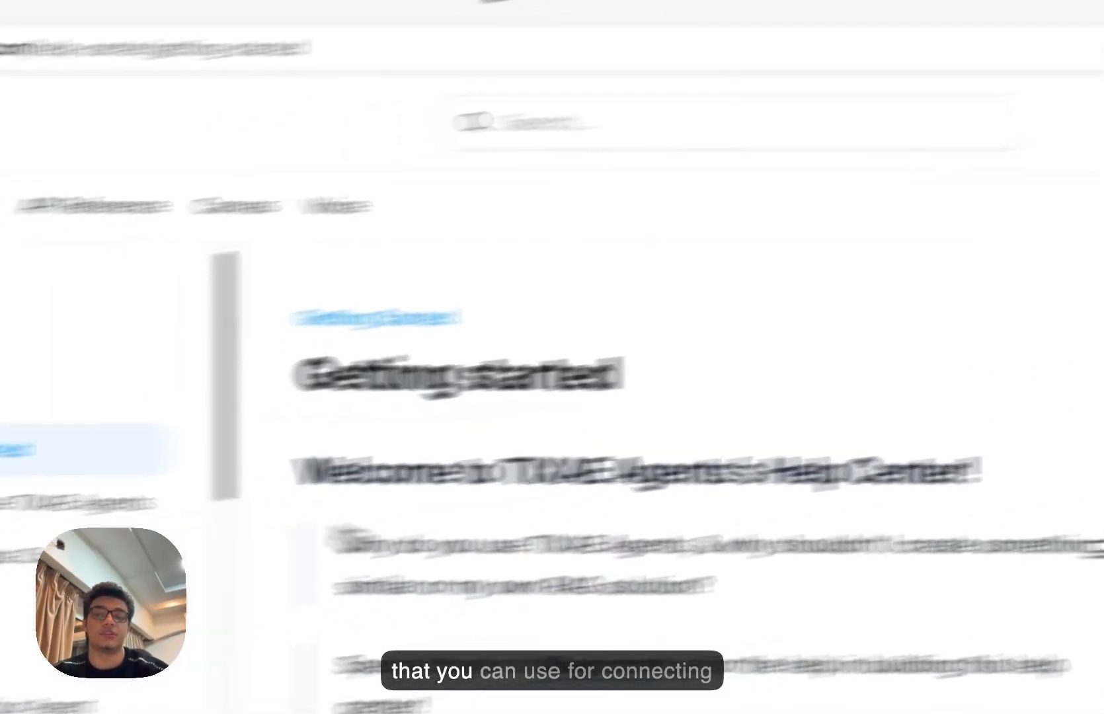
{"action": "left_click", "coordinate": [409, 168]}
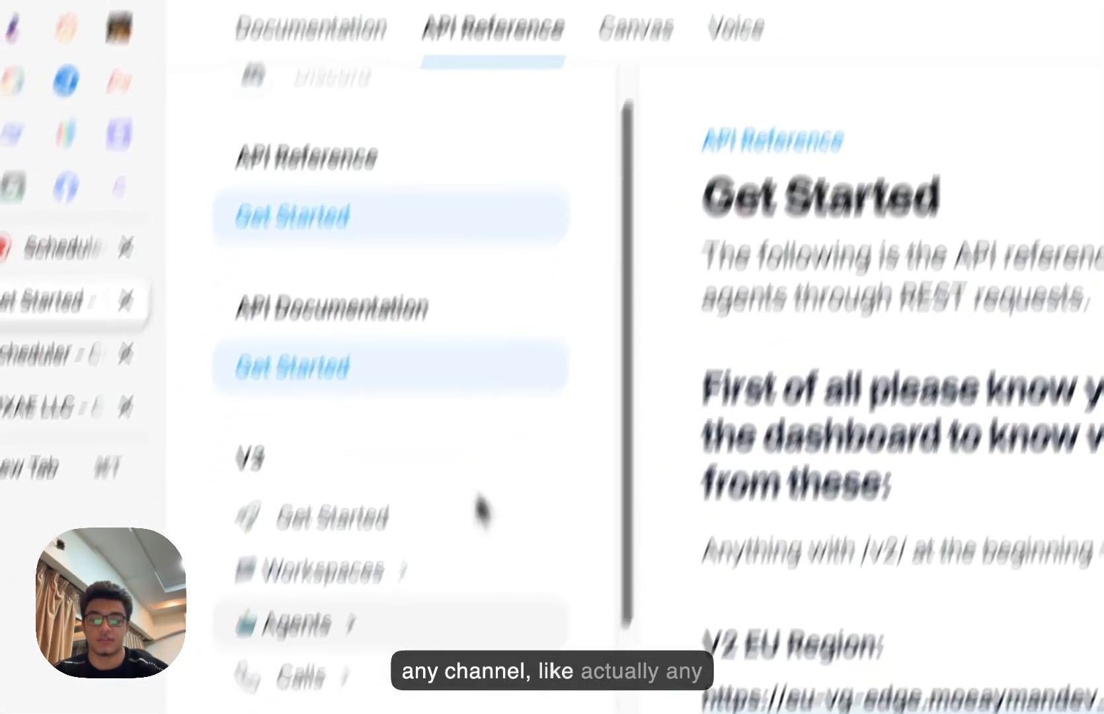
{"action": "scroll", "coordinate": [477, 569], "scroll_direction": "down", "scroll_amount": 5}
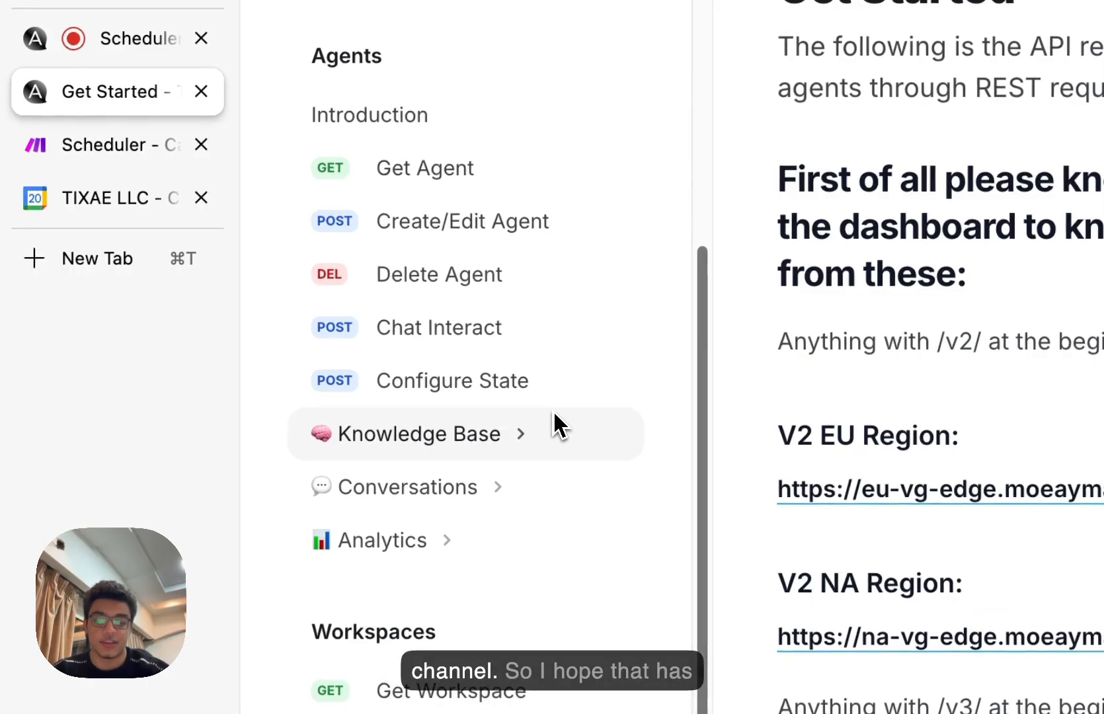
{"action": "scroll", "coordinate": [478, 615], "scroll_direction": "up", "scroll_amount": 5}
{"action": "key", "text": "ctrl+shift+Tab"}
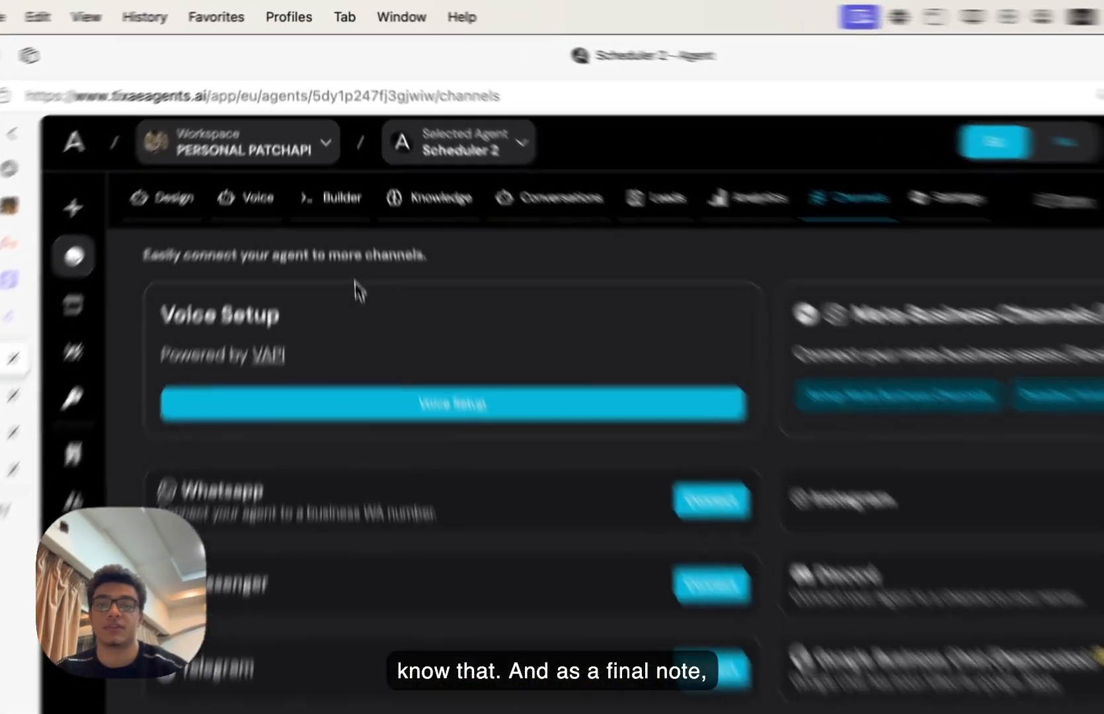
{"action": "left_click", "coordinate": [328, 141]}
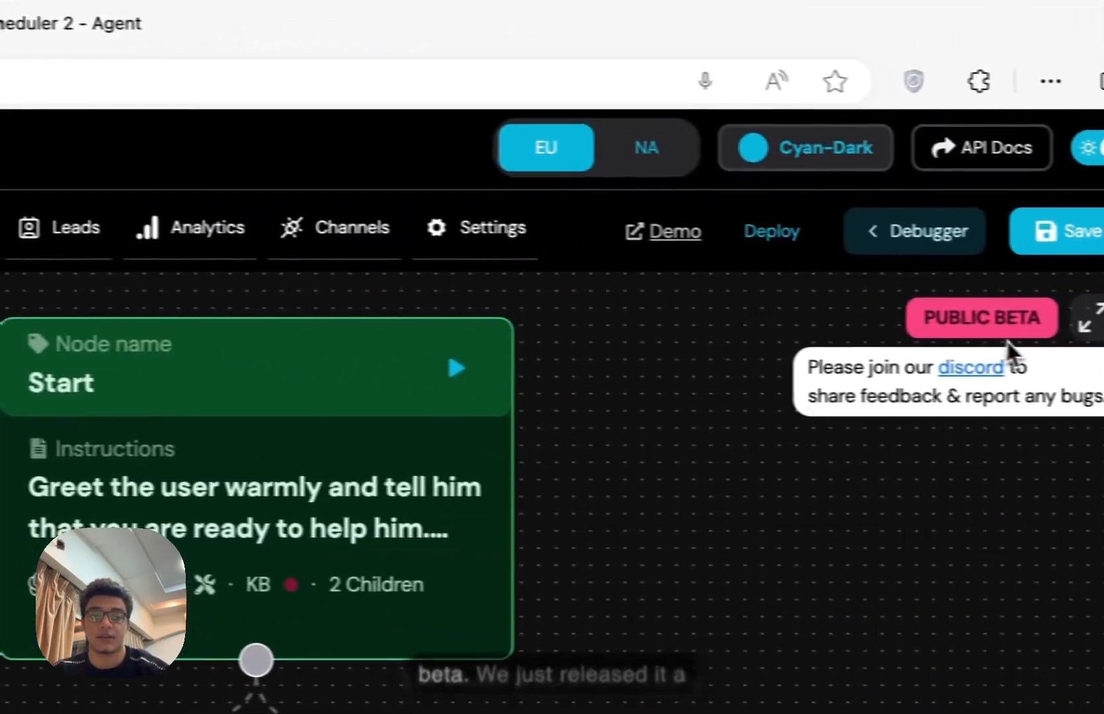